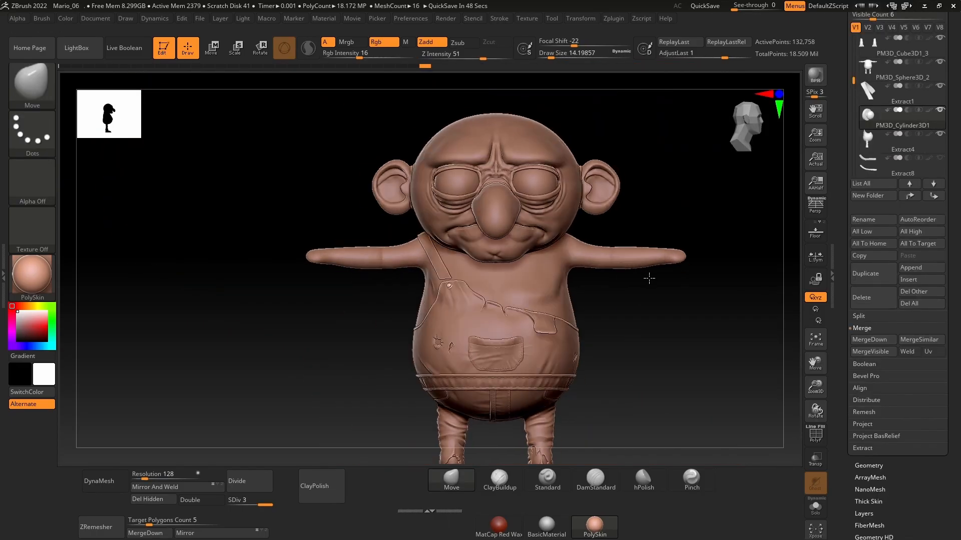
- Examine the character's body and face from the front and in three-quarter view beside the reference sketch
drag(647, 278, 682, 322)
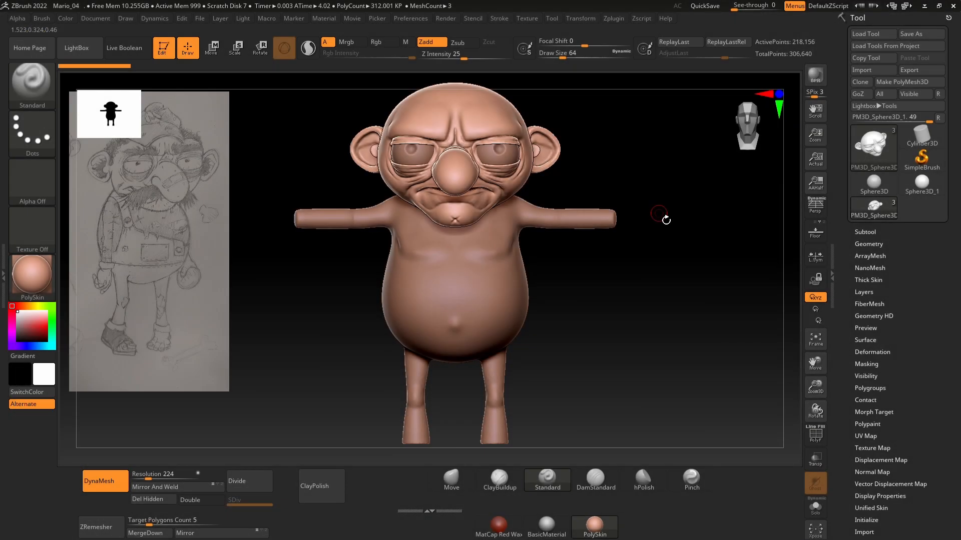
drag(595, 305, 622, 301)
alt+drag(283, 277, 293, 301)
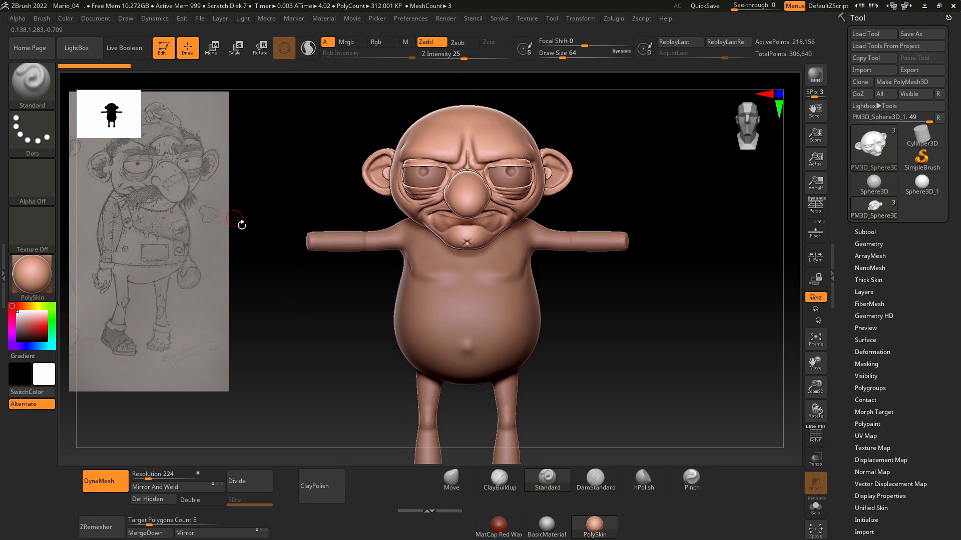
key(b)
key(Escape)
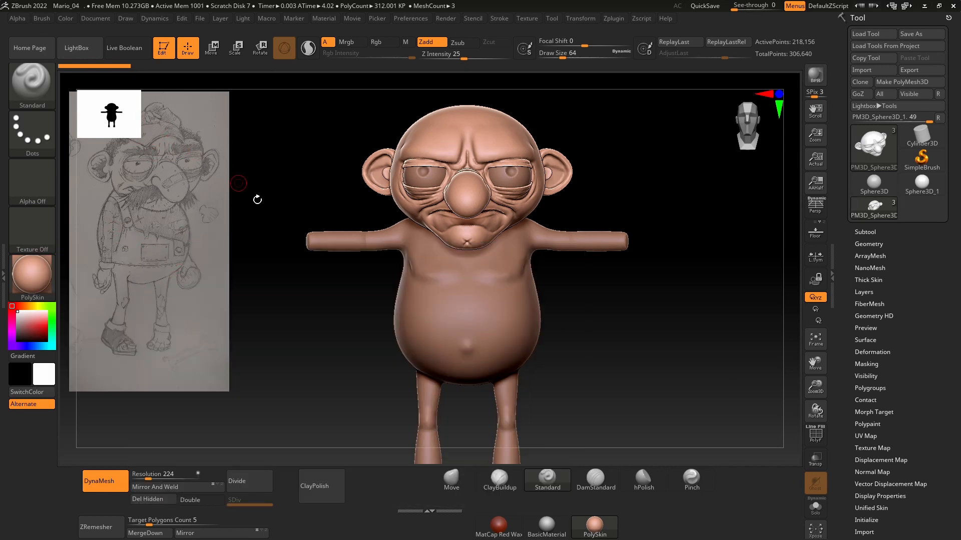
drag(291, 264, 373, 301)
drag(815, 388, 729, 427)
alt+drag(621, 342, 688, 391)
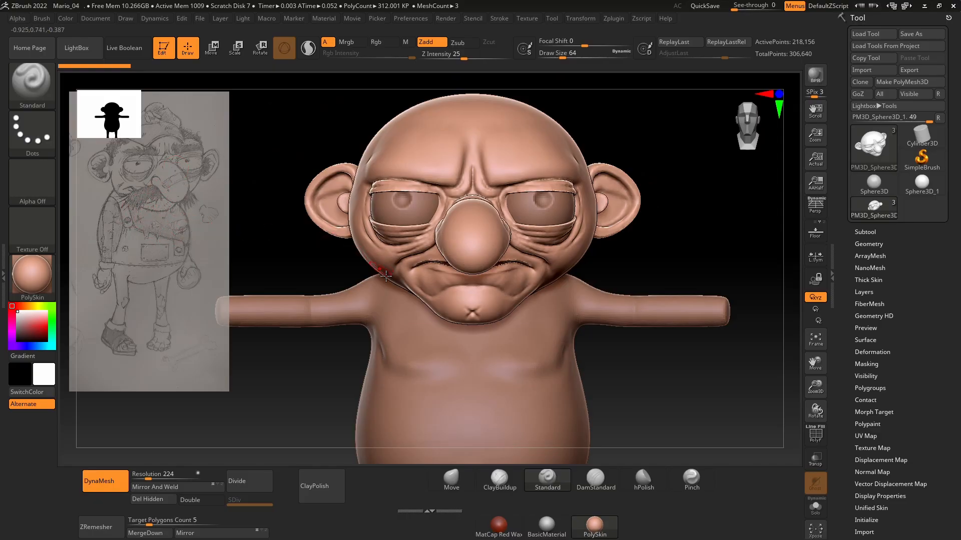
key(space)
drag(387, 221, 409, 220)
drag(605, 257, 751, 263)
drag(824, 394, 825, 415)
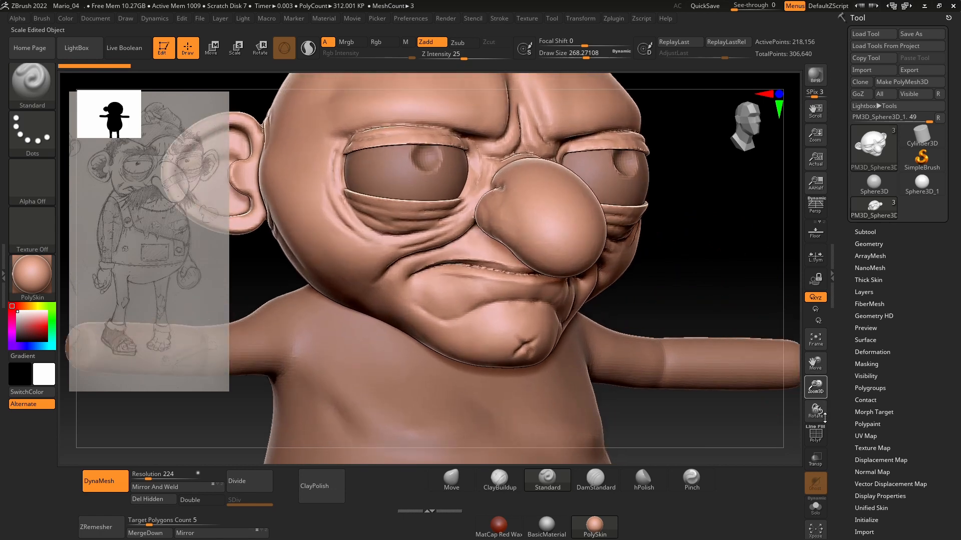
- Hide the body subtool PM3D_Sphere3D_2 so that only the head and eyes stay in view
click(815, 510)
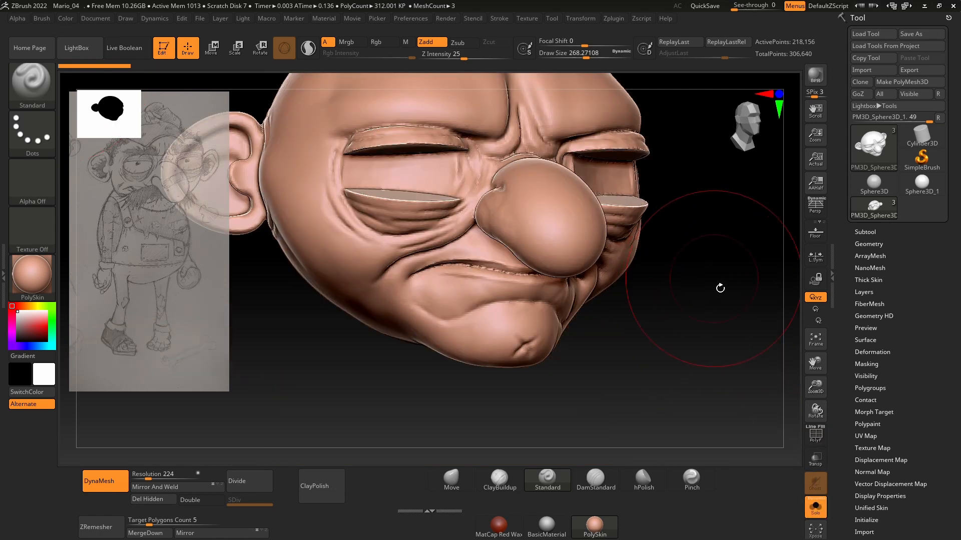
shift+drag(721, 287, 747, 373)
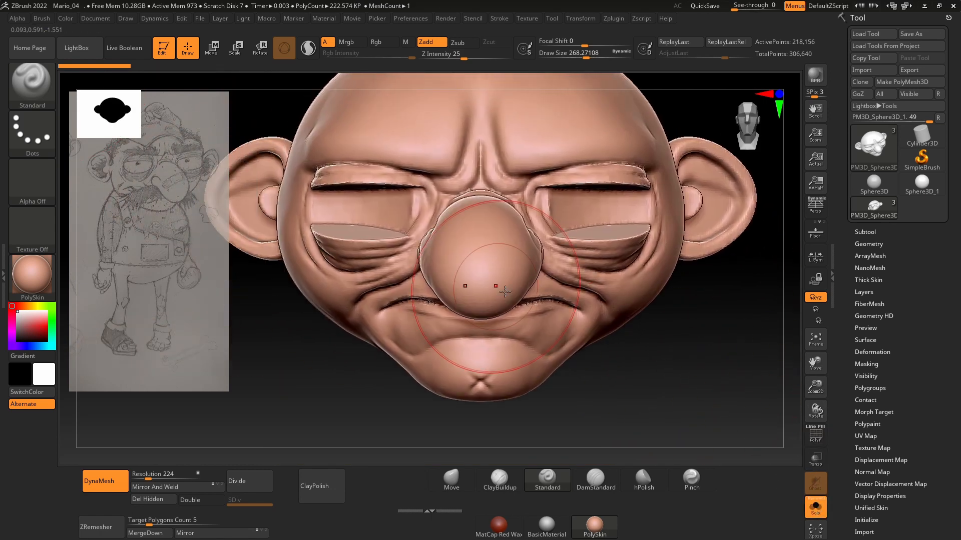
click(861, 234)
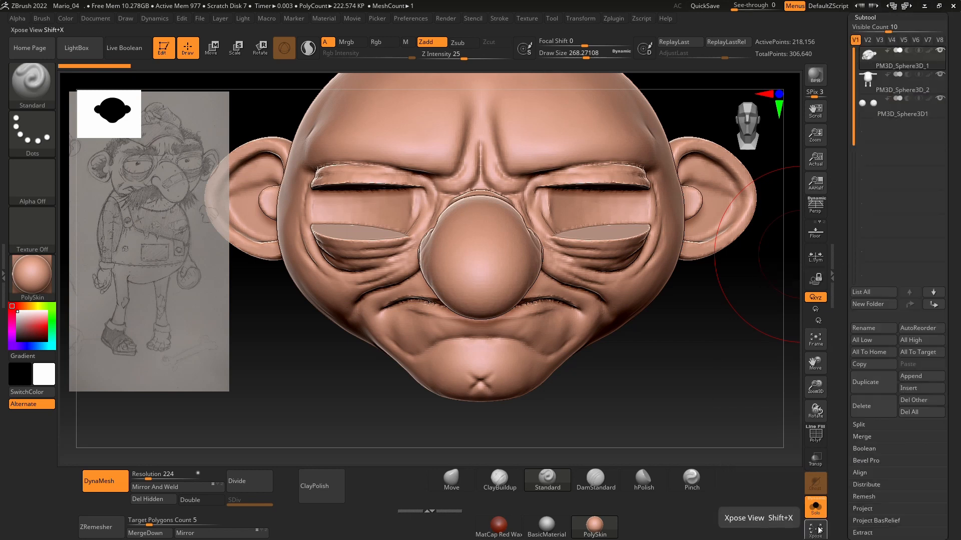
click(816, 507)
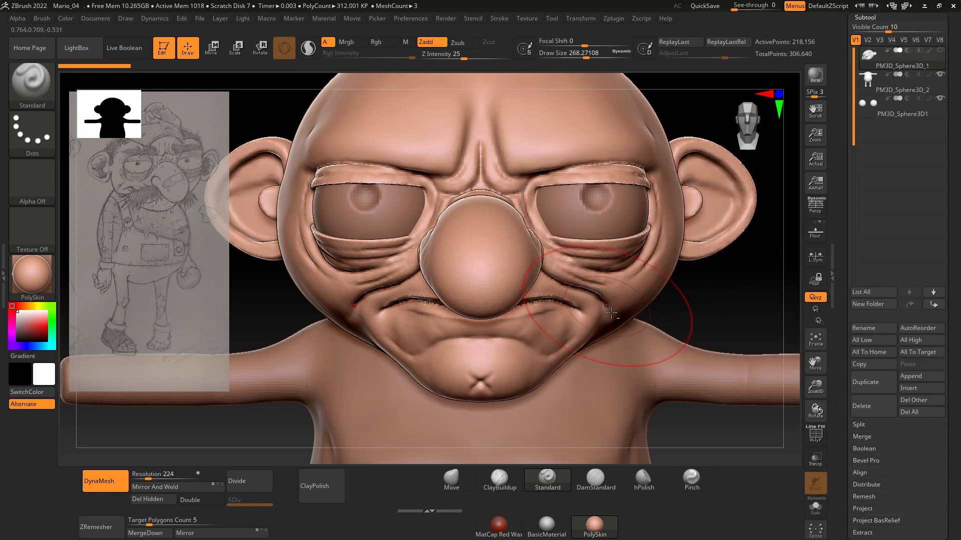
click(941, 74)
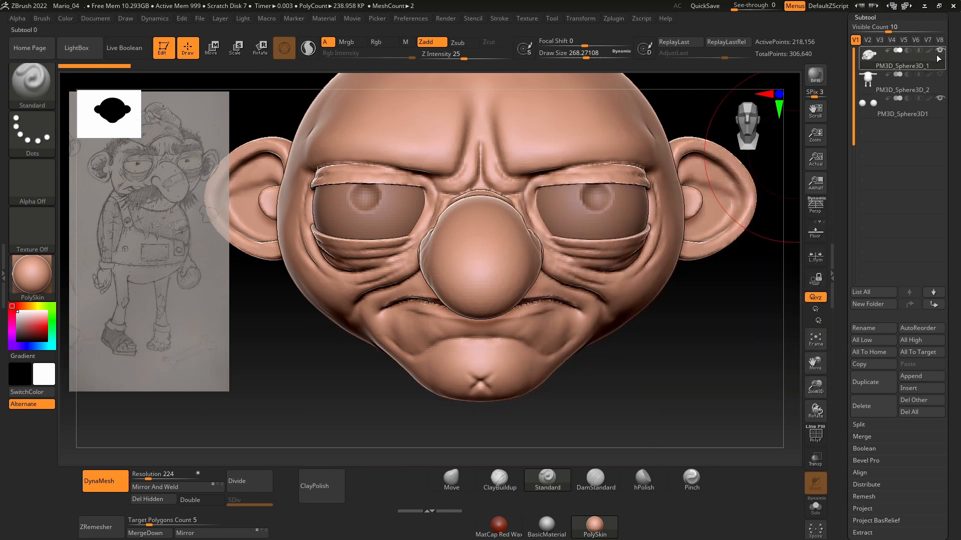
- Try painting a mask over the upper eyelids with the draw size at about 177
key(space)
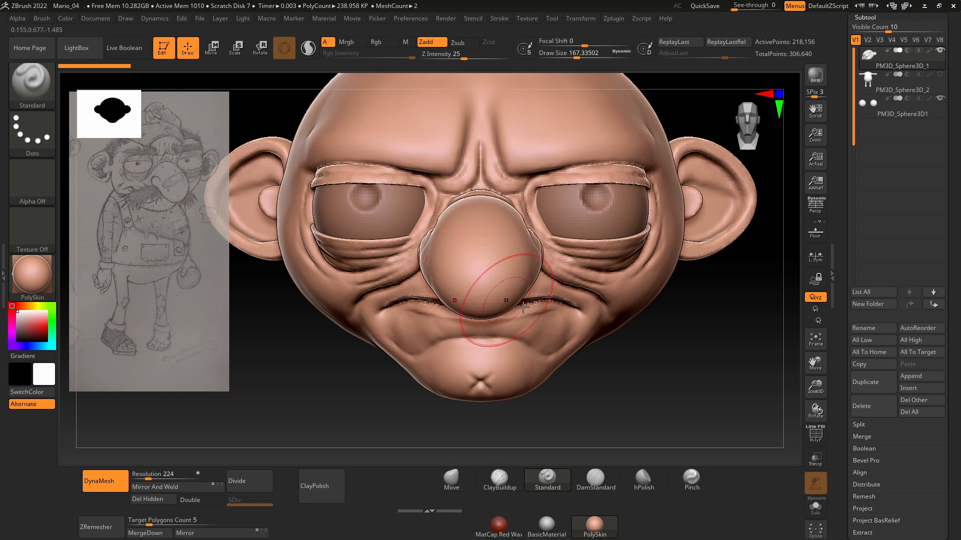
key(space)
drag(392, 303, 404, 296)
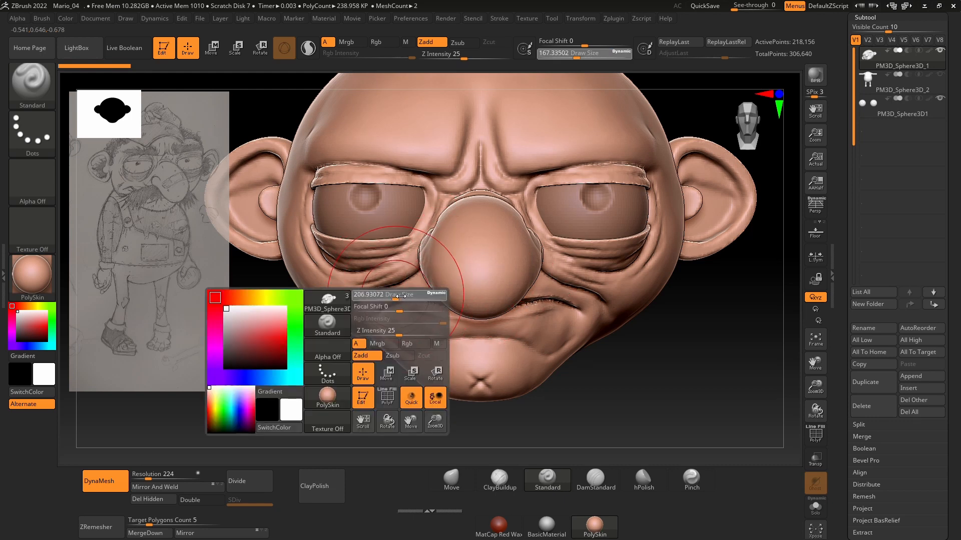
alt+drag(620, 389, 661, 389)
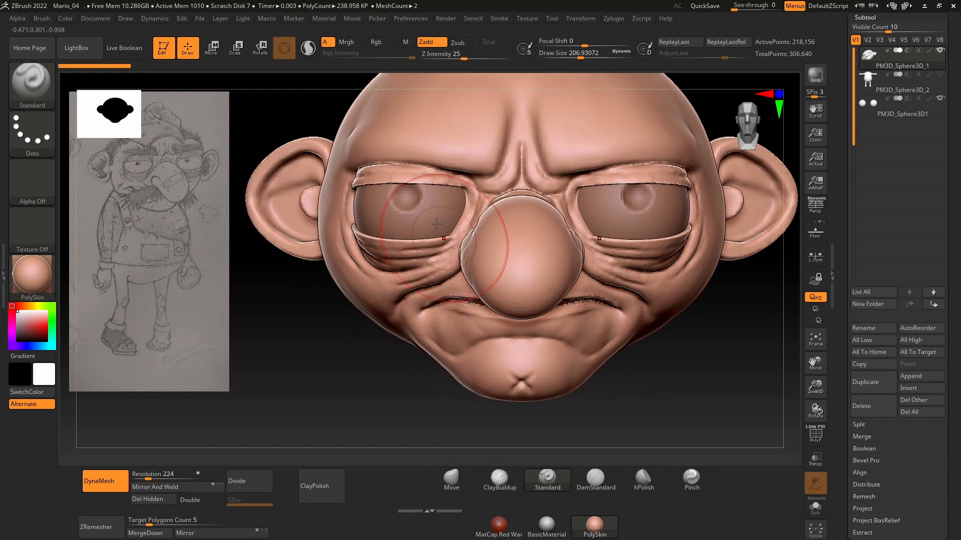
key(space)
key(ctrl)
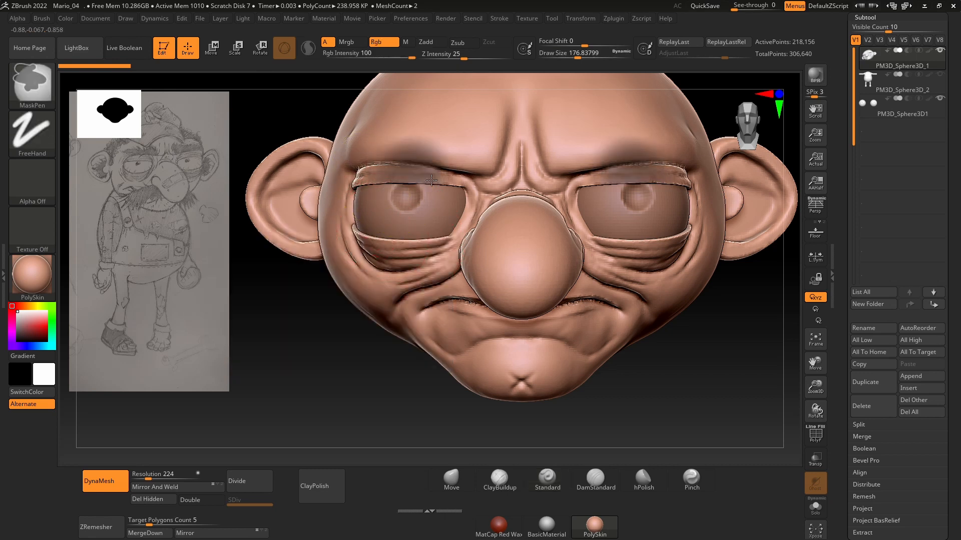
mouse_move(431, 180)
ctrl+mouse_down()
mouse_move(380, 147)
mouse_move(376, 245)
mouse_move(436, 248)
mouse_move(452, 195)
mouse_move(472, 185)
ctrl+mouse_up()
mouse_move(297, 355)
mouse_down()
mouse_move(415, 334)
mouse_move(312, 360)
mouse_up()
key(ctrl+w)
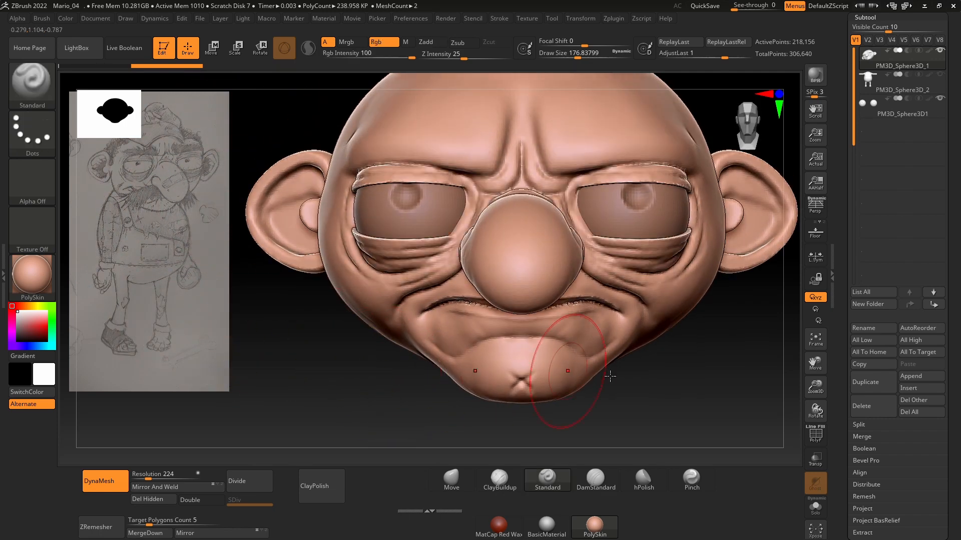
- Mask the whole nose by isolating its polygroup, then show the rest of the head again
click(814, 435)
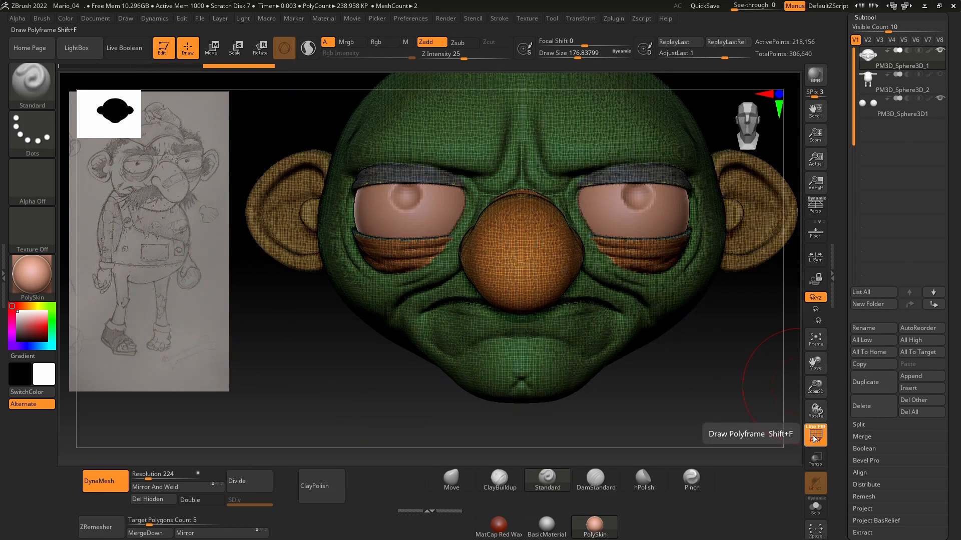
click(814, 437)
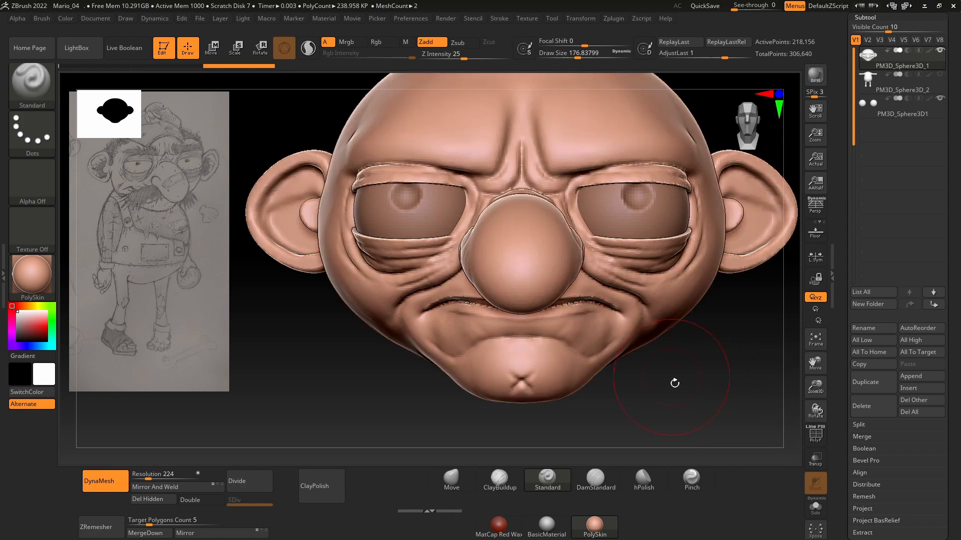
drag(674, 384, 736, 376)
ctrl+shift+click(529, 260)
ctrl+click(620, 267)
ctrl+shift+click(684, 282)
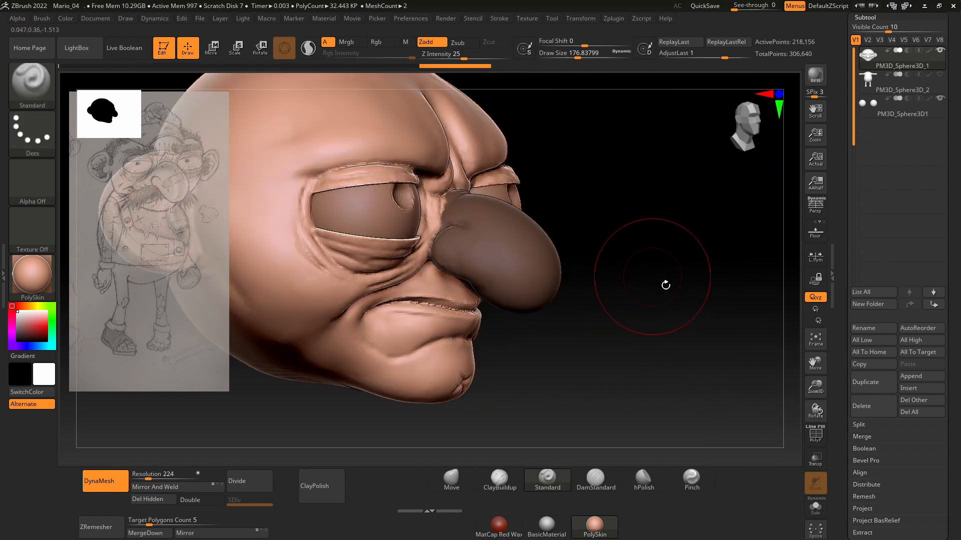
- Paint the mask over the eyelids, eye sockets and nose bridge with the draw size at about 124
shift+drag(665, 284, 595, 277)
mouse_move(438, 188)
ctrl+mouse_down()
mouse_move(410, 220)
mouse_move(450, 247)
mouse_move(503, 180)
mouse_move(500, 146)
mouse_move(408, 206)
ctrl+mouse_up()
drag(353, 332, 415, 335)
key(space)
click(414, 252)
mouse_move(388, 176)
ctrl+mouse_down()
mouse_move(360, 220)
mouse_move(413, 252)
ctrl+mouse_up()
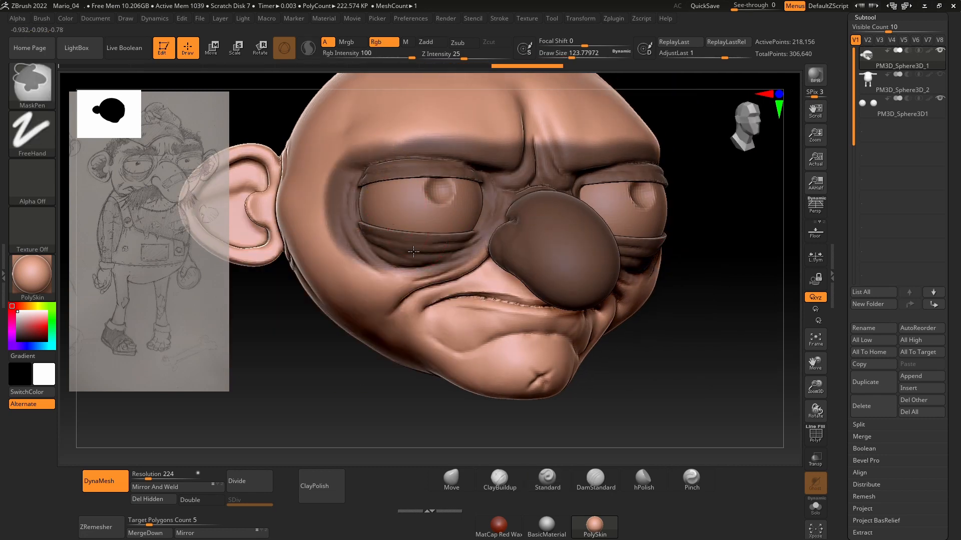
ctrl+drag(407, 175, 481, 184)
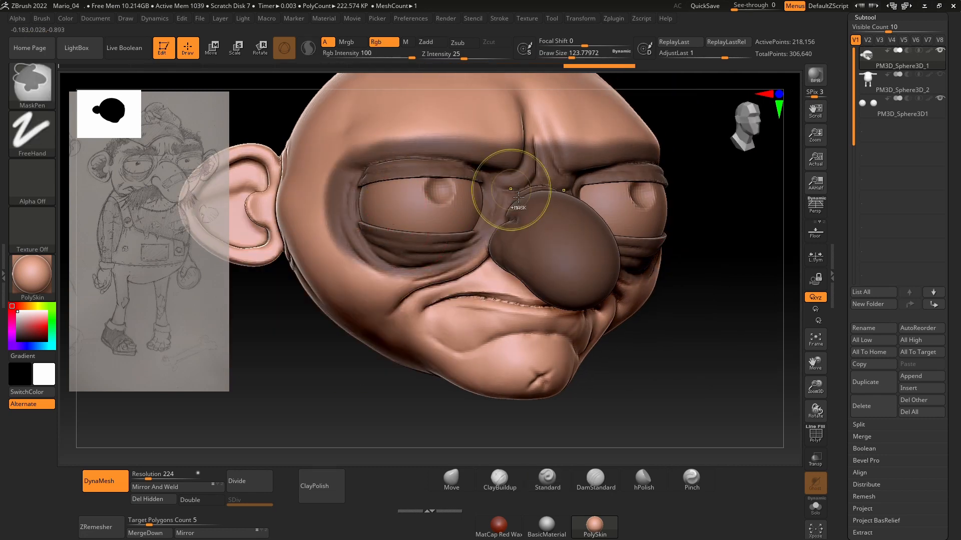
- Pull the unmasked cheek beside the mouth outward and down using the Move brush
drag(712, 293, 668, 290)
alt+drag(395, 379, 413, 286)
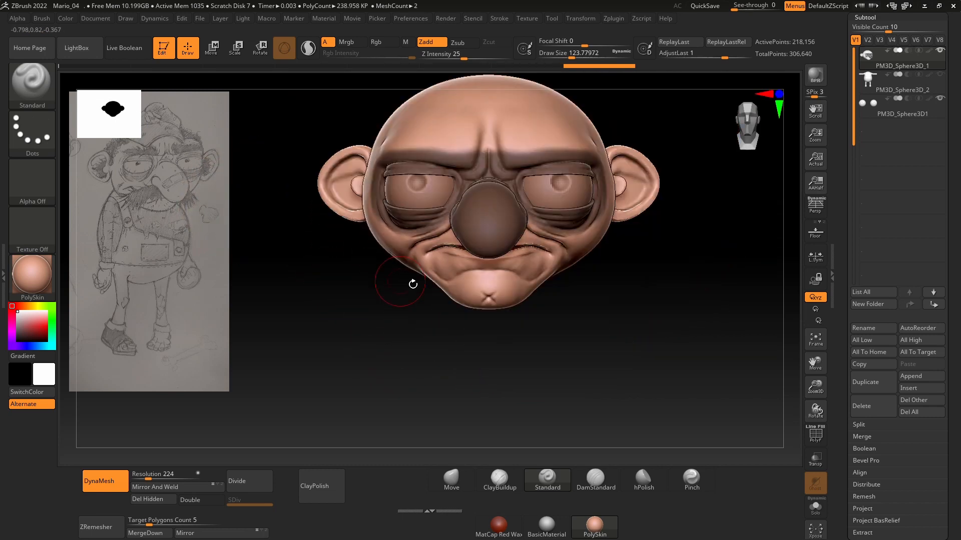
key(space)
click(434, 260)
drag(339, 345, 393, 349)
right_drag(392, 348, 416, 421)
right_drag(362, 390, 308, 393)
mouse_move(343, 381)
alt+right_down()
mouse_move(370, 319)
mouse_move(350, 346)
alt+right_up()
key(space)
click(475, 261)
click(453, 479)
ctrl+right_drag(350, 345, 354, 367)
drag(453, 261, 439, 273)
- Nudge the lower cheek near the mouth corner downward with the Move brush at a draw size of about 212
right_drag(403, 353, 362, 370)
ctrl+right_drag(361, 371, 369, 346)
mouse_move(63, 21)
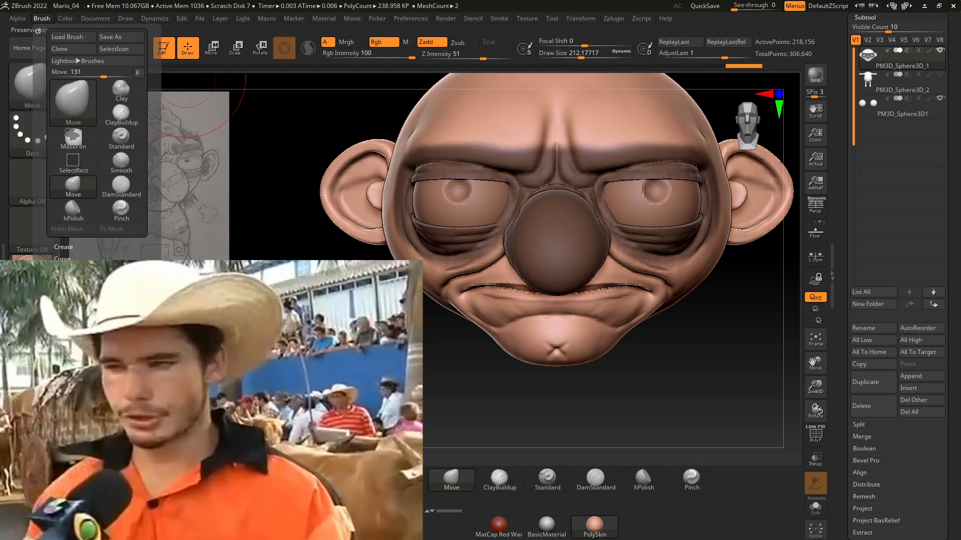
mouse_move(441, 394)
right_down()
mouse_move(547, 349)
mouse_move(503, 375)
right_up()
drag(497, 302, 502, 312)
shift+right_drag(635, 337, 406, 325)
- Erase part of the mask beneath the lower eyelids, keeping the nose and eye area masked
ctrl+click(405, 325)
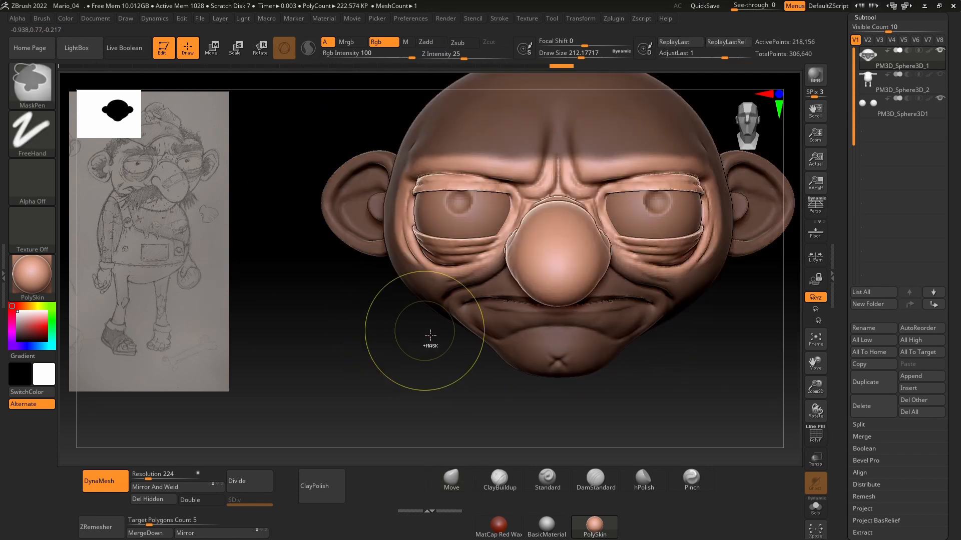
ctrl+click(419, 339)
key(space)
click(434, 288)
mouse_move(436, 278)
ctrl+alt+mouse_down()
mouse_move(466, 274)
mouse_move(499, 251)
ctrl+alt+mouse_up()
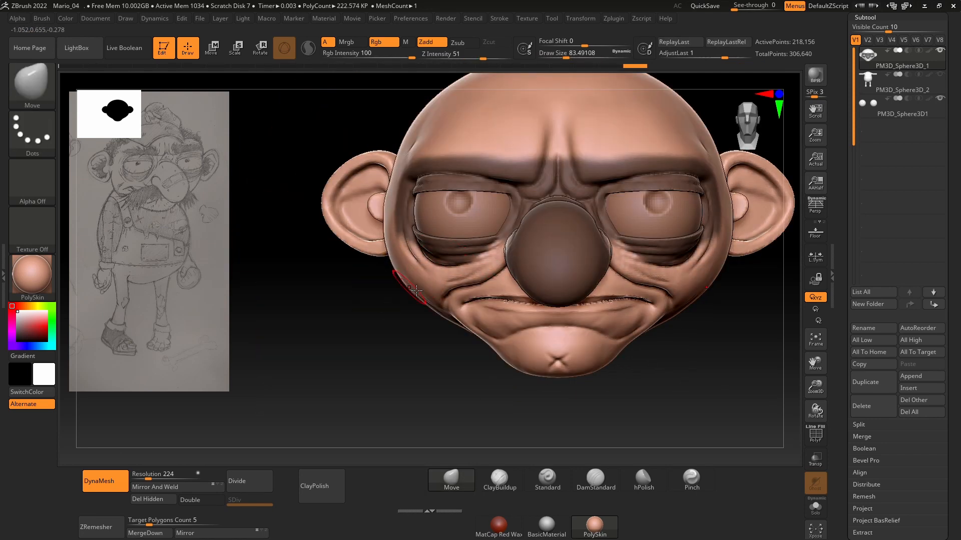
- Reshape the cheek and jaw contour with small Move brush pulls from three-quarter and front views
key(space)
click(423, 286)
right_drag(351, 333, 429, 328)
key(space)
click(492, 267)
right_drag(487, 259, 516, 255)
key(space)
click(532, 273)
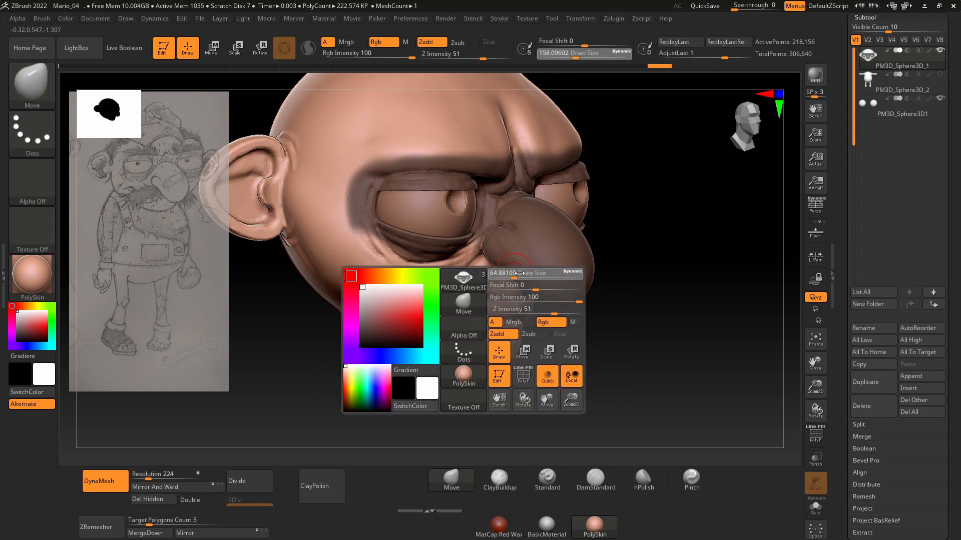
key(space)
click(436, 284)
right_drag(425, 305, 408, 320)
mouse_move(400, 303)
mouse_down()
mouse_move(395, 311)
mouse_move(403, 307)
mouse_up()
shift+right_drag(491, 320, 412, 310)
drag(411, 303, 400, 316)
- Push the jaw's underside slightly upward with the Move brush at a draw size of about 338
right_drag(394, 326, 468, 325)
key(space)
click(434, 306)
drag(380, 335, 384, 328)
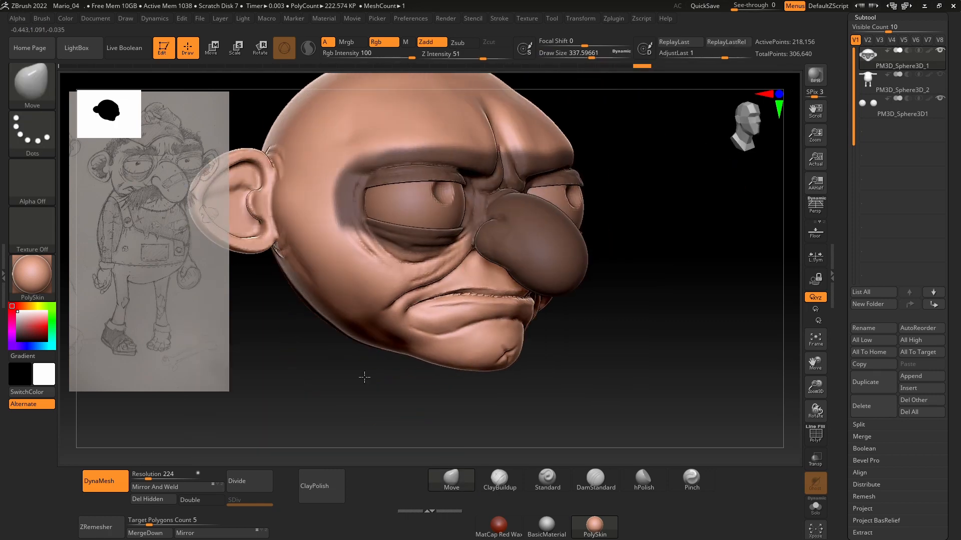
shift+right_drag(364, 377, 413, 360)
alt+right_drag(387, 282, 419, 302)
- Invert the mask and nudge the inner ends of the lower eyelids with the Move brush at about 207 draw size
ctrl+click(392, 360)
key(space)
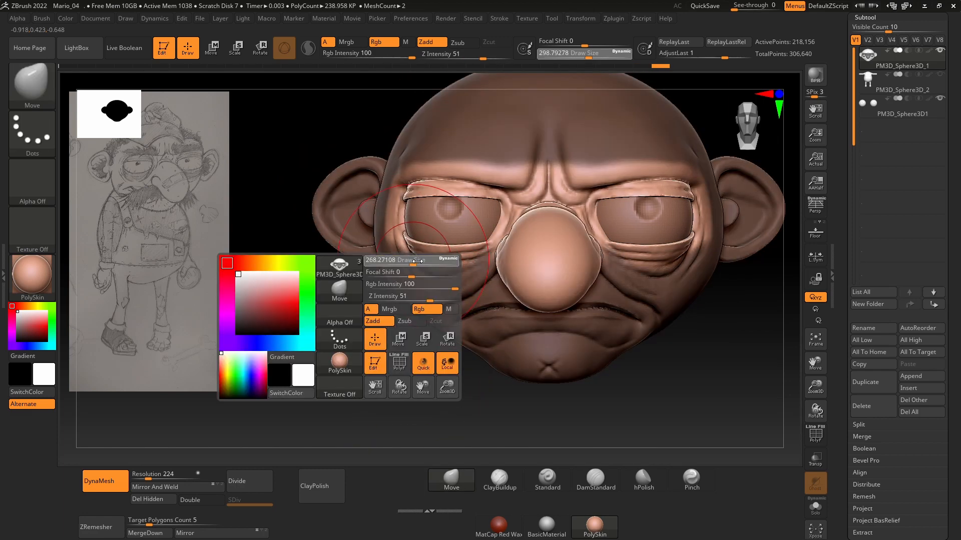
click(408, 263)
key(bracketleft)
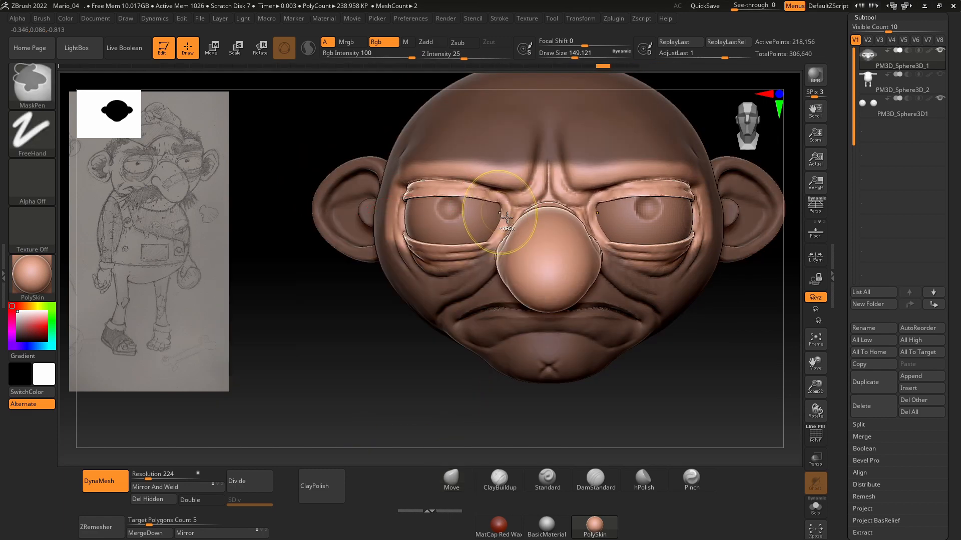
right_drag(484, 214, 412, 212)
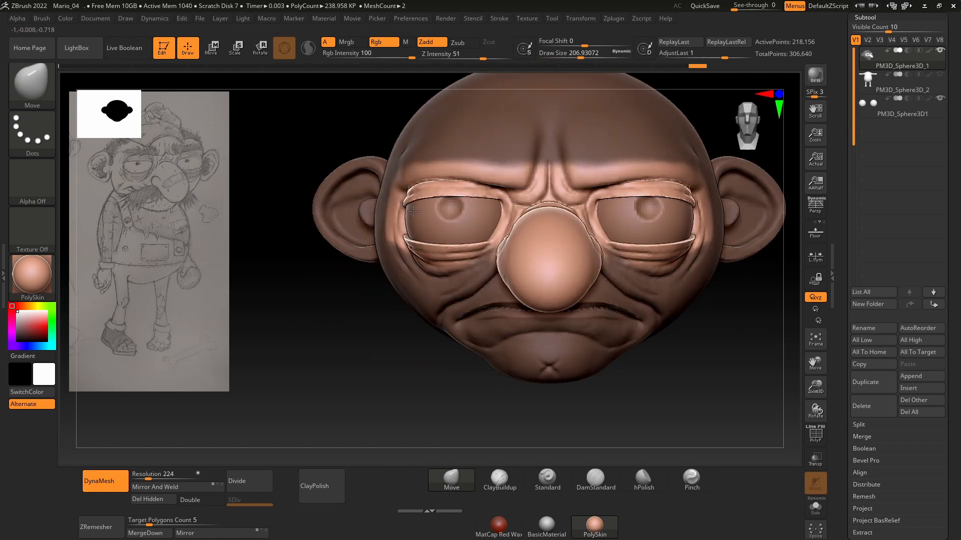
drag(499, 244, 500, 245)
mouse_move(450, 261)
right_down()
mouse_move(511, 260)
mouse_move(480, 257)
right_up()
drag(495, 242, 501, 241)
mouse_move(455, 266)
right_down()
mouse_move(484, 269)
mouse_move(438, 314)
right_up()
- Adjust the bag beneath the eye with a small Move brush nudge, with the draw size at about 192
shift+right_drag(373, 358, 390, 325)
key(space)
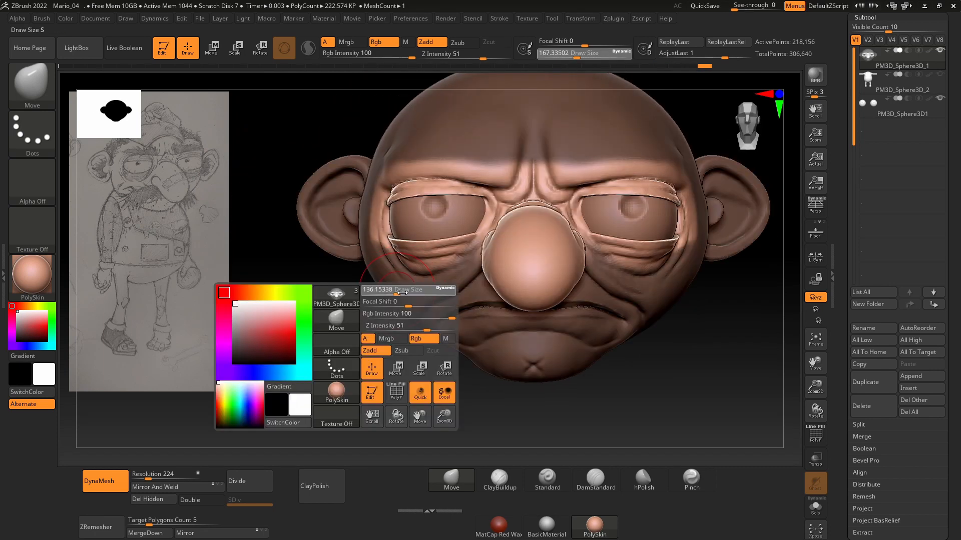
drag(398, 291, 401, 291)
key(space)
drag(460, 257, 463, 258)
mouse_move(376, 378)
right_down()
mouse_move(409, 366)
mouse_move(450, 371)
right_up()
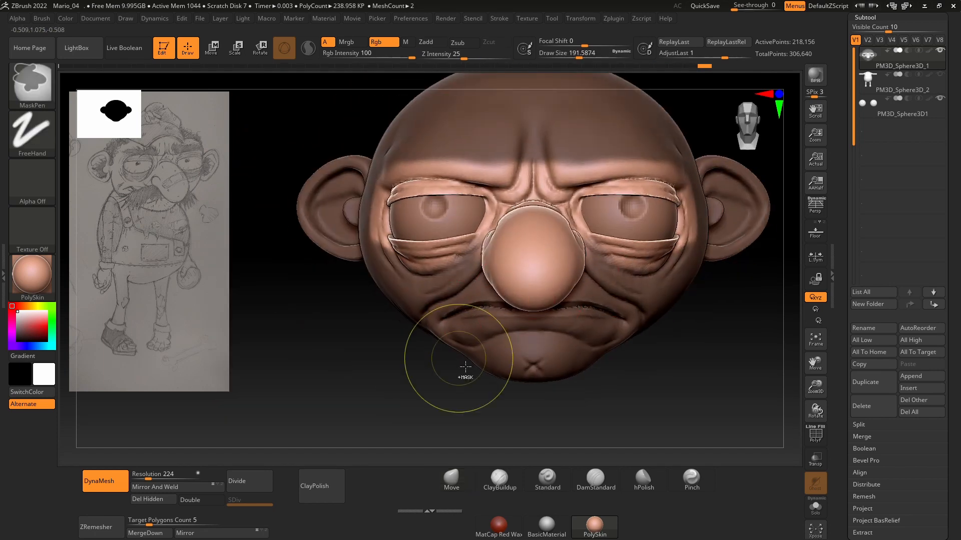
- Invert the mask and pull the jaw's underside and the chin downward with the Move brush at about 280 draw size
ctrl+click(464, 374)
key(space)
mouse_move(457, 305)
mouse_down()
mouse_move(466, 290)
mouse_move(443, 313)
mouse_up()
key(space)
key(space)
mouse_move(372, 333)
right_down()
mouse_move(401, 328)
mouse_move(398, 365)
right_up()
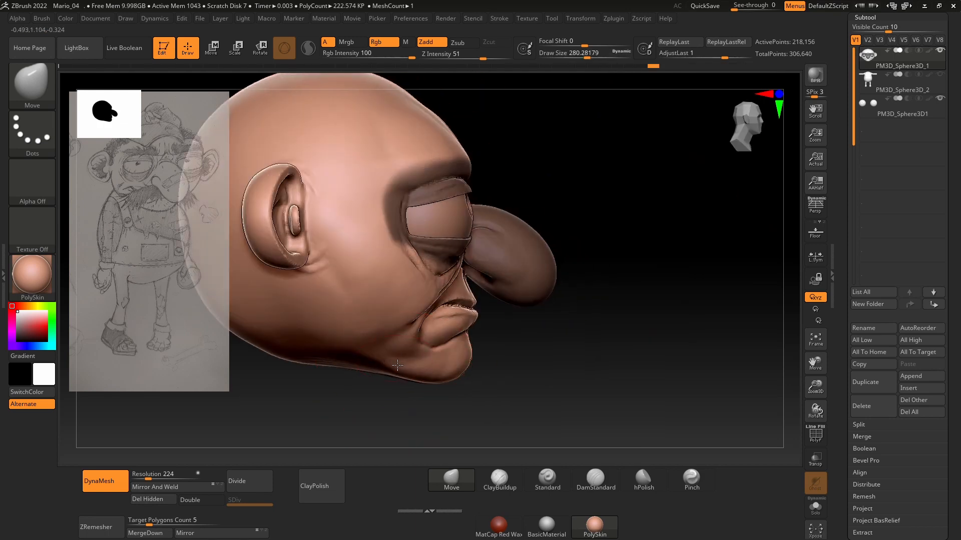
drag(397, 365, 392, 375)
right_drag(554, 345, 515, 349)
drag(561, 336, 567, 342)
mouse_move(426, 305)
ctrl+right_down()
mouse_move(427, 326)
mouse_move(413, 315)
ctrl+right_up()
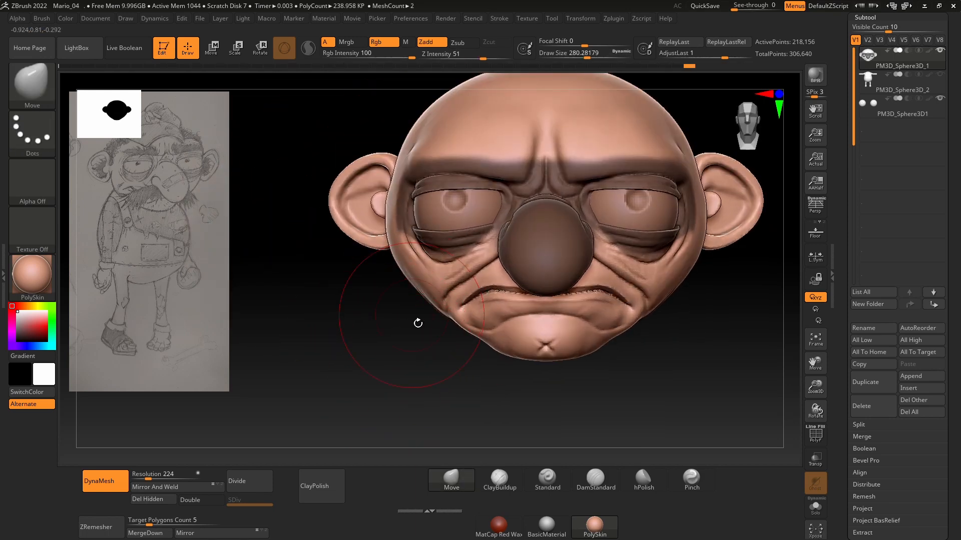
- Invert the mask and pull the outer eye corner and lower eyelid back and up with the Move brush at about 239 draw size
ctrl+click(417, 323)
key(space)
drag(418, 294, 414, 295)
right_drag(400, 321, 430, 319)
drag(425, 214, 420, 211)
right_drag(419, 230, 435, 233)
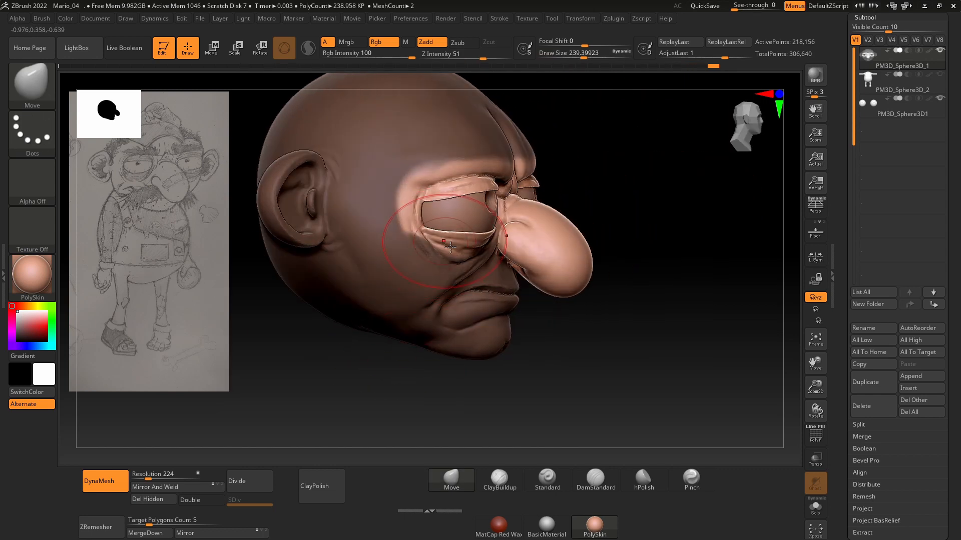
drag(450, 247, 447, 241)
- Refine the eyelid over the eyeball from the side with the Move brush and reduce the draw size to about 140
right_drag(596, 190, 580, 191)
drag(456, 216, 454, 212)
key(space)
drag(455, 199, 446, 200)
shift+right_drag(627, 213, 540, 209)
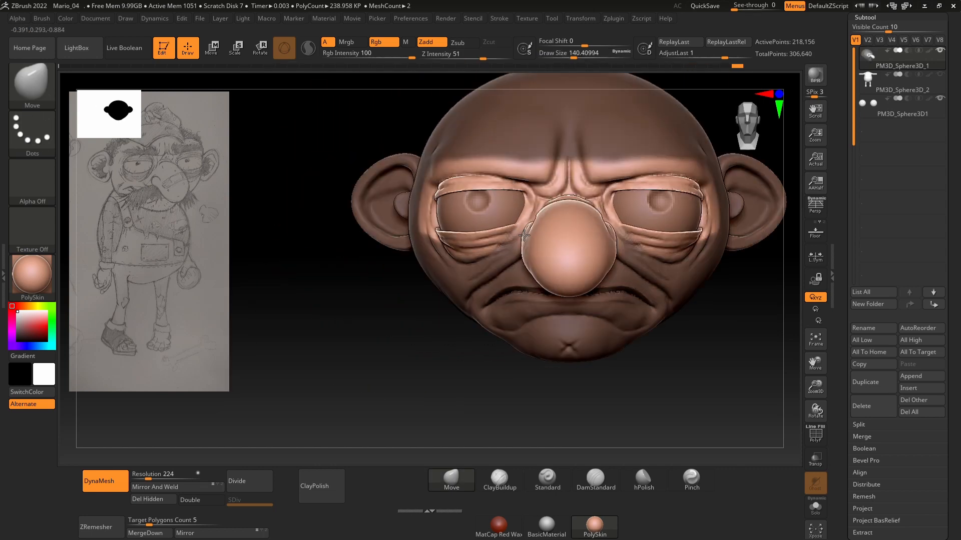
- Refine the lower eyelids and outer eye area with small Move brush adjustments at about 149 draw size
right_drag(501, 233, 497, 245)
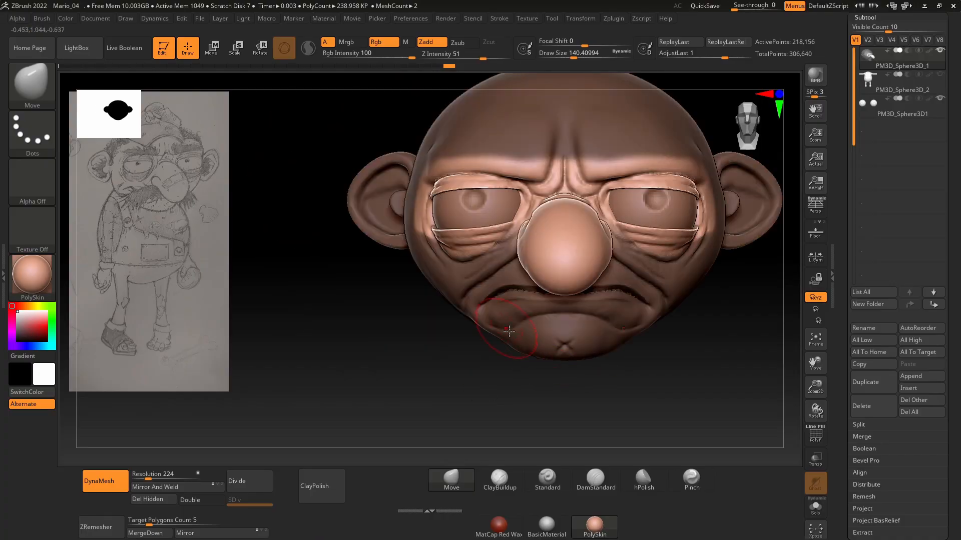
right_click(366, 328)
drag(426, 262, 440, 262)
mouse_move(353, 305)
mouse_down()
mouse_move(355, 335)
mouse_move(649, 251)
mouse_move(493, 262)
mouse_move(480, 253)
mouse_up()
right_click(507, 254)
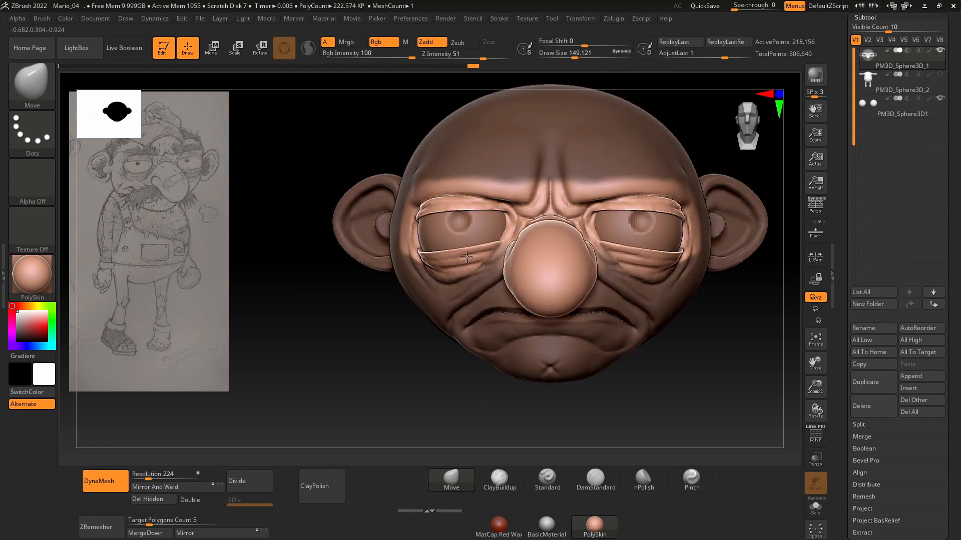
drag(361, 331, 453, 318)
drag(598, 227, 631, 231)
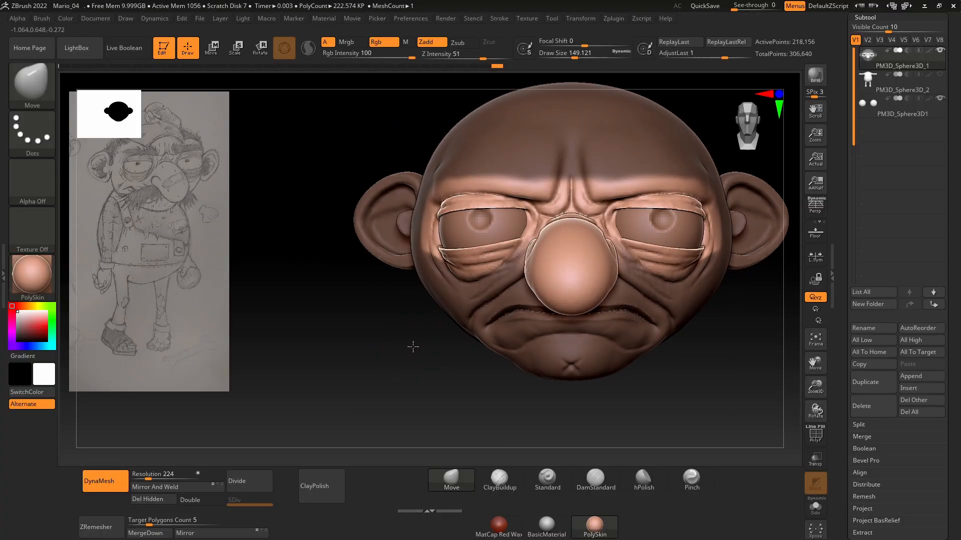
- Invert the mask and pull the jaw and chin into shape with the Move brush at about 280 draw size
ctrl+click(413, 347)
key(space)
drag(441, 328, 454, 329)
drag(363, 346, 454, 340)
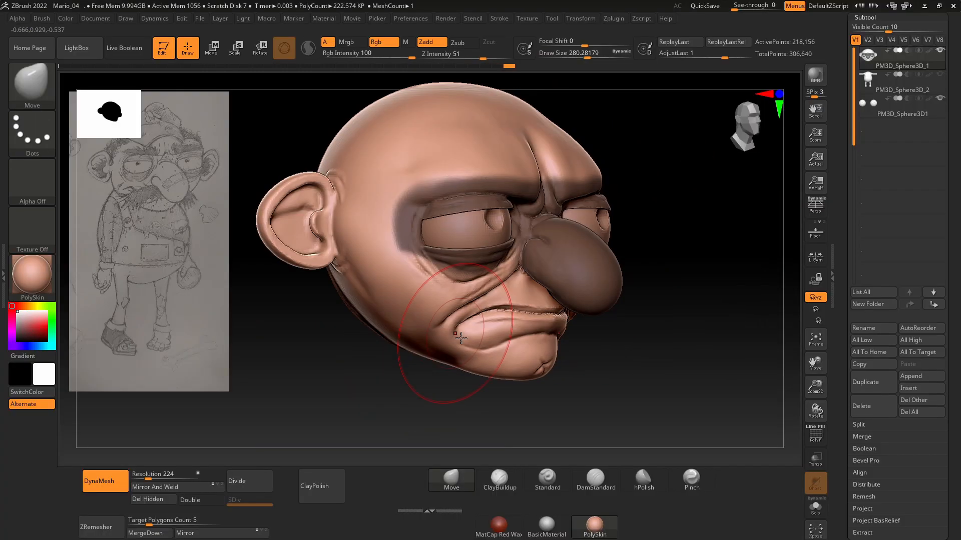
shift+drag(438, 382, 425, 380)
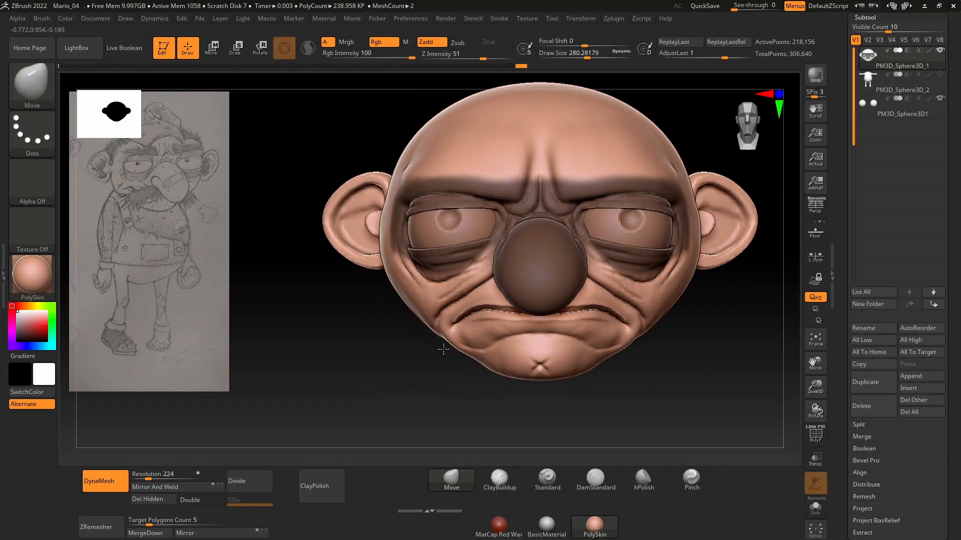
drag(526, 351, 525, 363)
mouse_move(441, 388)
shift+mouse_down()
mouse_move(513, 393)
mouse_move(457, 380)
shift+mouse_up()
- Nudge the mouth corners and lower lip downward with the Move brush at about 167 draw size
key(space)
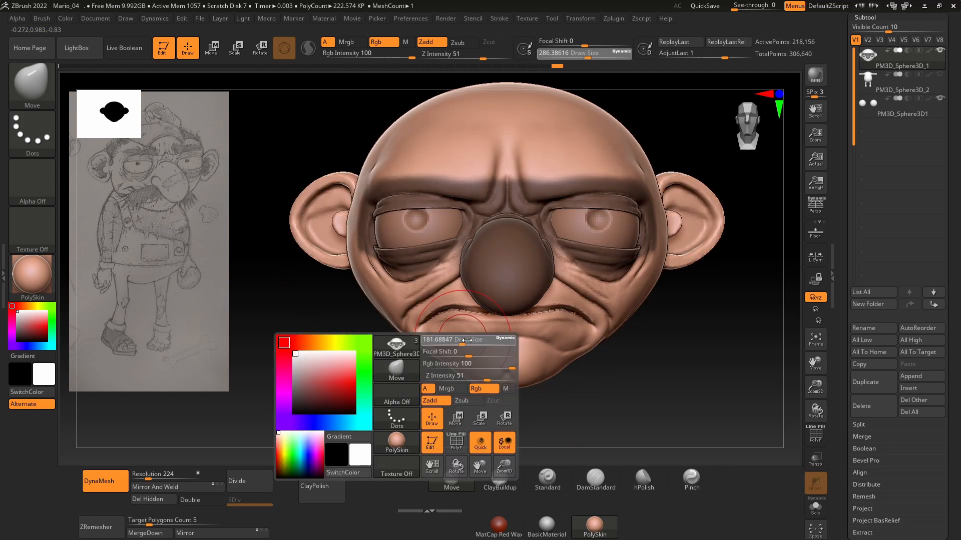
drag(468, 339, 458, 339)
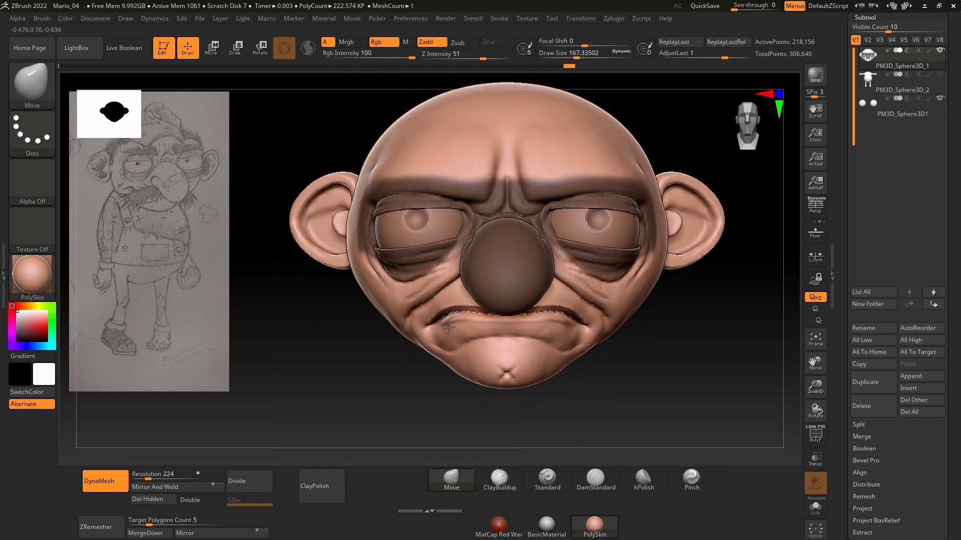
drag(448, 332, 446, 337)
drag(427, 387, 451, 385)
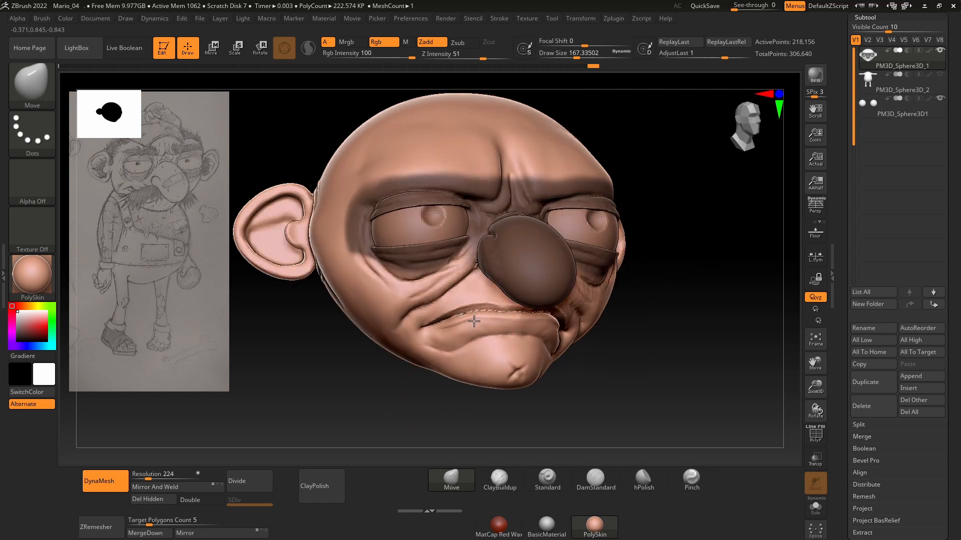
mouse_move(555, 383)
mouse_down()
mouse_move(579, 386)
mouse_move(546, 388)
mouse_up()
drag(483, 334, 482, 339)
shift+drag(426, 395, 412, 407)
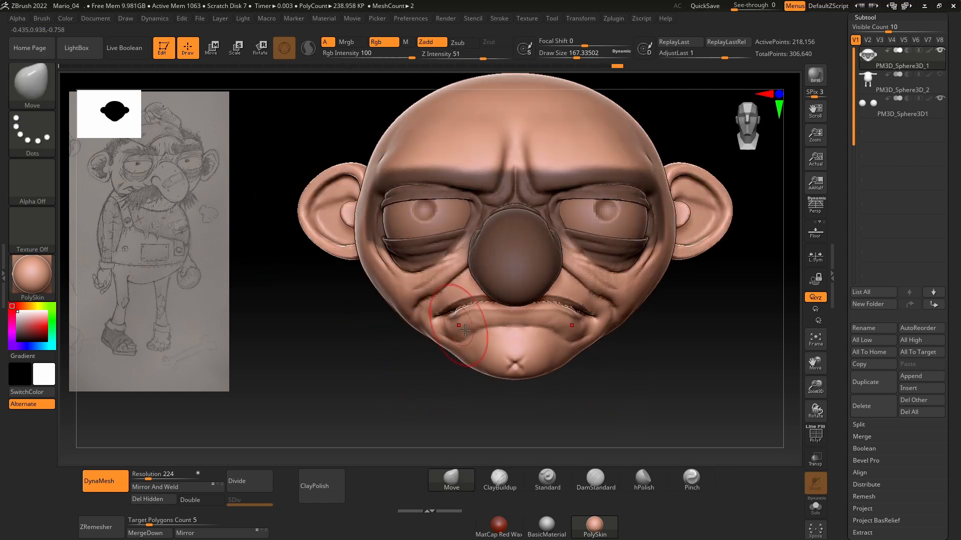
- Reshape the side of the jaw and pull the chin slightly down with the Move brush at about 280 draw size
ctrl+right_drag(390, 390, 346, 380)
key(space)
drag(413, 315, 427, 314)
mouse_move(357, 367)
mouse_down()
mouse_move(393, 365)
mouse_move(368, 350)
mouse_up()
mouse_move(379, 317)
mouse_down()
mouse_move(365, 382)
mouse_move(345, 373)
mouse_move(350, 350)
mouse_move(372, 337)
mouse_move(424, 345)
mouse_up()
drag(389, 376, 336, 371)
drag(525, 323, 515, 318)
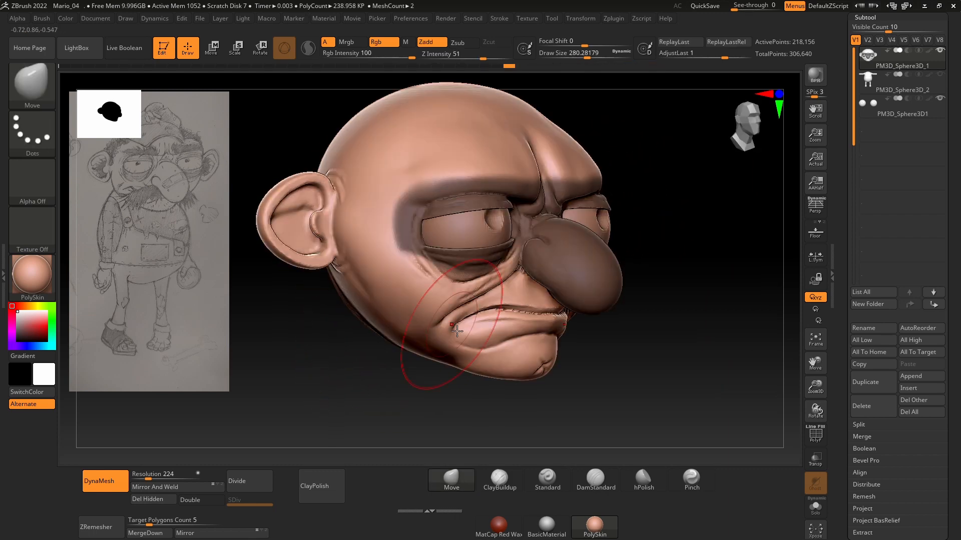
shift+drag(396, 381, 360, 378)
mouse_move(359, 377)
mouse_down()
mouse_move(395, 376)
mouse_move(360, 370)
mouse_up()
drag(448, 345, 443, 349)
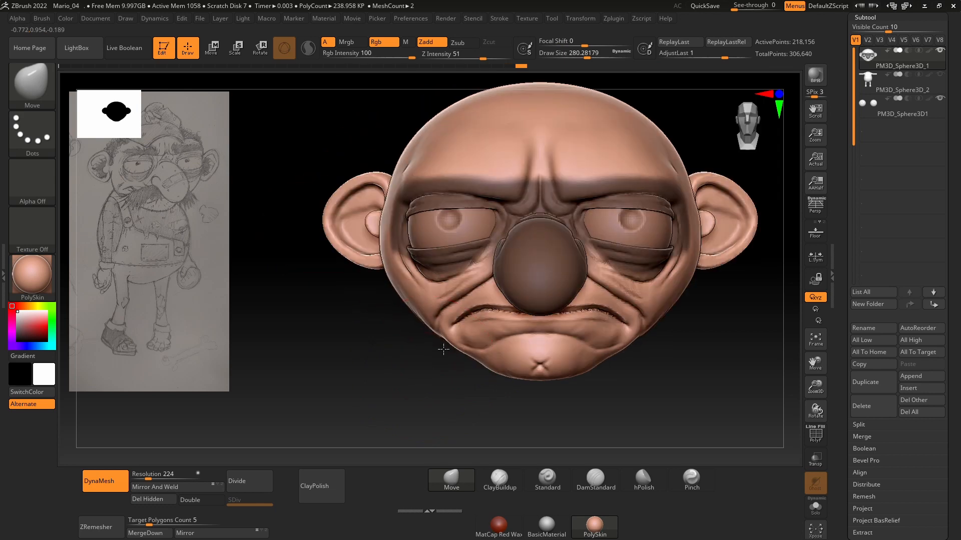
drag(522, 375, 523, 381)
mouse_move(474, 397)
shift+mouse_down()
mouse_move(513, 395)
mouse_move(469, 389)
mouse_move(410, 402)
shift+mouse_up()
- Nudge the mouth corners and lips slightly upward with the Move brush at about 167 draw size
key(space)
click(460, 342)
drag(434, 333, 432, 326)
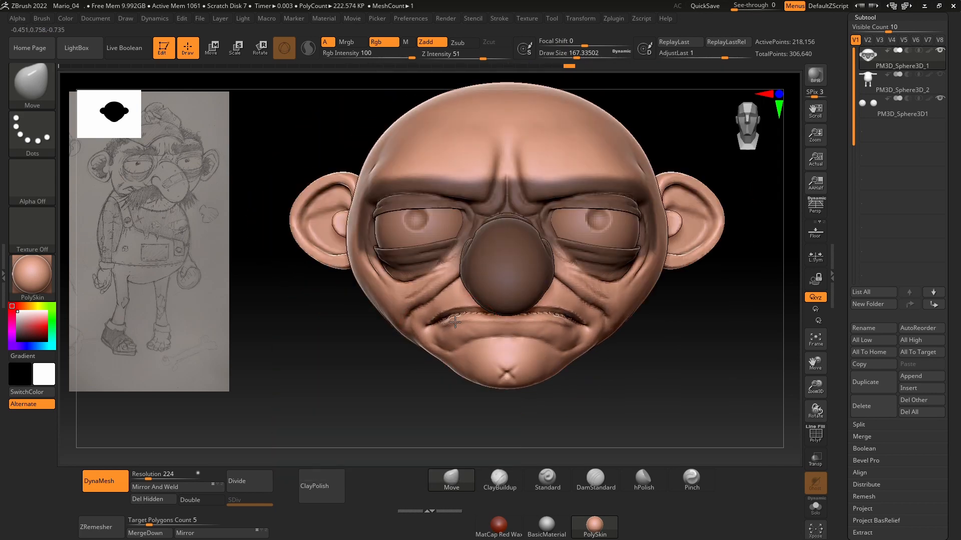
drag(418, 383, 447, 379)
drag(474, 327, 474, 321)
drag(444, 413, 395, 407)
drag(445, 321, 440, 318)
- Refine the lower side of the face with a resized Move brush and invert the mask
ctrl+right_drag(389, 369, 391, 331)
key(space)
click(408, 322)
drag(356, 369, 385, 364)
drag(398, 326, 362, 373)
alt+drag(626, 189, 691, 274)
ctrl+click(676, 226)
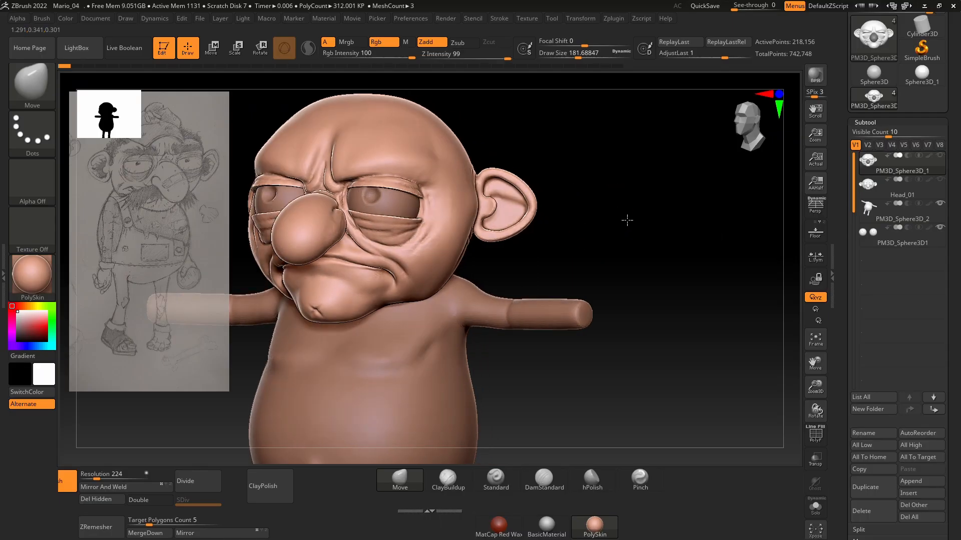
- Frame the whole figure from the front and compare its head with the reference sketch
drag(626, 219, 554, 214)
key(f)
mouse_move(614, 184)
ctrl+right_down()
mouse_move(576, 175)
mouse_move(600, 184)
ctrl+right_up()
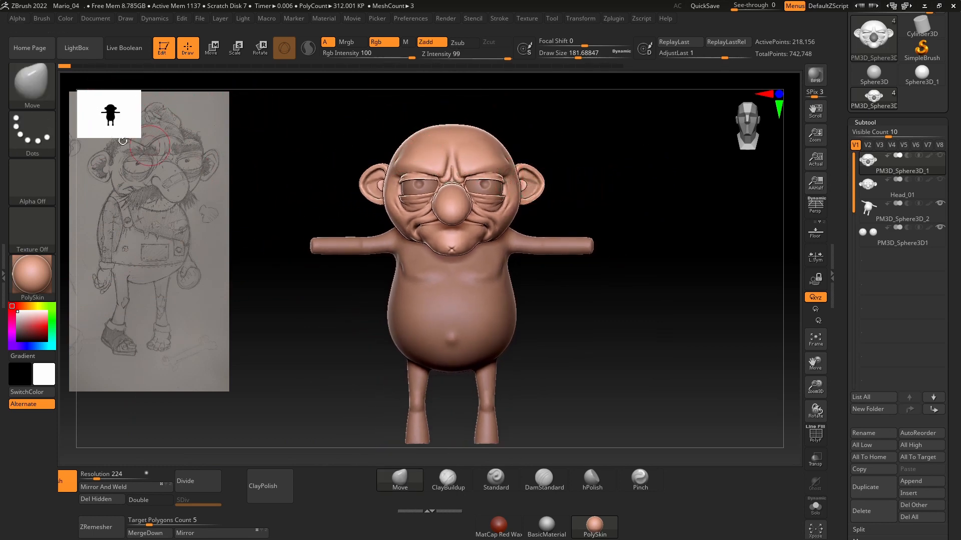
click(394, 195)
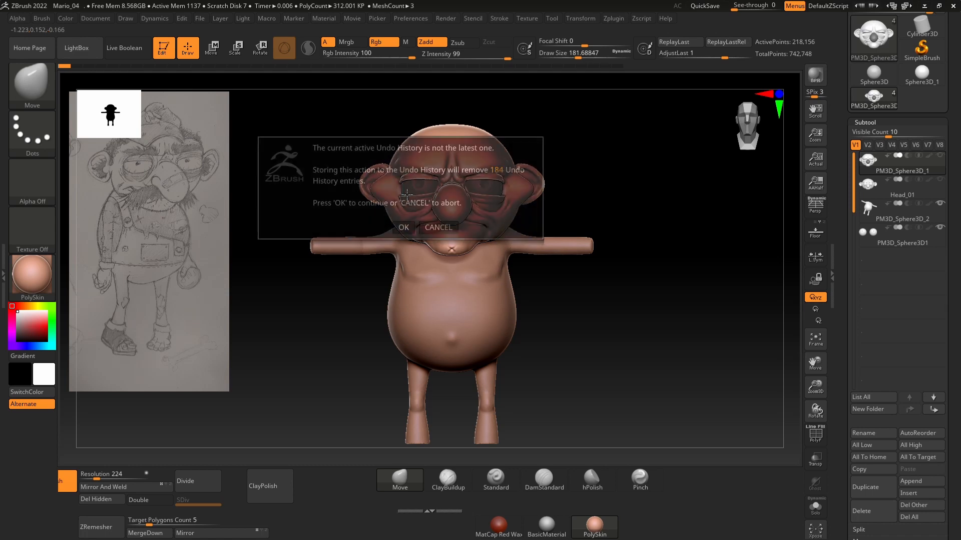
click(403, 223)
drag(368, 193, 399, 195)
drag(413, 162, 409, 154)
click(438, 190)
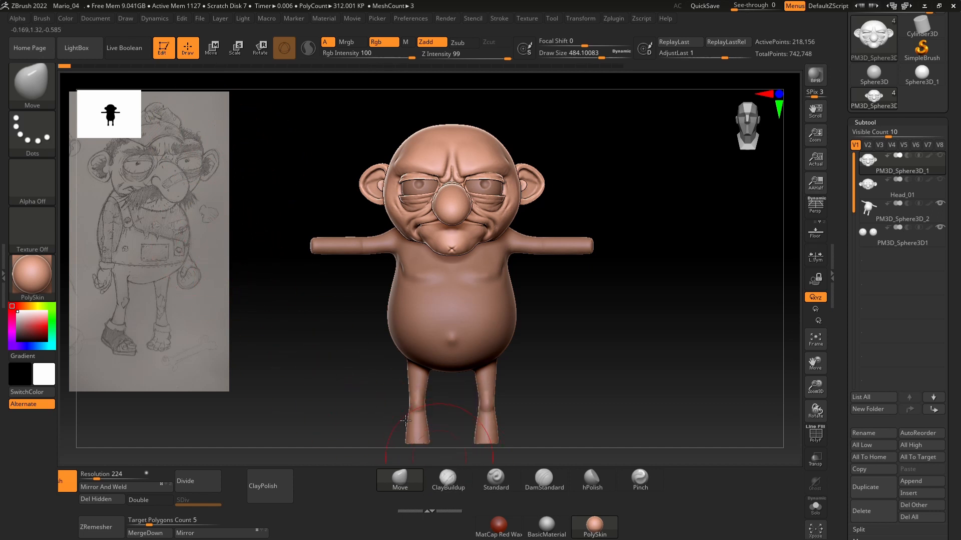
- Scrub forward through the head's undo history to review its sculpting stages up to the refined version
drag(71, 71, 236, 76)
drag(294, 77, 295, 78)
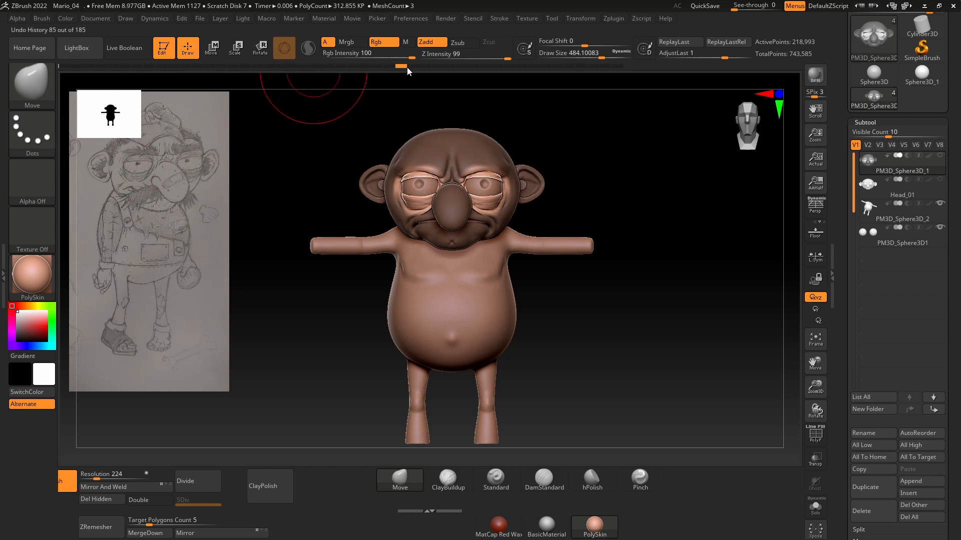
drag(407, 70, 448, 74)
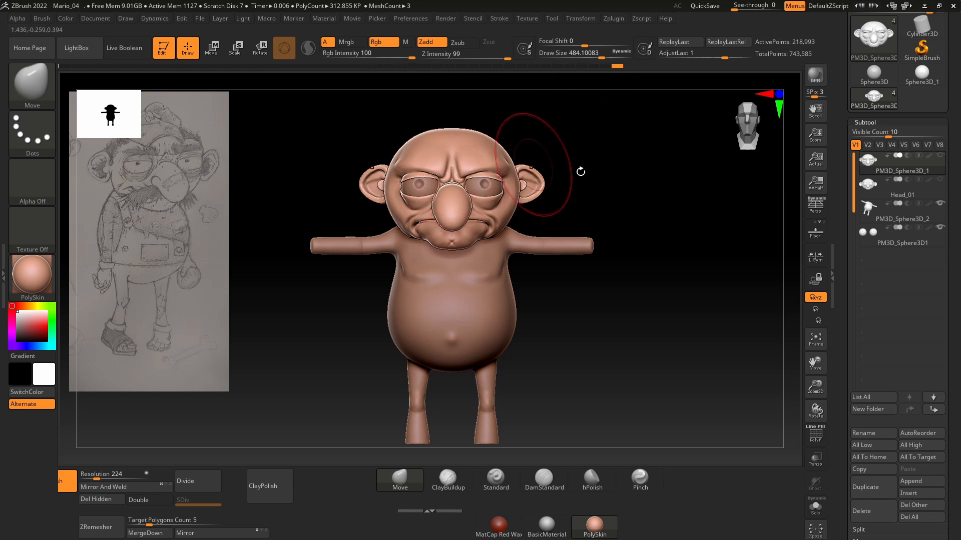
alt+right_drag(580, 172, 590, 169)
ctrl+right_drag(551, 208, 549, 249)
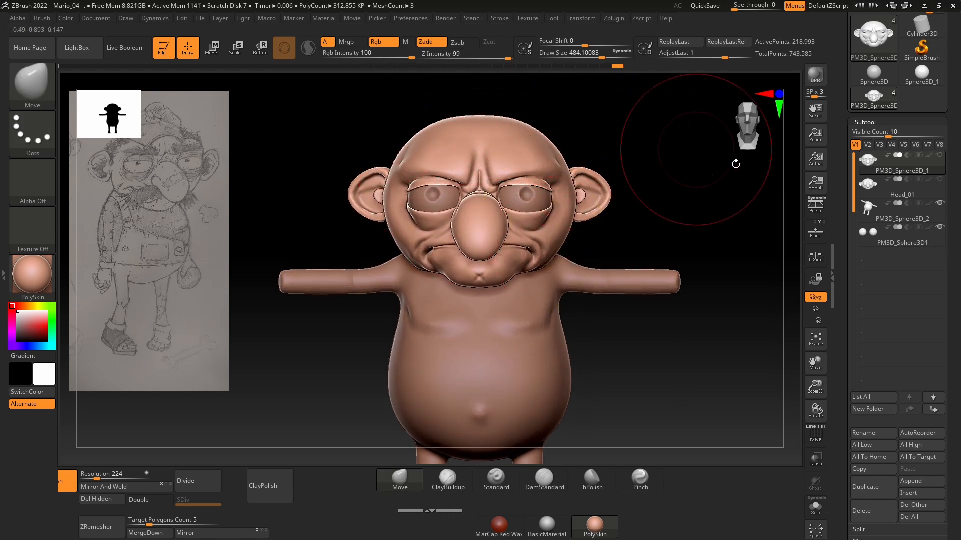
- Compare the Head_01 and PM3D_Sphere3D_1 head versions by switching back and forth between the two subtools
click(872, 185)
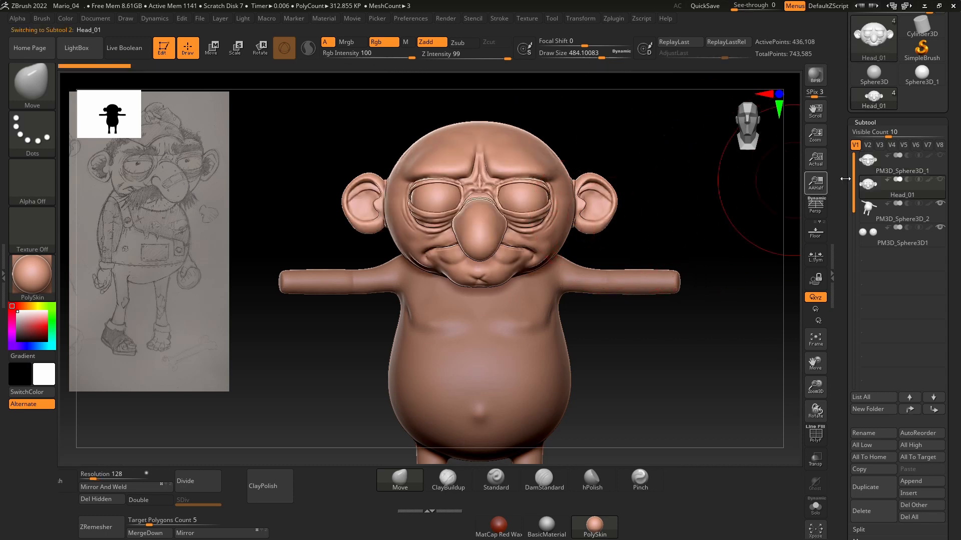
click(867, 161)
click(867, 185)
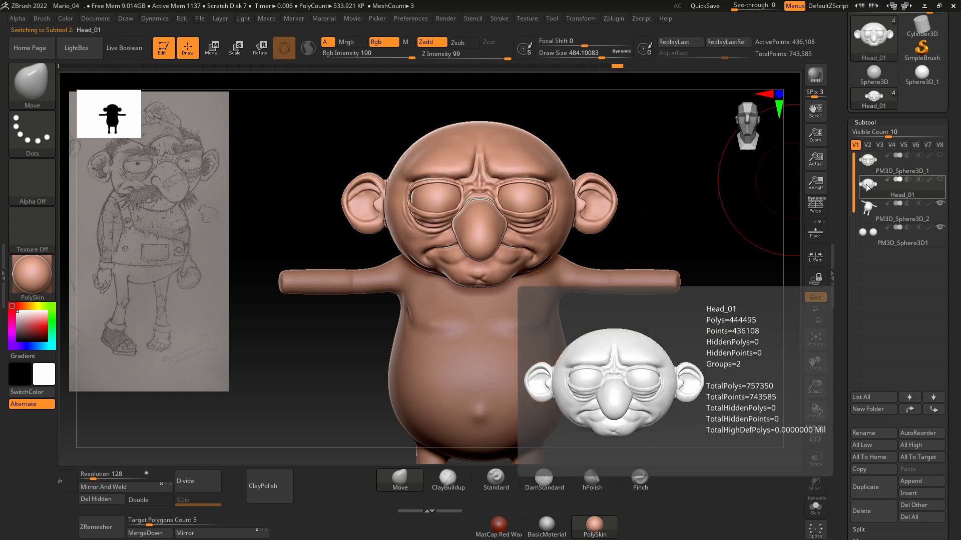
click(867, 161)
click(867, 186)
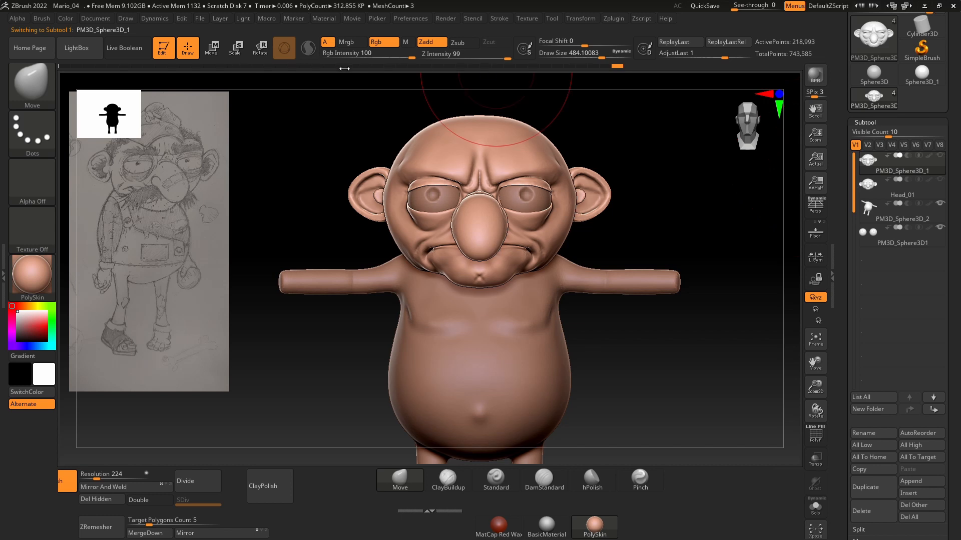
- Scrub the head's undo history back to the masked-eye stage and forward again, cancelling the attempted mask change
drag(624, 65, 197, 78)
ctrl+click(360, 210)
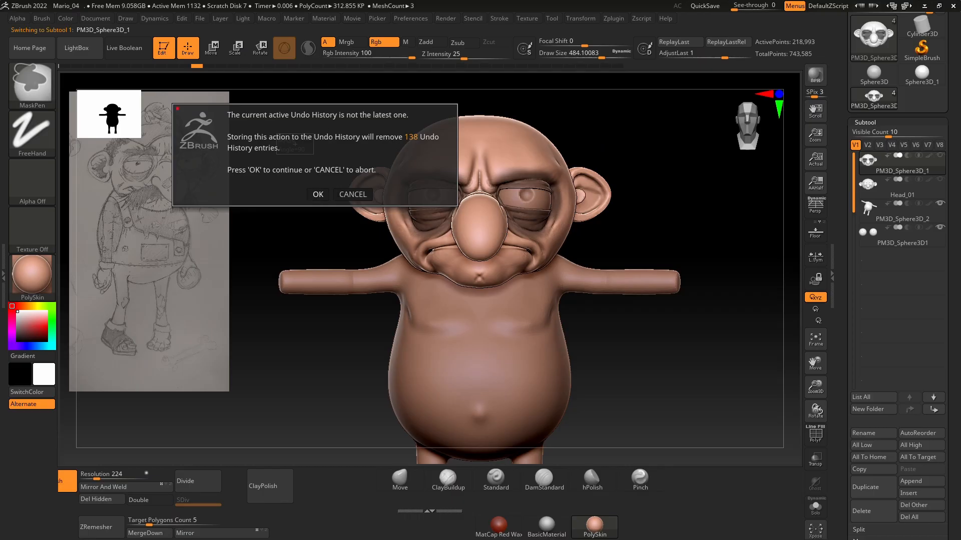
click(356, 195)
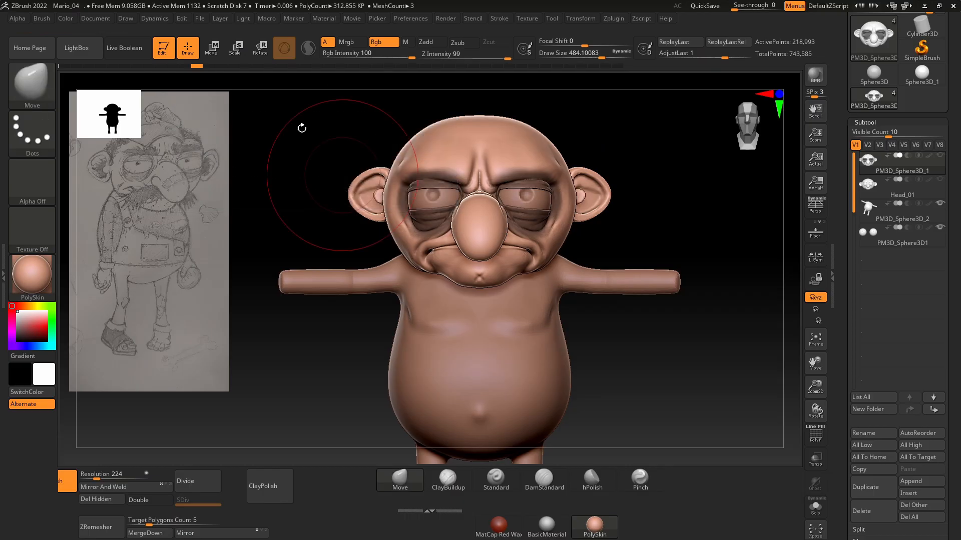
drag(200, 69, 497, 88)
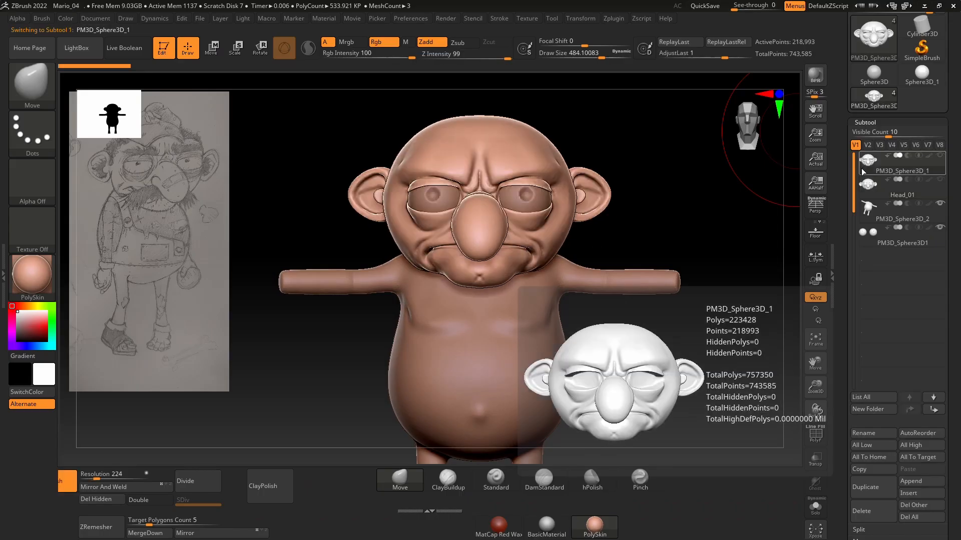
- Switch to the Head_01 subtool and examine the head on the body from front and three-quarter angles
alt+click(527, 272)
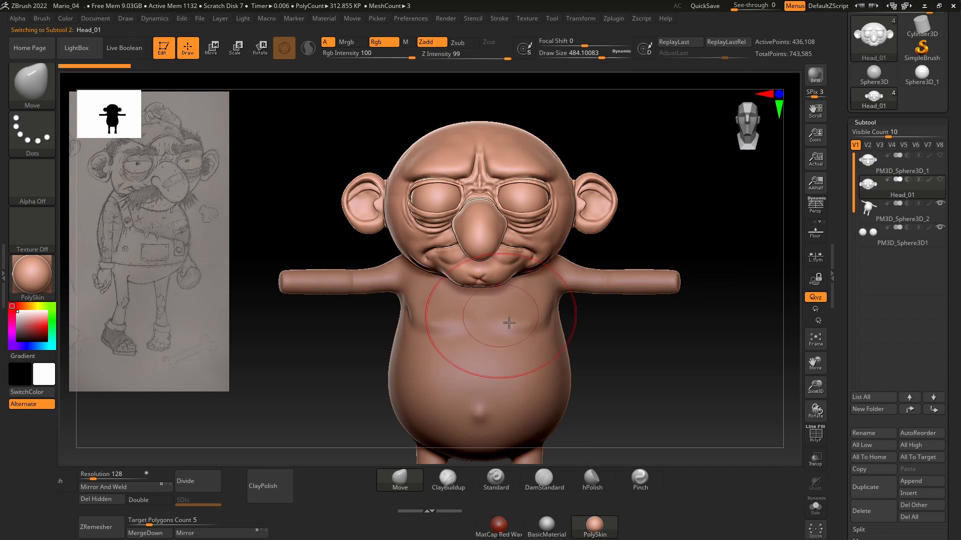
key(space)
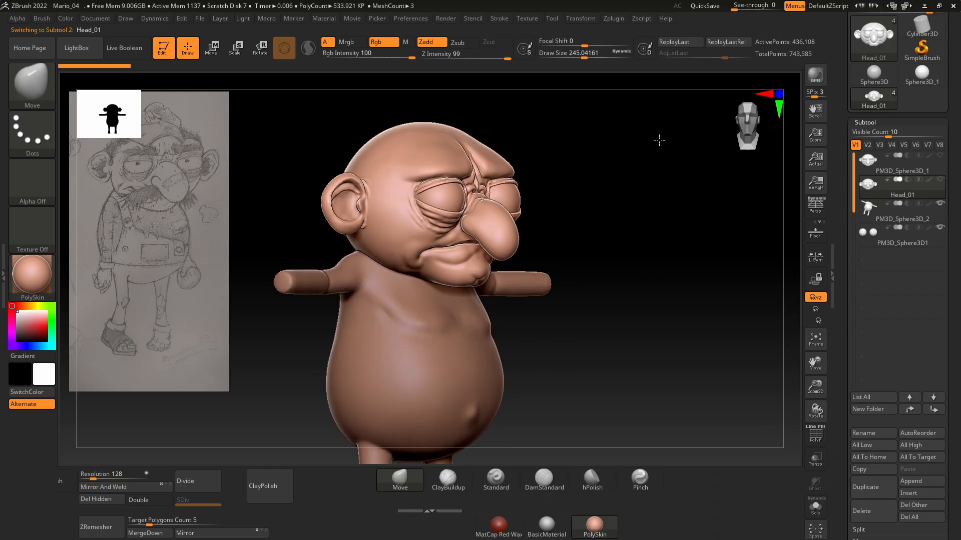
mouse_move(659, 142)
mouse_down()
mouse_move(624, 163)
mouse_move(606, 161)
mouse_move(680, 152)
mouse_move(637, 174)
mouse_move(610, 169)
mouse_move(659, 163)
mouse_move(592, 163)
mouse_move(680, 185)
mouse_up()
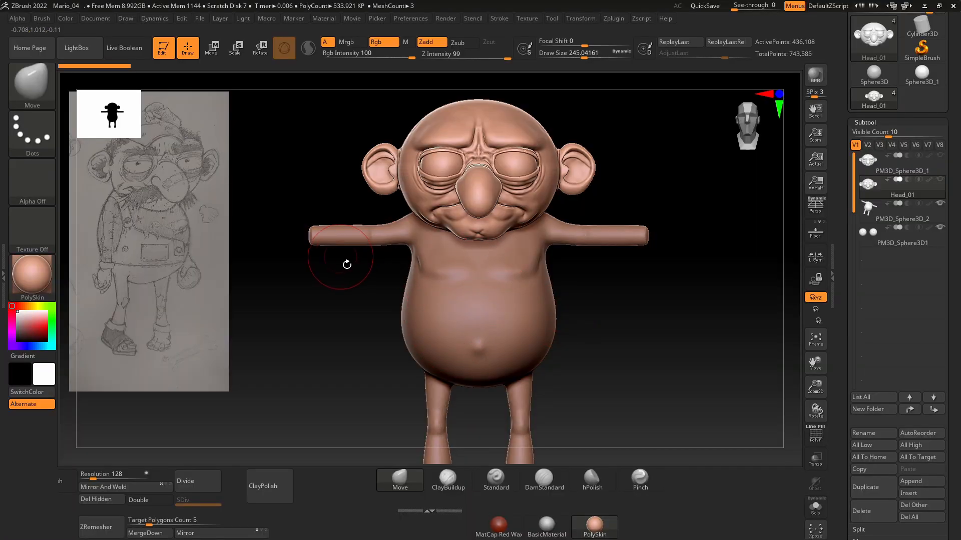
drag(347, 266, 506, 284)
drag(348, 215, 378, 207)
alt+drag(386, 269, 391, 297)
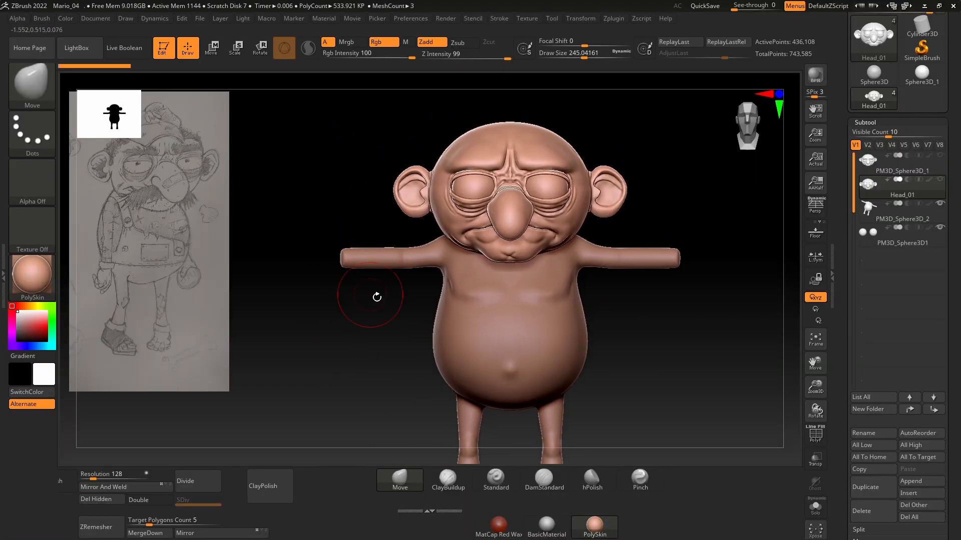
ctrl+right_drag(378, 299, 394, 337)
drag(314, 245, 308, 160)
alt+drag(369, 310, 368, 185)
ctrl+right_drag(343, 331, 337, 275)
mouse_move(332, 290)
alt+mouse_down()
mouse_move(334, 270)
mouse_move(350, 265)
alt+mouse_up()
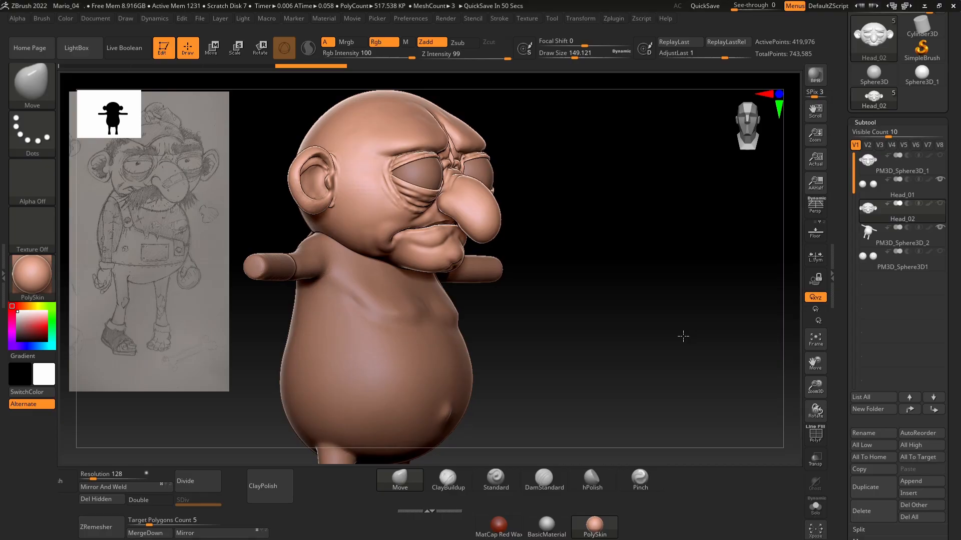
- Insert a Cube3D subtool below Head_02 and move it forward in front of the figure from the side view
drag(682, 335, 647, 321)
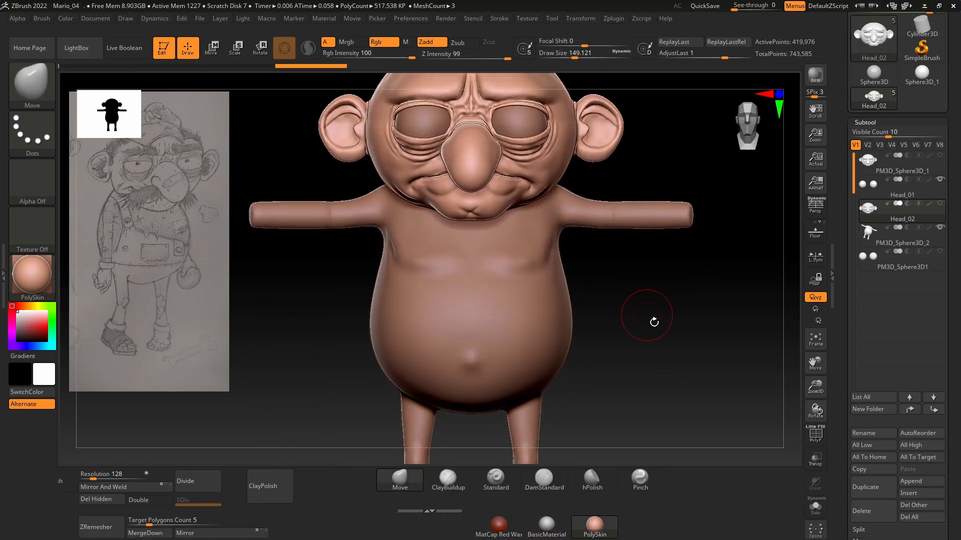
scroll(845, 360, down, 4)
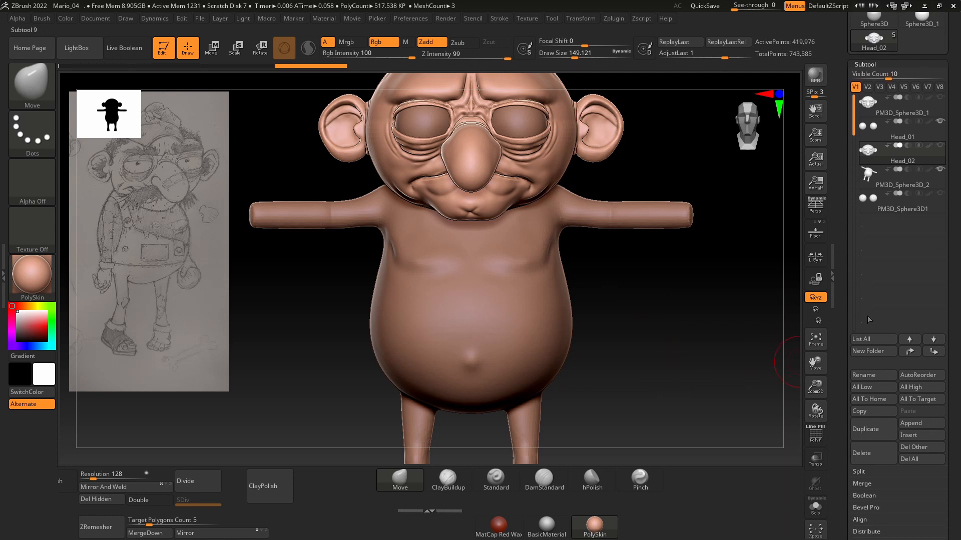
click(926, 434)
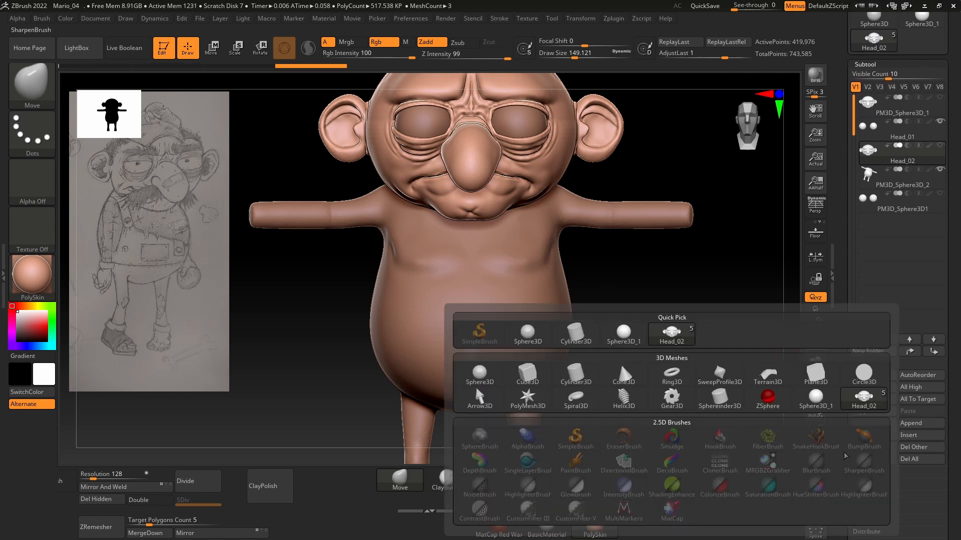
click(527, 374)
shift+drag(671, 303, 678, 360)
key(w)
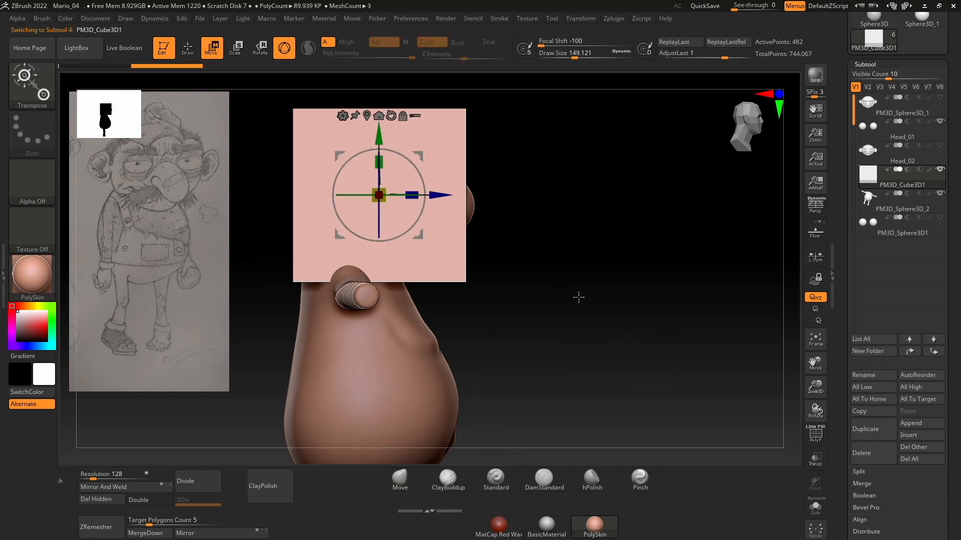
drag(452, 204, 600, 197)
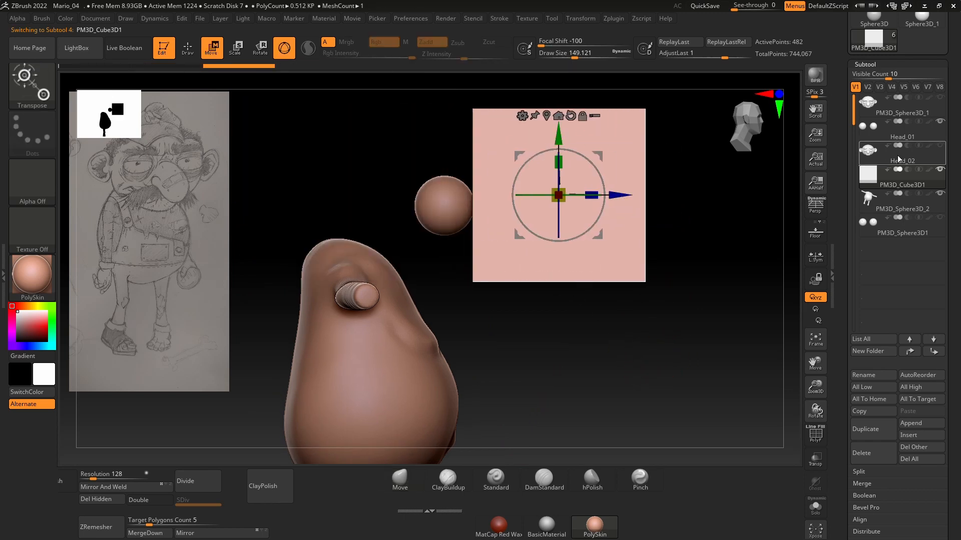
- Show the Head_02 subtool, lower the cube to chest height in front of the body and flatten it vertically into a slab
click(938, 146)
drag(558, 137, 559, 287)
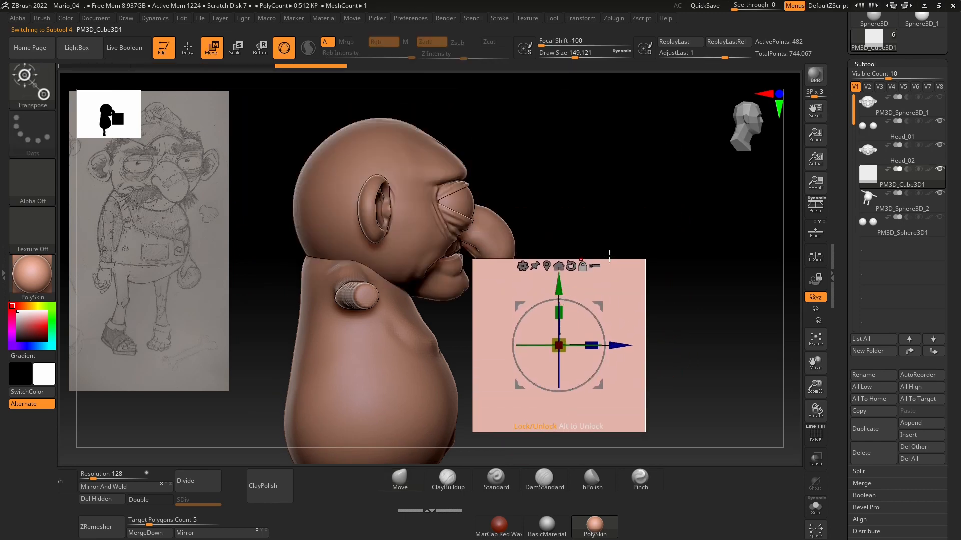
shift+drag(695, 248, 603, 236)
alt+drag(740, 221, 692, 131)
shift+drag(688, 328, 751, 320)
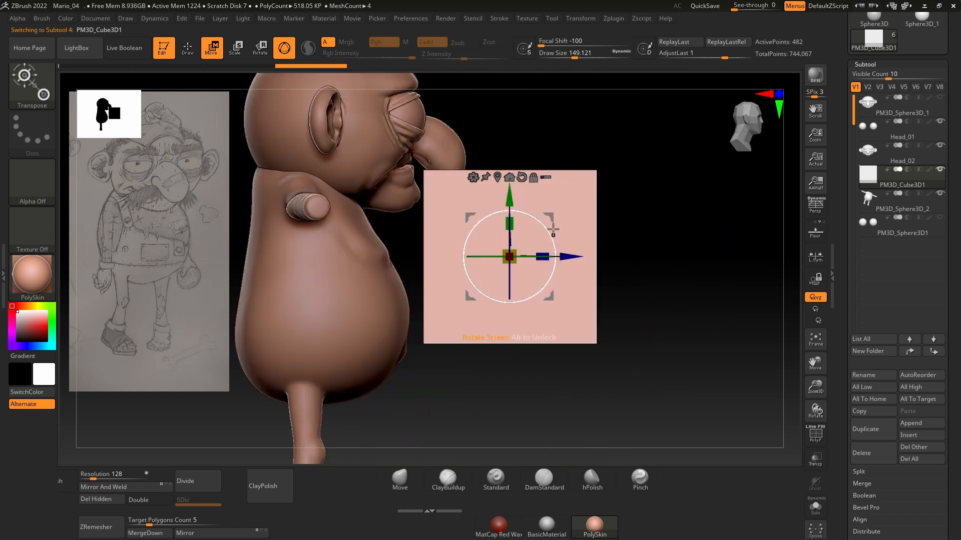
drag(514, 227, 518, 270)
shift+drag(620, 244, 577, 259)
drag(668, 280, 683, 370)
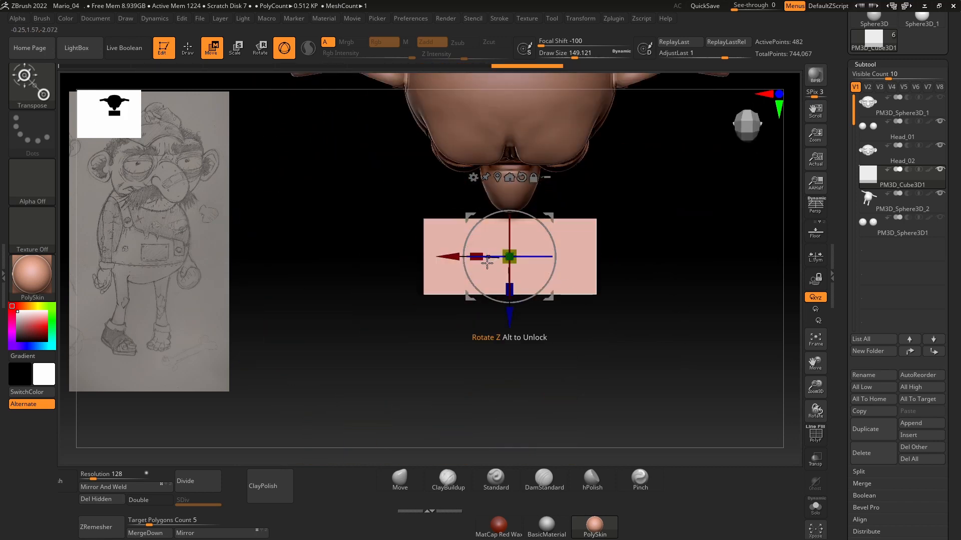
- Narrow the slab across its width and scale it down uniformly to make a palm block in front of the body
drag(478, 258, 522, 264)
drag(649, 268, 696, 282)
drag(818, 390, 820, 411)
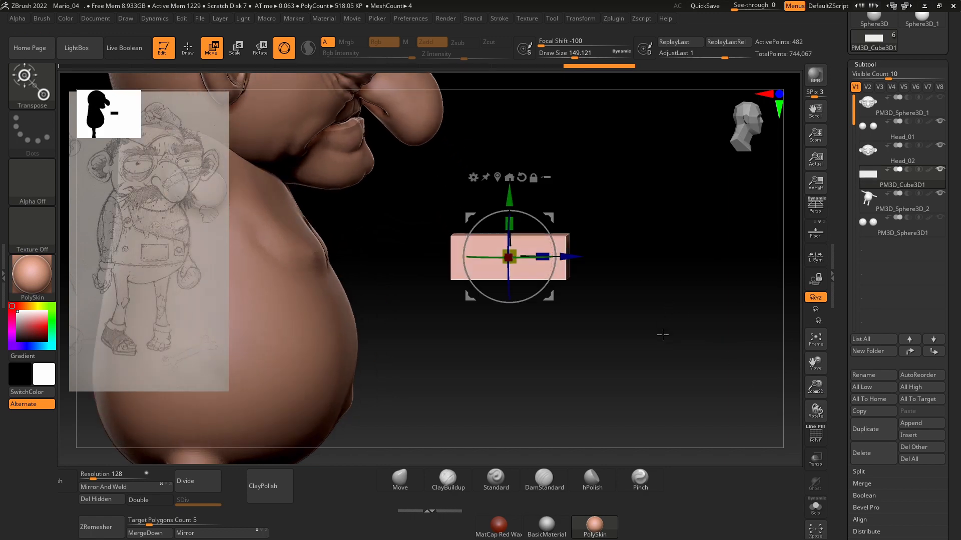
shift+drag(662, 335, 662, 388)
click(508, 257)
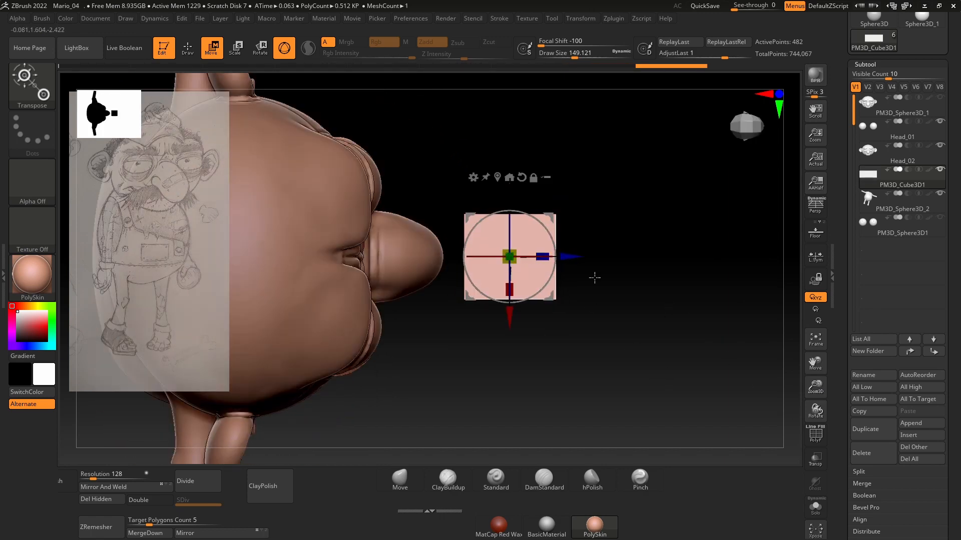
mouse_move(594, 275)
shift+mouse_down()
mouse_move(620, 199)
mouse_move(647, 269)
mouse_move(579, 266)
shift+mouse_up()
shift+drag(325, 331, 410, 350)
drag(655, 270, 684, 300)
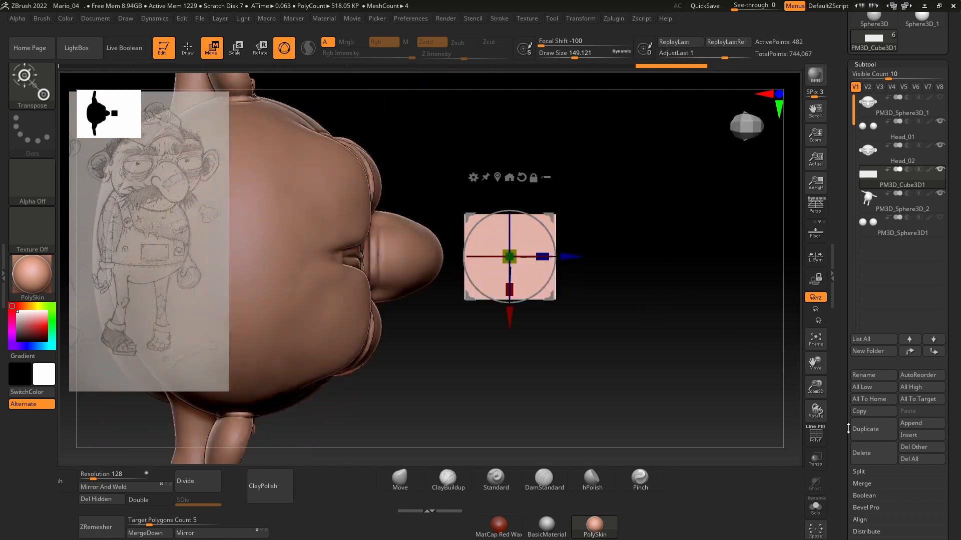
- Duplicate the palm block, move the copy alongside it and narrow it to about 0.31 of its width for a finger
drag(573, 256, 676, 264)
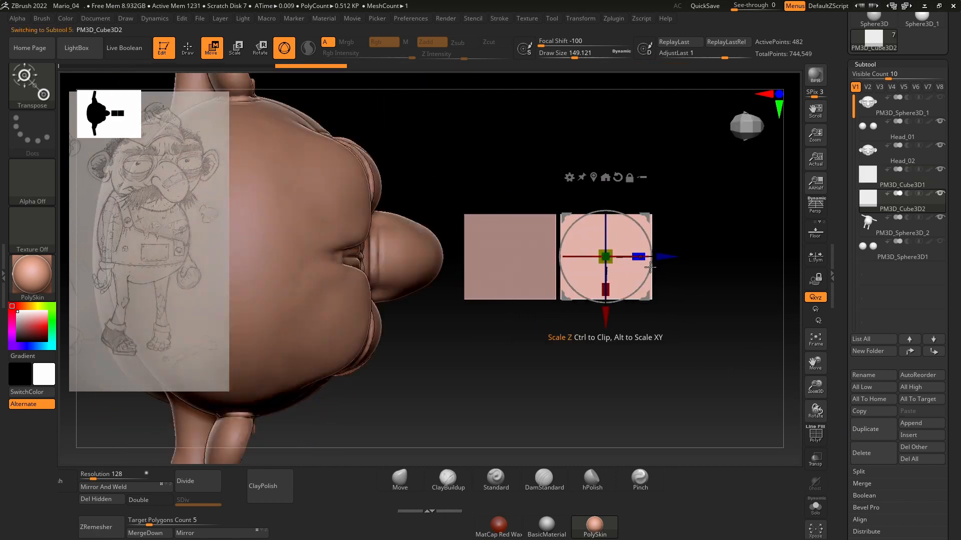
drag(606, 330, 607, 246)
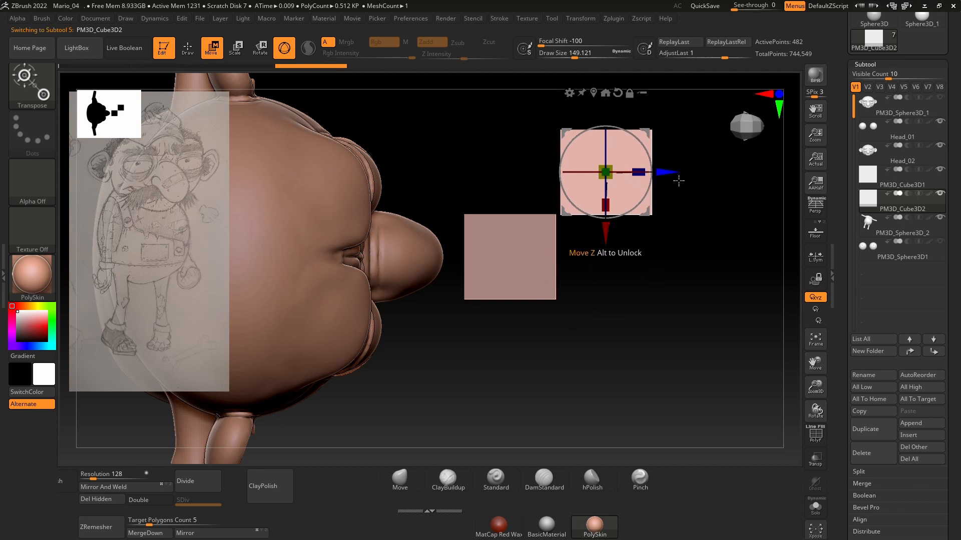
drag(678, 172, 584, 173)
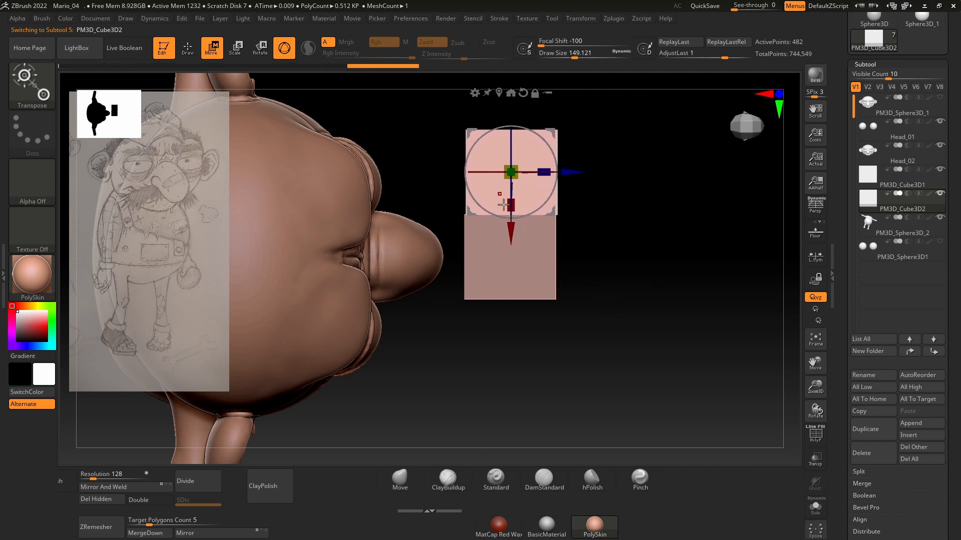
drag(520, 204, 518, 181)
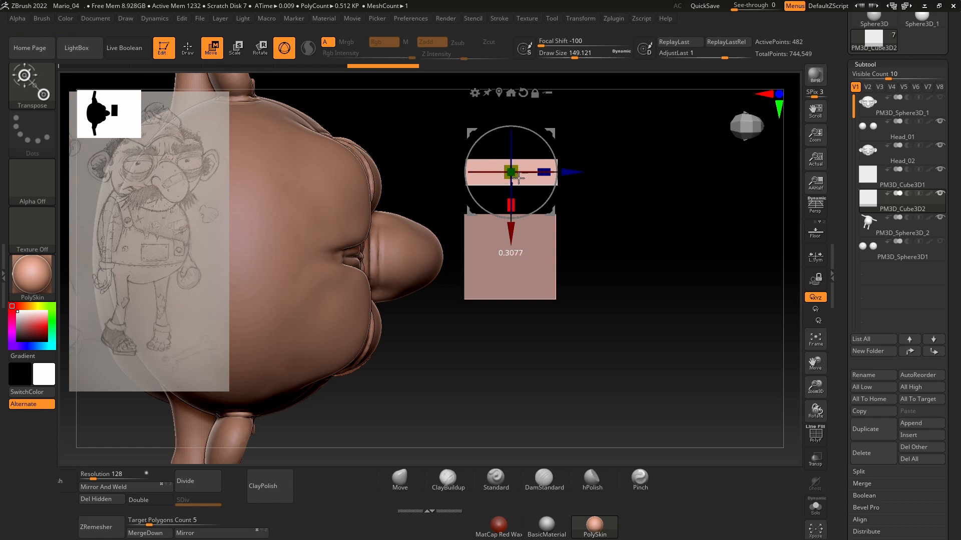
- Place the finger block centred against the palm's front edge and thin its height to about 0.83
drag(508, 241, 487, 324)
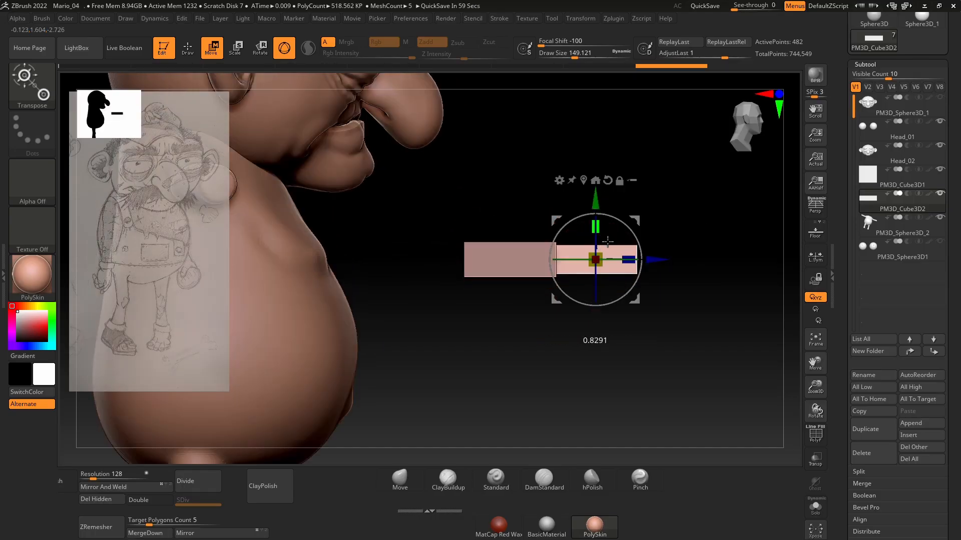
drag(726, 245, 667, 282)
drag(320, 421, 479, 336)
drag(814, 388, 812, 409)
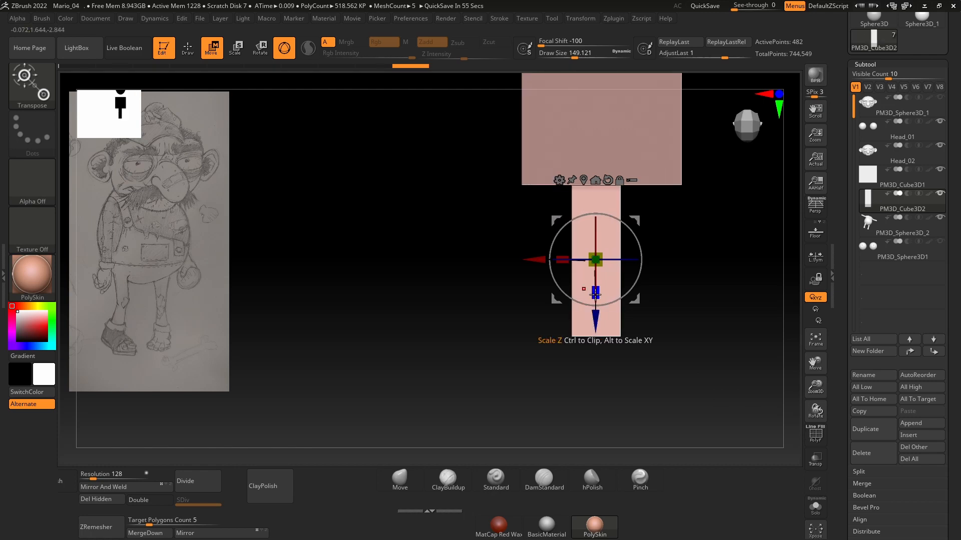
drag(596, 321, 596, 318)
drag(669, 244, 667, 302)
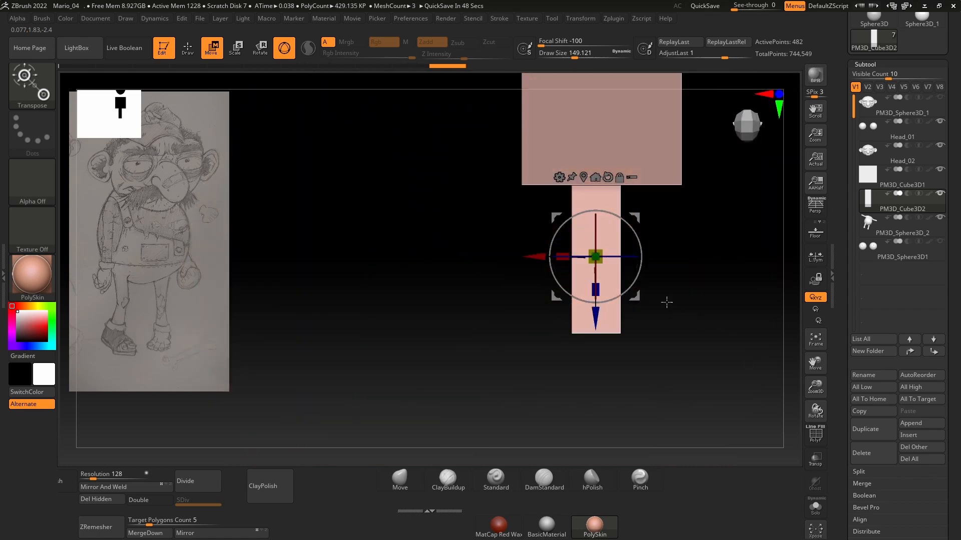
- Duplicate the middle finger, shift the copy sideways to one side of the palm and tilt it slightly outward
click(864, 427)
mouse_move(590, 242)
mouse_down()
mouse_move(532, 242)
mouse_move(583, 245)
mouse_up()
key(ctrl+z)
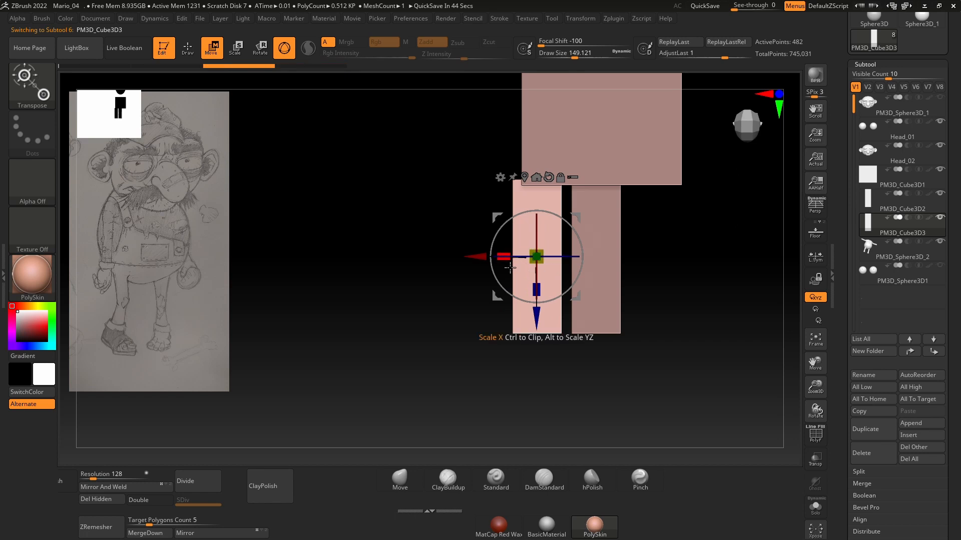
drag(580, 234, 592, 245)
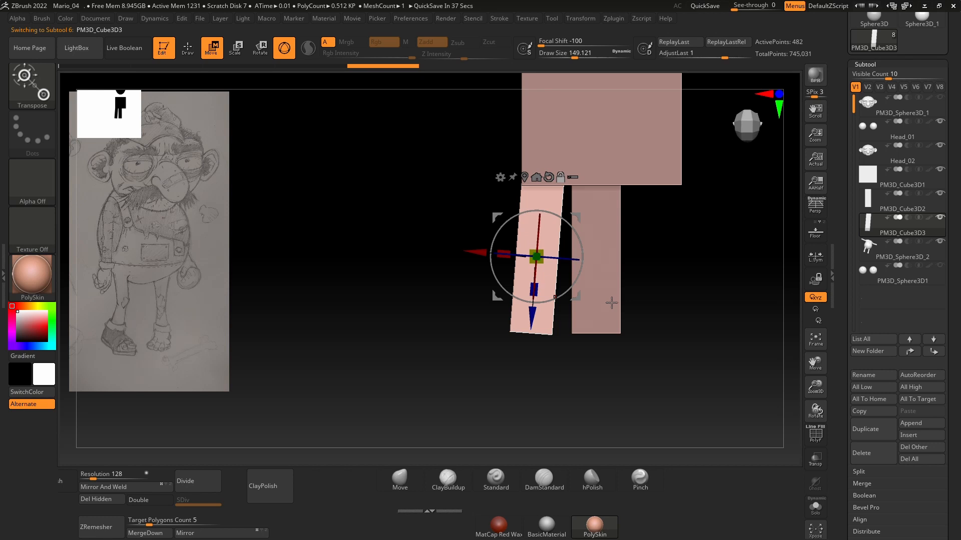
- Duplicate the middle finger again, move the copy to the palm's opposite side and tilt it outward
alt+click(611, 302)
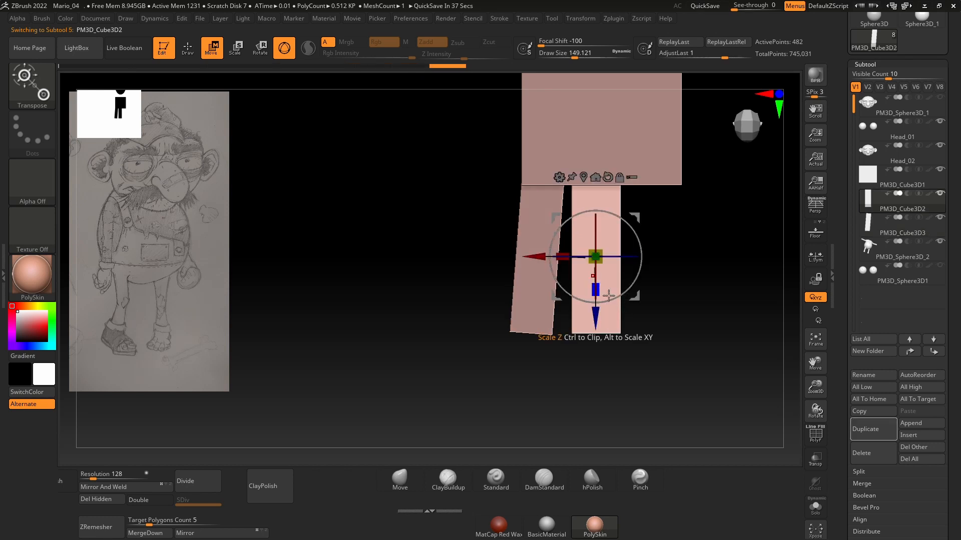
click(859, 429)
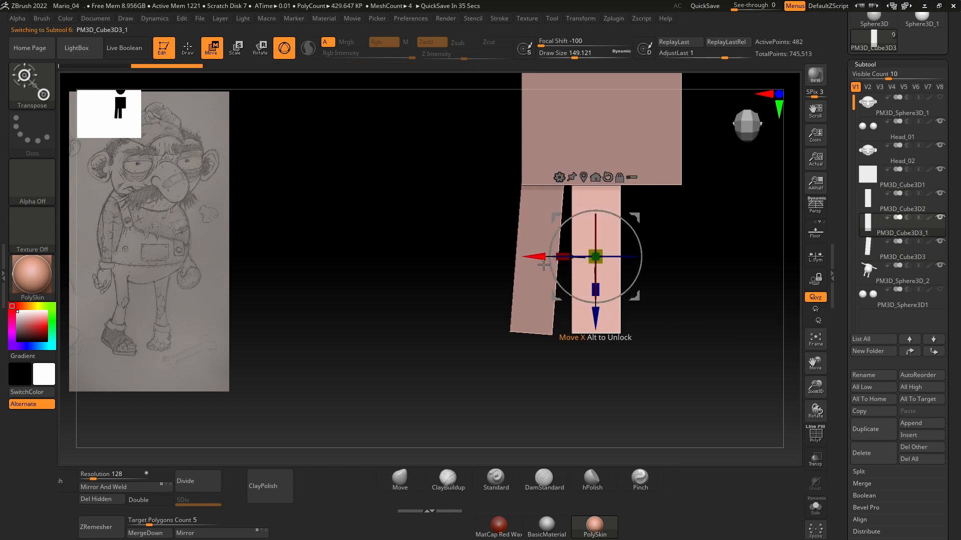
drag(536, 259, 593, 260)
drag(695, 234, 684, 231)
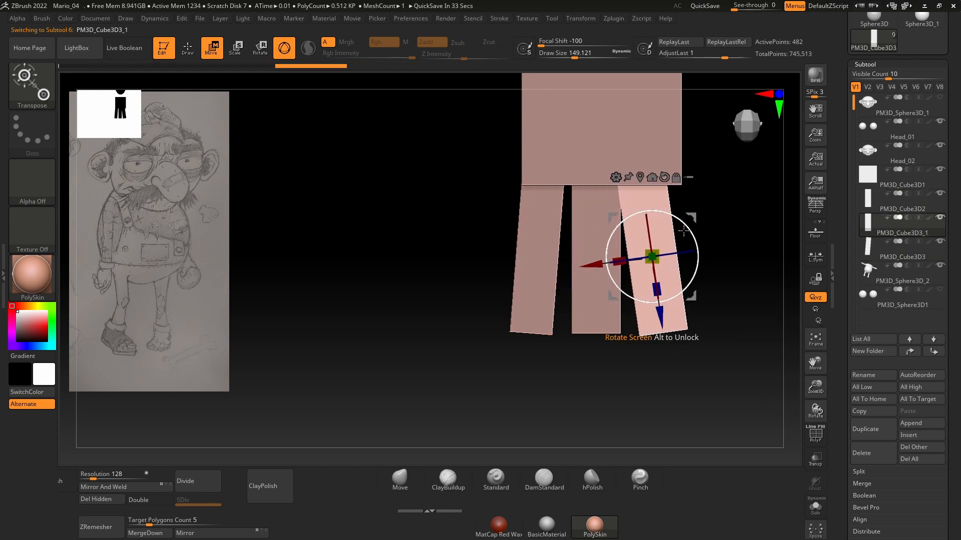
drag(600, 270, 606, 269)
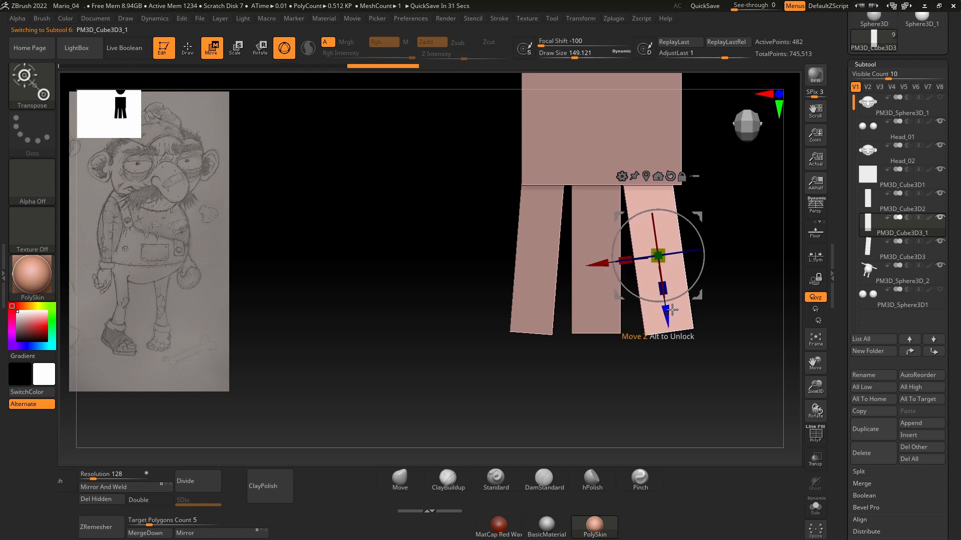
- Scale down the two outer fingers and move them back against the palm's edge
drag(673, 272, 671, 269)
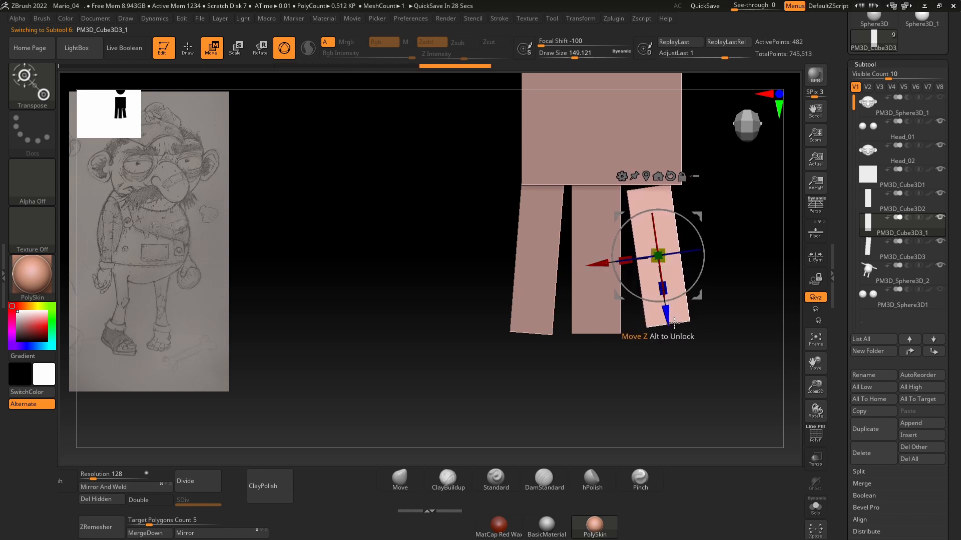
drag(668, 321, 672, 313)
drag(601, 261, 608, 260)
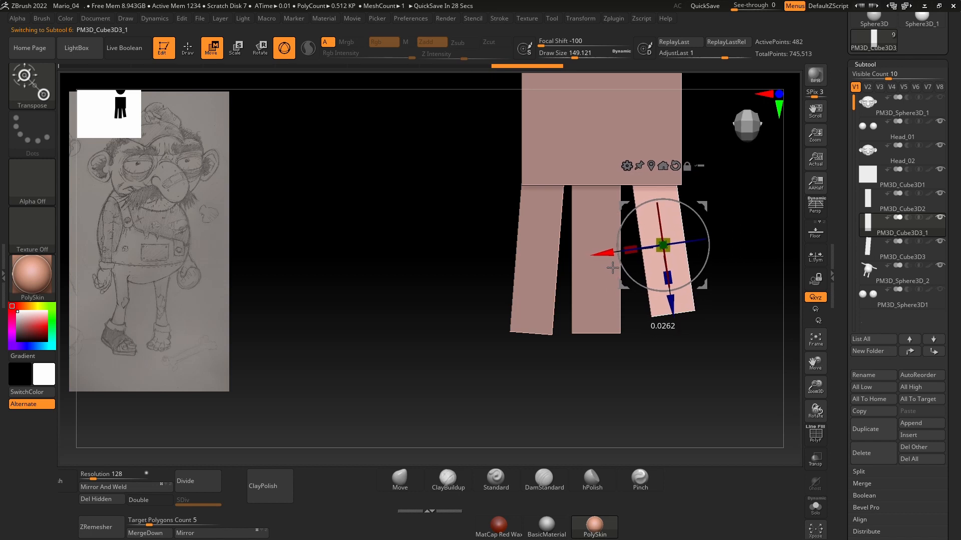
alt+click(544, 275)
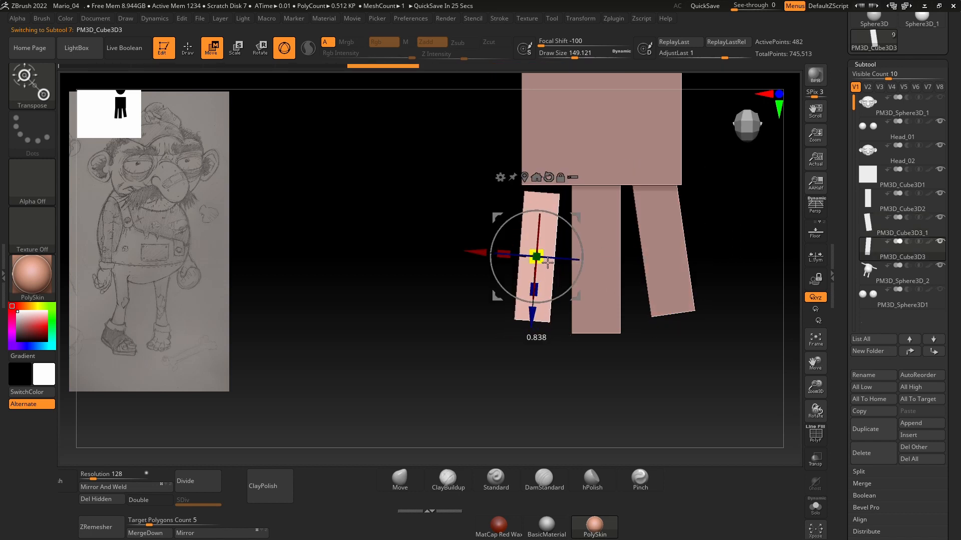
drag(532, 324, 539, 309)
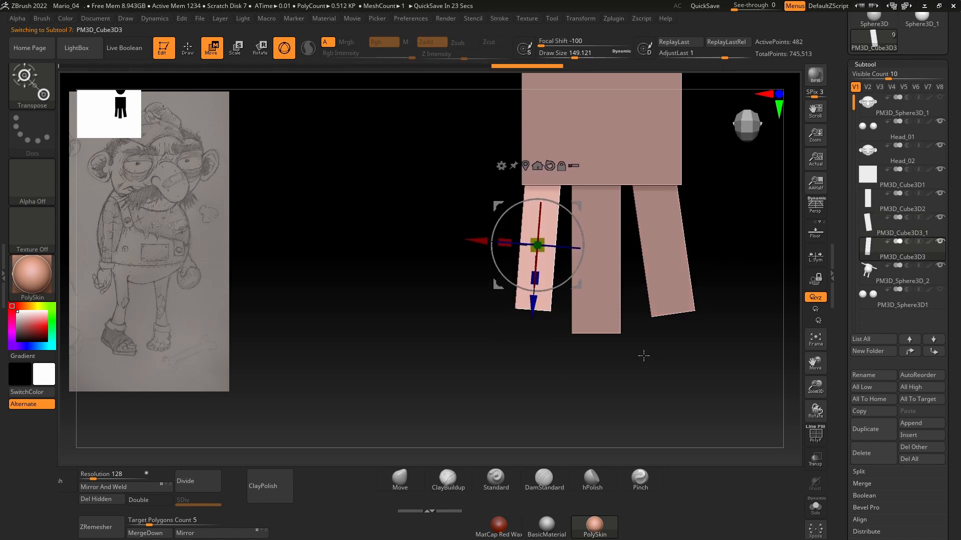
- Duplicate the middle finger and move the copy beside the palm for a thumb
alt+click(603, 315)
drag(702, 345, 698, 260)
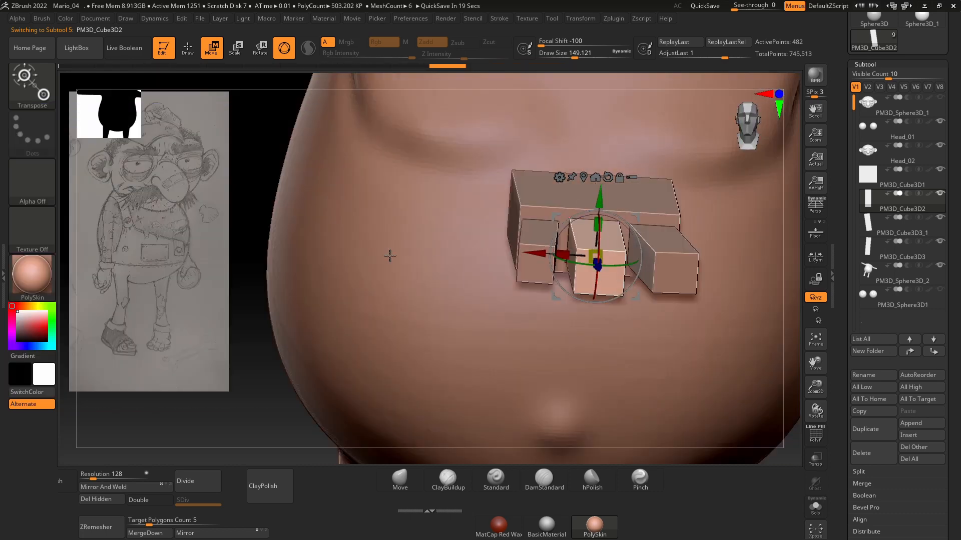
drag(261, 177, 336, 216)
shift+drag(445, 395, 435, 371)
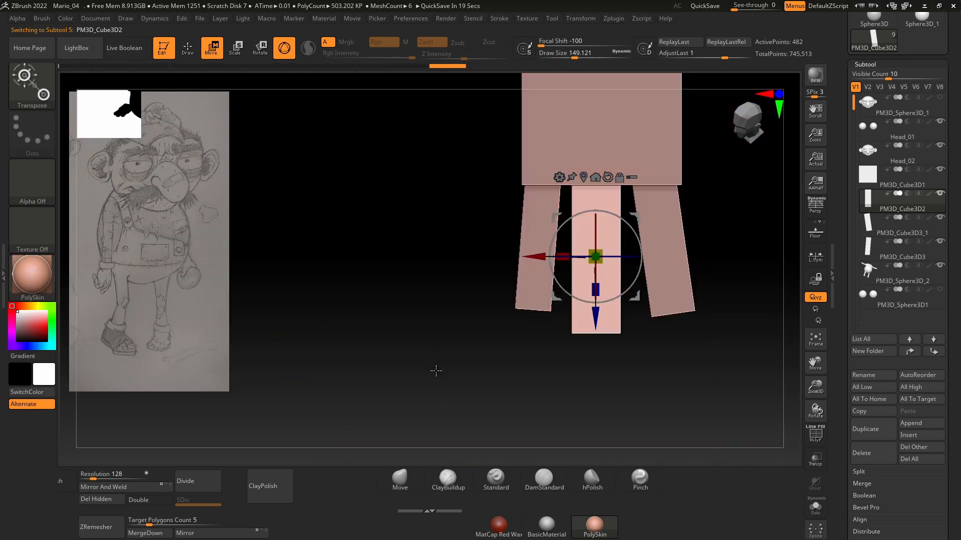
alt+drag(751, 225, 712, 326)
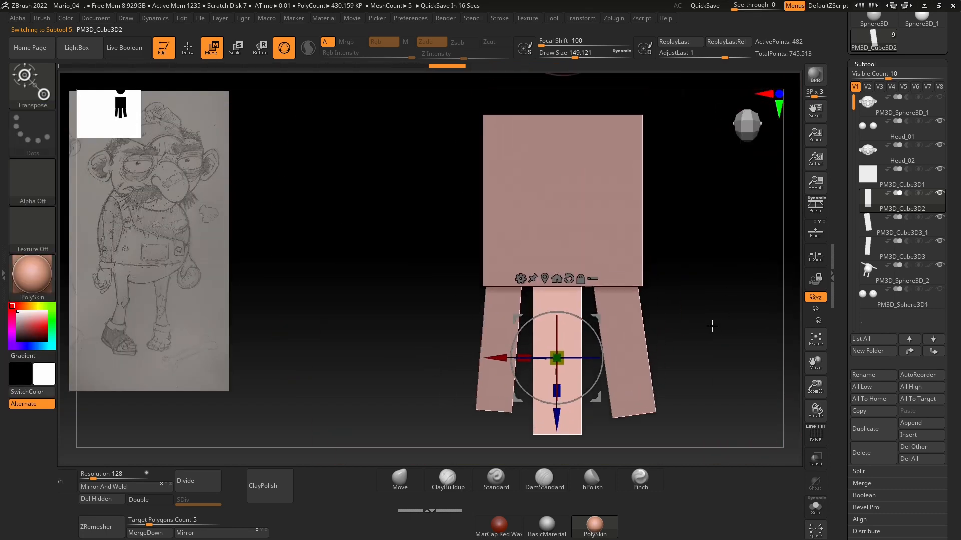
click(860, 431)
drag(521, 359, 667, 363)
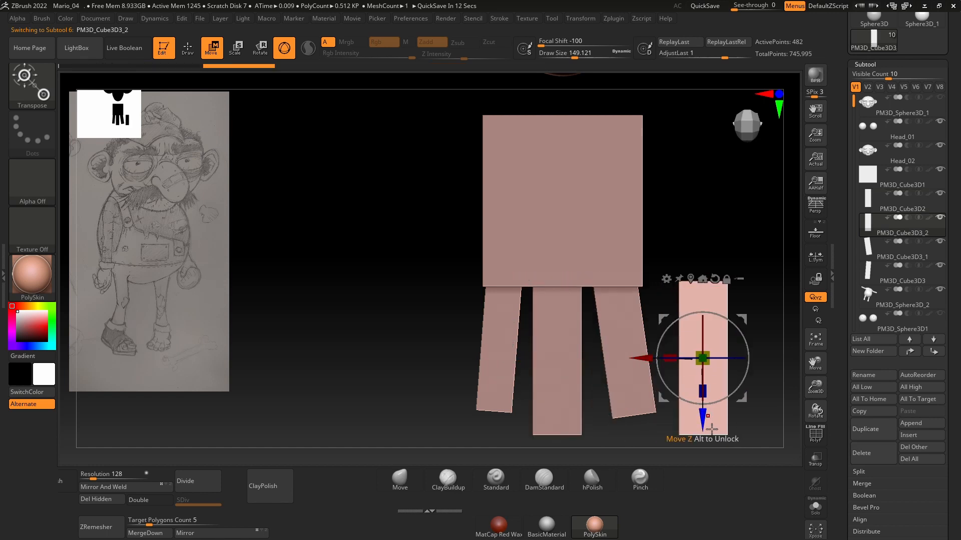
drag(711, 429, 711, 318)
- Rotate the thumb block to point diagonally outward and attach it to the side of the palm
drag(746, 232, 712, 201)
alt+drag(700, 382, 655, 422)
drag(626, 340, 647, 304)
drag(744, 286, 699, 261)
drag(605, 287, 610, 280)
drag(669, 334, 661, 364)
drag(720, 372, 711, 376)
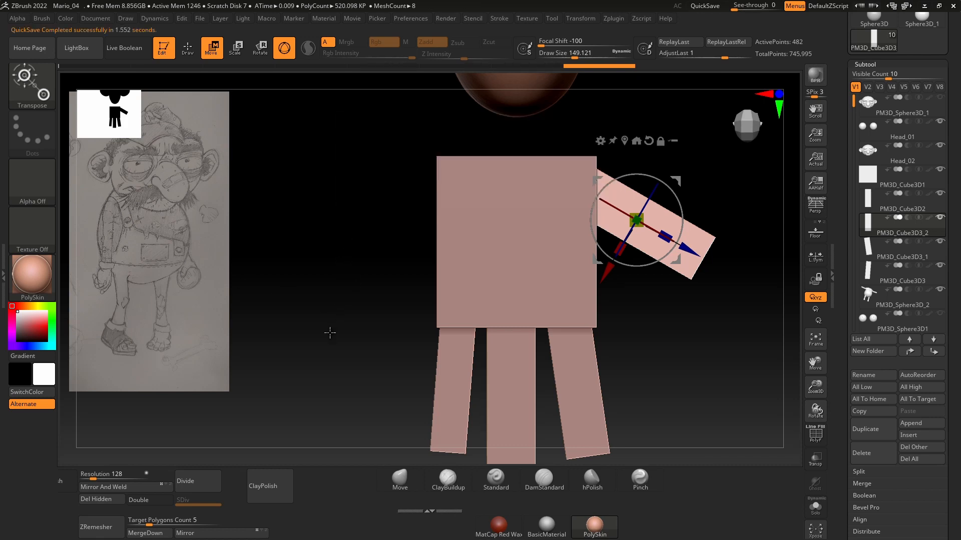
- Hide the head and body subtools, leaving only the hand blocks displayed
drag(392, 345, 394, 307)
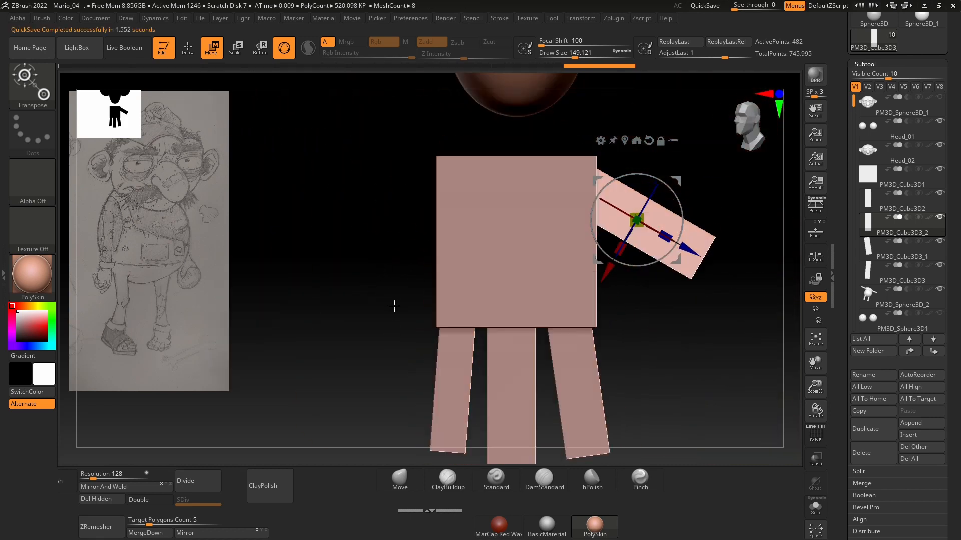
mouse_move(906, 114)
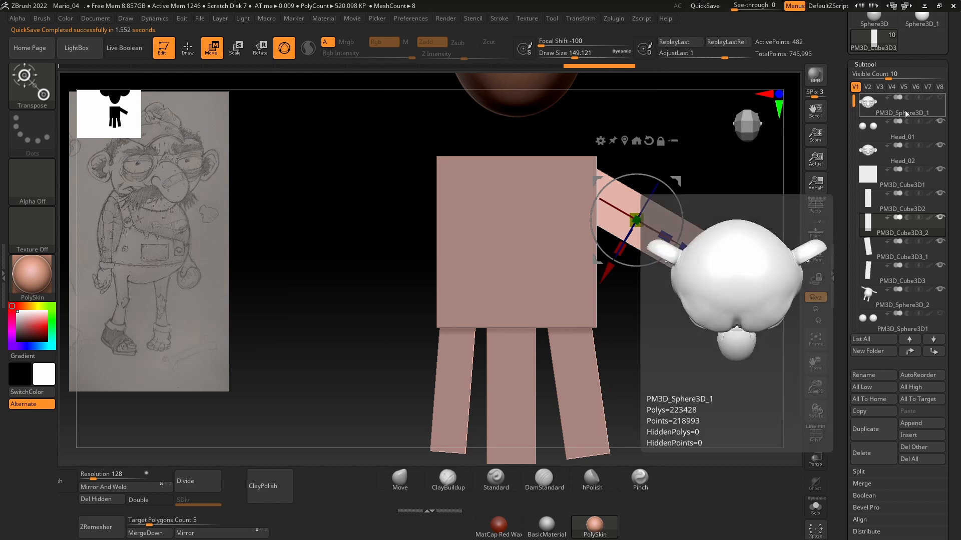
click(940, 121)
click(941, 146)
drag(852, 112, 857, 145)
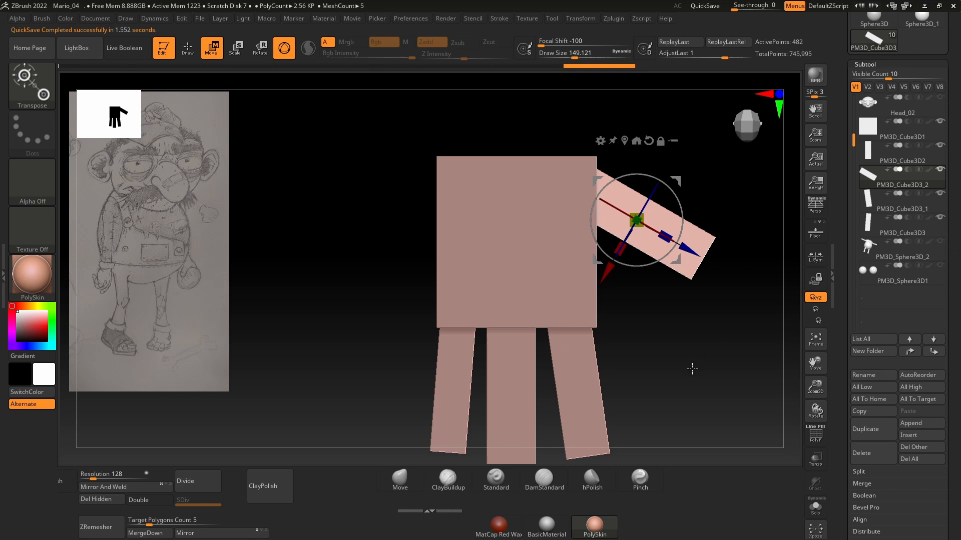
- Select the palm block and convert it with DynaMesh at resolution 128
shift+drag(691, 369, 674, 228)
drag(825, 385, 821, 350)
drag(693, 319, 557, 275)
click(547, 250)
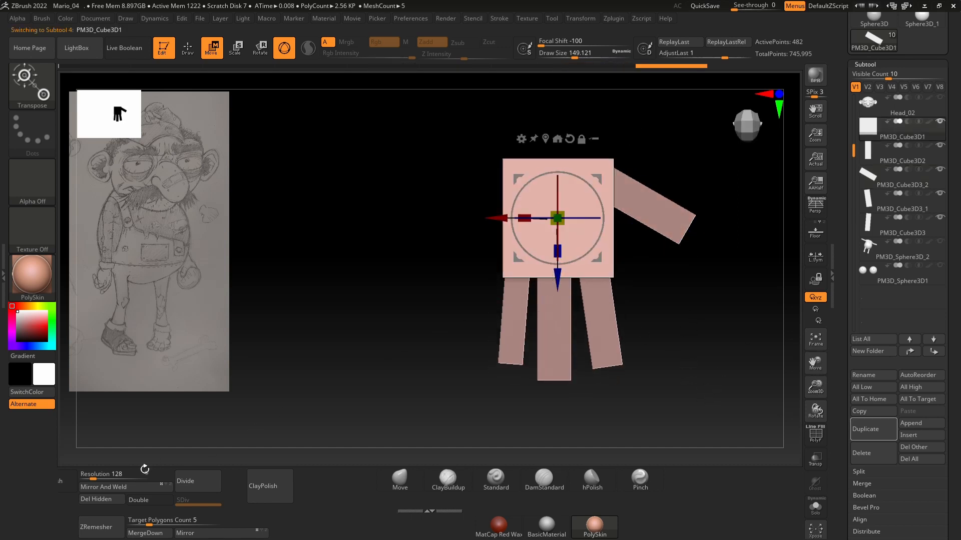
click(68, 481)
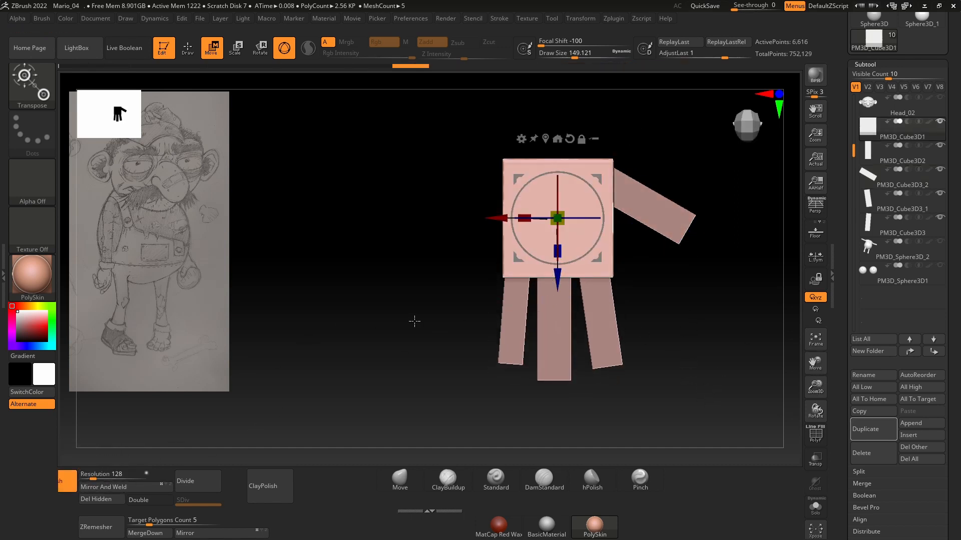
- Smooth the palm block's hard outer edges on both its back and front with a draw size of about 234
alt+drag(414, 321, 454, 290)
key(q)
key(space)
drag(650, 254, 659, 255)
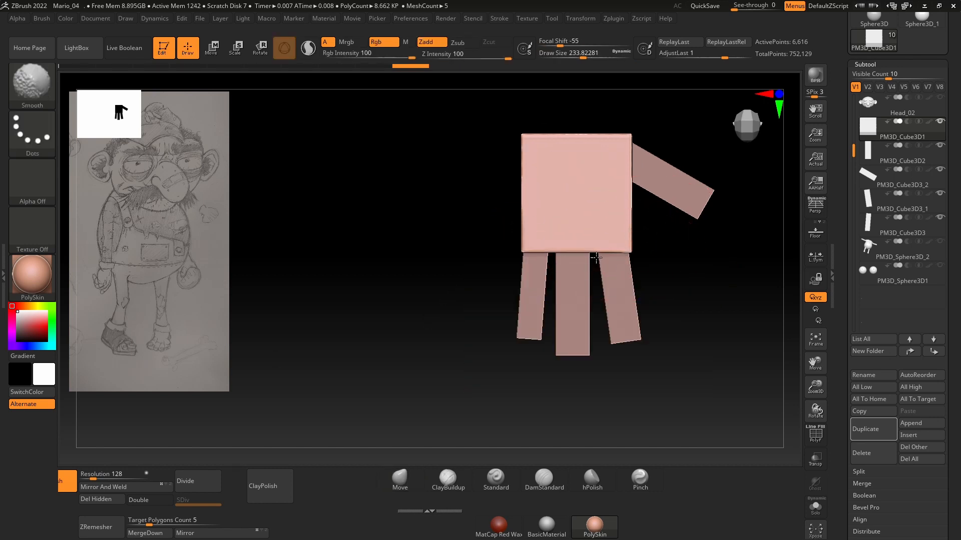
mouse_move(544, 188)
shift+mouse_down()
mouse_move(633, 172)
mouse_move(661, 260)
shift+mouse_up()
shift+drag(729, 262, 687, 252)
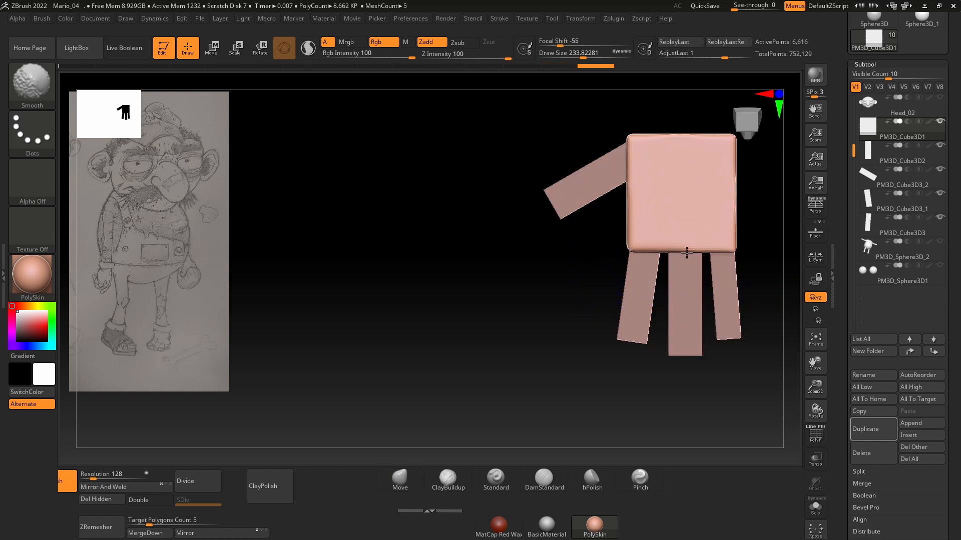
shift+drag(635, 173, 615, 176)
shift+drag(576, 263, 635, 266)
- Round off the palm's thumb-side edge and wrist-end corners by smoothing at a draw size of about 182
key(space)
mouse_move(645, 205)
mouse_down()
mouse_move(637, 205)
mouse_move(649, 176)
mouse_move(670, 171)
mouse_up()
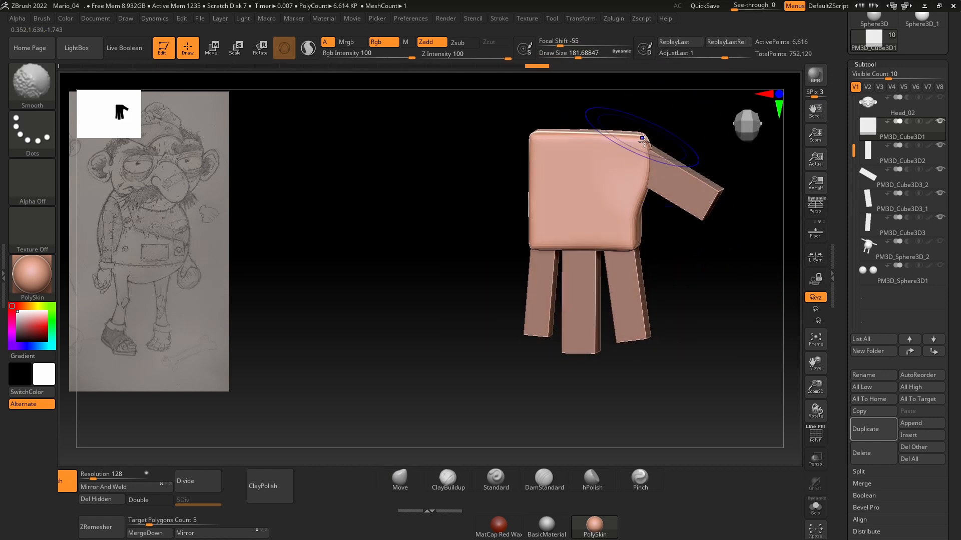
mouse_move(649, 138)
shift+mouse_down()
mouse_move(639, 160)
mouse_move(673, 186)
mouse_move(646, 218)
shift+mouse_up()
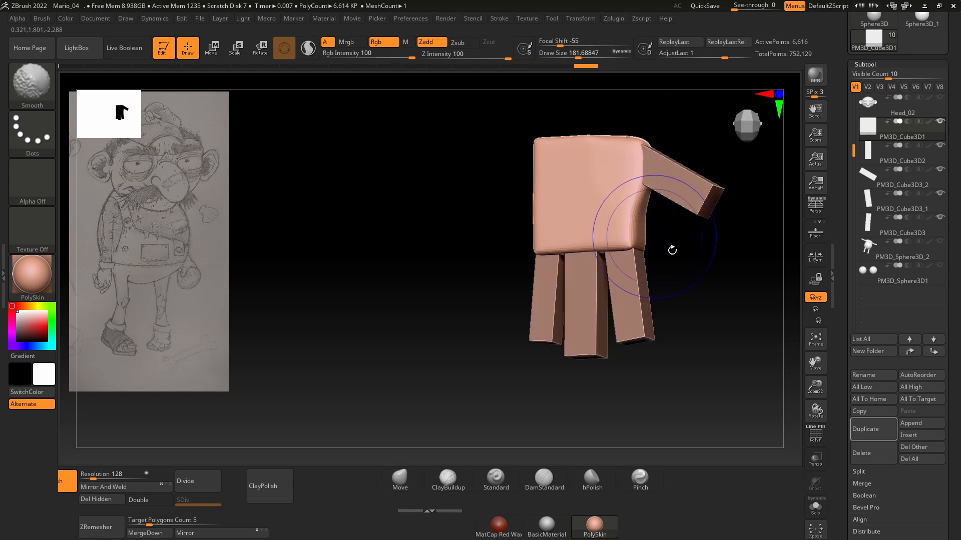
mouse_move(663, 251)
mouse_down()
mouse_move(672, 259)
mouse_move(665, 265)
mouse_up()
mouse_move(590, 257)
mouse_down()
mouse_move(590, 271)
mouse_move(570, 276)
mouse_up()
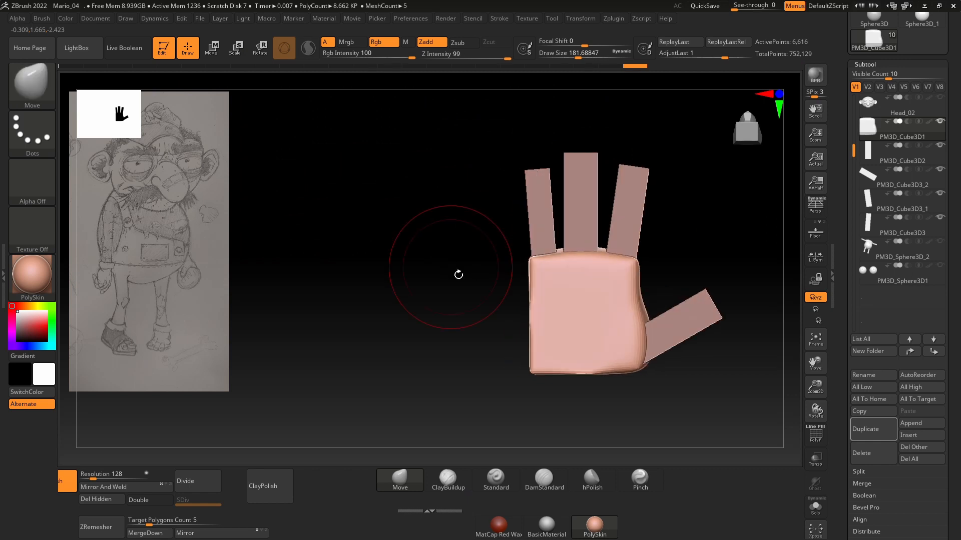
- Reshape the palm with the Move brush, tapering its outer wrist corner and smoothing the adjusted edges
alt+drag(467, 275, 405, 253)
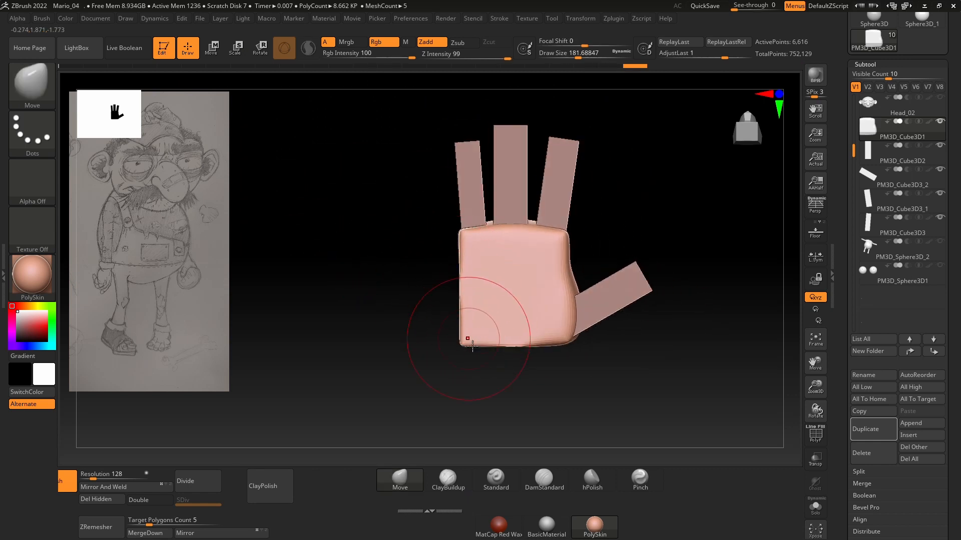
key(shift)
mouse_move(465, 329)
shift+mouse_down()
mouse_move(485, 339)
mouse_move(443, 348)
mouse_move(454, 326)
shift+mouse_up()
drag(580, 328, 493, 324)
shift+drag(626, 356, 590, 325)
drag(468, 338, 561, 291)
shift+drag(485, 314, 509, 294)
drag(543, 263, 565, 293)
- Flatten the palm's outer side with the hPolish brush at draw size about 140, undoing unwanted strokes and smoothing the edges
key(space)
click(493, 229)
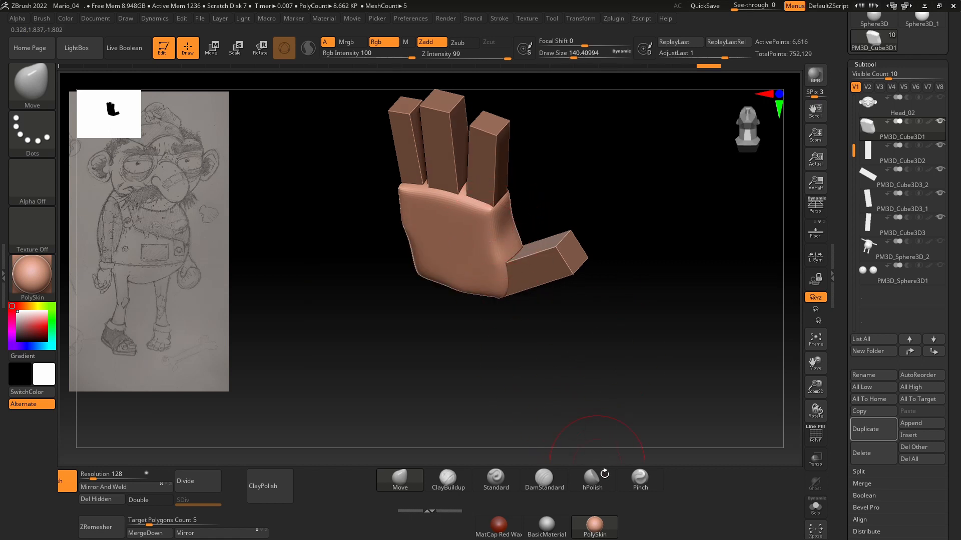
click(592, 478)
drag(608, 453, 623, 386)
mouse_move(429, 214)
shift+mouse_down()
mouse_move(425, 203)
mouse_move(468, 209)
shift+mouse_up()
key(ctrl+z)
key(ctrl+z)
key(ctrl+z)
key(ctrl+z)
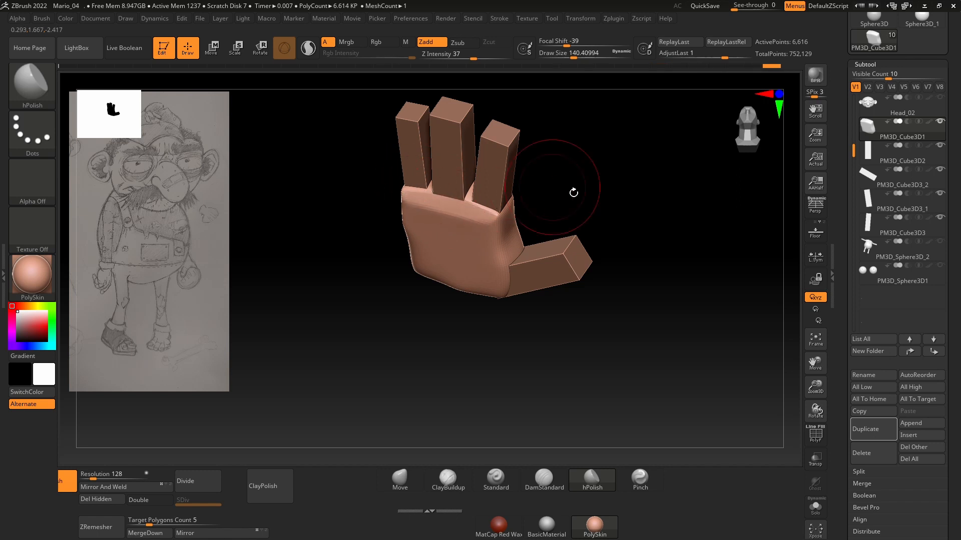
drag(574, 192, 408, 205)
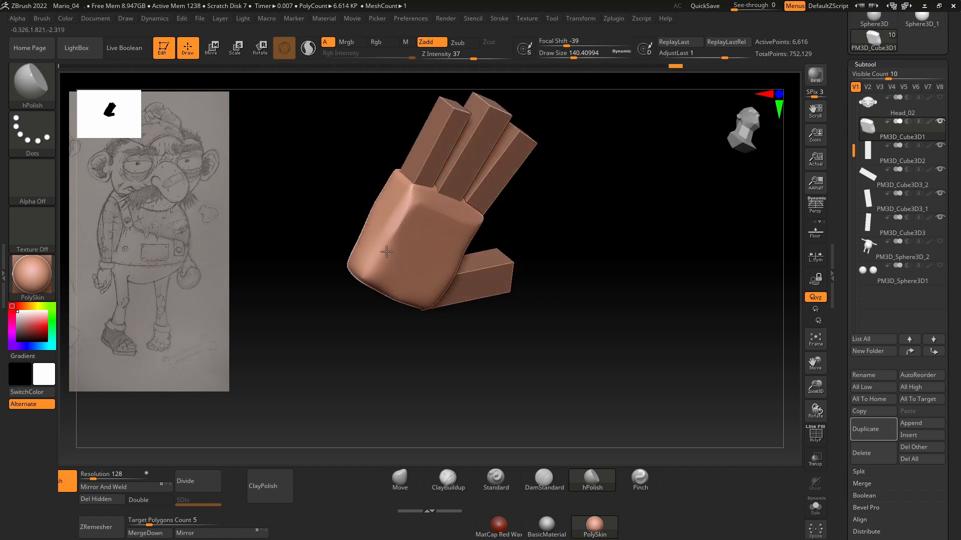
shift+drag(386, 258, 403, 222)
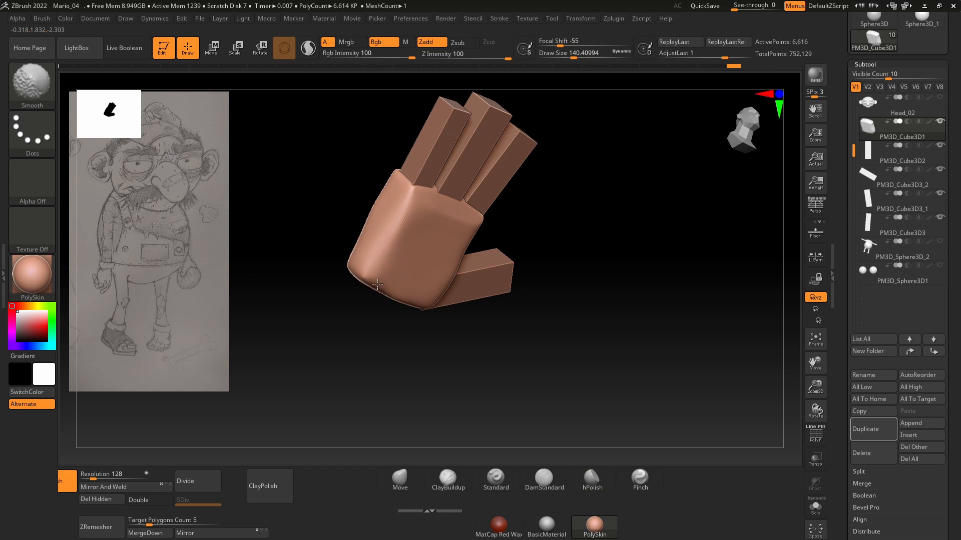
shift+drag(582, 220, 475, 208)
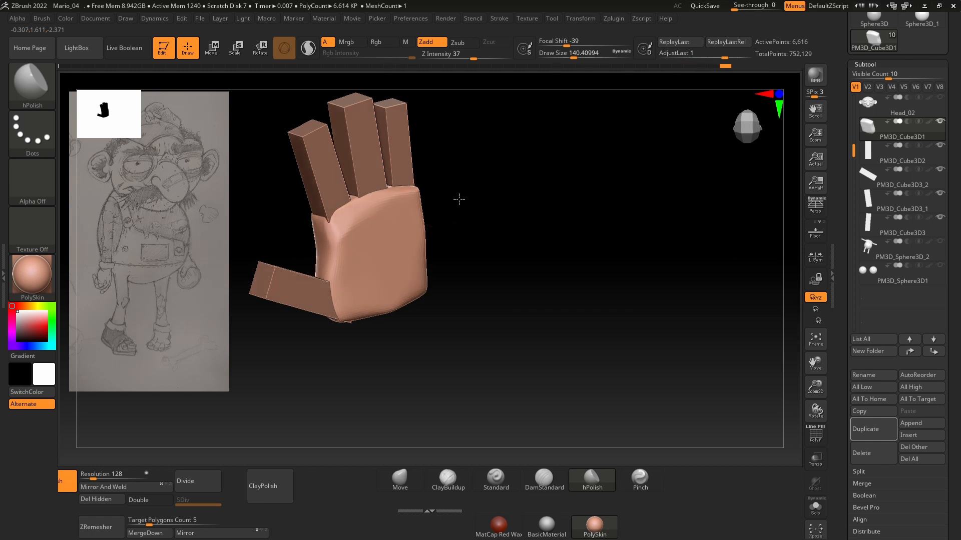
- Polish the back of the palm and soften its corners around the finger bases and wrist end
drag(457, 199, 380, 208)
mouse_move(445, 197)
mouse_down()
mouse_move(484, 193)
mouse_move(476, 223)
mouse_move(585, 212)
mouse_move(592, 231)
mouse_move(607, 215)
mouse_move(602, 257)
mouse_move(618, 242)
mouse_up()
shift+drag(383, 210, 434, 263)
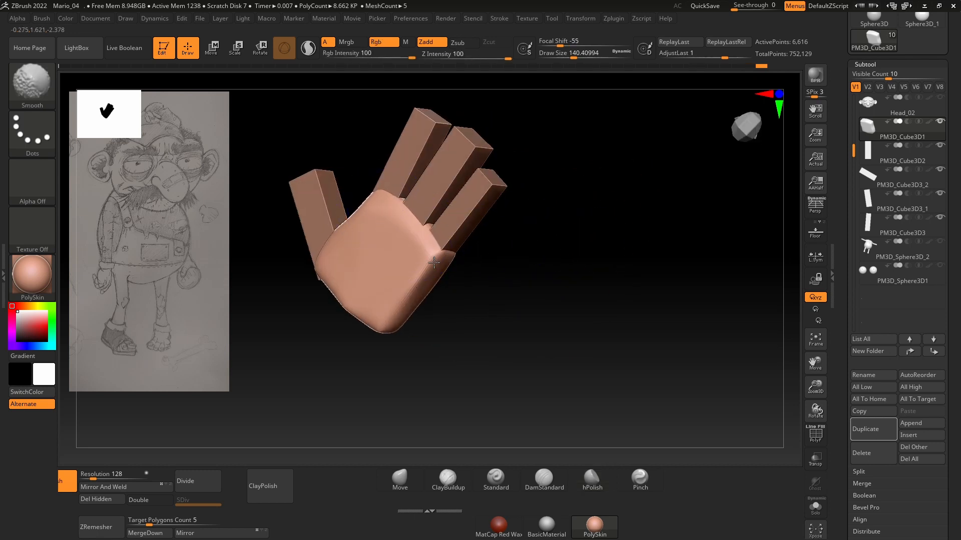
mouse_move(416, 319)
shift+right_down()
mouse_move(511, 293)
mouse_move(622, 242)
shift+right_up()
mouse_move(622, 242)
ctrl+right_down()
mouse_move(622, 261)
mouse_move(650, 277)
ctrl+right_up()
right_drag(544, 290, 652, 194)
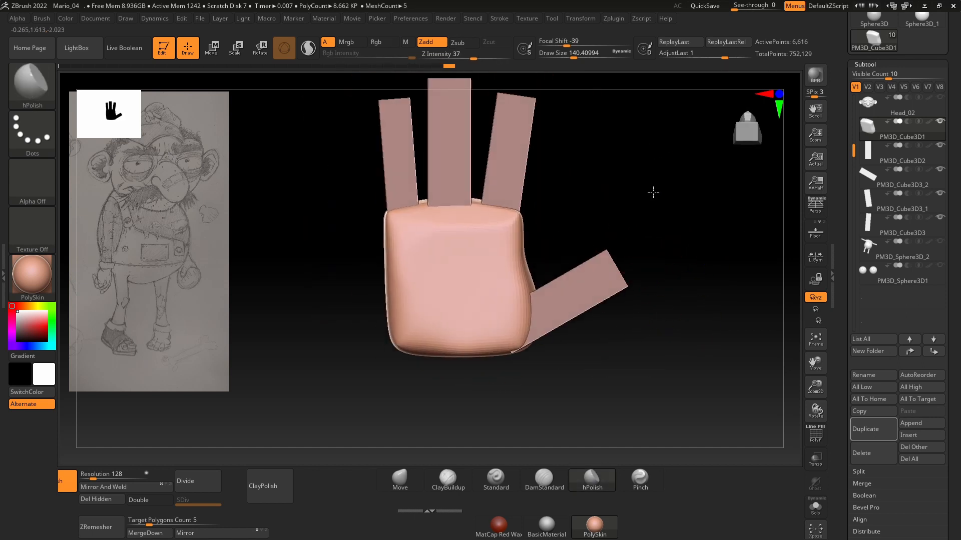
- Carve a curved crease around the thumb base and palm creases beside it using DamStandard at draw size about 94
click(566, 482)
key(space)
drag(554, 243, 540, 242)
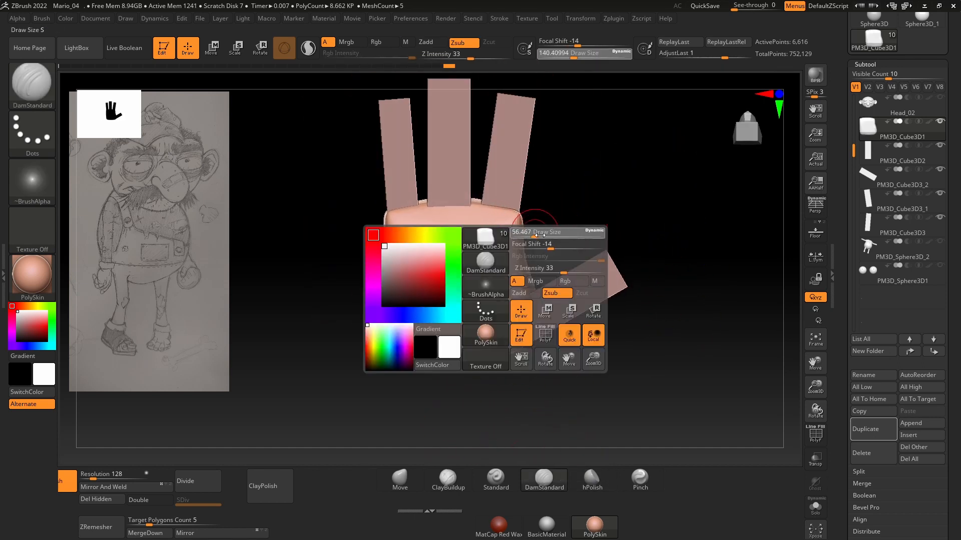
right_drag(572, 223, 572, 245)
key(space)
drag(435, 300, 442, 301)
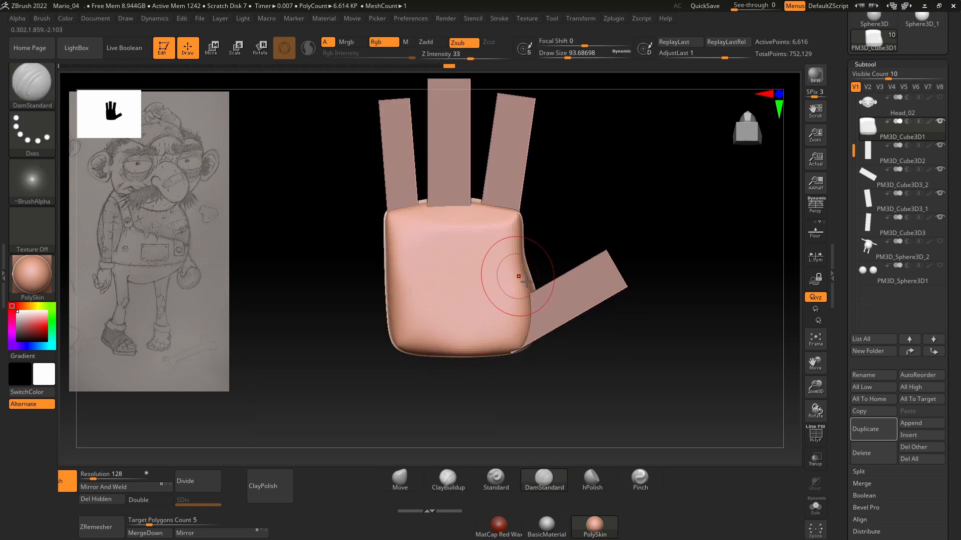
right_drag(593, 231, 547, 246)
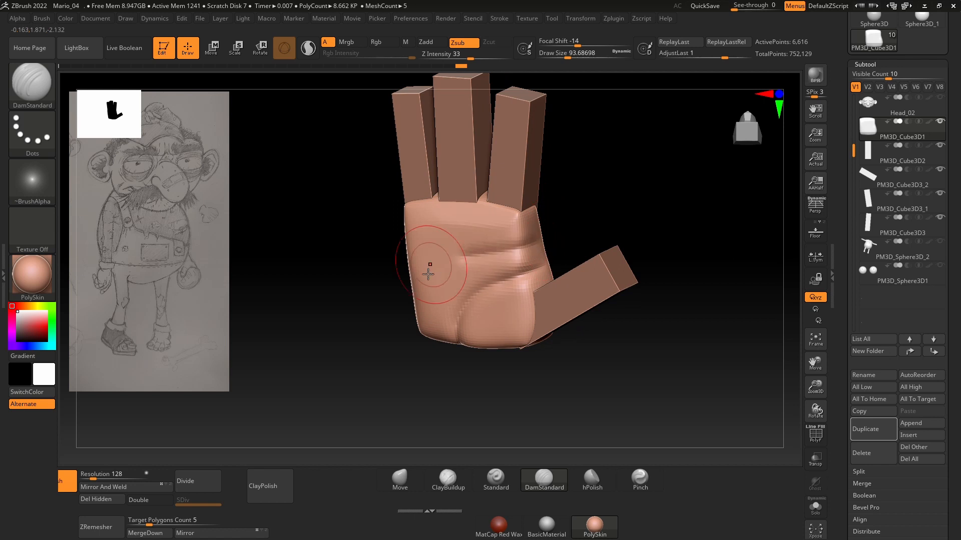
- Extend the DamStandard palm creases across to the palm's outer edge
right_drag(428, 274, 452, 275)
shift+right_drag(641, 245, 603, 240)
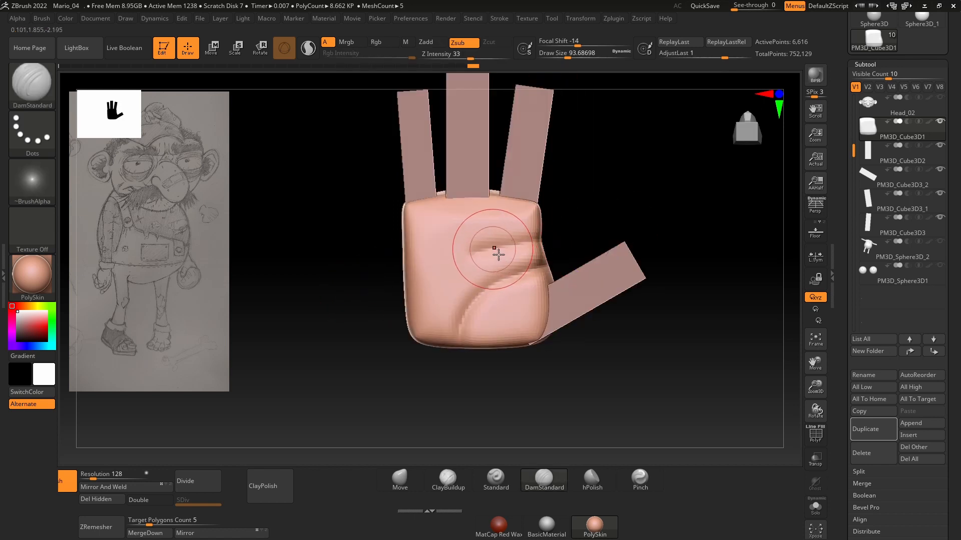
shift+right_drag(390, 285, 405, 298)
right_drag(449, 250, 475, 266)
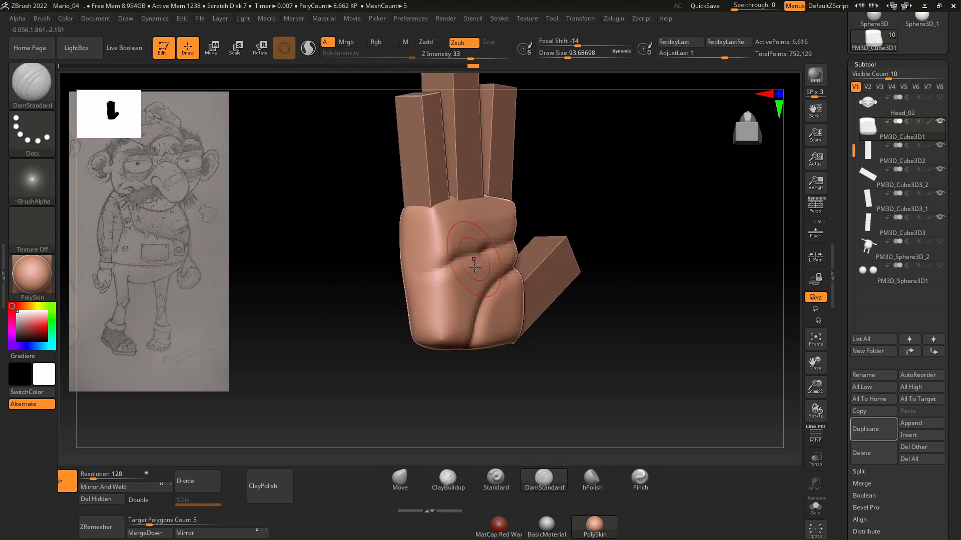
shift+right_drag(413, 273, 536, 226)
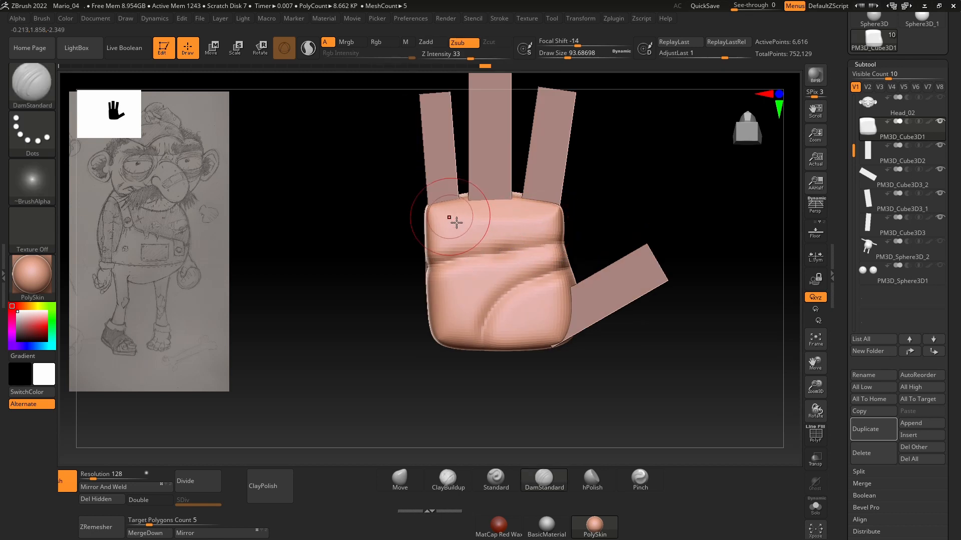
- Build up knuckles and tendon ridges on the back of the hand with ClayBuildup and smooth them
right_drag(494, 240, 614, 265)
click(454, 479)
key(space)
drag(560, 231, 562, 231)
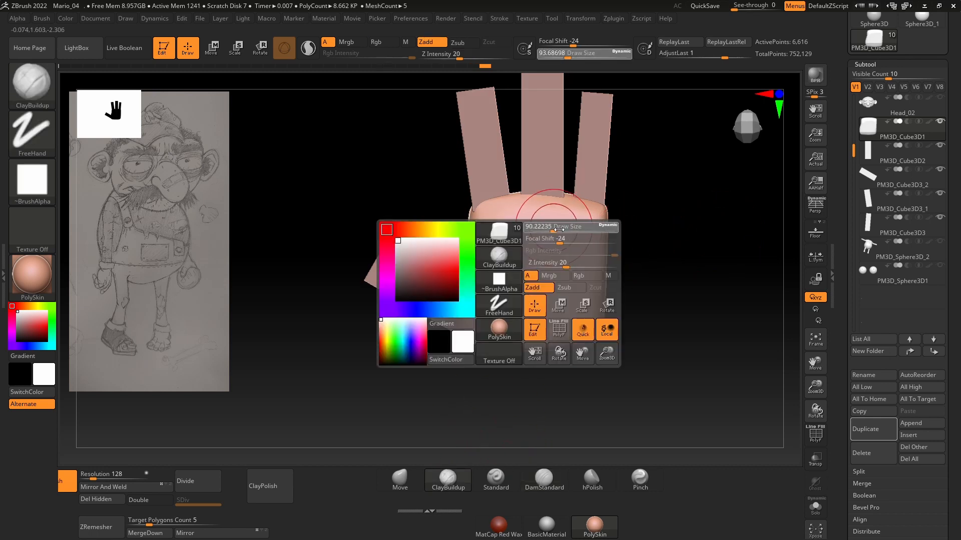
mouse_move(632, 212)
right_down()
mouse_move(652, 257)
mouse_move(649, 236)
right_up()
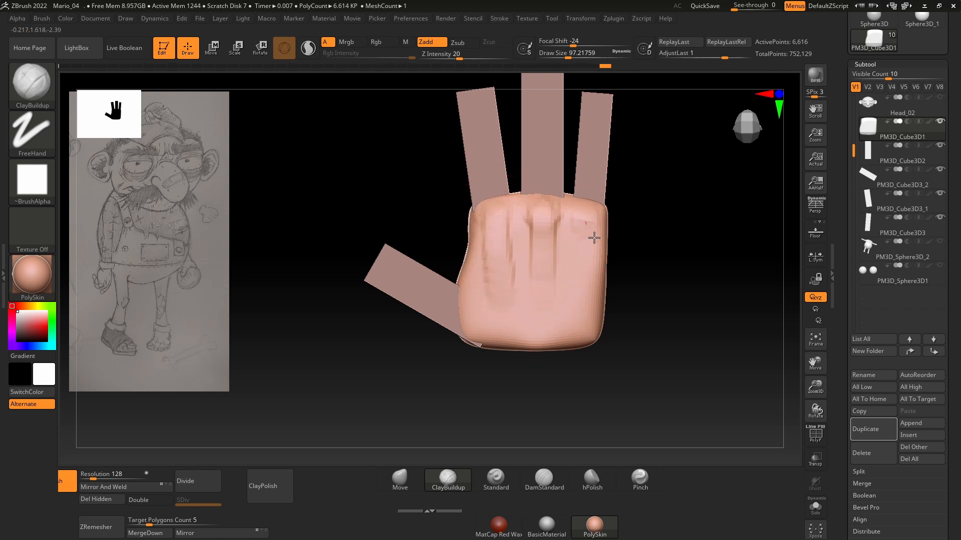
key(shift)
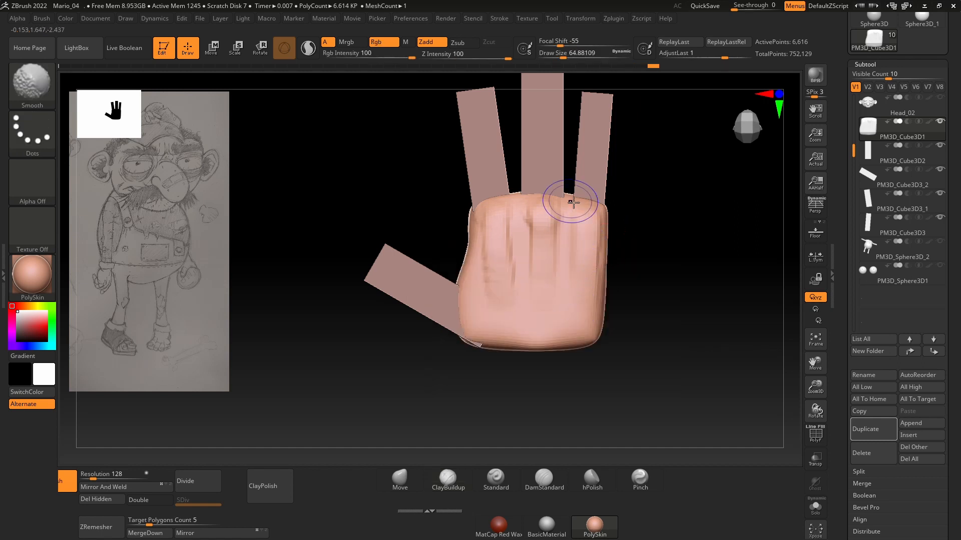
shift+drag(494, 307, 496, 316)
mouse_move(676, 228)
mouse_down()
mouse_move(591, 248)
mouse_move(696, 250)
mouse_up()
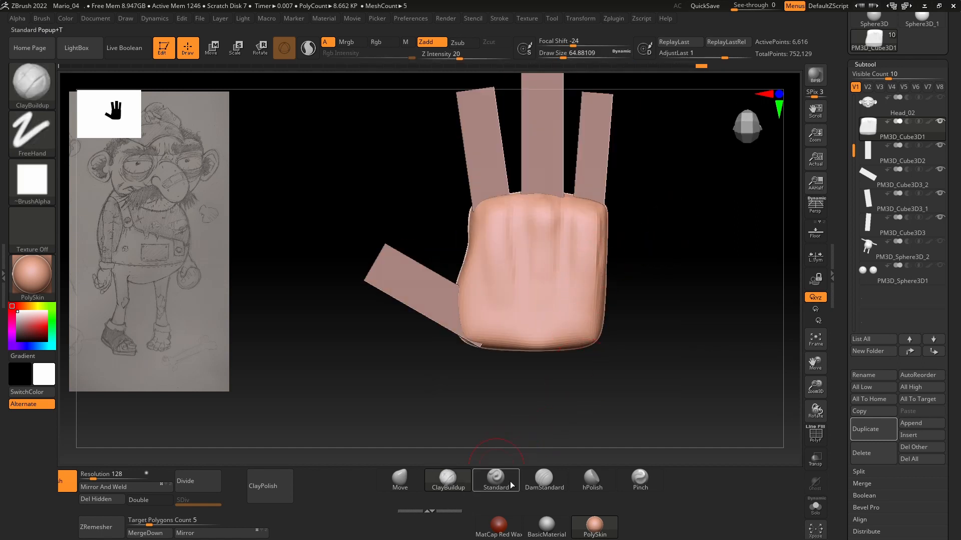
- Emphasize the knuckles and tendons behind each finger with the Standard brush at draw size about 90
click(496, 480)
key(space)
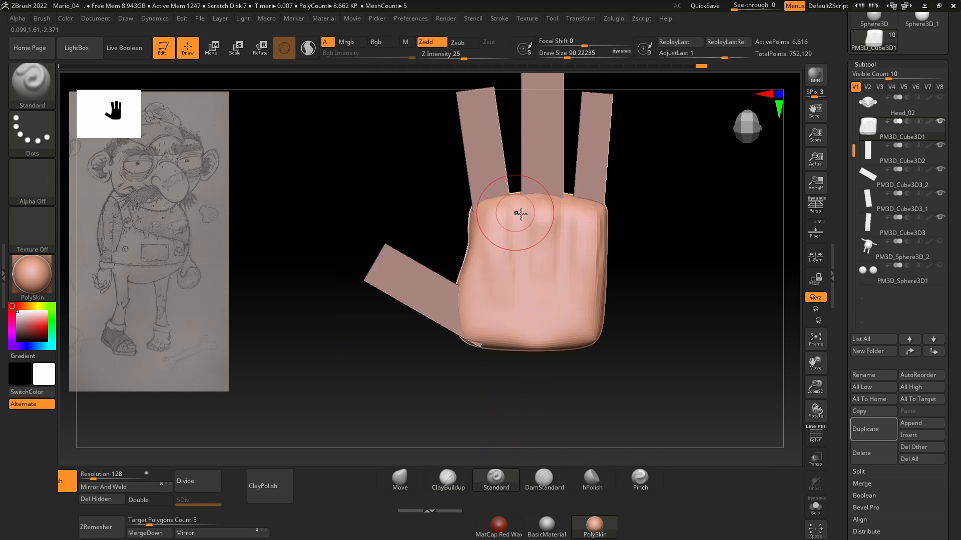
drag(524, 223, 506, 293)
mouse_move(646, 222)
mouse_down()
mouse_move(683, 222)
mouse_move(598, 217)
mouse_up()
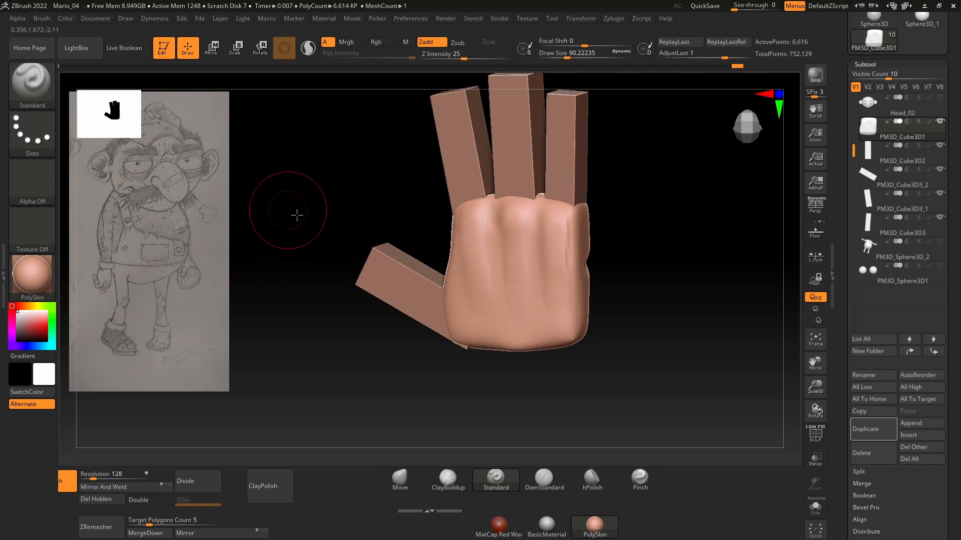
shift+drag(296, 215, 107, 301)
drag(363, 226, 350, 226)
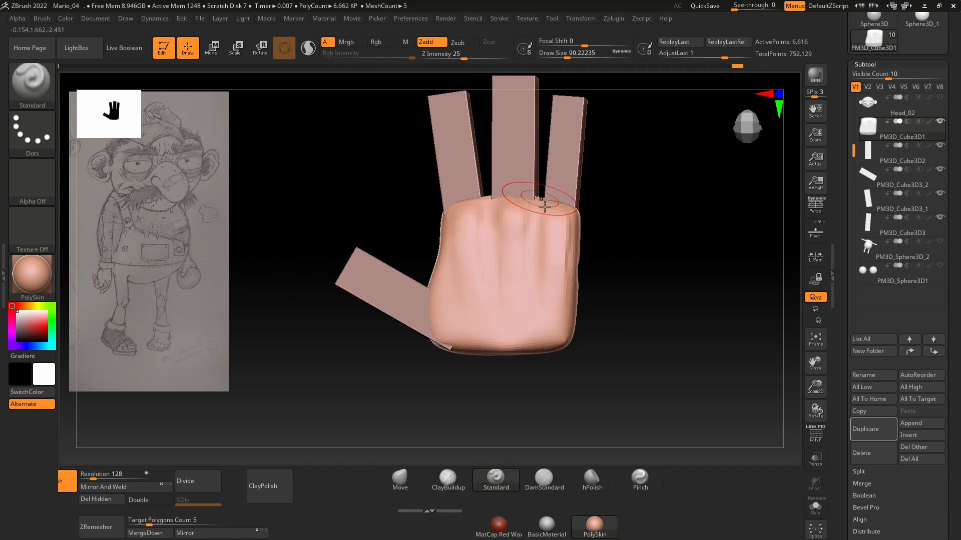
mouse_move(638, 231)
shift+mouse_down()
mouse_move(586, 229)
mouse_move(601, 249)
mouse_move(662, 227)
mouse_move(575, 236)
shift+mouse_up()
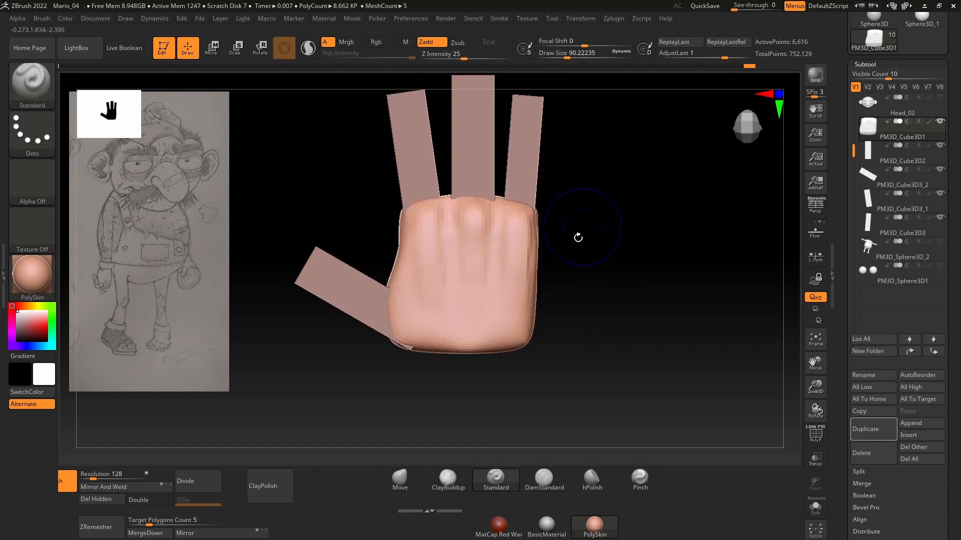
shift+drag(495, 299, 406, 311)
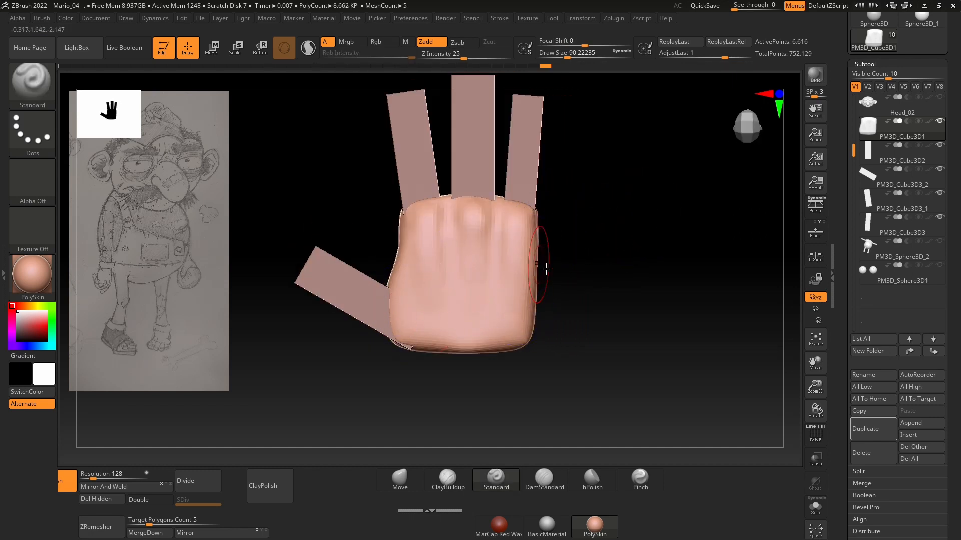
- Round the heel of the palm and the thumb base with the Move brush at draw size about 128, smoothing the outline
mouse_move(545, 271)
mouse_down()
mouse_move(571, 273)
mouse_move(530, 280)
mouse_up()
key(space)
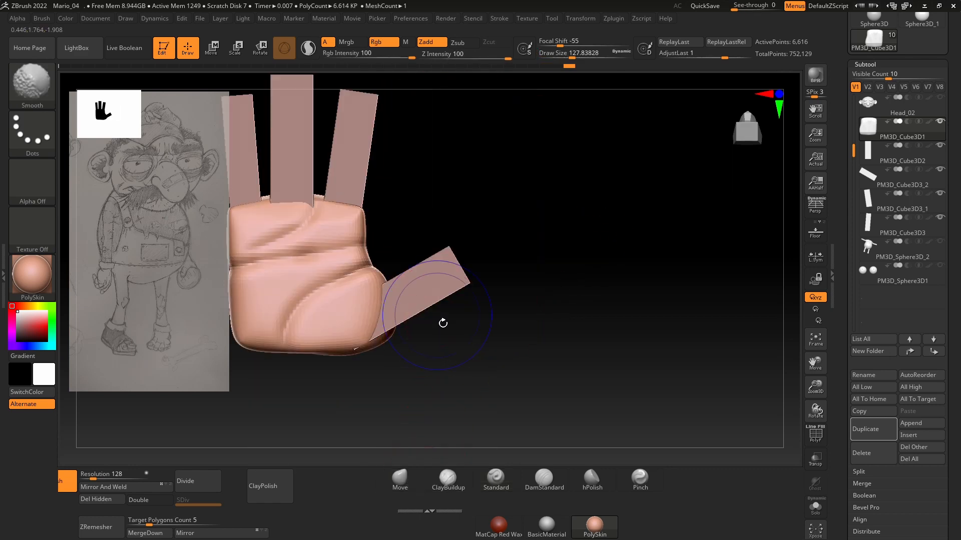
mouse_move(442, 322)
mouse_down()
mouse_move(487, 332)
mouse_move(537, 324)
mouse_up()
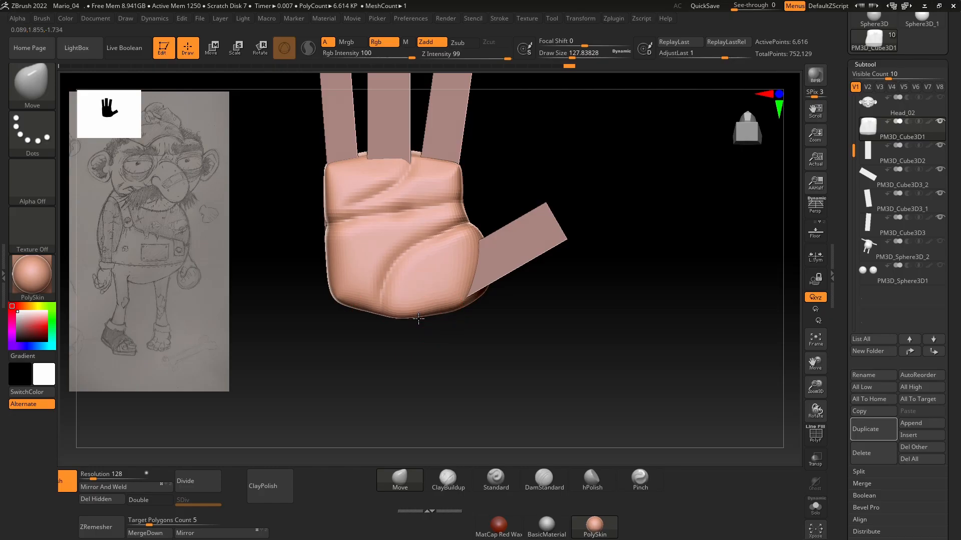
mouse_move(344, 300)
shift+mouse_down()
mouse_move(346, 315)
mouse_move(340, 295)
shift+mouse_up()
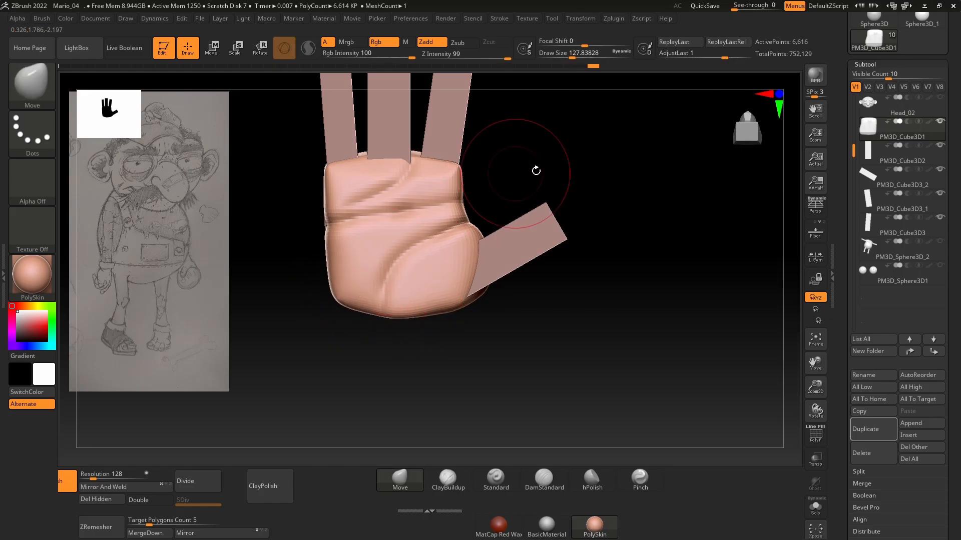
- Select the middle finger block and smooth it into a rounded fingertip with softened edges
mouse_move(536, 172)
alt+mouse_down()
mouse_move(580, 240)
mouse_move(569, 219)
mouse_move(504, 227)
mouse_move(585, 224)
mouse_move(627, 259)
alt+mouse_up()
drag(559, 193, 606, 197)
alt+drag(605, 197, 624, 249)
alt+click(495, 237)
mouse_move(551, 169)
mouse_down()
mouse_move(489, 171)
mouse_move(521, 231)
mouse_move(351, 239)
mouse_up()
shift+drag(569, 208, 579, 222)
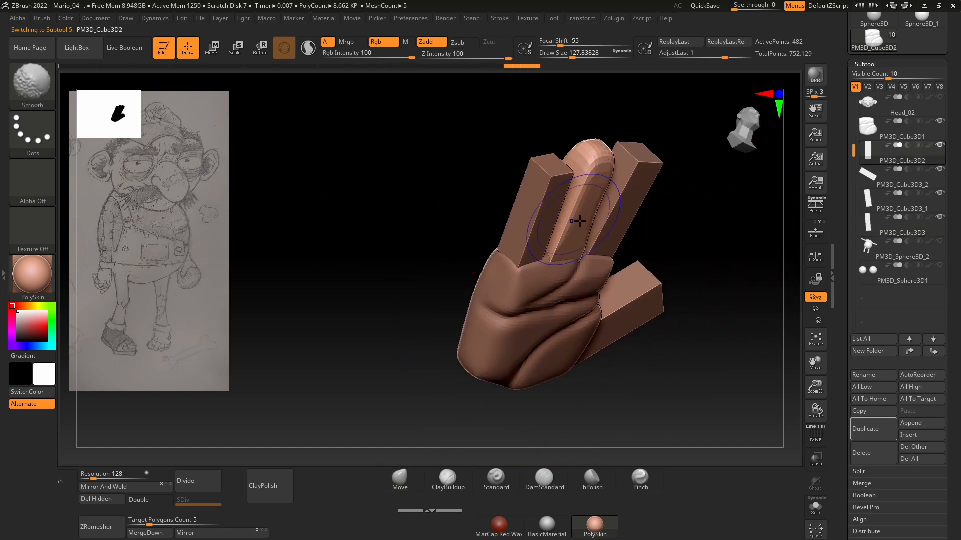
mouse_move(570, 257)
mouse_down()
mouse_move(401, 246)
mouse_move(468, 263)
mouse_move(546, 237)
mouse_up()
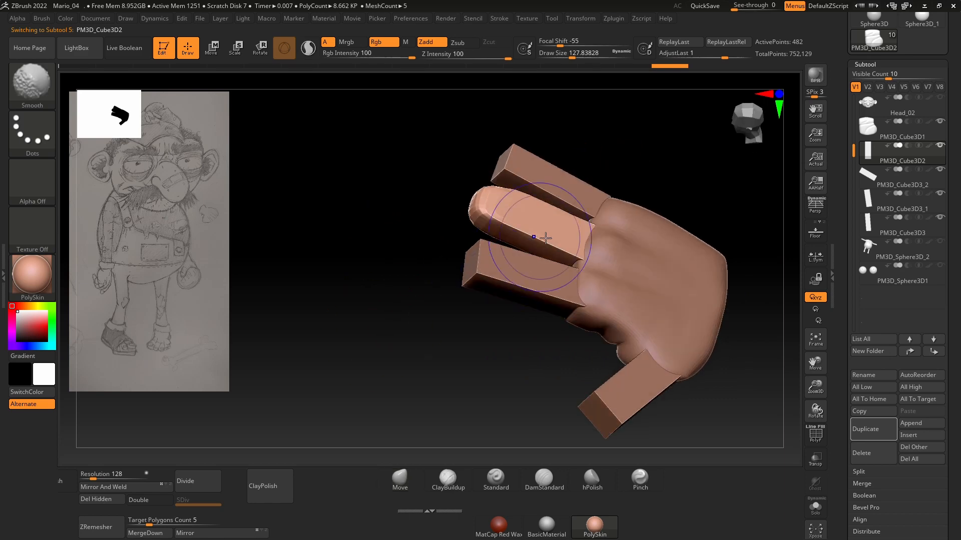
- Refine the middle finger's rounded shape with the Move brush at draw size about 56
mouse_move(403, 247)
mouse_down()
mouse_move(450, 266)
mouse_move(539, 236)
mouse_move(510, 233)
mouse_up()
mouse_move(409, 234)
mouse_down()
mouse_move(438, 242)
mouse_move(446, 307)
mouse_move(558, 204)
mouse_move(556, 325)
mouse_move(536, 393)
mouse_move(480, 358)
mouse_move(550, 338)
mouse_move(622, 284)
mouse_move(545, 268)
mouse_move(551, 344)
mouse_move(538, 366)
mouse_move(517, 360)
mouse_move(524, 322)
mouse_move(510, 320)
mouse_move(544, 307)
mouse_move(524, 331)
mouse_move(513, 176)
mouse_up()
key(space)
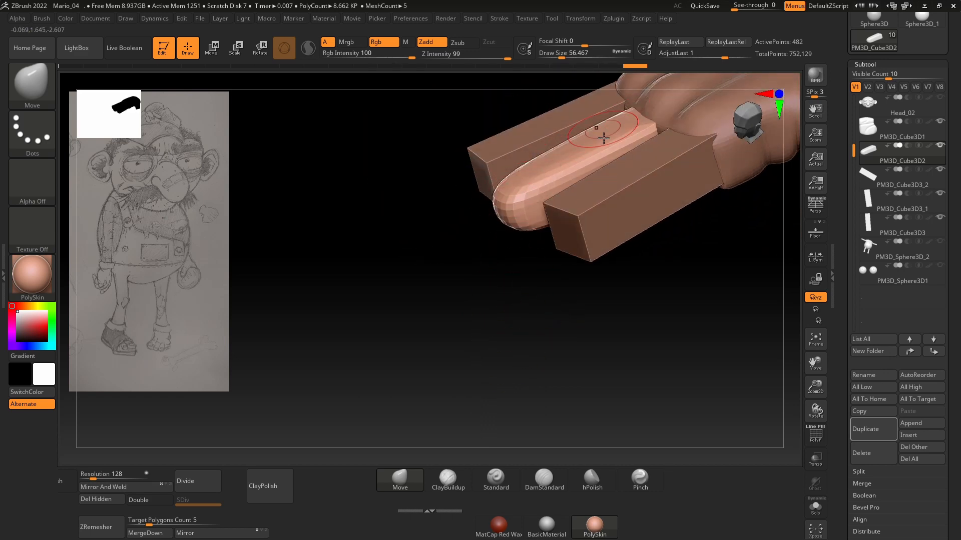
drag(547, 232, 480, 335)
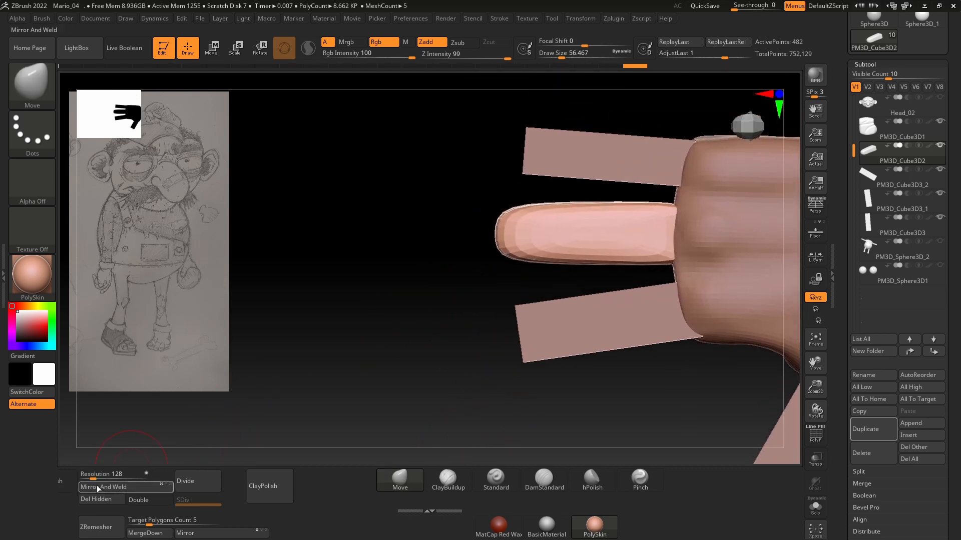
- DynaMesh the middle finger at resolution 128 and open its DynaMesh geometry settings
drag(482, 319, 480, 235)
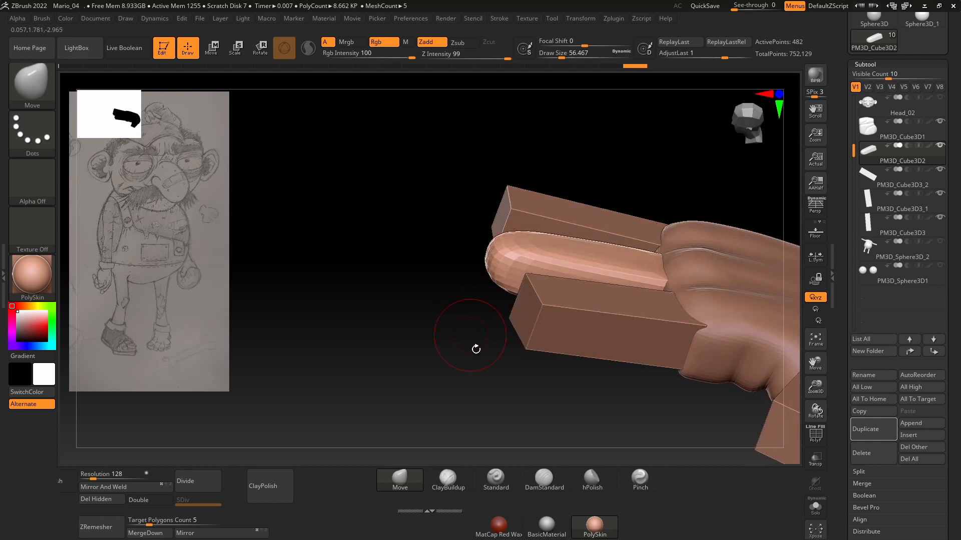
drag(476, 349, 531, 320)
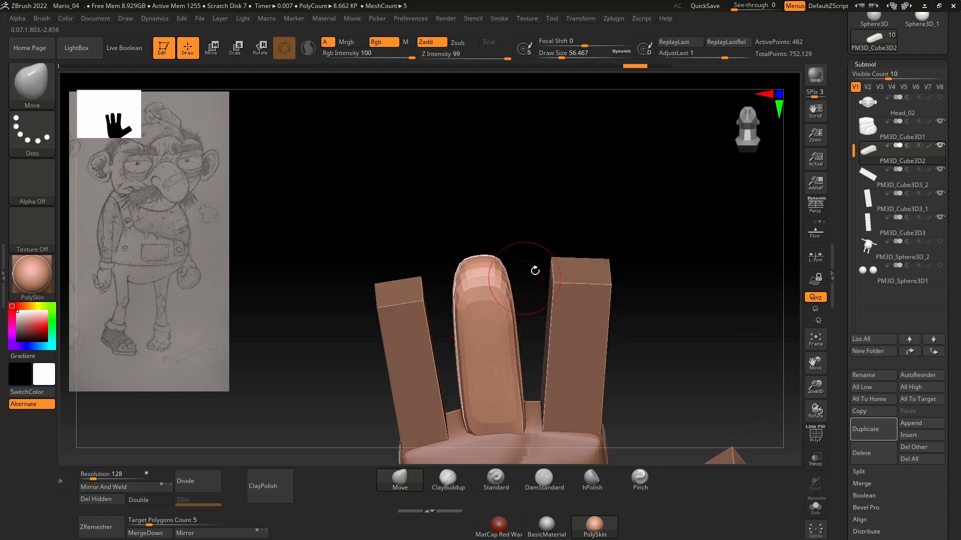
drag(535, 271, 502, 361)
drag(647, 363, 669, 355)
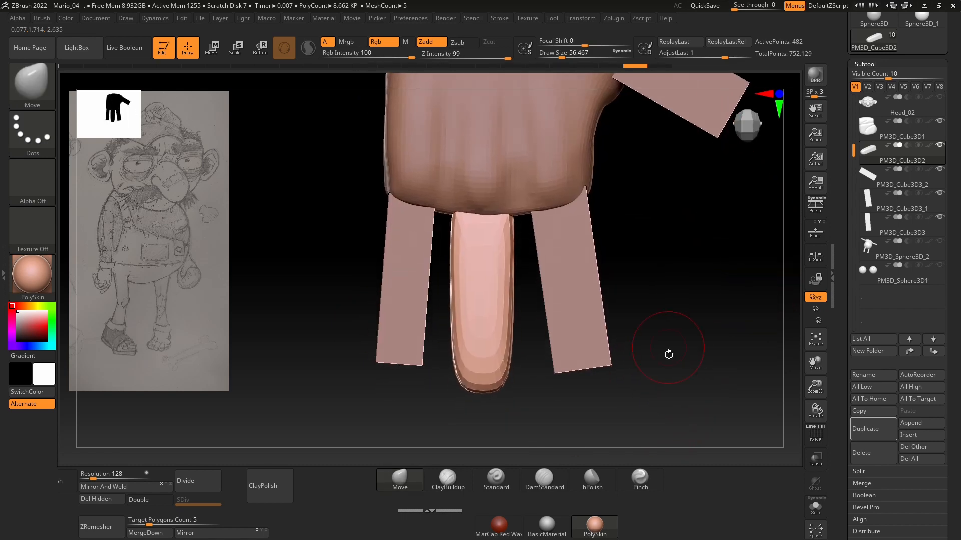
click(69, 485)
drag(290, 397, 121, 460)
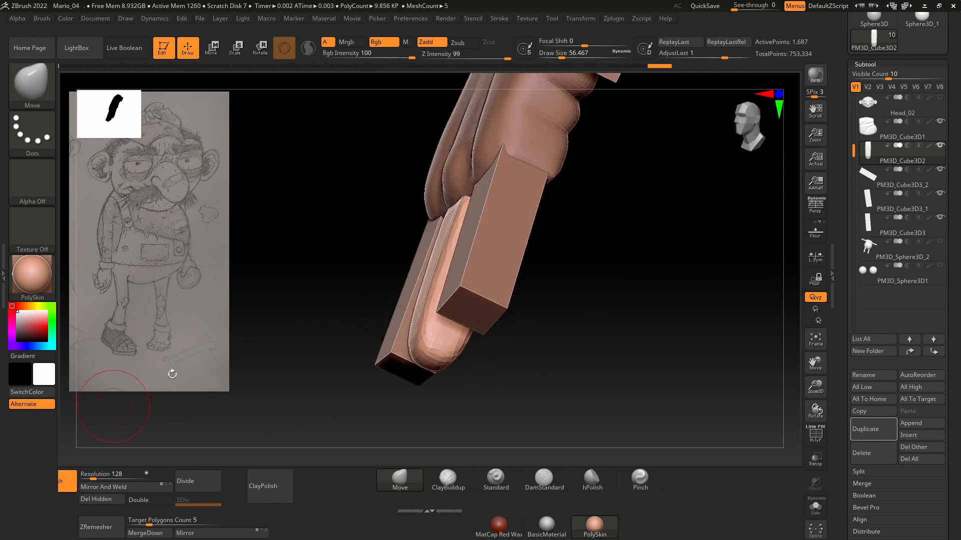
click(870, 64)
click(870, 76)
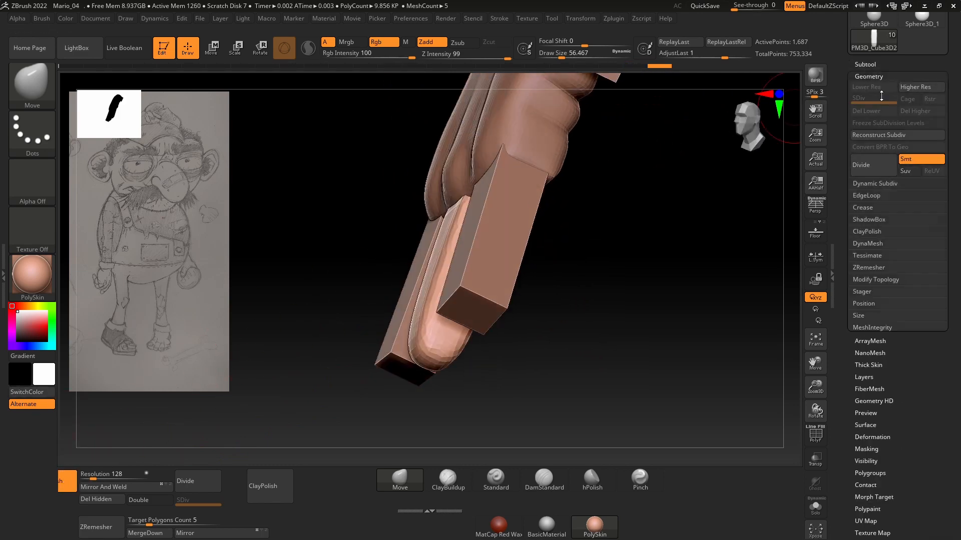
click(869, 244)
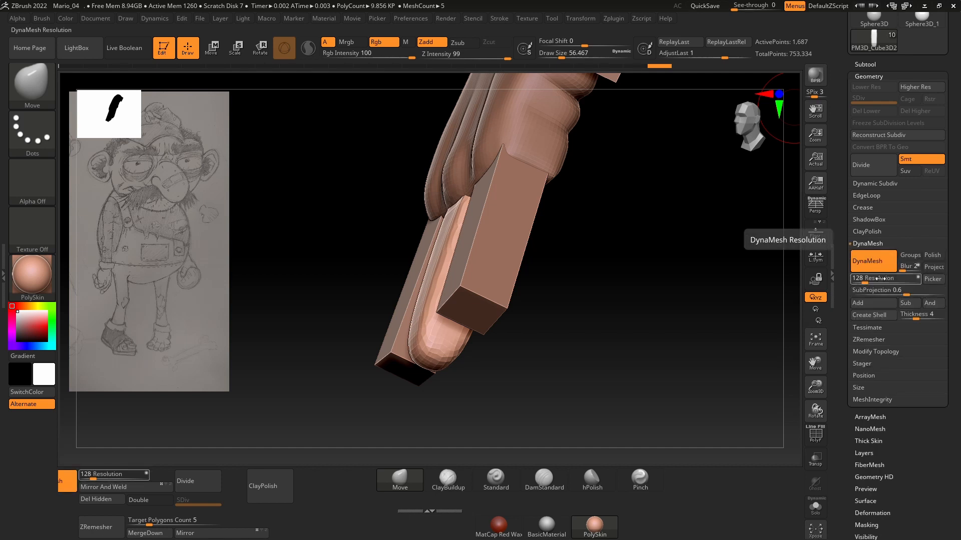
mouse_move(220, 427)
mouse_down()
mouse_move(332, 403)
mouse_move(366, 408)
mouse_up()
- Shape a nail bed on the back of the middle fingertip with the ClayBuildup brush at draw size about 56 and smooth it
click(448, 480)
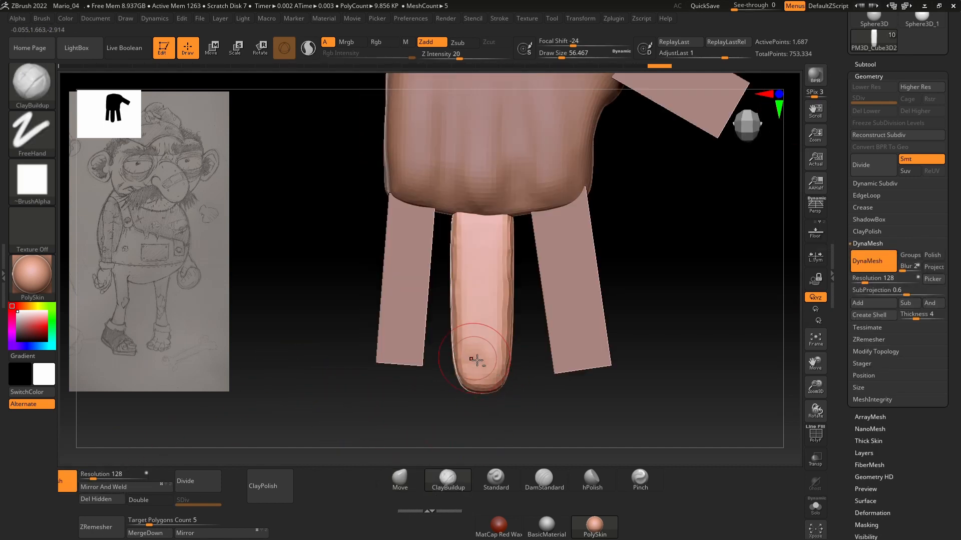
drag(477, 360, 480, 354)
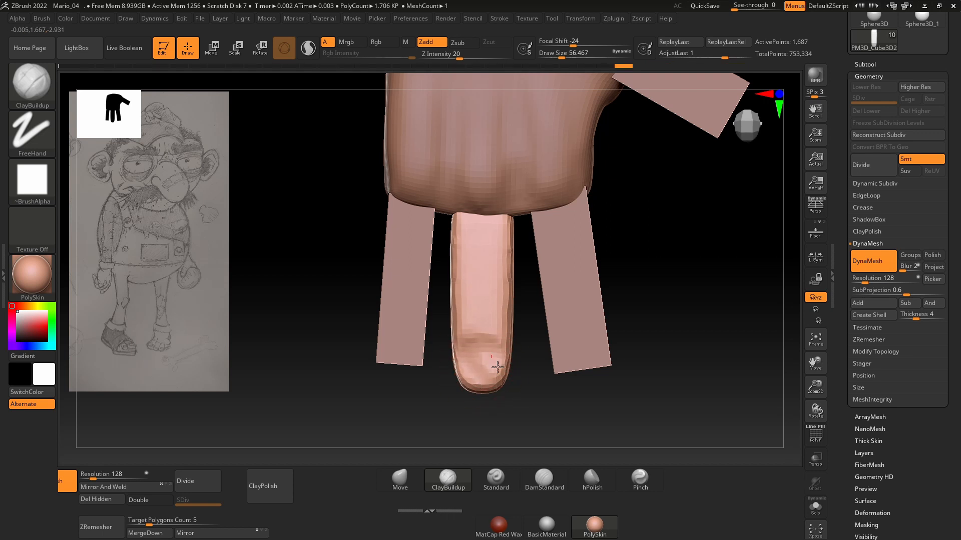
mouse_move(566, 410)
mouse_down()
mouse_move(637, 377)
mouse_move(558, 375)
mouse_up()
shift+drag(487, 367, 485, 365)
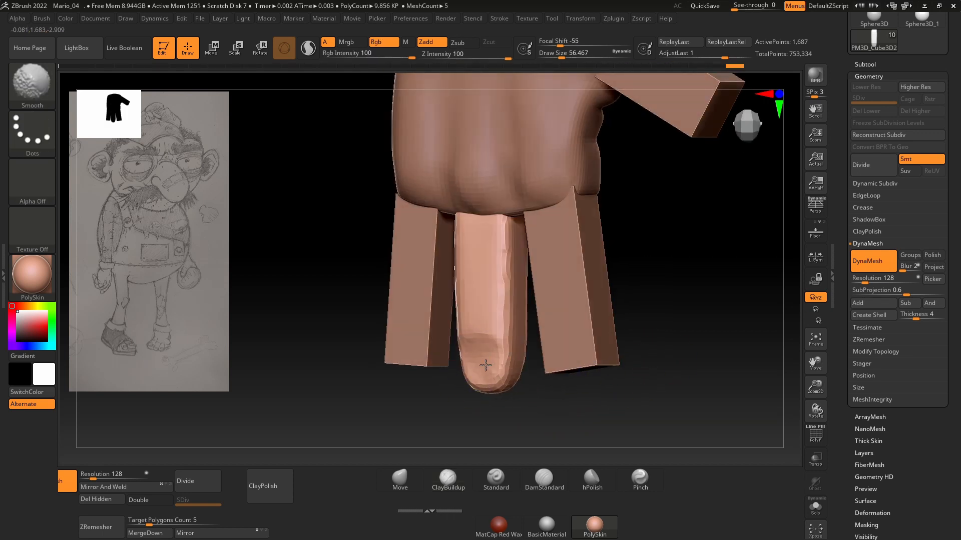
mouse_move(655, 332)
mouse_down()
mouse_move(684, 320)
mouse_move(661, 325)
mouse_up()
- Isolate the middle finger and taper the nail side of its tip in profile with the Move brush at draw size about 87
click(816, 506)
drag(707, 418, 639, 328)
click(400, 479)
key(space)
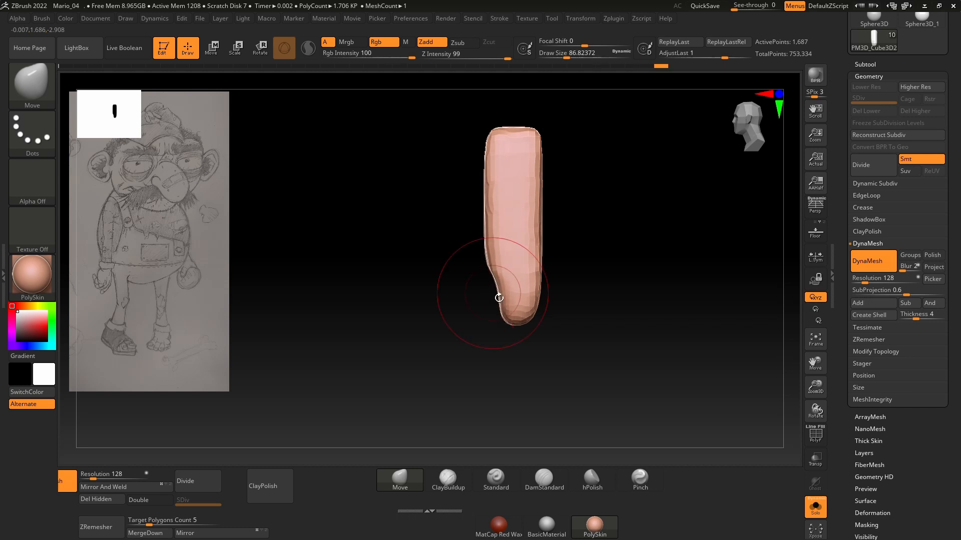
drag(601, 296, 566, 304)
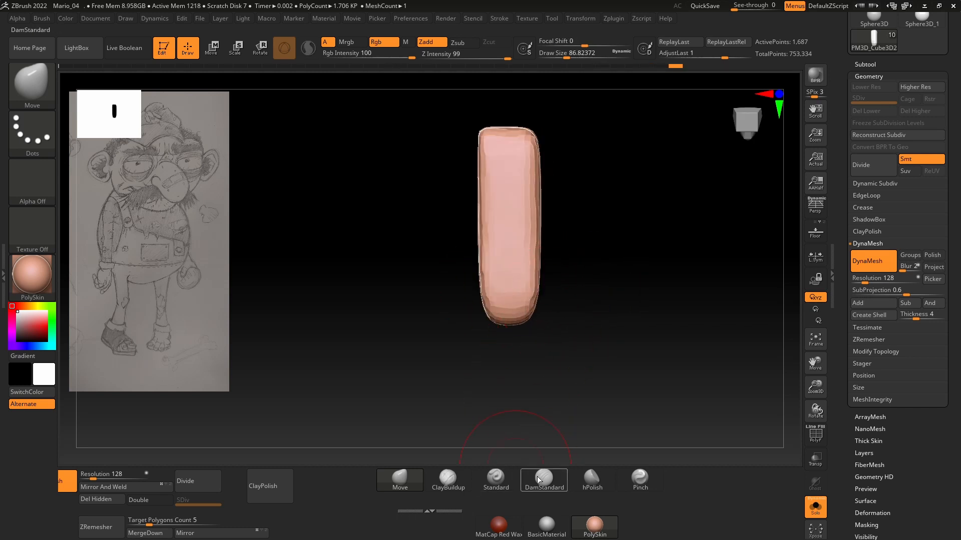
- Carve two joint creases across the palm side of the finger with DamStandard at draw size about 54, softening them
click(537, 479)
key(space)
mouse_move(586, 246)
mouse_down()
mouse_move(629, 232)
mouse_move(603, 401)
mouse_move(566, 278)
mouse_move(656, 262)
mouse_move(617, 261)
mouse_up()
click(816, 507)
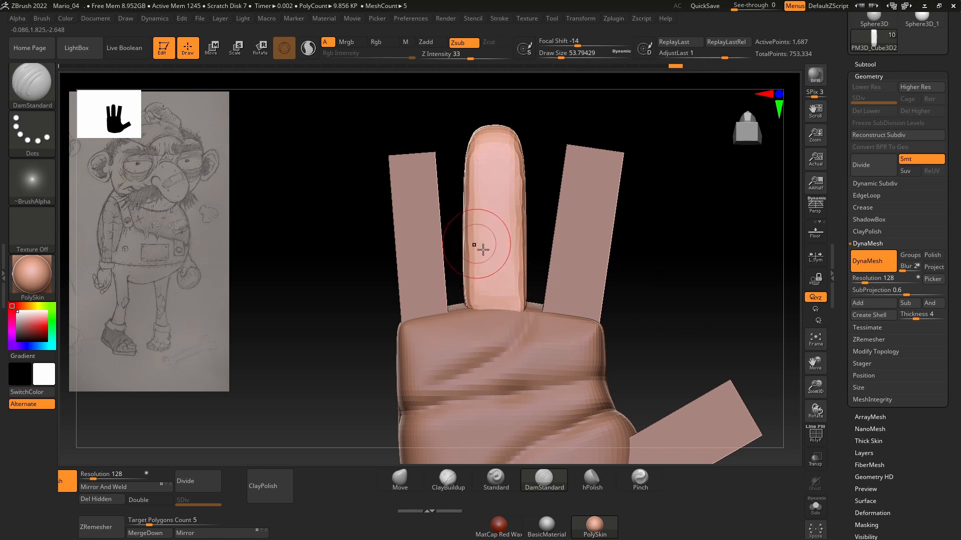
drag(472, 244, 519, 246)
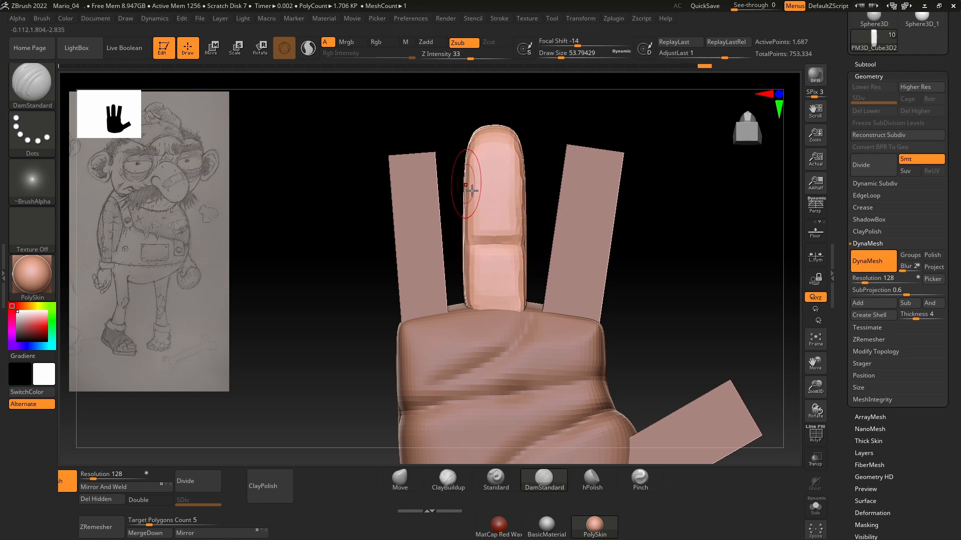
drag(540, 180, 622, 201)
click(815, 507)
shift+drag(656, 286, 671, 251)
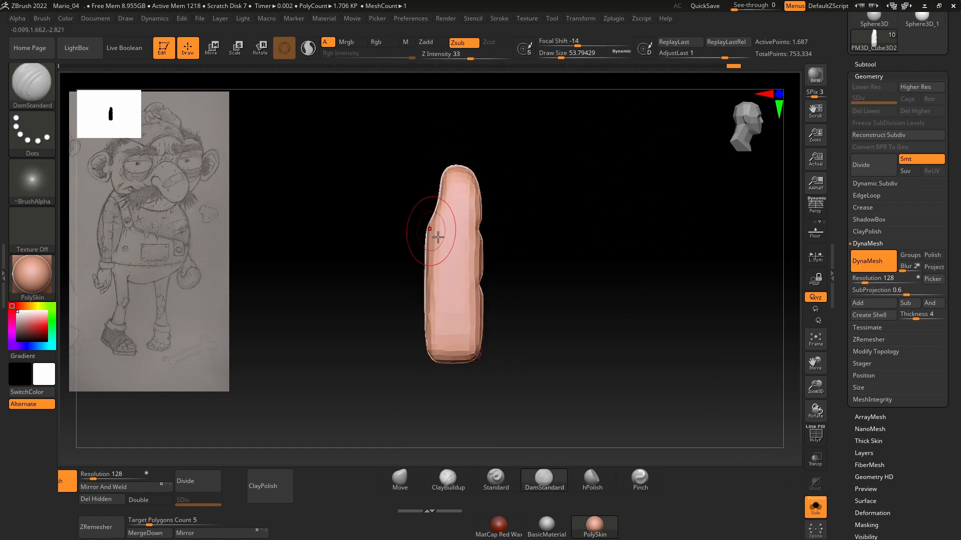
shift+drag(540, 225, 500, 228)
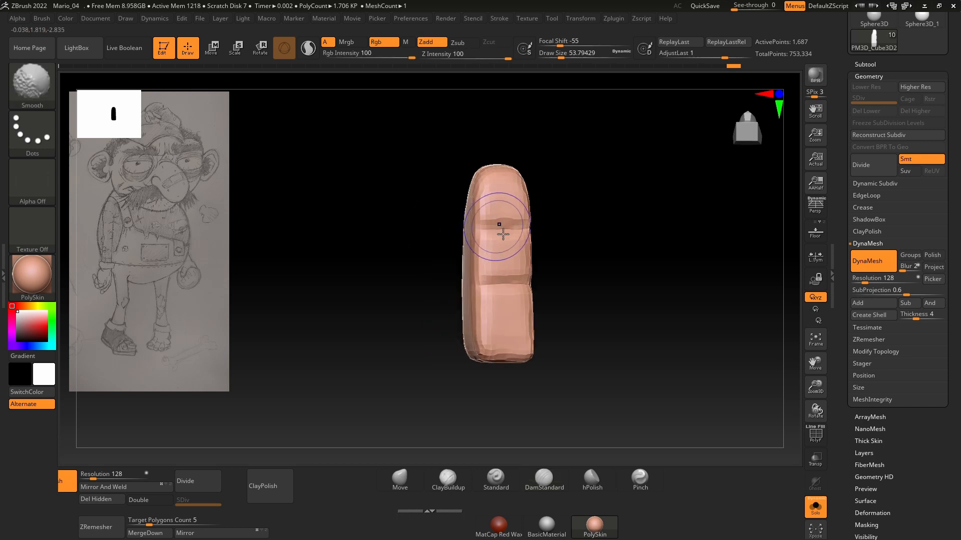
- Adjust the upper joint crease and the finger's profile with the Move brush at draw size about 54
click(419, 488)
key(space)
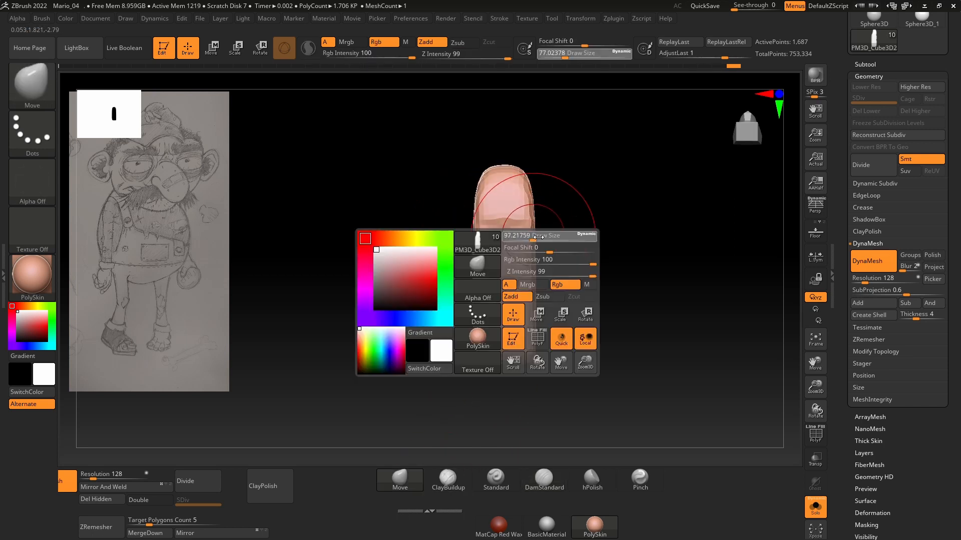
drag(532, 237, 509, 238)
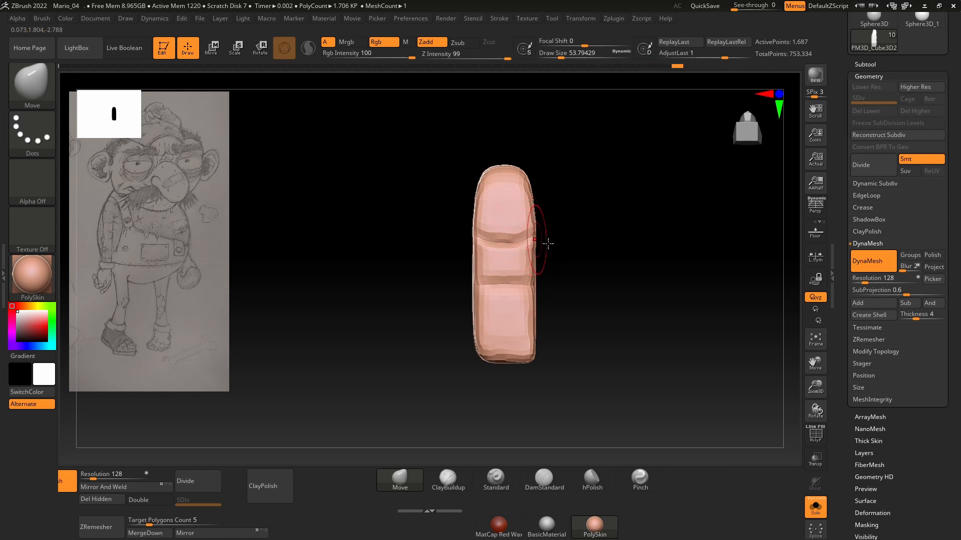
shift+drag(590, 242, 664, 235)
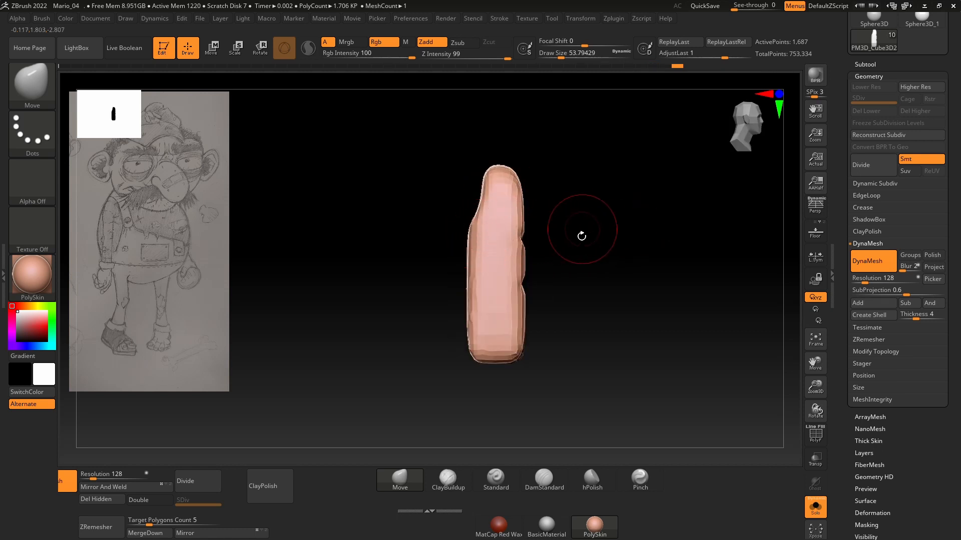
shift+drag(582, 236, 538, 235)
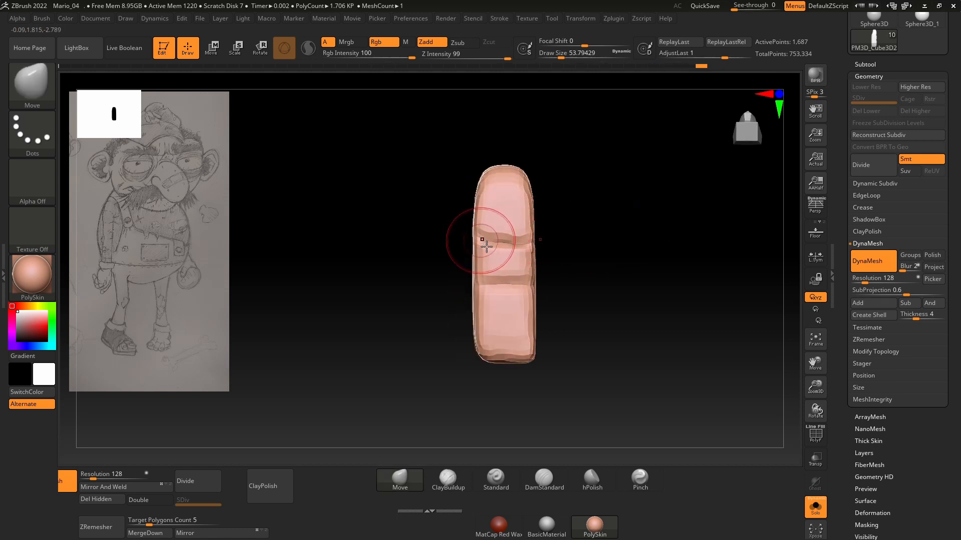
shift+drag(493, 247, 508, 253)
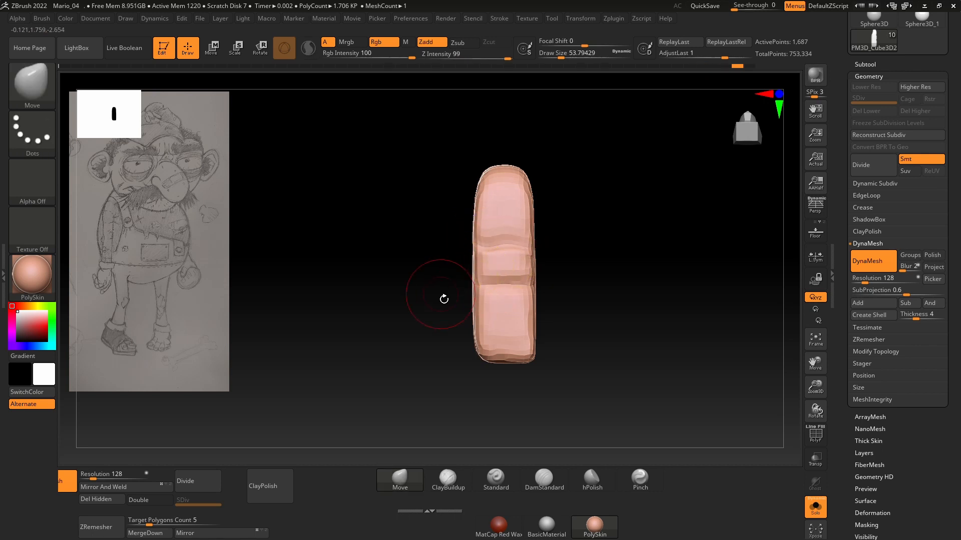
drag(357, 276, 421, 279)
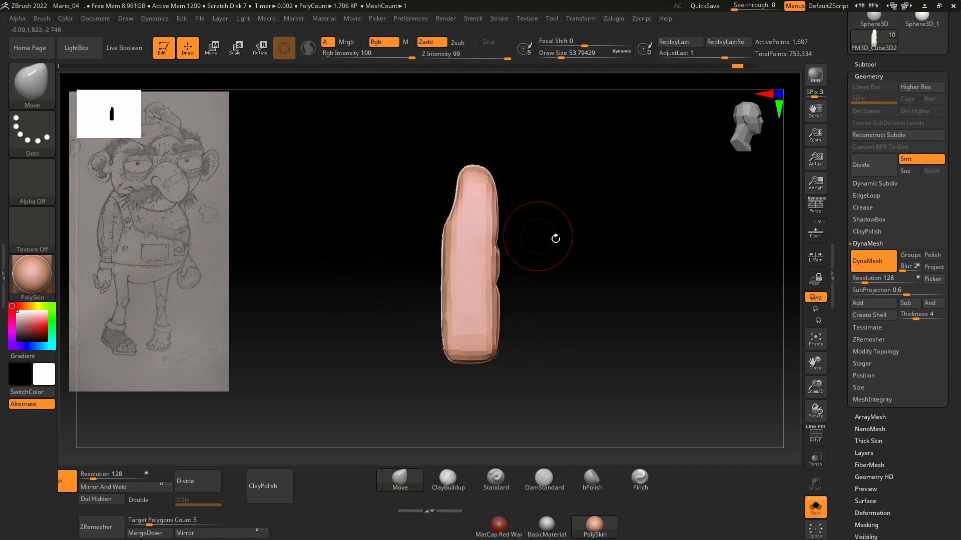
shift+drag(558, 238, 603, 330)
- Mirror and weld the finger, and narrow it along X to about 0.79 of its width
click(118, 489)
key(e)
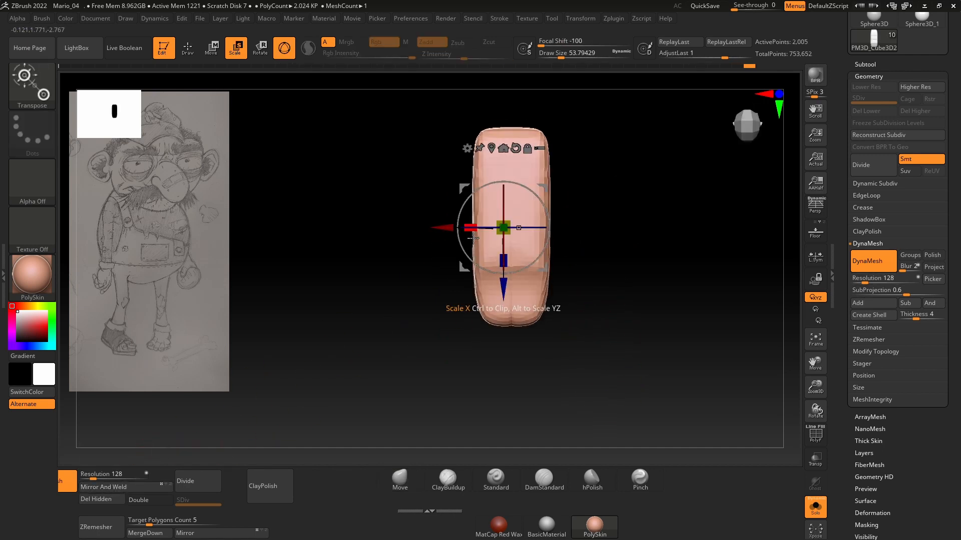
drag(473, 238, 487, 237)
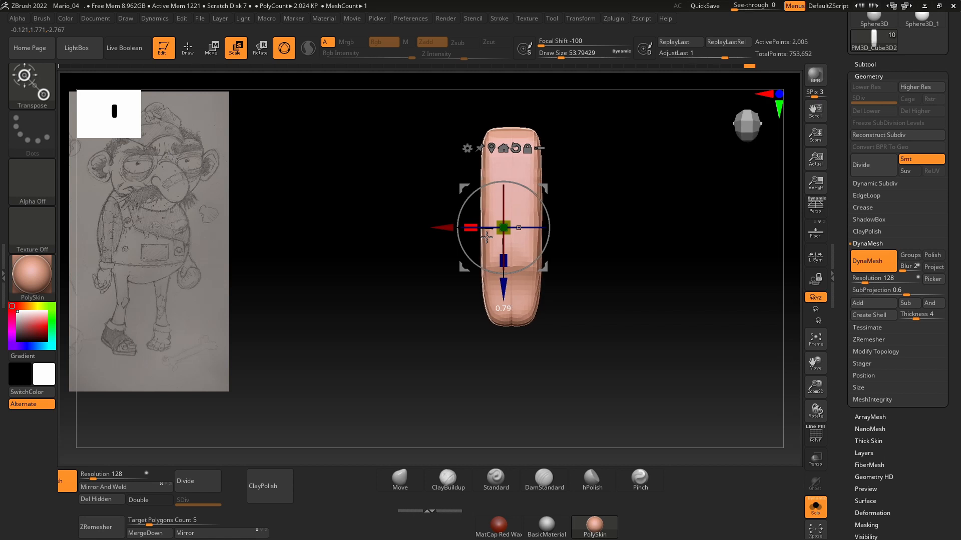
click(162, 493)
key(q)
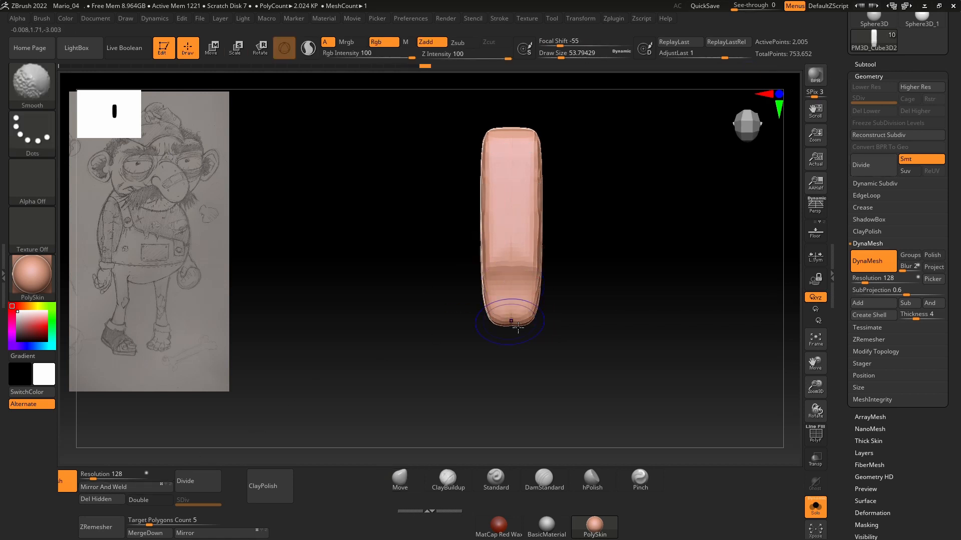
- Smooth the fingertip and refine the narrowed finger's shape with the Move brush at draw size about 54
shift+drag(535, 344, 566, 268)
mouse_move(626, 245)
shift+mouse_down()
mouse_move(594, 244)
mouse_move(641, 246)
mouse_move(590, 247)
shift+mouse_up()
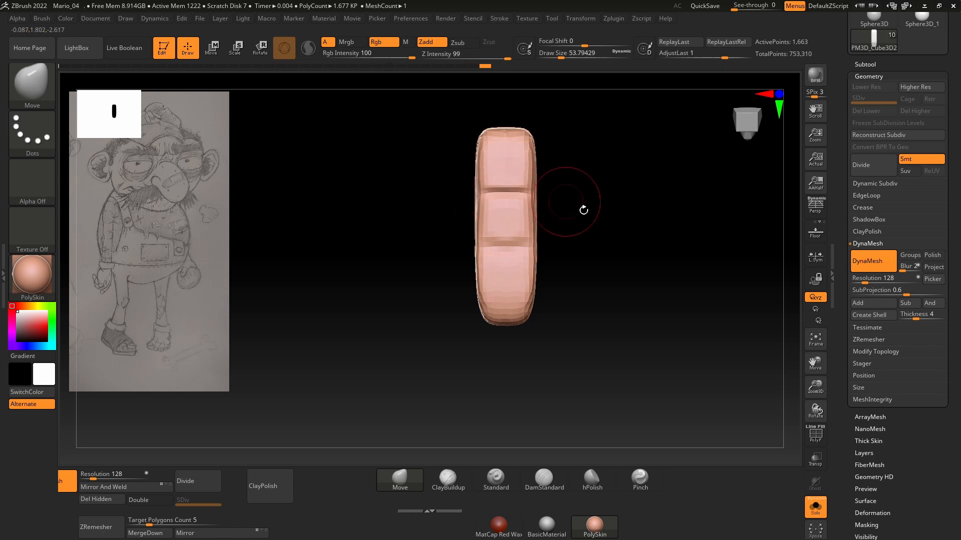
drag(584, 210, 567, 268)
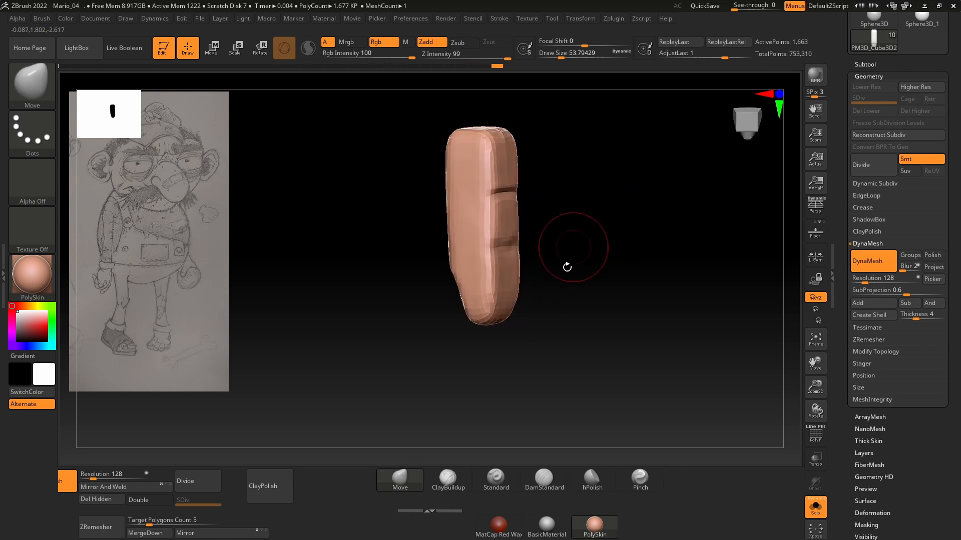
- Deepen the two joint creases and extend them around the finger's sides with the DamStandard brush
click(539, 480)
drag(568, 331, 575, 322)
mouse_move(509, 256)
mouse_down()
mouse_move(528, 257)
mouse_move(544, 242)
mouse_move(534, 243)
mouse_up()
drag(483, 252, 515, 252)
mouse_move(442, 218)
mouse_down()
mouse_move(507, 211)
mouse_move(510, 199)
mouse_up()
drag(566, 205, 541, 203)
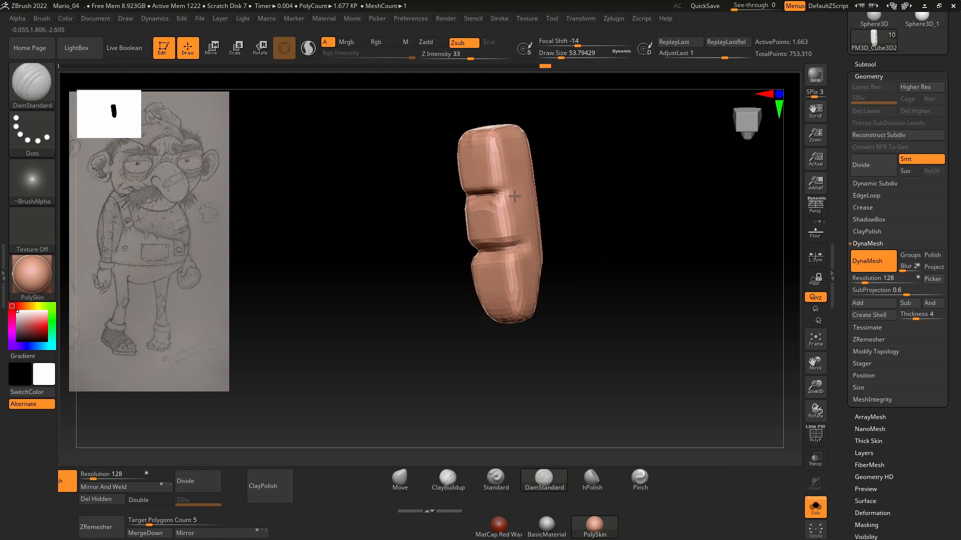
- Smooth the finger's base corners and the edges of the three palm-side pads
mouse_move(601, 187)
shift+mouse_down()
mouse_move(493, 195)
mouse_move(483, 228)
mouse_move(581, 250)
mouse_move(590, 248)
mouse_move(482, 189)
shift+mouse_up()
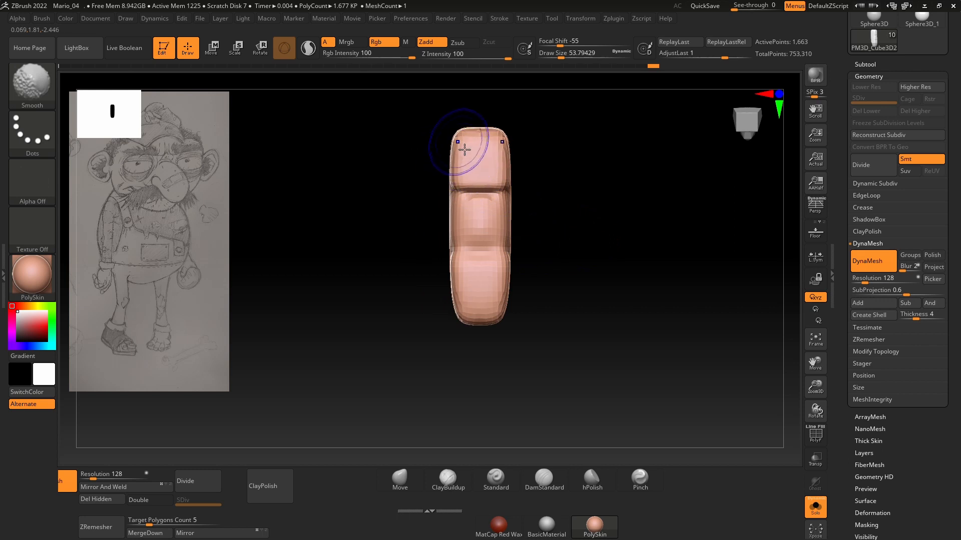
drag(567, 169, 594, 191)
drag(525, 255, 544, 458)
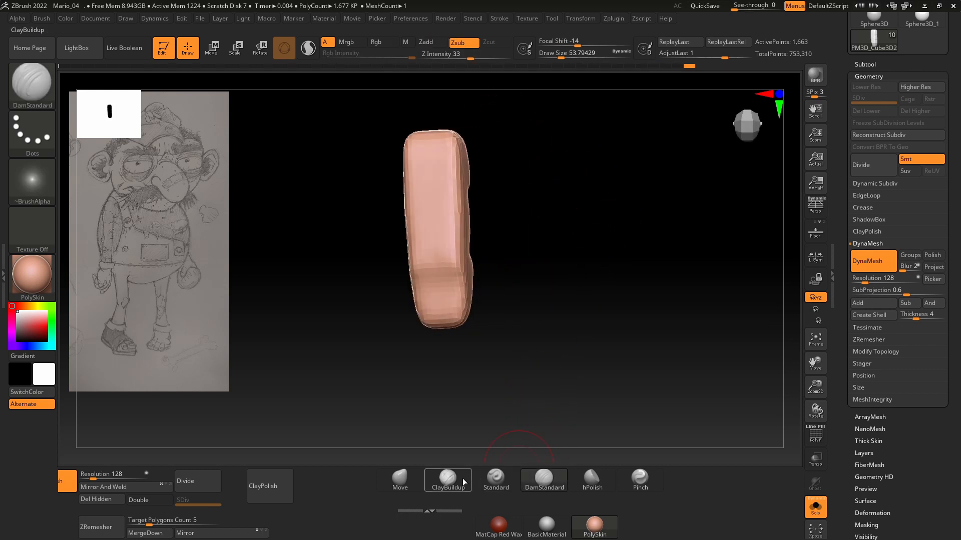
- Switch to the ClayBuildup brush and remesh the finger at DynaMesh resolution 224
click(447, 479)
shift+drag(532, 333, 560, 292)
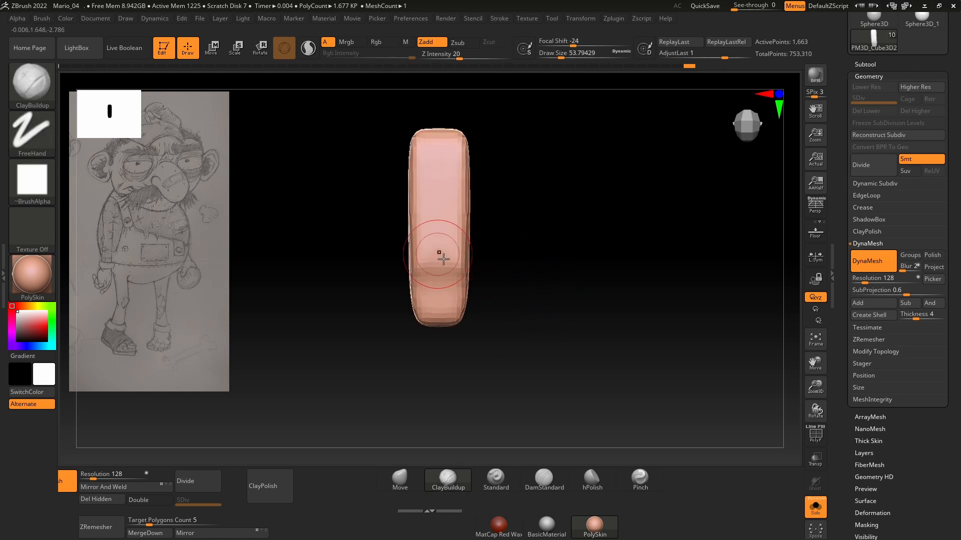
drag(93, 479, 103, 480)
ctrl+drag(188, 414, 260, 383)
shift+drag(559, 227, 511, 230)
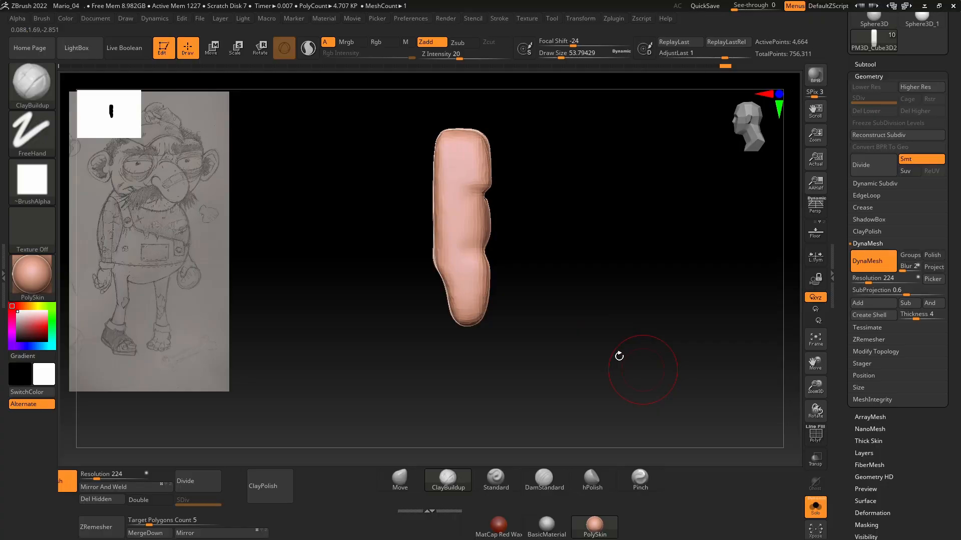
- Build up knuckle bumps at the joints on the back of the finger with ClayBuildup and smooth them
mouse_move(619, 356)
shift+mouse_down()
mouse_move(461, 261)
mouse_move(434, 264)
shift+mouse_up()
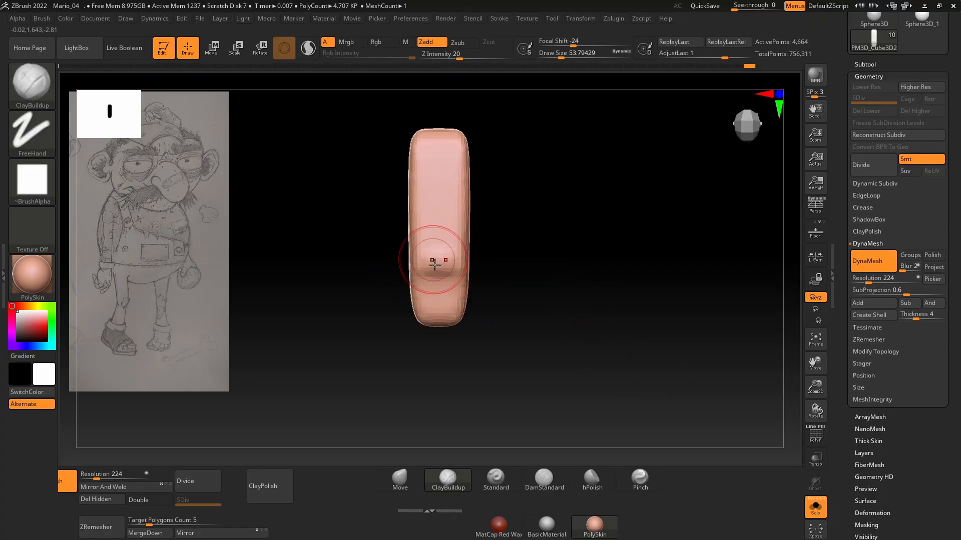
shift+drag(556, 170, 525, 188)
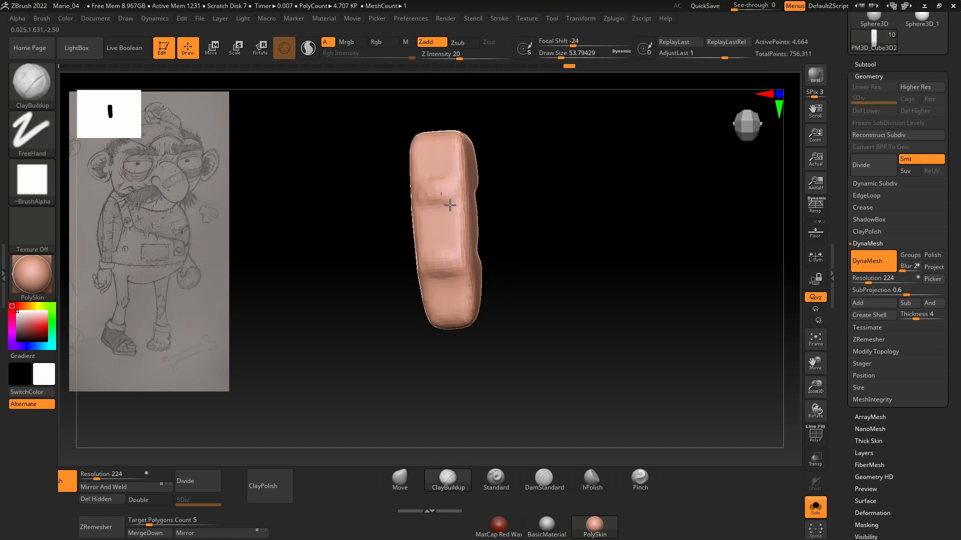
drag(479, 242, 475, 223)
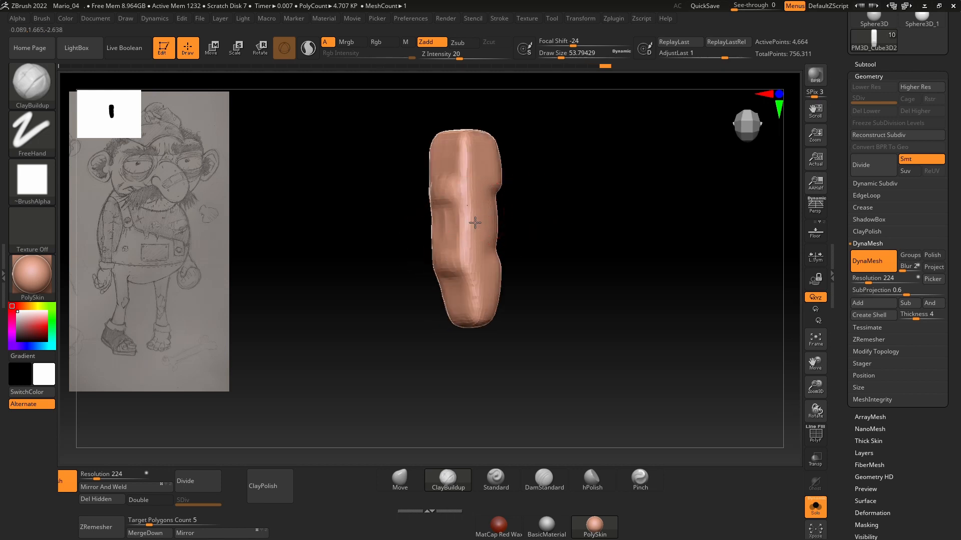
key(shift)
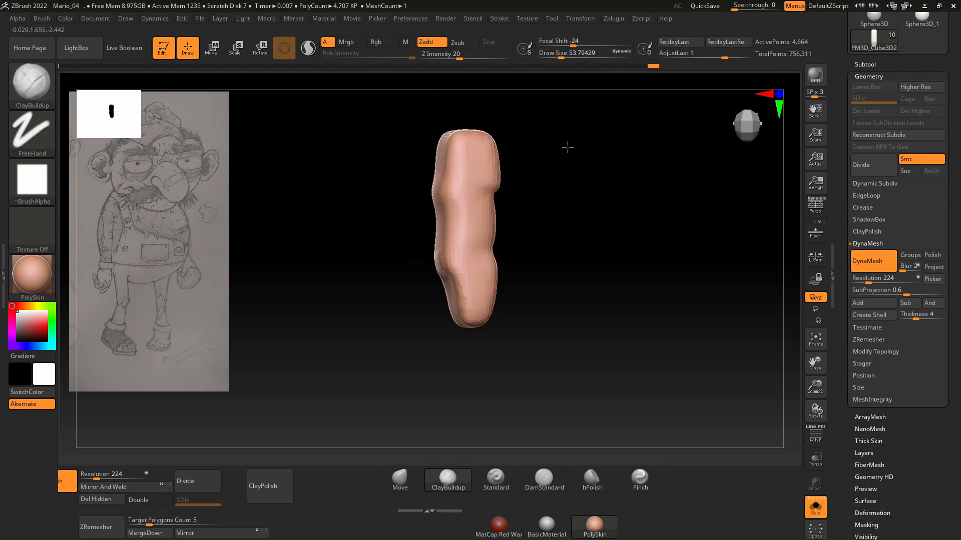
- Reshape the isolated finger with the Move brush at a draw size of about 62 and smooth its side
drag(566, 145, 533, 215)
shift+drag(422, 191, 431, 168)
mouse_move(518, 151)
mouse_down()
mouse_move(545, 148)
mouse_move(523, 190)
mouse_up()
click(402, 477)
alt+drag(463, 371, 484, 423)
key(space)
click(516, 237)
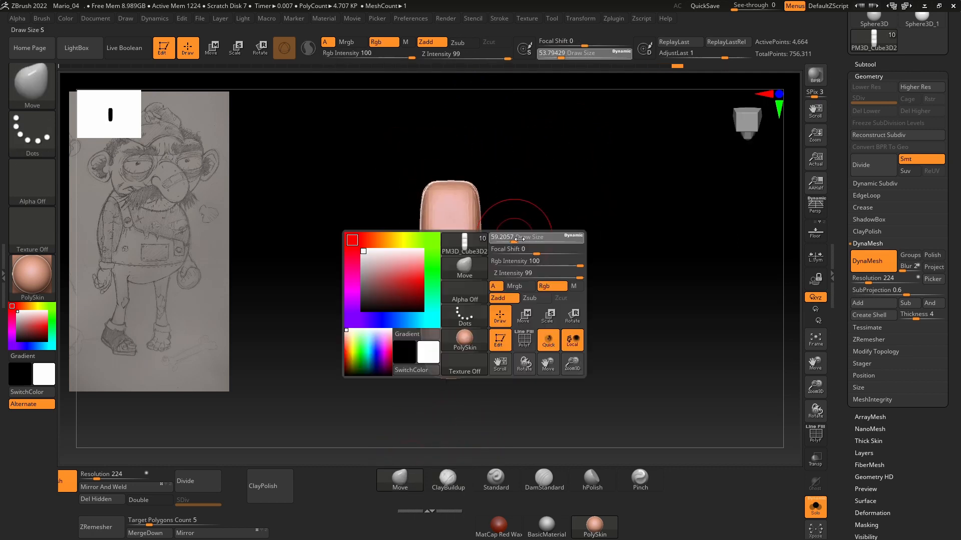
drag(518, 237, 536, 238)
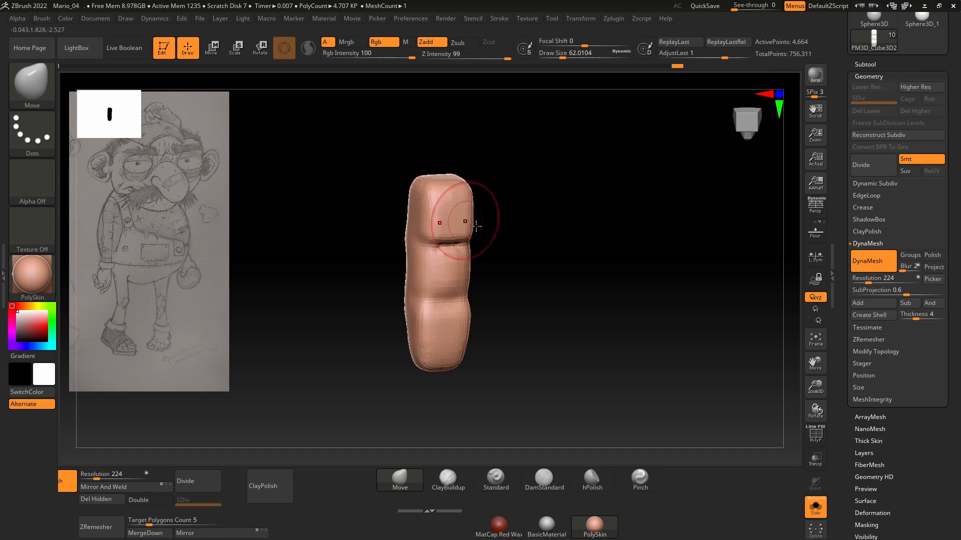
drag(476, 226, 528, 255)
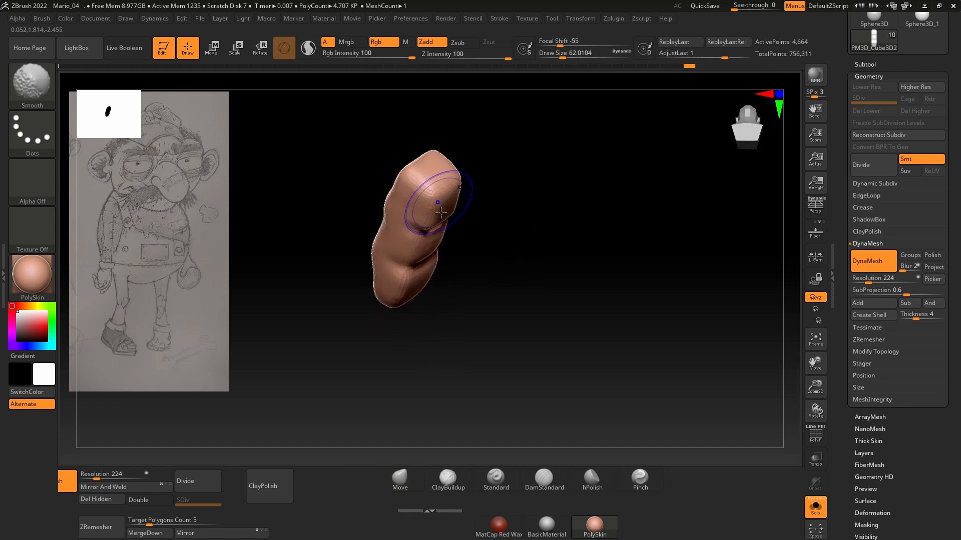
shift+drag(471, 200, 511, 186)
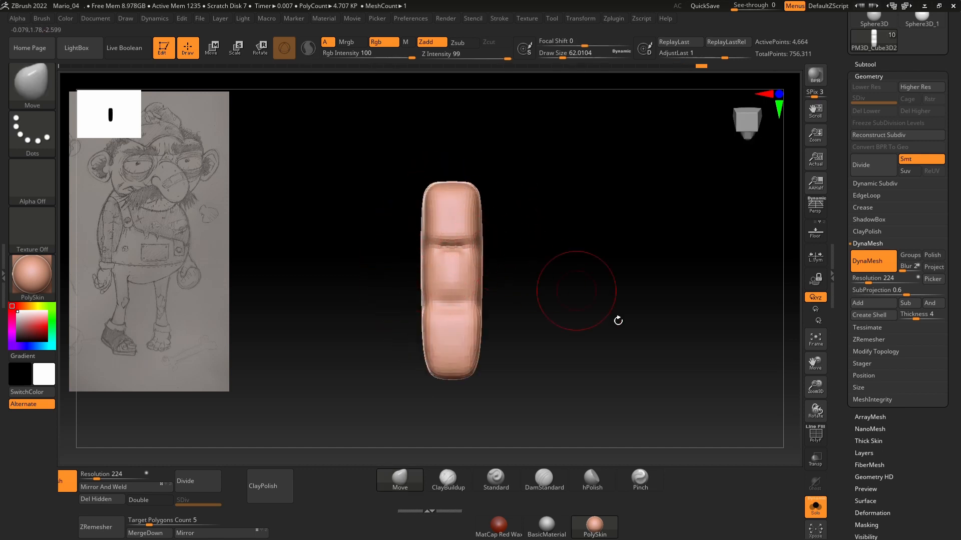
- Show the whole hand and taper the middle finger towards the tip, widening its base, with the Move brush at draw size about 74
click(816, 513)
drag(620, 313, 672, 299)
mouse_move(471, 325)
shift+mouse_down()
mouse_move(438, 347)
mouse_move(444, 366)
shift+mouse_up()
key(space)
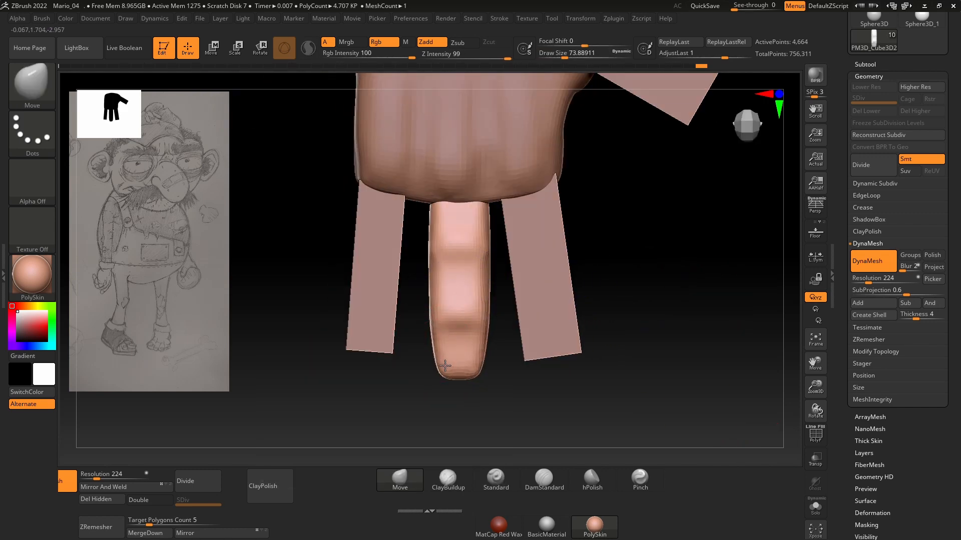
drag(433, 290, 439, 291)
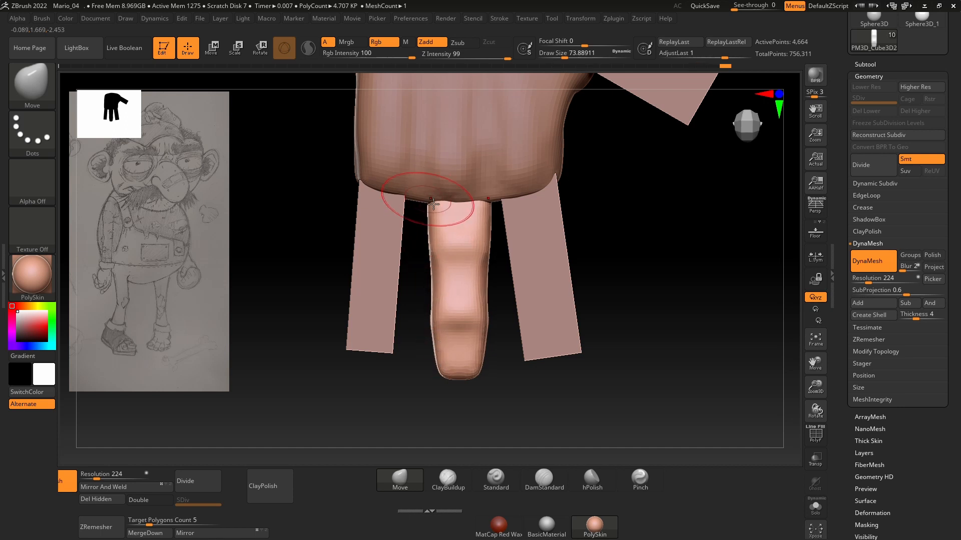
drag(615, 241, 550, 225)
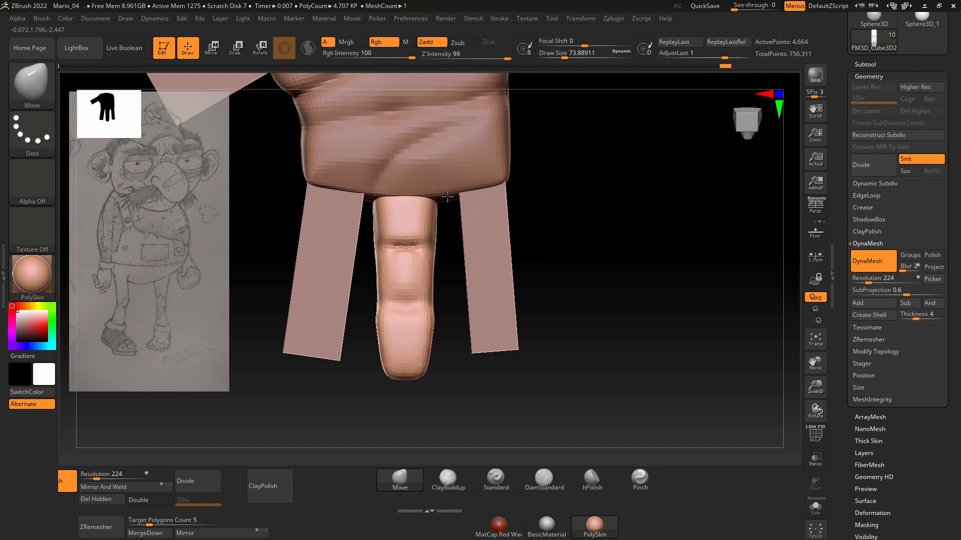
mouse_move(445, 206)
mouse_down()
mouse_move(587, 188)
mouse_move(515, 257)
mouse_up()
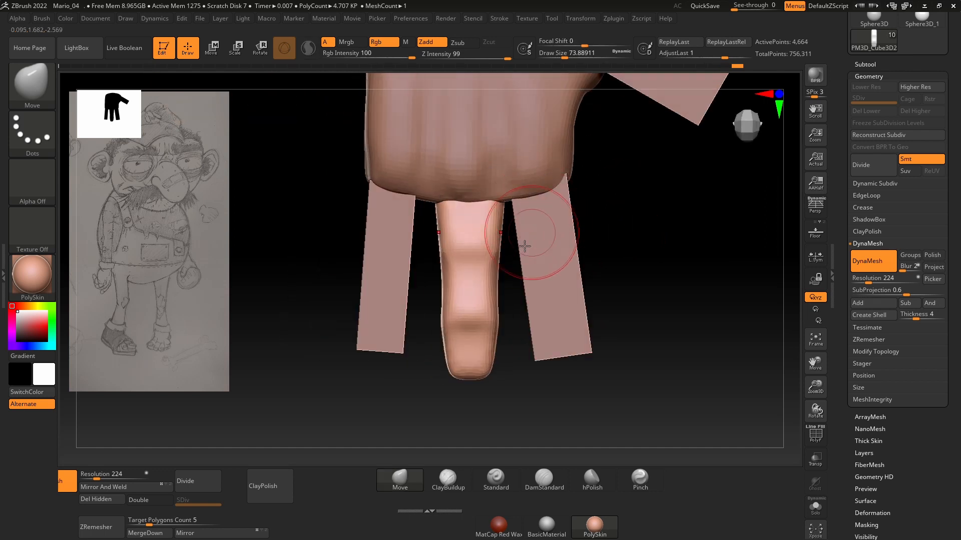
drag(453, 274, 453, 258)
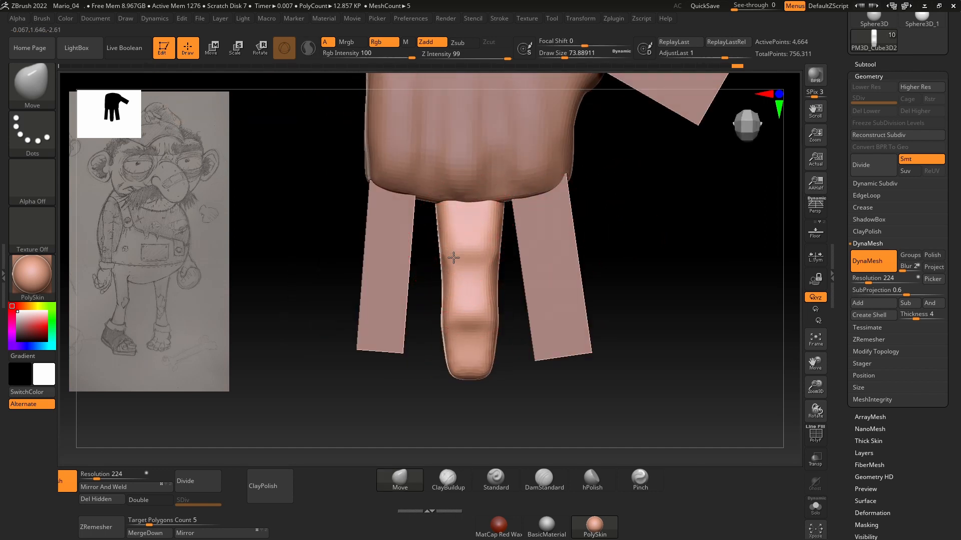
- Refine the middle finger's side profile with the Move brush at a draw size of about 59
mouse_move(629, 392)
mouse_down()
mouse_move(624, 356)
mouse_move(467, 381)
mouse_move(440, 372)
mouse_move(603, 341)
mouse_move(609, 350)
mouse_move(562, 367)
mouse_move(654, 341)
mouse_move(623, 343)
mouse_up()
key(space)
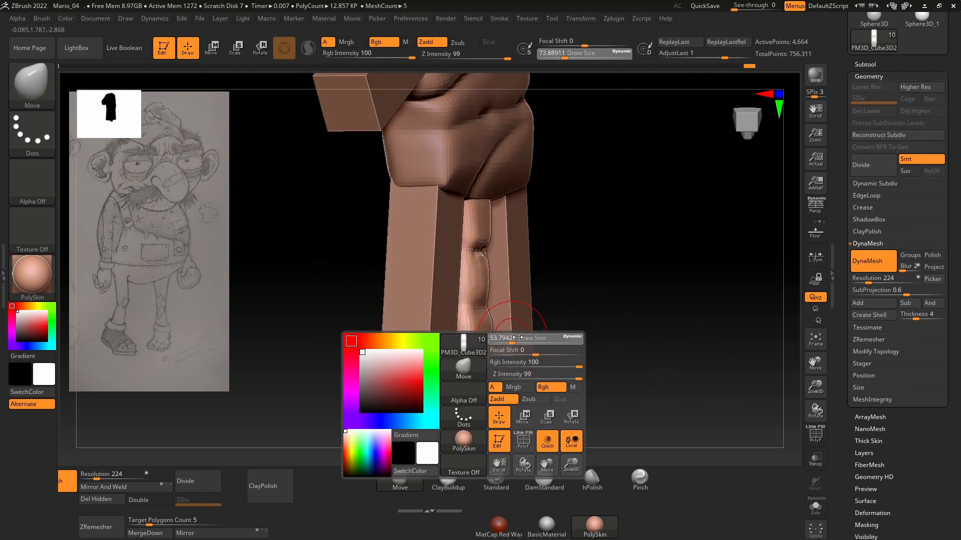
mouse_move(511, 344)
mouse_down()
mouse_move(495, 350)
mouse_move(787, 451)
mouse_up()
key(space)
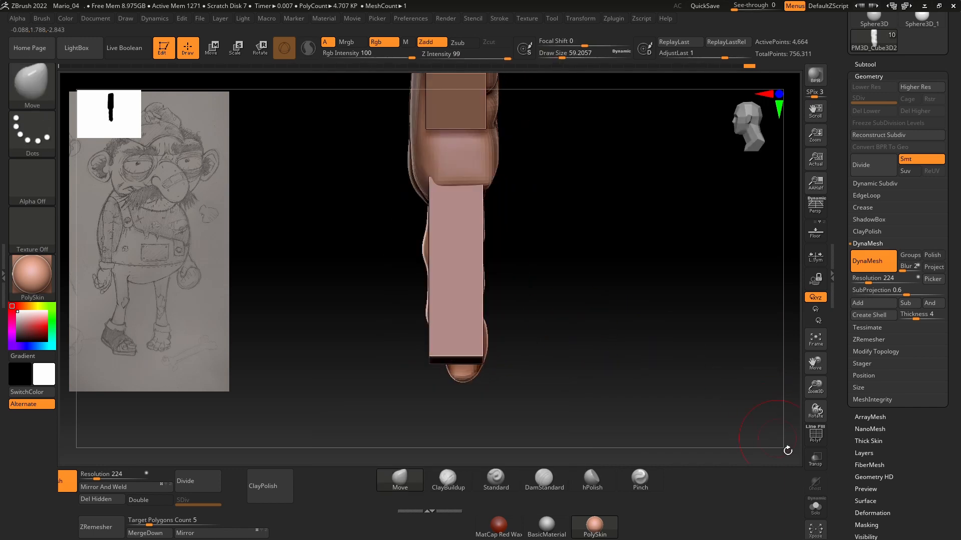
click(815, 506)
drag(616, 337, 705, 418)
click(815, 506)
drag(671, 261, 600, 279)
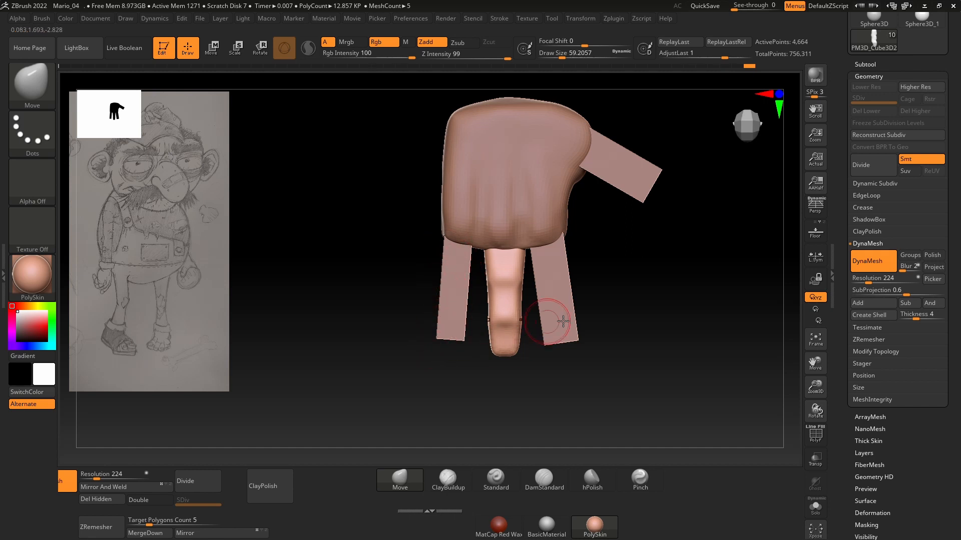
drag(815, 388, 819, 407)
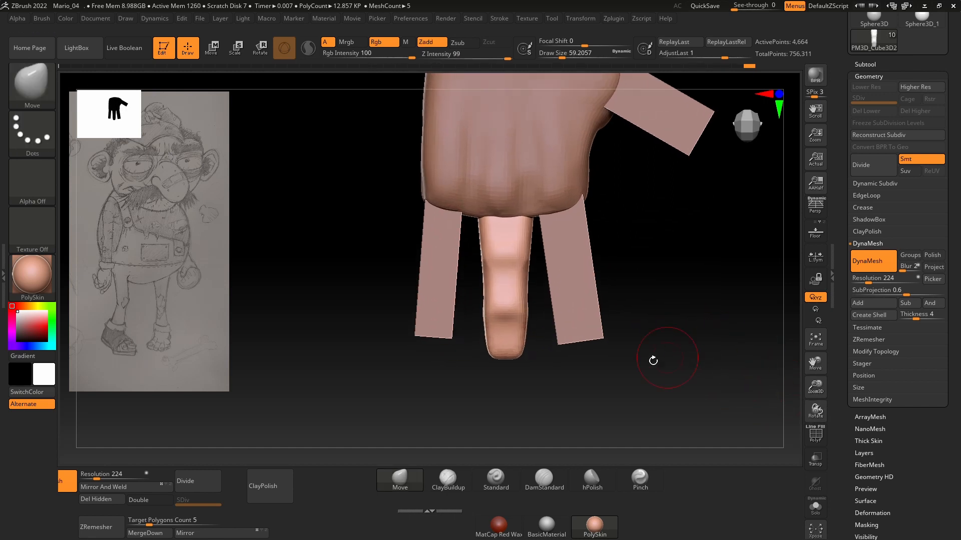
- Duplicate the middle finger and move the copy onto the placeholder block farthest from the thumb
alt+click(453, 271)
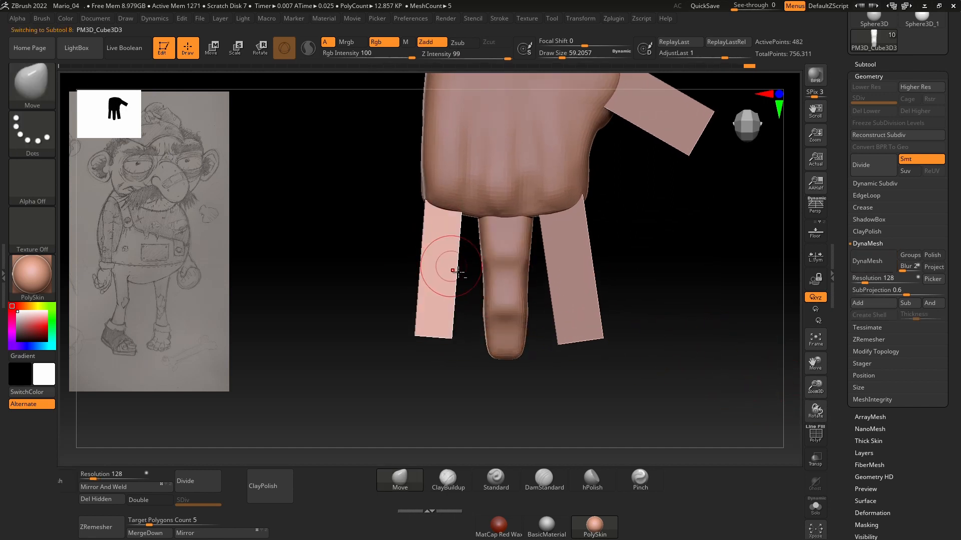
alt+click(505, 320)
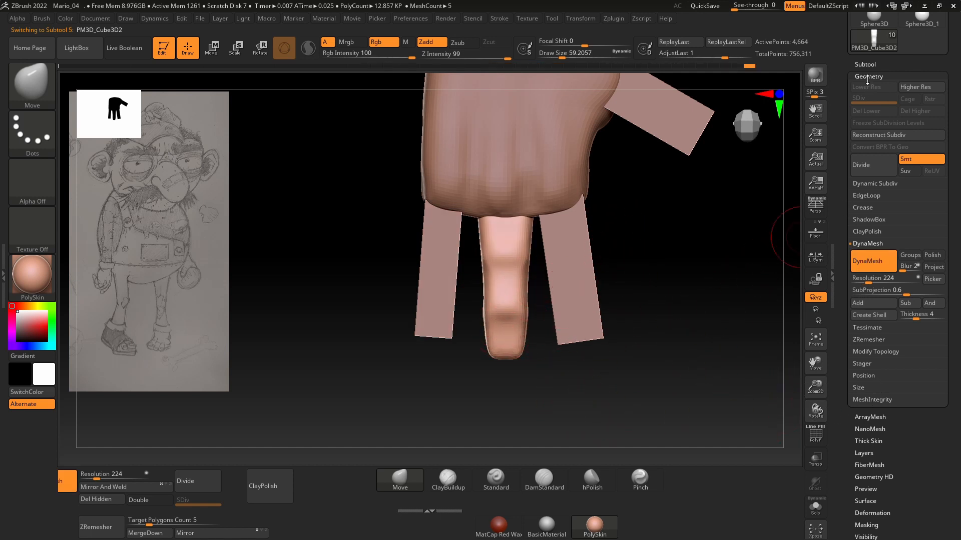
click(873, 64)
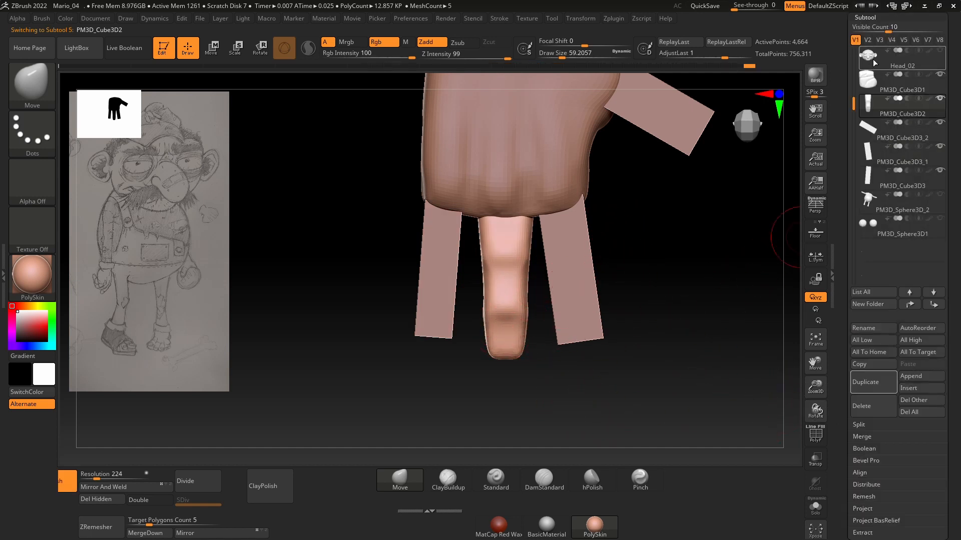
click(865, 384)
key(w)
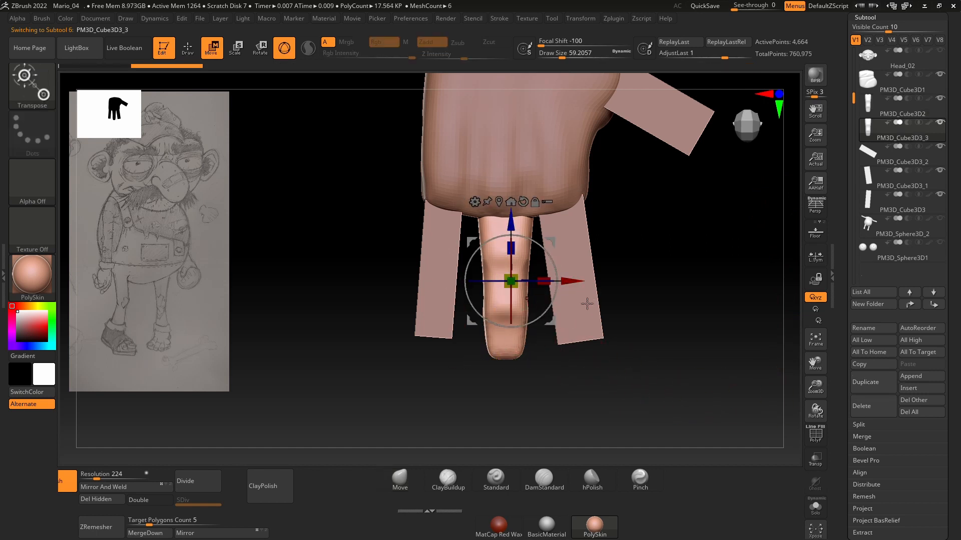
drag(585, 291, 715, 283)
key(ctrl+z)
drag(437, 281, 378, 281)
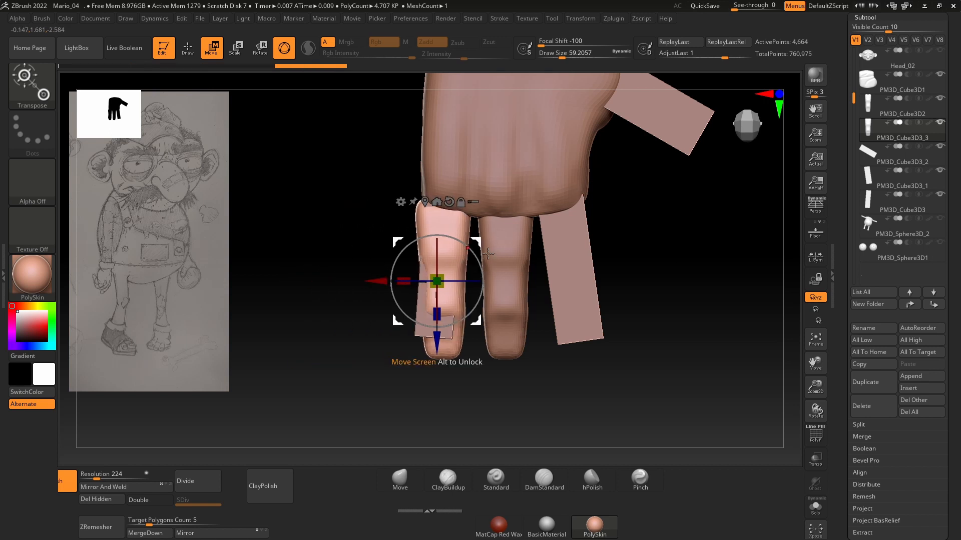
- Tilt the copied finger to the block's angle, shift it up into the palm and scale it down slightly
drag(476, 257, 477, 262)
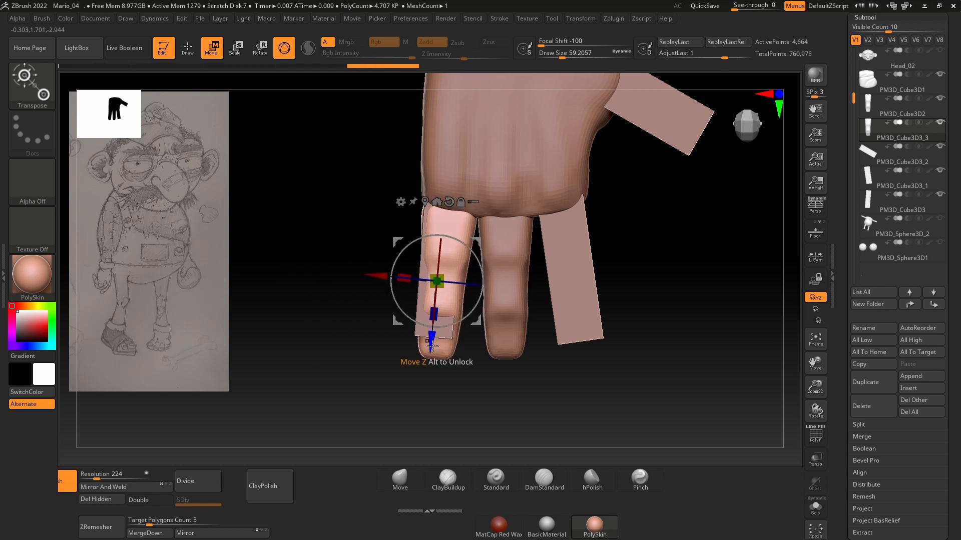
drag(435, 350, 440, 334)
drag(378, 259, 374, 258)
drag(448, 278, 449, 272)
shift+right_drag(449, 275, 481, 290)
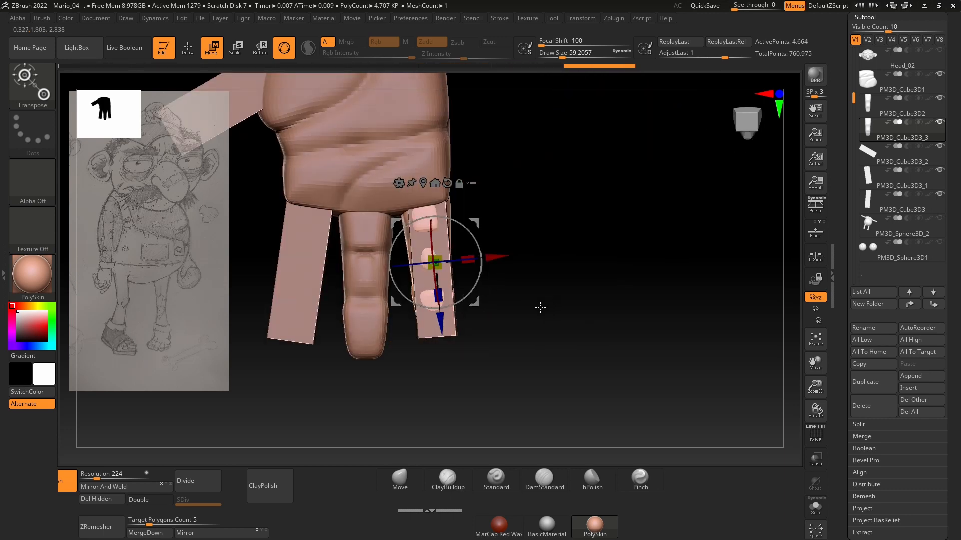
shift+right_drag(538, 307, 484, 316)
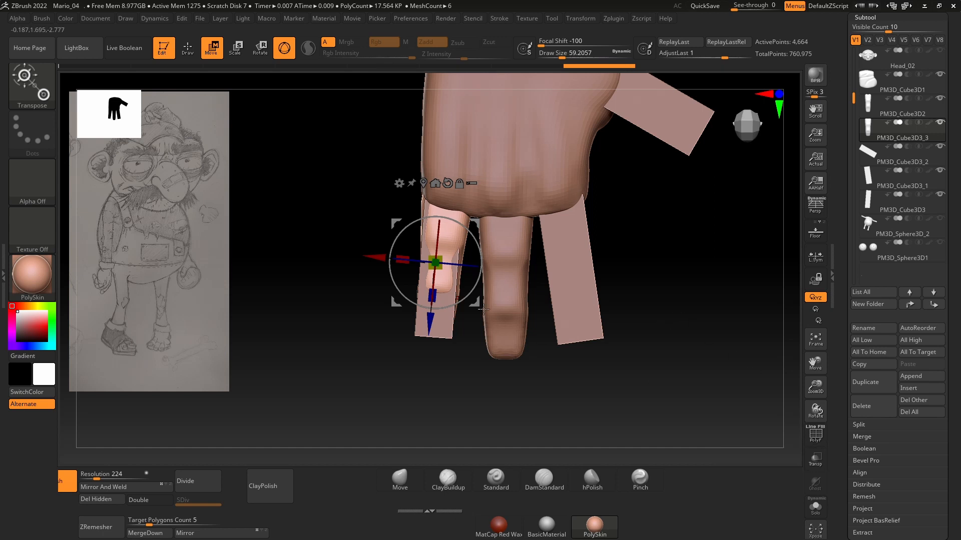
mouse_move(457, 397)
alt+right_down()
mouse_move(468, 361)
mouse_move(454, 395)
alt+right_up()
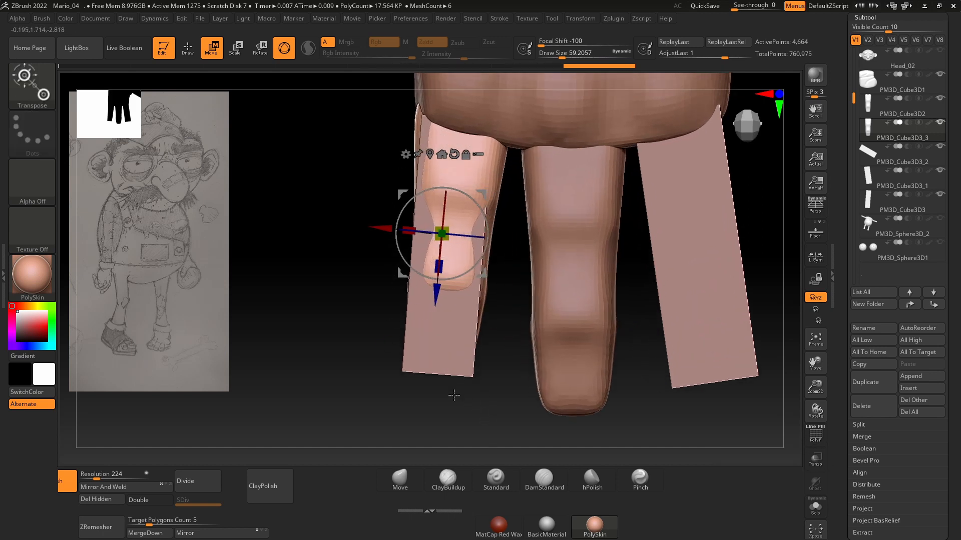
alt+right_drag(361, 376, 364, 362)
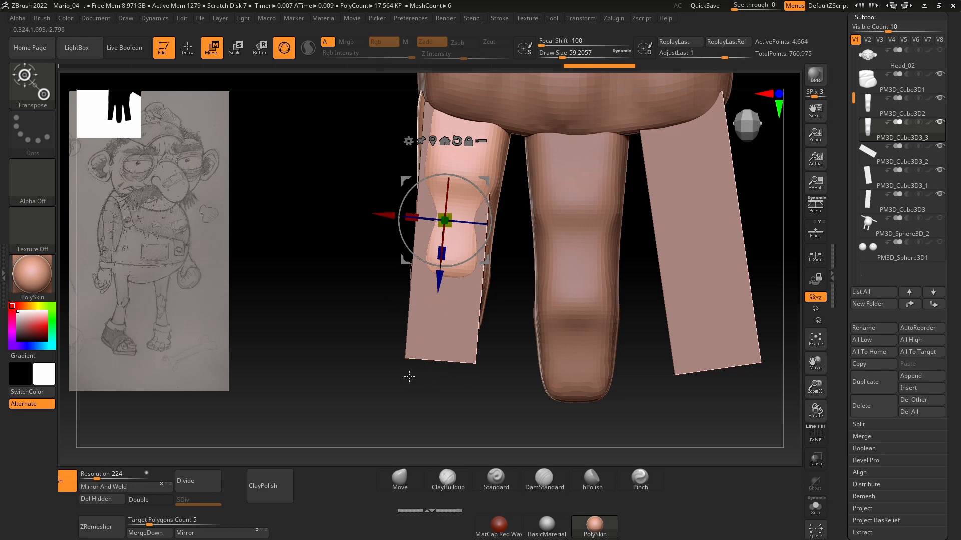
- Turn on transparency and adjust the outer finger's fit at the palm with the Move brush at draw size about 124
click(813, 461)
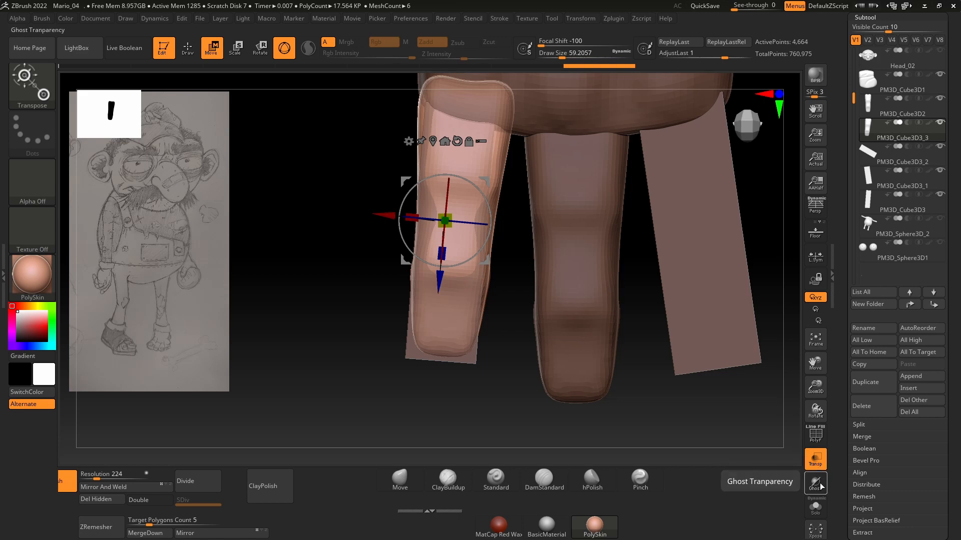
click(820, 487)
click(821, 488)
mouse_move(702, 429)
ctrl+right_down()
mouse_move(540, 402)
mouse_move(596, 412)
mouse_move(572, 381)
mouse_move(583, 426)
ctrl+right_up()
mouse_move(583, 427)
right_down()
mouse_move(635, 395)
mouse_move(617, 374)
right_up()
key(q)
key(space)
drag(458, 214, 467, 214)
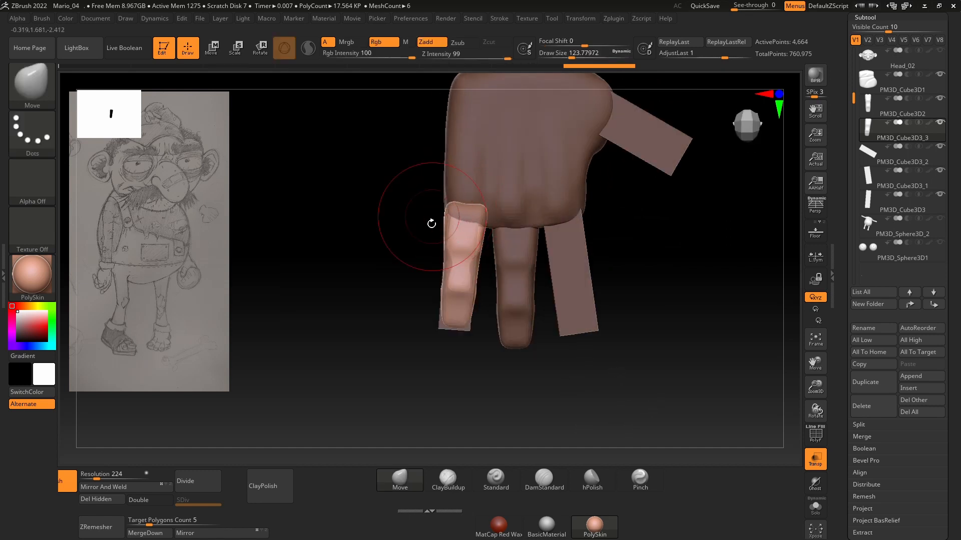
mouse_move(429, 222)
right_down()
mouse_move(495, 223)
mouse_move(479, 211)
mouse_move(467, 148)
mouse_move(540, 197)
mouse_move(412, 235)
right_up()
- Duplicate the middle finger again, then move and tilt the copy to match the index finger's placeholder block beside the thumb
alt+click(533, 292)
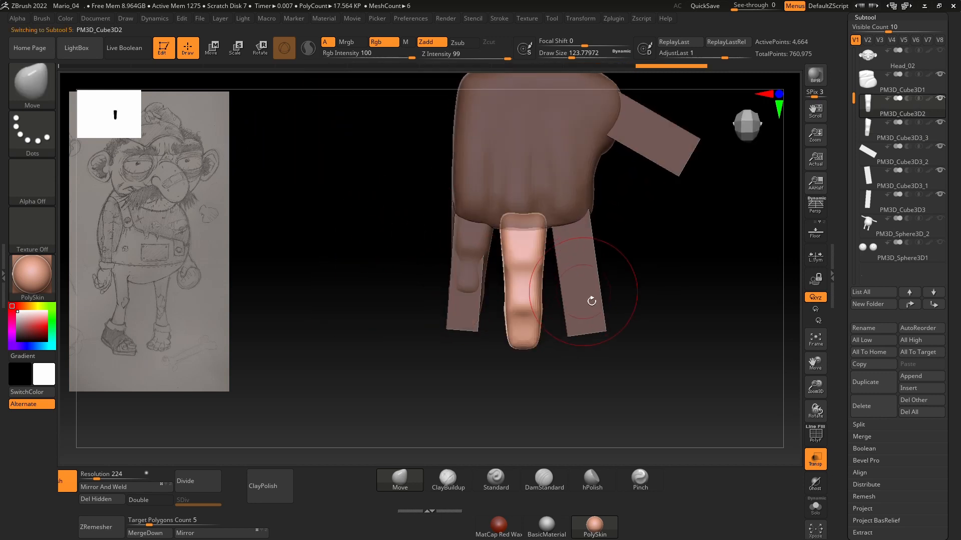
key(w)
click(864, 386)
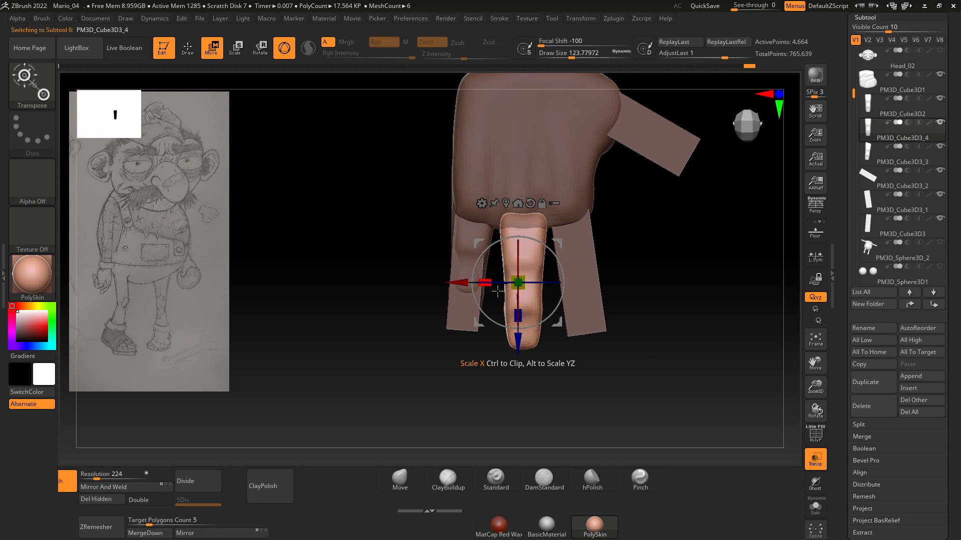
drag(466, 284, 513, 285)
key(ctrl+z)
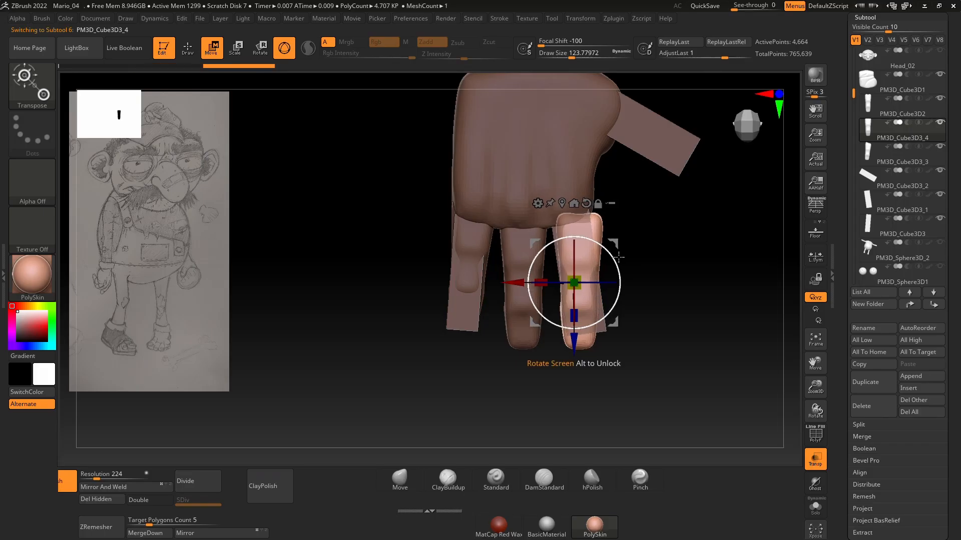
drag(619, 257, 614, 254)
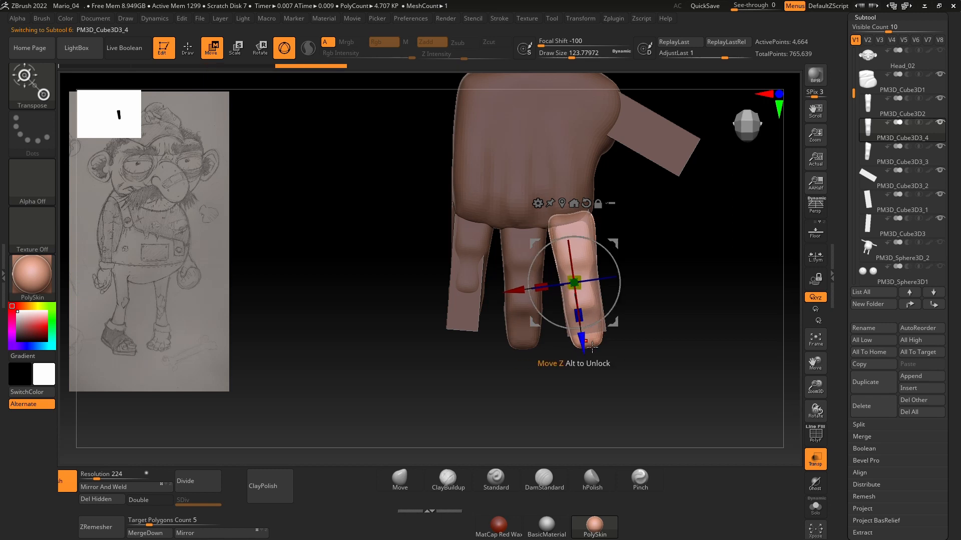
drag(592, 347, 578, 295)
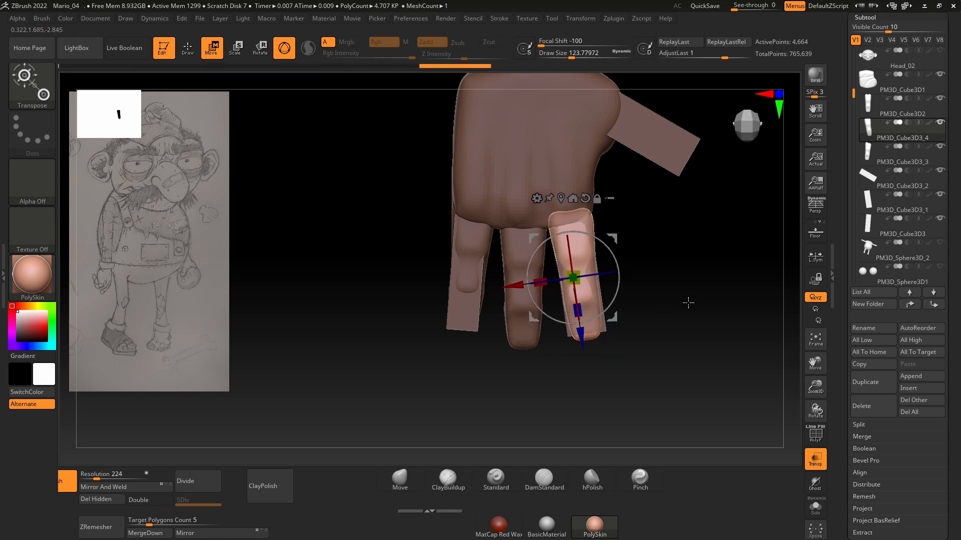
- Delete the placeholder blocks overlapping the outer finger and the index finger
mouse_move(690, 301)
mouse_down()
mouse_move(674, 305)
mouse_move(695, 313)
mouse_up()
key(q)
mouse_move(670, 237)
mouse_down()
mouse_move(626, 238)
mouse_move(597, 222)
mouse_move(682, 251)
mouse_move(682, 238)
mouse_move(675, 328)
mouse_move(620, 323)
mouse_move(639, 397)
mouse_move(607, 369)
mouse_move(575, 307)
mouse_move(642, 370)
mouse_move(615, 385)
mouse_up()
alt+click(600, 376)
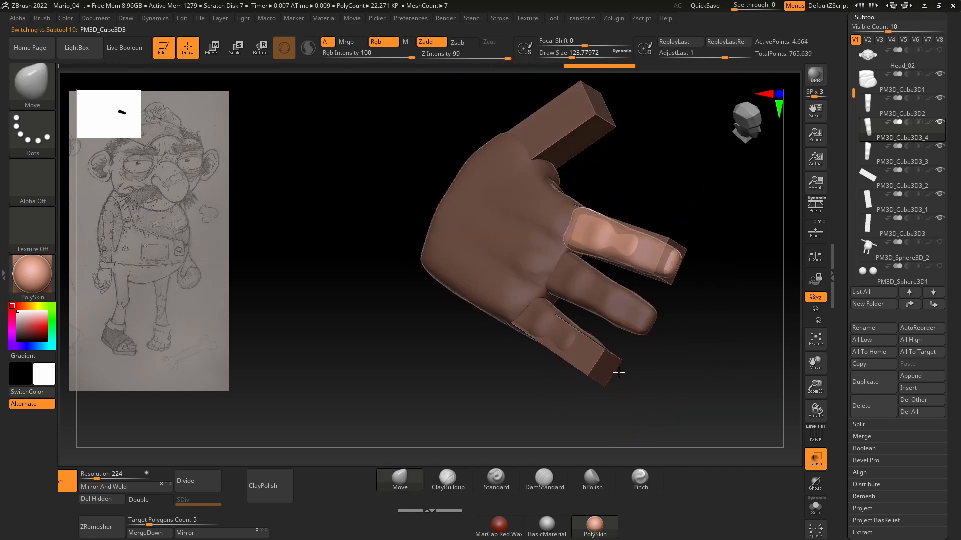
click(871, 409)
click(784, 428)
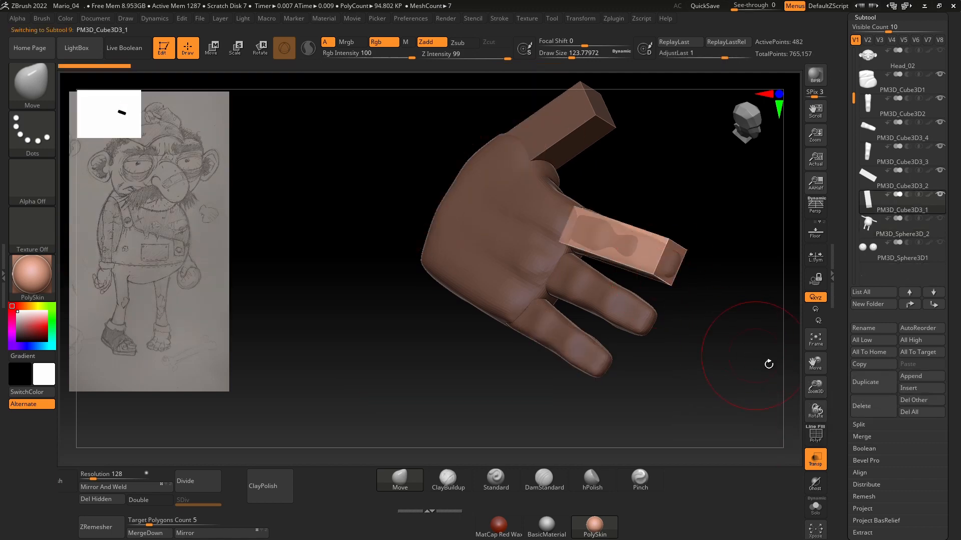
click(871, 406)
click(782, 425)
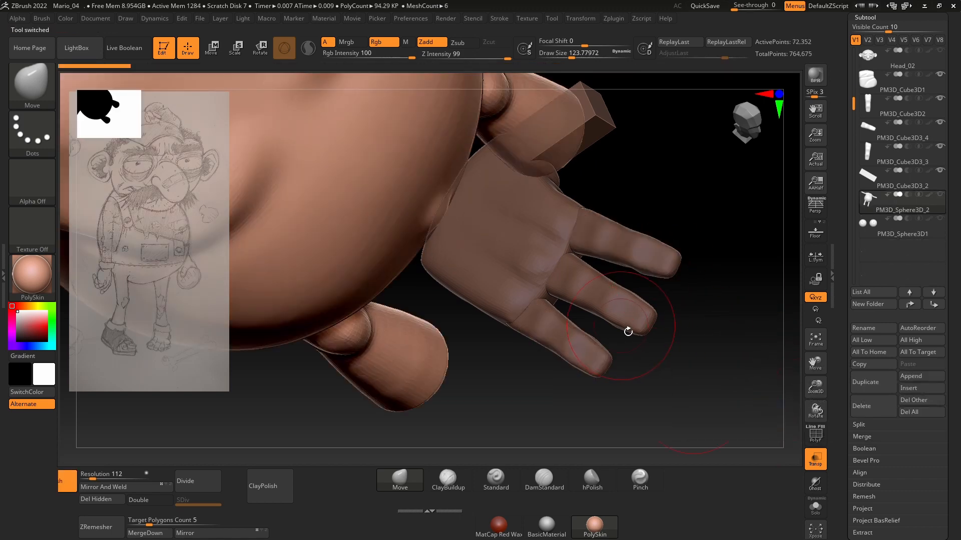
- Select the middle finger, turn off transparency and view the hand from the side
drag(720, 376, 838, 454)
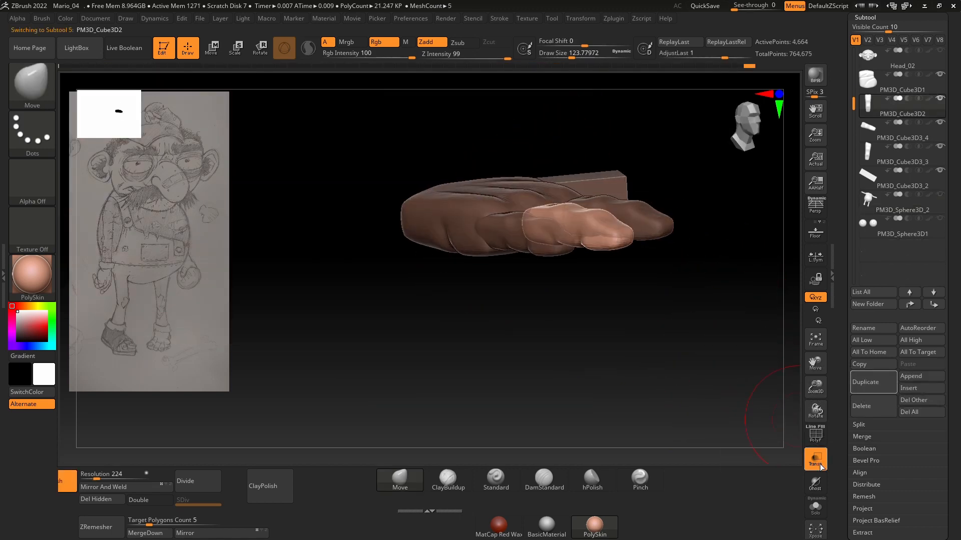
click(820, 467)
mouse_move(655, 330)
mouse_down()
mouse_move(644, 310)
mouse_move(644, 392)
mouse_move(716, 345)
mouse_move(692, 336)
mouse_move(671, 356)
mouse_move(693, 342)
mouse_move(615, 339)
mouse_move(707, 343)
mouse_move(678, 350)
mouse_move(689, 395)
mouse_move(684, 332)
mouse_move(618, 244)
mouse_up()
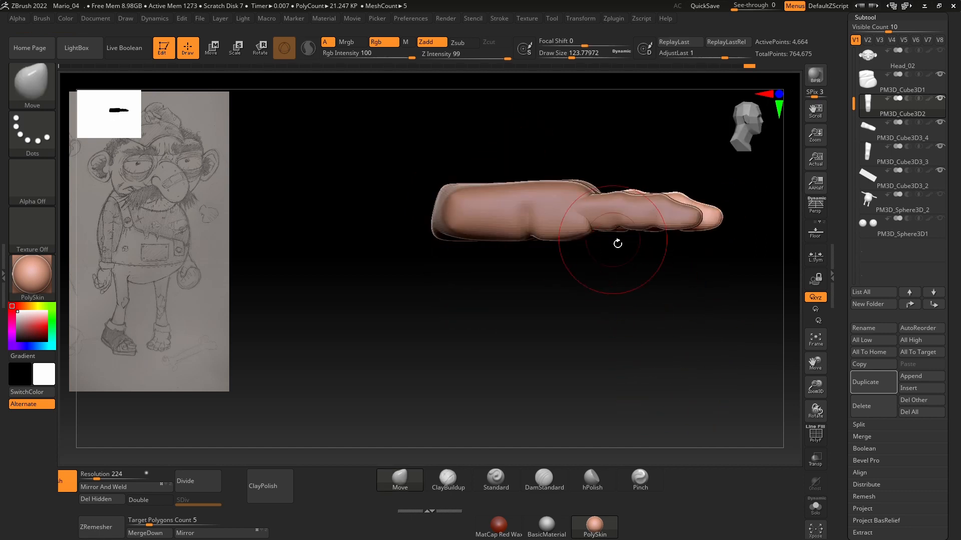
- Select the outer finger, shift its transform pivot to the finger's base, and tilt the finger slightly downward in side view
alt+click(613, 220)
drag(639, 281, 641, 360)
key(w)
drag(707, 357, 710, 292)
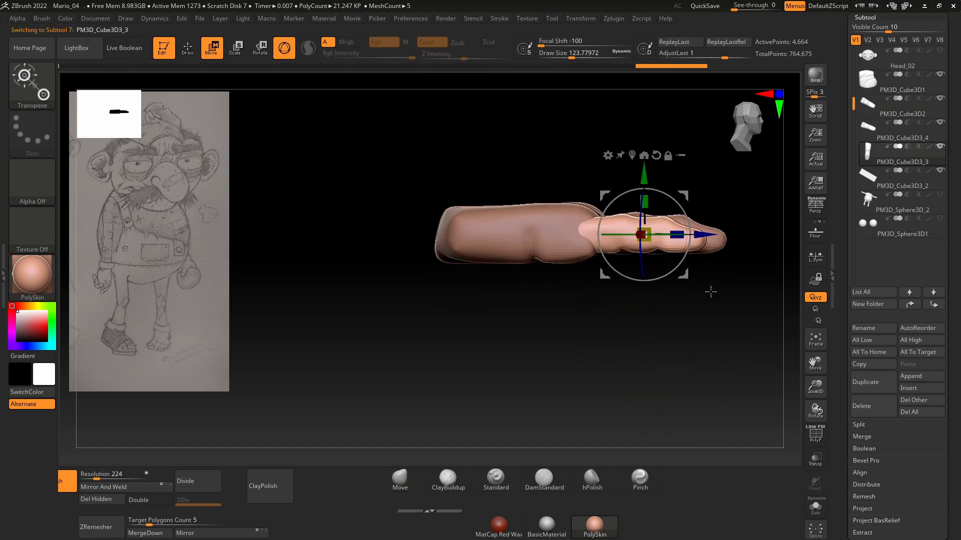
drag(715, 241, 651, 233)
drag(676, 200, 656, 216)
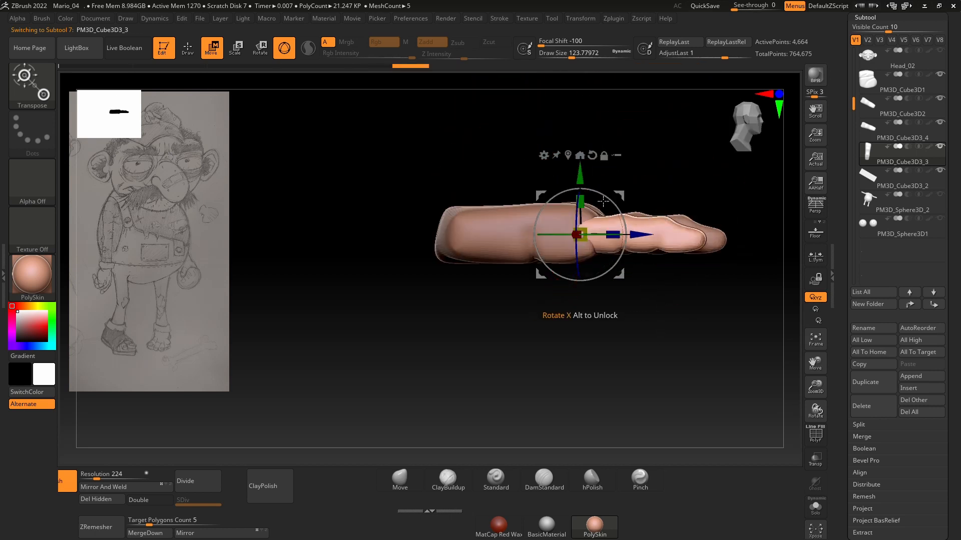
drag(603, 201, 608, 202)
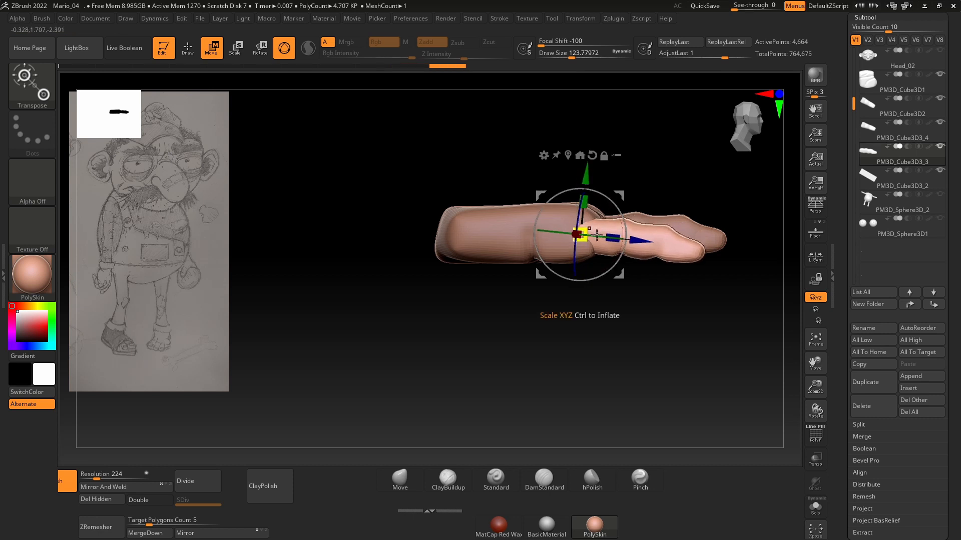
drag(690, 344, 613, 372)
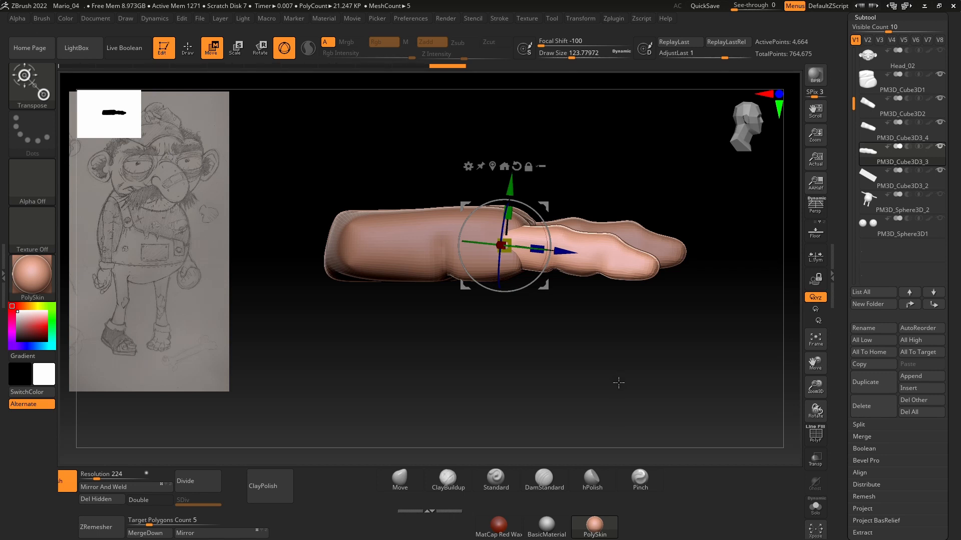
mouse_move(637, 370)
mouse_down()
mouse_move(611, 373)
mouse_move(665, 359)
mouse_move(622, 388)
mouse_move(632, 325)
mouse_move(645, 345)
mouse_move(639, 355)
mouse_move(650, 369)
mouse_move(654, 361)
mouse_up()
- Select the middle finger, relocate its transform pivot to the base at the palm, and rotate the finger slightly in side view
key(q)
key(e)
key(q)
alt+click(645, 245)
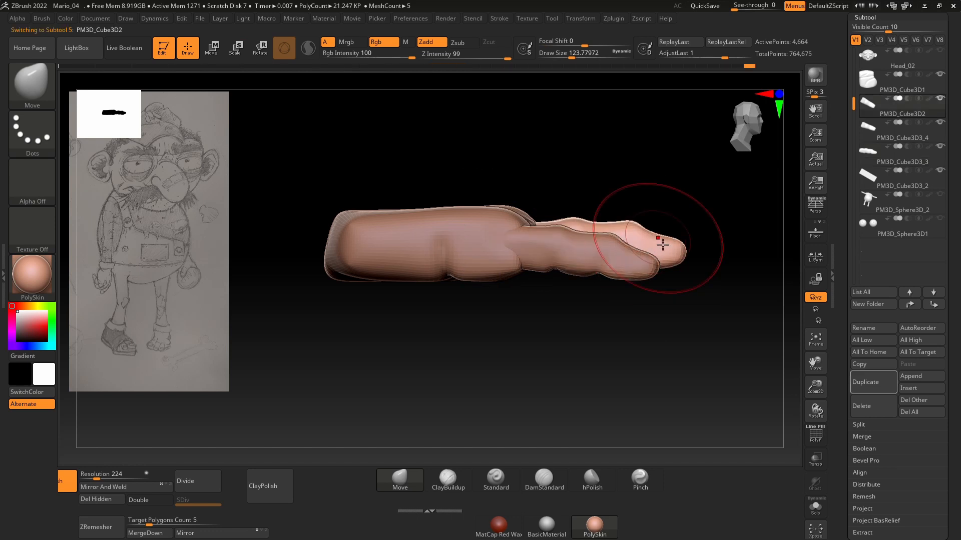
key(w)
shift+drag(662, 228, 691, 319)
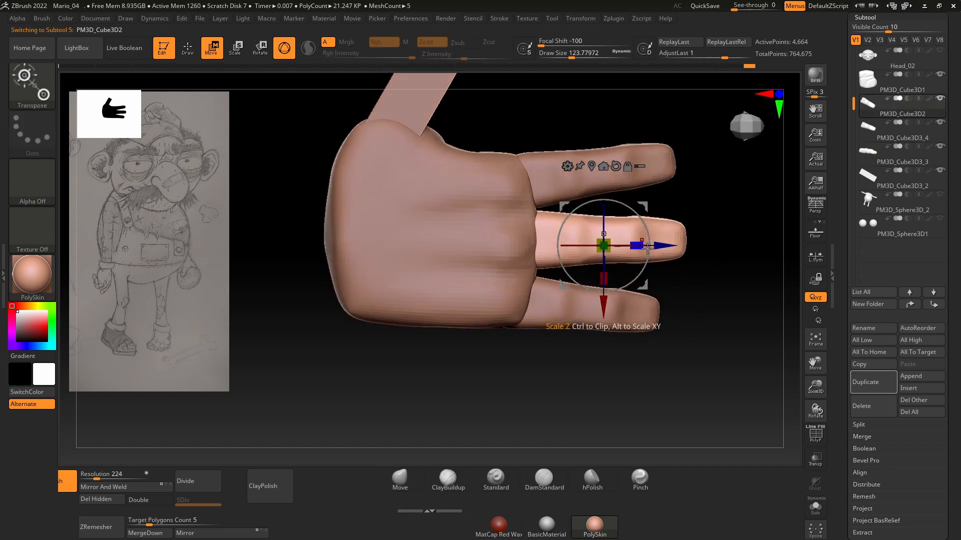
alt+drag(674, 249, 590, 244)
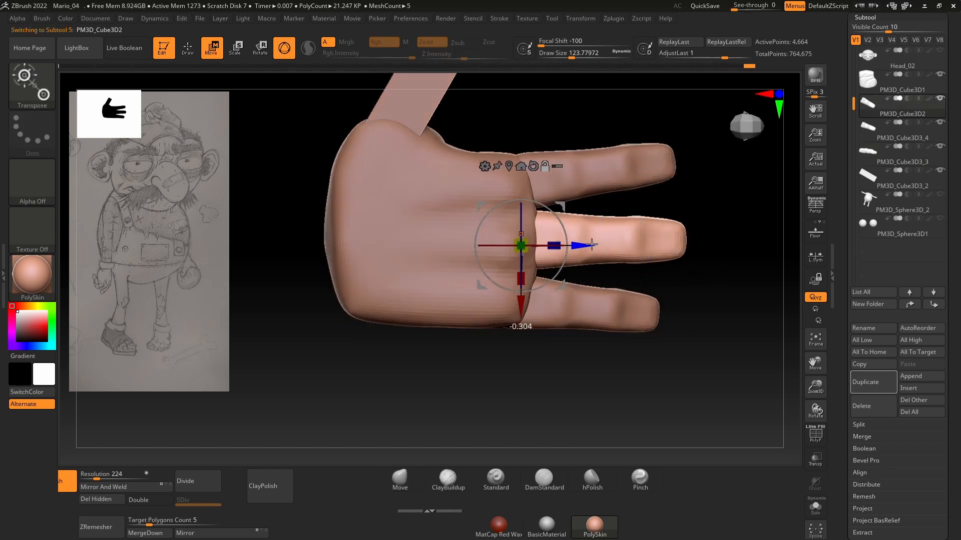
click(548, 170)
shift+drag(704, 318, 695, 225)
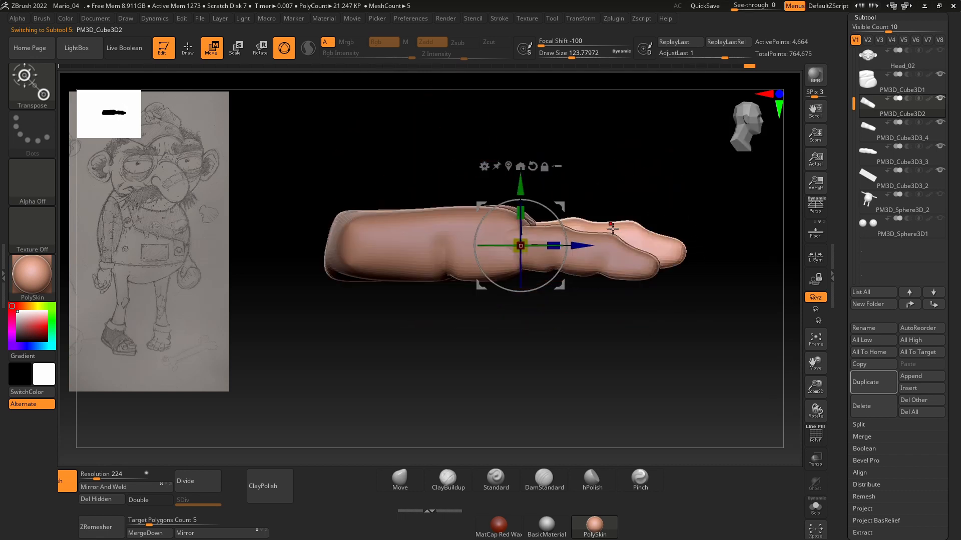
drag(553, 212, 556, 215)
shift+drag(713, 205, 645, 228)
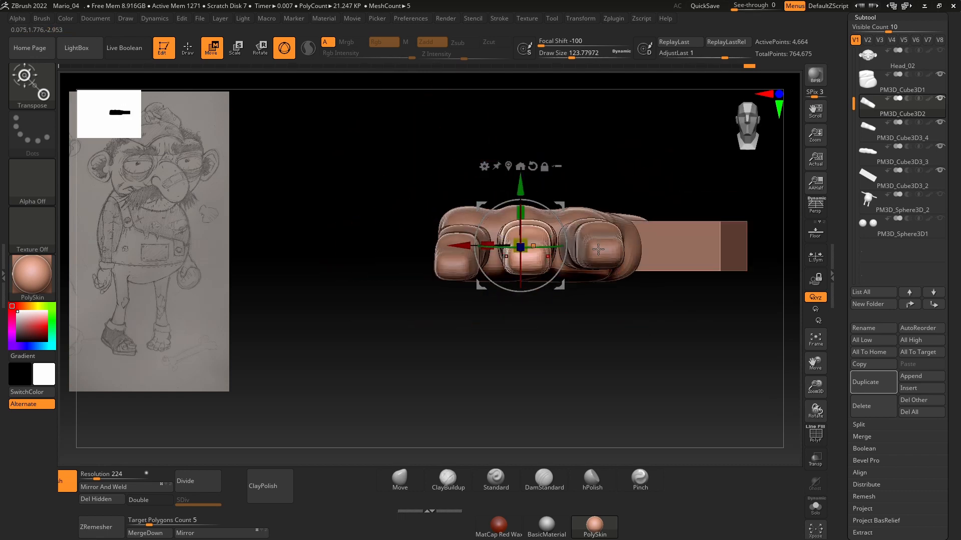
- Reshape the palm's knuckle ridge above the fingers with the Move brush, using draw sizes of about 234 and 46
key(q)
alt+click(475, 216)
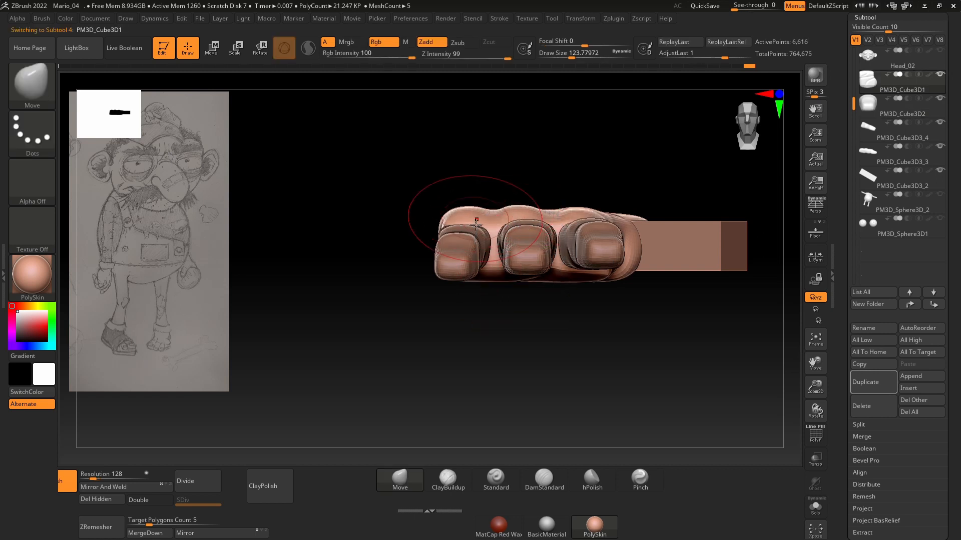
key(space)
drag(463, 216, 521, 218)
key(space)
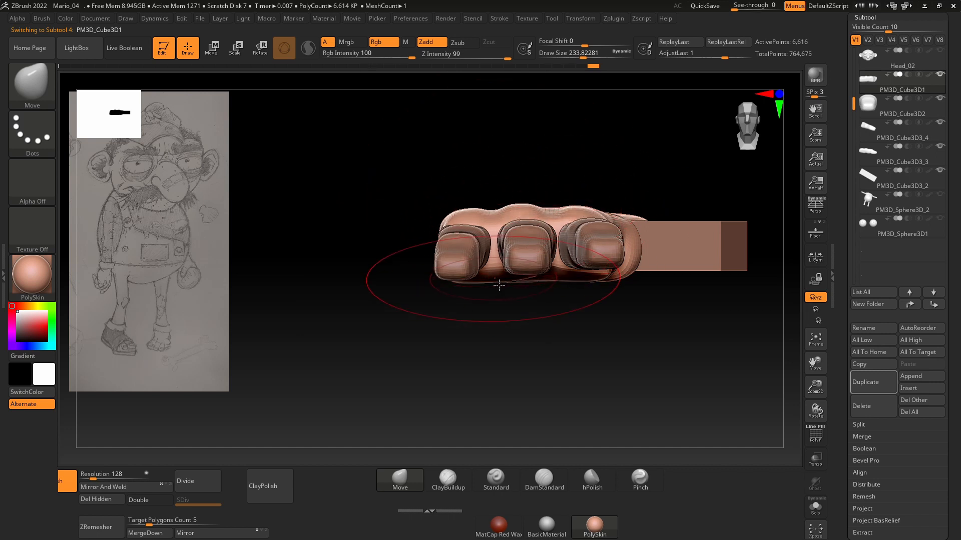
key(space)
drag(492, 214, 469, 214)
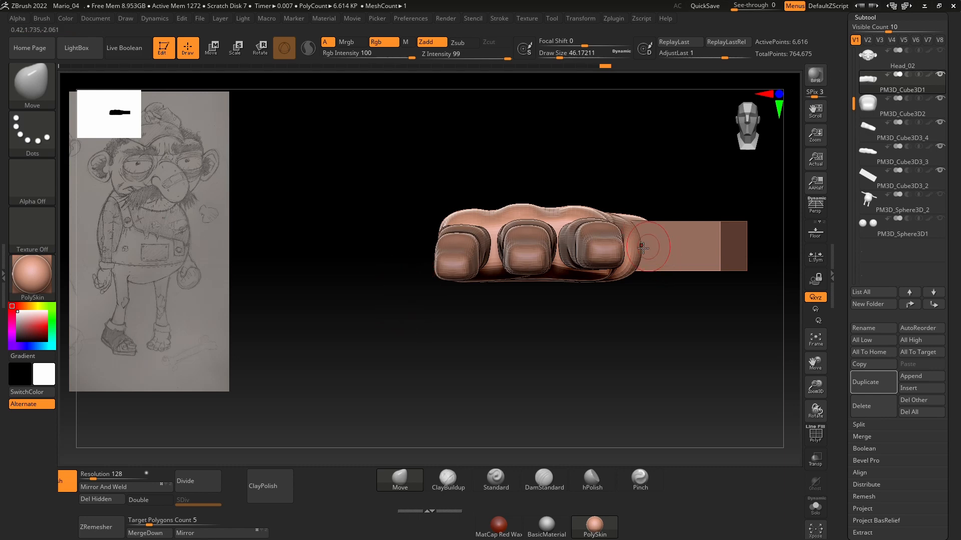
drag(515, 304, 416, 276)
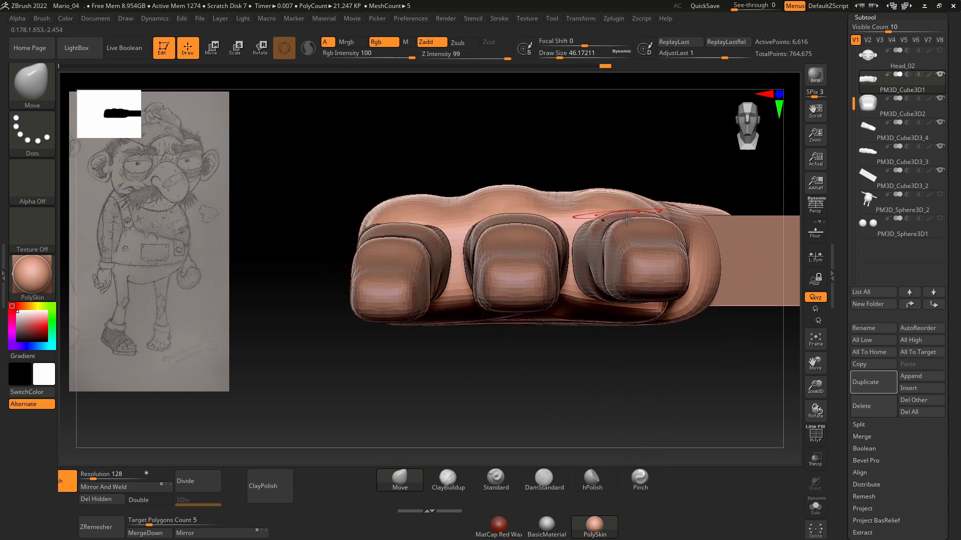
ctrl+right_drag(626, 219, 530, 180)
- Refine the palm's side profile where it meets the fingers with the Move brush at draw sizes between about 228 and 116
mouse_move(570, 170)
mouse_down()
mouse_move(659, 281)
mouse_move(639, 298)
mouse_move(572, 290)
mouse_up()
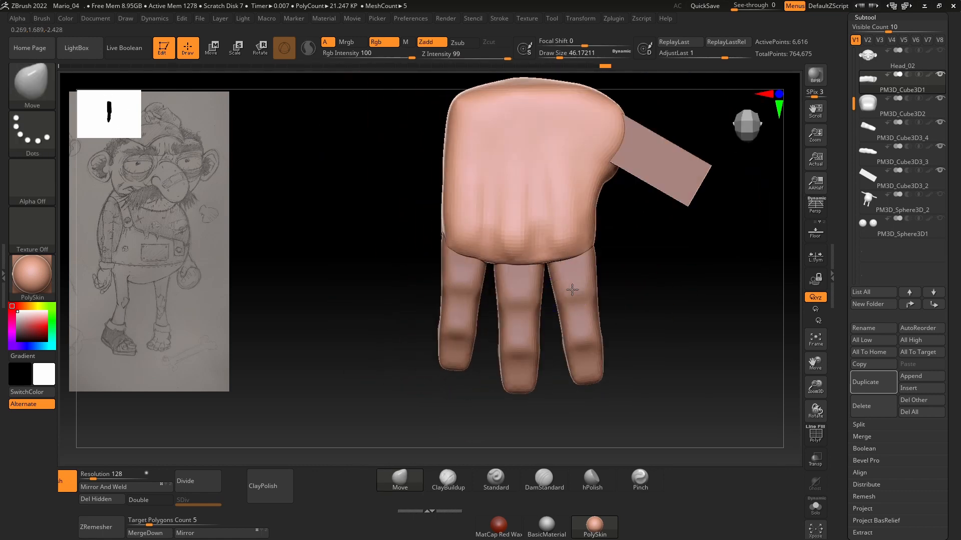
key(space)
drag(516, 275, 527, 275)
shift+drag(386, 368, 440, 350)
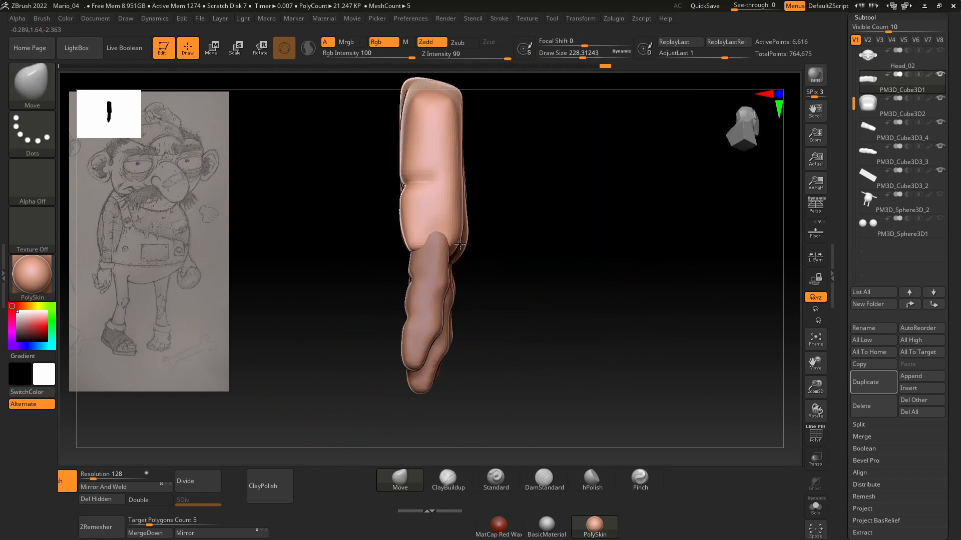
key(space)
mouse_move(409, 236)
mouse_down()
mouse_move(400, 235)
mouse_move(409, 235)
mouse_up()
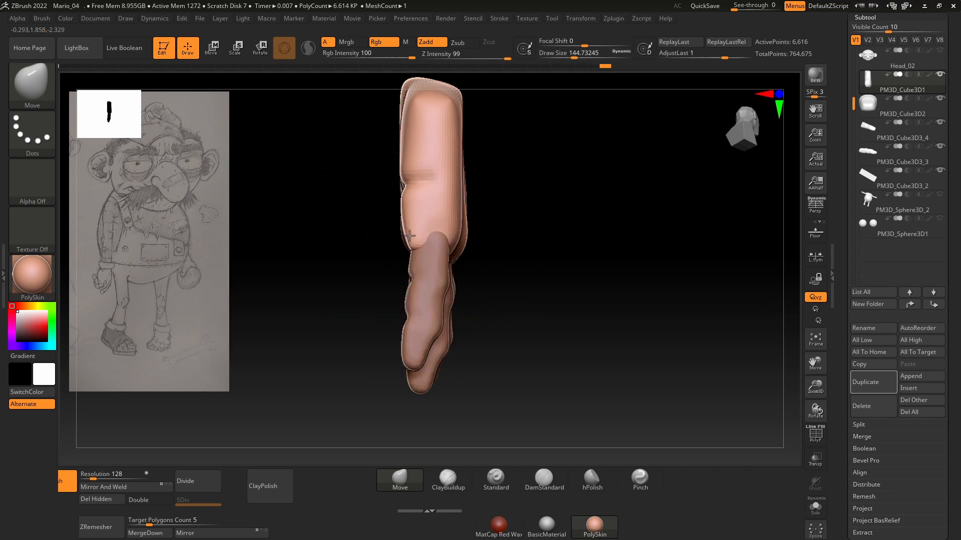
mouse_move(523, 229)
mouse_down()
mouse_move(600, 238)
mouse_move(629, 229)
mouse_up()
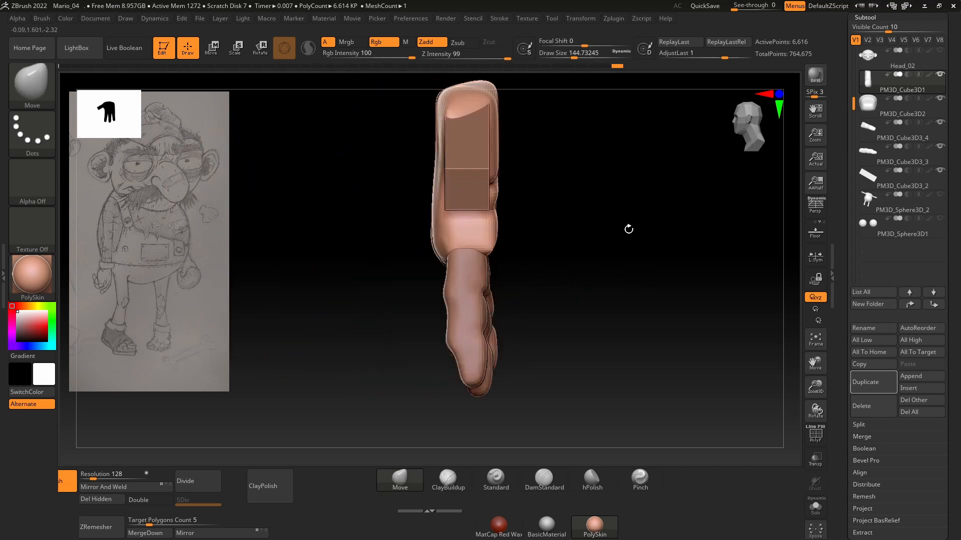
key(space)
drag(560, 219, 565, 221)
- Adjust the palm's lower edge around the finger bases with the Move brush at draw sizes of about 87 and 158
mouse_move(494, 255)
mouse_down()
mouse_move(467, 252)
mouse_move(611, 224)
mouse_up()
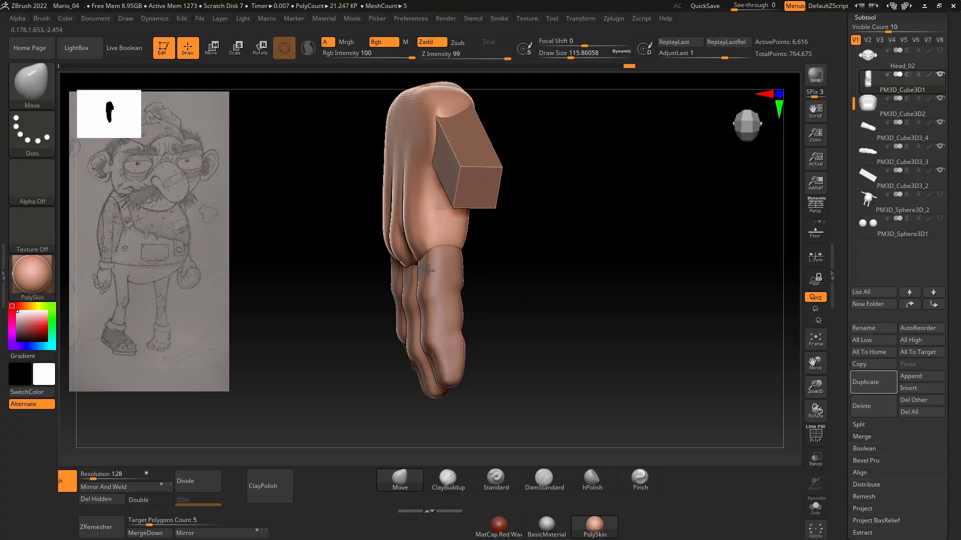
mouse_move(428, 271)
mouse_down()
mouse_move(562, 268)
mouse_move(414, 271)
mouse_up()
key(space)
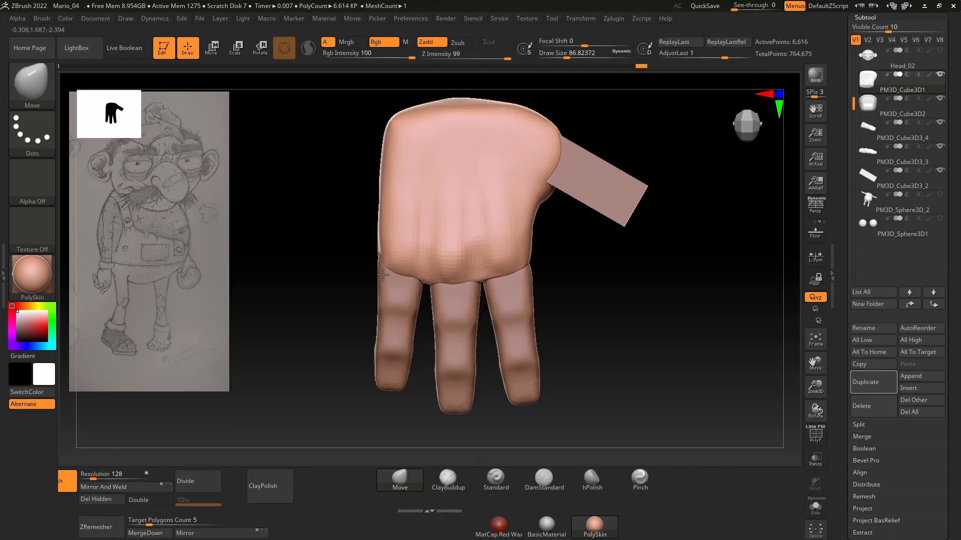
drag(383, 275, 391, 272)
key(space)
mouse_move(516, 283)
mouse_down()
mouse_move(559, 278)
mouse_move(509, 295)
mouse_up()
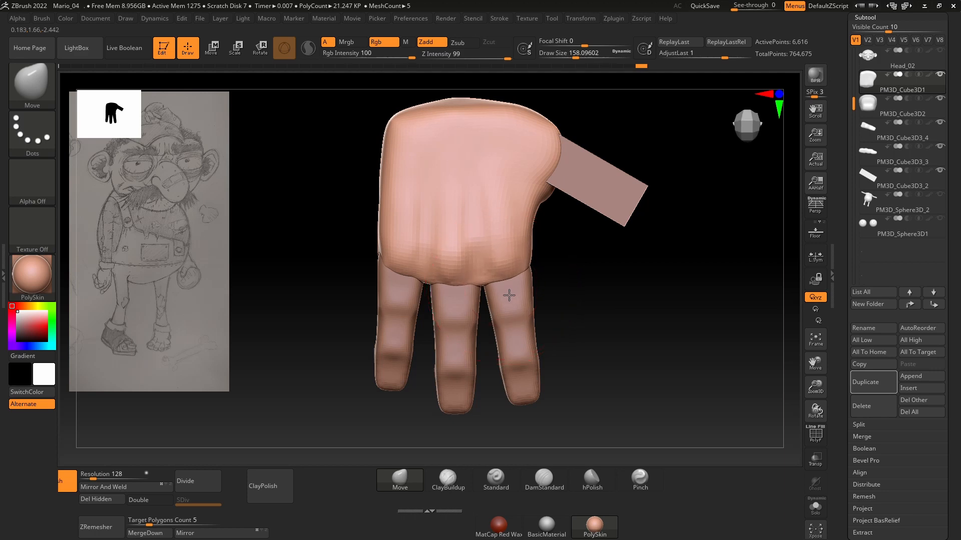
drag(565, 305, 686, 313)
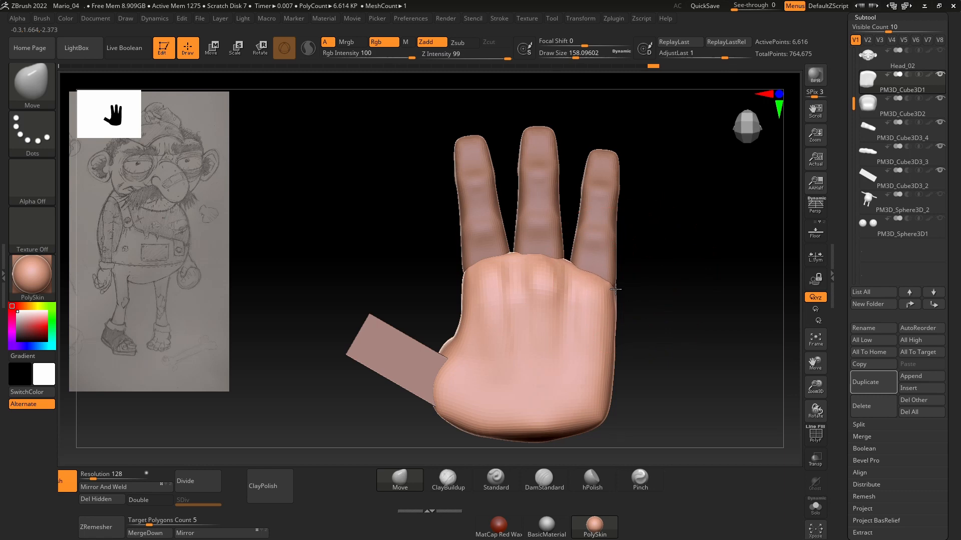
- Select the outer finger, nudge it along its length into the palm, and view the palm side of the hand
alt+click(615, 286)
key(w)
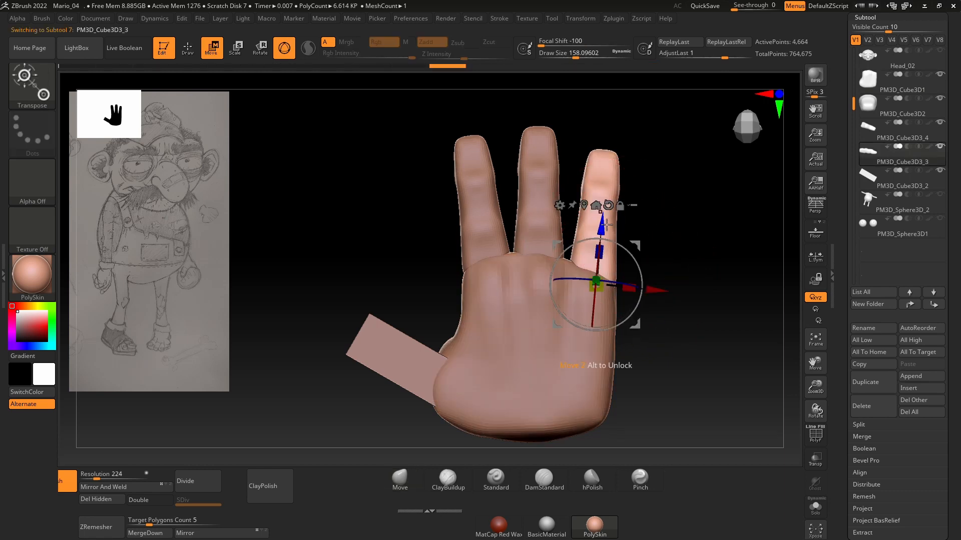
mouse_move(609, 234)
mouse_down()
mouse_move(607, 242)
mouse_move(650, 247)
mouse_move(483, 264)
mouse_move(411, 253)
mouse_move(654, 246)
mouse_move(450, 243)
mouse_up()
key(q)
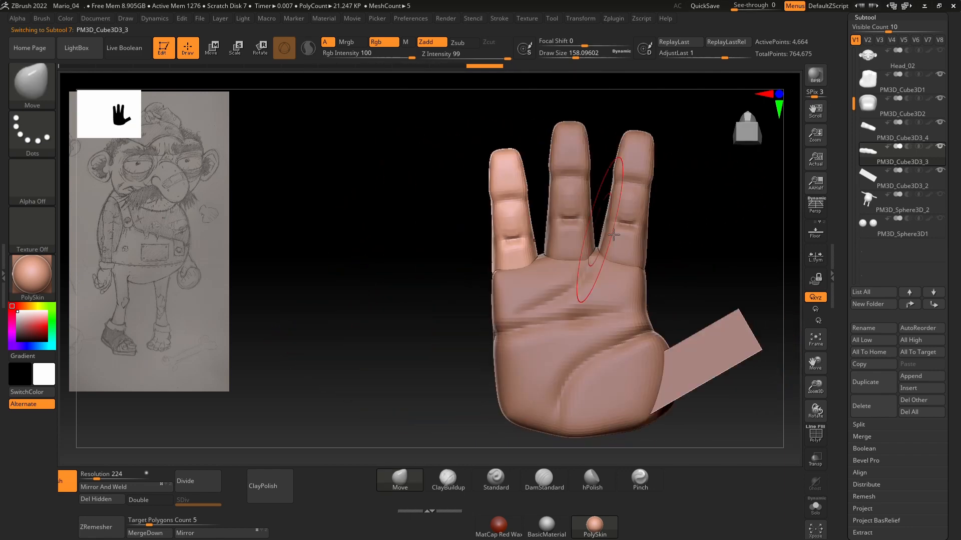
alt+drag(661, 233, 585, 219)
alt+drag(654, 239, 626, 217)
mouse_move(654, 234)
mouse_down()
mouse_move(564, 252)
mouse_move(641, 244)
mouse_up()
- Duplicate the middle finger and move the copy sideways past the index finger toward the thumb's placeholder block
alt+click(621, 337)
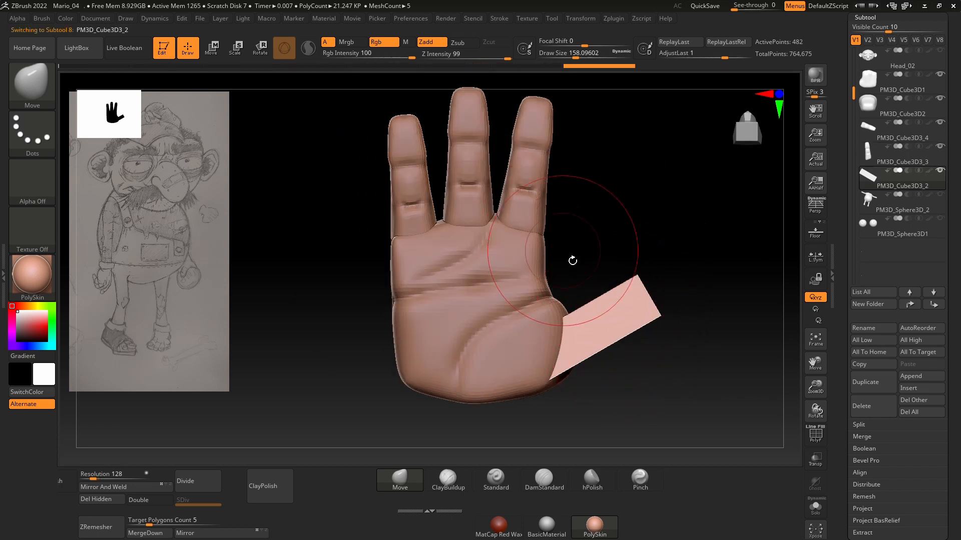
mouse_move(646, 216)
mouse_down()
mouse_move(619, 219)
mouse_move(639, 221)
mouse_up()
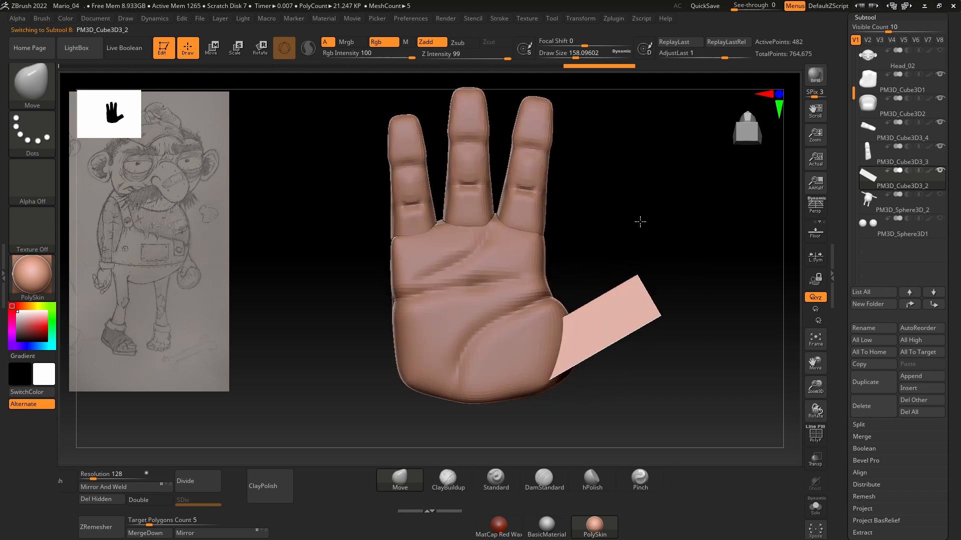
alt+click(465, 201)
key(w)
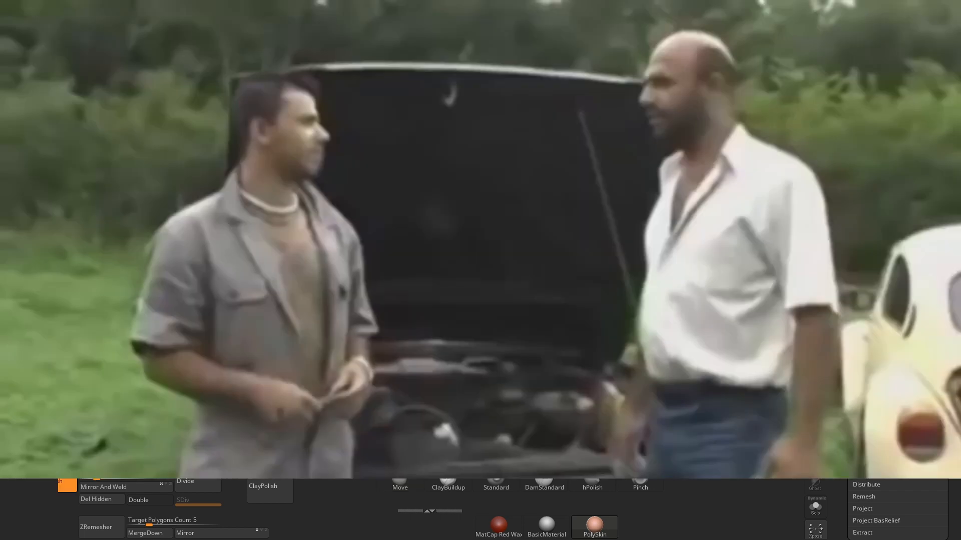
ctrl+drag(413, 239, 575, 254)
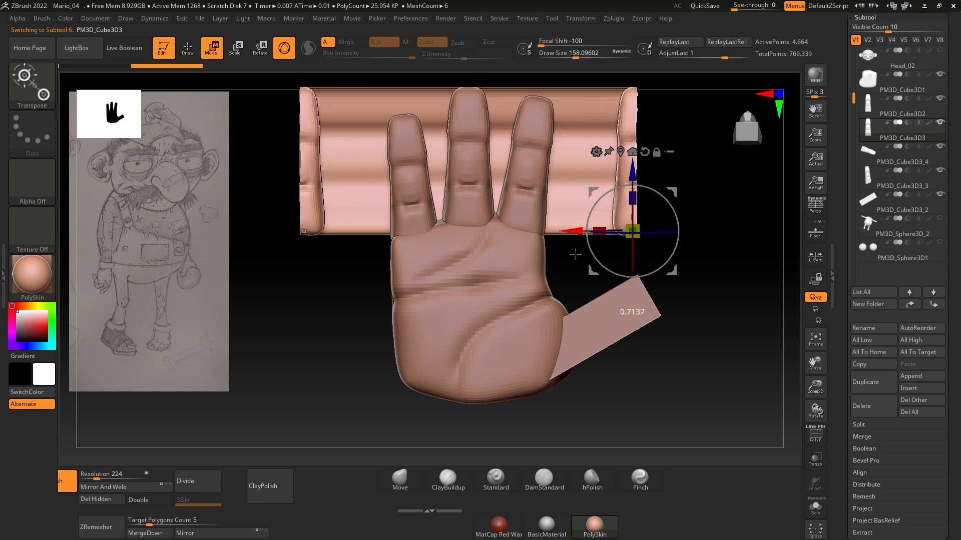
key(ctrl+z)
drag(408, 235, 572, 235)
- Rotate the finger copy by -55 degrees and move it onto the thumb's placeholder block
drag(623, 198, 670, 347)
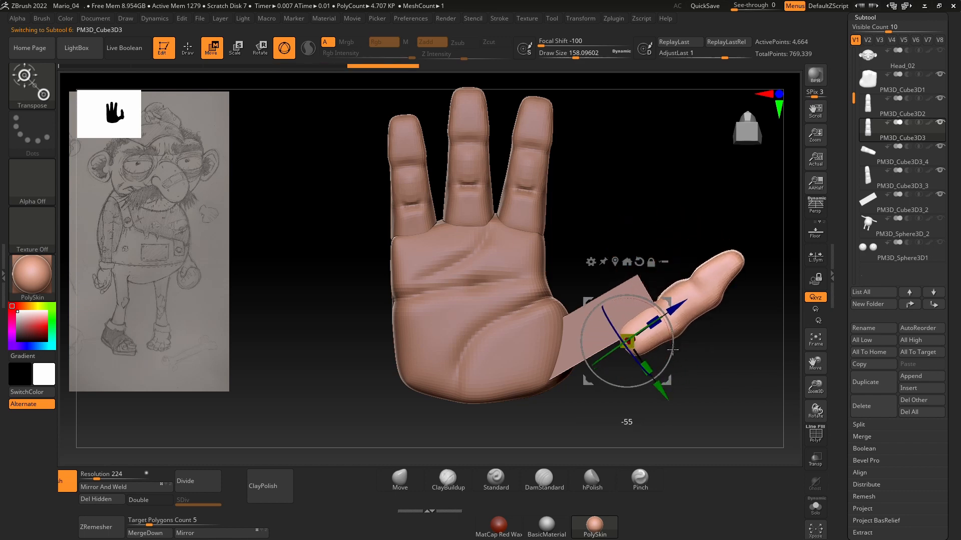
drag(676, 315, 586, 368)
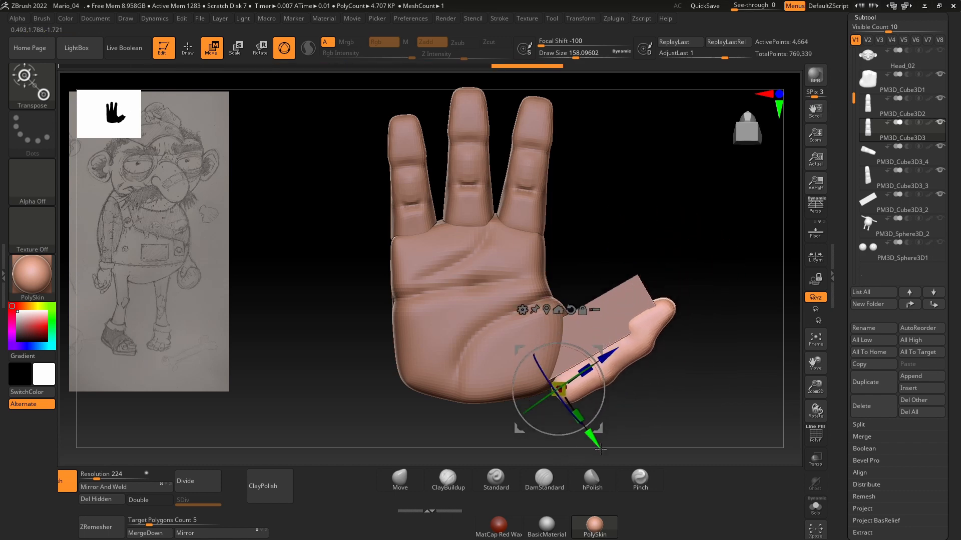
drag(600, 449, 584, 425)
- Turn on transparency and, from the back of the hand, shift and rotate the thumb copy to align with its placeholder block
drag(710, 384, 644, 383)
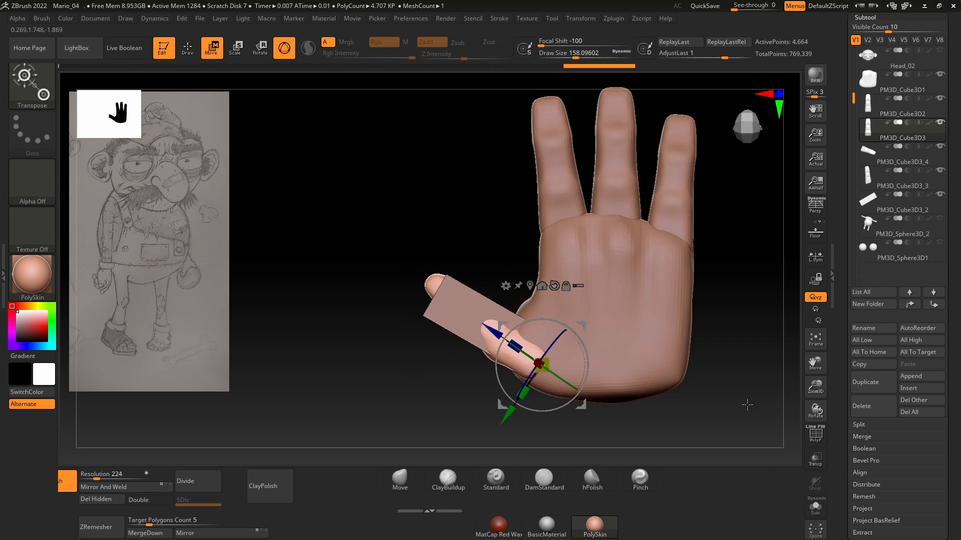
alt+drag(747, 405, 743, 378)
drag(488, 306, 496, 311)
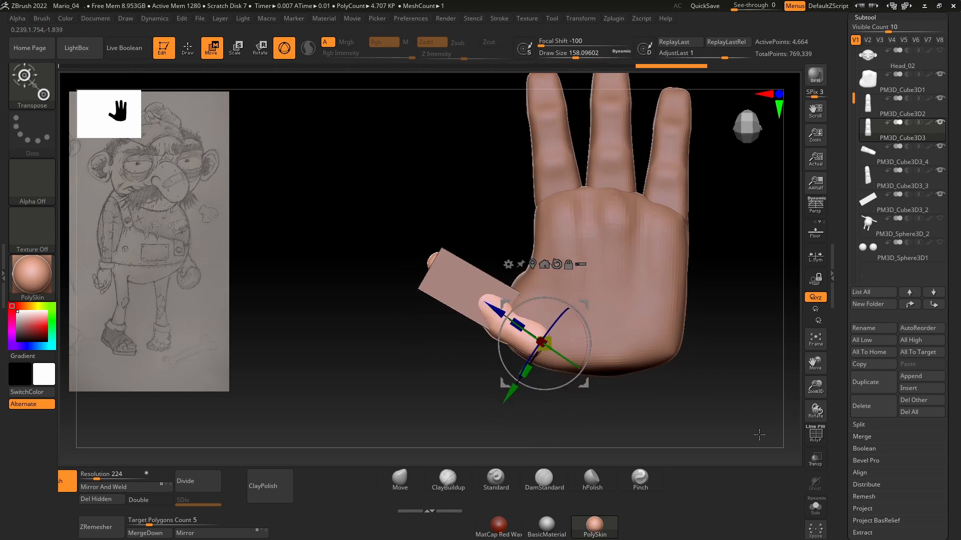
click(815, 459)
drag(511, 393, 514, 387)
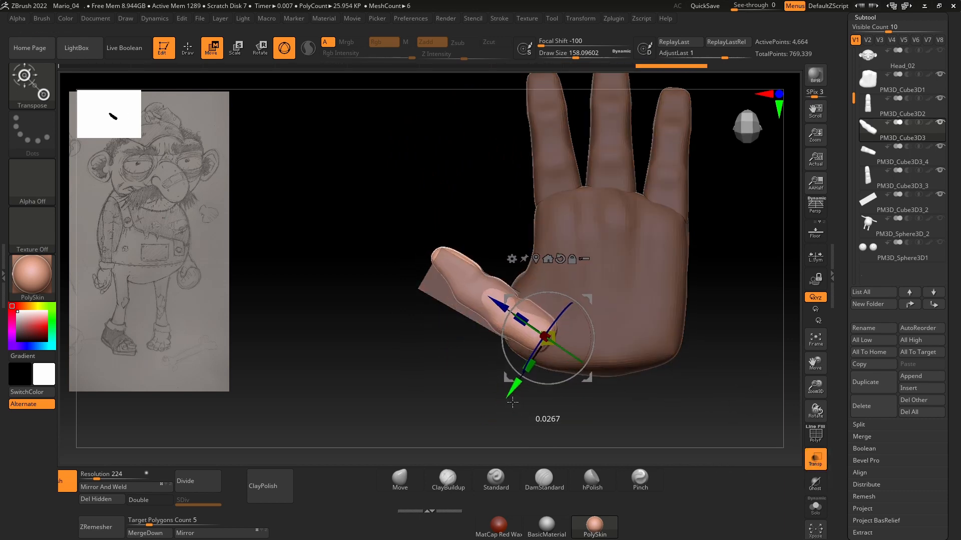
drag(574, 304, 571, 303)
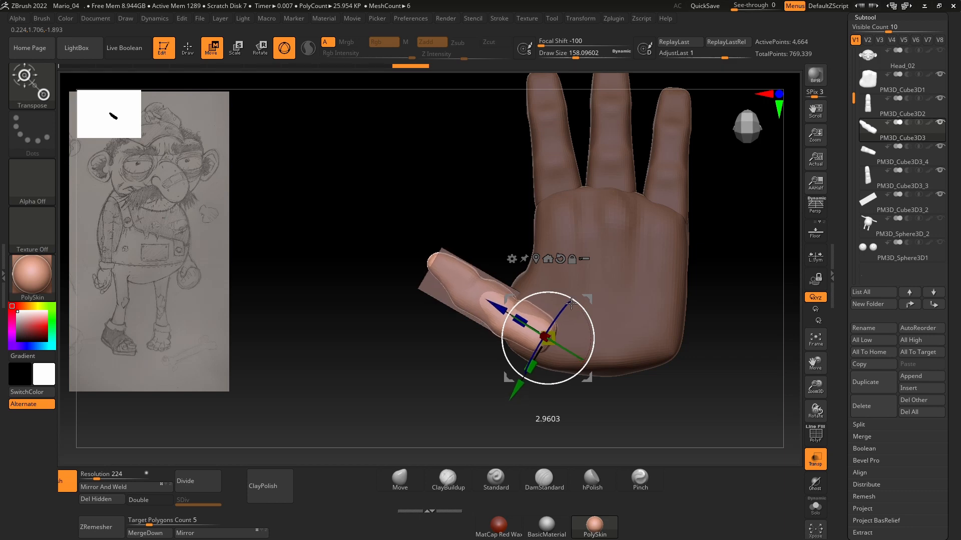
- Adjust the thumb copy's angle and position from the palm side to fit its placeholder block, and turn off transparency
shift+drag(434, 383, 493, 381)
drag(614, 337, 645, 215)
drag(577, 318, 586, 322)
drag(631, 281, 669, 299)
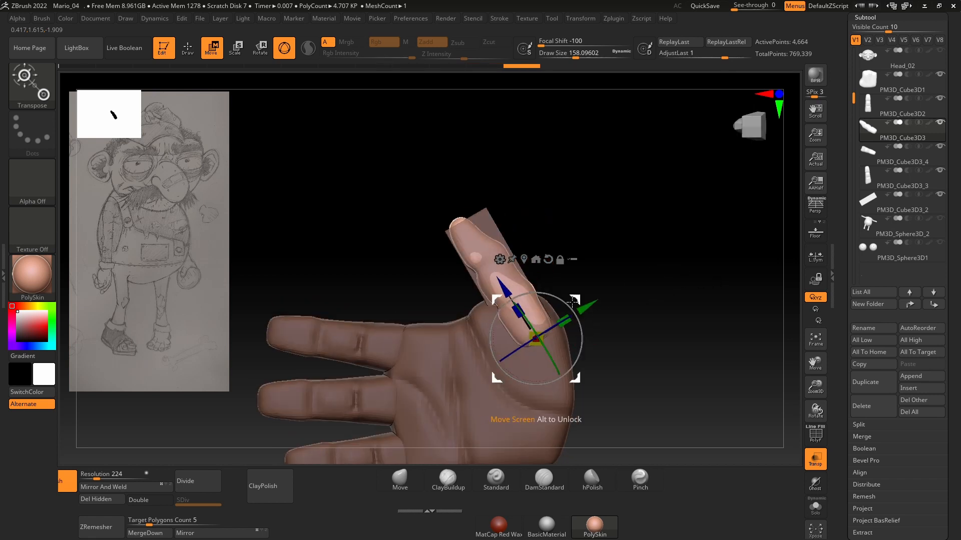
alt+drag(536, 239, 550, 221)
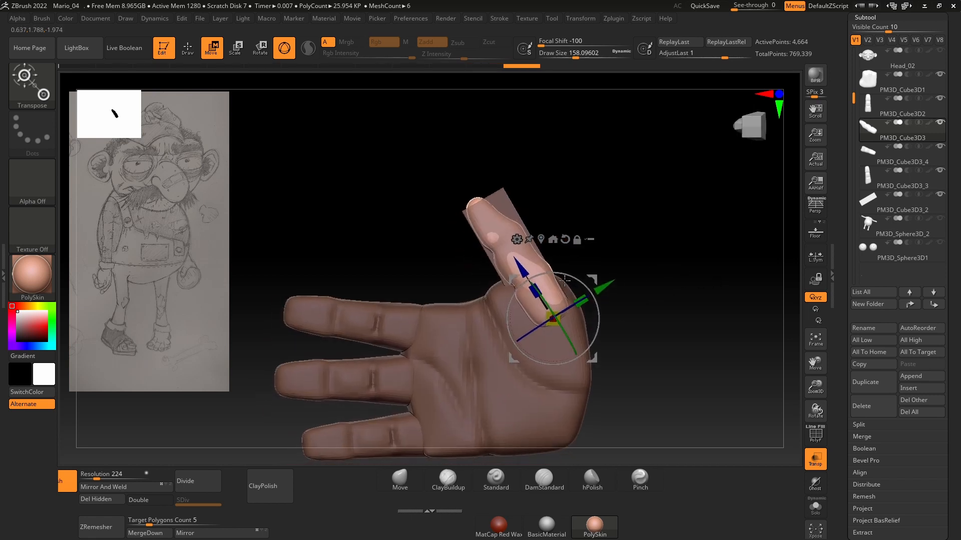
drag(610, 295, 578, 288)
click(812, 465)
drag(669, 283, 702, 352)
- Select the thumb's placeholder block and delete it
alt+click(506, 326)
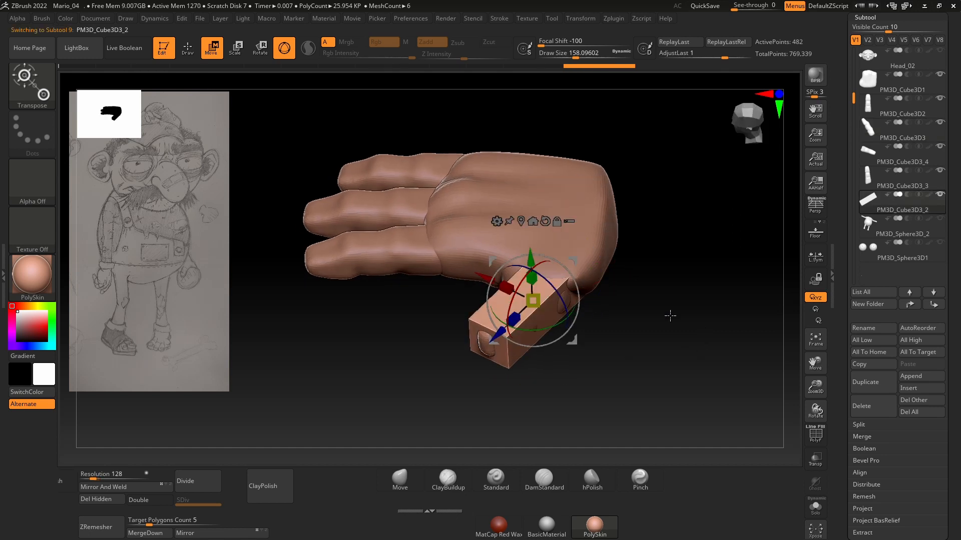
drag(671, 316, 687, 293)
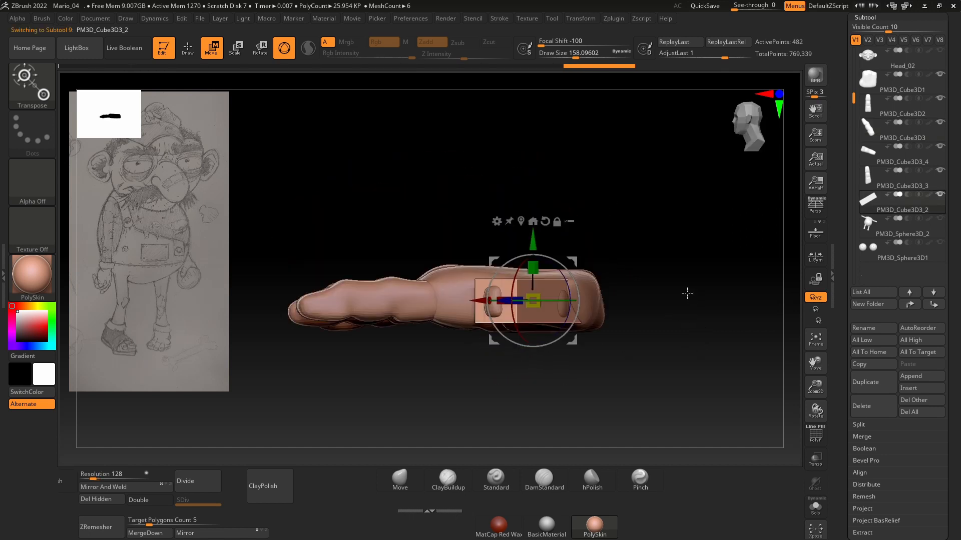
click(859, 424)
click(781, 428)
- Set the Move brush's draw size to about 116 and view the thumb end-on from the side of the hand
mouse_move(652, 337)
mouse_down()
mouse_move(600, 335)
mouse_move(615, 384)
mouse_up()
mouse_move(657, 348)
mouse_down()
mouse_move(659, 310)
mouse_move(643, 346)
mouse_up()
key(space)
drag(555, 290, 565, 369)
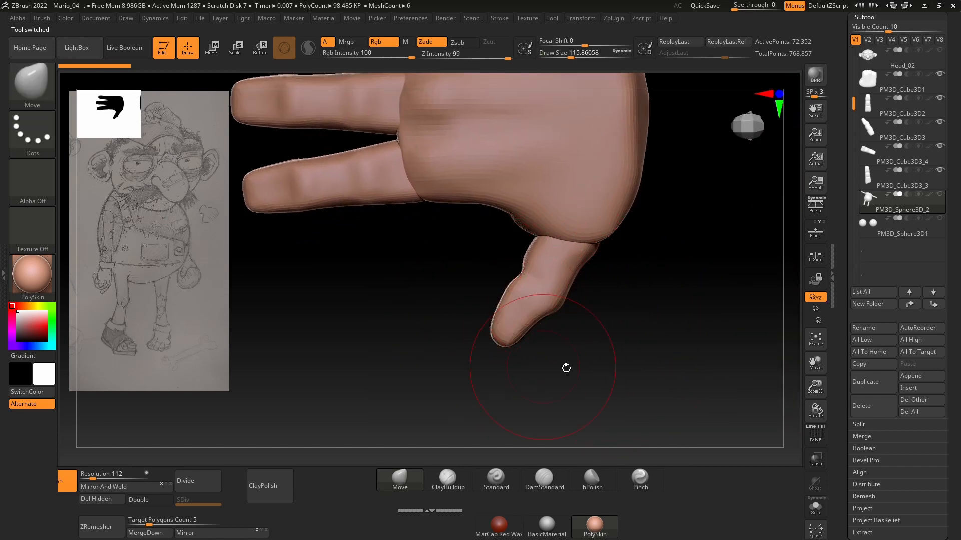
alt+drag(378, 269, 443, 317)
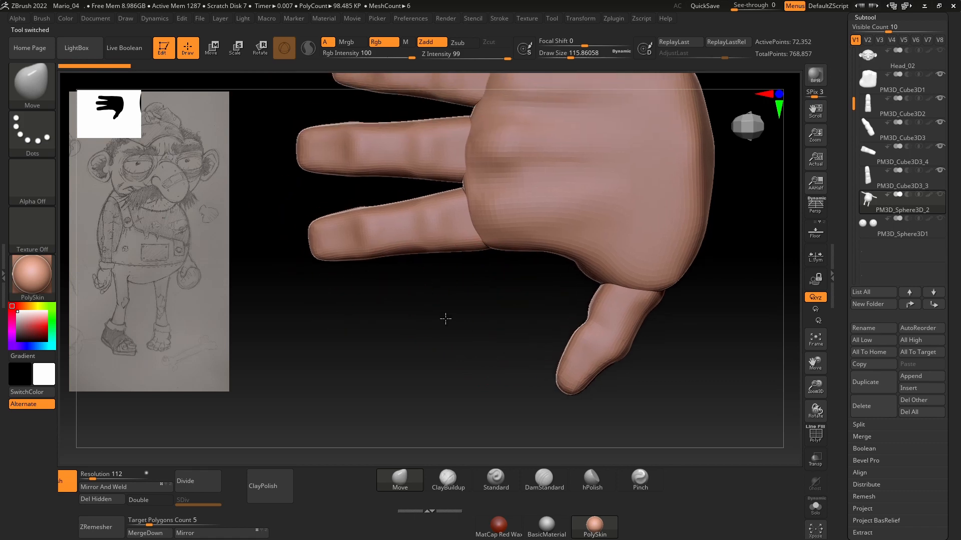
alt+drag(517, 323, 490, 325)
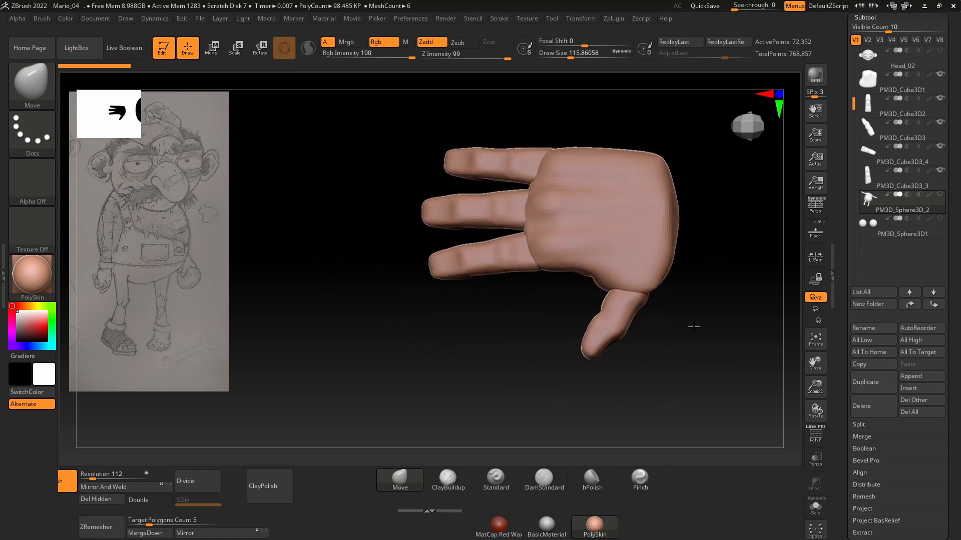
drag(692, 328, 679, 354)
drag(496, 300, 498, 193)
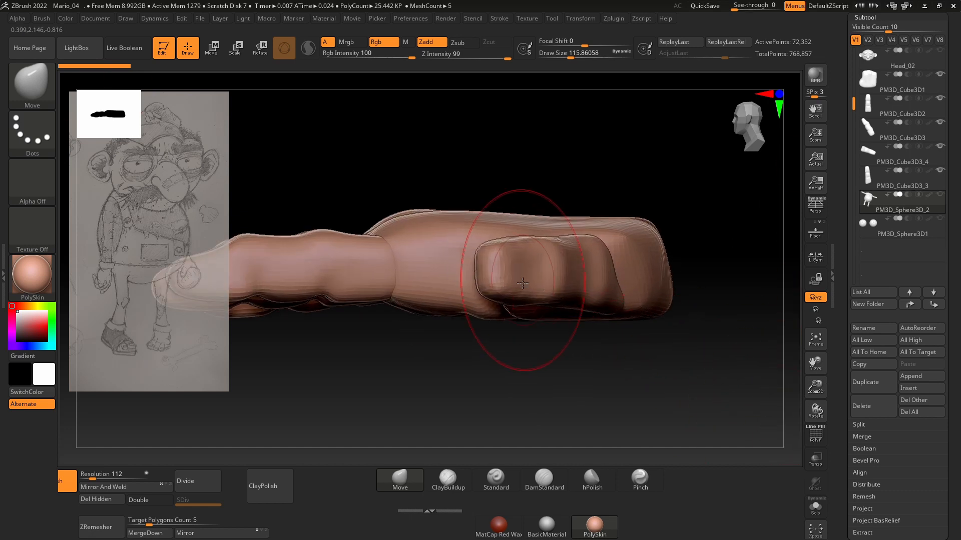
- Select the thumb and roll it around its length by about -41 degrees
alt+click(637, 319)
key(e)
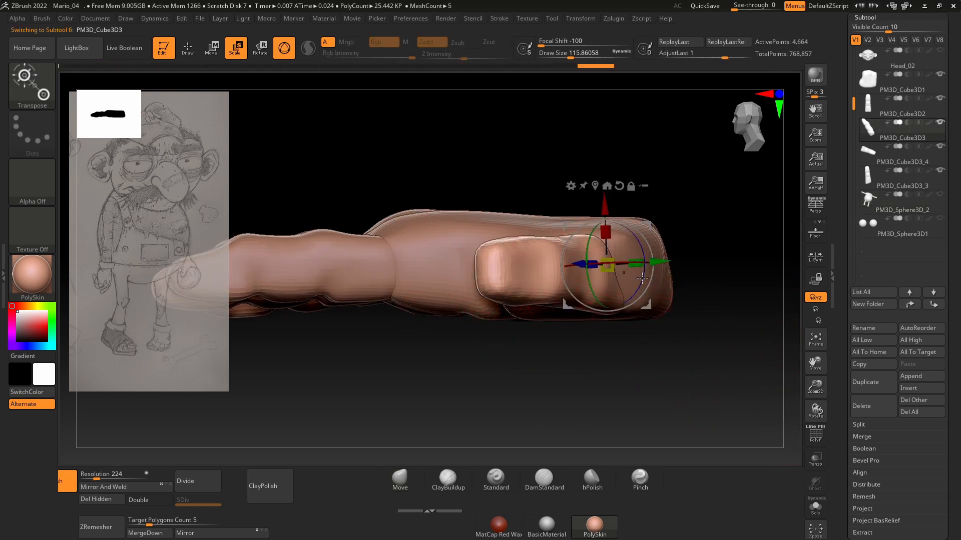
drag(647, 257, 631, 235)
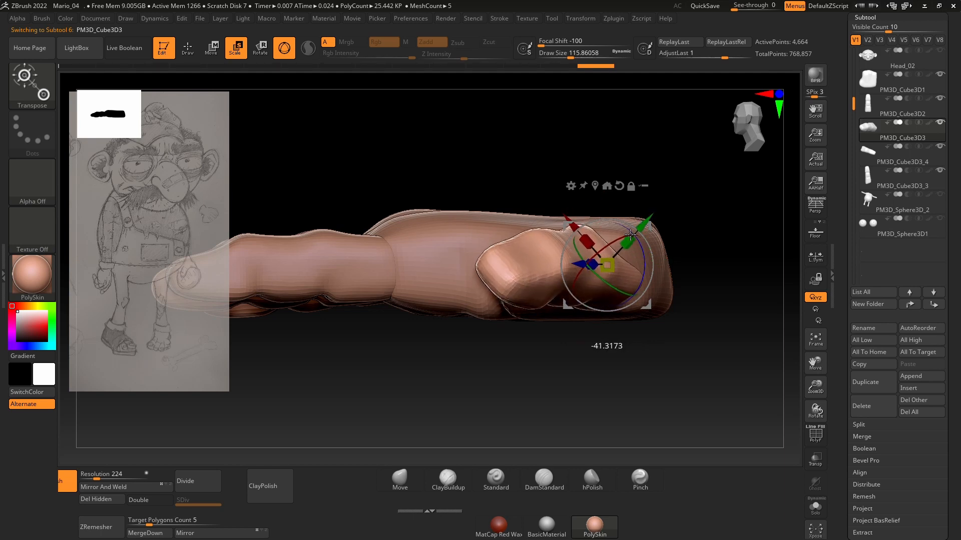
drag(630, 233, 626, 230)
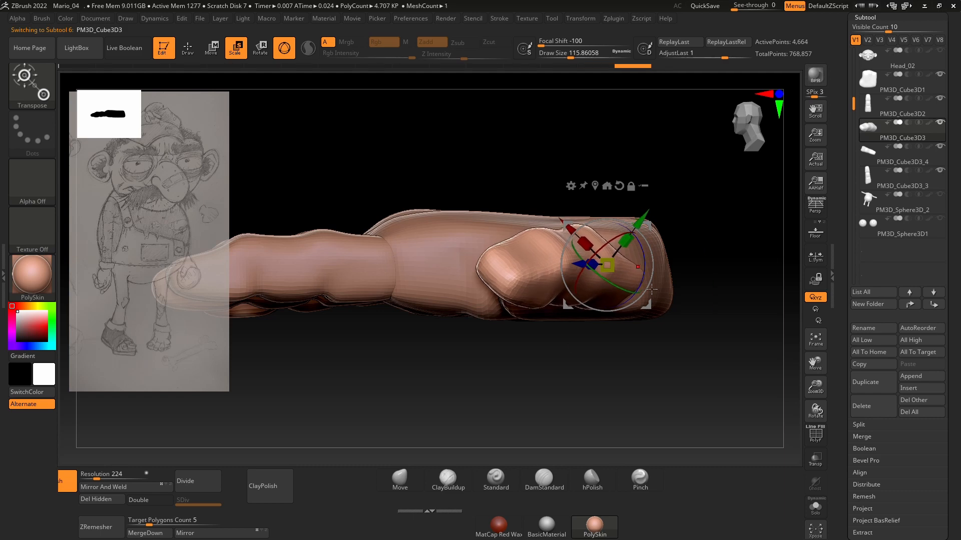
shift+drag(608, 379, 625, 359)
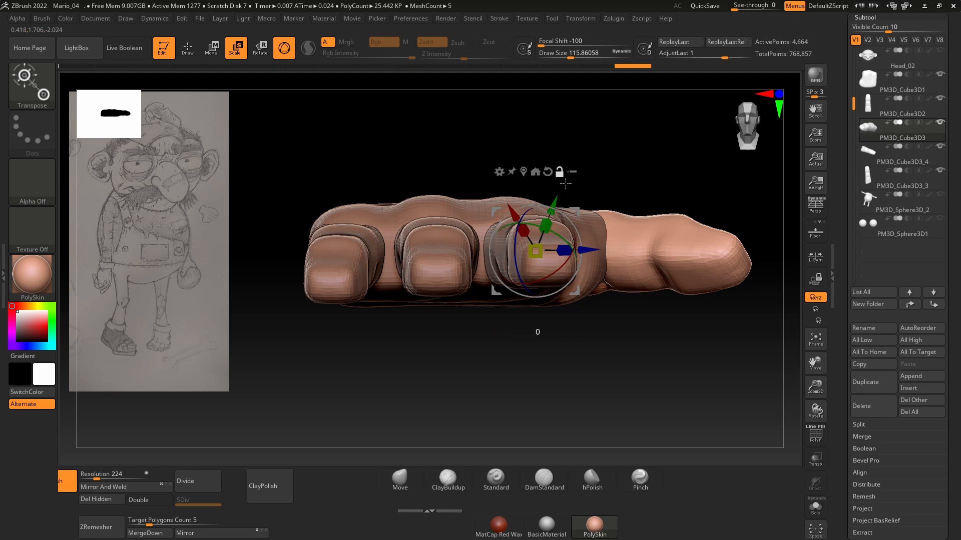
- Move the thumb's gizmo pivot to its base inside the palm, using transparency, and align the gizmo with the thumb's direction
click(524, 172)
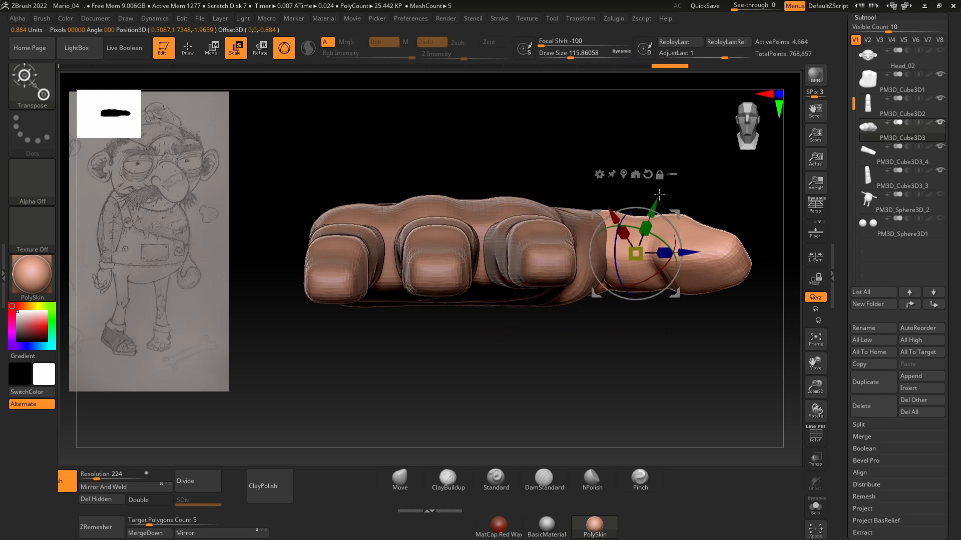
alt+click(648, 176)
drag(643, 199, 640, 210)
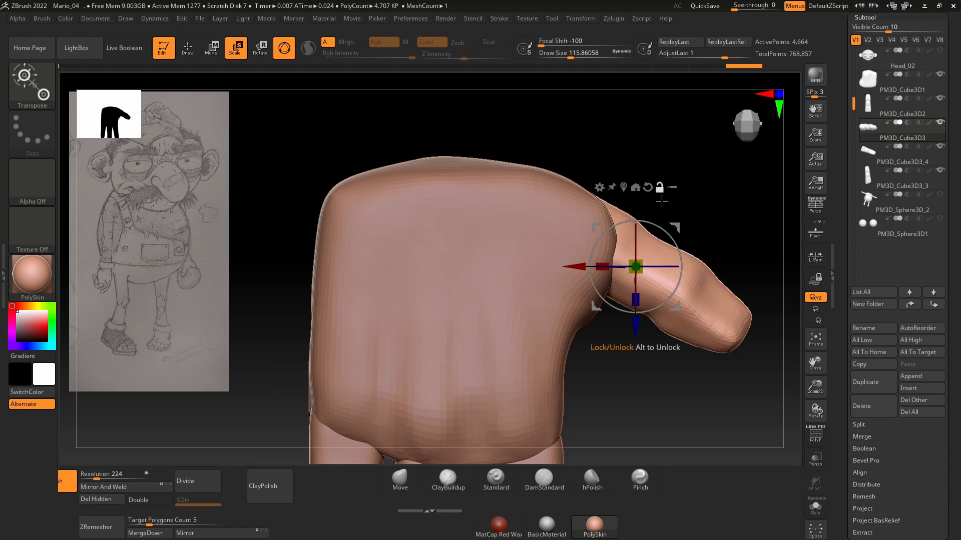
drag(584, 259, 501, 259)
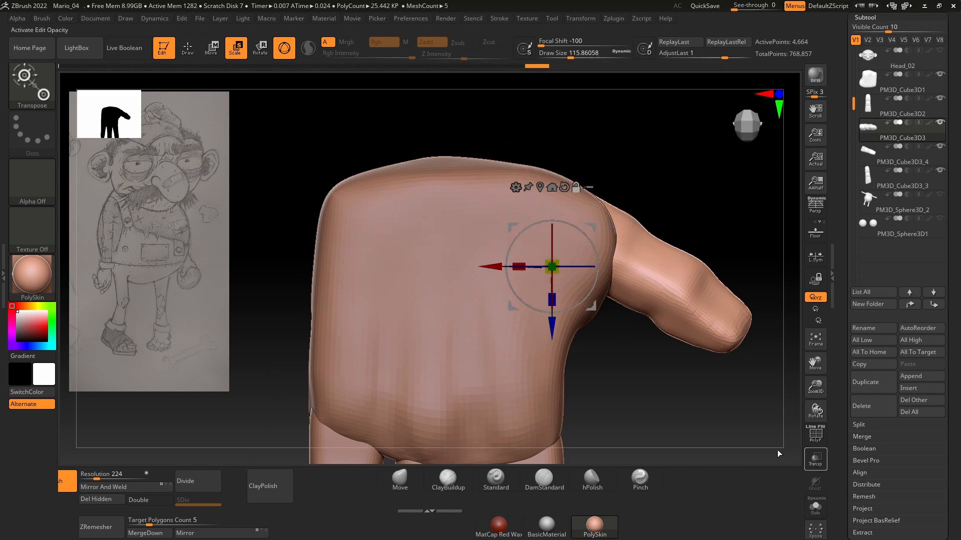
click(814, 458)
drag(551, 337, 551, 278)
drag(505, 218, 501, 219)
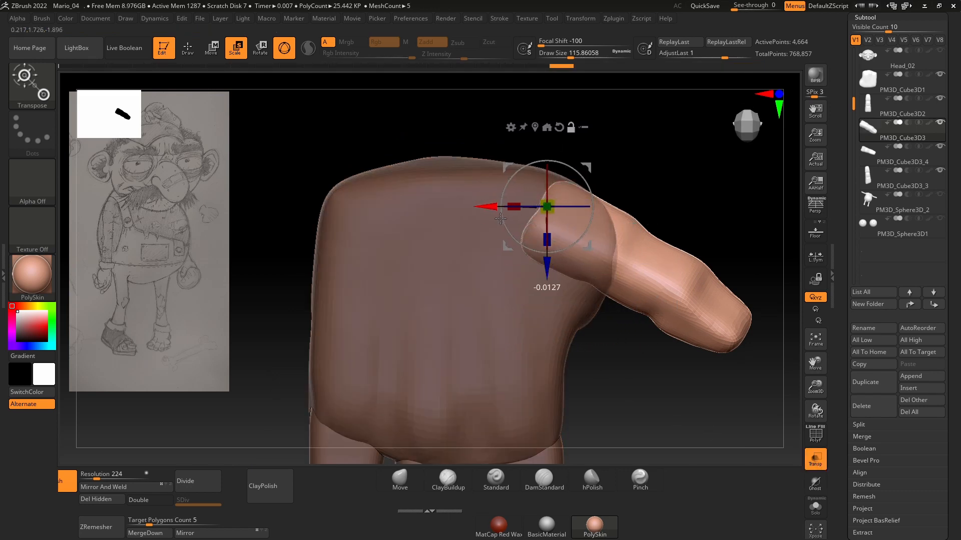
drag(584, 181, 598, 208)
click(816, 458)
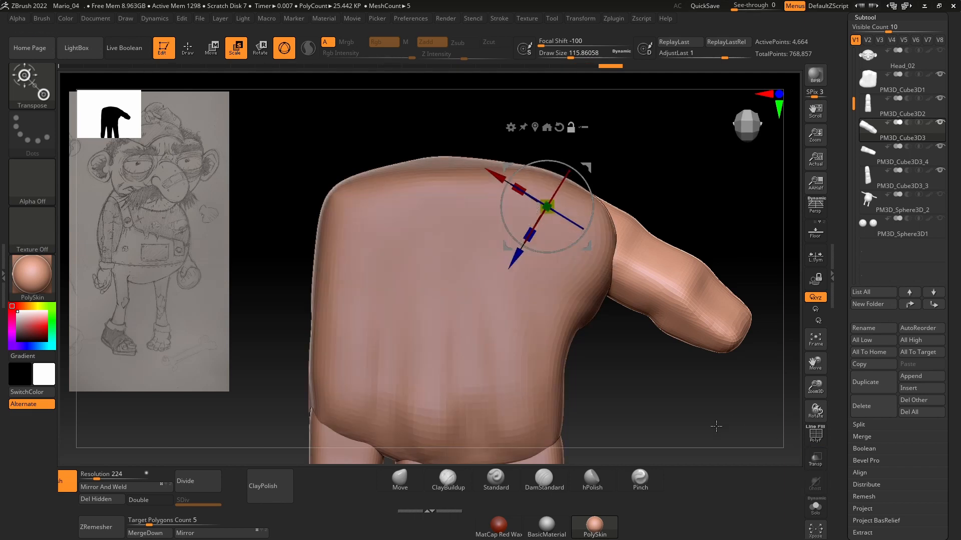
- Rotate the thumb about its base so it tilts down toward the palm side
right_drag(717, 426, 617, 230)
right_drag(630, 196, 577, 196)
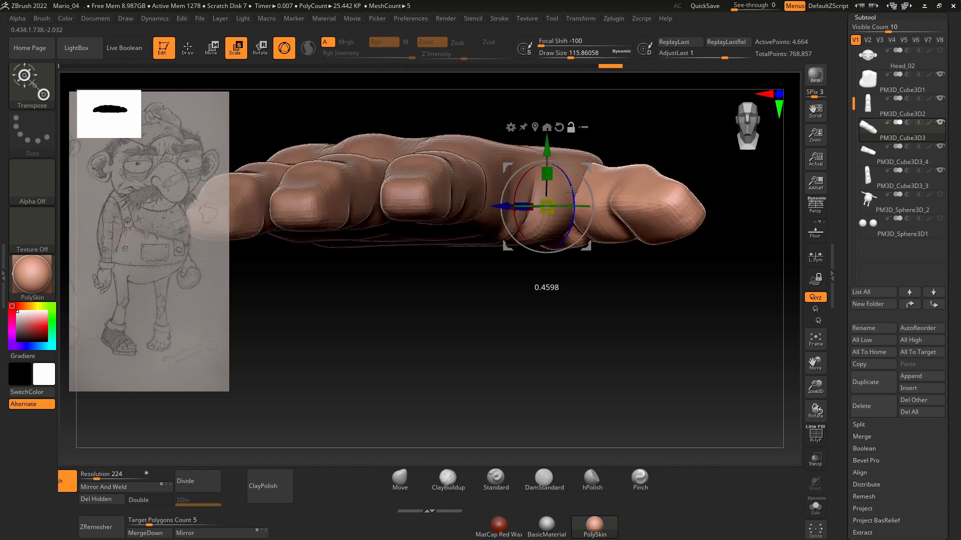
drag(572, 196, 573, 204)
right_drag(659, 195, 692, 196)
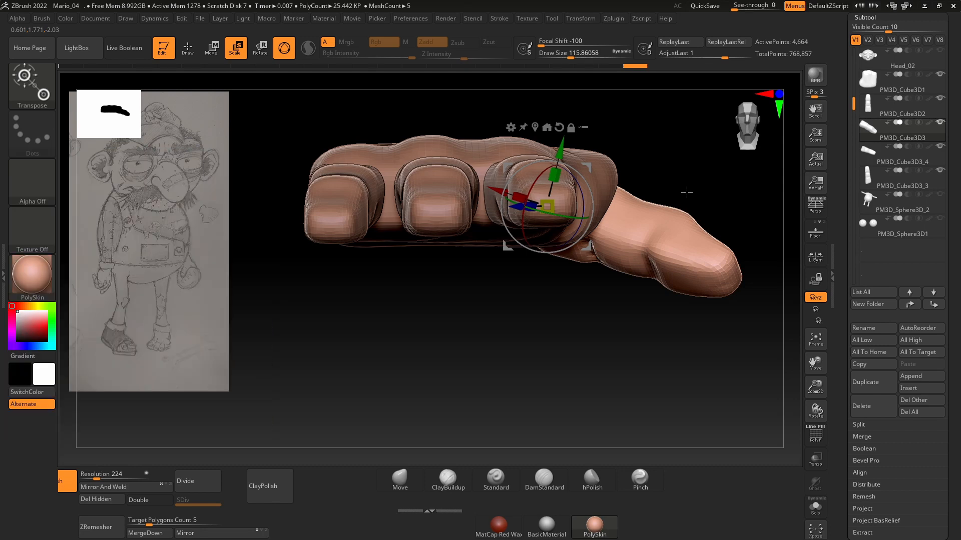
right_drag(693, 180, 649, 186)
mouse_move(530, 279)
right_down()
mouse_move(703, 268)
mouse_move(661, 346)
mouse_move(684, 307)
mouse_move(669, 389)
mouse_move(740, 310)
mouse_move(745, 264)
mouse_move(573, 276)
mouse_move(600, 345)
mouse_move(536, 350)
mouse_move(660, 337)
mouse_move(611, 289)
right_up()
- Select the palm for sculpting and set the Move brush's draw size to about 83
key(q)
alt+click(618, 232)
right_drag(701, 293, 631, 313)
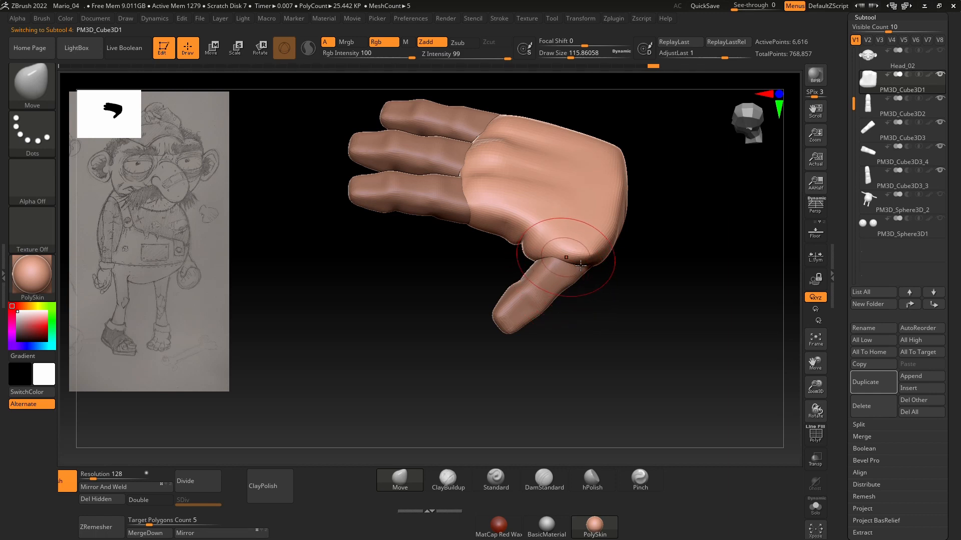
right_drag(600, 226, 656, 261)
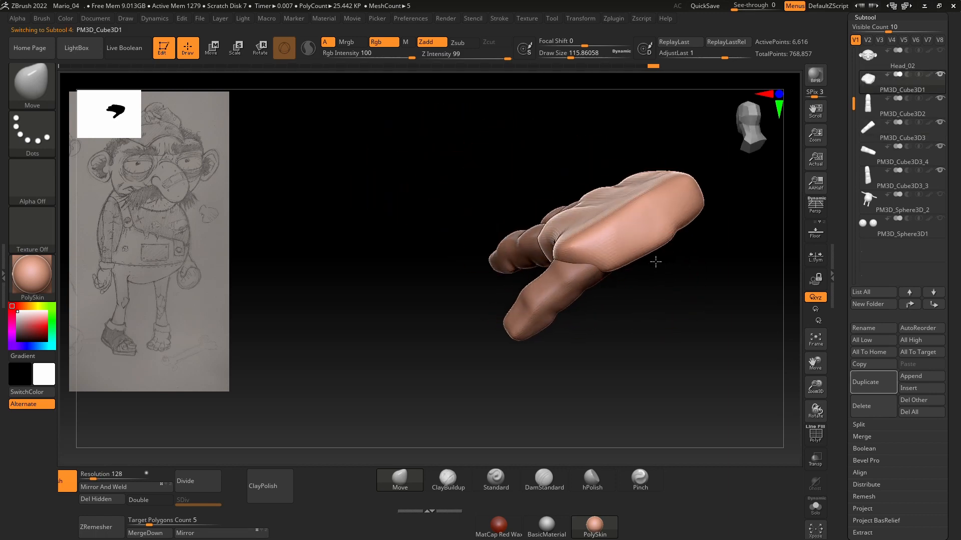
right_drag(631, 313, 578, 318)
key(space)
drag(591, 282, 574, 282)
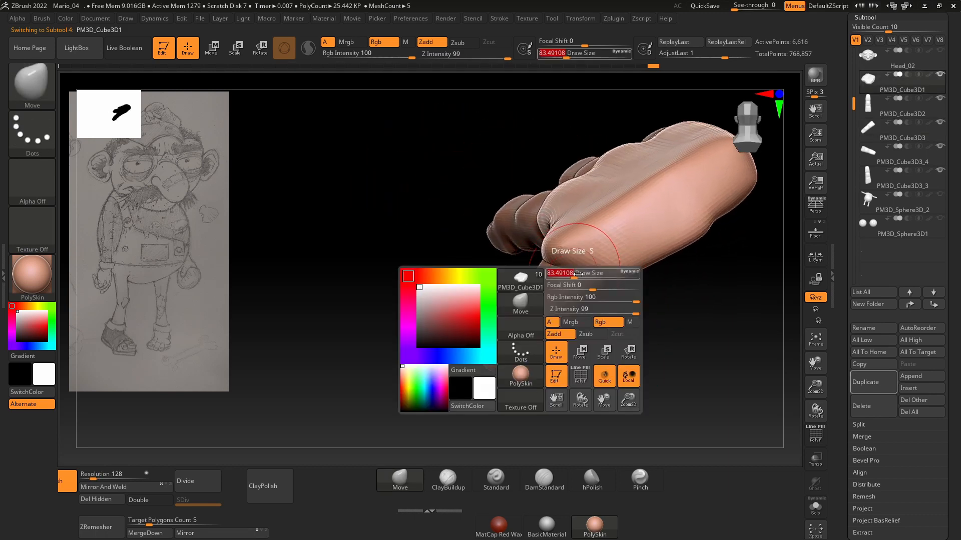
- Pull the palm's edge outward over the base of the thumb with the Move brush
mouse_move(629, 326)
right_down()
mouse_move(586, 297)
mouse_move(645, 231)
mouse_move(557, 289)
right_up()
mouse_move(564, 320)
right_down()
mouse_move(553, 294)
mouse_move(595, 325)
mouse_move(606, 295)
right_up()
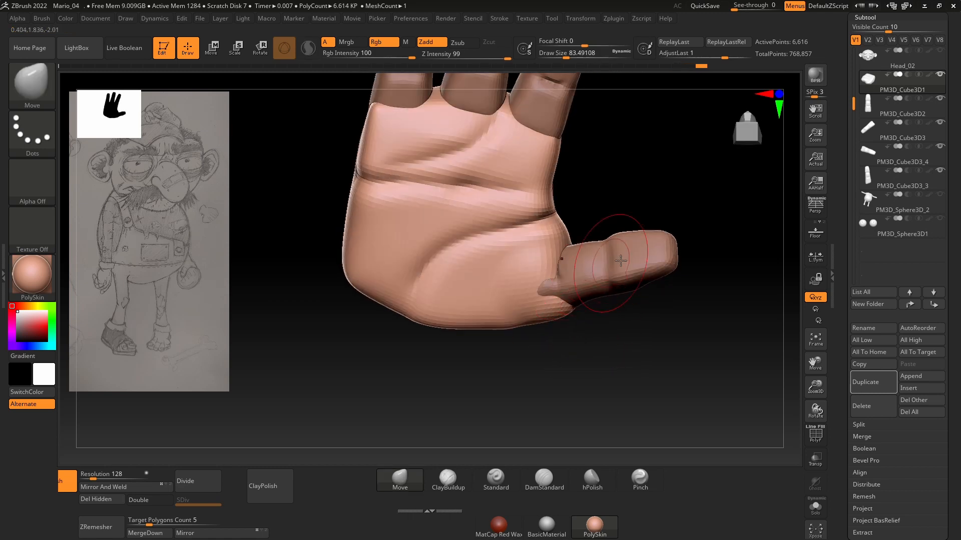
shift+right_drag(618, 251, 577, 247)
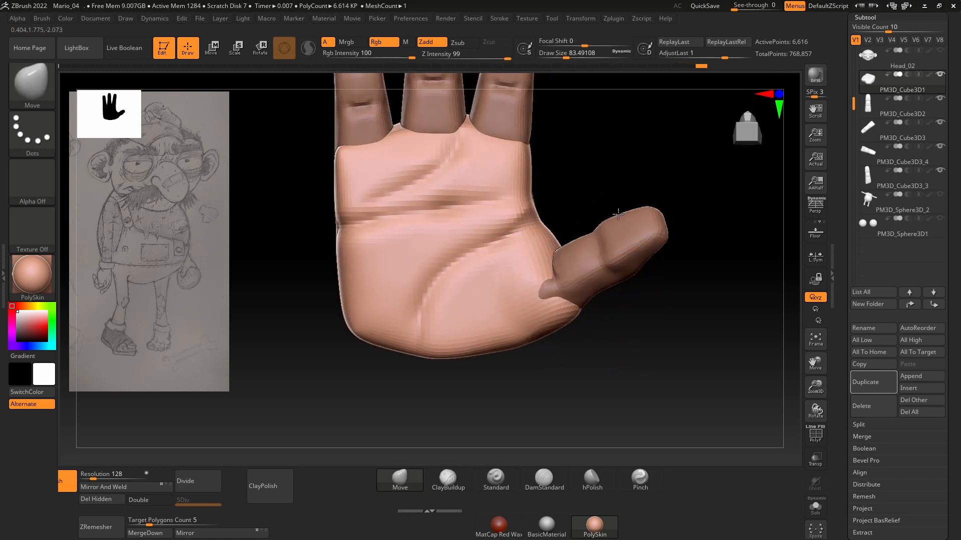
mouse_move(554, 242)
right_down()
mouse_move(603, 212)
mouse_move(542, 217)
mouse_move(525, 279)
mouse_move(503, 281)
mouse_move(556, 269)
right_up()
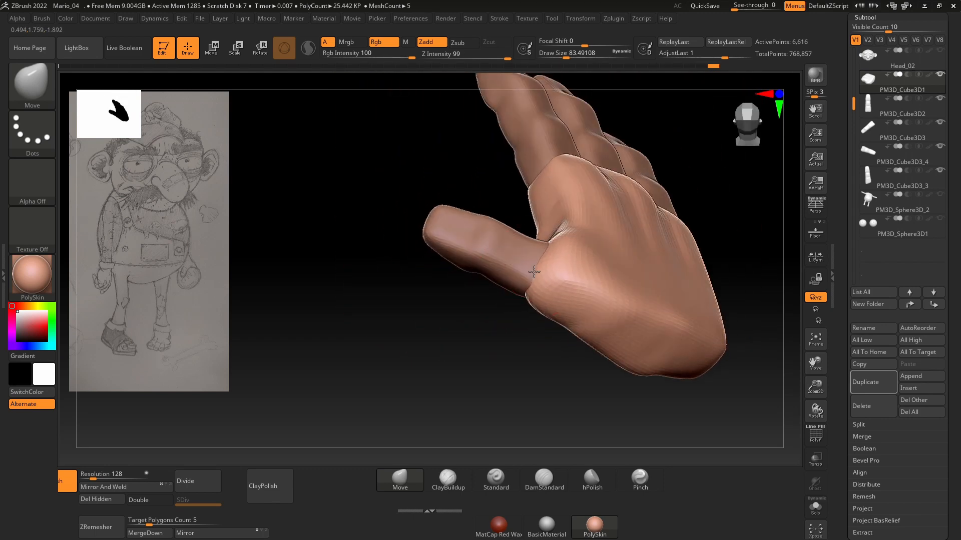
key(space)
key(space)
drag(551, 261, 542, 265)
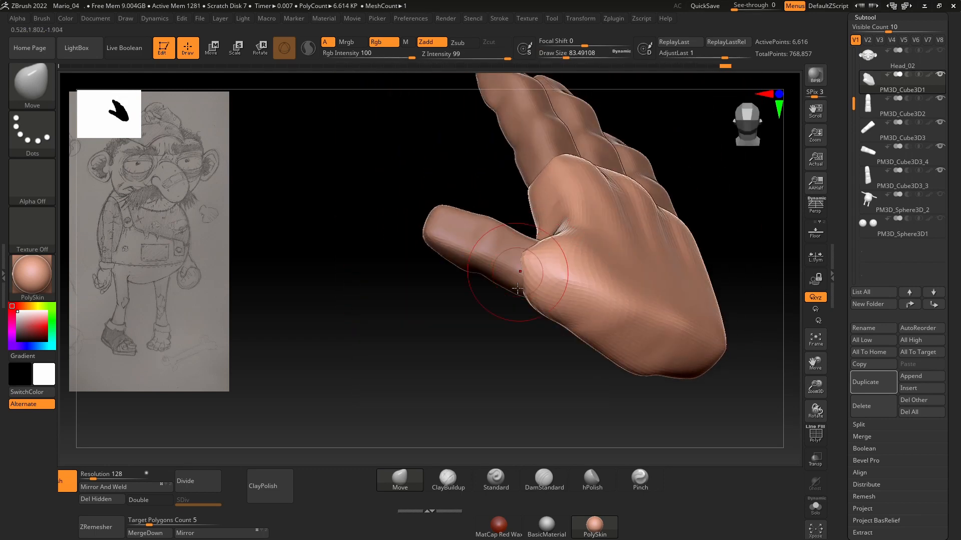
- Shape the palm around the thumb joint from the palm and back sides so it wraps the thumb's base
right_drag(518, 289, 540, 287)
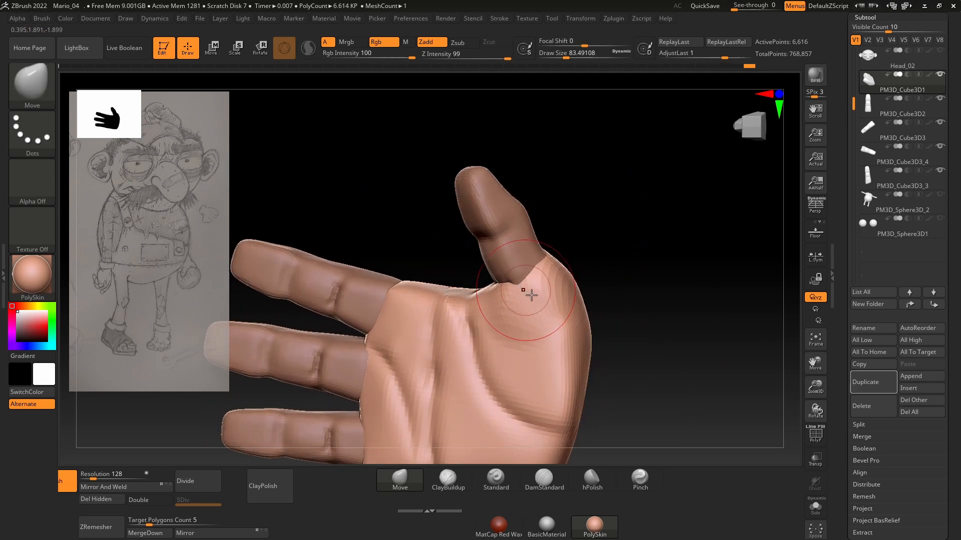
right_drag(605, 230, 574, 272)
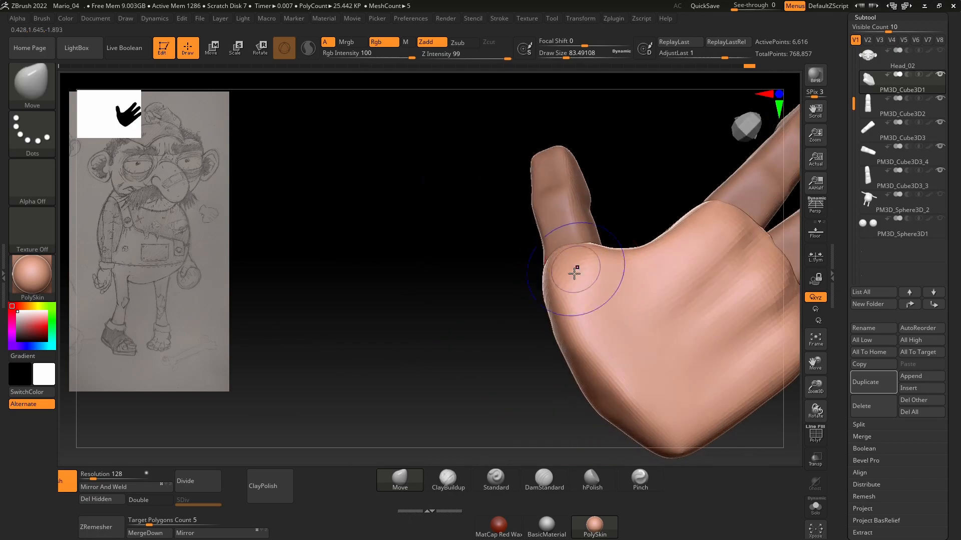
shift+drag(574, 273, 571, 302)
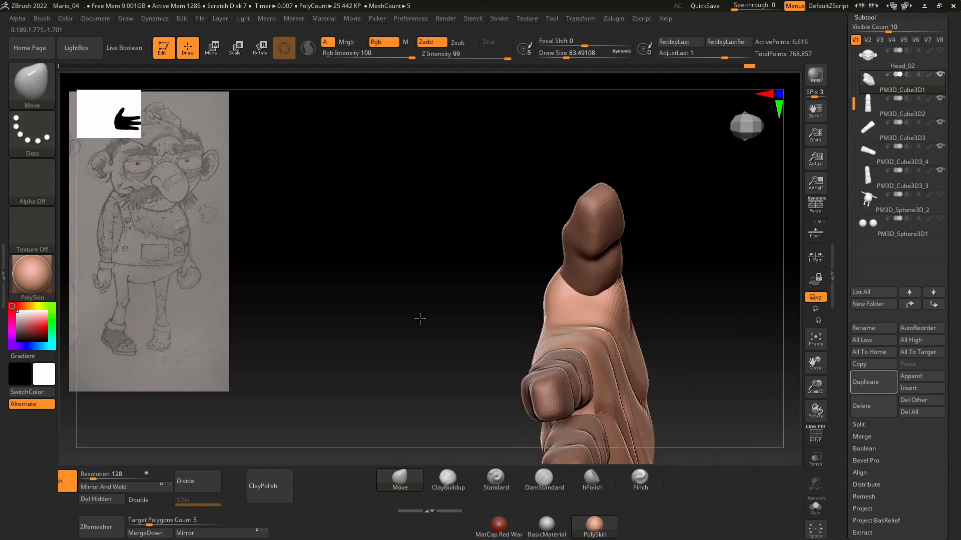
mouse_move(420, 319)
right_down()
mouse_move(444, 330)
mouse_move(485, 268)
mouse_move(453, 278)
mouse_move(524, 290)
mouse_move(511, 248)
mouse_move(548, 300)
right_up()
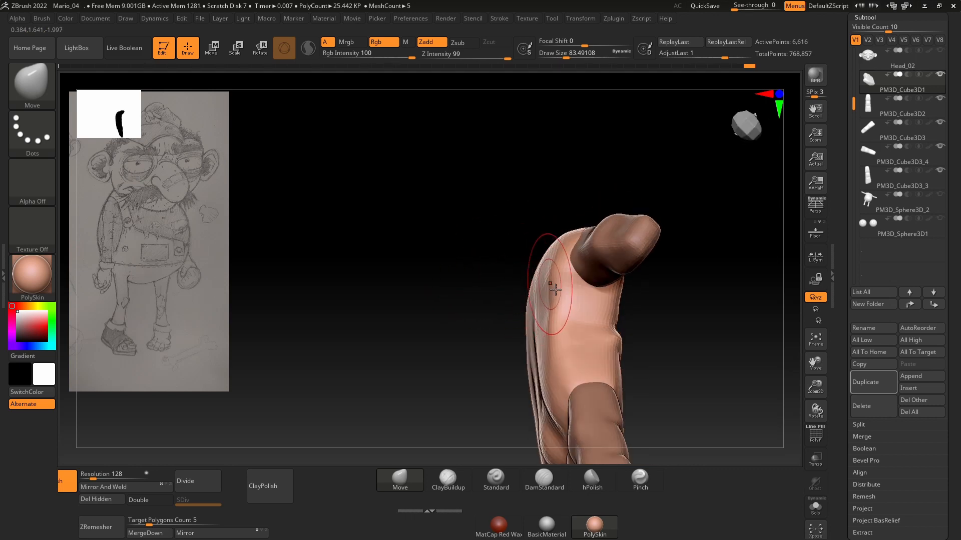
right_drag(679, 307, 564, 469)
- Build up the palm just below the thumb's base with the ClayBuildup brush and smooth the added volume
click(560, 476)
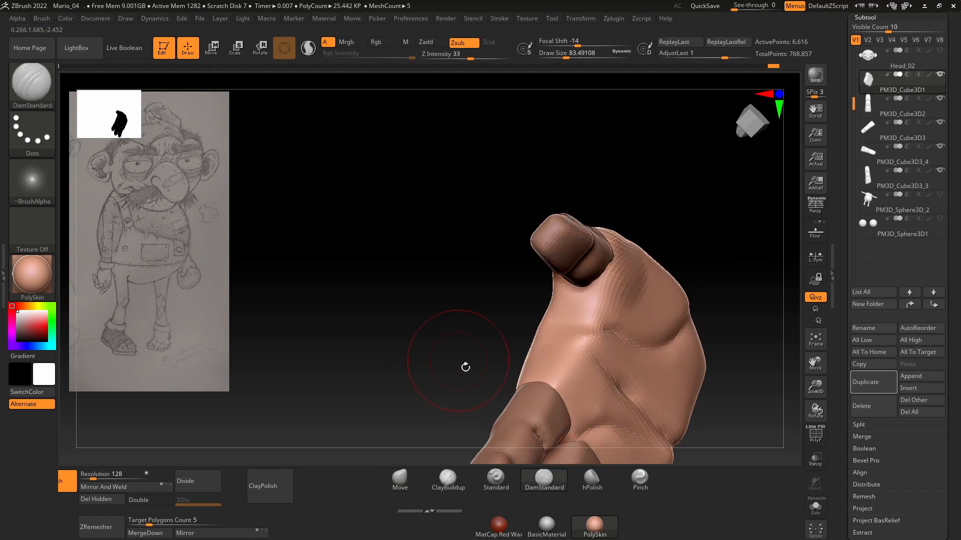
click(461, 481)
right_drag(470, 430, 485, 369)
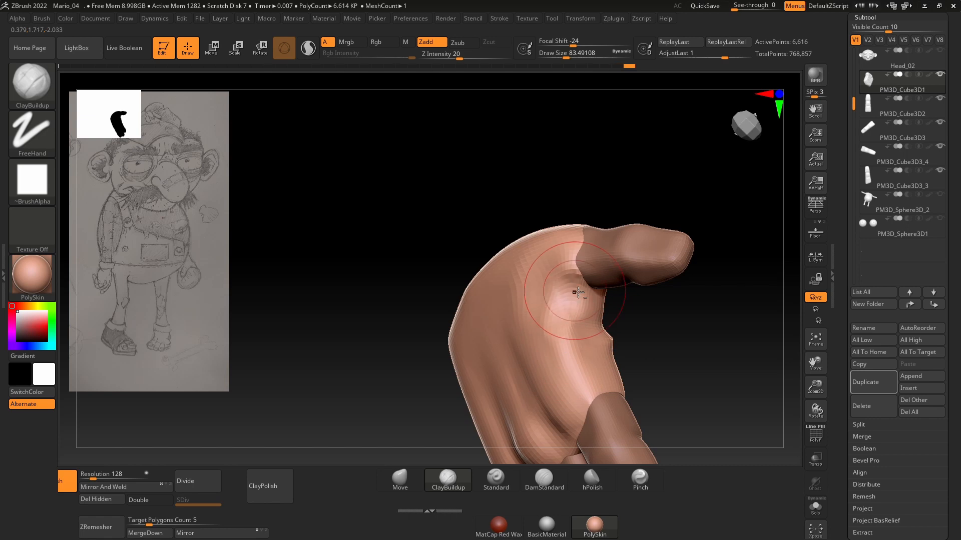
key(shift)
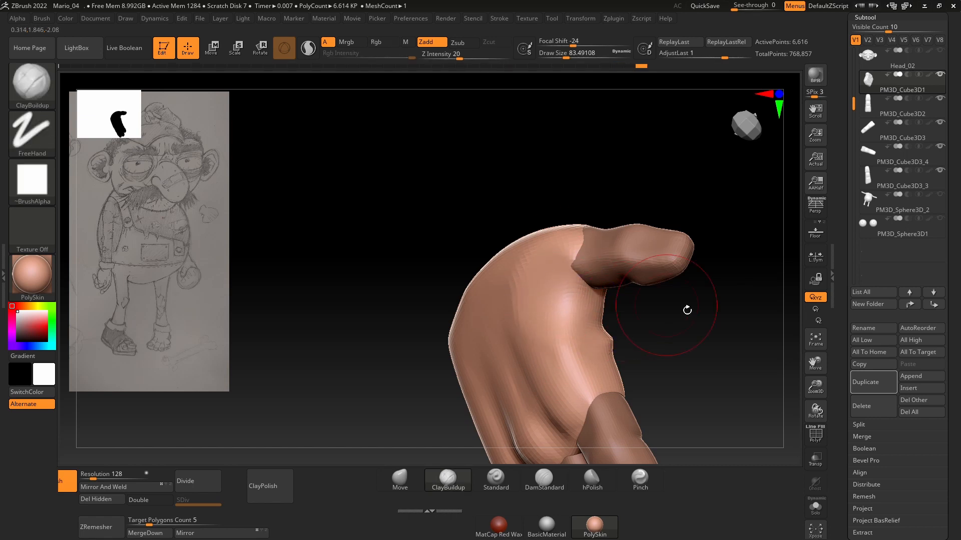
- Add clay to the web between thumb and index finger and smooth the palm where it meets the thumb
right_drag(686, 310, 579, 310)
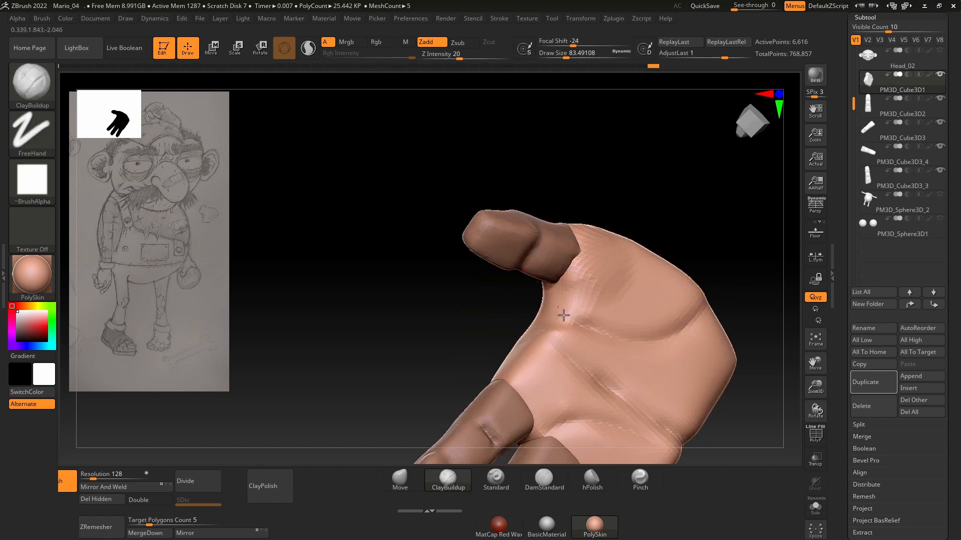
drag(582, 317, 586, 303)
mouse_move(641, 215)
shift+right_down()
mouse_move(671, 236)
mouse_move(725, 216)
mouse_move(726, 275)
shift+right_up()
key(shift)
shift+drag(521, 304, 551, 283)
drag(701, 262, 580, 258)
key(shift)
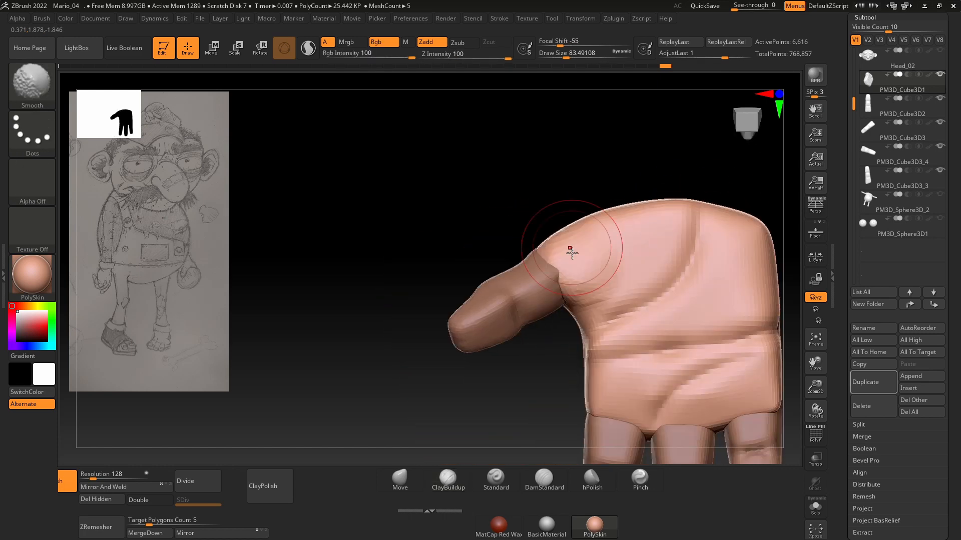
- Build up the fleshy pad at the thumb's base on the palm with the ClayBuildup brush and smooth it
drag(536, 346, 488, 332)
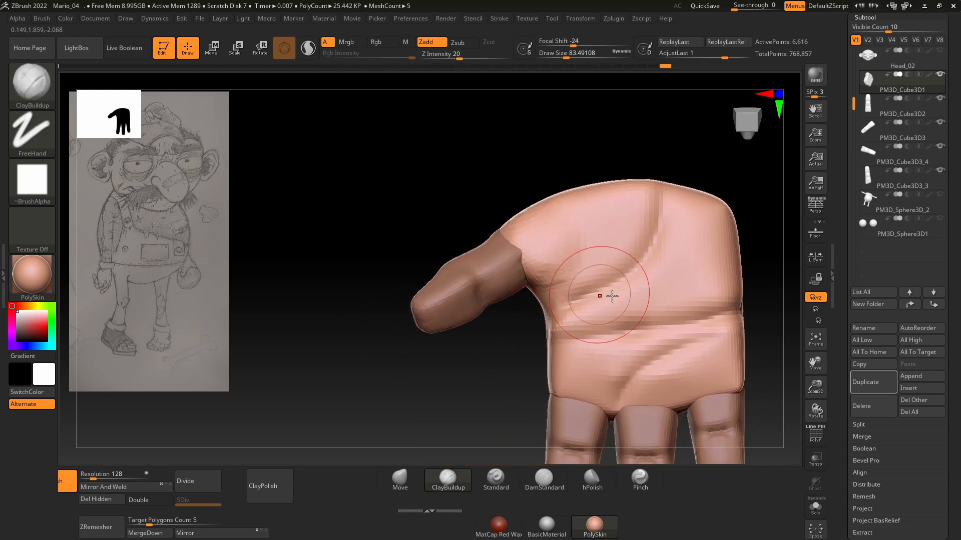
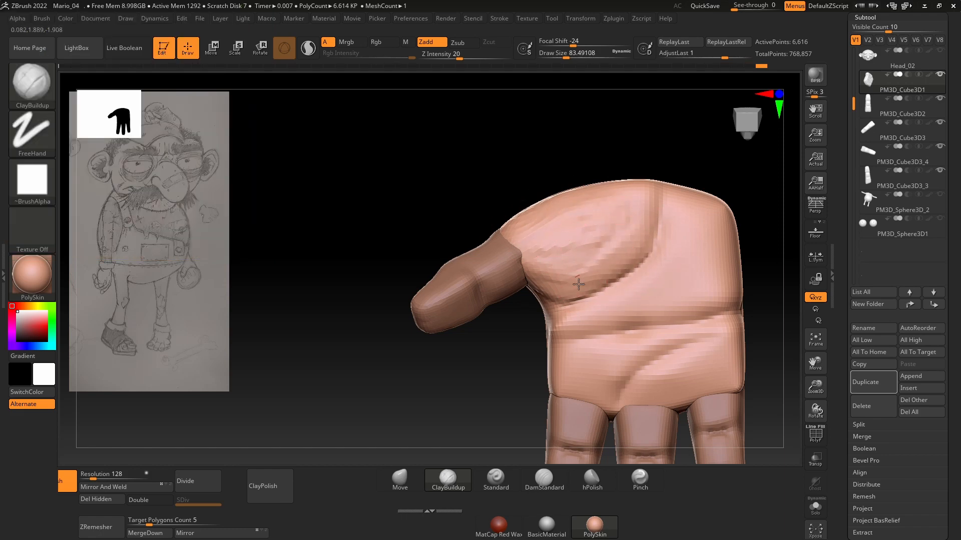
mouse_move(548, 231)
right_down()
mouse_move(545, 294)
mouse_move(534, 217)
mouse_move(535, 227)
right_up()
shift+drag(535, 226, 565, 255)
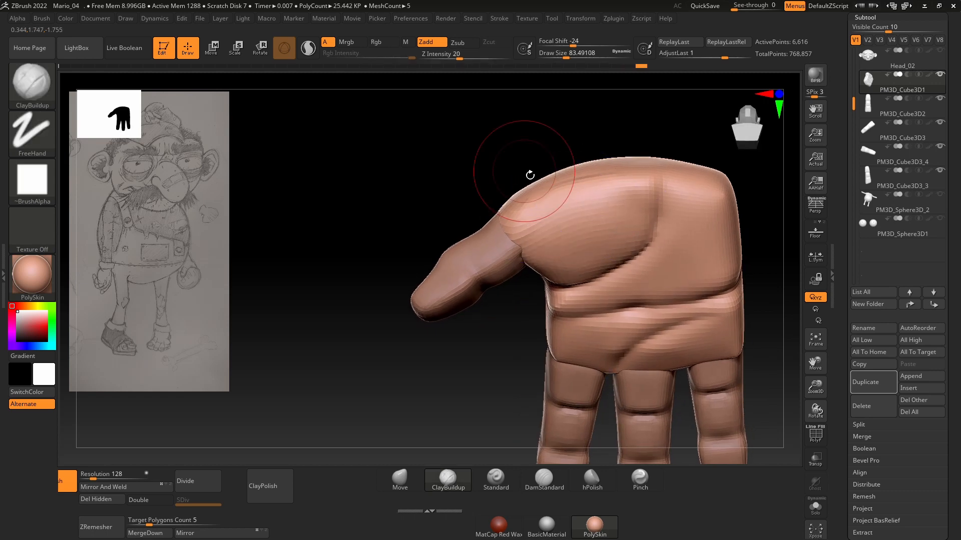
mouse_move(527, 204)
right_down()
mouse_move(536, 333)
mouse_move(635, 304)
mouse_move(562, 340)
right_up()
- Reshape the thumb pad and the heel of the palm with the Move brush at a draw size of about 132, then smooth the surface
click(406, 474)
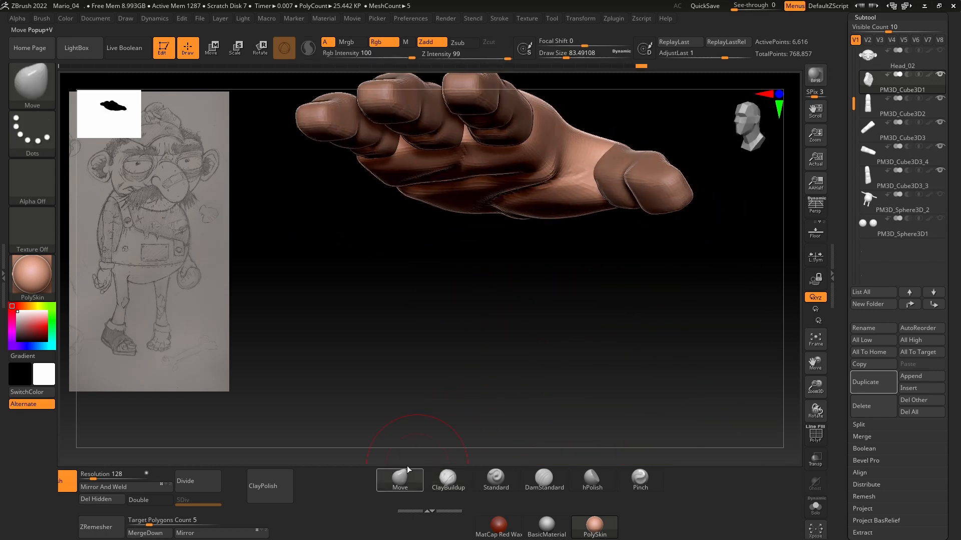
mouse_move(553, 235)
right_down()
mouse_move(564, 285)
mouse_move(506, 290)
right_up()
key(space)
drag(560, 227, 576, 228)
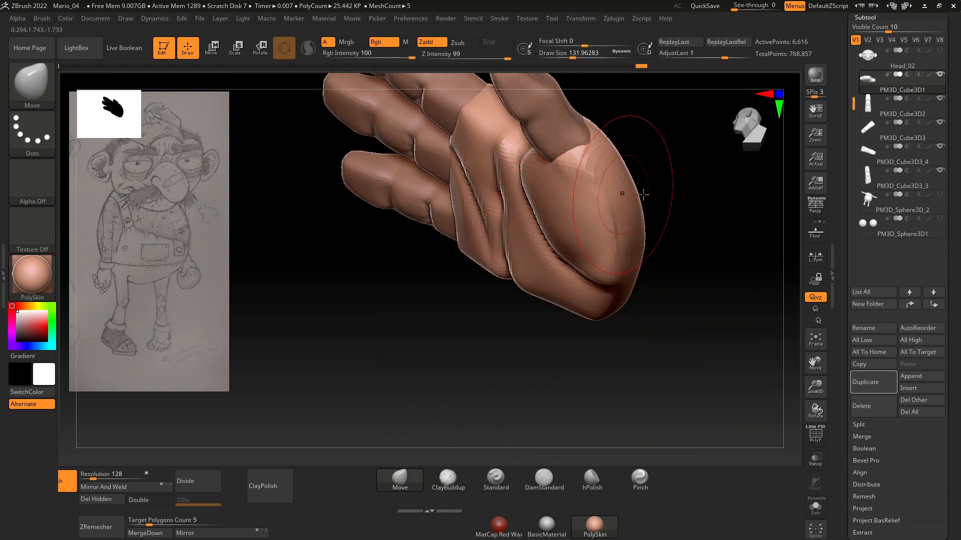
mouse_move(641, 190)
right_down()
mouse_move(564, 227)
mouse_move(521, 375)
mouse_move(635, 296)
right_up()
mouse_move(568, 254)
right_down()
mouse_move(628, 251)
mouse_move(538, 220)
right_up()
right_drag(579, 276, 594, 194)
key(shift)
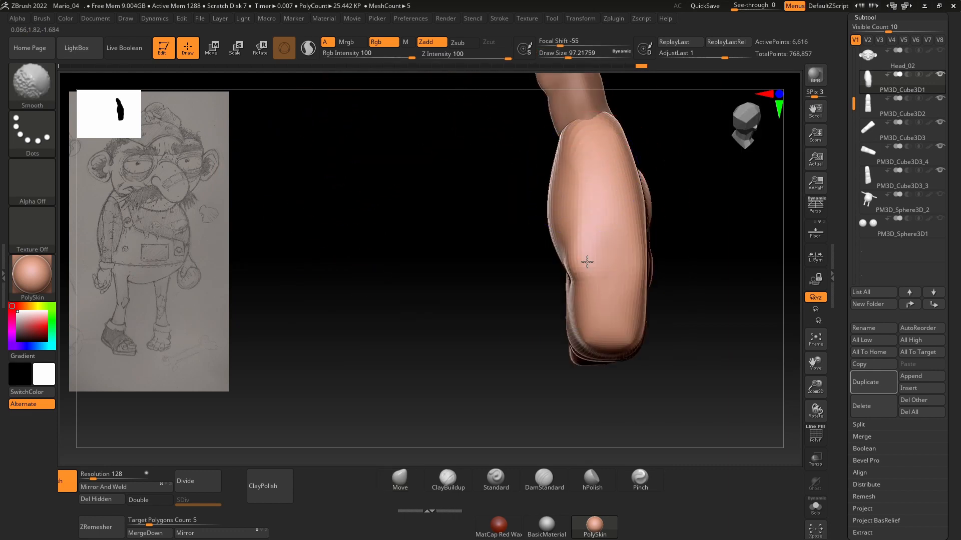
- Push the side contour of the thumb pad outward with the Move brush at a draw size of about 128 and smooth it
mouse_move(508, 272)
right_down()
mouse_move(564, 182)
mouse_move(532, 233)
right_up()
key(space)
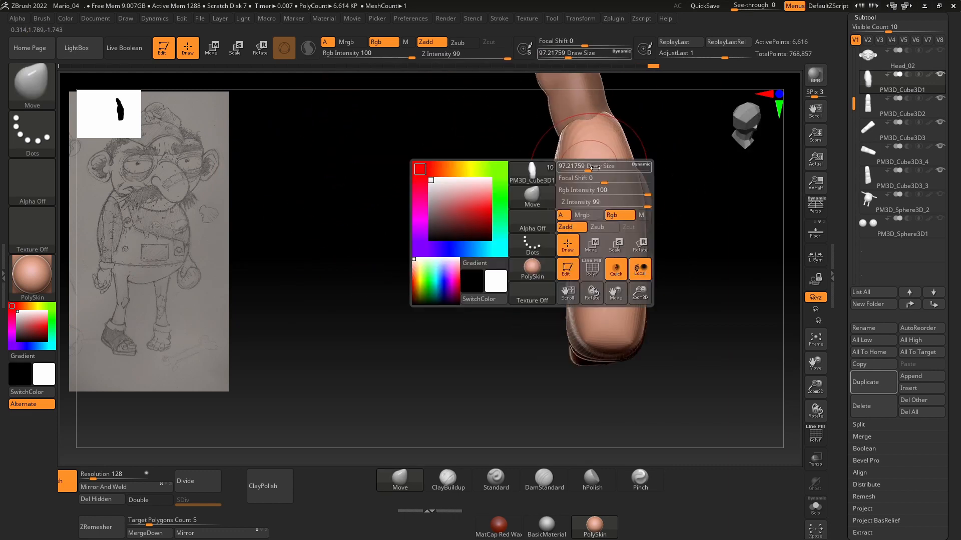
drag(593, 166, 595, 168)
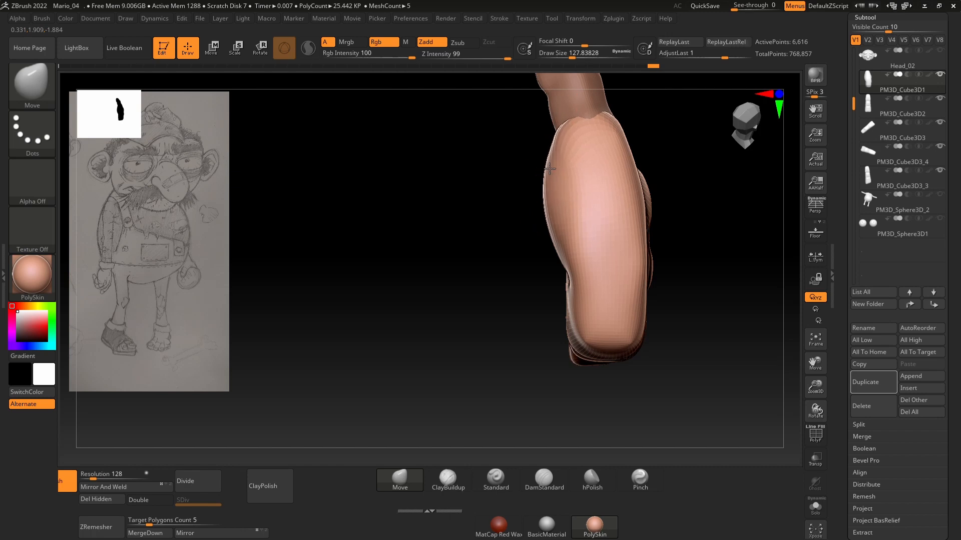
mouse_move(552, 230)
right_down()
mouse_move(545, 236)
mouse_move(656, 215)
mouse_move(677, 227)
mouse_move(646, 246)
mouse_move(635, 241)
right_up()
shift+drag(510, 215, 488, 211)
right_drag(648, 187, 601, 189)
- Smooth the crease beside the thumb pad and the back of the thumb joint at a draw size of about 62
key(space)
drag(594, 168, 587, 167)
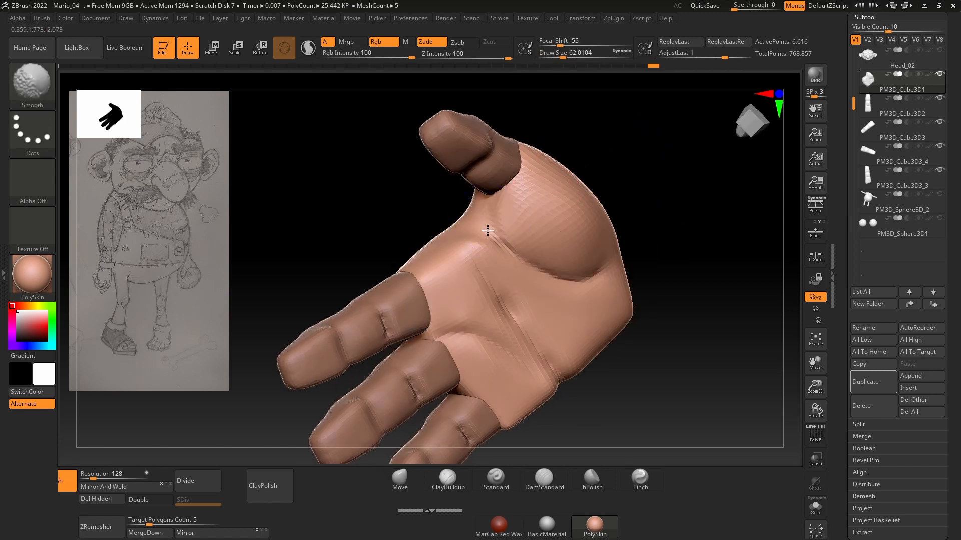
mouse_move(489, 230)
right_down()
mouse_move(661, 163)
mouse_move(677, 197)
mouse_move(628, 175)
right_up()
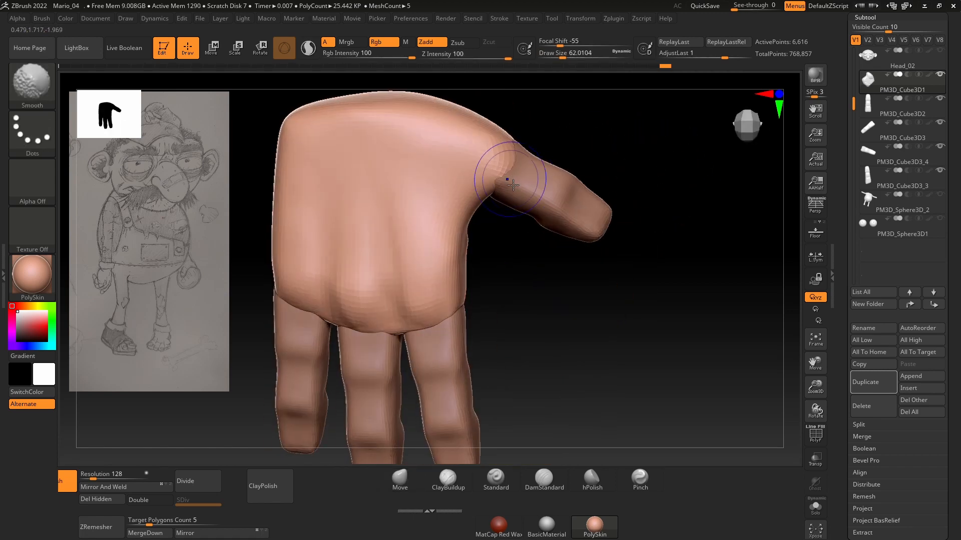
mouse_move(520, 165)
right_down()
mouse_move(594, 266)
mouse_move(676, 307)
mouse_move(520, 331)
mouse_move(458, 326)
mouse_move(473, 358)
mouse_move(677, 305)
mouse_move(609, 315)
mouse_move(605, 283)
mouse_move(637, 311)
mouse_move(623, 250)
right_up()
- Adjust the volume of the thumb pad from the palm side with the Move brush at a draw size of about 136
key(space)
drag(550, 227, 563, 228)
mouse_move(543, 231)
alt+right_down()
mouse_move(547, 269)
mouse_move(635, 180)
mouse_move(652, 207)
alt+right_up()
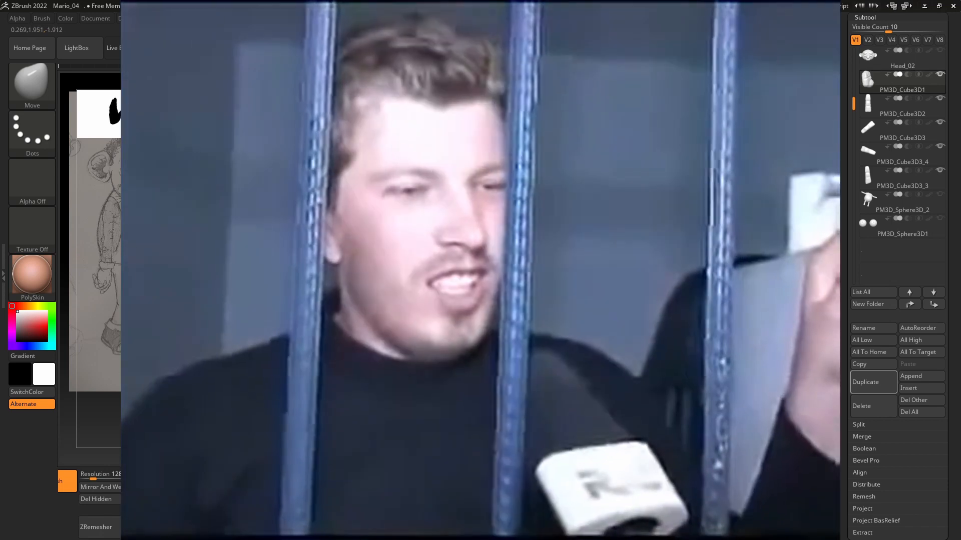
shift+right_drag(660, 280, 672, 325)
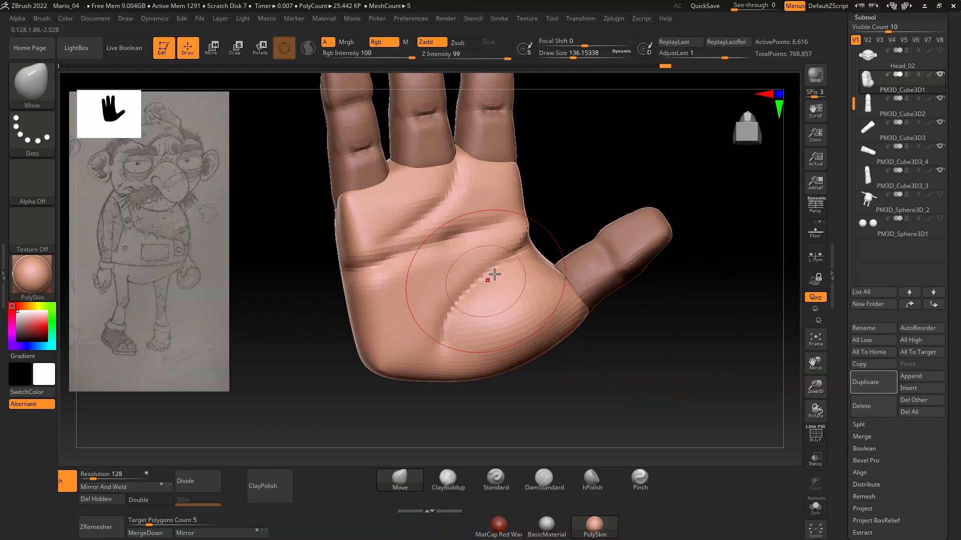
right_drag(595, 172, 673, 200)
right_drag(715, 276, 686, 281)
- Bring the thumb pad forward to cup the palm, using the Move brush at draw sizes of about 149 and 154
key(space)
drag(564, 289, 567, 289)
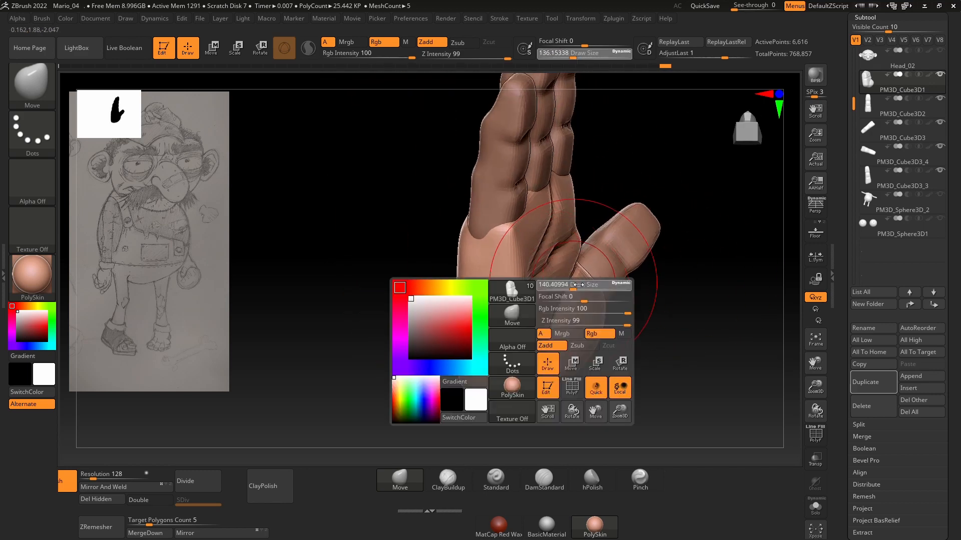
mouse_move(559, 286)
right_down()
mouse_move(646, 353)
mouse_move(682, 364)
mouse_move(671, 360)
mouse_move(671, 315)
mouse_move(660, 313)
right_up()
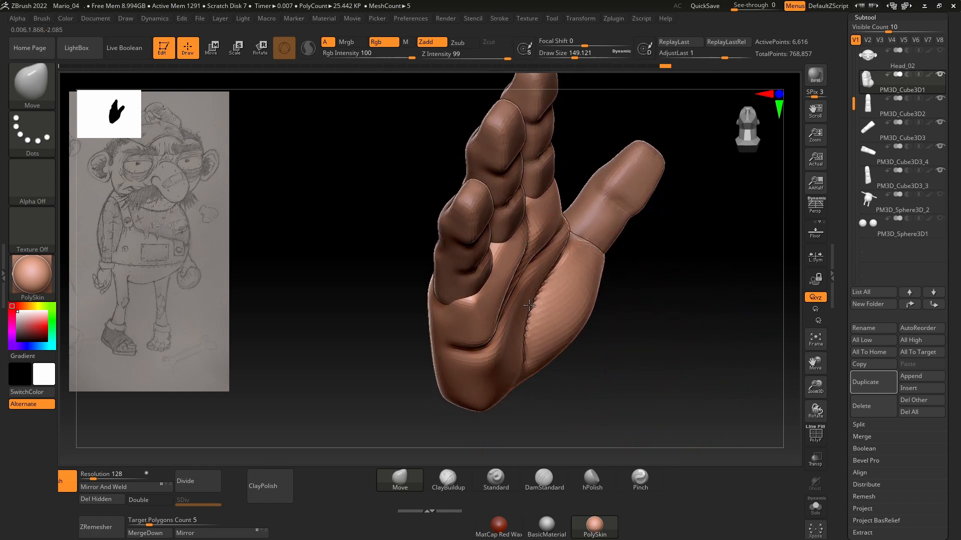
right_drag(585, 322, 652, 356)
key(space)
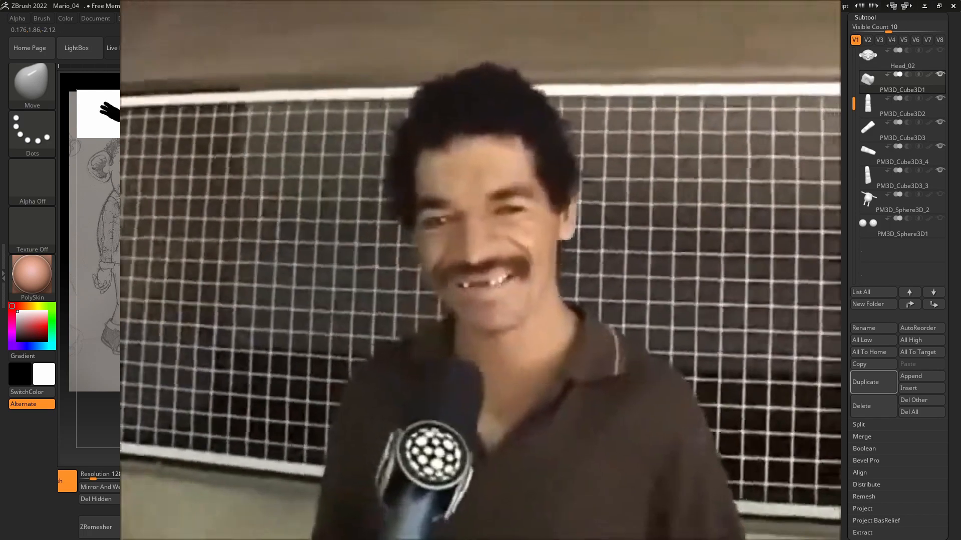
drag(557, 235, 567, 235)
mouse_move(437, 337)
right_down()
mouse_move(464, 301)
mouse_move(512, 277)
right_up()
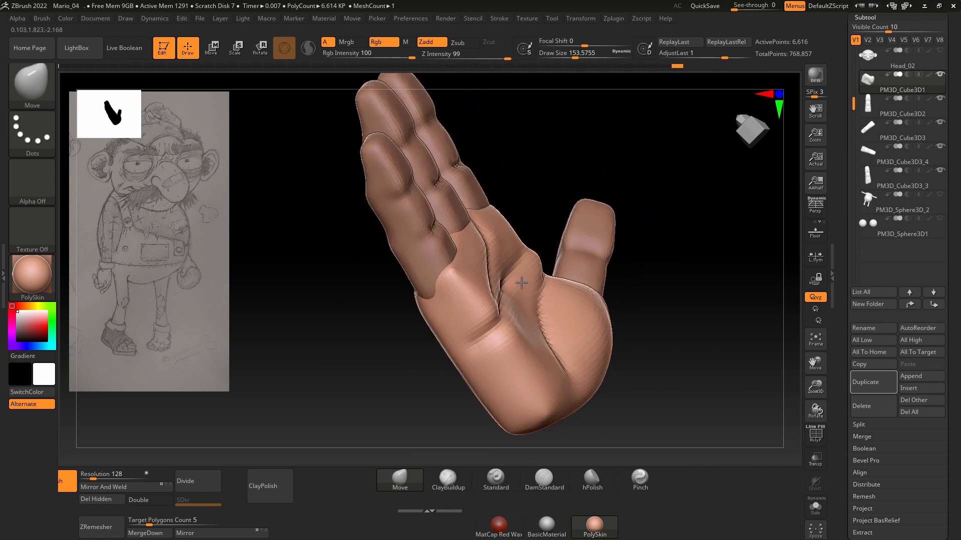
drag(522, 283, 525, 275)
- Soften the palm crease toward the little-finger edge with smoothing at a draw size of about 33
right_drag(559, 231, 557, 217)
key(space)
drag(548, 215, 538, 215)
mouse_move(488, 305)
shift+mouse_down()
mouse_move(475, 323)
mouse_move(474, 311)
mouse_move(487, 335)
shift+mouse_up()
key(space)
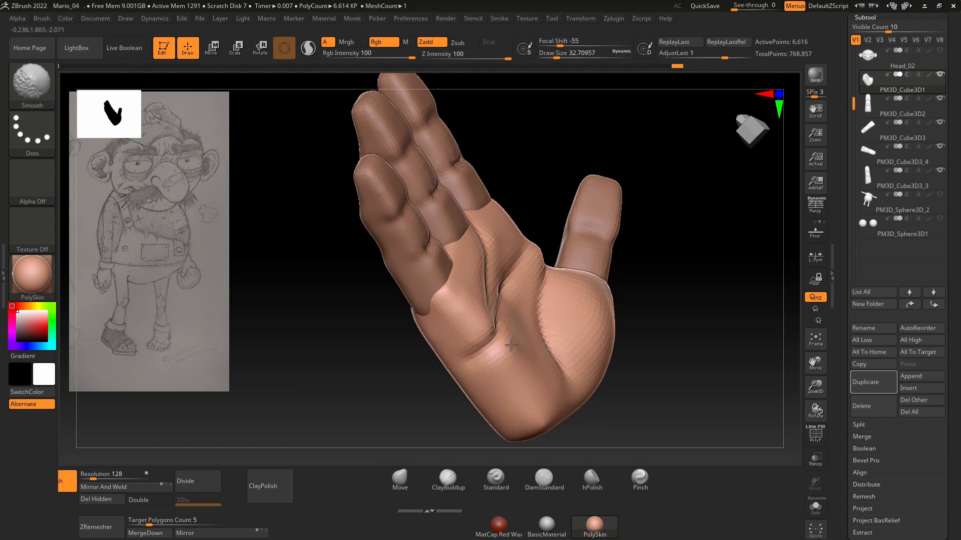
shift+right_drag(433, 350, 457, 315)
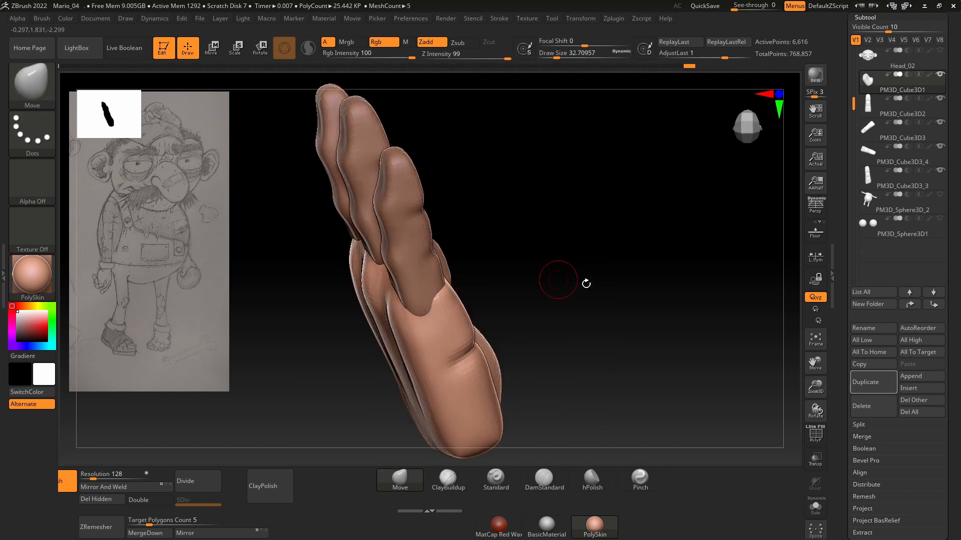
- Pull the palm's edge into the gaps between the fingers with the Move brush at a draw size of about 51
mouse_move(585, 283)
mouse_down()
mouse_move(549, 294)
mouse_move(564, 280)
mouse_move(599, 292)
mouse_move(593, 265)
mouse_up()
key(space)
mouse_move(601, 266)
right_down()
mouse_move(671, 270)
mouse_move(677, 262)
right_up()
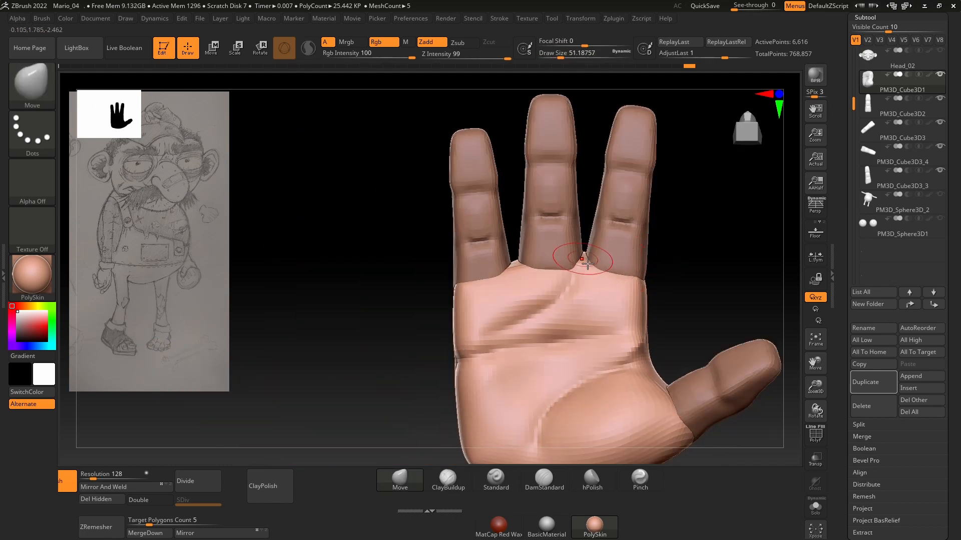
- Shift the middle finger subtool slightly toward the little finger
alt+click(556, 255)
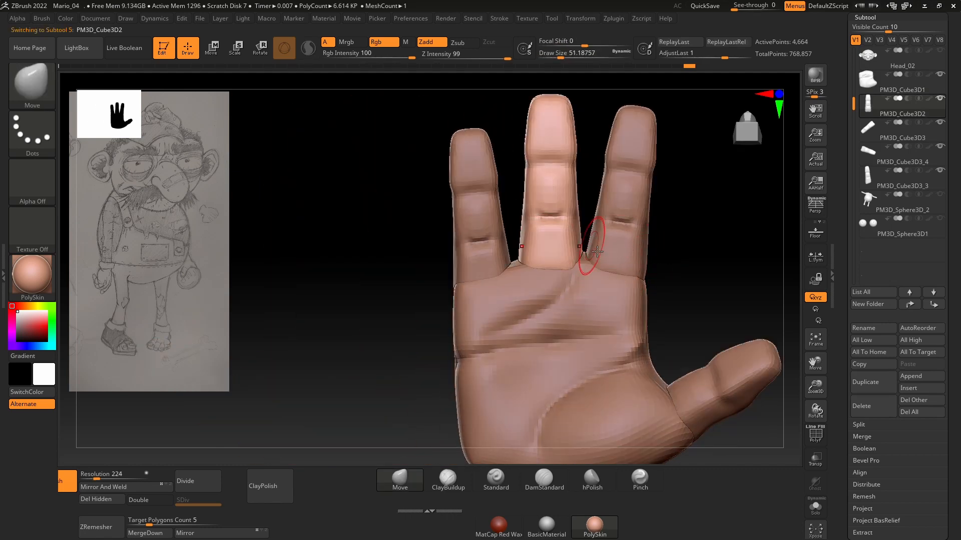
key(w)
drag(489, 284, 486, 282)
key(q)
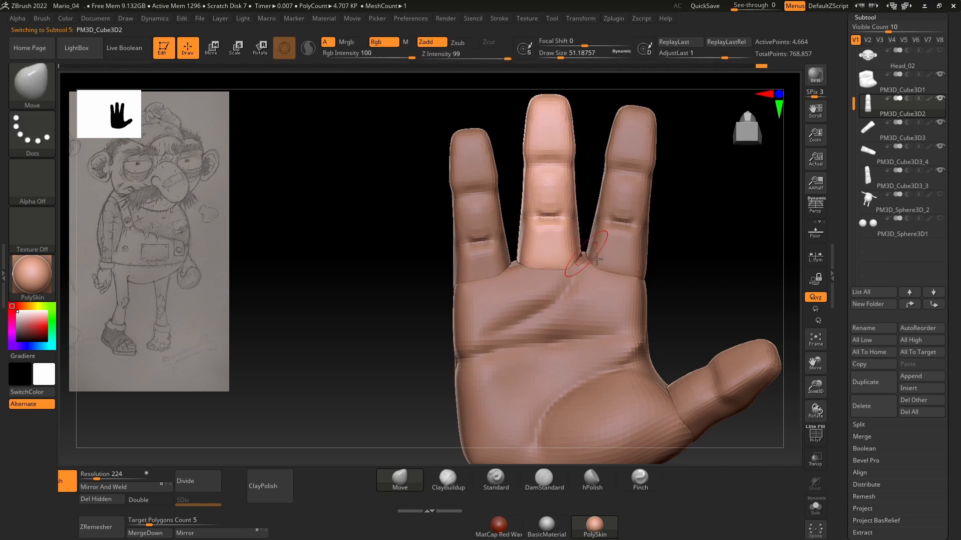
- Rotate the index finger and the little finger slightly outward to spread the fingers
alt+click(596, 258)
key(e)
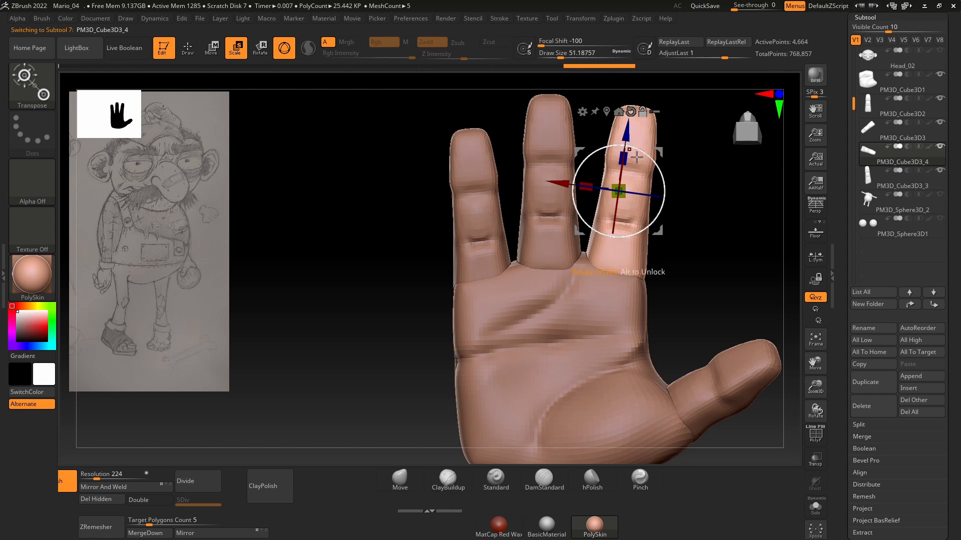
alt+drag(637, 158, 646, 242)
alt+click(490, 219)
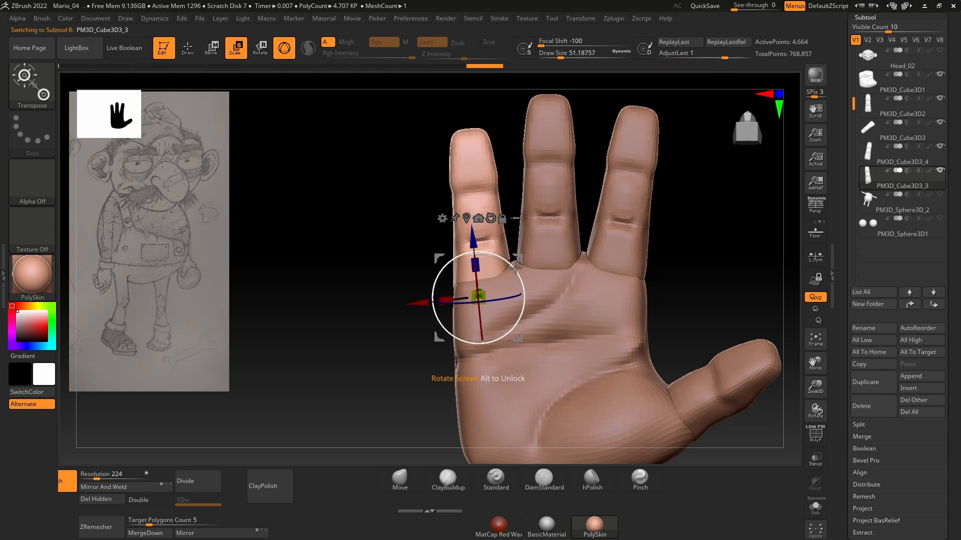
drag(516, 264, 513, 264)
key(q)
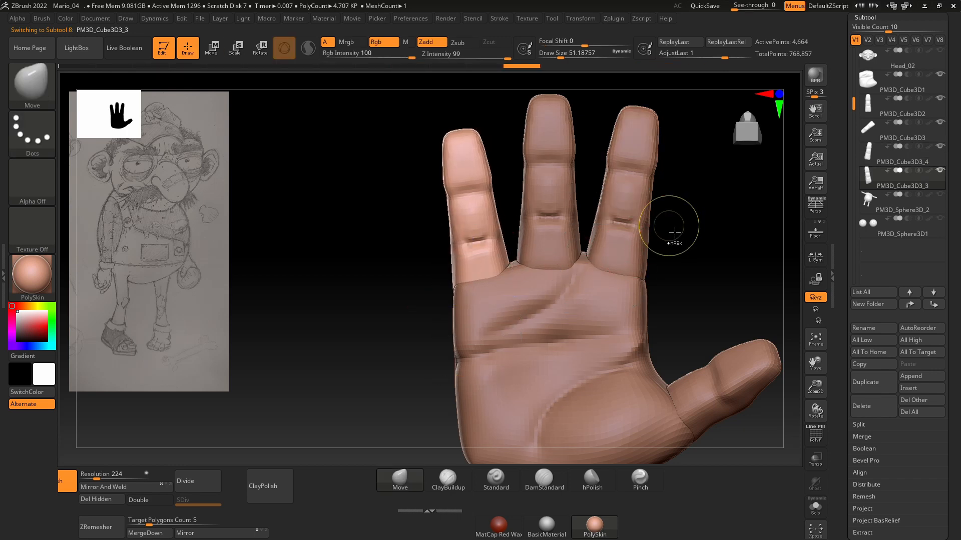
- Examine the hand from the back and check which subtools form its palm, fingers and thumb
ctrl+right_drag(669, 226, 667, 367)
mouse_move(706, 280)
right_down()
mouse_move(705, 360)
mouse_move(689, 373)
mouse_move(680, 338)
mouse_move(691, 238)
mouse_move(671, 373)
mouse_move(652, 319)
mouse_move(611, 317)
right_up()
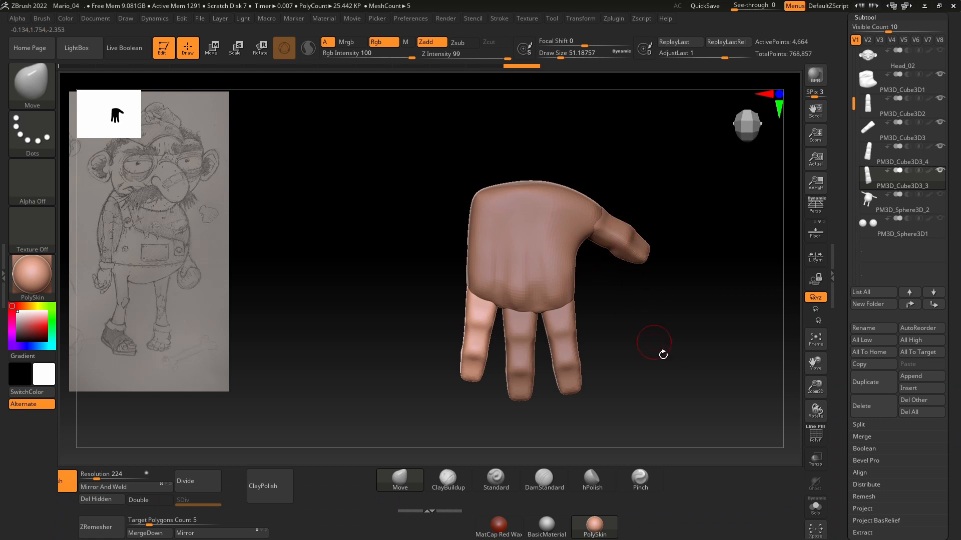
right_drag(663, 354, 661, 300)
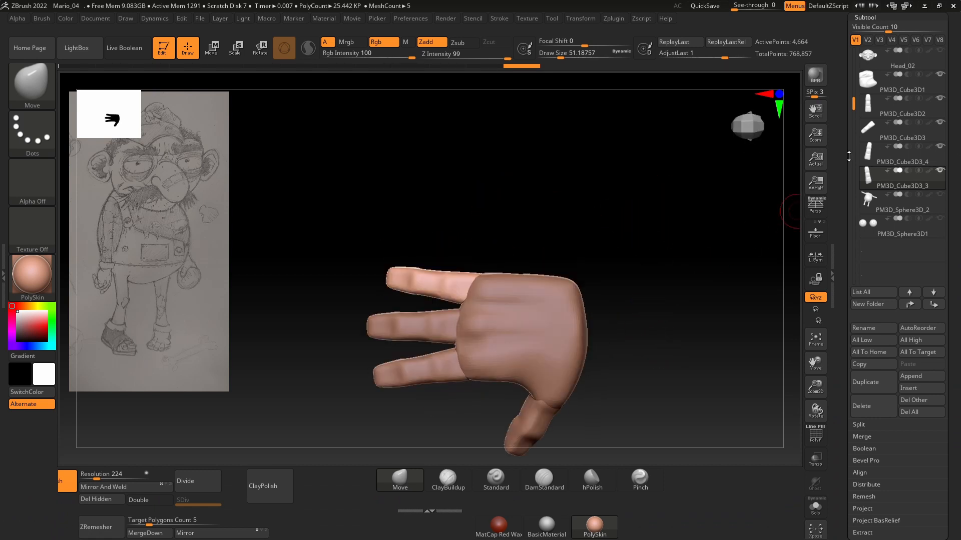
click(865, 116)
click(866, 78)
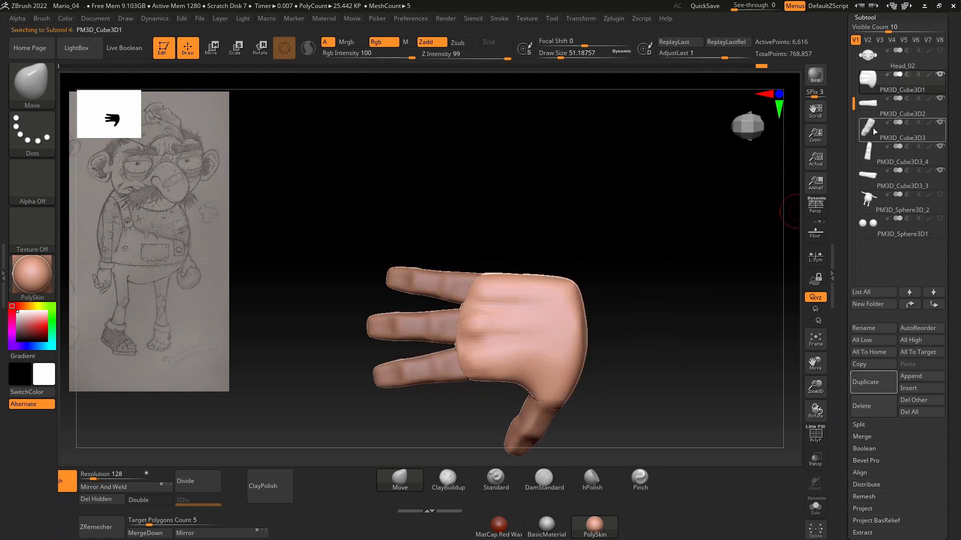
click(865, 132)
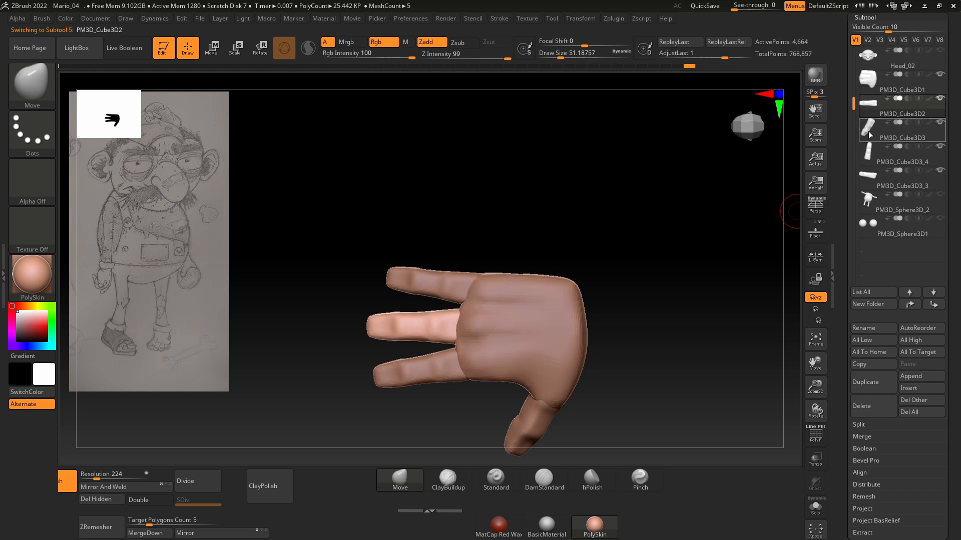
click(865, 174)
click(867, 79)
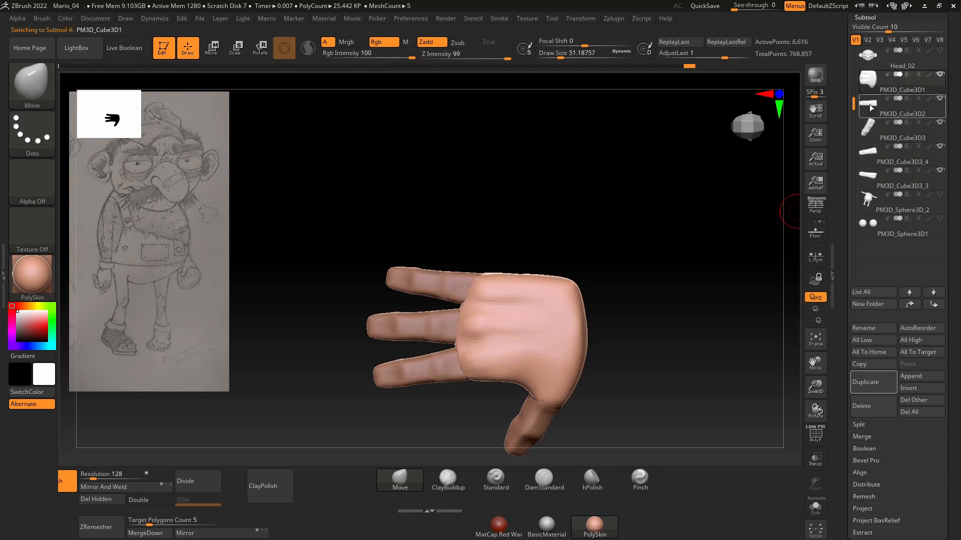
click(871, 111)
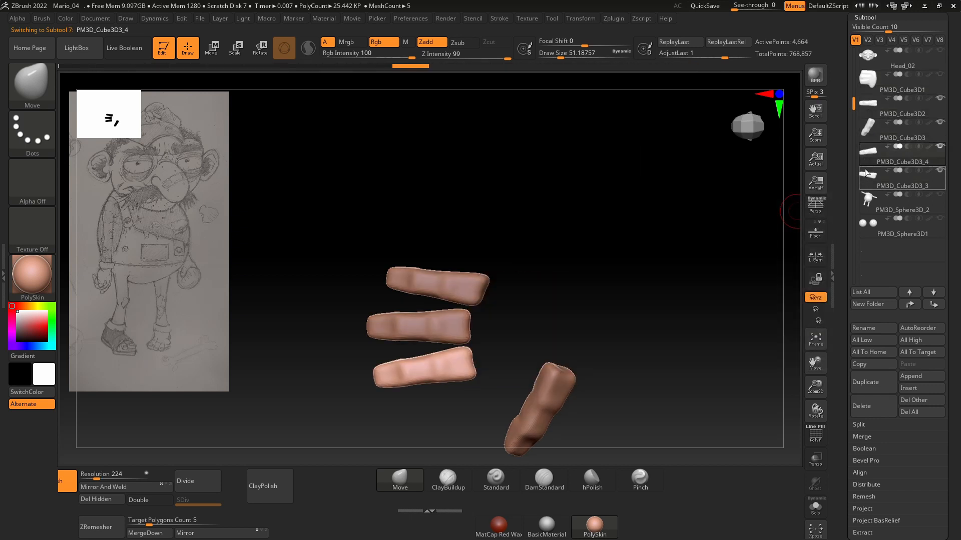
click(871, 92)
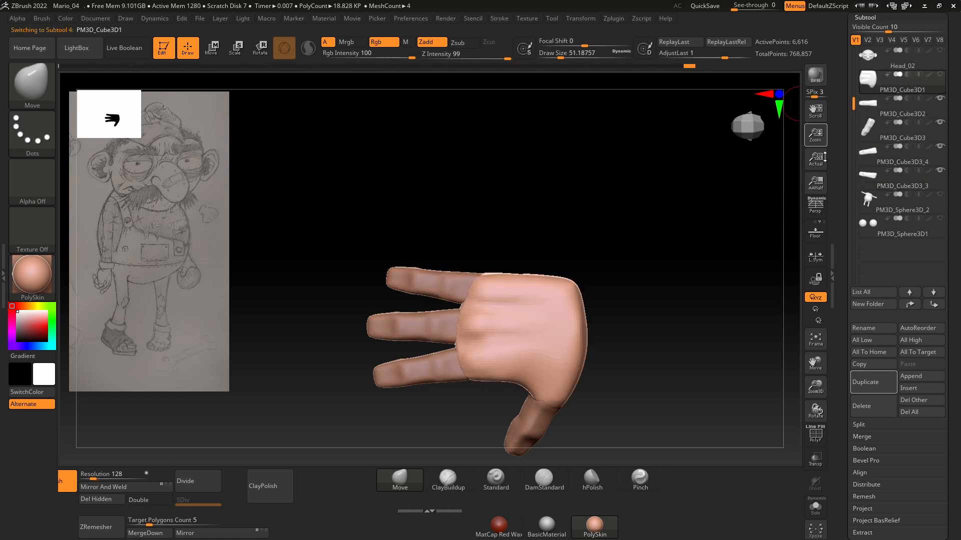
- Merge the middle finger and the thumb down into the palm subtool
scroll(850, 380, down, 2)
click(857, 373)
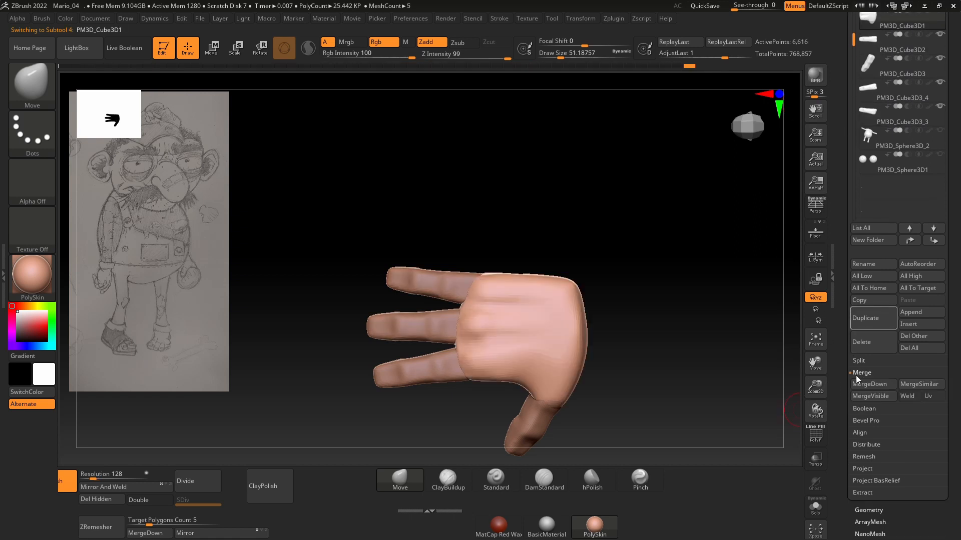
click(875, 396)
click(781, 407)
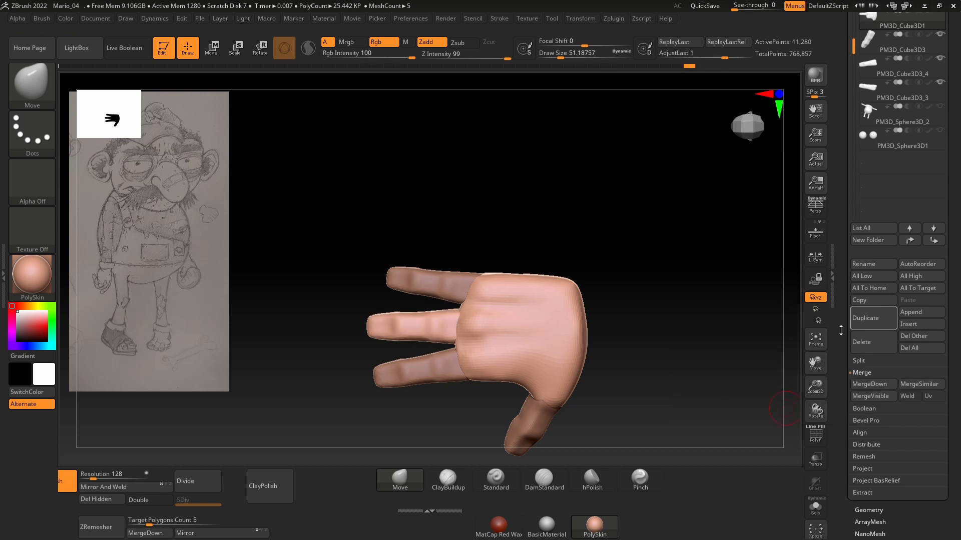
click(155, 534)
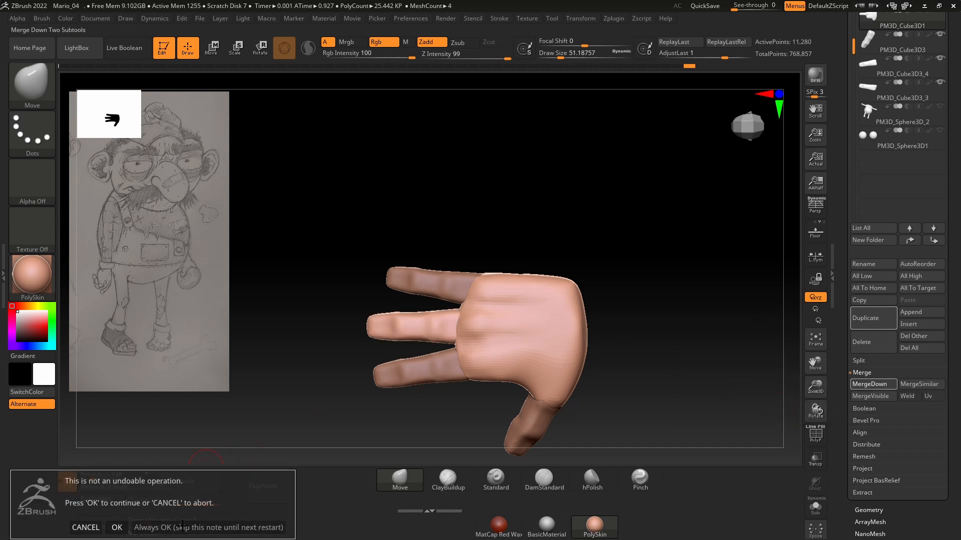
click(120, 529)
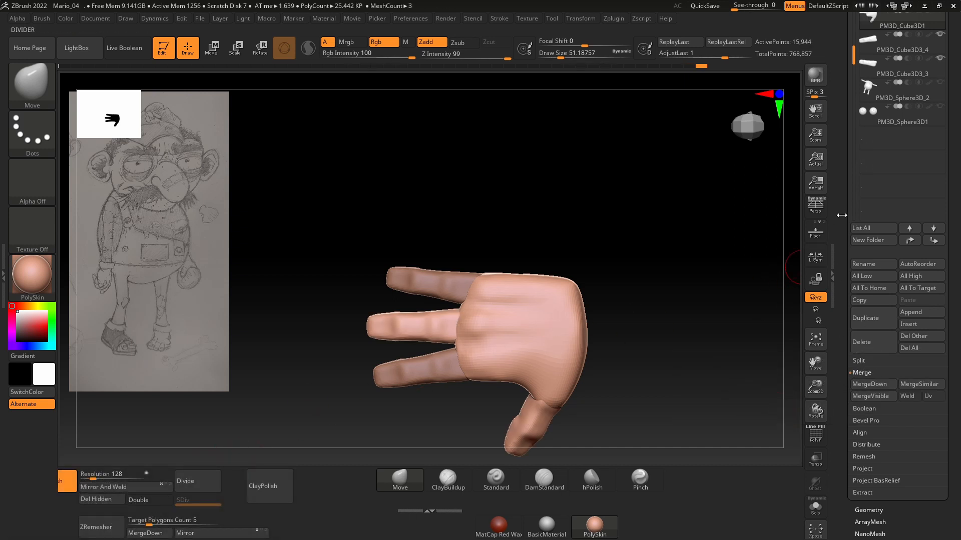
- Merge the index finger and the little finger down into the same subtool as the palm
drag(844, 179, 844, 240)
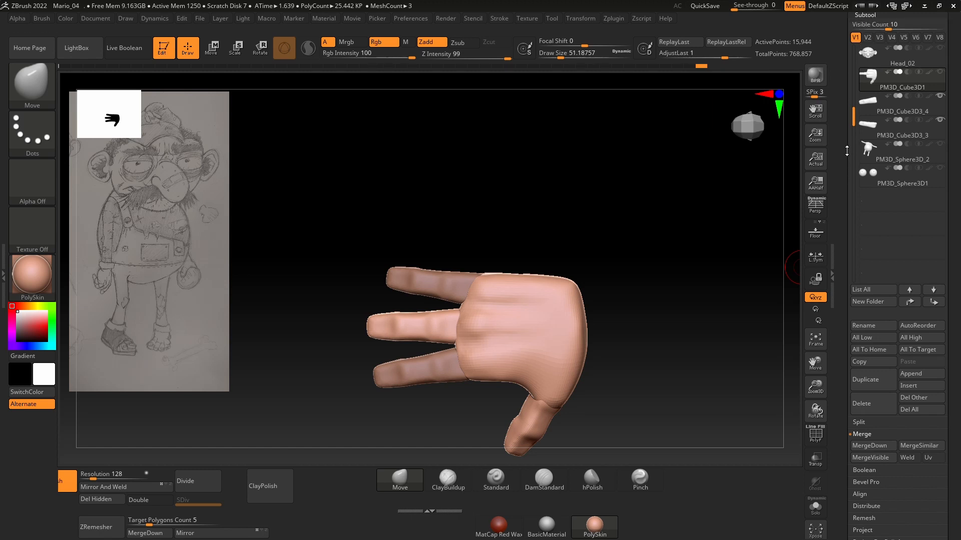
drag(846, 137, 846, 118)
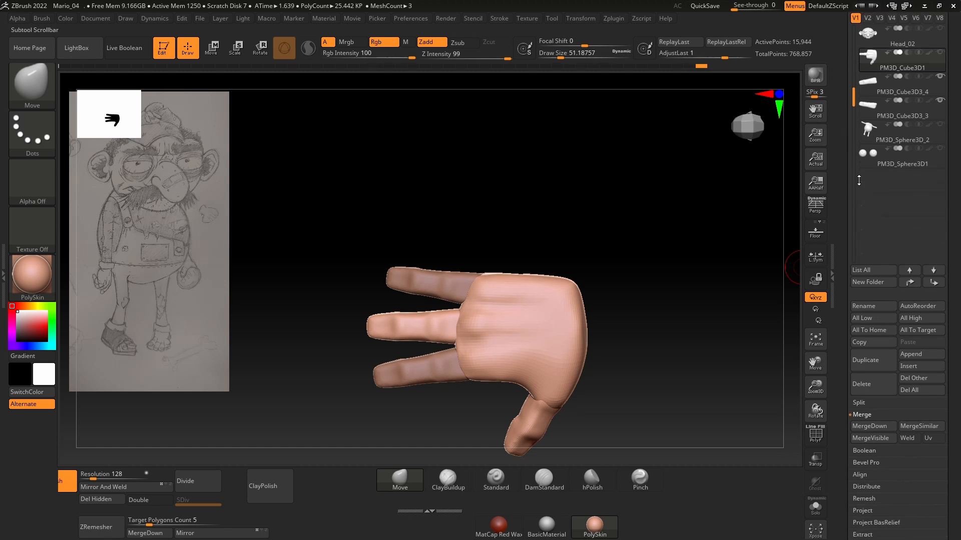
click(871, 427)
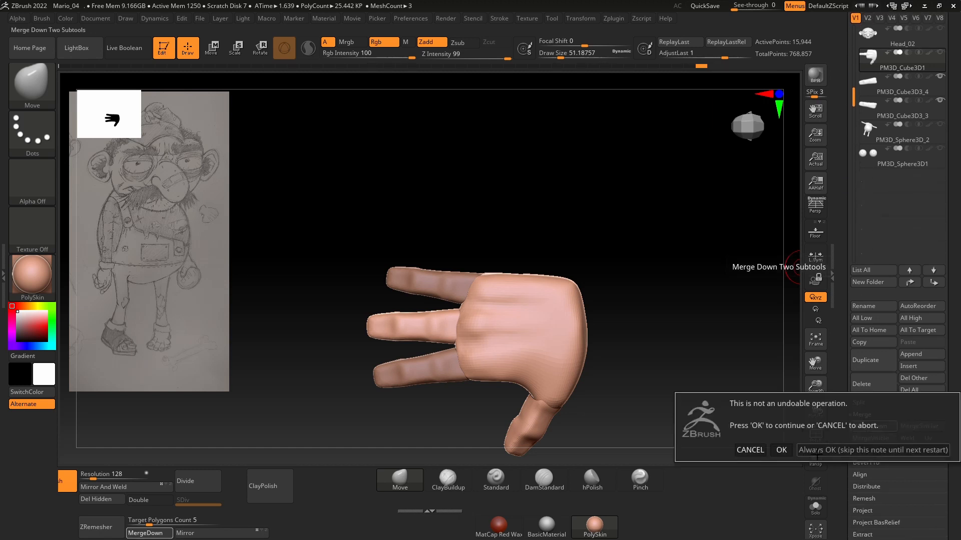
click(750, 452)
click(815, 508)
click(815, 508)
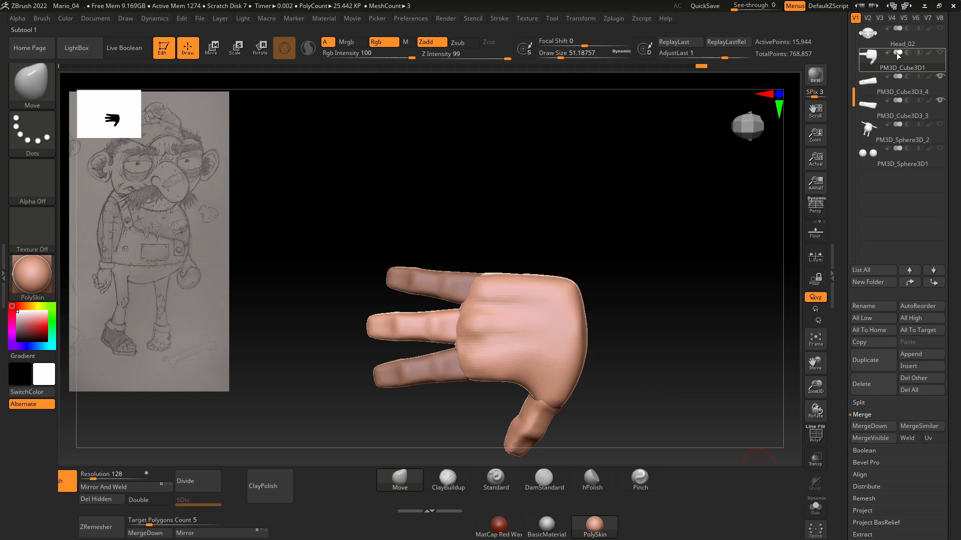
mouse_move(884, 59)
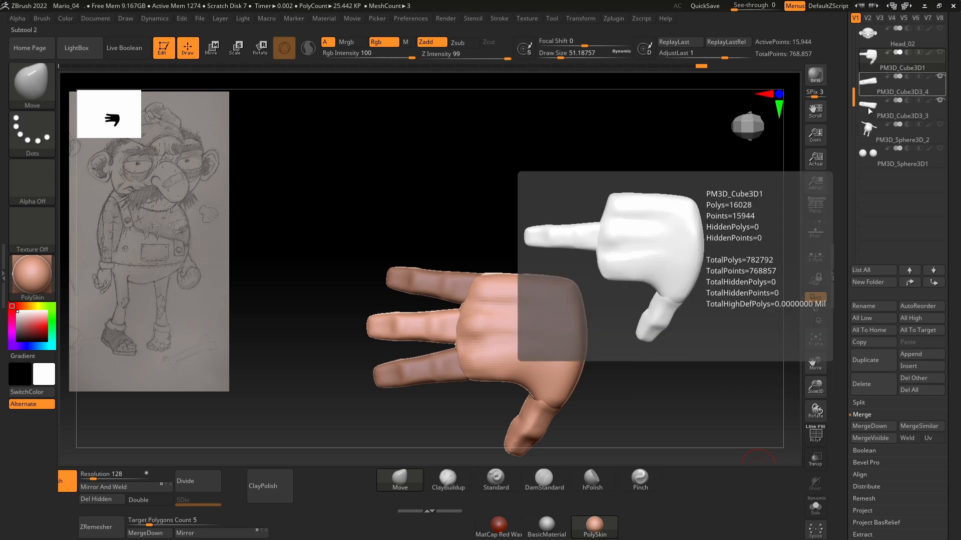
click(872, 426)
click(784, 451)
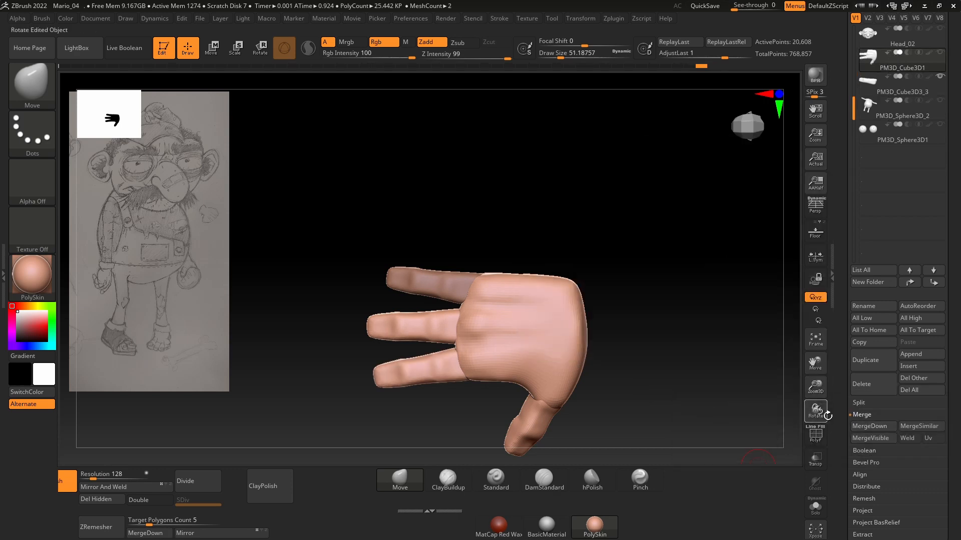
click(866, 439)
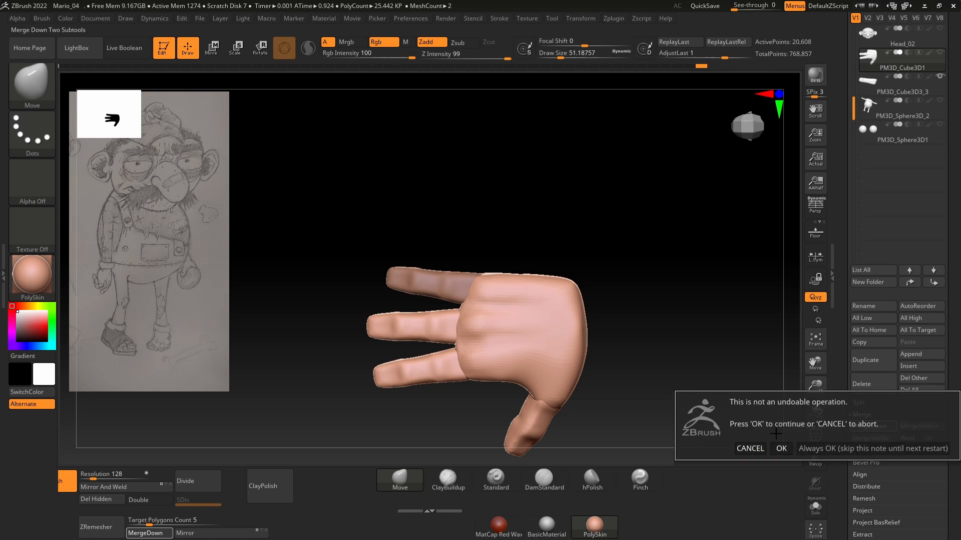
click(781, 449)
drag(669, 348, 634, 215)
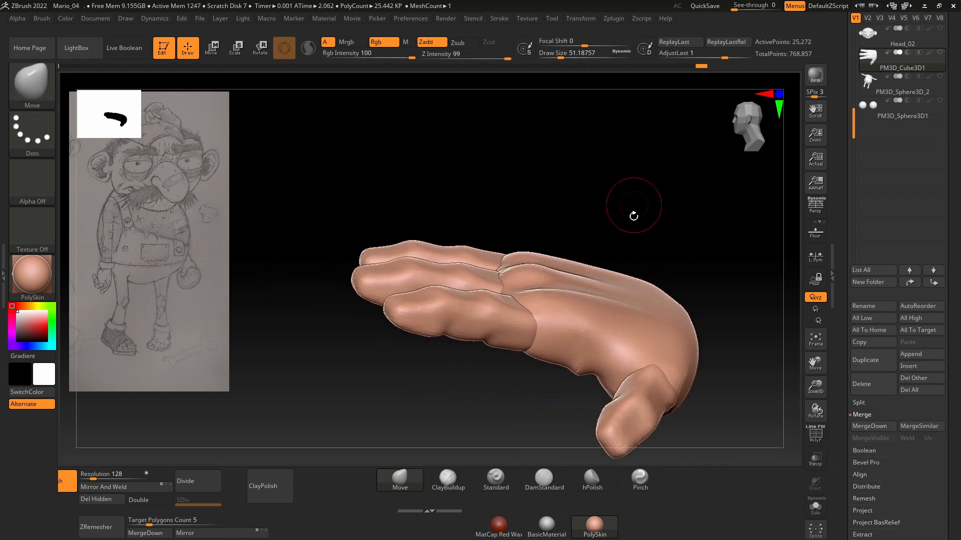
ctrl+click(369, 370)
ctrl+click(363, 370)
ctrl+drag(359, 373, 397, 407)
drag(572, 188, 572, 253)
key(ctrl+z)
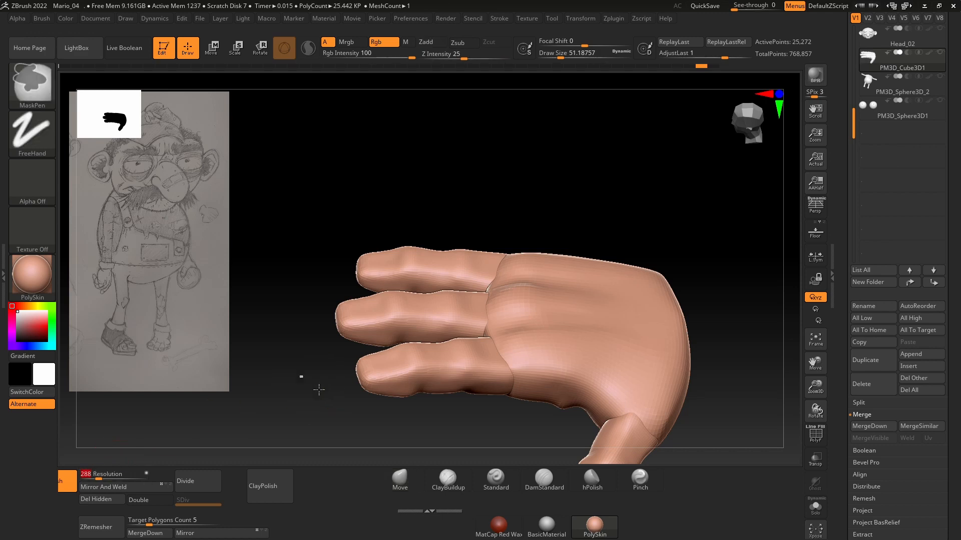
- Remesh the merged hand with DynaMesh at a resolution of 288
ctrl+click(329, 434)
drag(328, 433, 317, 296)
drag(338, 332, 300, 360)
- Smooth the seams where the three fingers join the back of the hand at a draw size of about 51
shift+drag(515, 238, 450, 249)
drag(384, 263, 438, 254)
shift+drag(437, 250, 434, 254)
drag(581, 226, 631, 229)
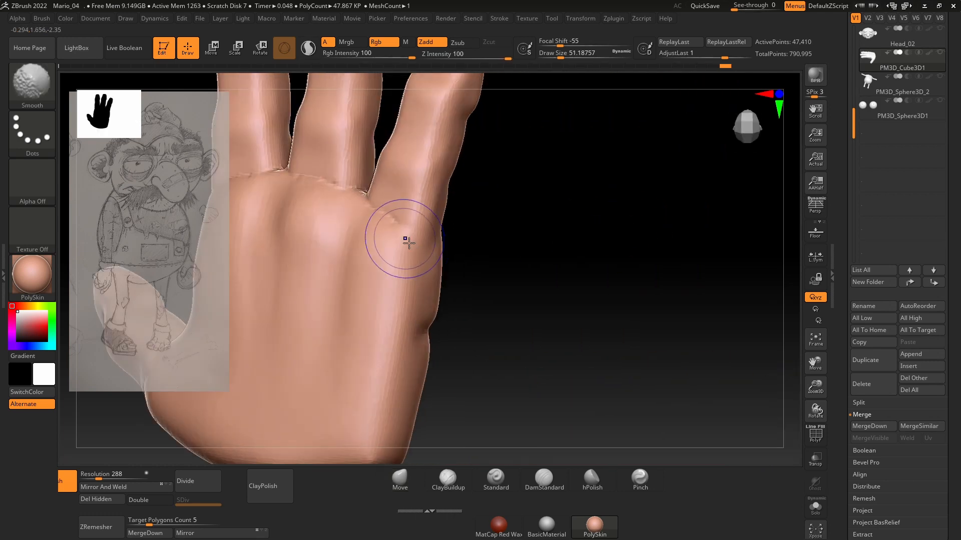
shift+drag(407, 238, 404, 235)
drag(586, 300, 646, 303)
shift+drag(445, 268, 437, 258)
alt+drag(589, 261, 680, 288)
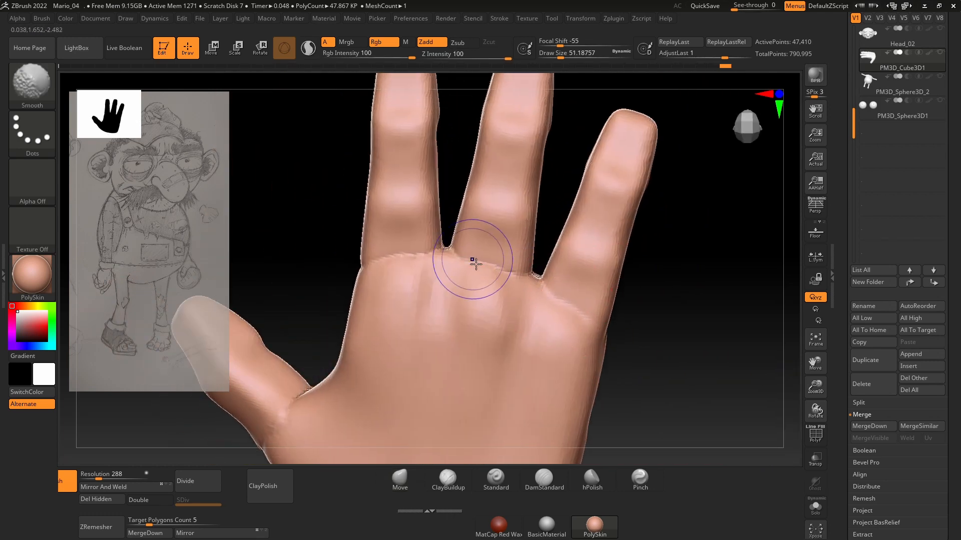
shift+drag(502, 274, 471, 267)
mouse_move(335, 252)
mouse_down()
mouse_move(395, 275)
mouse_move(431, 271)
mouse_up()
- Smooth the finger joins on the palm side and the seam around the thumb's base
drag(570, 273, 673, 275)
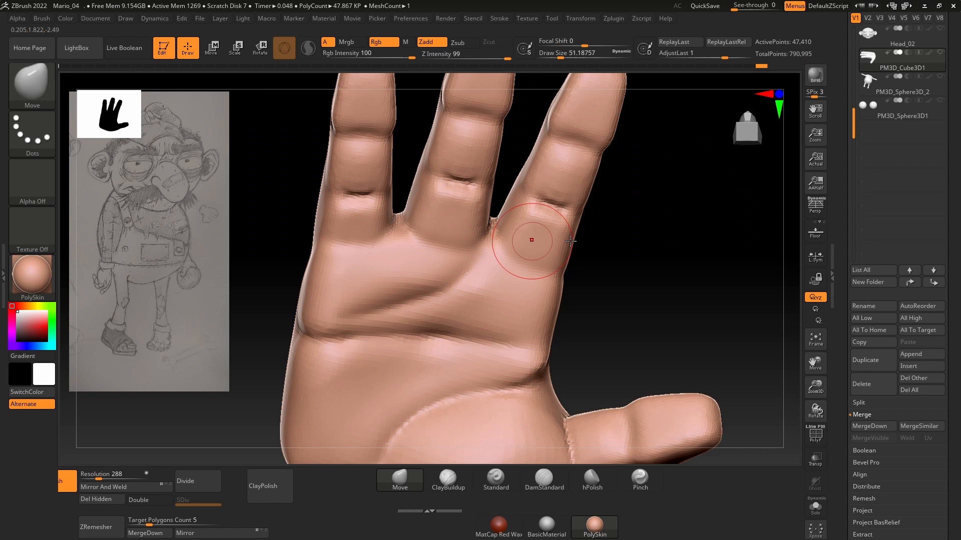
drag(521, 247, 386, 225)
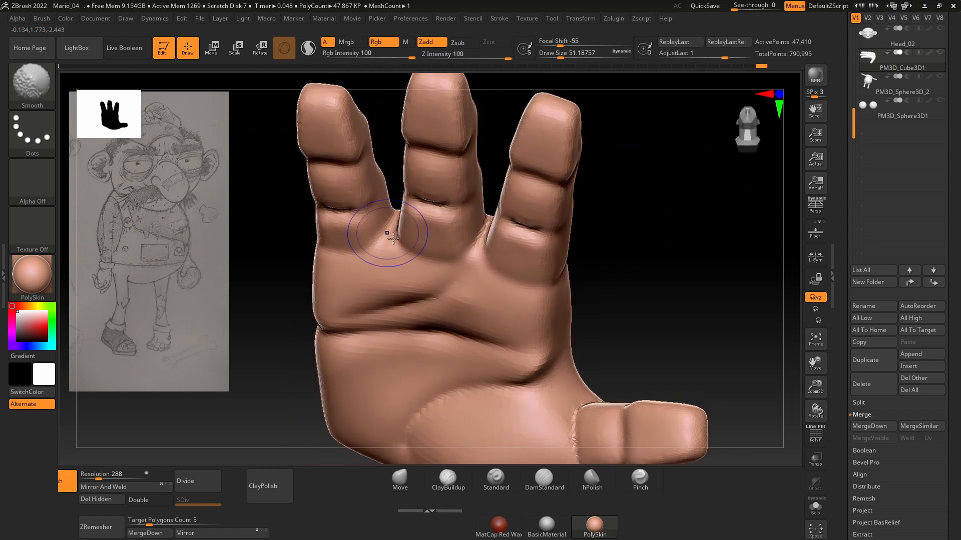
mouse_move(643, 271)
mouse_down()
mouse_move(646, 199)
mouse_move(660, 243)
mouse_move(562, 237)
mouse_move(599, 283)
mouse_up()
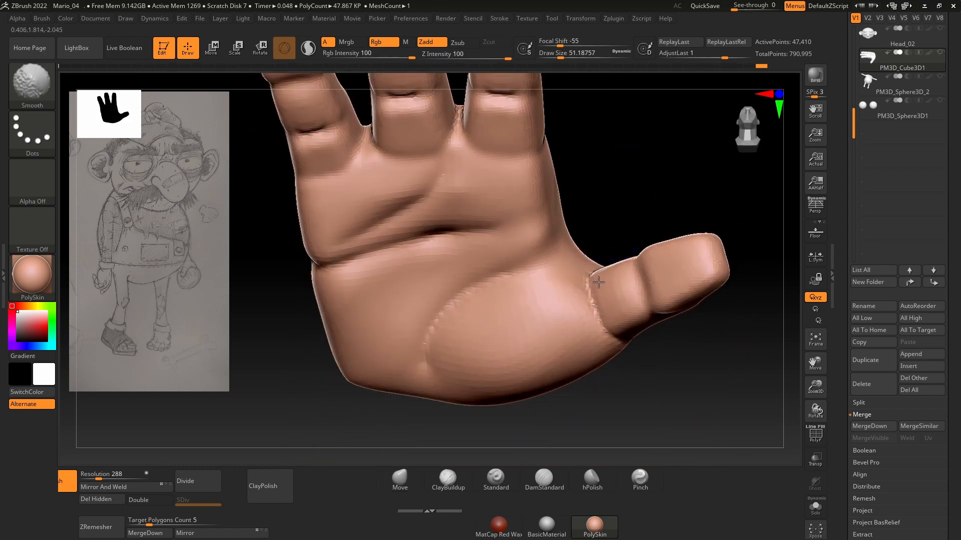
drag(677, 221, 675, 295)
drag(690, 262, 590, 295)
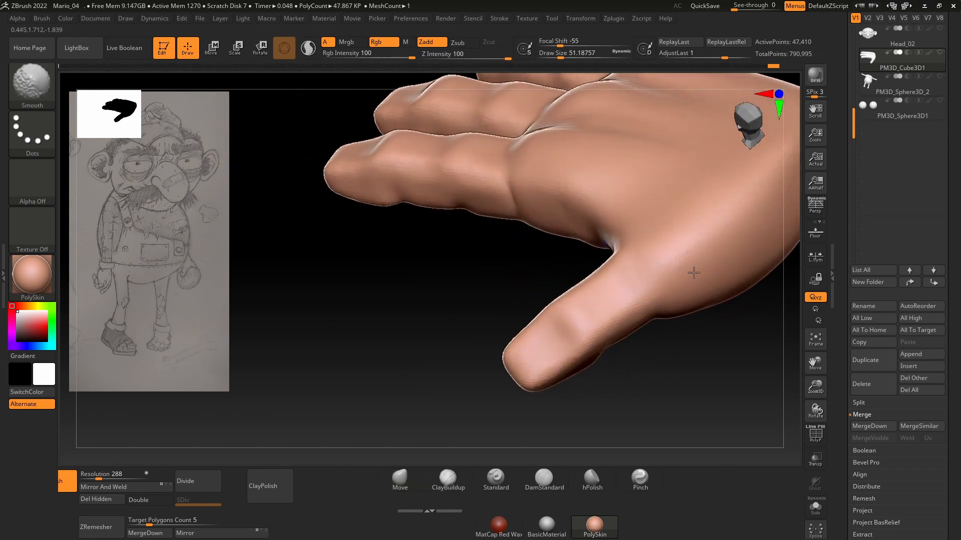
mouse_move(666, 256)
ctrl+right_down()
mouse_move(562, 294)
mouse_move(468, 354)
mouse_move(459, 347)
mouse_move(462, 369)
ctrl+right_up()
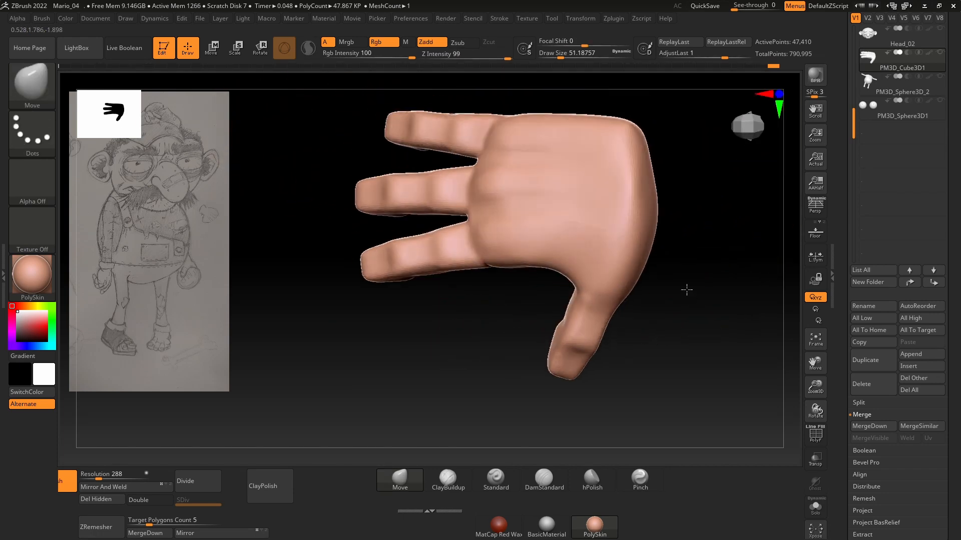
- Refine the shape of the hand and thumb with the Move brush at a draw size of about 62
mouse_move(687, 290)
mouse_down()
mouse_move(622, 296)
mouse_move(619, 336)
mouse_move(671, 325)
mouse_move(684, 398)
mouse_move(723, 326)
mouse_move(755, 295)
mouse_move(682, 337)
mouse_move(575, 281)
mouse_move(568, 208)
mouse_move(612, 251)
mouse_move(684, 167)
mouse_move(650, 181)
mouse_move(681, 212)
mouse_move(682, 233)
mouse_move(690, 220)
mouse_move(693, 228)
mouse_up()
key(space)
drag(580, 244, 584, 244)
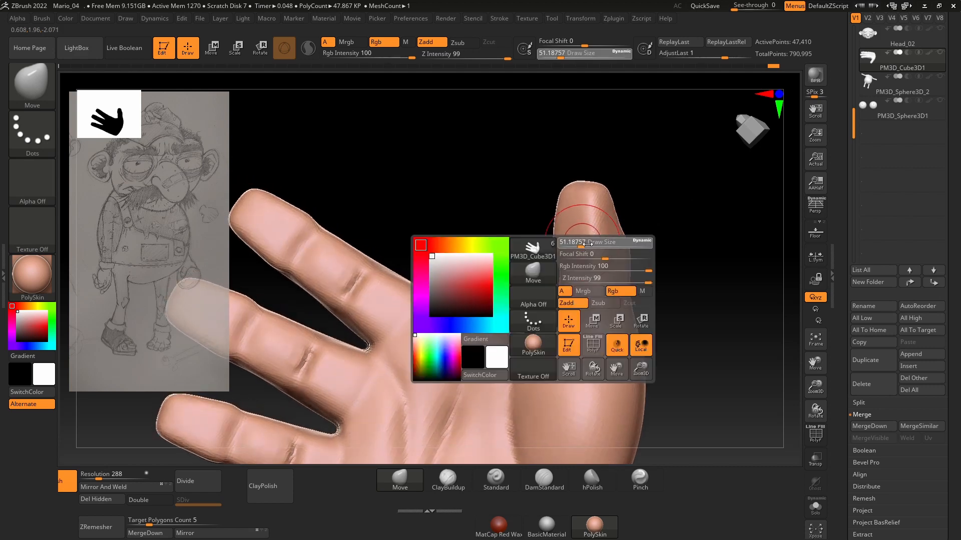
mouse_move(612, 243)
right_down()
mouse_move(633, 225)
mouse_move(619, 225)
mouse_move(654, 216)
mouse_move(633, 232)
mouse_move(680, 230)
mouse_move(653, 216)
mouse_move(716, 203)
mouse_move(719, 182)
right_up()
mouse_move(650, 244)
right_down()
mouse_move(649, 326)
mouse_move(740, 204)
mouse_move(737, 240)
mouse_move(745, 180)
mouse_move(701, 189)
mouse_move(504, 330)
mouse_move(486, 388)
mouse_move(494, 352)
mouse_move(649, 306)
right_up()
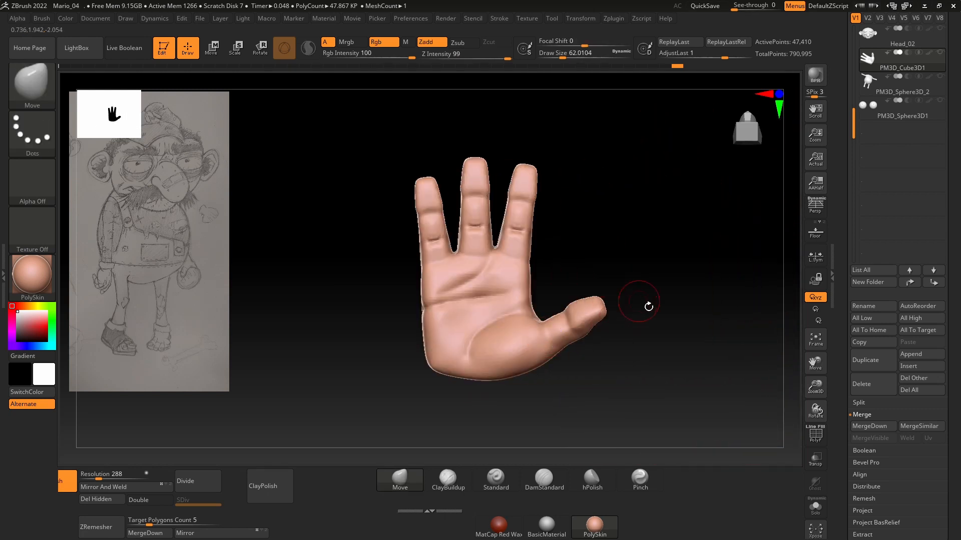
- Show the body subtool PM3D_Sphere3D_2 together with the hand, keep the hand selected, and compare the two from above
drag(807, 418, 669, 394)
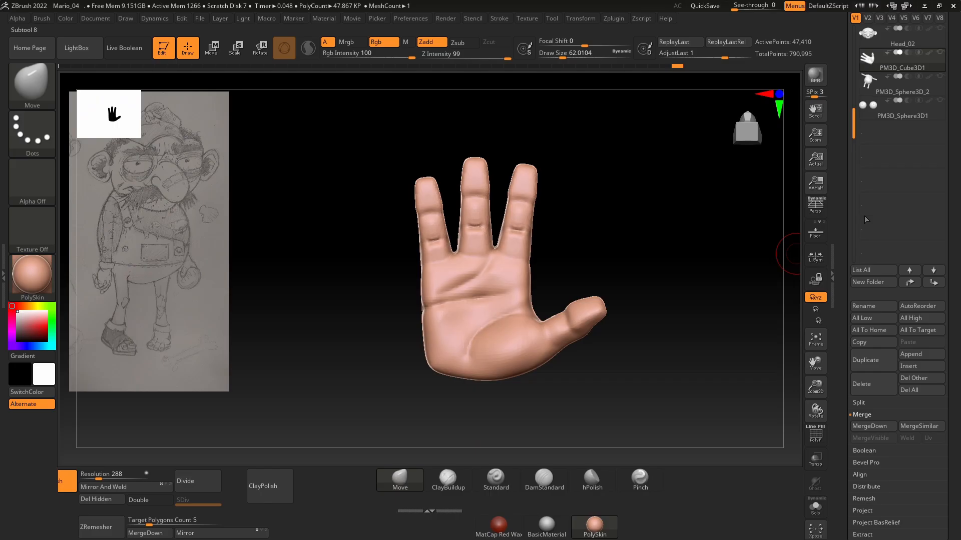
scroll(846, 213, up, 4)
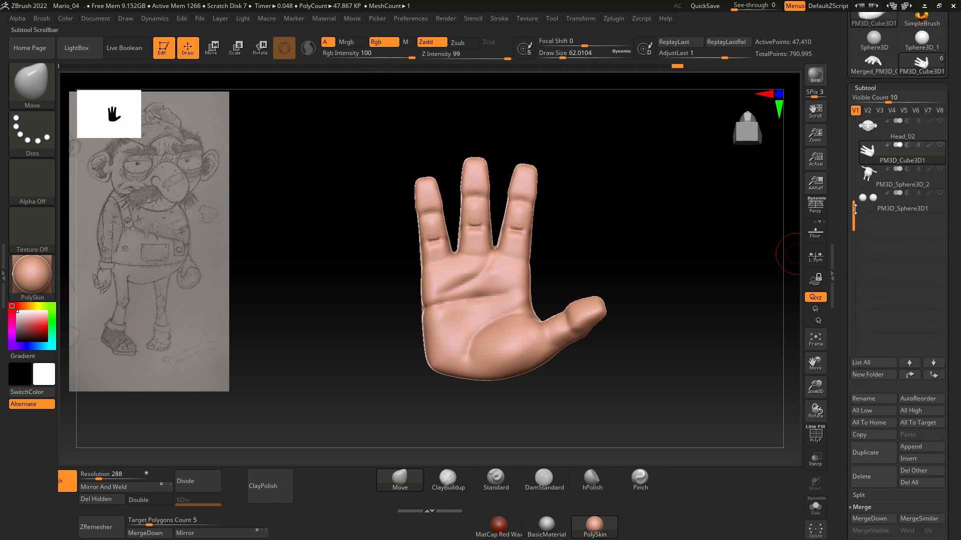
click(884, 185)
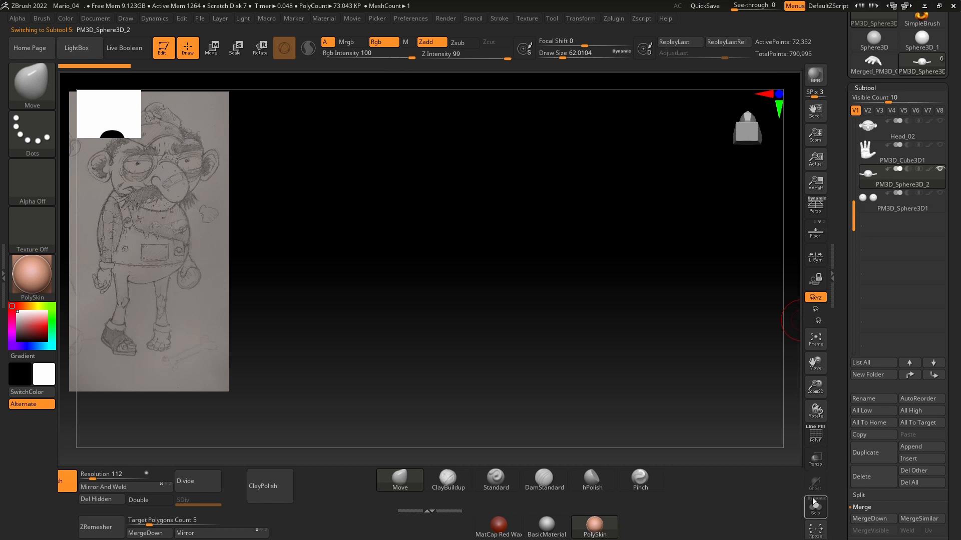
shift+drag(686, 358, 464, 319)
click(883, 154)
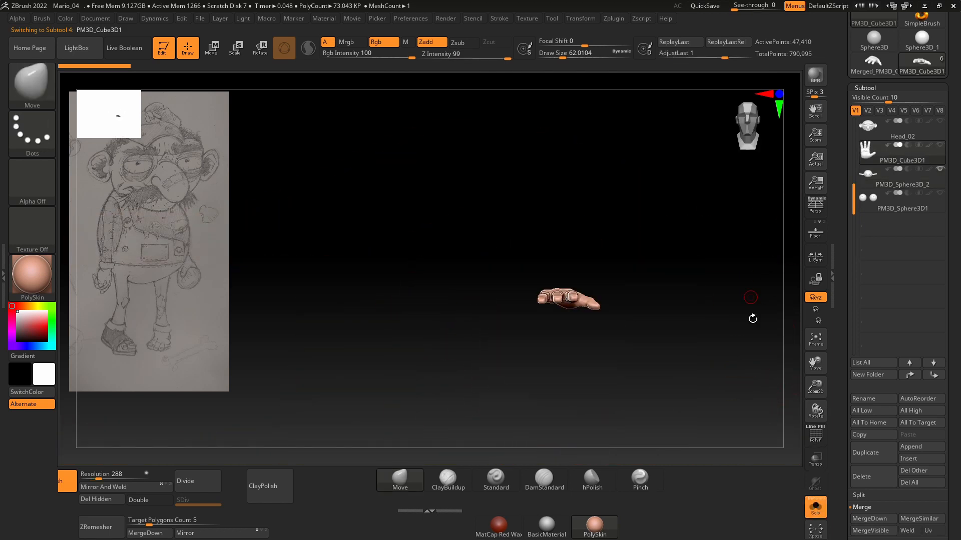
click(820, 508)
drag(733, 377, 689, 336)
key(w)
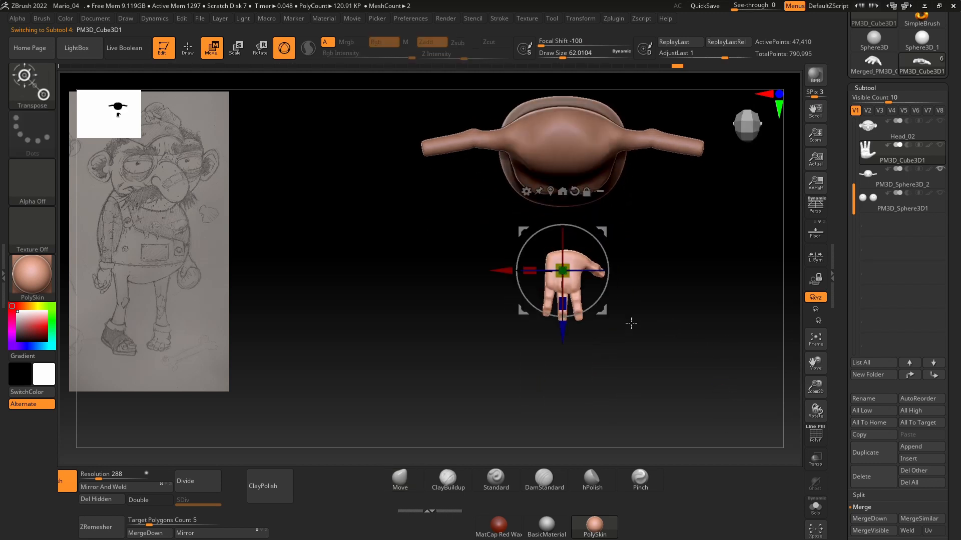
key(q)
- Build up the knuckles at the bases of the three fingers with ClayBuildup at a draw size of about 39
mouse_move(652, 290)
ctrl+right_down()
mouse_move(684, 360)
mouse_move(682, 311)
ctrl+right_up()
mouse_move(682, 311)
ctrl+right_down()
mouse_move(654, 382)
mouse_move(665, 403)
ctrl+right_up()
alt+right_drag(746, 342, 740, 277)
key(space)
drag(656, 293, 632, 301)
mouse_move(495, 283)
shift+mouse_down()
mouse_move(486, 279)
mouse_move(489, 288)
shift+mouse_up()
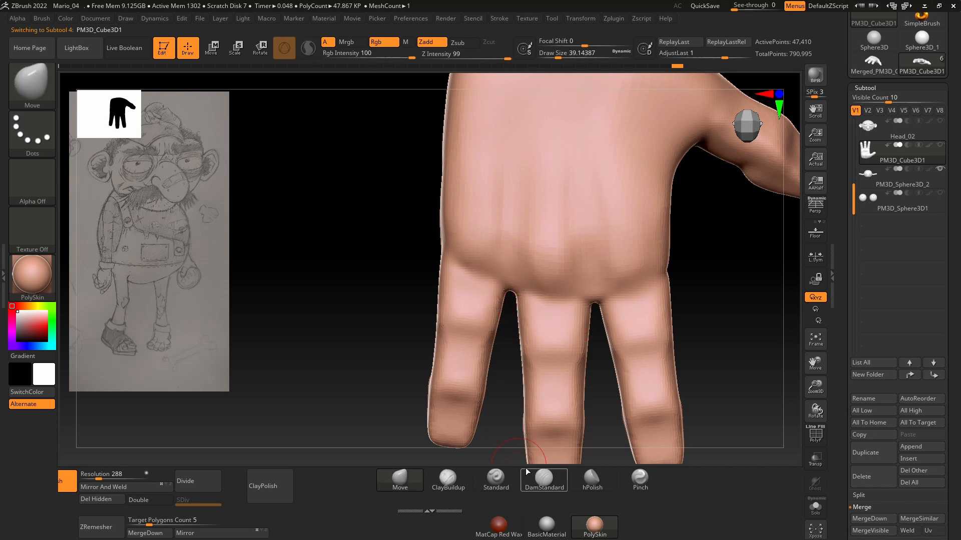
click(454, 479)
right_drag(410, 392, 413, 364)
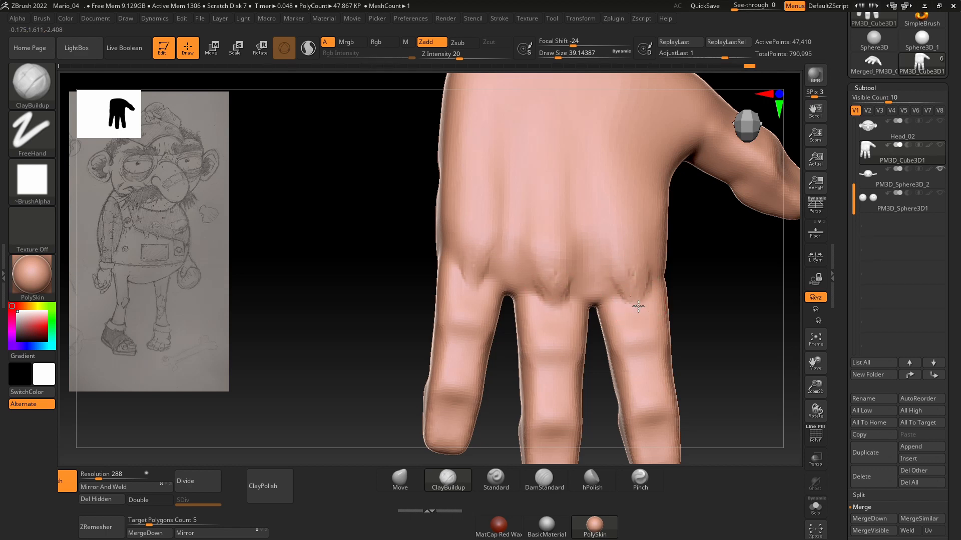
- Soften the knuckles and the grooves between them, including the outer side of the index finger's base, with the Smooth brush
key(shift)
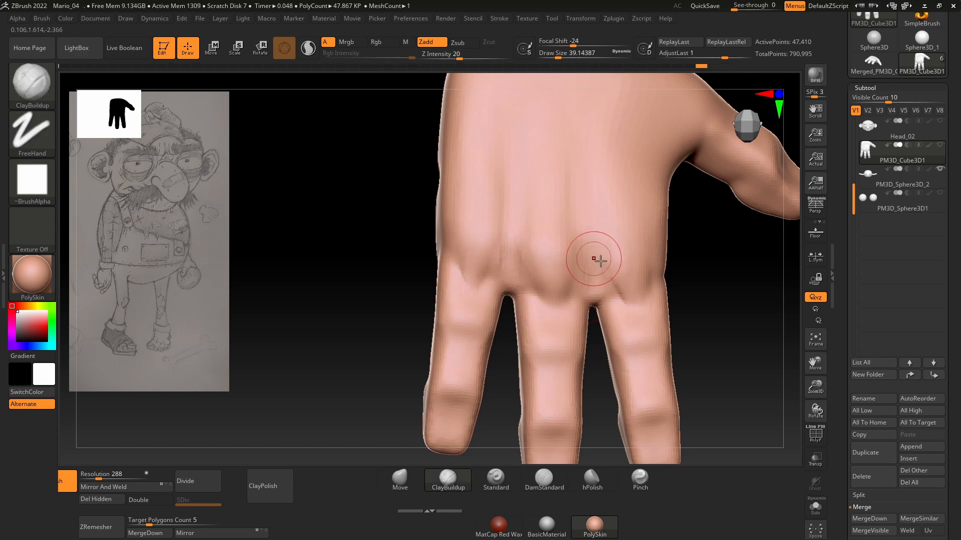
key(shift)
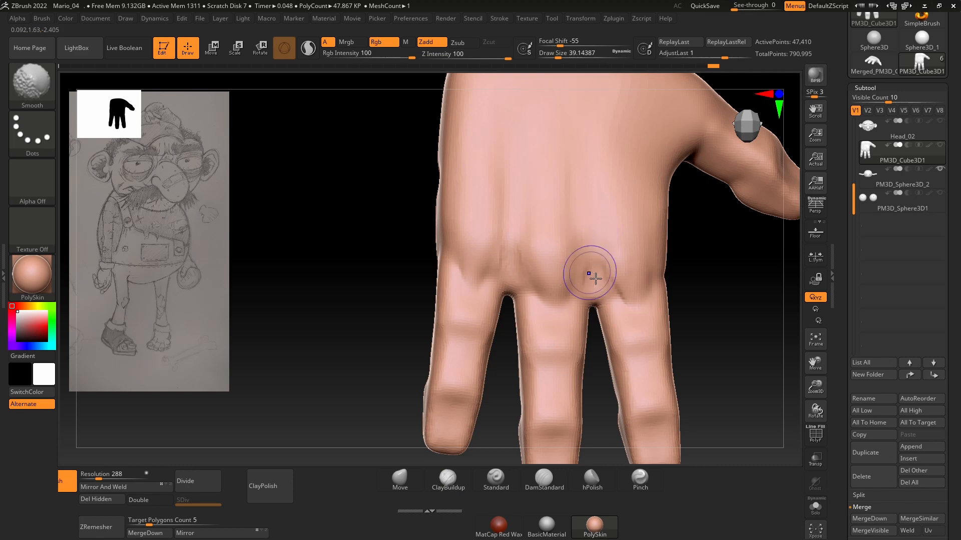
key(shift)
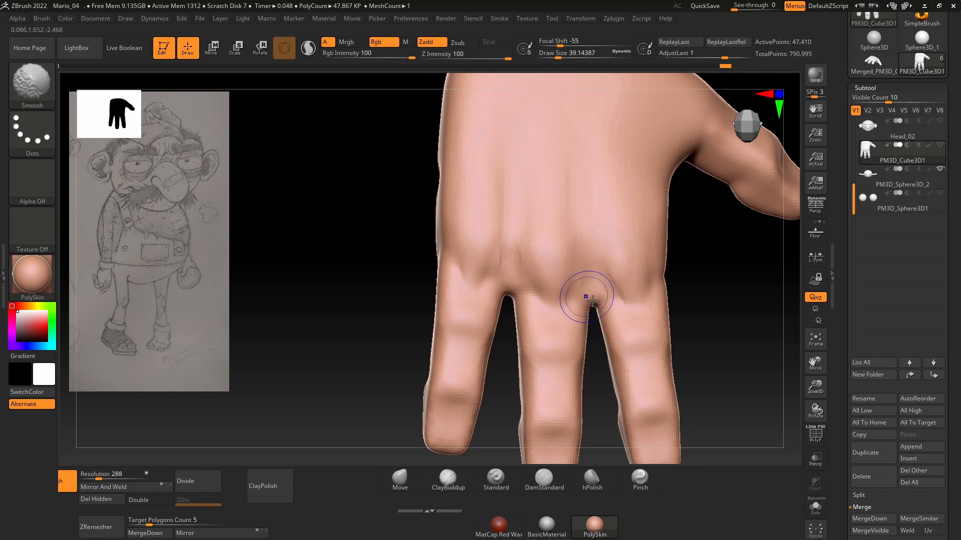
right_drag(545, 295, 633, 290)
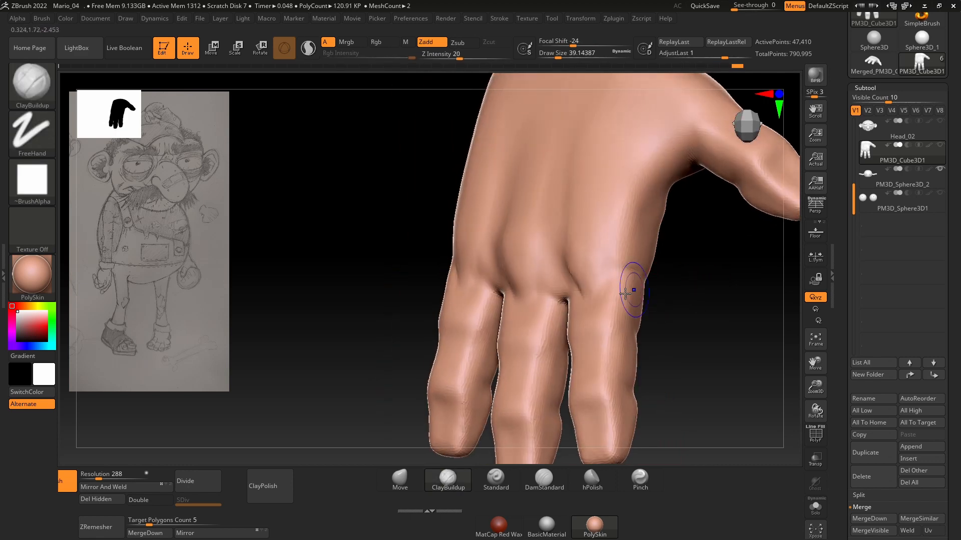
key(shift)
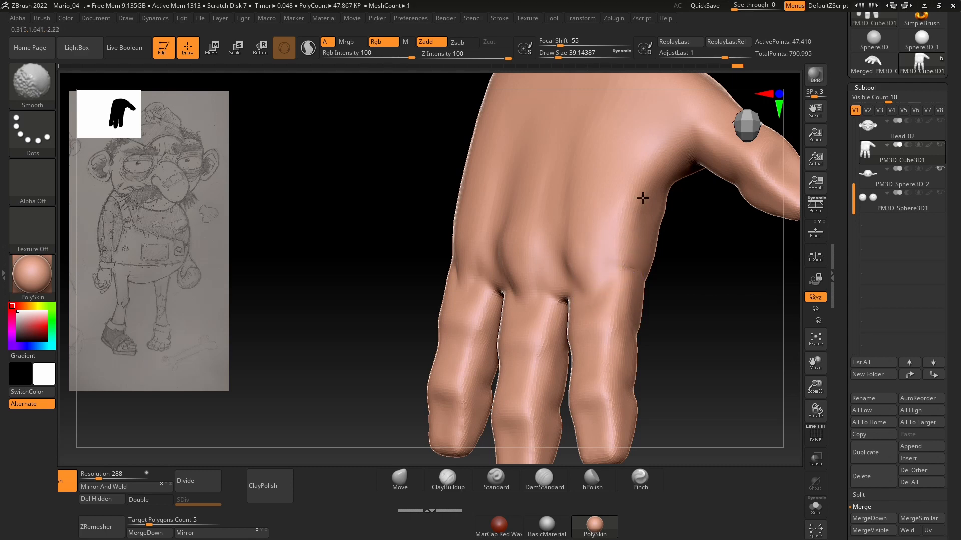
ctrl+right_drag(691, 300, 474, 319)
ctrl+right_drag(725, 295, 626, 295)
alt+right_drag(686, 267, 575, 317)
ctrl+right_drag(690, 300, 691, 231)
alt+right_drag(691, 232, 696, 284)
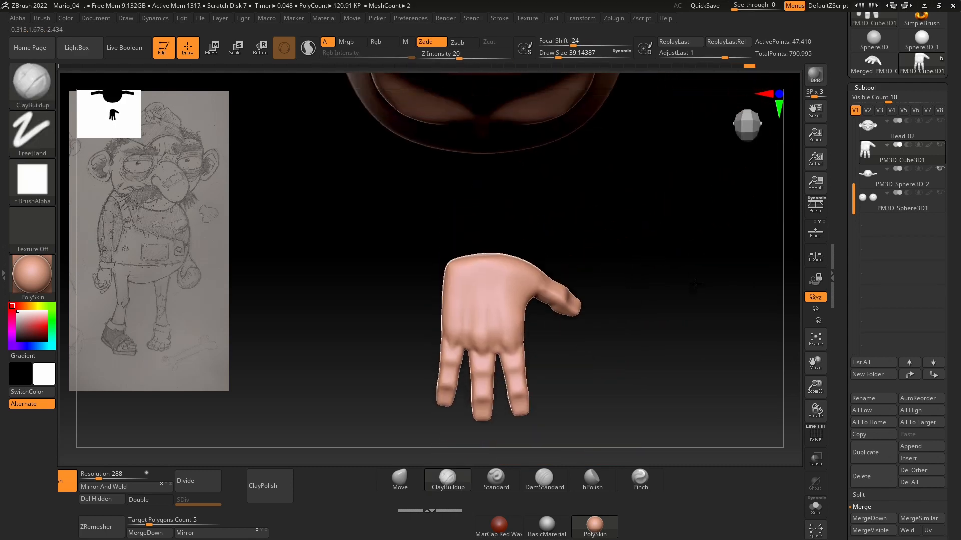
- Place the transform pivot at the hand's wrist and rotate the hand -90 degrees so the fingers point outward from the body
key(w)
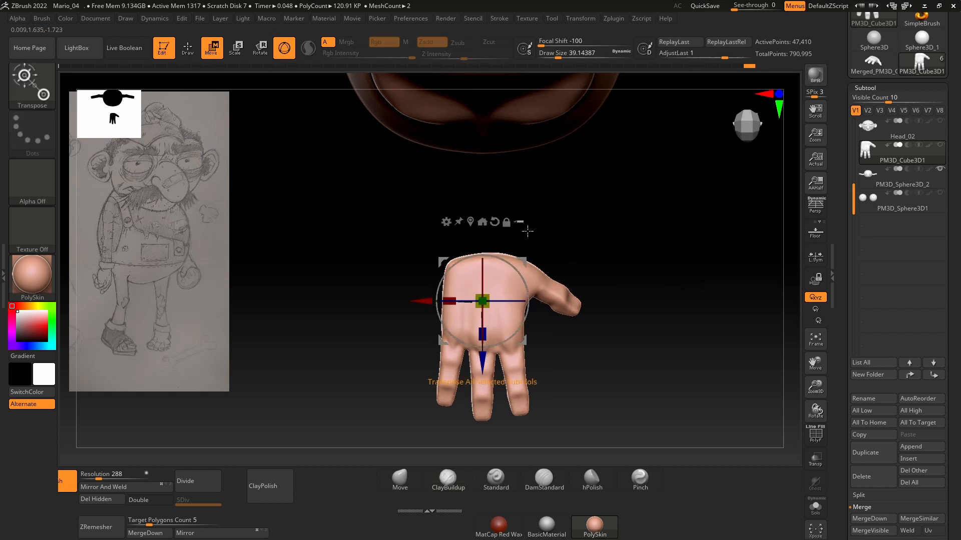
alt+drag(484, 367, 497, 320)
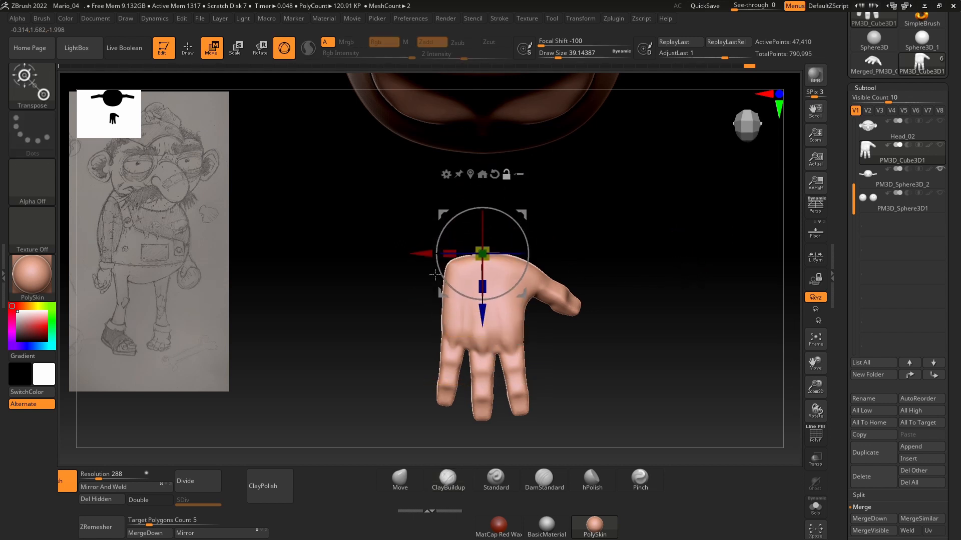
alt+drag(430, 259, 439, 266)
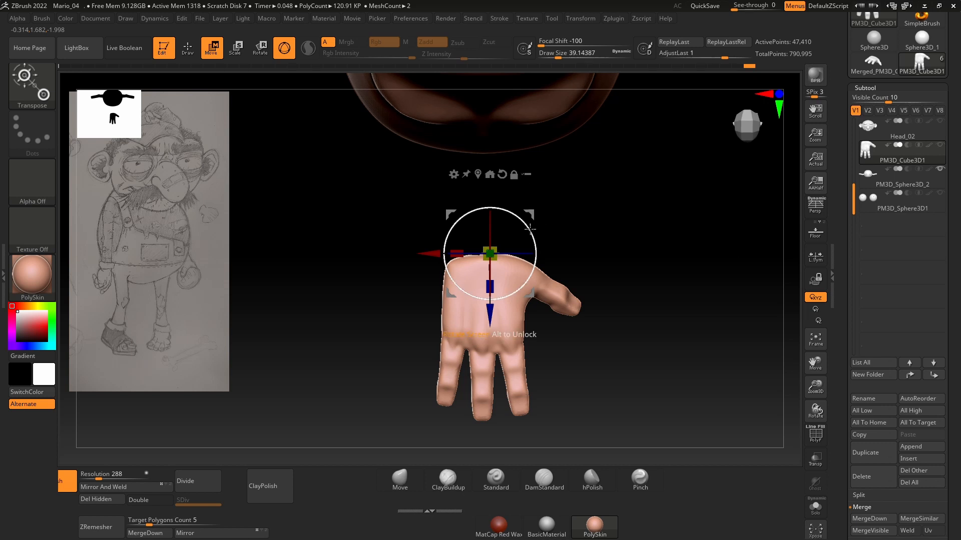
drag(530, 229, 547, 263)
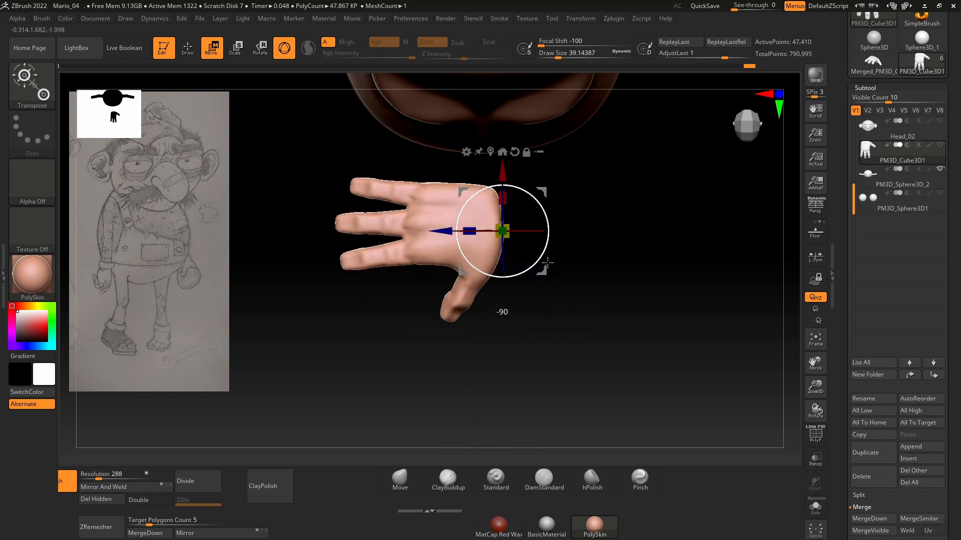
- Move the hand out beyond the end of the arm and bring it in line with the forearm in the top view
alt+right_drag(608, 346, 605, 326)
alt+right_drag(547, 287, 668, 287)
drag(591, 332, 401, 331)
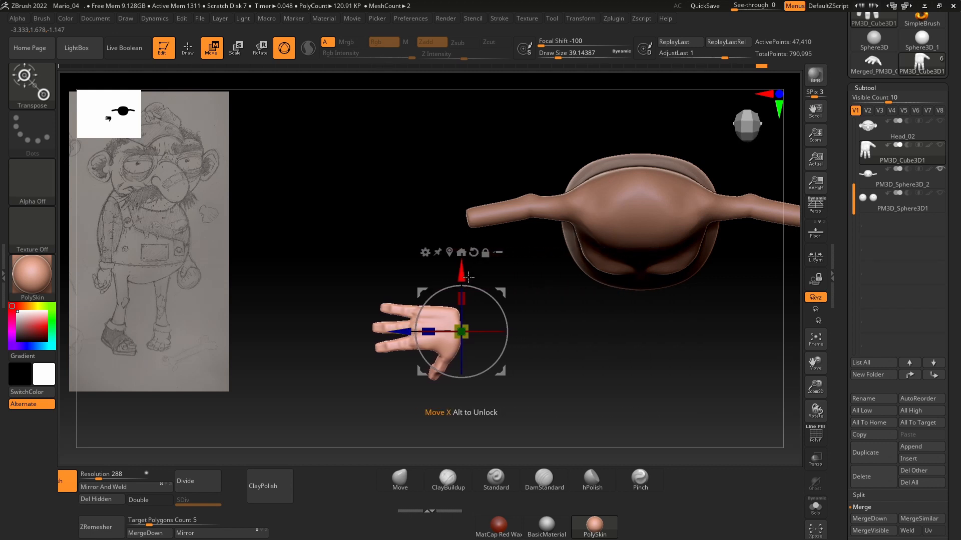
drag(468, 276, 466, 157)
- Raise the hand to the arm's height and slide its wrist inward against the forearm's end
alt+right_drag(540, 308, 489, 271)
alt+right_drag(599, 170, 587, 326)
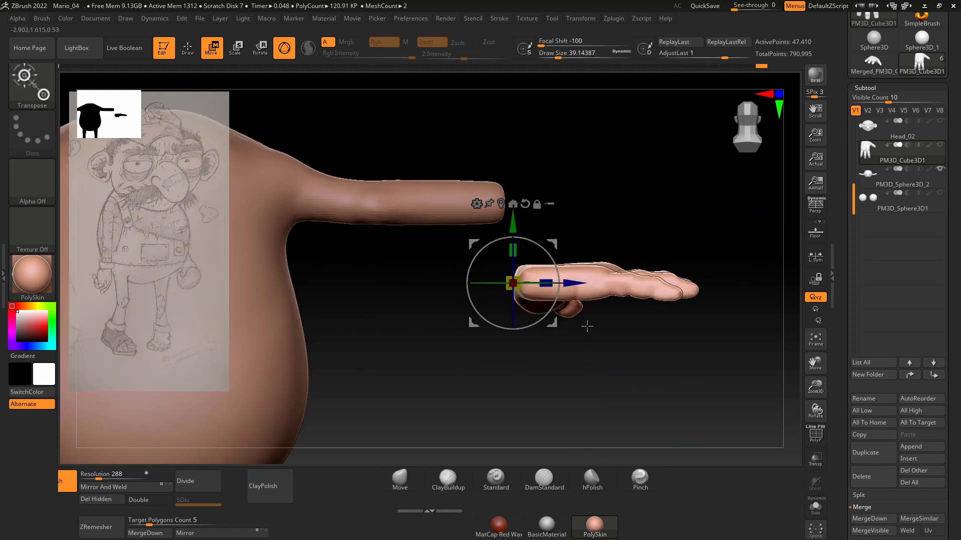
drag(514, 225, 514, 139)
drag(580, 200, 565, 200)
- Fine-tune the hand's position on the forearm, shifting it about 0.11 across the wrist, and check the fit from the front
right_drag(574, 255, 593, 406)
drag(543, 187, 543, 177)
drag(514, 270, 512, 255)
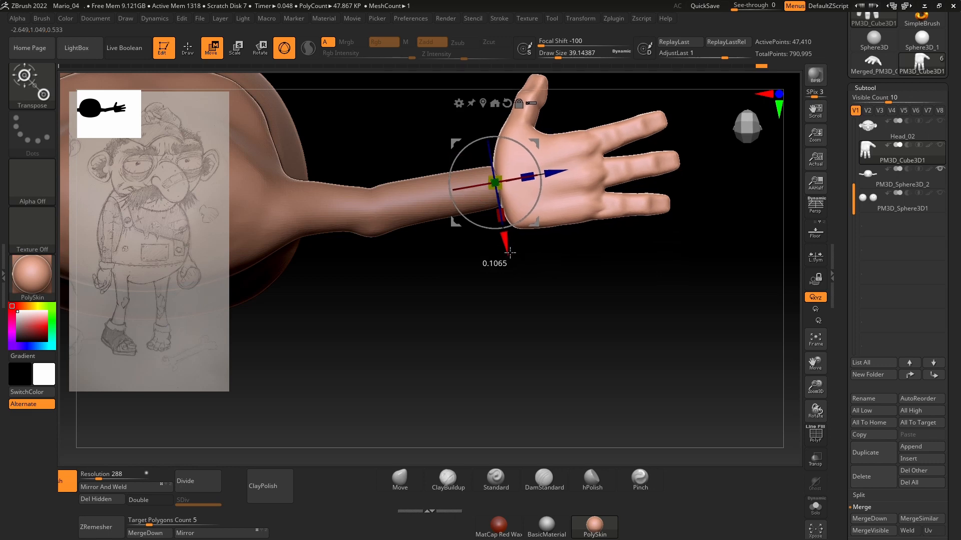
ctrl+right_drag(553, 304, 541, 240)
right_drag(721, 246, 530, 235)
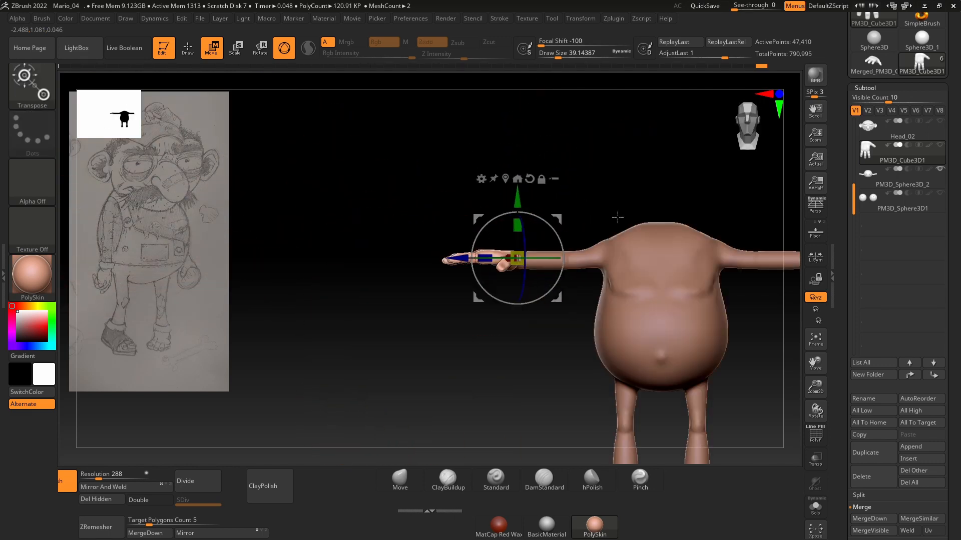
- Show the Head_02 subtool and scale the hand down slightly, moving it onto the end of the forearm
click(940, 122)
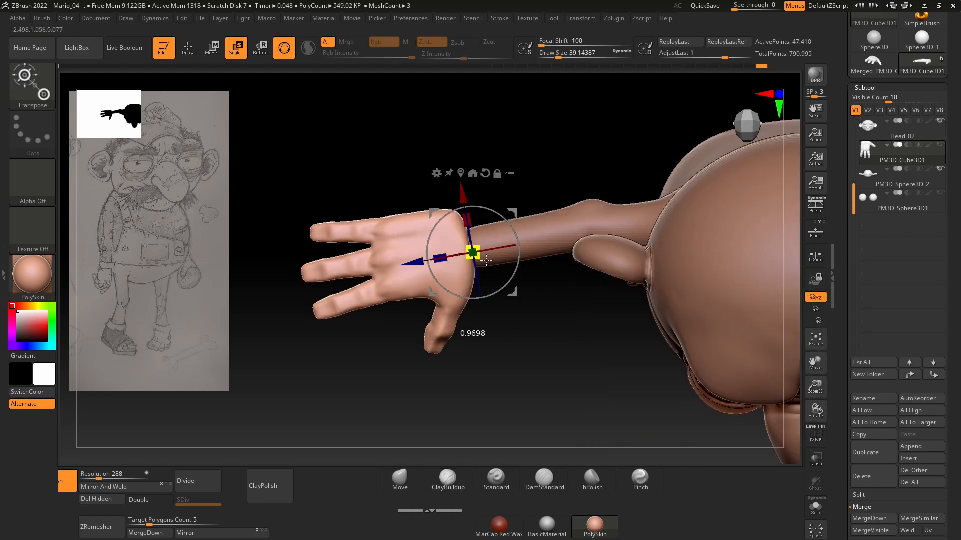
drag(471, 254, 472, 253)
right_drag(536, 372, 537, 245)
key(q)
mouse_move(551, 320)
ctrl+right_down()
mouse_move(513, 311)
mouse_move(532, 336)
ctrl+right_up()
key(w)
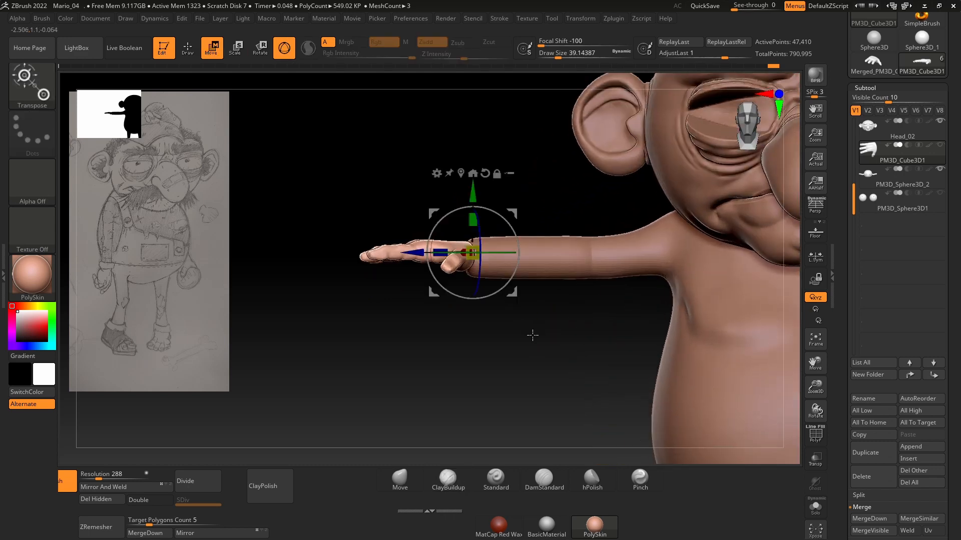
drag(478, 263, 484, 262)
- Mirror and weld the hand across to the opposite arm
key(q)
mouse_move(453, 345)
ctrl+right_down()
mouse_move(427, 319)
mouse_move(435, 328)
ctrl+right_up()
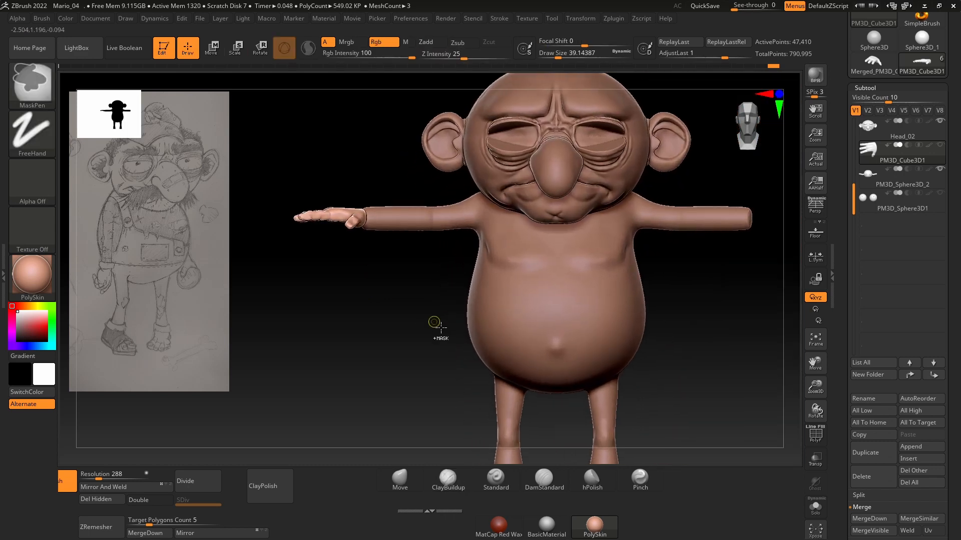
click(120, 487)
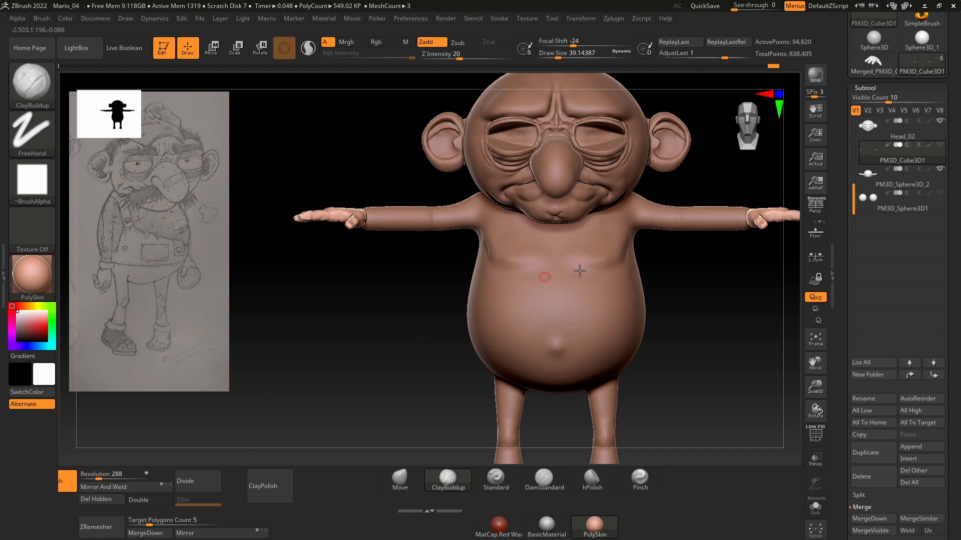
drag(327, 328, 466, 360)
ctrl+right_drag(466, 361, 477, 396)
drag(476, 395, 453, 401)
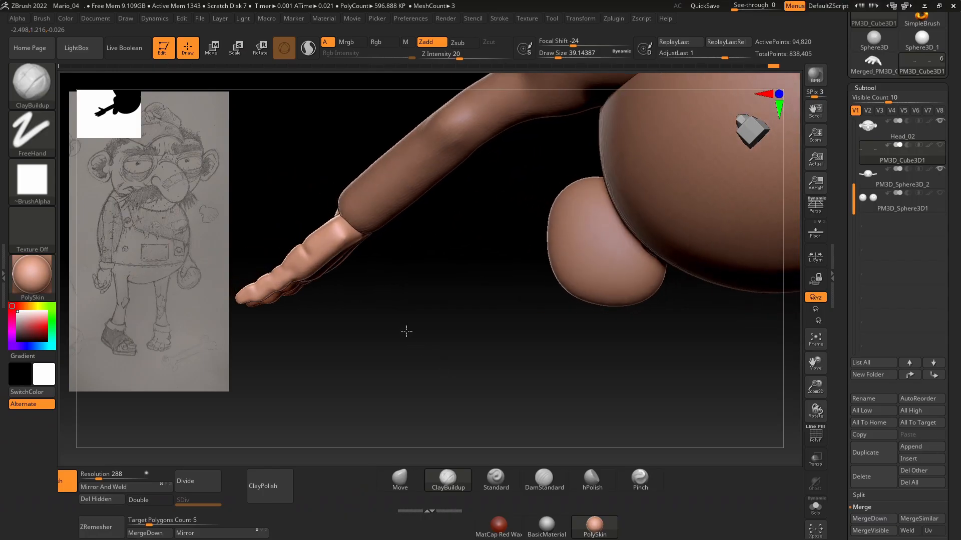
drag(406, 331, 457, 386)
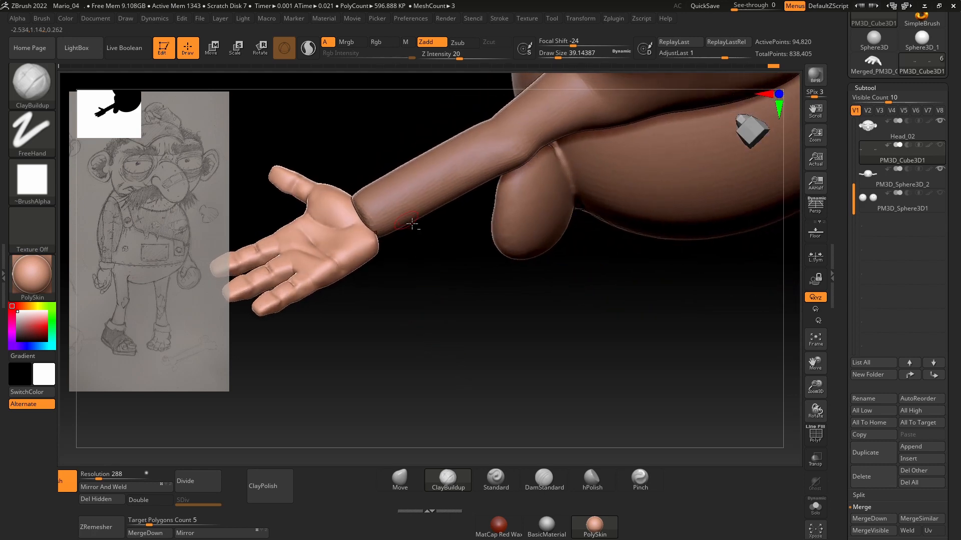
- Select the body subtool and smooth the end of the forearm around the wrist with a draw size of about 197
alt+click(406, 225)
key(space)
click(407, 225)
ctrl+right_drag(435, 290, 450, 352)
mouse_move(451, 353)
mouse_down()
mouse_move(476, 365)
mouse_move(528, 307)
mouse_move(720, 247)
mouse_up()
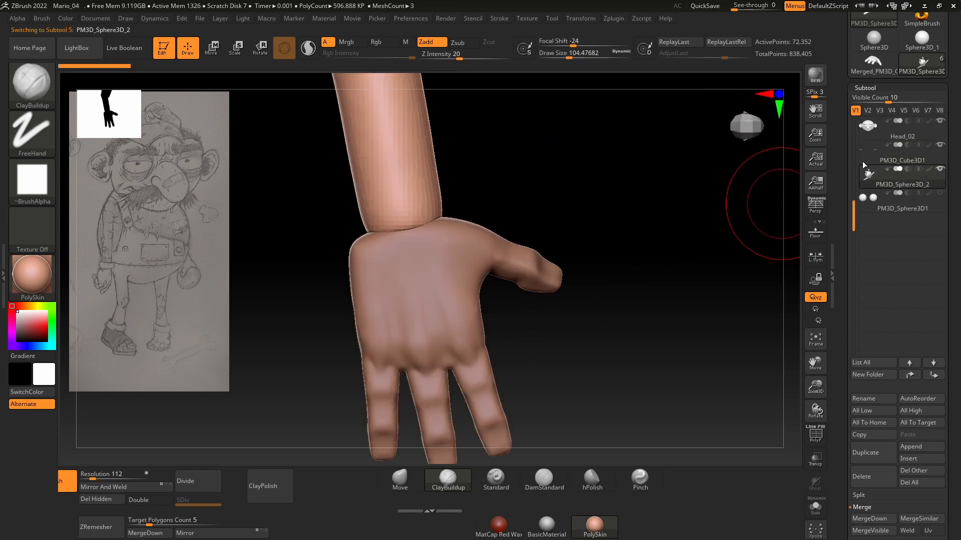
mouse_move(720, 246)
mouse_down()
mouse_move(636, 250)
mouse_move(625, 216)
mouse_move(609, 303)
mouse_move(566, 280)
mouse_move(653, 337)
mouse_up()
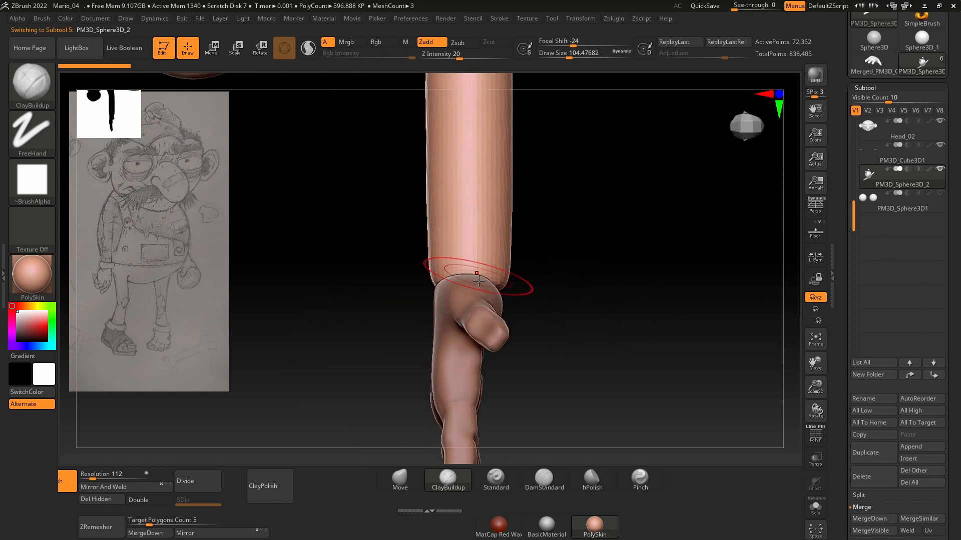
key(space)
mouse_move(404, 272)
mouse_down()
mouse_move(518, 272)
mouse_move(512, 280)
mouse_move(443, 272)
mouse_up()
shift+drag(447, 229, 444, 184)
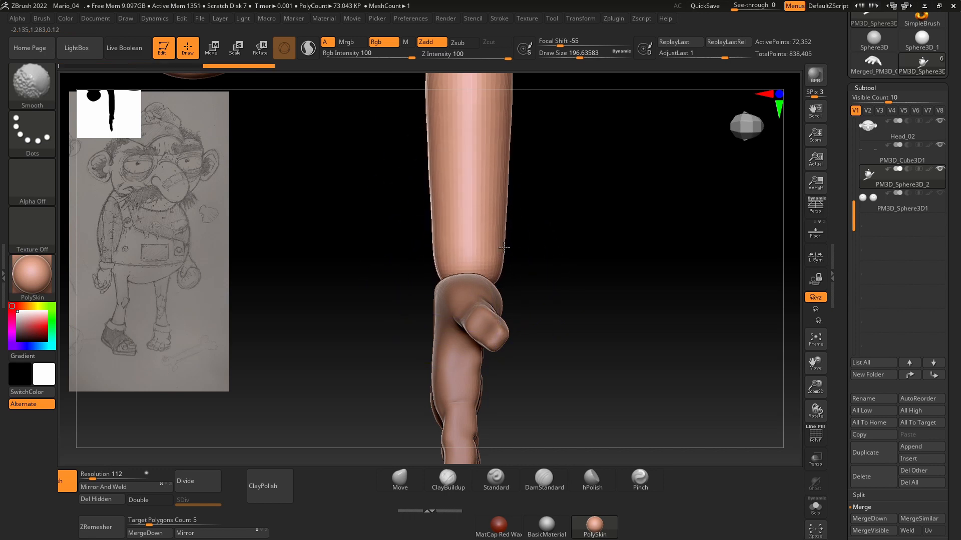
shift+drag(504, 248, 502, 263)
- Smooth the lower forearm further and narrow it toward the wrist using the Move brush
ctrl+right_drag(510, 297, 571, 196)
mouse_move(611, 212)
alt+mouse_down()
mouse_move(607, 301)
mouse_move(582, 239)
alt+mouse_up()
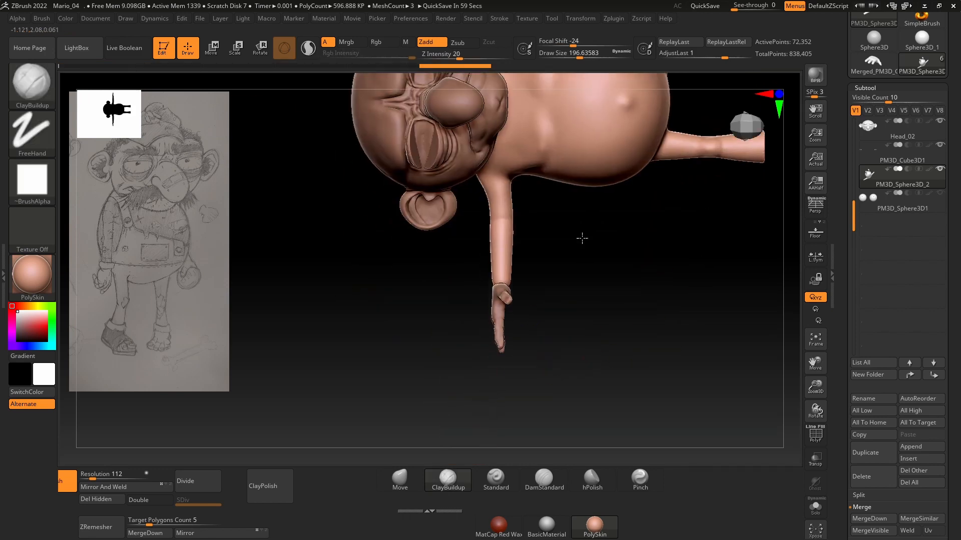
ctrl+right_drag(582, 238, 562, 392)
alt+drag(562, 392, 561, 380)
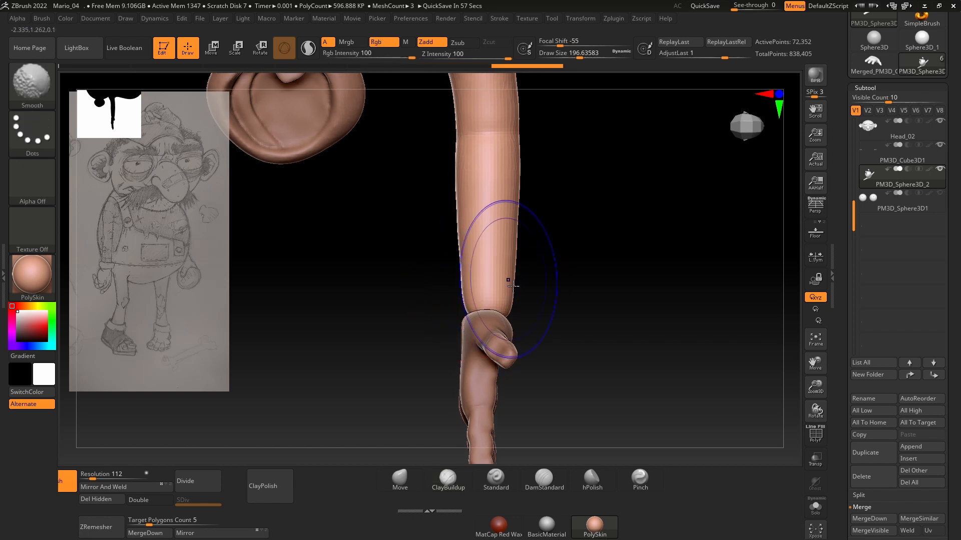
key(b)
key(m)
key(v)
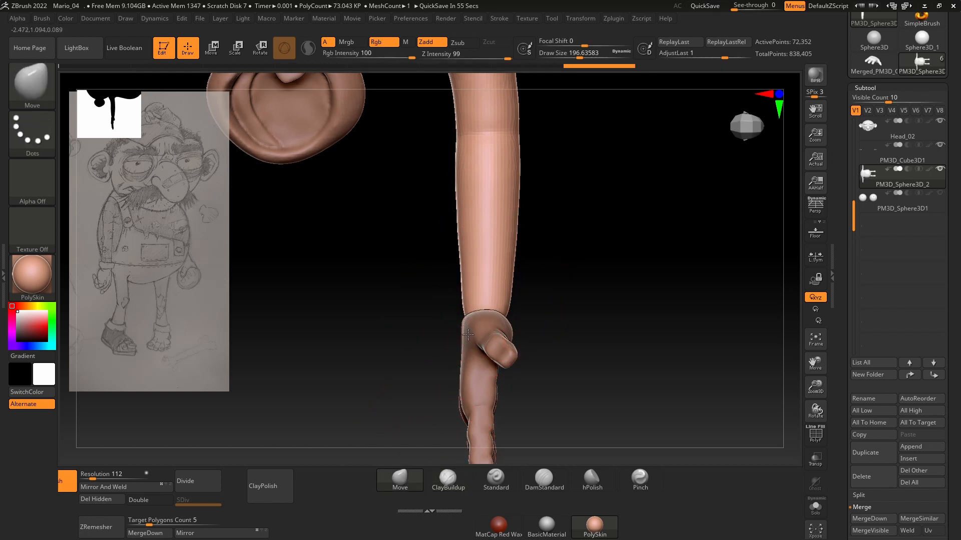
- Pull the wrist end of the arm to meet the base of the palm with the Move brush at about 101 draw size
right_drag(467, 352, 513, 329)
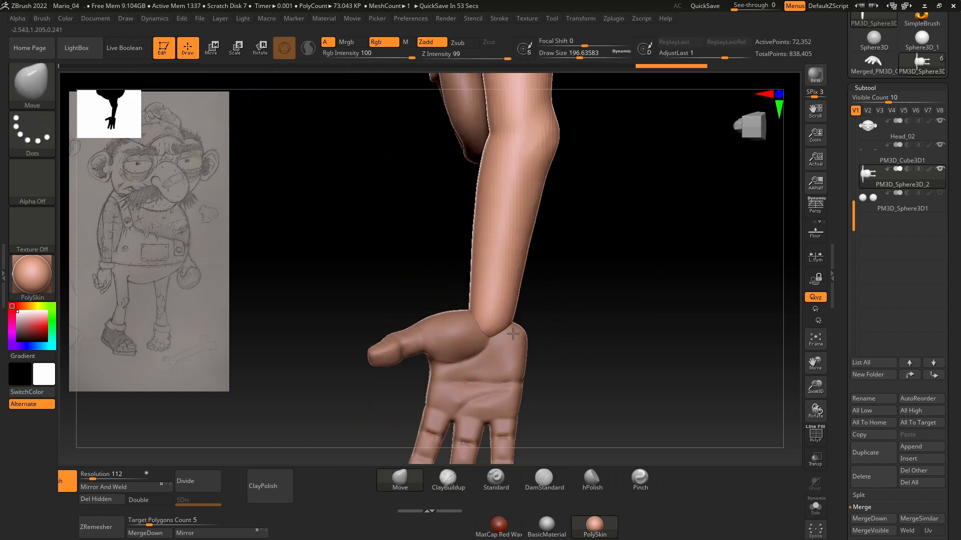
key(space)
drag(550, 297, 536, 297)
mouse_move(558, 320)
right_down()
mouse_move(528, 332)
mouse_move(549, 332)
mouse_move(470, 328)
mouse_move(569, 361)
mouse_move(466, 326)
mouse_move(493, 328)
mouse_move(538, 307)
right_up()
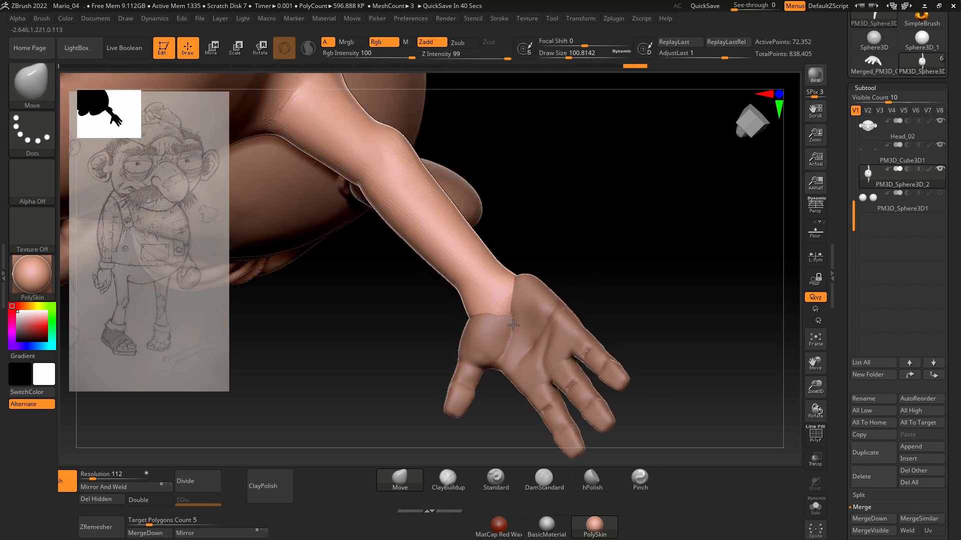
right_drag(600, 254, 555, 280)
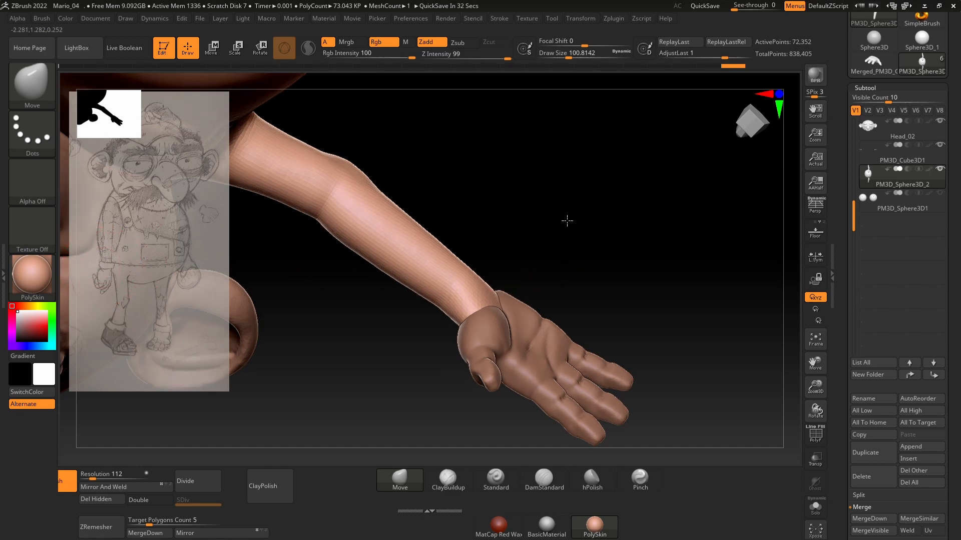
mouse_move(568, 219)
right_down()
mouse_move(583, 218)
mouse_move(510, 272)
right_up()
mouse_move(467, 302)
right_down()
mouse_move(515, 279)
mouse_move(481, 317)
right_up()
- Select the hand subtool and reshape the outer heel of the hand to fit the wrist, using a draw size of about 87
alt+click(513, 309)
mouse_move(570, 271)
ctrl+right_down()
mouse_move(605, 281)
mouse_move(611, 195)
mouse_move(565, 203)
ctrl+right_up()
key(space)
drag(469, 286, 472, 300)
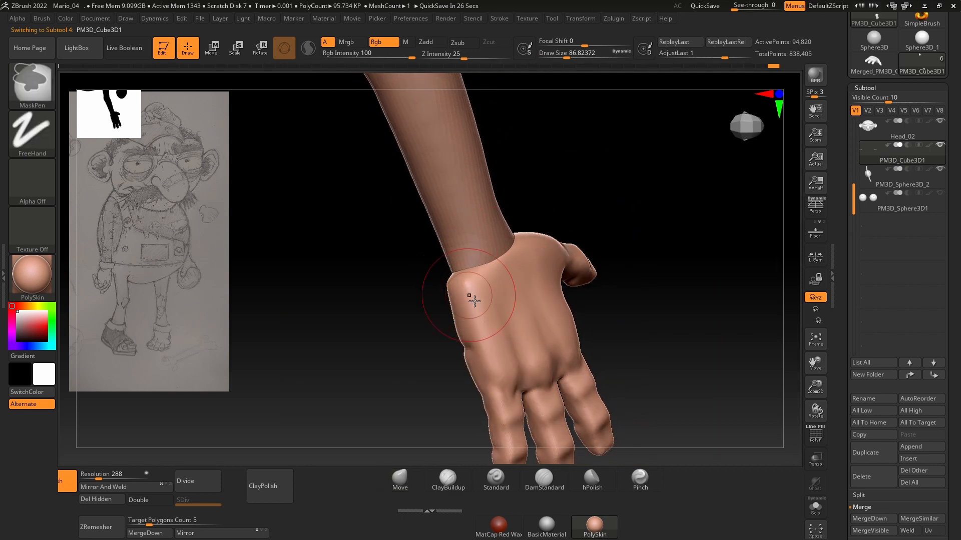
mouse_move(603, 200)
right_down()
mouse_move(629, 195)
mouse_move(561, 215)
right_up()
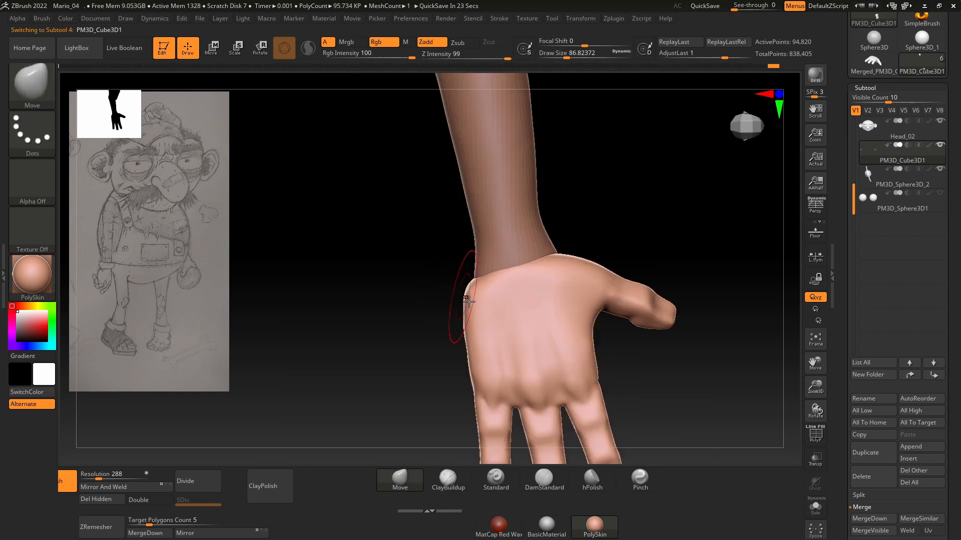
mouse_move(471, 306)
right_down()
mouse_move(452, 318)
mouse_move(465, 307)
right_up()
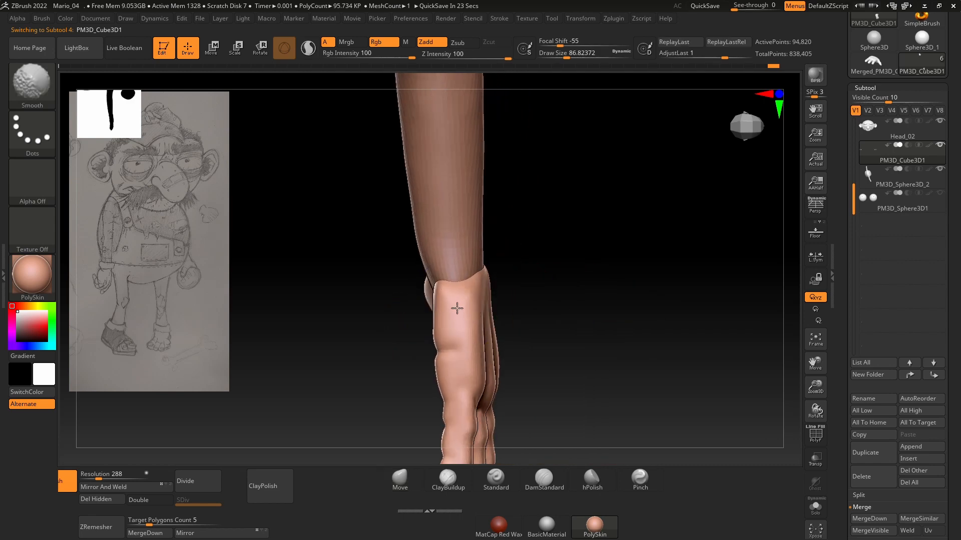
right_drag(548, 282, 587, 265)
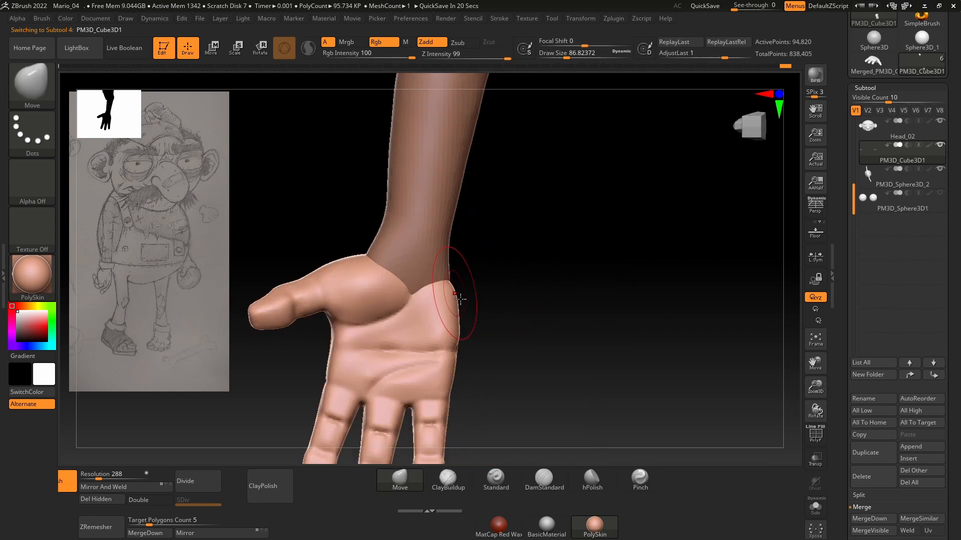
right_drag(460, 294, 440, 286)
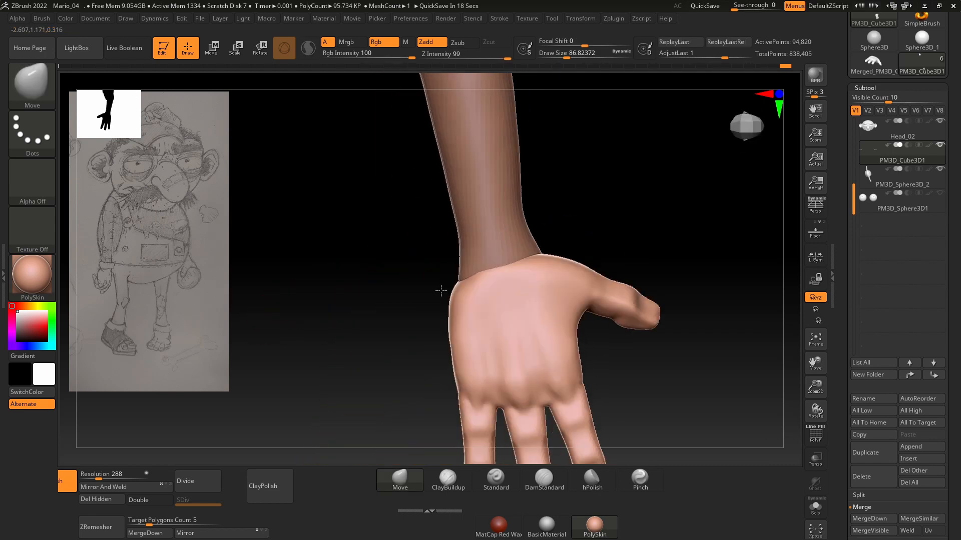
- Select the body subtool again and refine the forearm just above the wrist with a Move brush draw size of about 145
alt+click(471, 264)
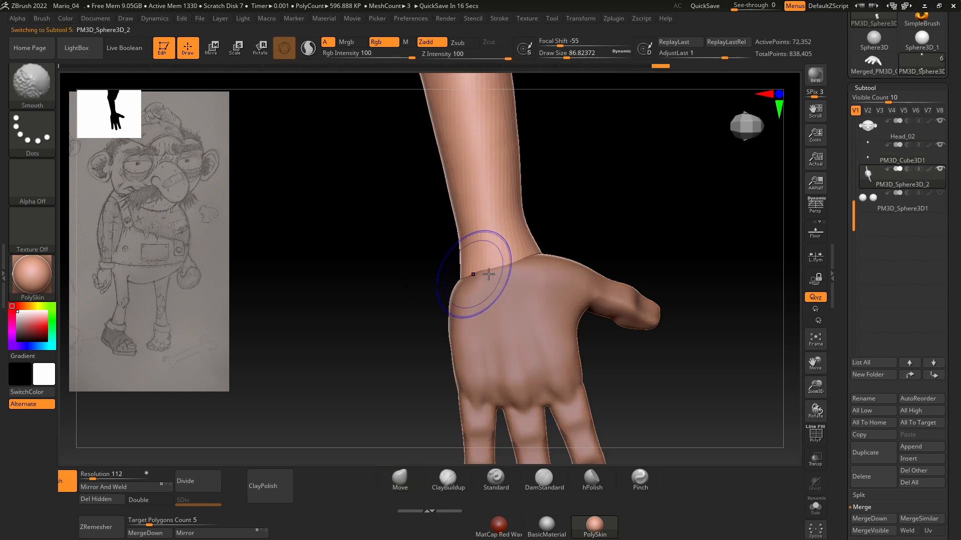
mouse_move(596, 214)
right_down()
mouse_move(513, 229)
mouse_move(566, 232)
mouse_move(577, 259)
right_up()
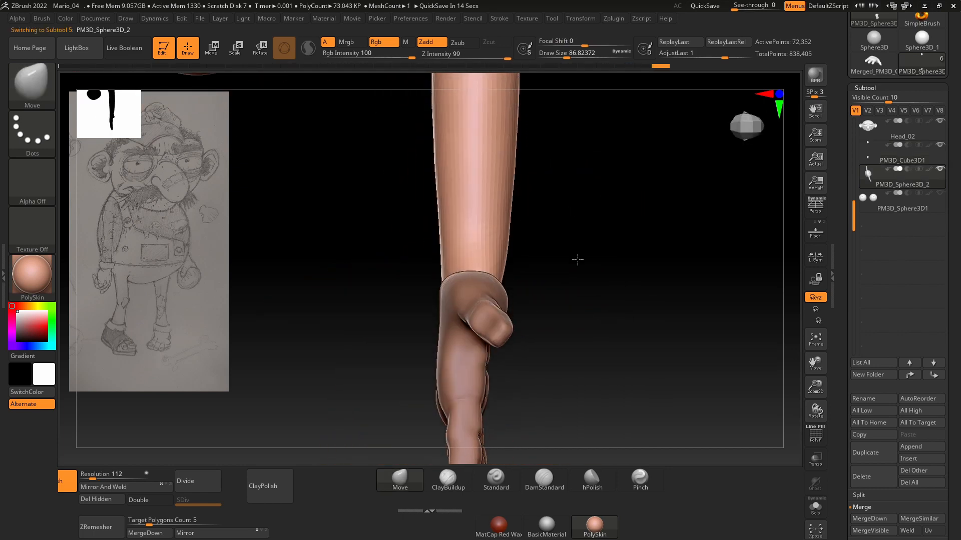
key(space)
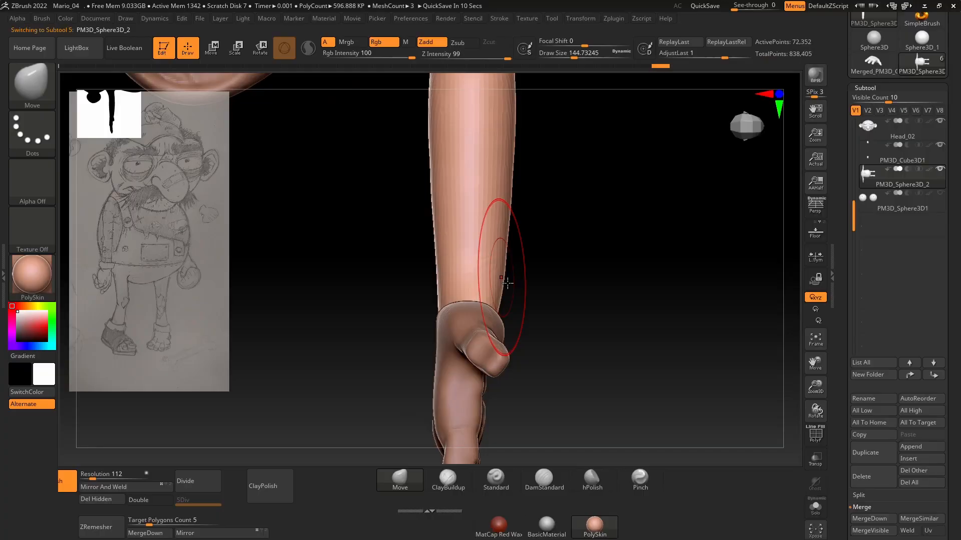
mouse_move(547, 257)
right_down()
mouse_move(590, 257)
mouse_move(530, 266)
mouse_move(566, 265)
mouse_move(559, 246)
right_up()
- Adjust the forearm's thickness and taper with the Move brush at a draw size of about 217
key(space)
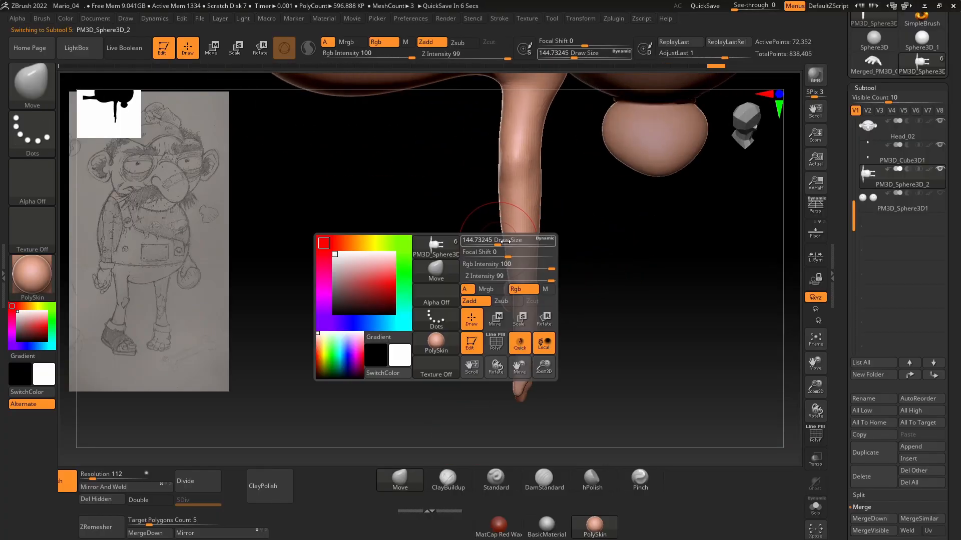
drag(499, 240, 507, 240)
mouse_move(586, 251)
right_down()
mouse_move(604, 251)
mouse_move(535, 263)
right_up()
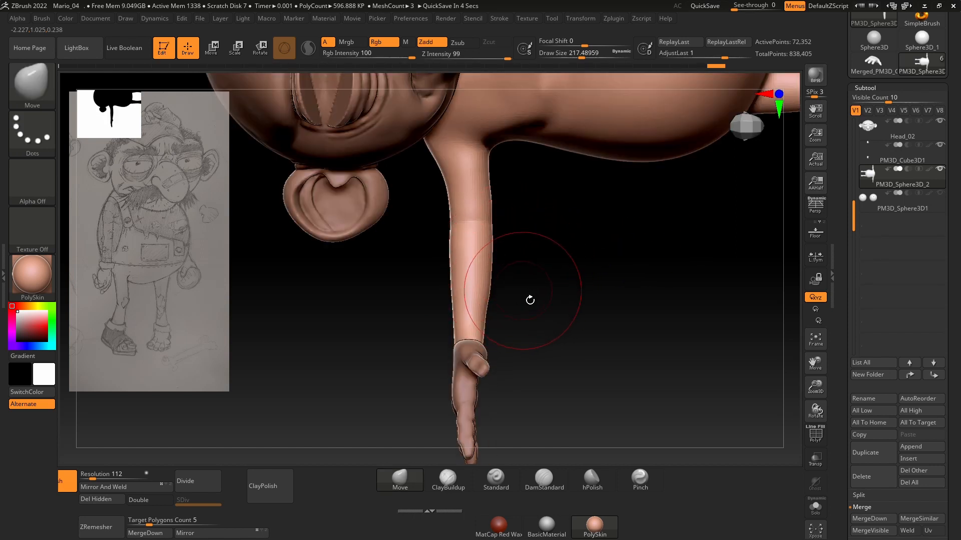
right_drag(530, 300, 510, 311)
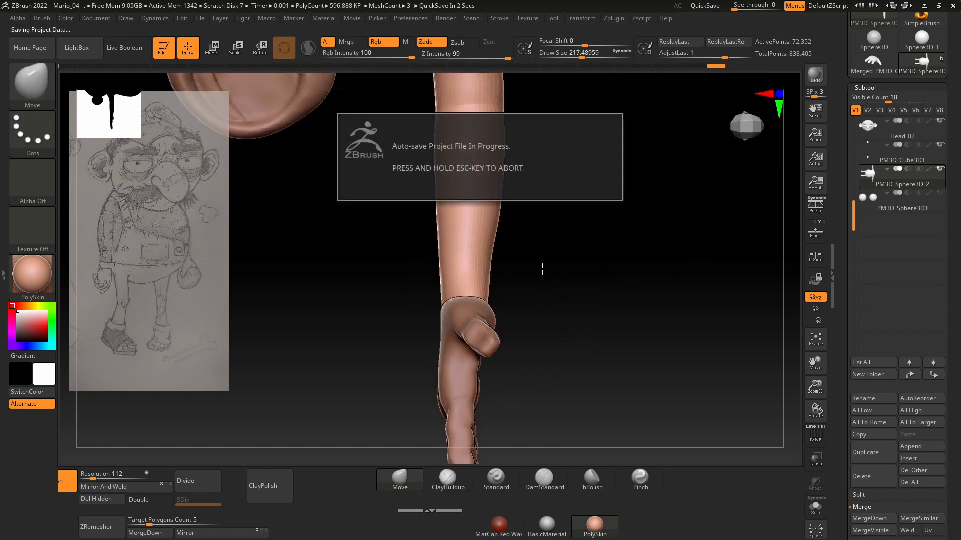
mouse_move(571, 262)
right_down()
mouse_move(536, 262)
mouse_move(541, 251)
right_up()
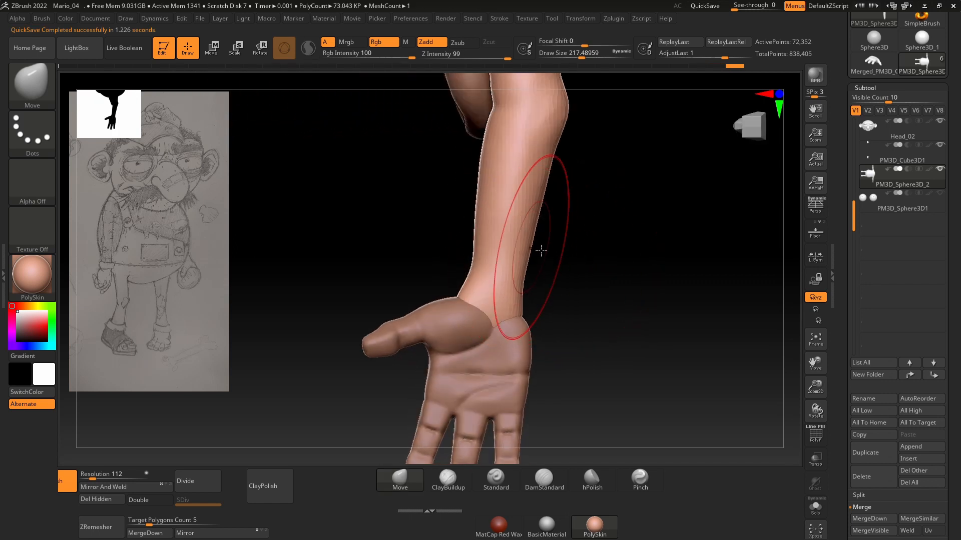
- Reshape the forearm contour between the elbow and wrist with a Move brush draw size of about 187
right_drag(578, 200, 551, 268)
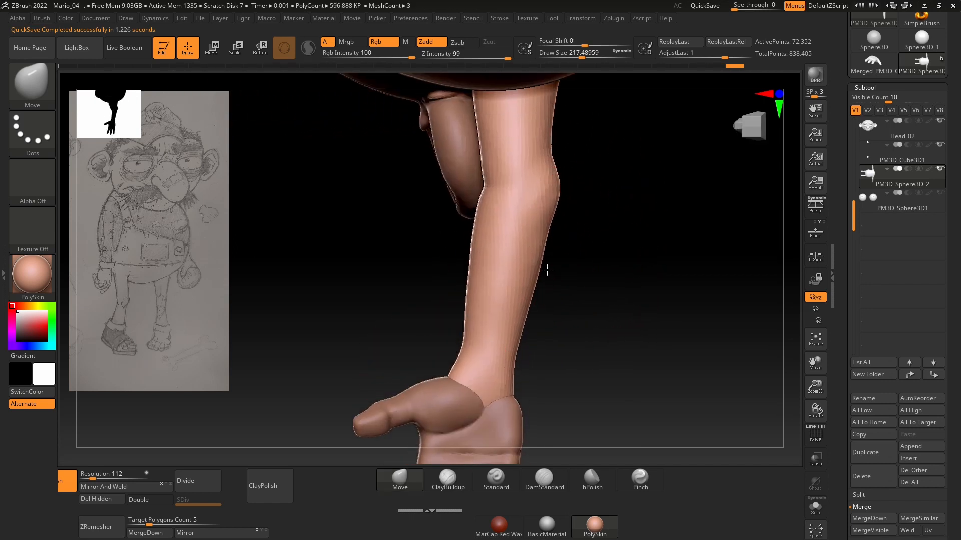
key(space)
click(482, 242)
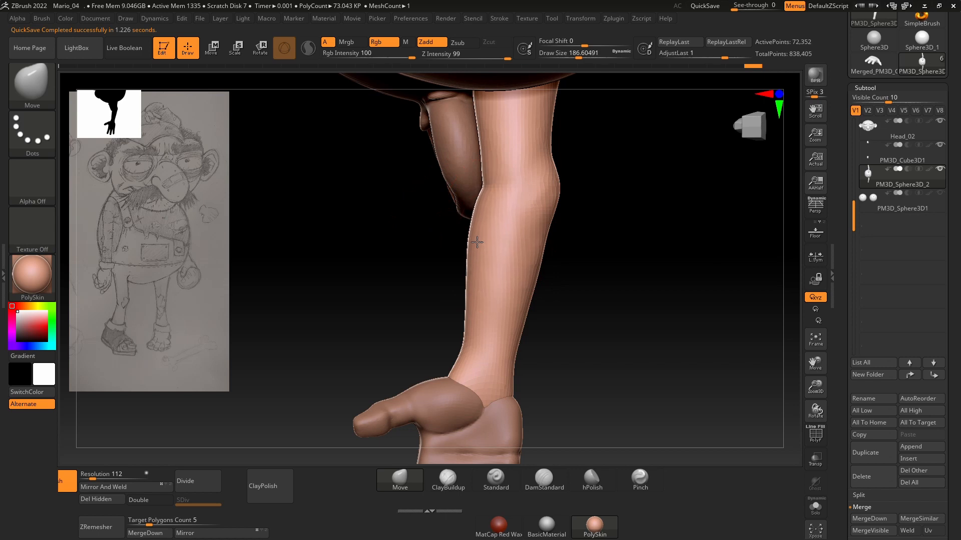
right_drag(540, 242, 563, 288)
mouse_move(563, 288)
mouse_down()
mouse_move(557, 274)
mouse_move(586, 264)
mouse_move(515, 290)
mouse_up()
ctrl+right_drag(571, 292, 445, 304)
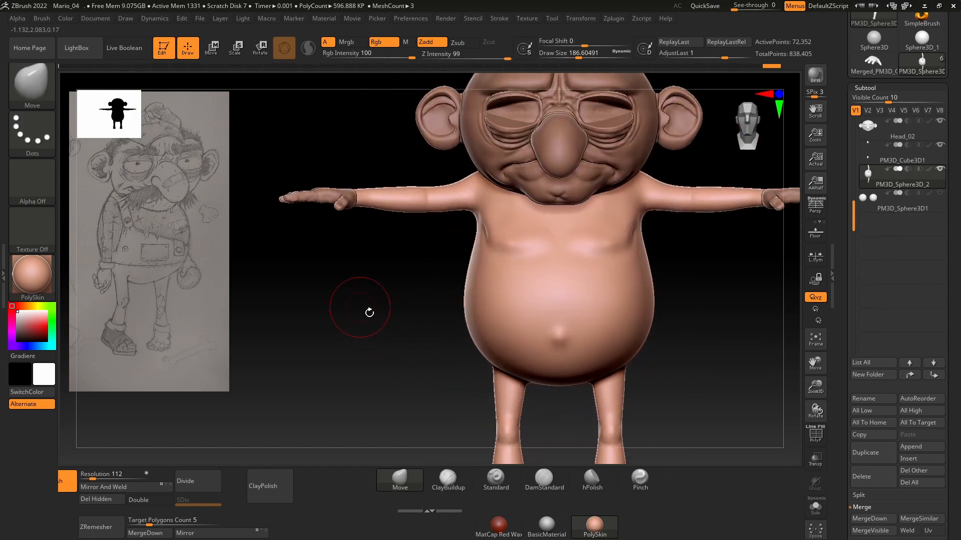
- Insert a Cylinder3D mesh as a new subtool of the character
mouse_move(369, 312)
right_down()
mouse_move(540, 316)
mouse_move(571, 292)
mouse_move(440, 208)
mouse_move(515, 276)
mouse_move(455, 275)
mouse_move(455, 322)
mouse_move(485, 313)
mouse_move(413, 352)
mouse_move(540, 313)
mouse_move(543, 403)
mouse_move(521, 365)
mouse_move(521, 377)
mouse_move(522, 335)
mouse_move(543, 339)
mouse_move(579, 322)
mouse_move(489, 337)
mouse_move(355, 302)
right_up()
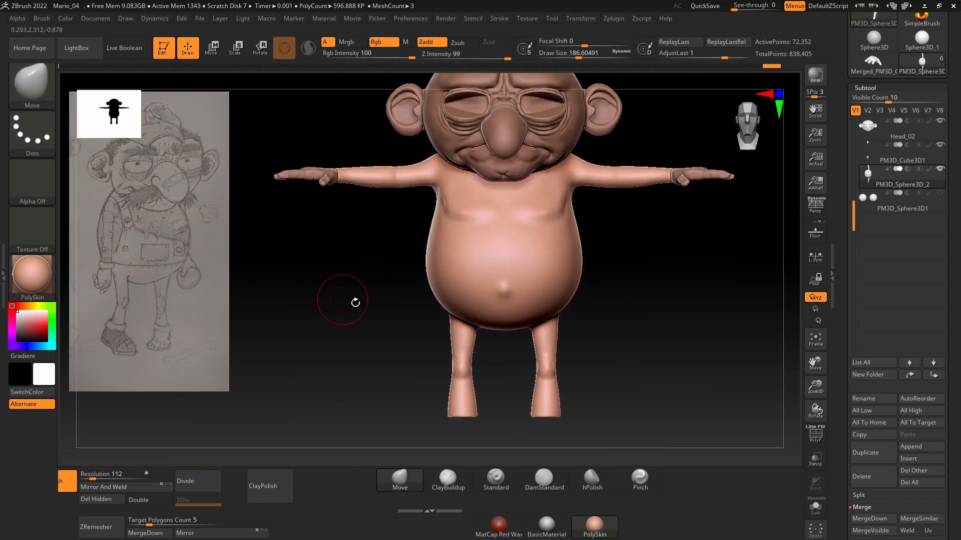
alt+right_drag(659, 303, 599, 306)
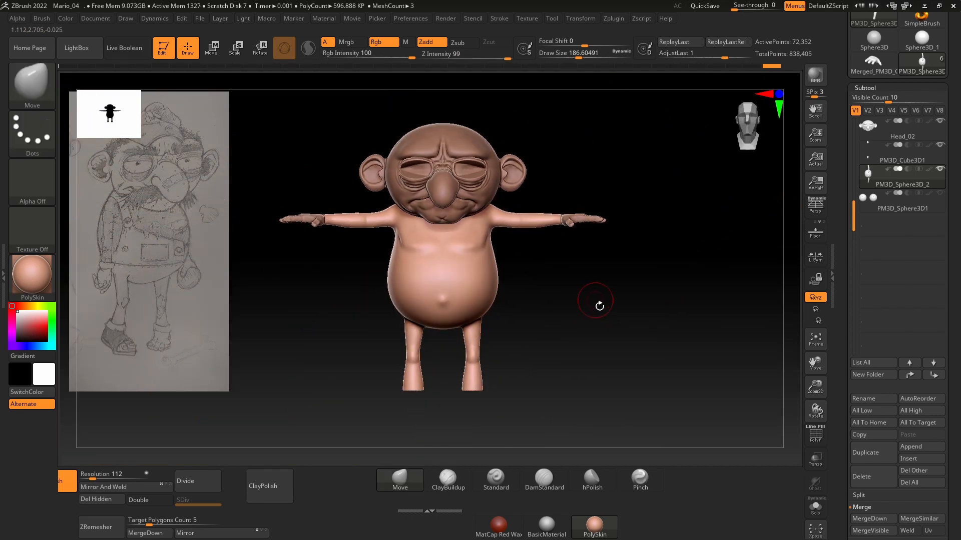
right_drag(528, 293, 588, 335)
right_drag(311, 295, 431, 418)
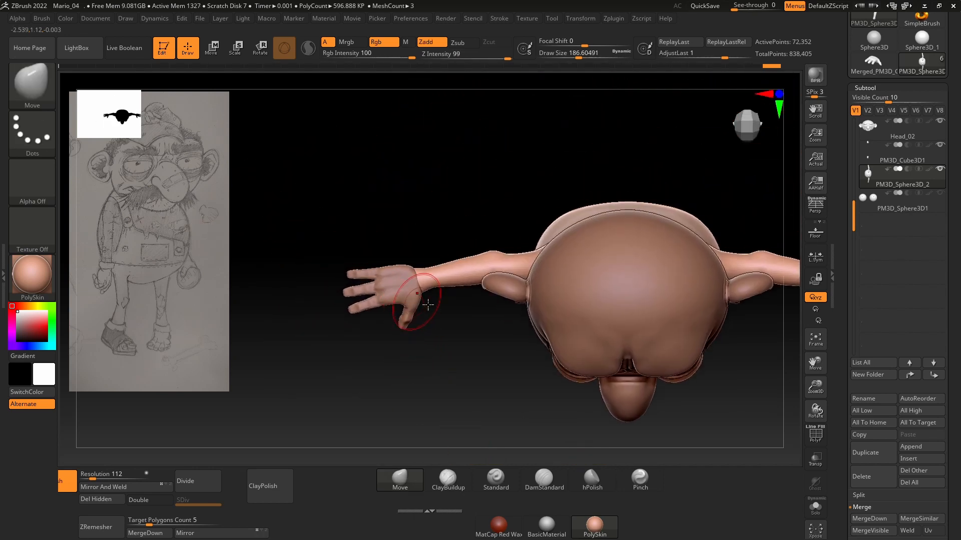
alt+right_drag(477, 387, 501, 293)
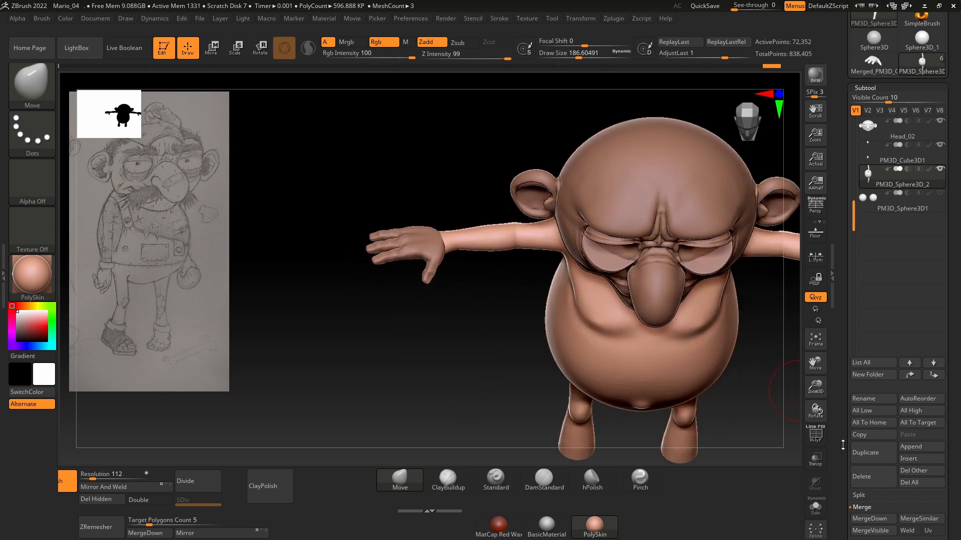
click(887, 461)
click(531, 347)
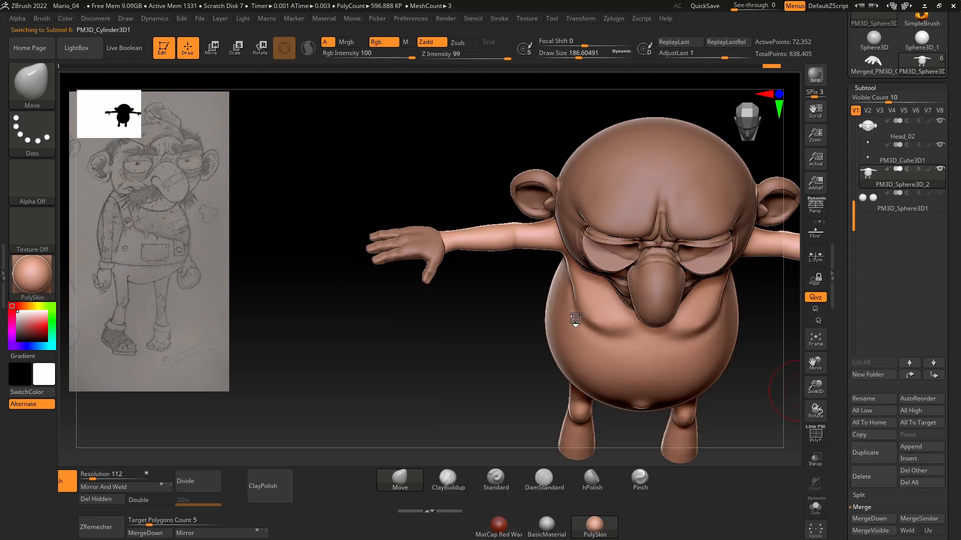
- Turn the cylinder sideways, scale it into a narrow band and move it around the wrist as a cuff
shift+right_drag(504, 336, 461, 328)
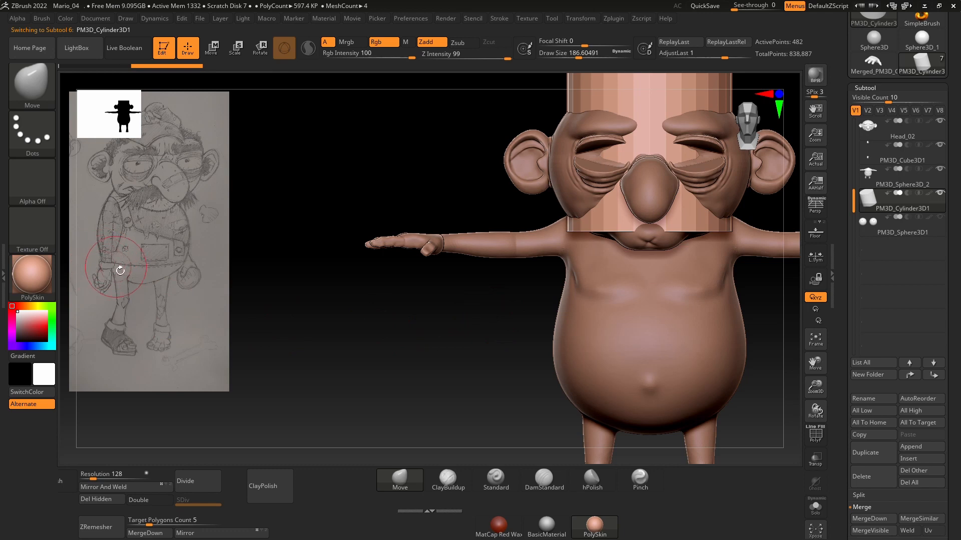
alt+right_drag(393, 380, 374, 434)
key(w)
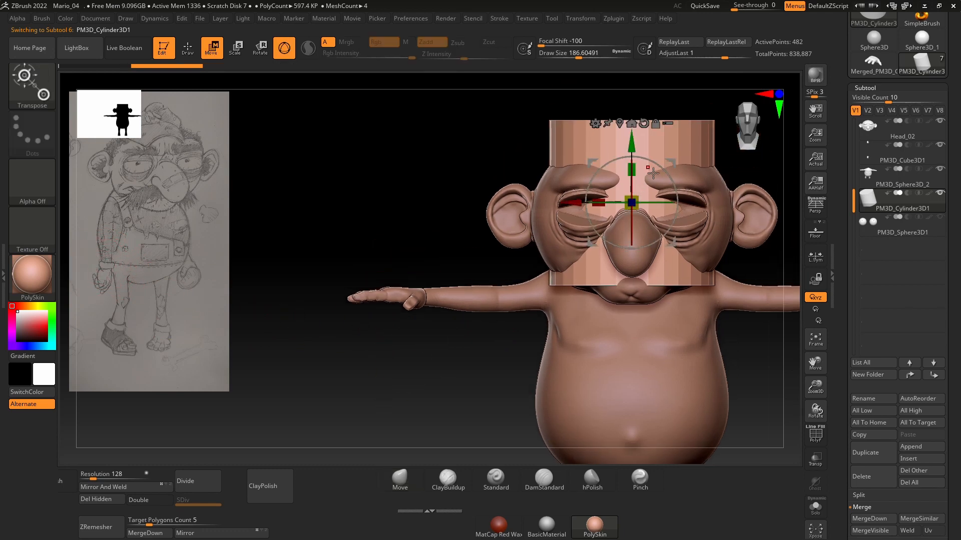
drag(653, 173, 380, 204)
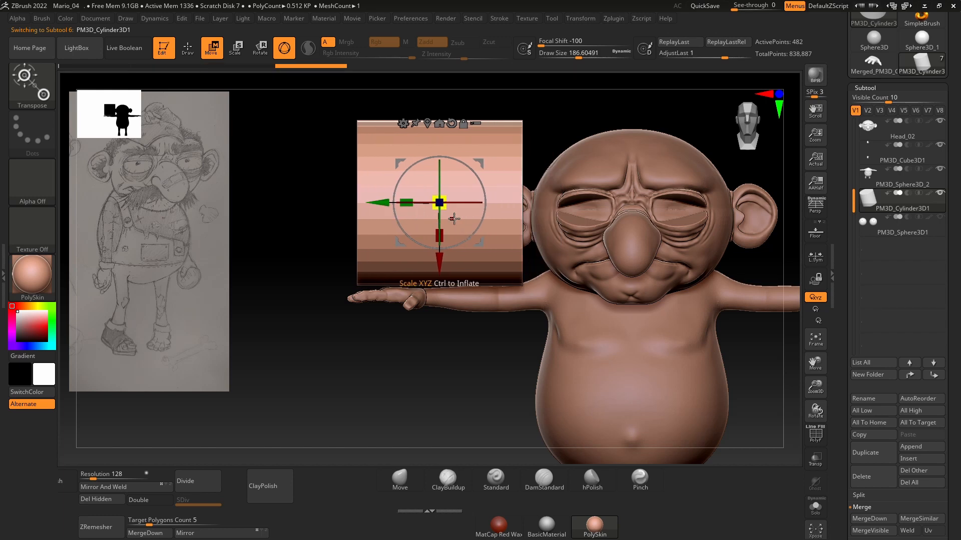
drag(440, 204, 426, 170)
drag(440, 269, 440, 361)
ctrl+right_drag(390, 417, 457, 262)
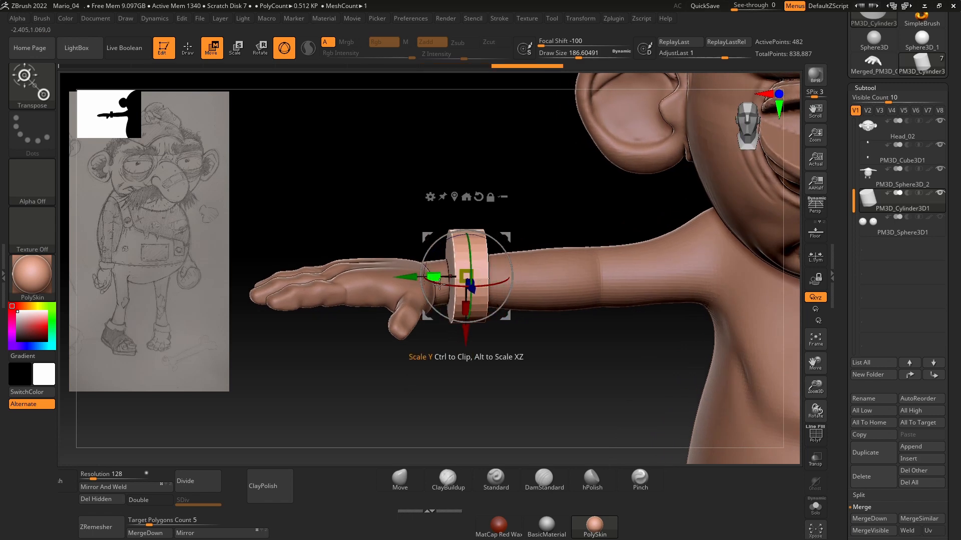
- Align the cuff band with the forearm's direction and adjust its position and width so it encircles the wrist
right_drag(389, 282, 449, 322)
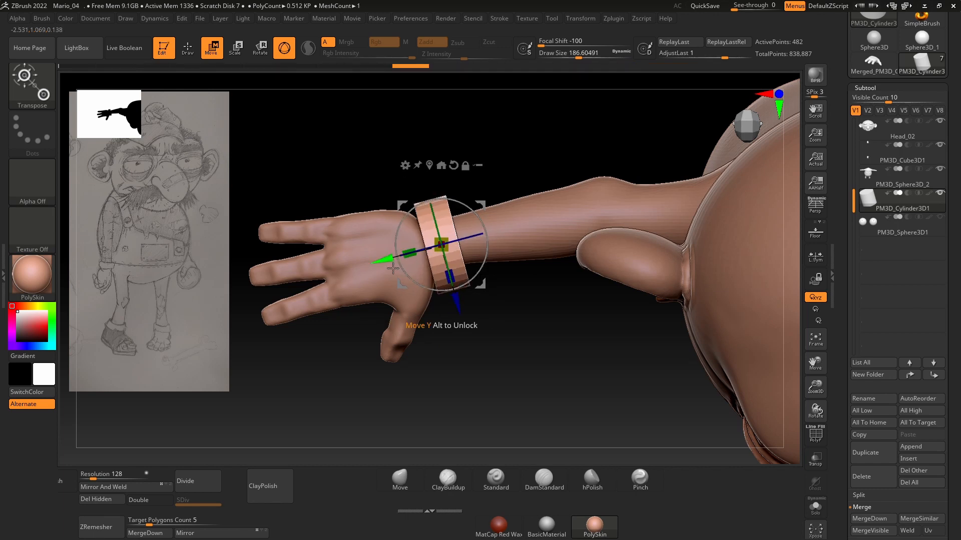
drag(385, 267, 384, 268)
right_drag(400, 326, 435, 250)
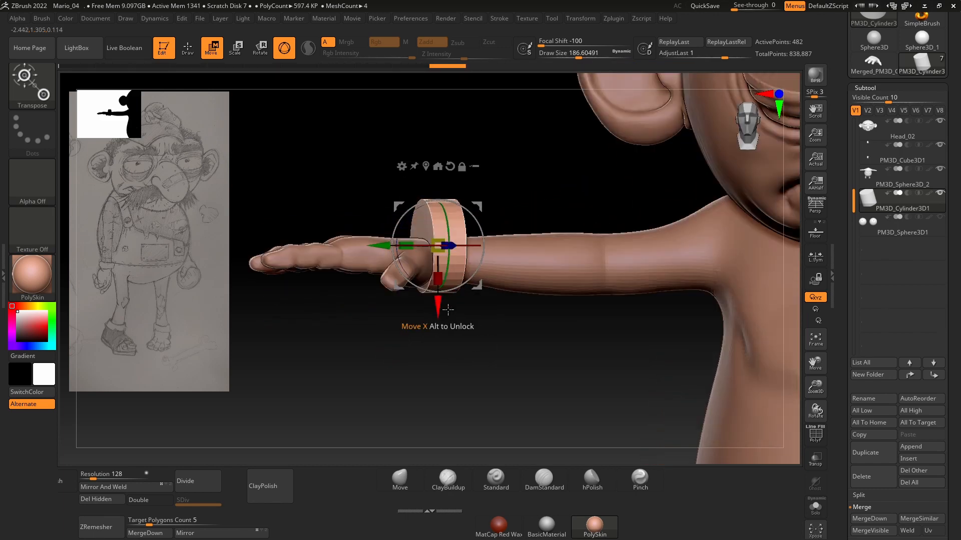
right_drag(464, 370, 449, 300)
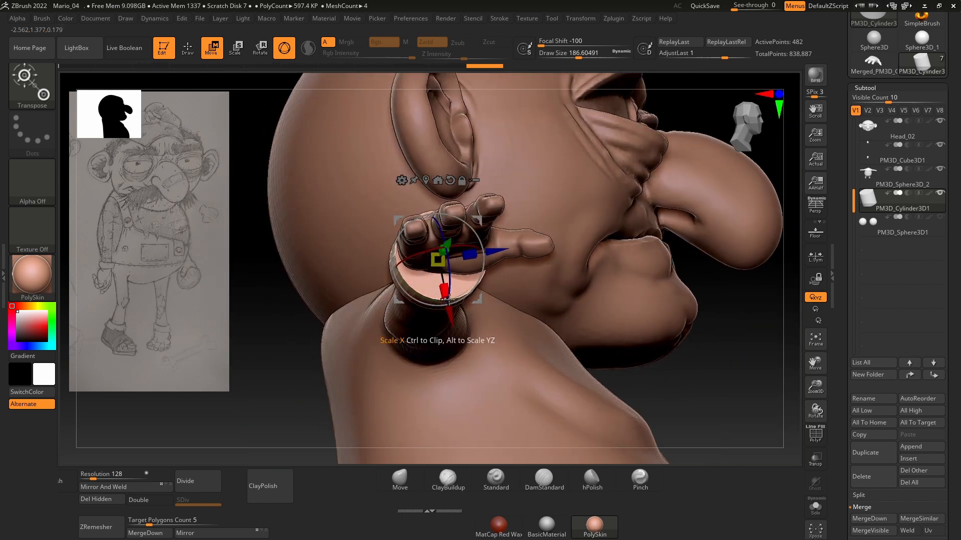
drag(277, 376, 371, 347)
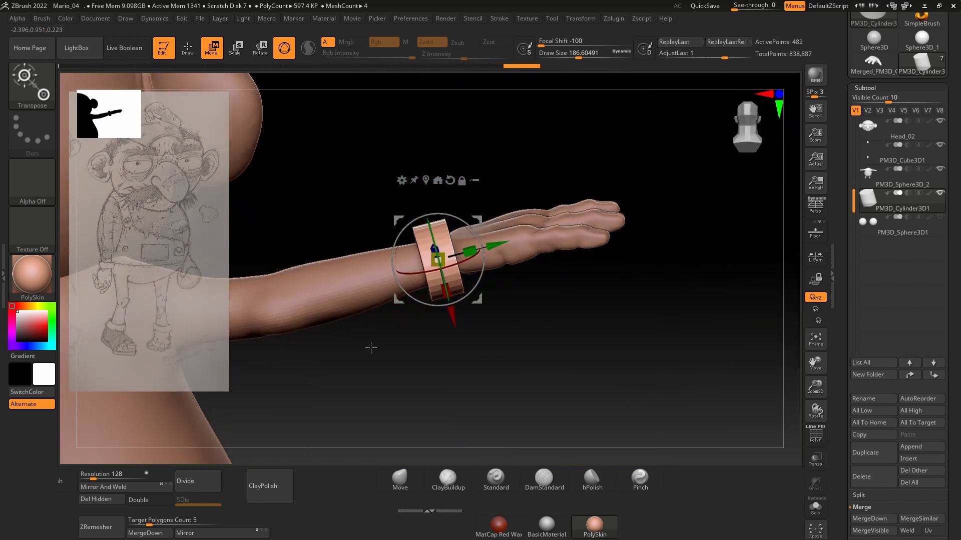
drag(554, 338, 527, 354)
drag(474, 254, 470, 261)
drag(542, 388, 510, 277)
- Remesh the cuff cylinder with DynaMesh at resolution 304 and smooth its edges
key(q)
mouse_move(503, 349)
mouse_down()
mouse_move(510, 321)
mouse_move(555, 318)
mouse_move(546, 326)
mouse_move(532, 302)
mouse_move(450, 283)
mouse_up()
mouse_move(732, 262)
mouse_down()
mouse_move(648, 307)
mouse_move(483, 290)
mouse_up()
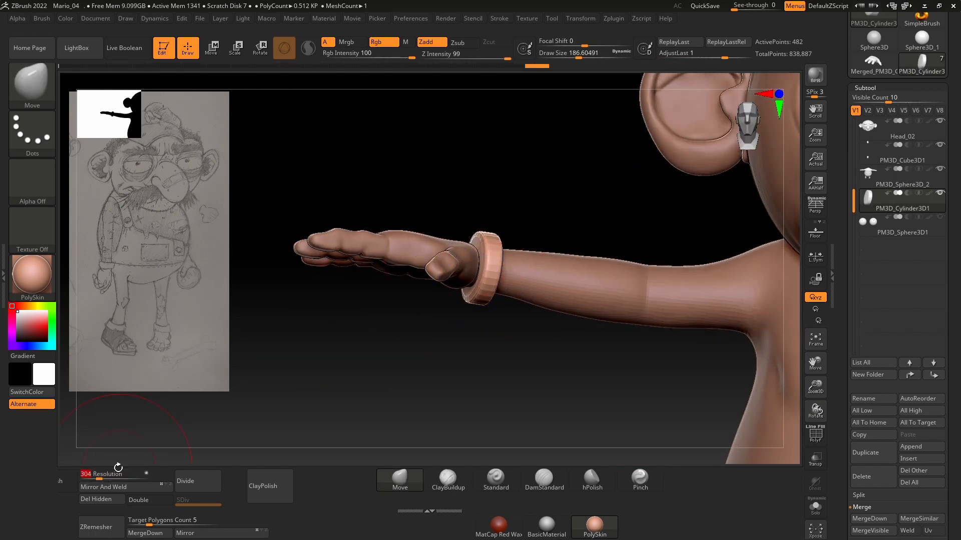
ctrl+drag(320, 346, 386, 388)
drag(419, 361, 431, 425)
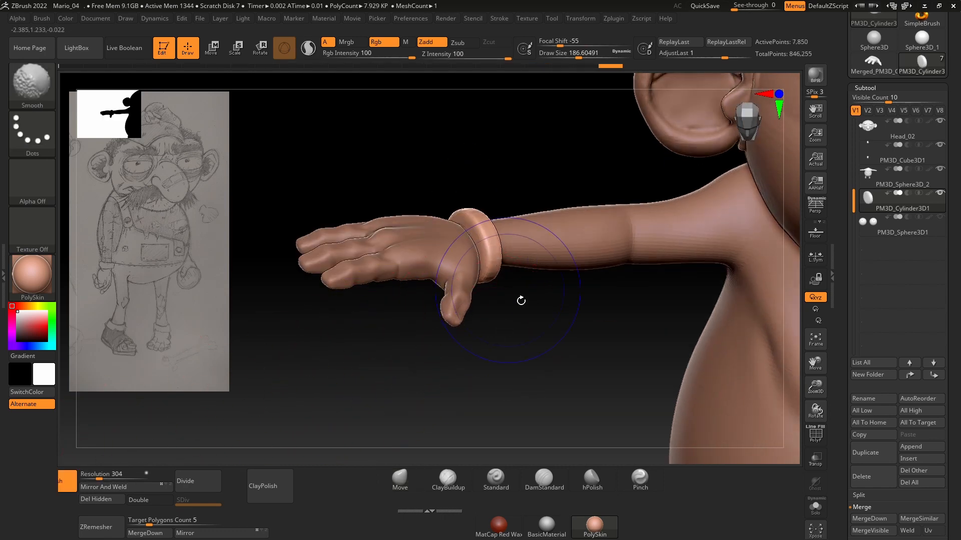
drag(521, 300, 489, 246)
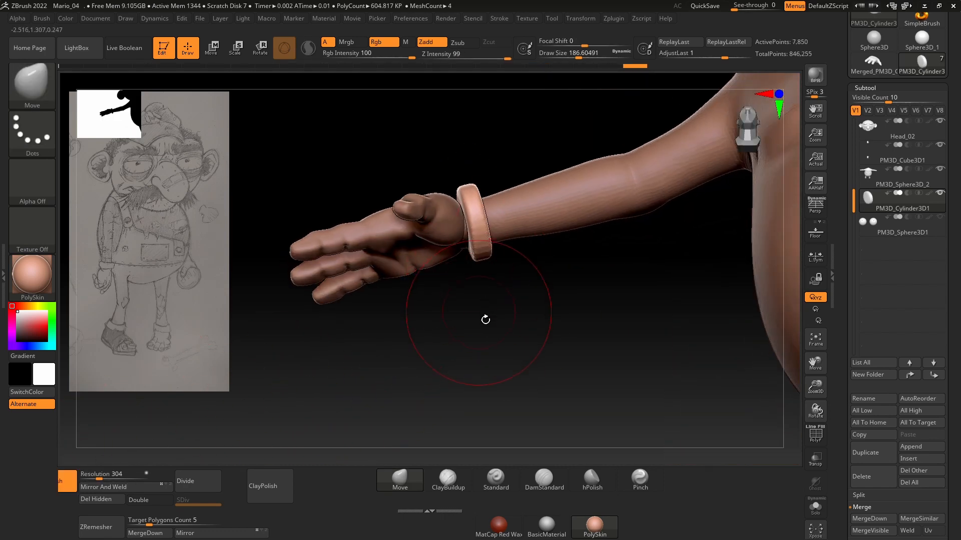
drag(486, 319, 495, 350)
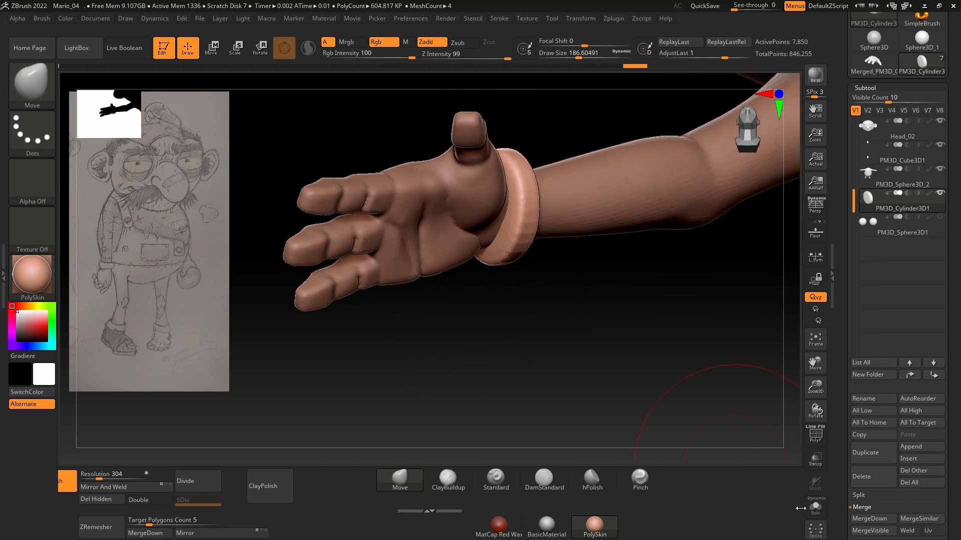
- Isolate the cuff, mask its rim so only the hand-side face stays free, and show the other parts again
click(812, 506)
key(space)
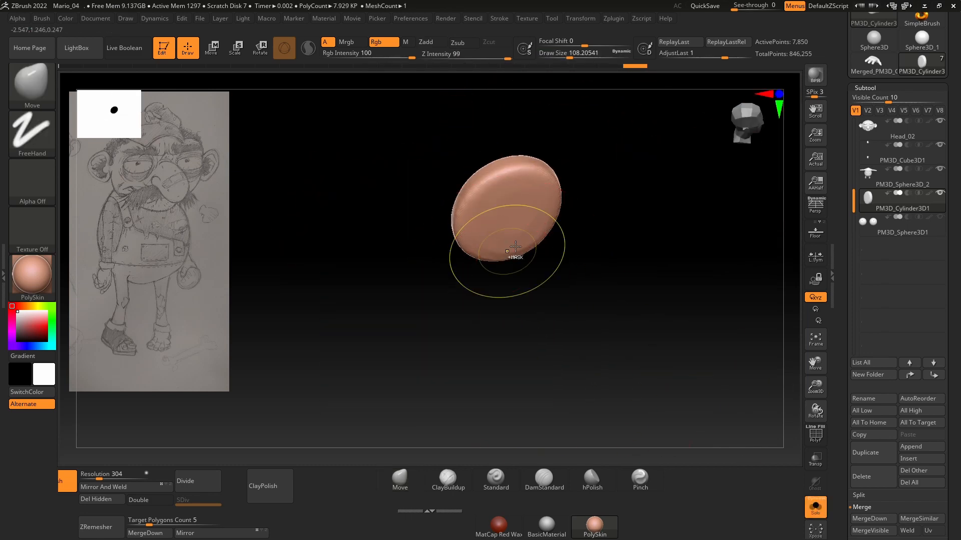
key(ctrl)
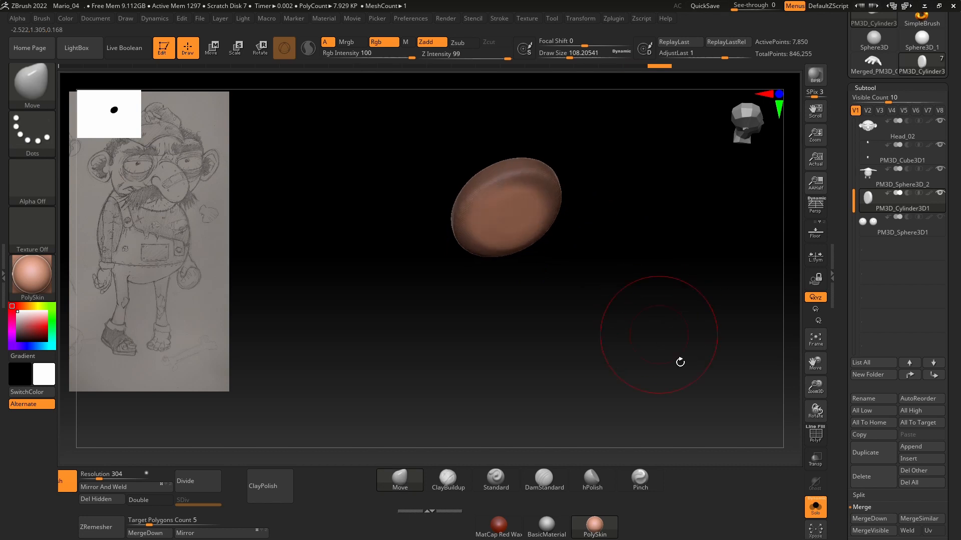
click(812, 507)
- Scale down the cuff's unmasked face and pull it toward the palm to form a tapered wrist section
key(w)
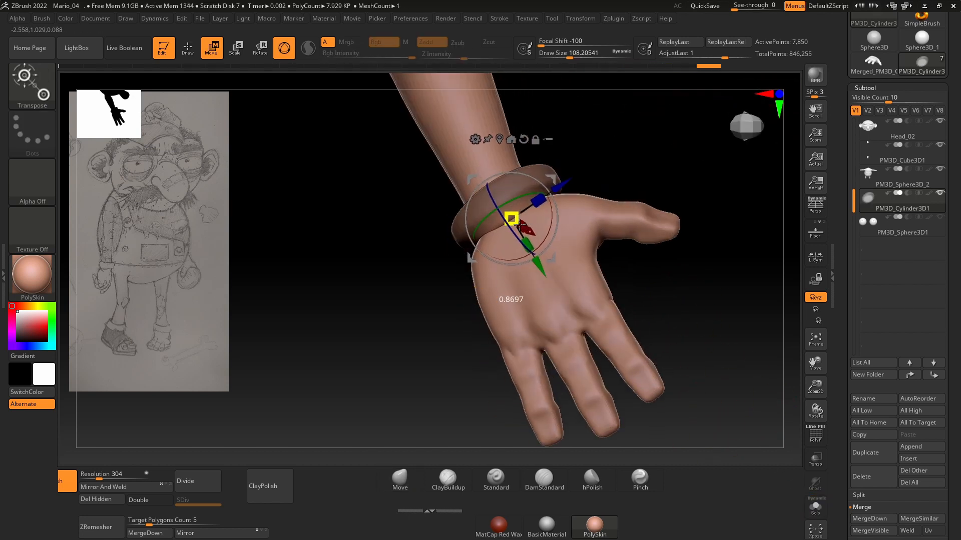
drag(547, 280, 515, 262)
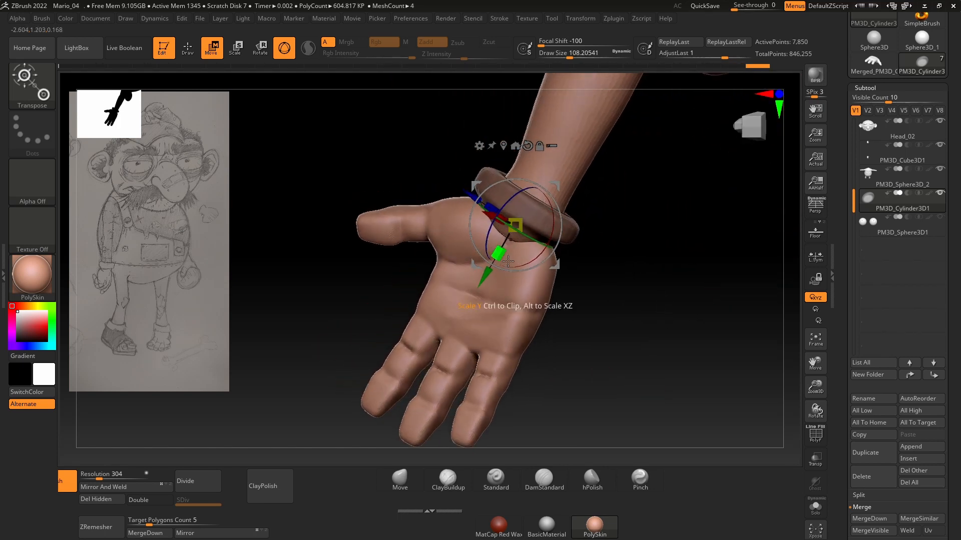
drag(484, 294, 571, 297)
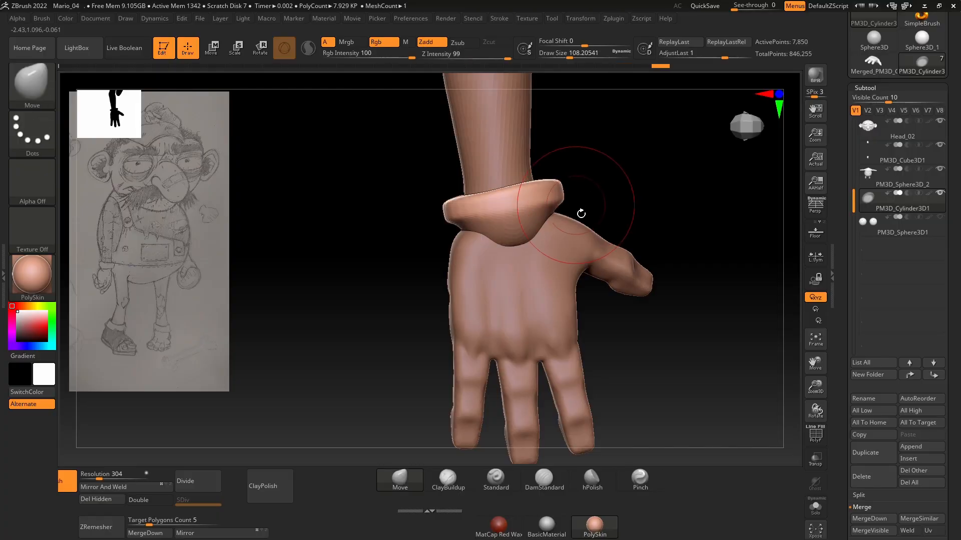
- Fit the cuff's contour to the base of the hand with a Move brush draw size of about 80
key(w)
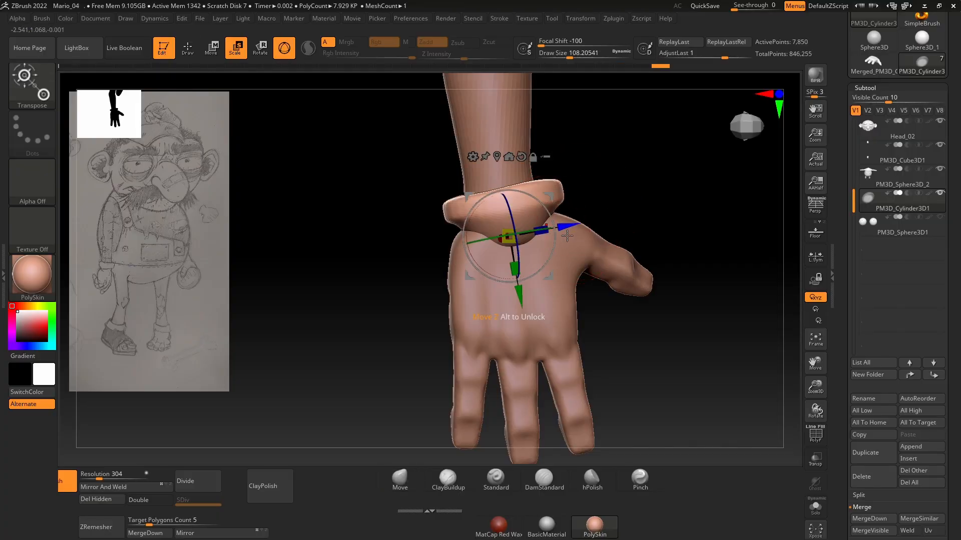
key(q)
mouse_move(579, 215)
mouse_down()
mouse_move(613, 233)
mouse_move(587, 235)
mouse_up()
key(space)
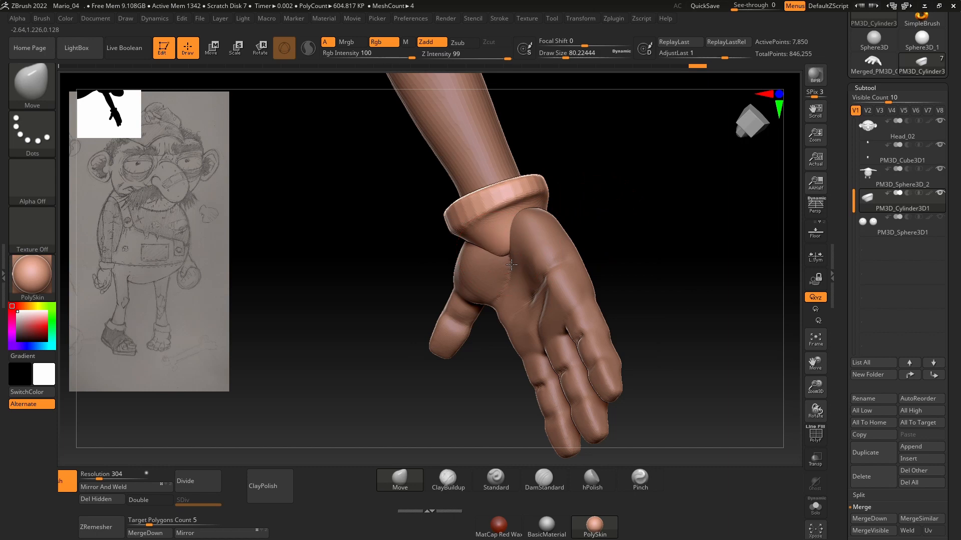
drag(513, 258, 750, 219)
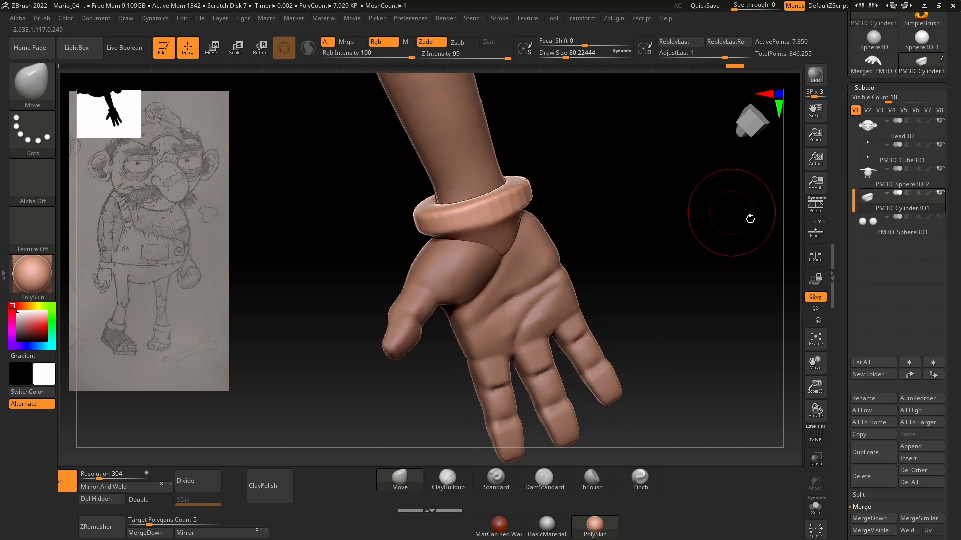
- Reorder the cuff subtool directly below the hand subtool and merge the two into one subtool
click(864, 155)
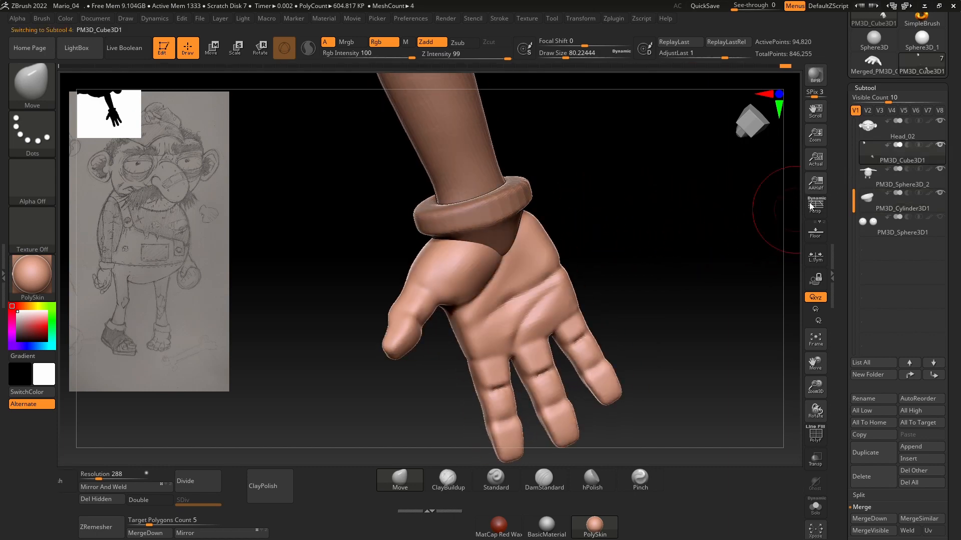
click(880, 198)
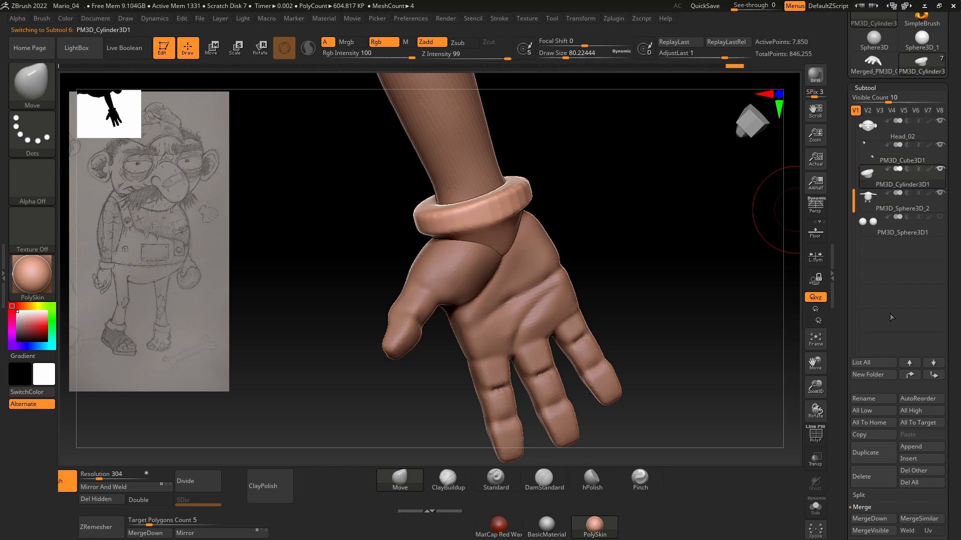
click(857, 154)
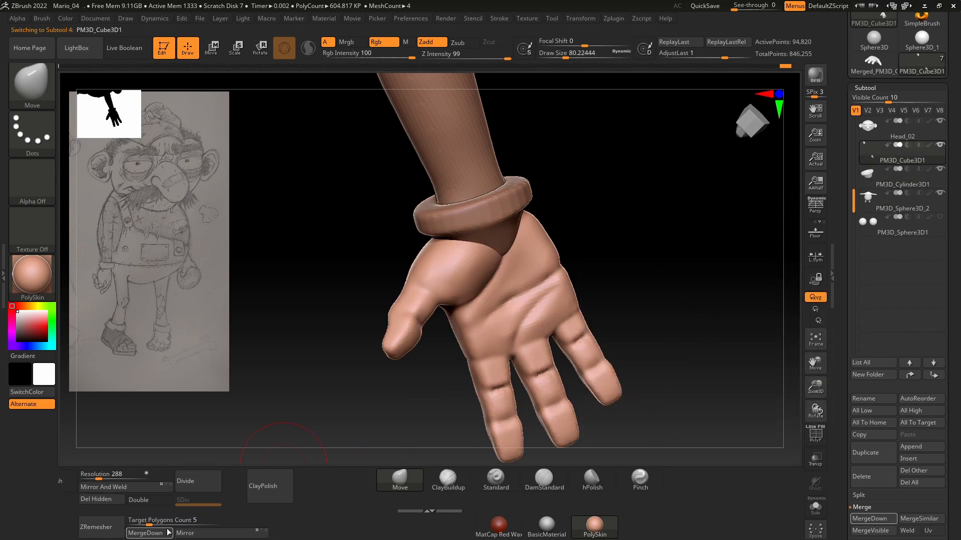
click(148, 536)
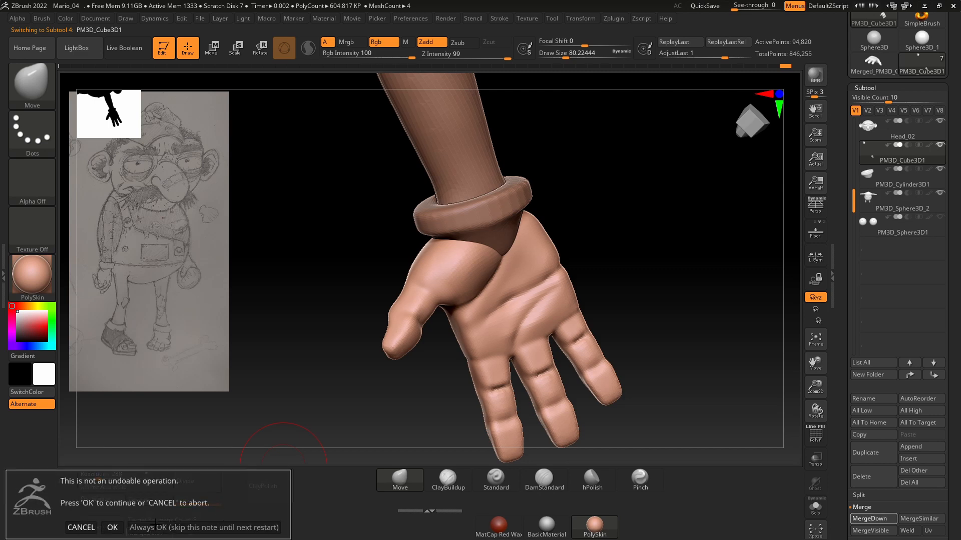
click(119, 532)
- Fuse the merged hand and cuff with DynaMesh at resolution 320
key(ctrl)
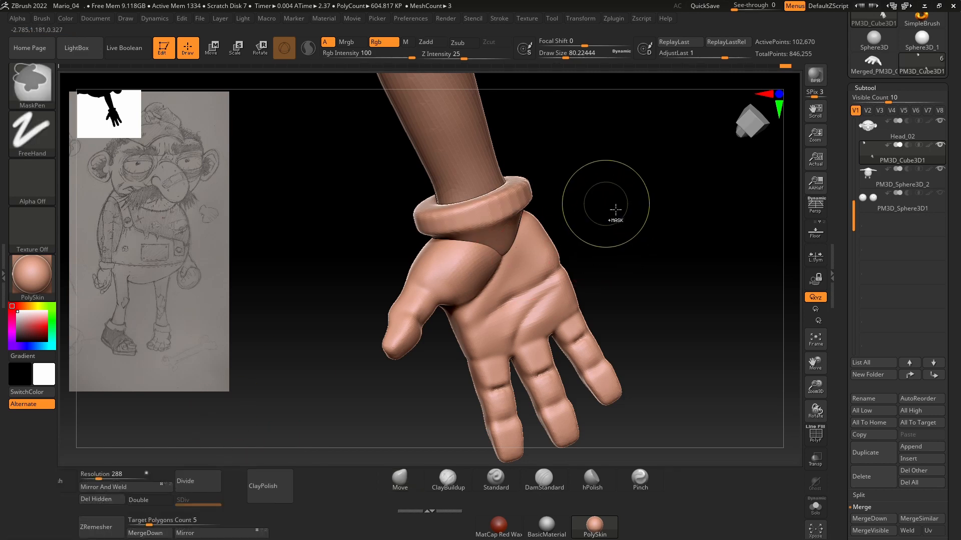
drag(673, 224, 621, 226)
drag(104, 479, 106, 479)
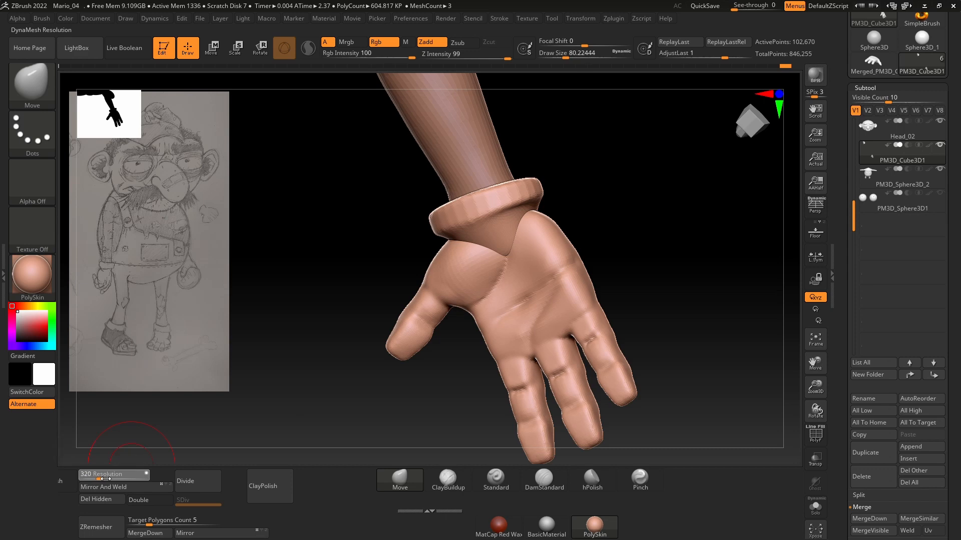
click(70, 479)
- Smooth the seam between the cuff and hand all around the wrist at a draw size of about 41
mouse_move(471, 280)
shift+mouse_down()
mouse_move(518, 253)
mouse_move(488, 250)
shift+mouse_up()
key(space)
shift+drag(489, 250, 496, 252)
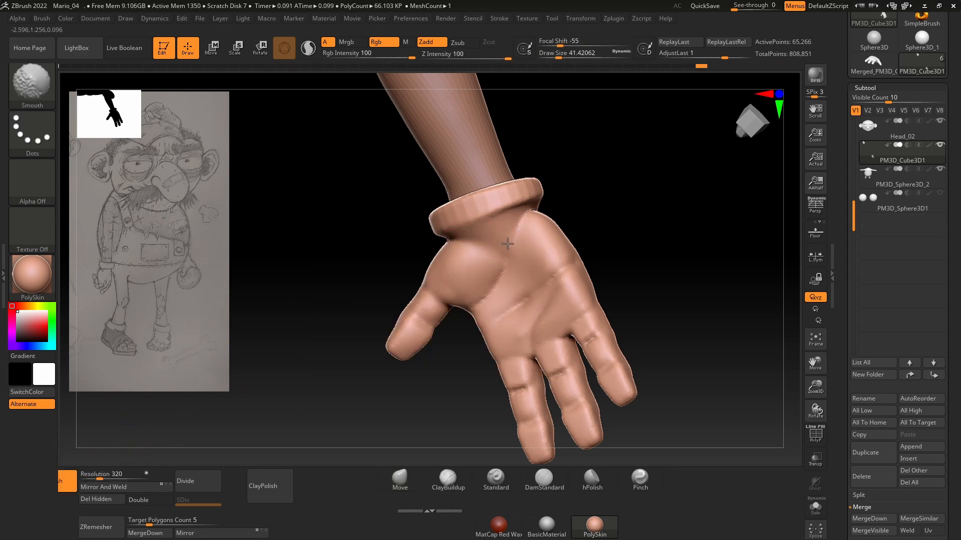
drag(602, 210, 527, 226)
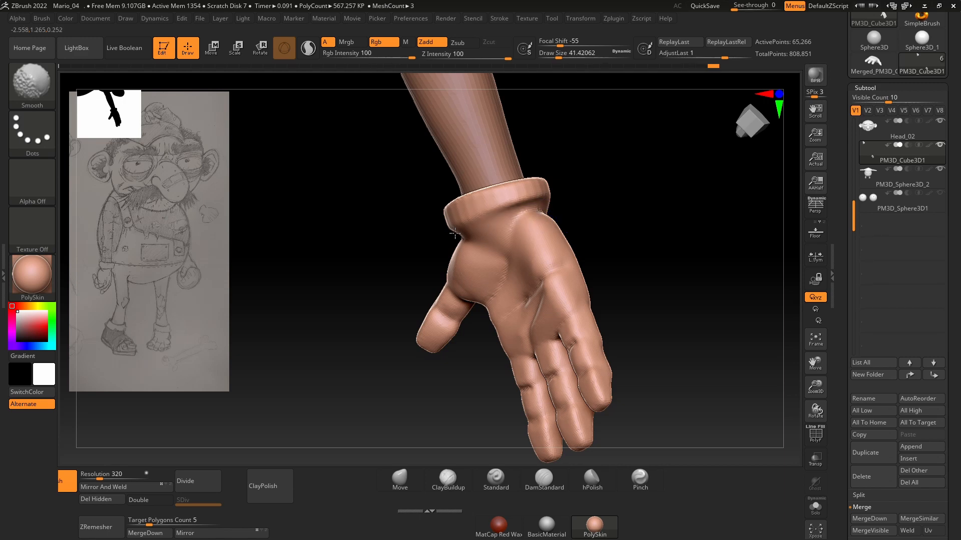
drag(605, 206, 552, 218)
drag(615, 233, 553, 242)
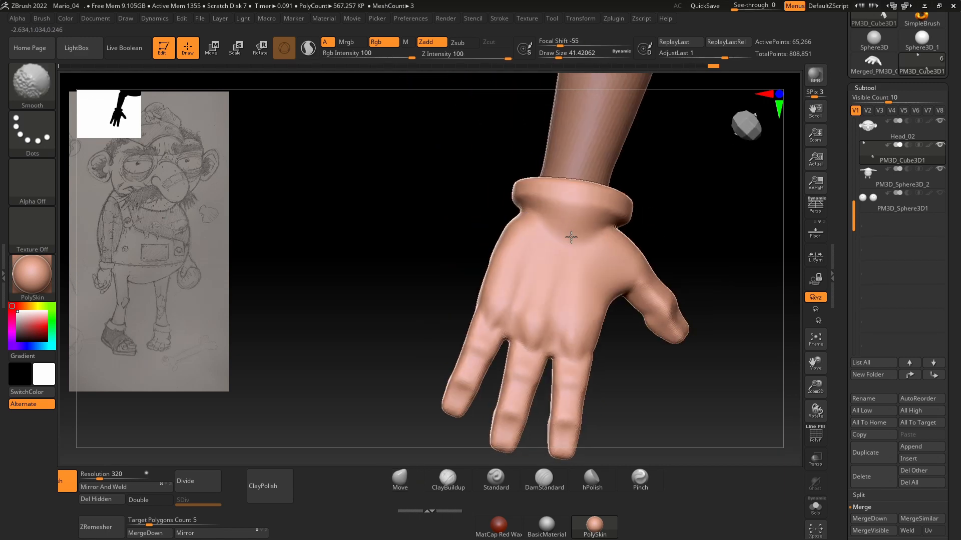
drag(567, 241, 610, 236)
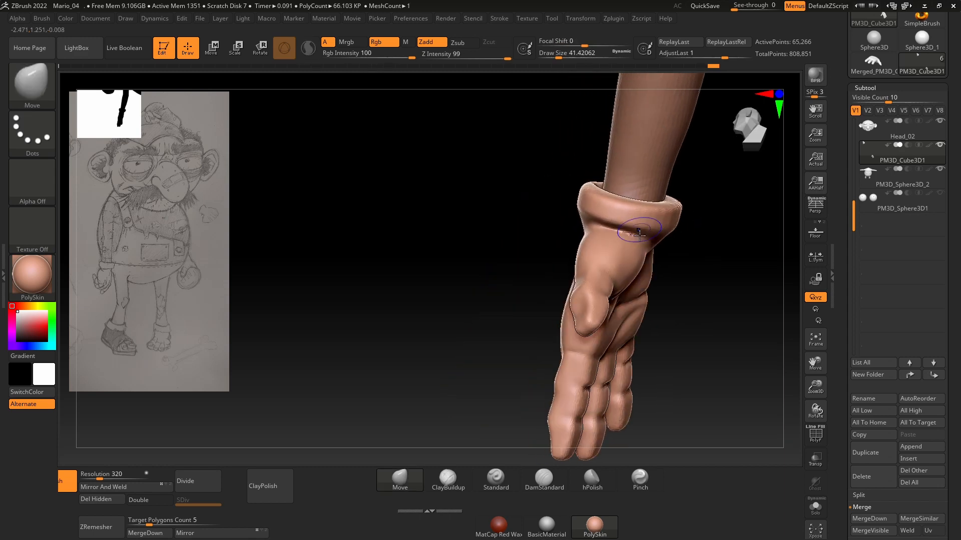
drag(673, 260, 665, 275)
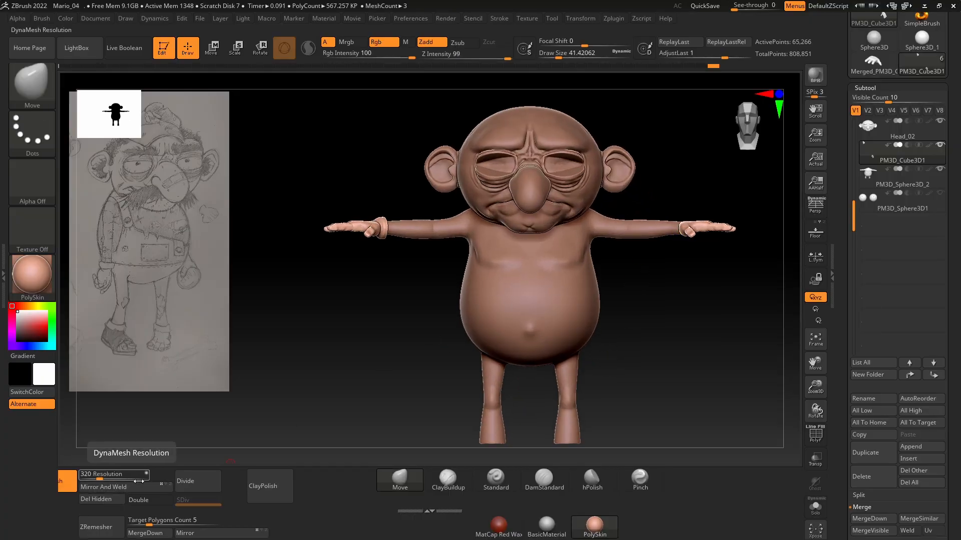
- Mirror and weld the cuffed hand to the opposite arm and check the wrist from several sides
click(105, 487)
ctrl+right_drag(353, 318, 349, 348)
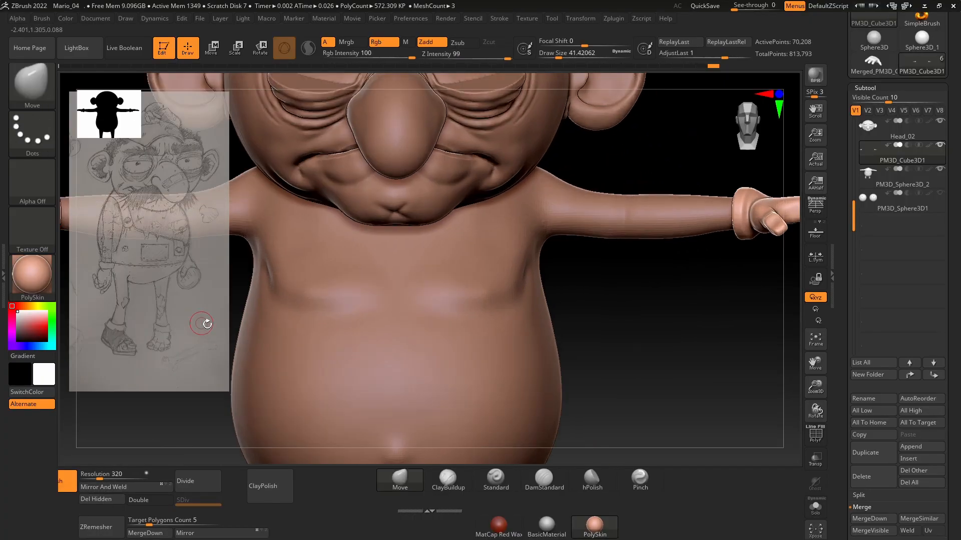
alt+right_drag(325, 260, 776, 228)
mouse_move(412, 274)
right_down()
mouse_move(417, 361)
mouse_move(428, 325)
mouse_move(430, 345)
right_up()
alt+right_drag(264, 348, 708, 350)
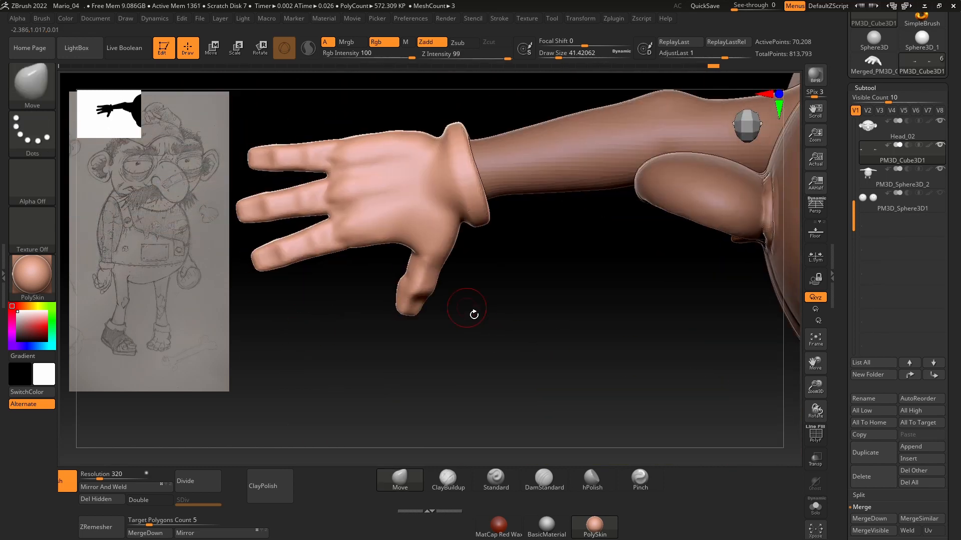
right_drag(514, 289, 545, 245)
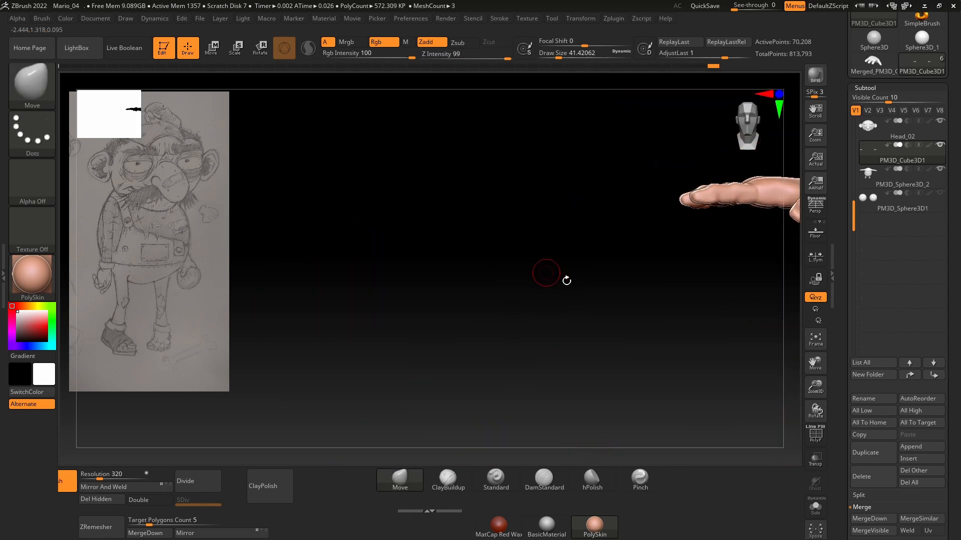
alt+right_drag(627, 279, 351, 319)
alt+right_drag(592, 308, 569, 311)
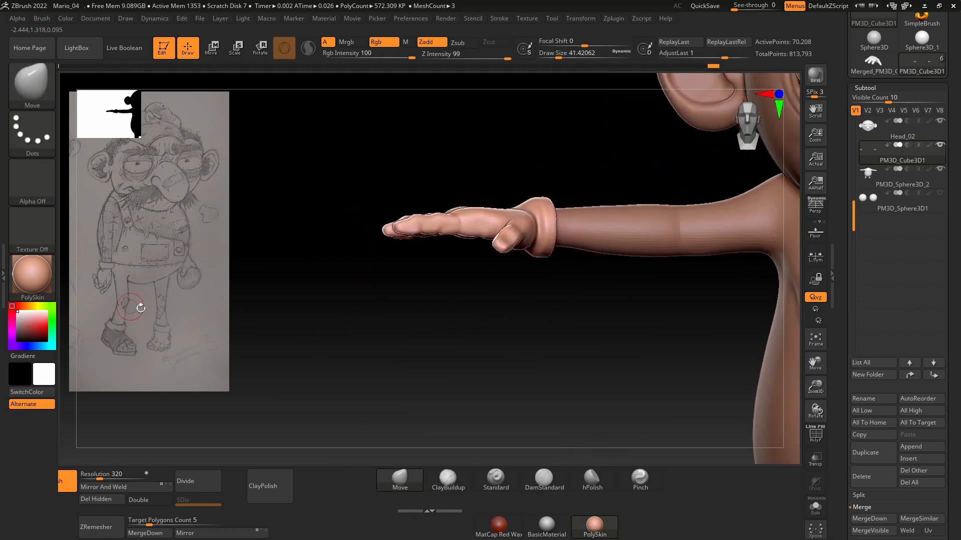
- Inspect the cuffed hand and arm from below and in front, and examine the whole figure's proportions against the reference sketch
right_drag(368, 346, 534, 372)
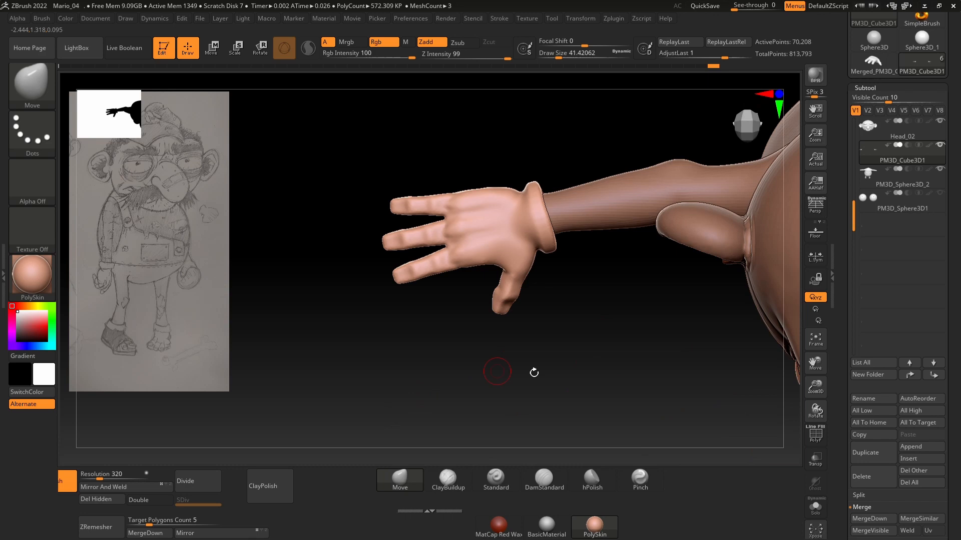
click(810, 343)
alt+right_drag(372, 411, 811, 381)
ctrl+right_drag(507, 280, 513, 319)
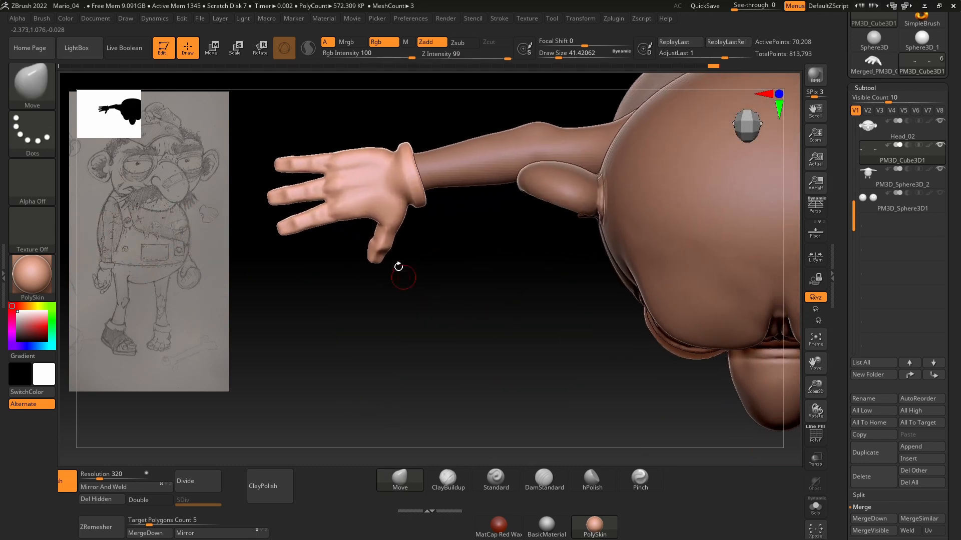
right_drag(495, 355, 420, 340)
mouse_move(421, 396)
alt+right_down()
mouse_move(388, 335)
mouse_move(407, 315)
mouse_move(382, 308)
mouse_move(431, 313)
alt+right_up()
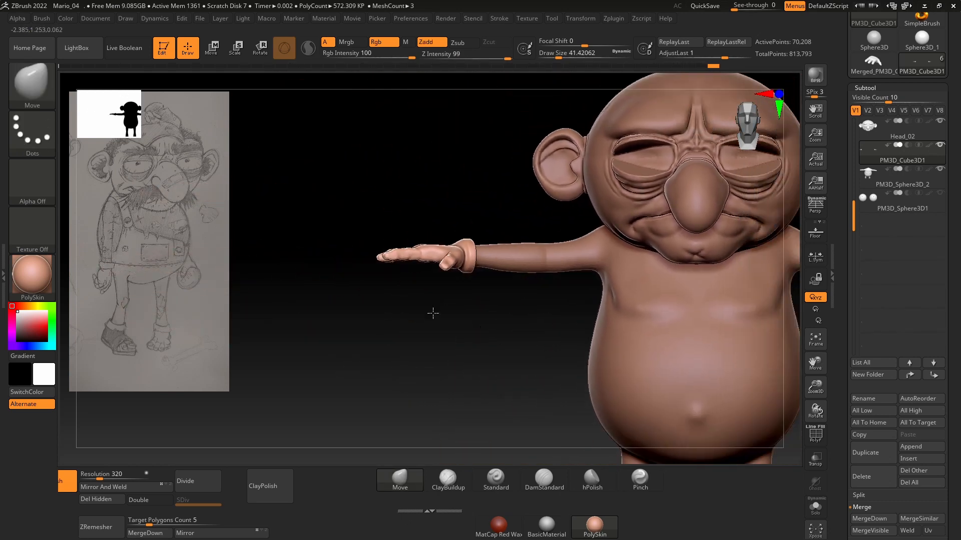
key(f)
drag(815, 393, 809, 372)
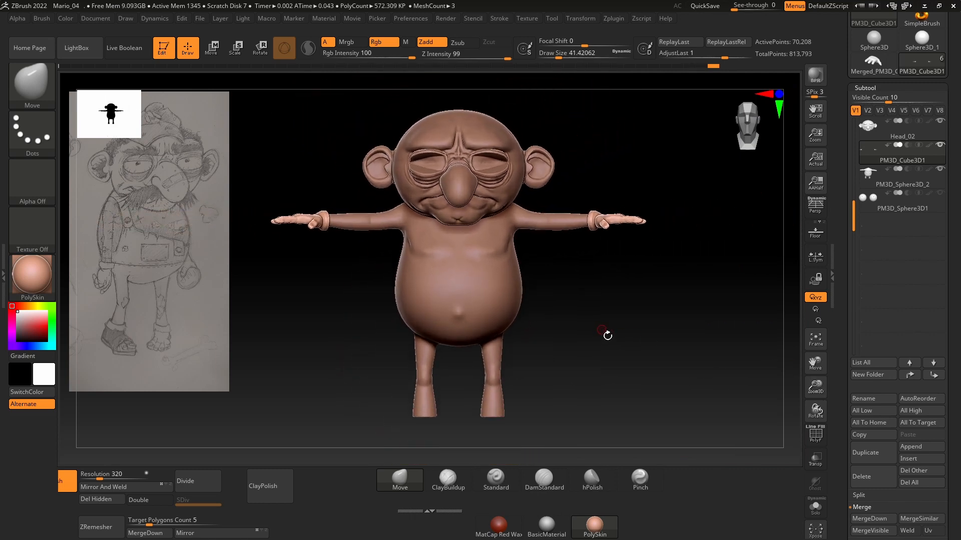
shift+drag(607, 335, 642, 317)
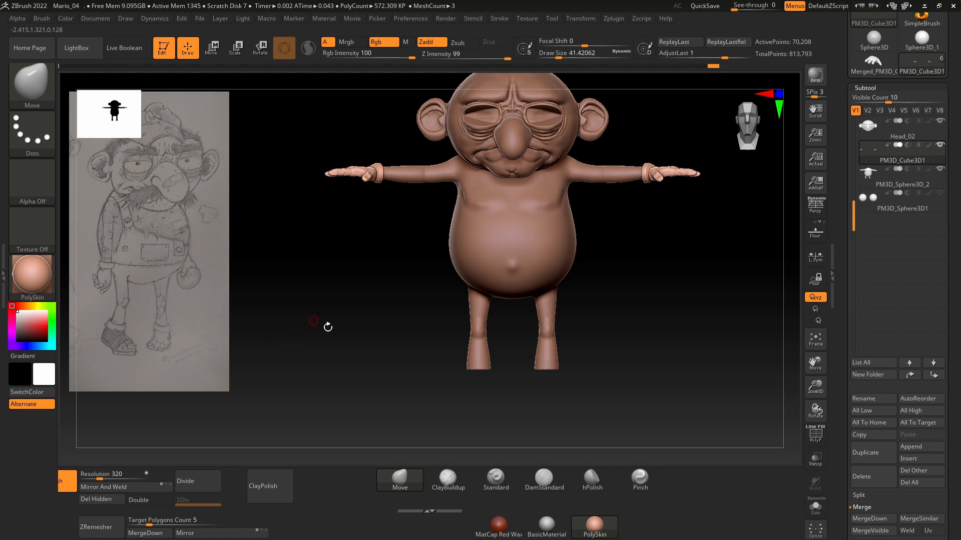
- Insert a Cube3D subtool, shrink it, and move it down to the lower end of the leg
click(915, 461)
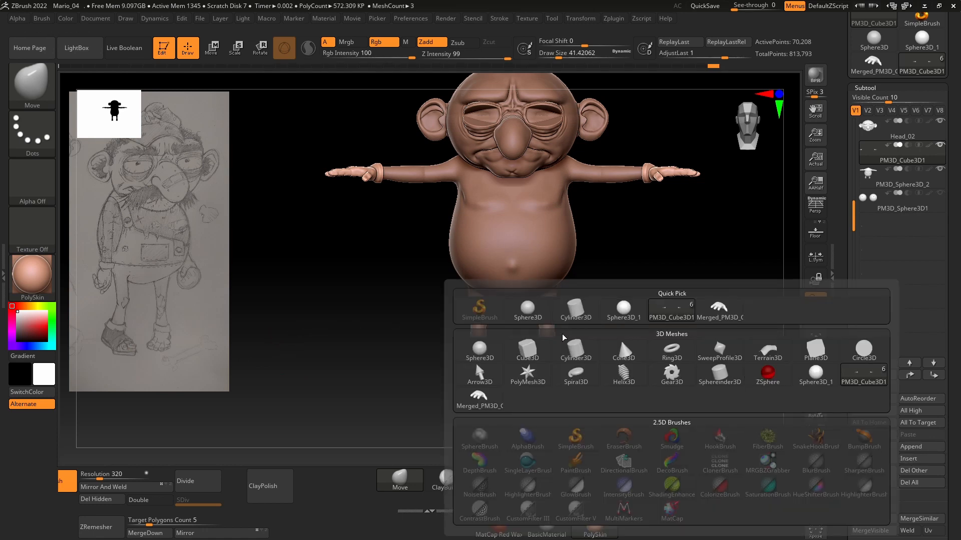
click(529, 353)
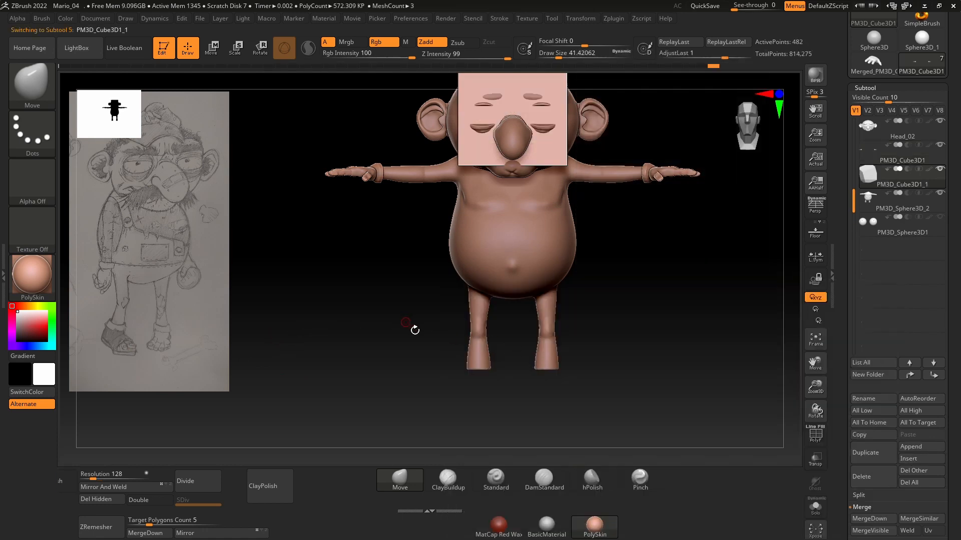
drag(414, 329, 623, 311)
key(w)
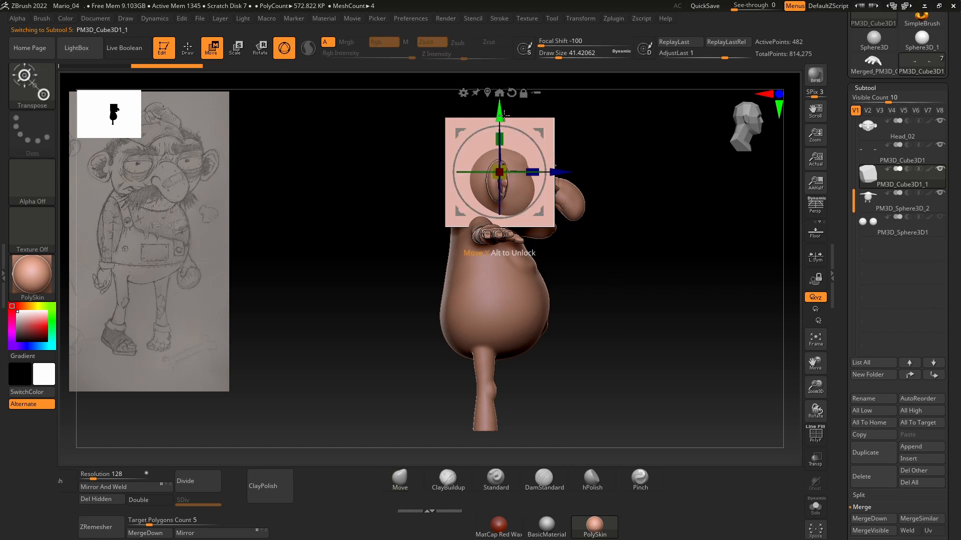
drag(504, 116, 504, 313)
alt+drag(641, 290, 612, 209)
drag(475, 293, 475, 294)
mouse_move(538, 299)
mouse_down()
mouse_move(598, 298)
mouse_move(536, 296)
mouse_up()
drag(467, 234, 458, 294)
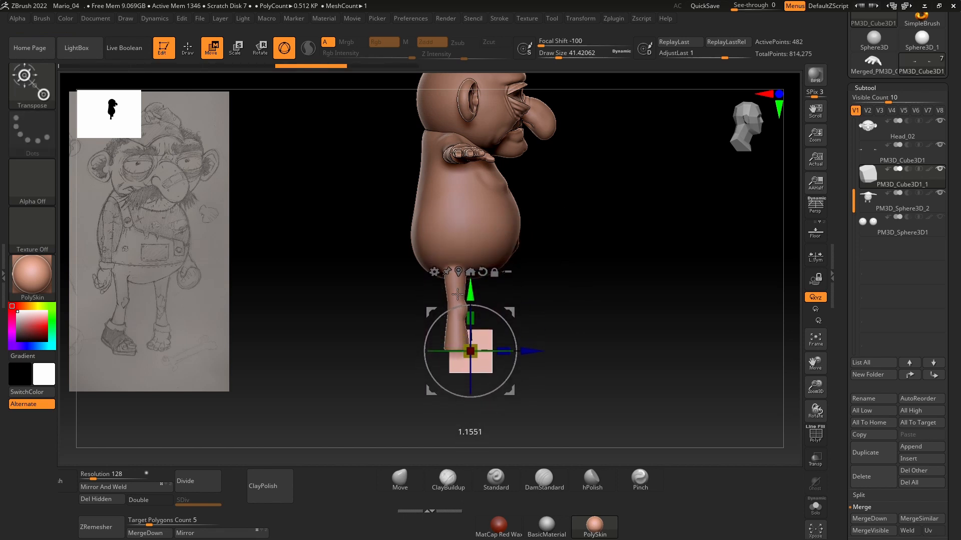
- Flatten the cube into a low block reaching forward from under the ankle as the base of the foot
alt+drag(575, 317, 577, 233)
ctrl+right_drag(536, 312, 506, 380)
drag(479, 284, 469, 277)
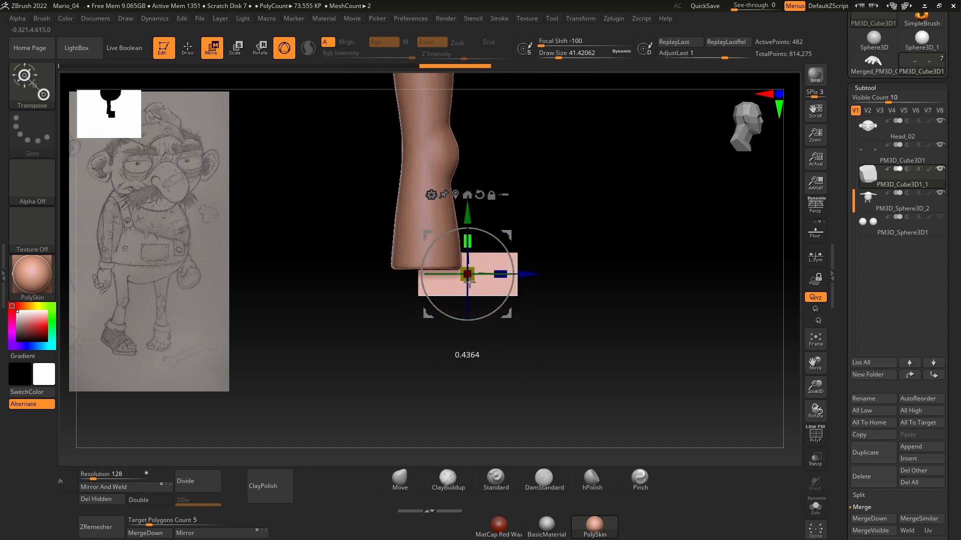
drag(470, 275, 470, 275)
right_drag(613, 259, 559, 255)
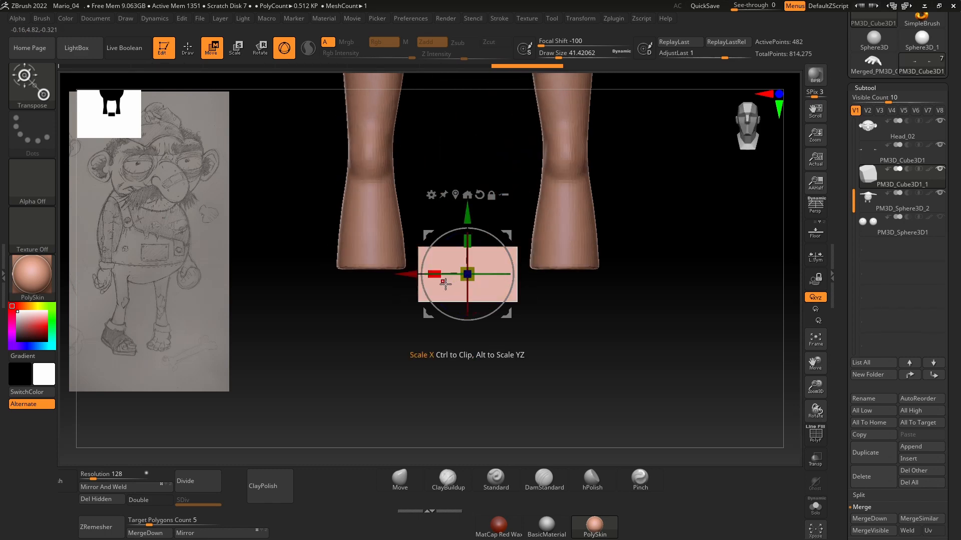
right_drag(506, 215, 601, 327)
right_drag(529, 293, 618, 329)
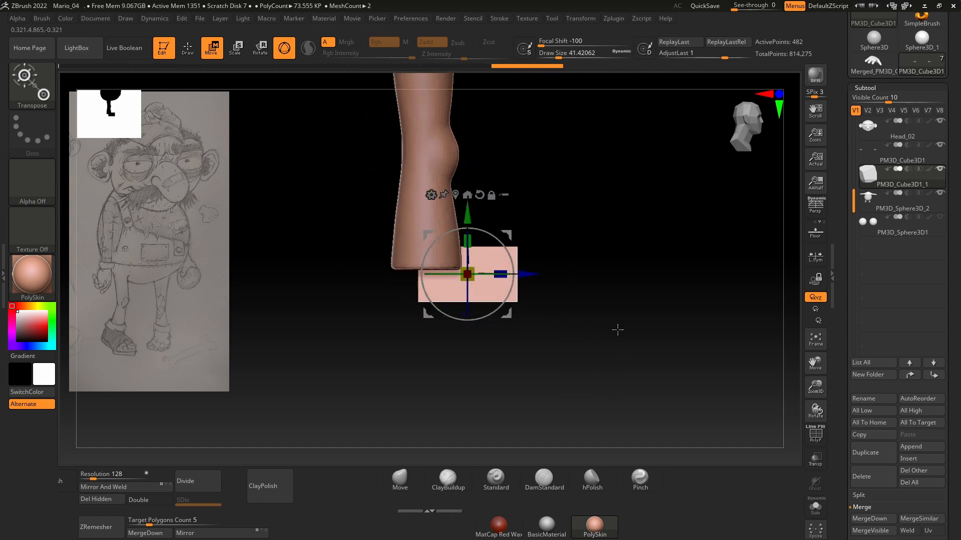
- Duplicate the foot block, move the copy in front of it, and shrink the copy to toe size
click(862, 454)
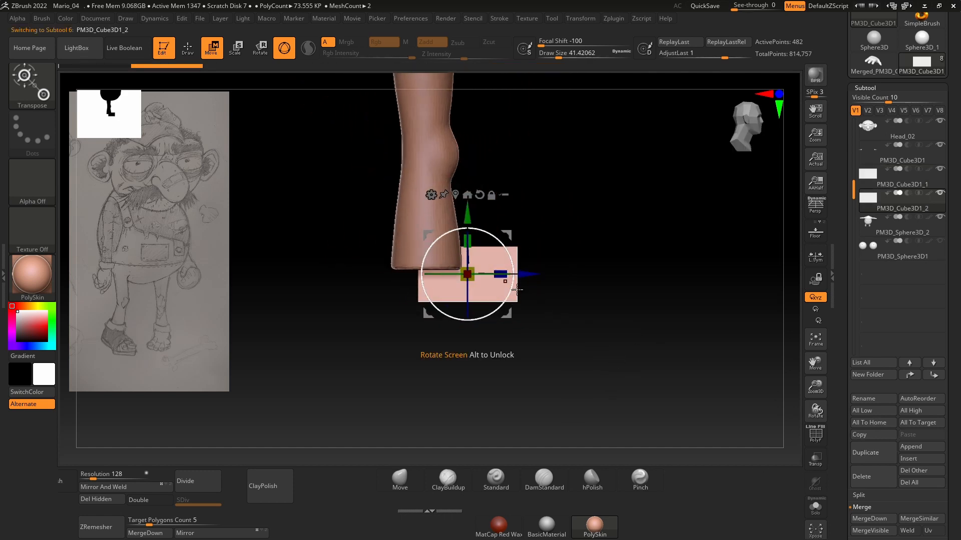
drag(526, 274, 557, 270)
right_drag(632, 320, 576, 311)
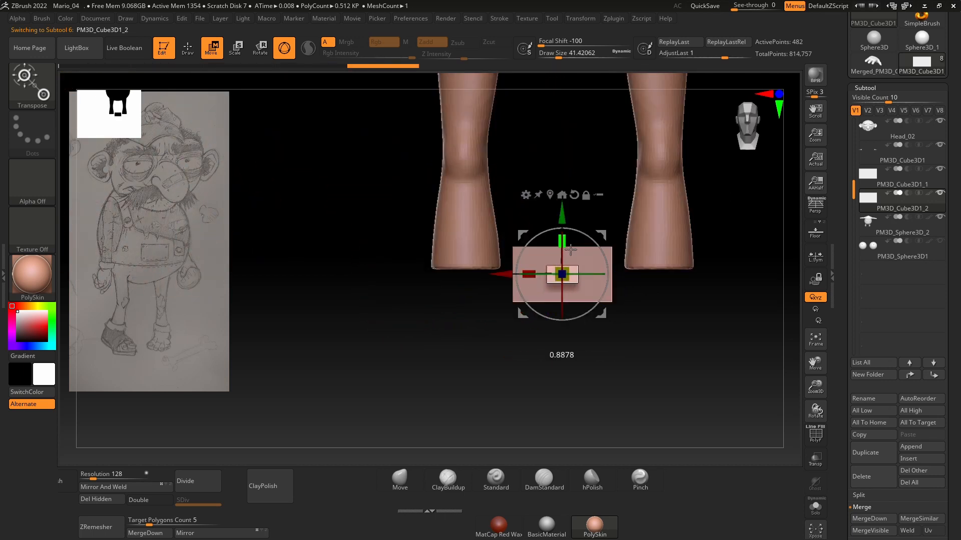
right_drag(569, 246, 559, 304)
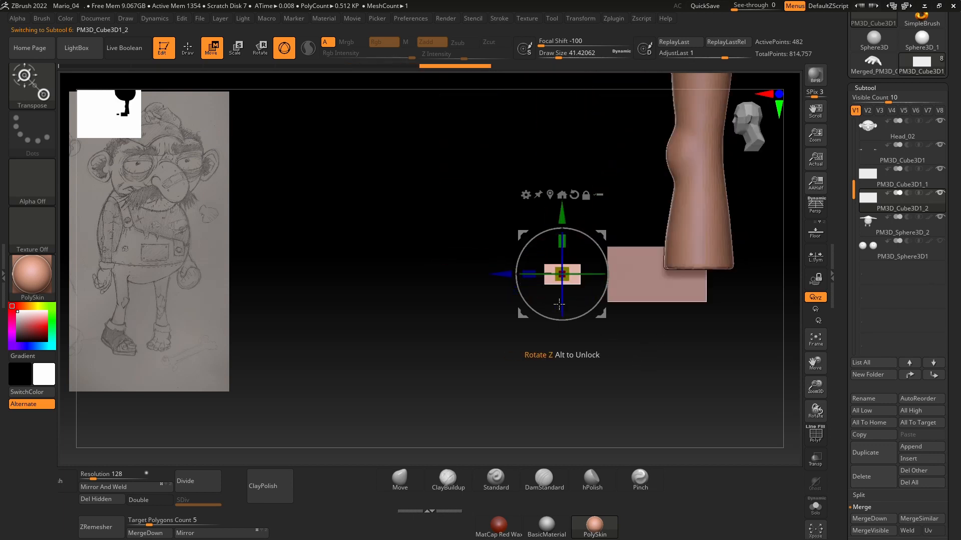
- Lengthen the toe block front to back and seat it against the foot block's front face, level with its underside
drag(524, 280, 524, 281)
right_drag(445, 331, 540, 342)
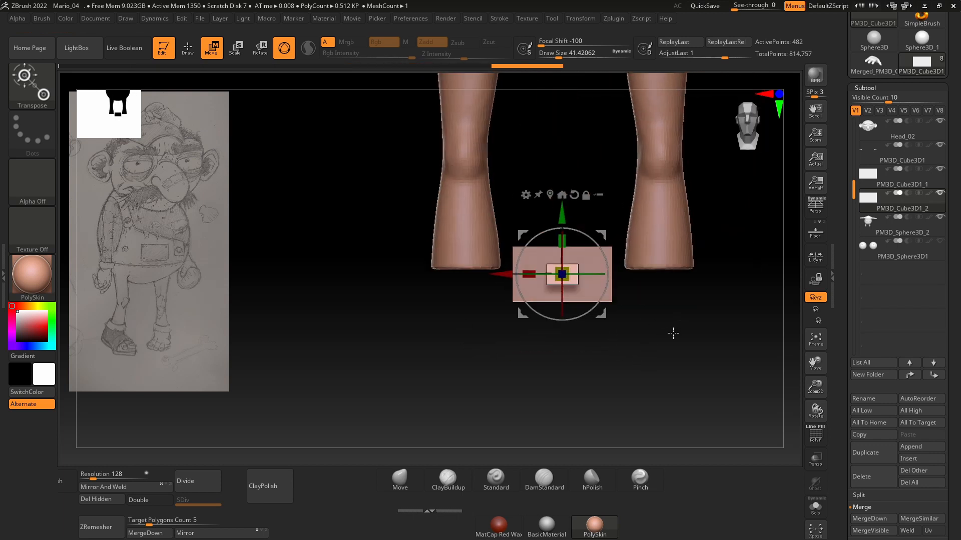
mouse_move(671, 333)
right_down()
mouse_move(622, 335)
mouse_move(652, 329)
mouse_move(666, 346)
right_up()
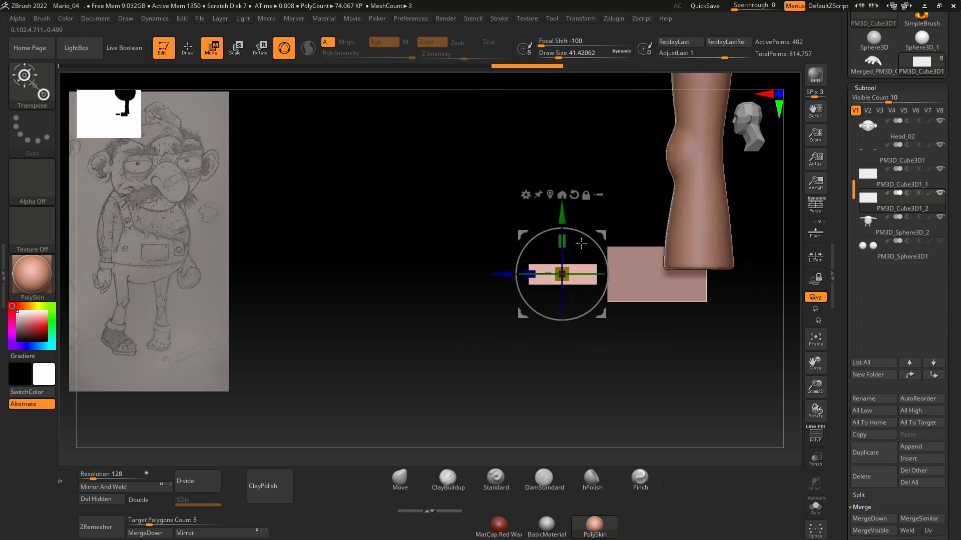
mouse_move(569, 221)
mouse_down()
mouse_move(578, 249)
mouse_move(575, 234)
mouse_up()
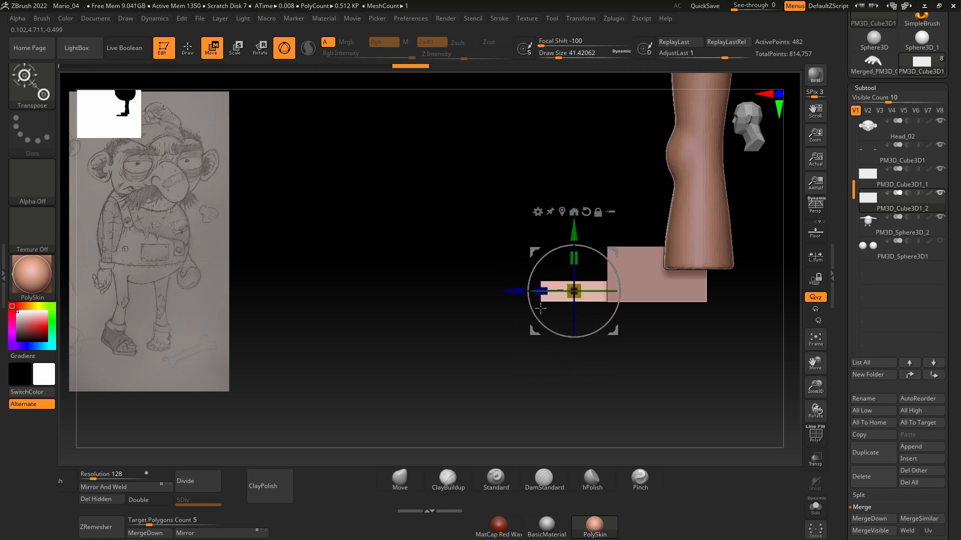
right_drag(493, 385, 536, 386)
shift+right_drag(536, 386, 566, 373)
key(q)
right_drag(674, 333, 568, 264)
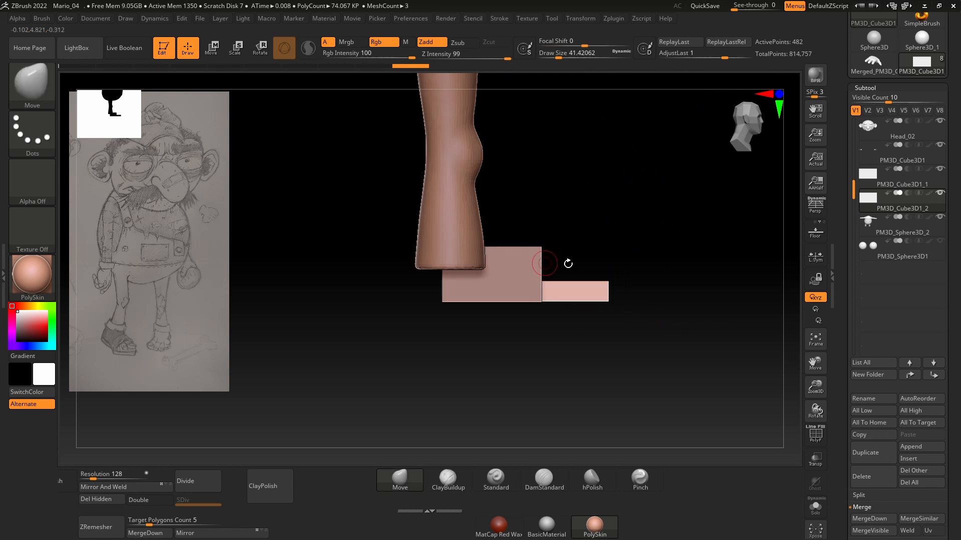
- Hide the body, head and hand subtools, leaving only the foot and toe blocks shown in side view
click(940, 216)
right_drag(762, 199, 747, 232)
click(940, 144)
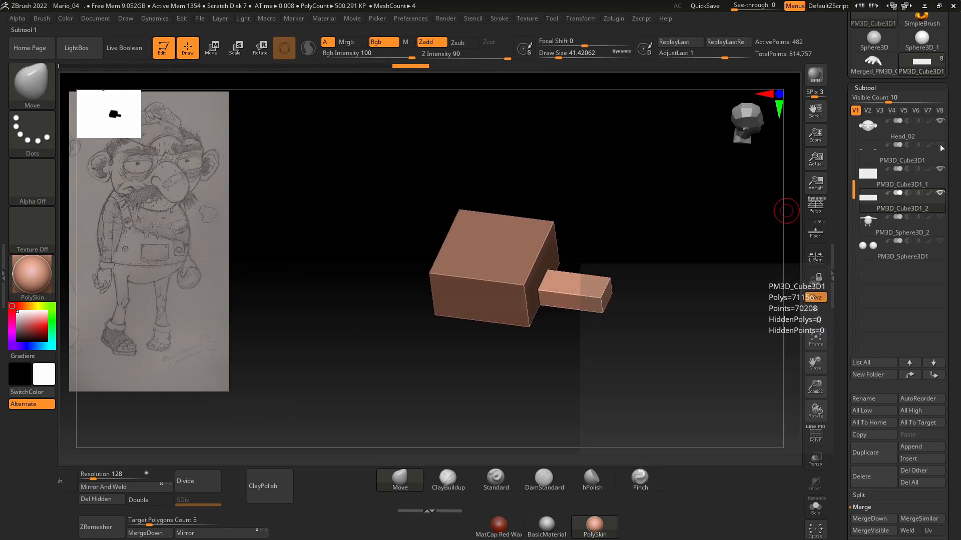
drag(854, 189, 849, 170)
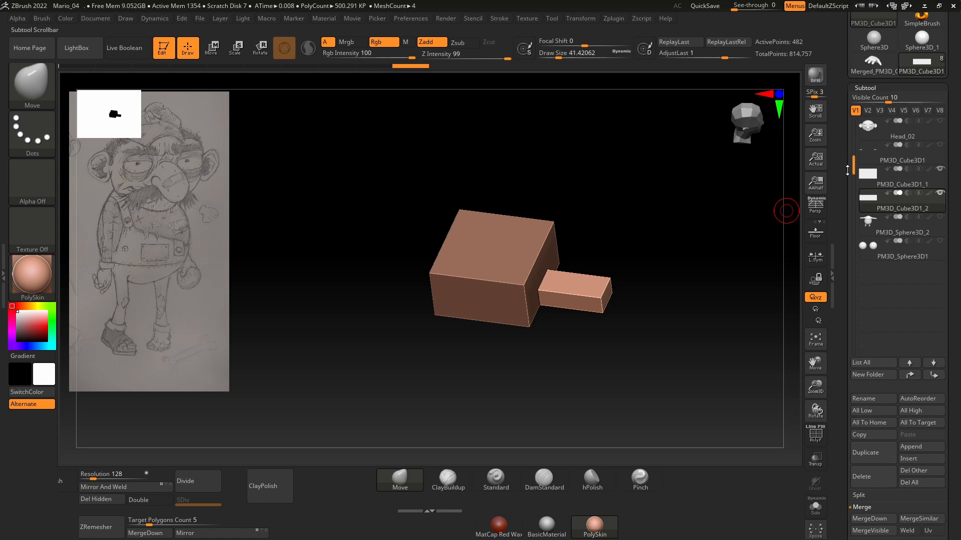
shift+right_drag(604, 263, 596, 233)
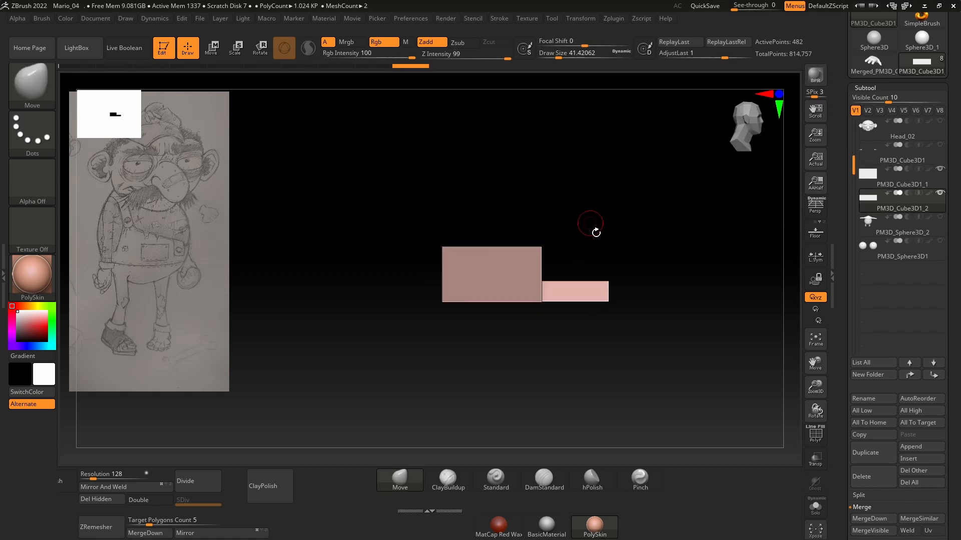
- Make the larger foot block the active subtool and choose the TrimCurve brush for cutting it
alt+click(508, 260)
drag(605, 225, 624, 235)
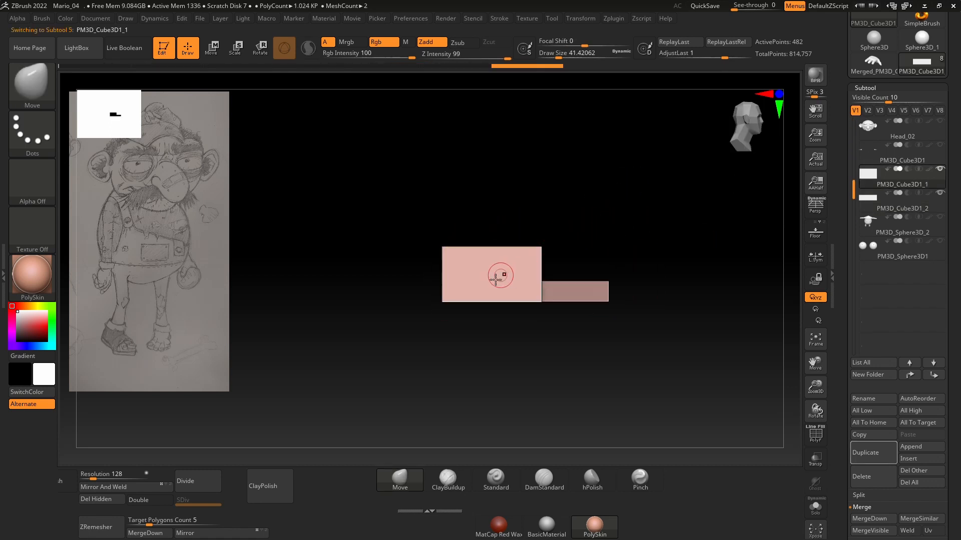
mouse_move(460, 194)
mouse_down()
mouse_move(500, 292)
mouse_move(506, 208)
mouse_move(489, 202)
mouse_up()
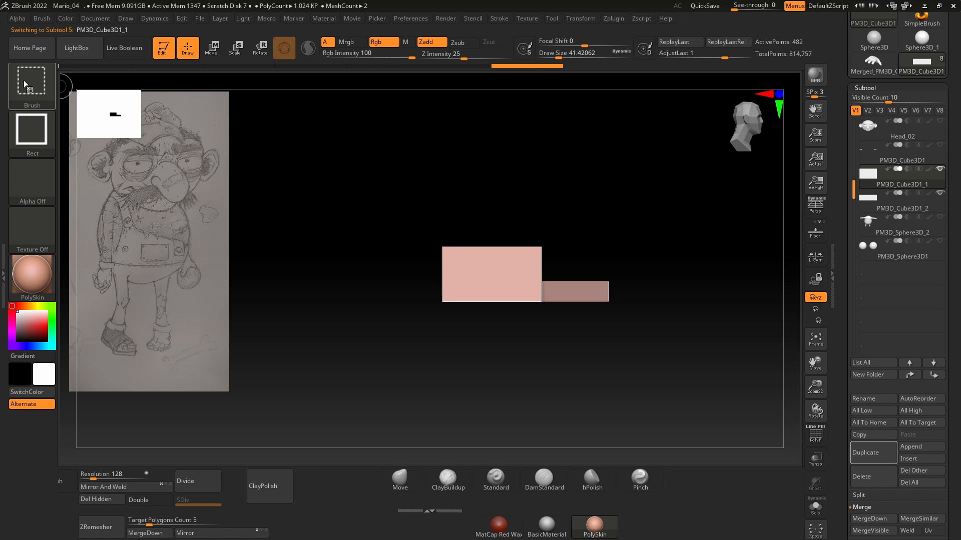
click(49, 86)
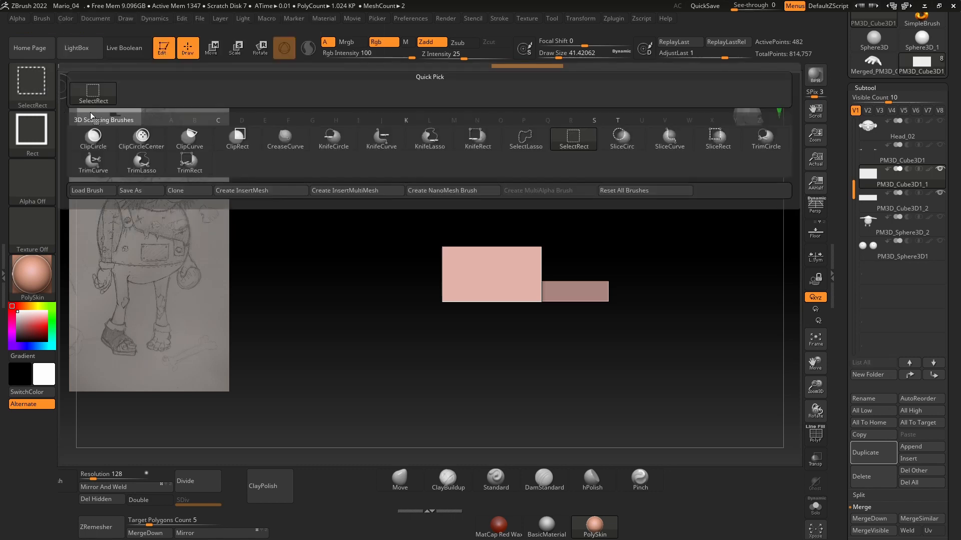
click(93, 163)
- Try several straight, angled and curved TrimCurve cuts across the top of the foot block
mouse_move(400, 202)
ctrl+shift+mouse_down()
mouse_move(481, 256)
mouse_move(538, 259)
mouse_move(415, 213)
mouse_move(532, 279)
mouse_move(667, 306)
mouse_move(673, 354)
mouse_move(503, 466)
ctrl+shift+mouse_up()
ctrl+shift+drag(274, 201, 656, 300)
drag(595, 204, 503, 243)
shift+drag(599, 181, 596, 194)
key(ctrl+z)
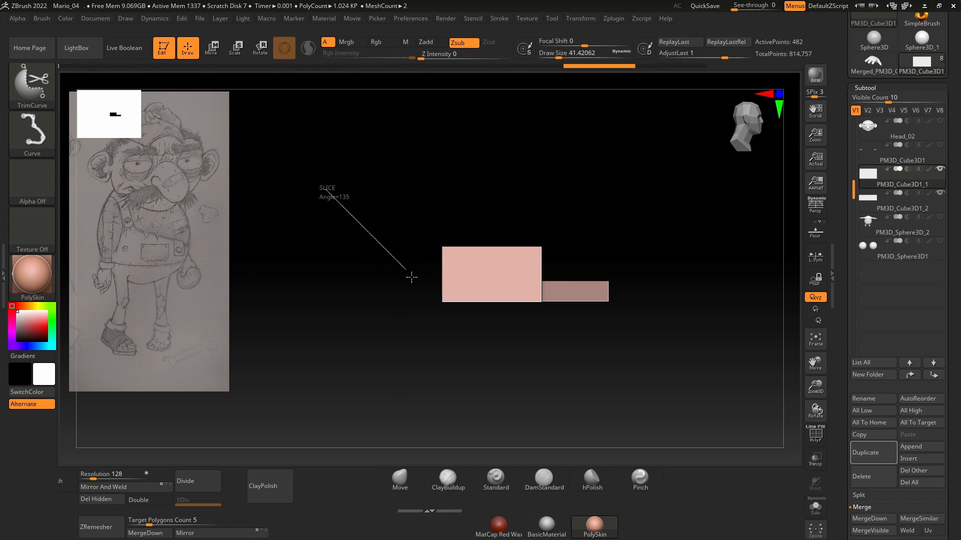
mouse_move(462, 281)
ctrl+shift+mouse_down()
mouse_move(558, 268)
mouse_move(501, 280)
mouse_move(663, 139)
mouse_move(617, 170)
ctrl+shift+mouse_up()
drag(457, 262, 497, 234)
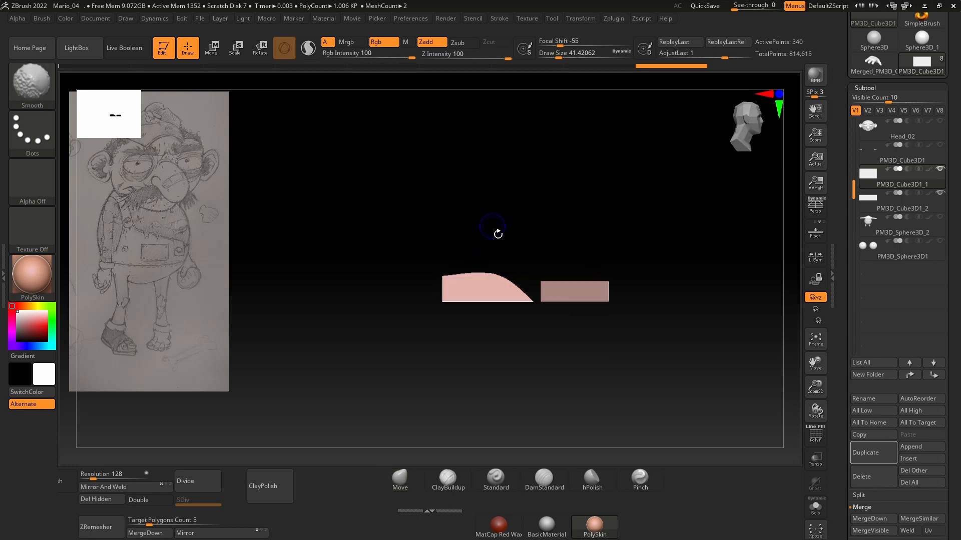
key(ctrl+z)
ctrl+shift+drag(339, 210, 469, 277)
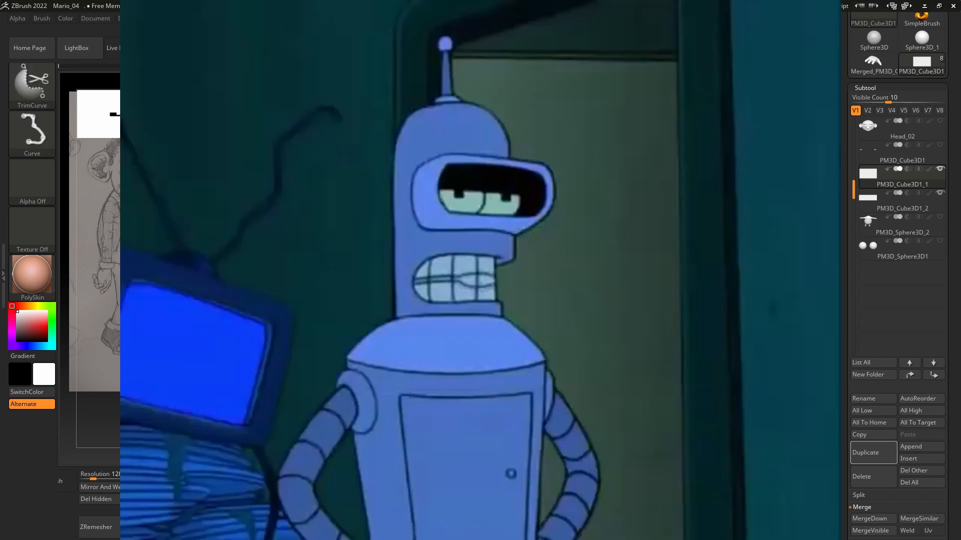
ctrl+shift+drag(376, 218, 479, 226)
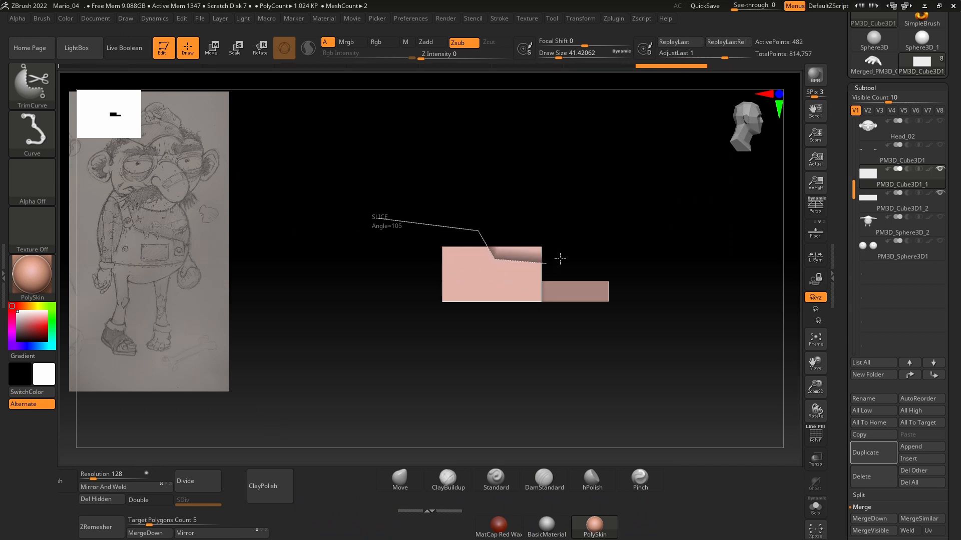
ctrl+shift+drag(560, 229, 560, 229)
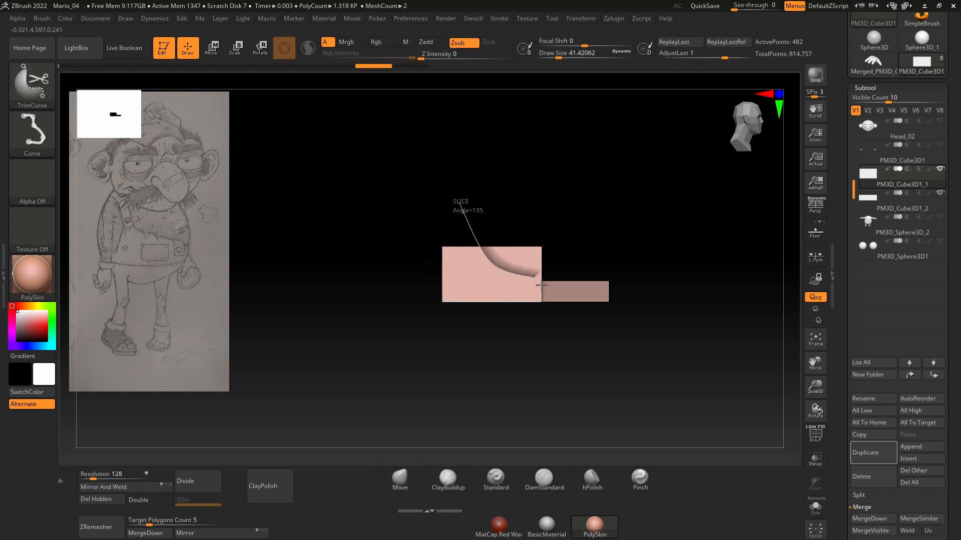
- Trim the foot block's upper front along a concave curve and smooth its hard edges at a draw size of about 172
ctrl+shift+drag(563, 282, 563, 283)
mouse_move(660, 242)
mouse_down()
mouse_move(600, 251)
mouse_move(622, 241)
mouse_up()
key(space)
mouse_move(568, 216)
mouse_down()
mouse_move(581, 216)
mouse_move(460, 229)
mouse_move(489, 283)
mouse_move(479, 239)
mouse_move(495, 270)
mouse_move(543, 260)
mouse_move(527, 289)
mouse_up()
key(space)
key(ctrl+z)
key(ctrl+z)
key(ctrl+z)
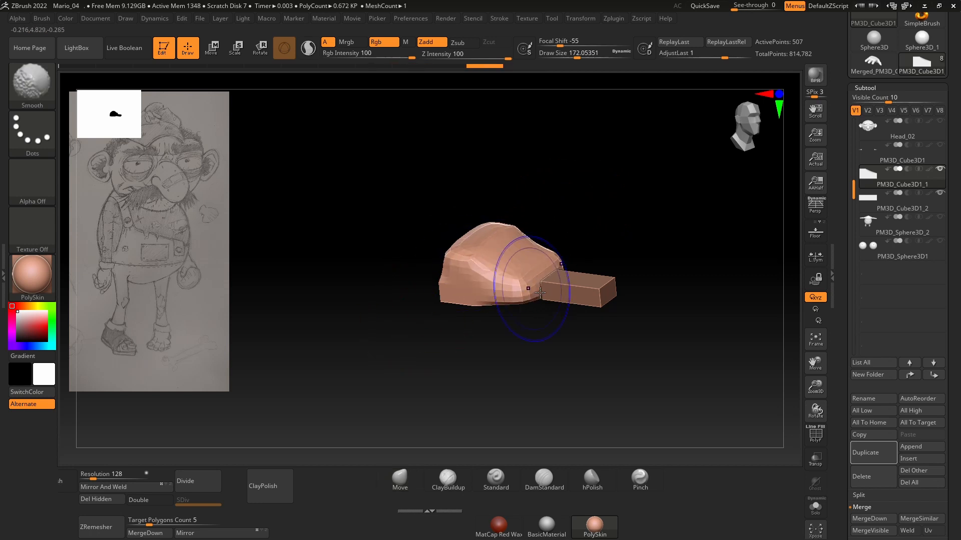
shift+drag(448, 341, 498, 285)
mouse_move(455, 317)
mouse_down()
mouse_move(578, 298)
mouse_move(564, 278)
mouse_move(531, 325)
mouse_up()
- Select the toe block and scale it down to suit the rounded foot
alt+click(571, 308)
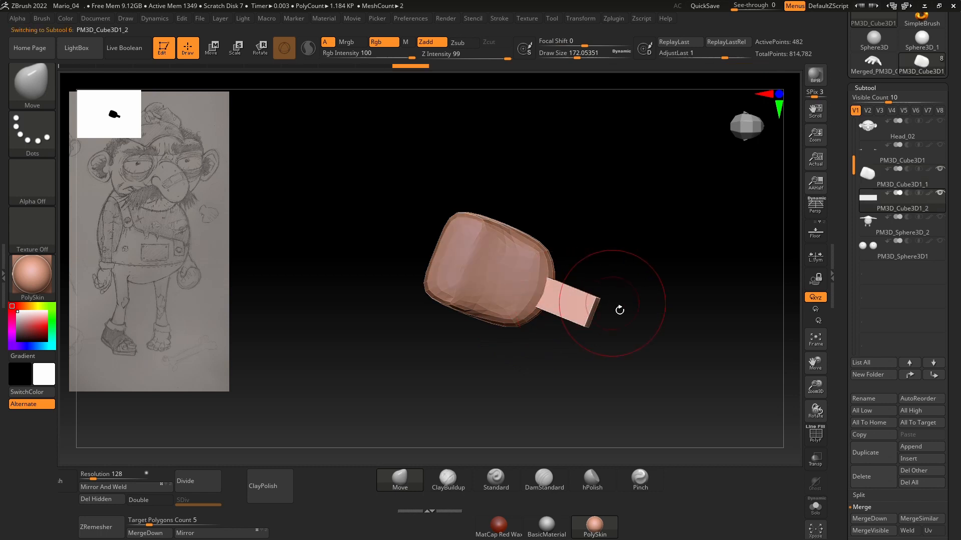
key(e)
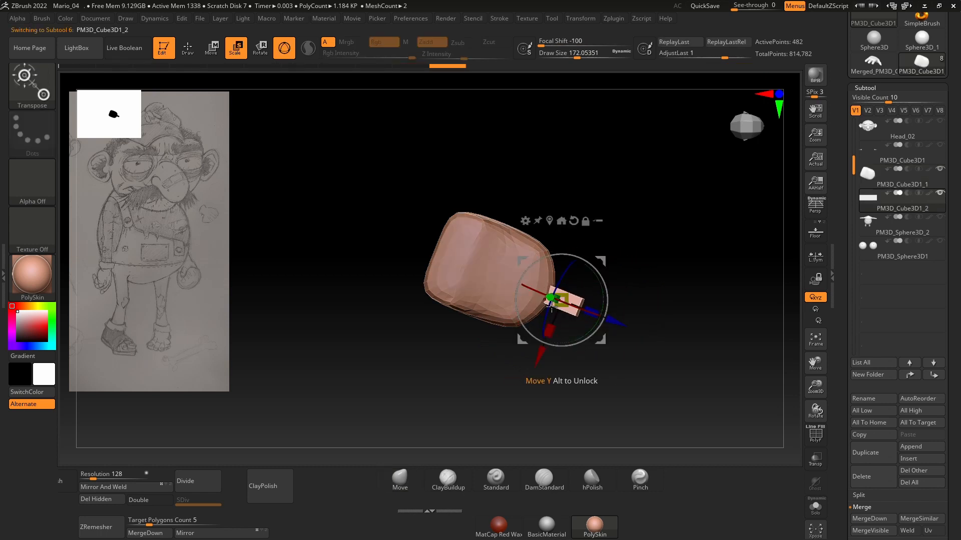
key(q)
shift+drag(618, 261, 585, 275)
- Select the foot block and pull its heel end backward into a rounded shape with the Move brush, seen from below
alt+click(547, 291)
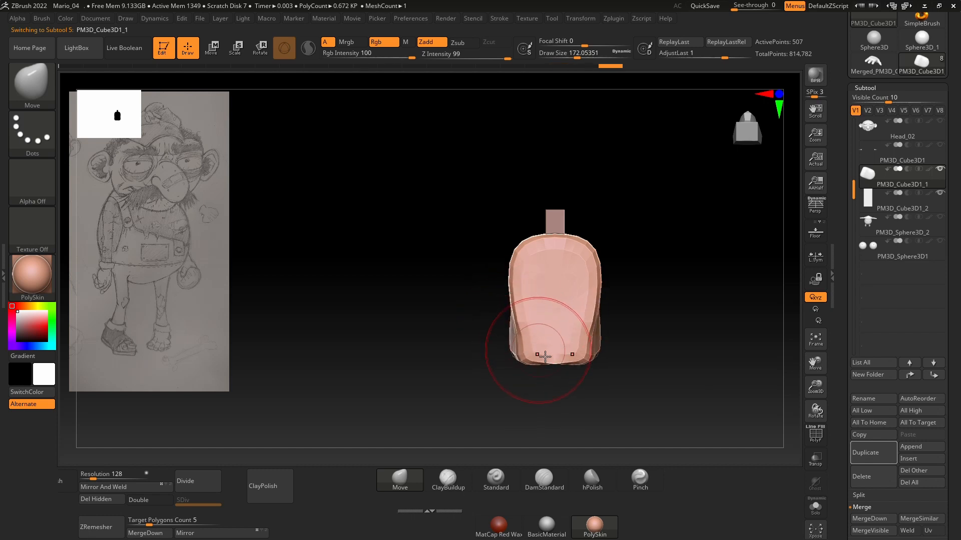
mouse_move(545, 356)
mouse_down()
mouse_move(554, 370)
mouse_move(557, 359)
mouse_up()
mouse_move(623, 321)
shift+mouse_down()
mouse_move(671, 305)
mouse_move(623, 305)
shift+mouse_up()
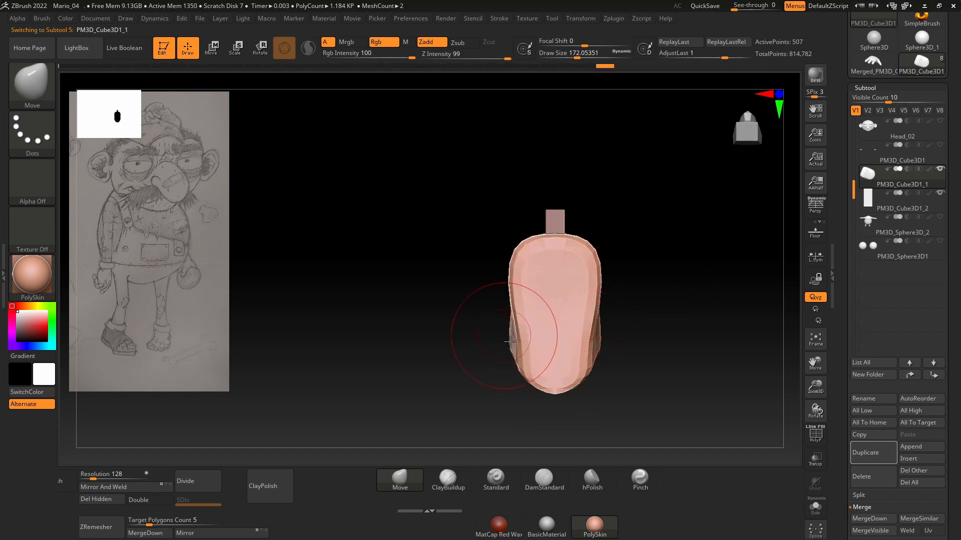
- Narrow the foot block's middle and pull its toe end forward with the Move brush, seen from the sole
mouse_move(471, 345)
mouse_down()
mouse_move(511, 349)
mouse_move(571, 336)
mouse_move(572, 350)
mouse_move(595, 343)
mouse_move(559, 338)
mouse_up()
shift+drag(536, 379, 592, 320)
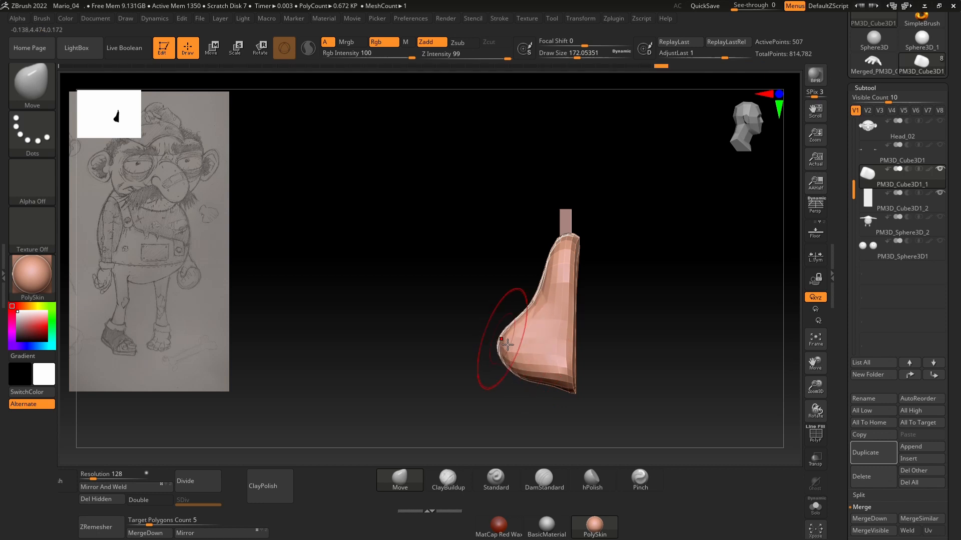
shift+drag(635, 294, 529, 302)
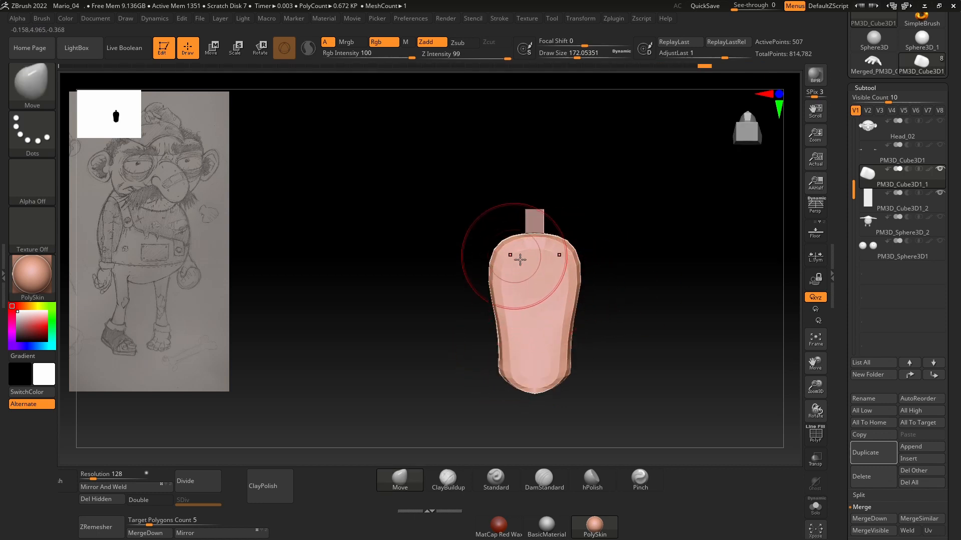
drag(520, 259, 524, 240)
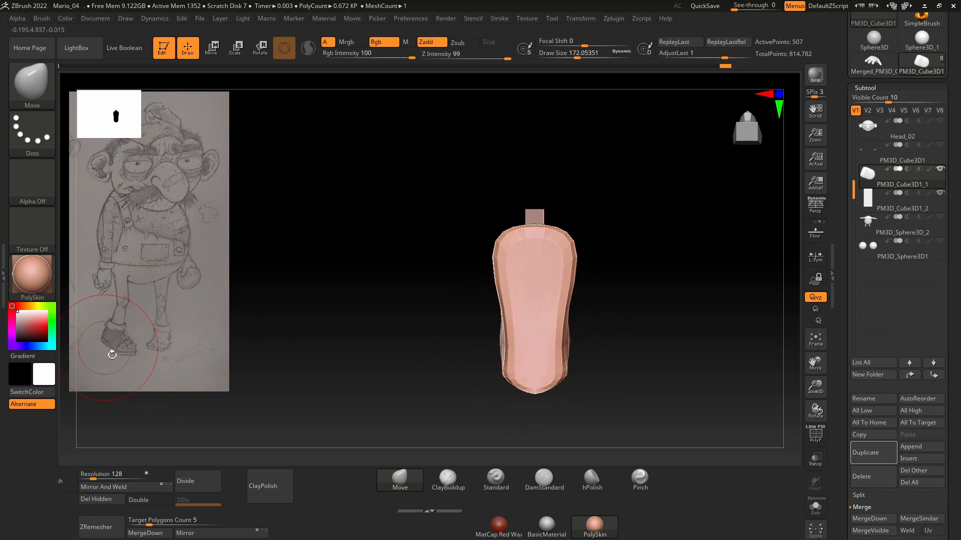
mouse_move(458, 266)
mouse_down()
mouse_move(599, 279)
mouse_move(547, 283)
mouse_move(663, 244)
mouse_move(594, 180)
mouse_move(614, 272)
mouse_move(495, 274)
mouse_move(654, 259)
mouse_move(568, 281)
mouse_up()
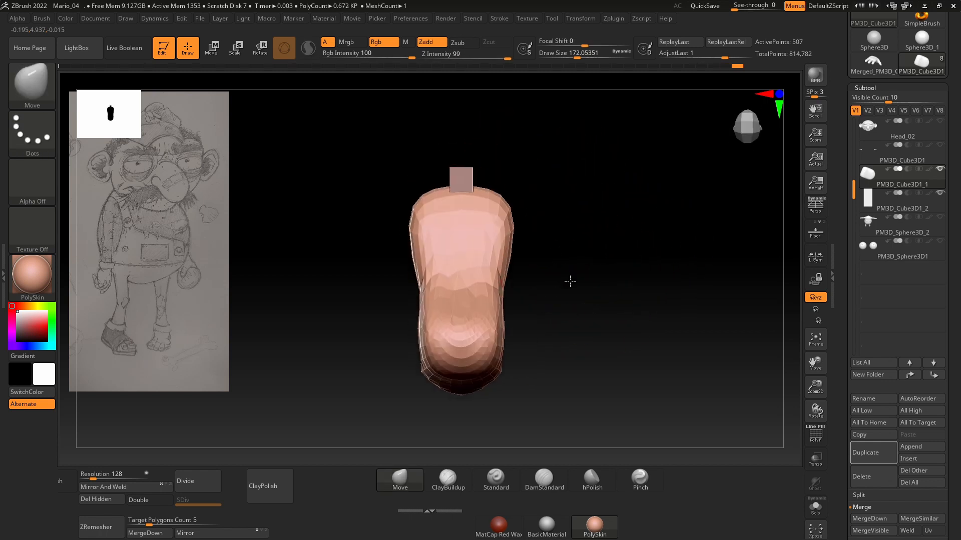
- Remesh the foot with DynaMesh at resolution 128 and enlarge the Move brush to a draw size of about 197
click(69, 489)
mouse_move(540, 240)
mouse_down()
mouse_move(581, 260)
mouse_move(544, 258)
mouse_up()
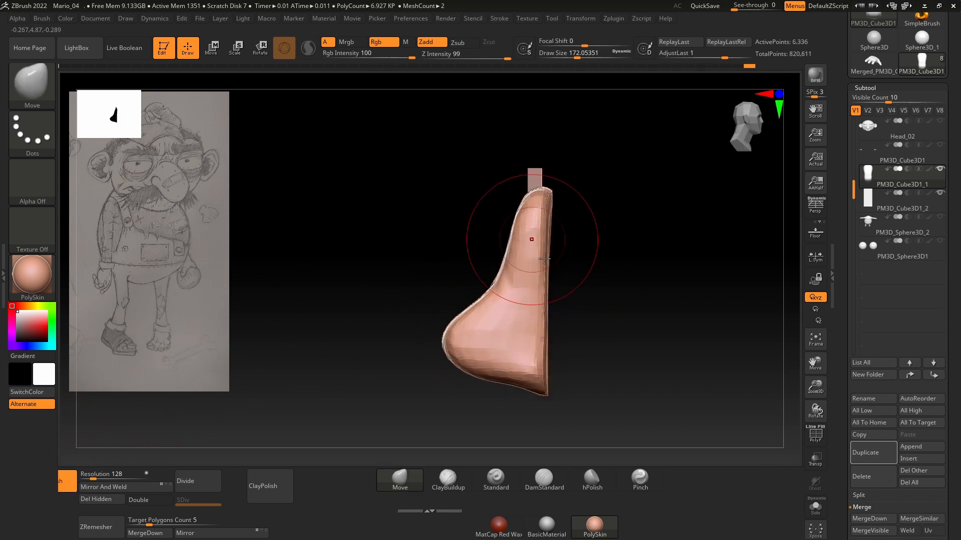
right_drag(544, 259, 473, 287)
key(space)
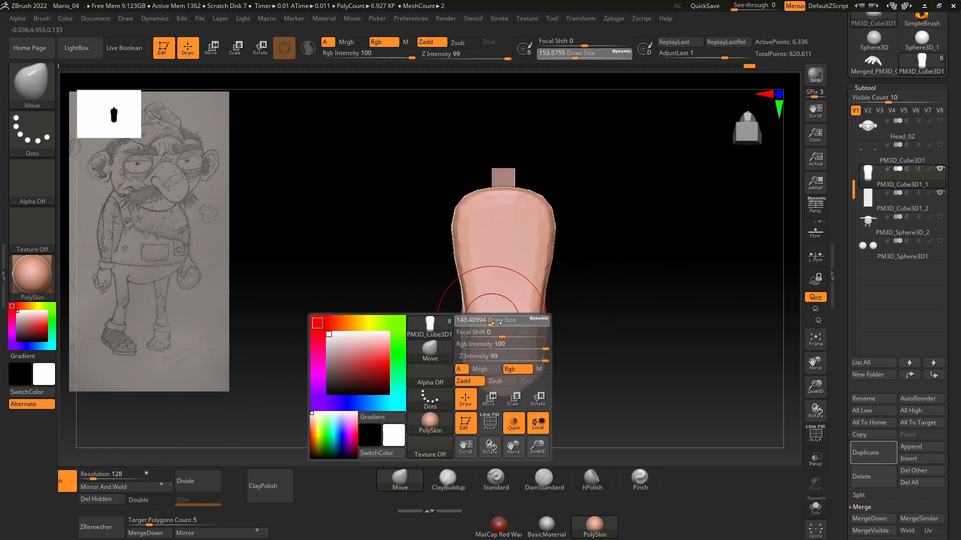
drag(501, 320, 494, 321)
mouse_move(581, 312)
mouse_down()
mouse_move(614, 305)
mouse_move(635, 264)
mouse_move(608, 288)
mouse_move(581, 286)
mouse_up()
key(space)
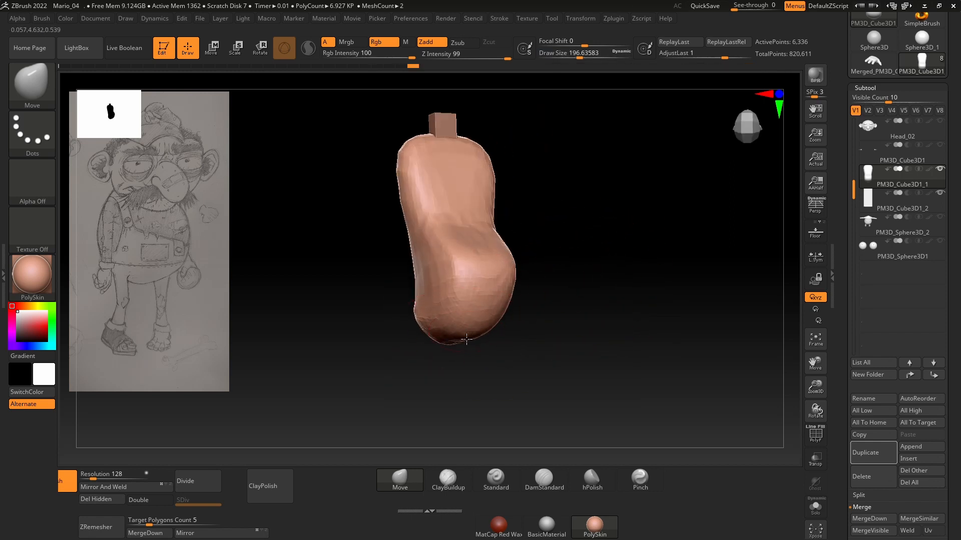
- Push the sides of the sole inward at the arch, enlarging the Move brush to a draw size of about 217
mouse_move(552, 327)
shift+mouse_down()
mouse_move(441, 333)
mouse_move(614, 285)
shift+mouse_up()
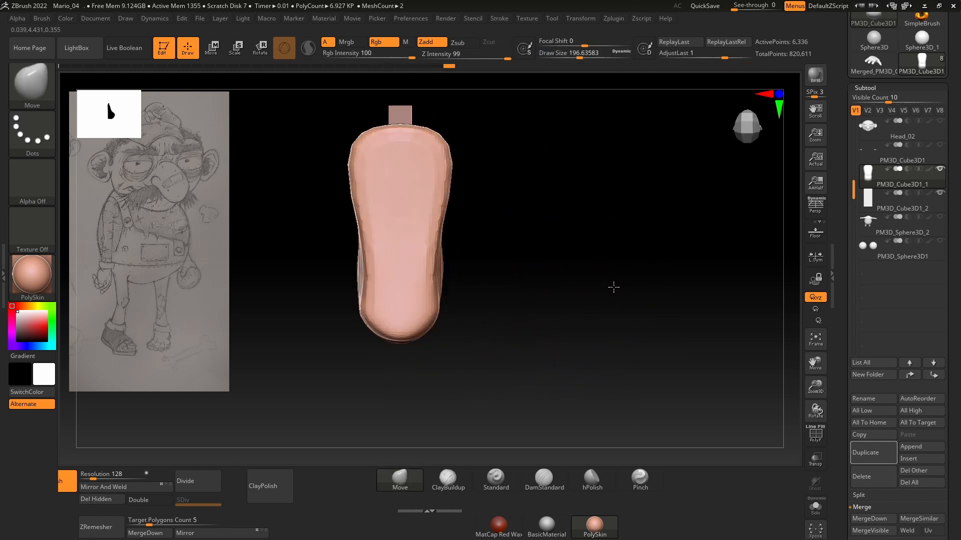
alt+drag(501, 257, 551, 271)
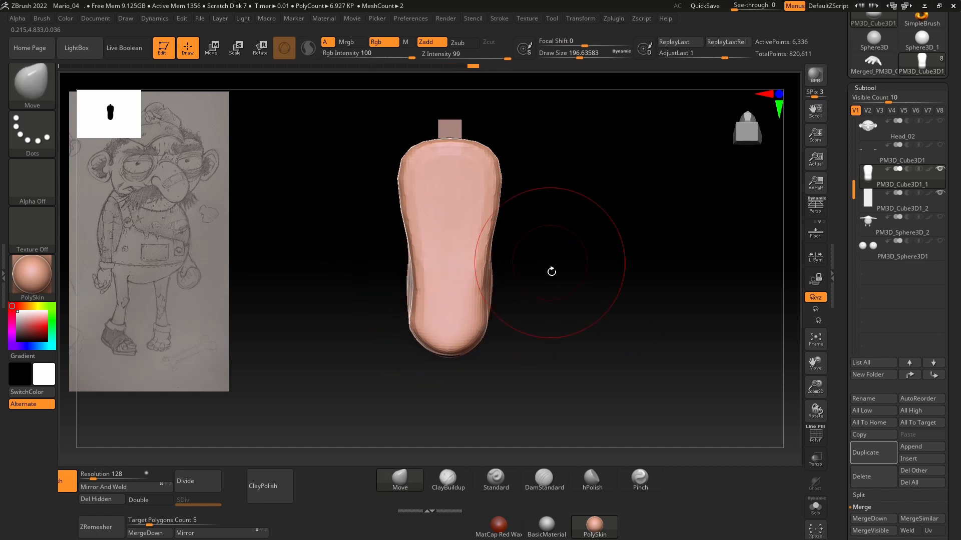
shift+drag(421, 316, 415, 282)
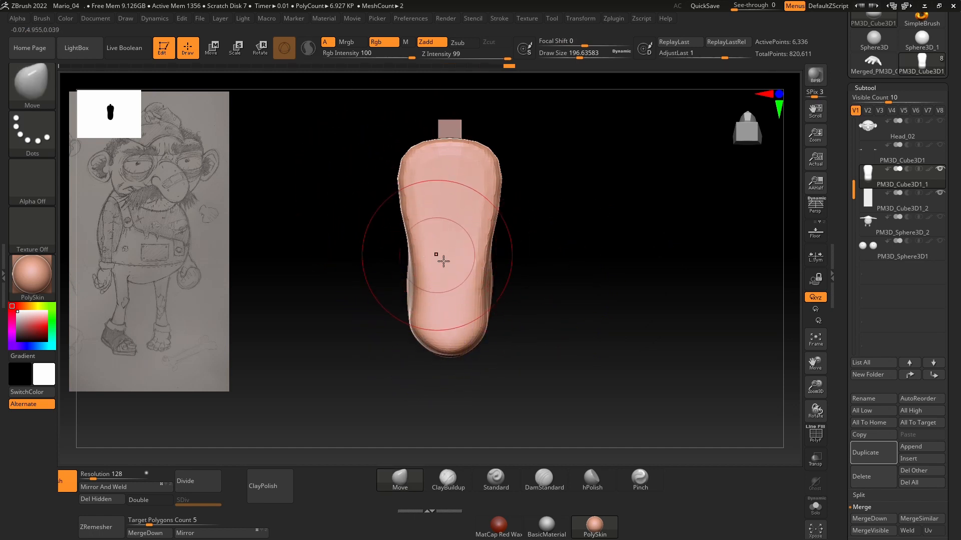
mouse_move(528, 231)
alt+mouse_down()
mouse_move(553, 257)
mouse_move(512, 278)
alt+mouse_up()
key(space)
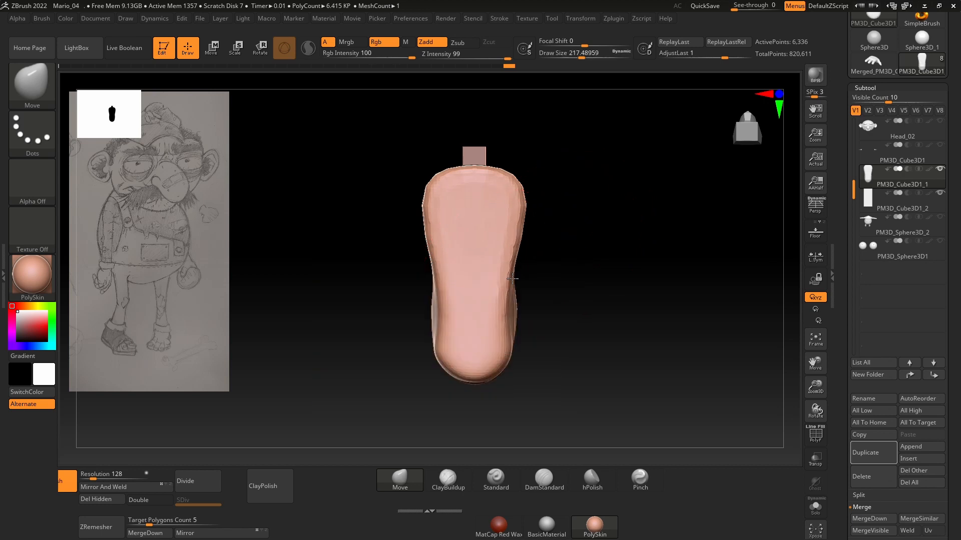
alt+drag(567, 242, 578, 242)
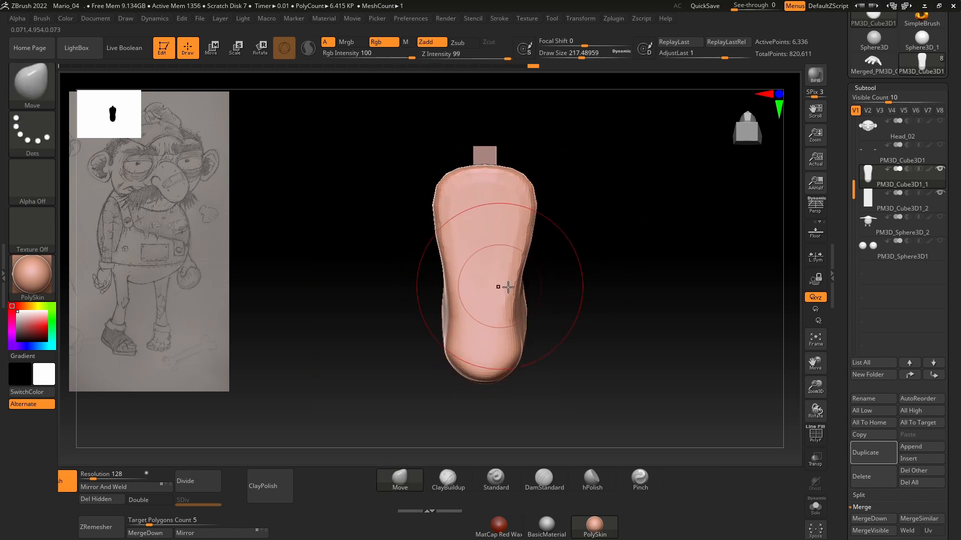
- Slant the foot's toe edge by pulling back one front corner at a draw size of about 187, and smooth that side
key(space)
drag(515, 241, 511, 240)
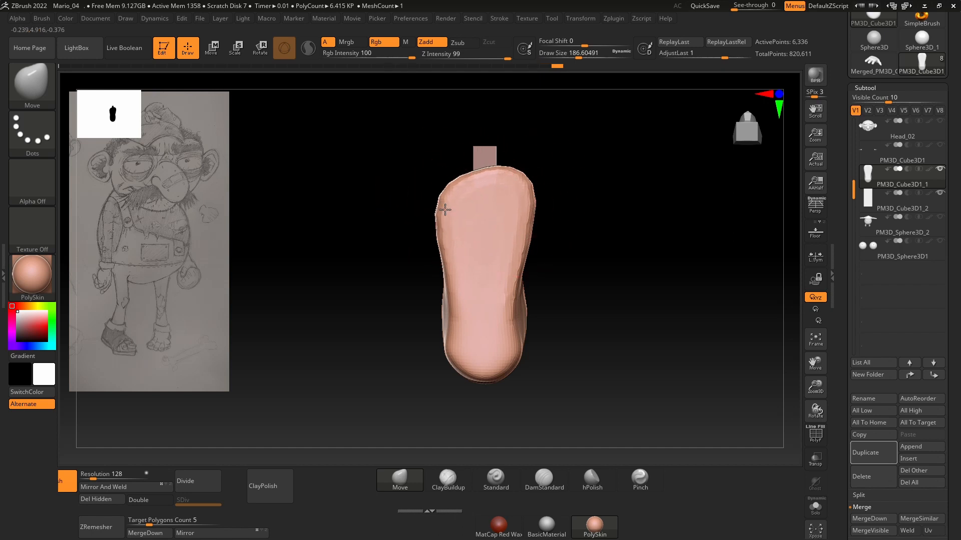
key(shift)
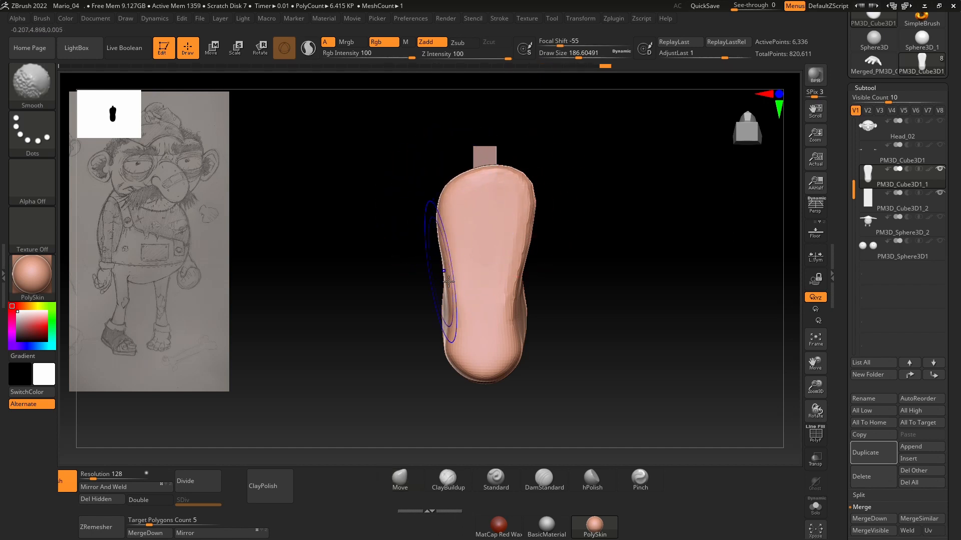
mouse_move(449, 282)
shift+mouse_down()
mouse_move(444, 318)
mouse_move(463, 323)
shift+mouse_up()
- Reshape the ankle and heel of the foot with the Move brush at a draw size of about 136
key(space)
mouse_move(582, 327)
mouse_down()
mouse_move(607, 288)
mouse_move(626, 326)
mouse_move(621, 280)
mouse_up()
mouse_move(519, 301)
mouse_down()
mouse_move(511, 301)
mouse_move(550, 346)
mouse_up()
drag(530, 314, 521, 316)
mouse_move(673, 305)
mouse_down()
mouse_move(639, 291)
mouse_move(599, 300)
mouse_up()
drag(558, 325, 596, 310)
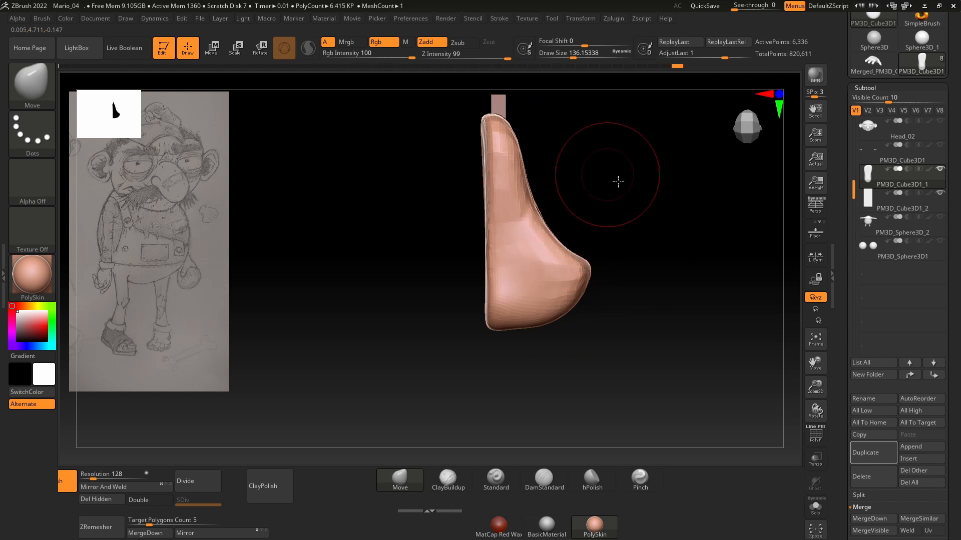
mouse_move(618, 181)
mouse_down()
mouse_move(654, 230)
mouse_move(512, 287)
mouse_move(581, 220)
mouse_move(646, 185)
mouse_move(658, 315)
mouse_move(643, 236)
mouse_move(601, 238)
mouse_move(459, 440)
mouse_up()
drag(463, 380, 547, 227)
- Duplicate the foot subtool and push the copy's toe edge back with the Move brush at a draw size of about 234
click(873, 453)
key(space)
drag(515, 196, 526, 196)
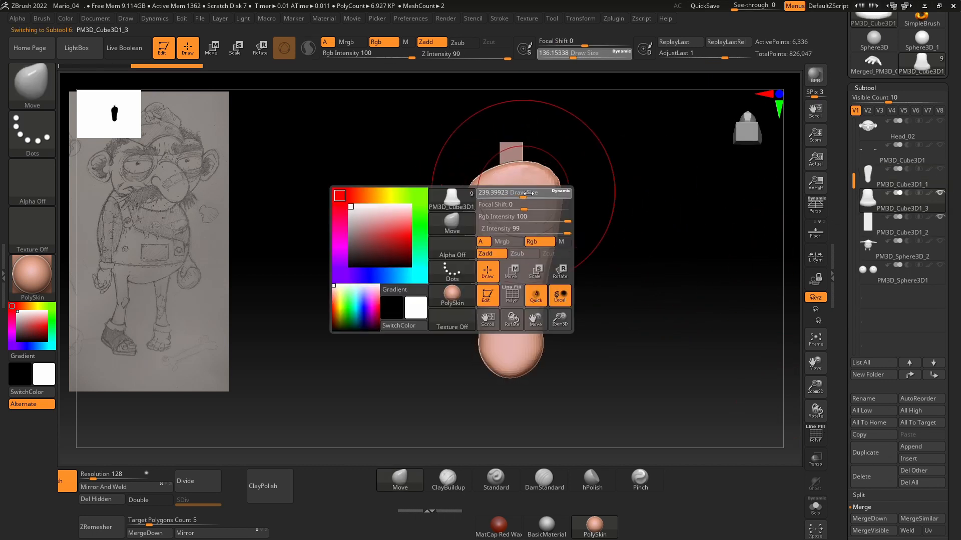
key(w)
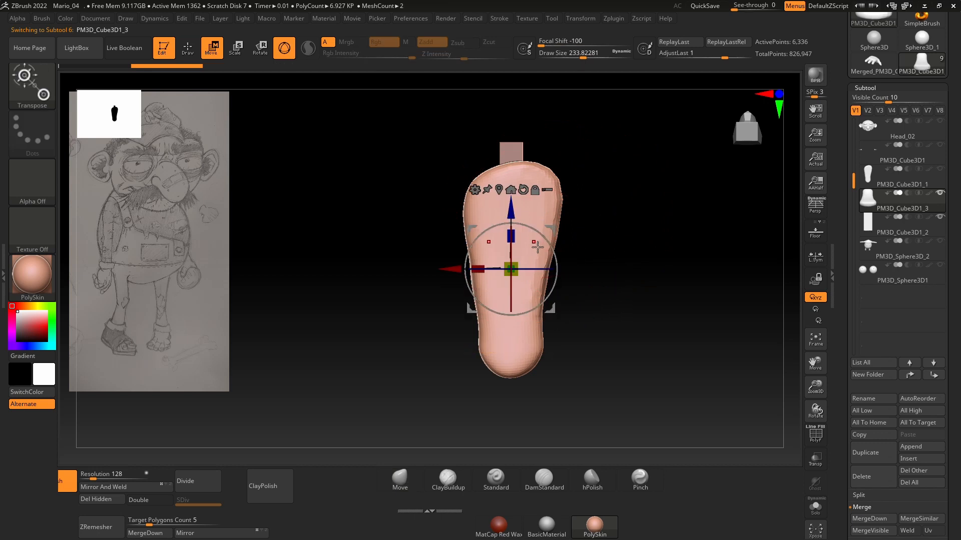
key(q)
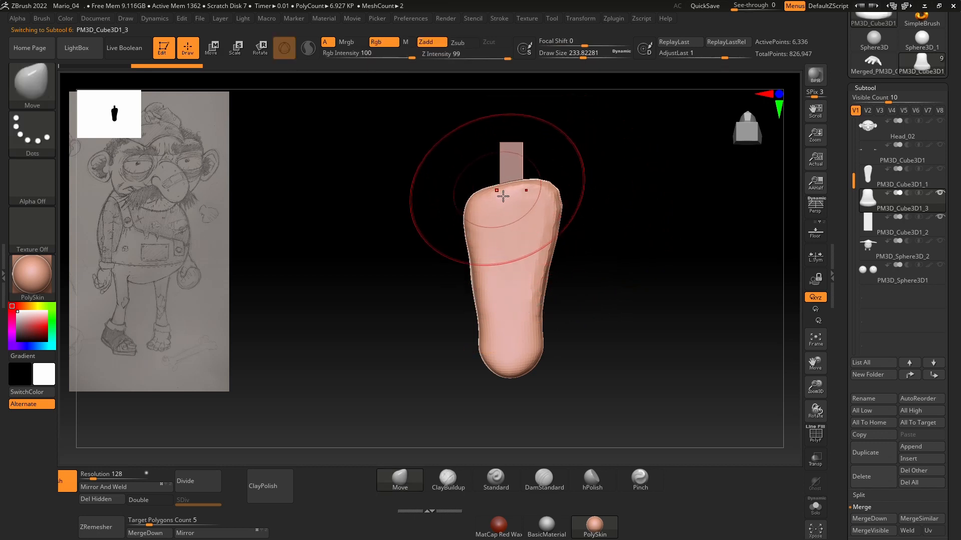
mouse_move(504, 197)
mouse_down()
mouse_move(497, 205)
mouse_move(550, 203)
mouse_up()
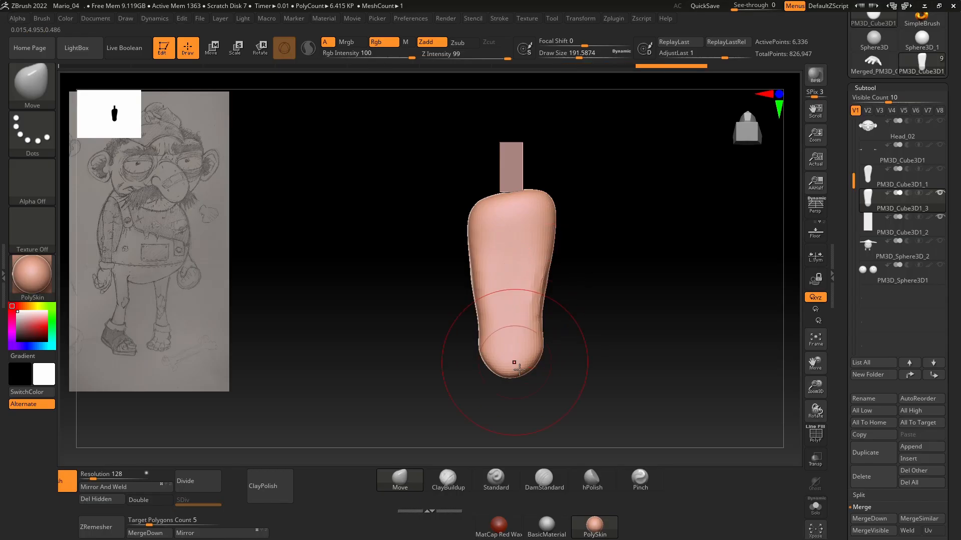
- Round the ankle top and back of the heel in side view with the Move brush at a draw size of about 149
drag(514, 365, 665, 313)
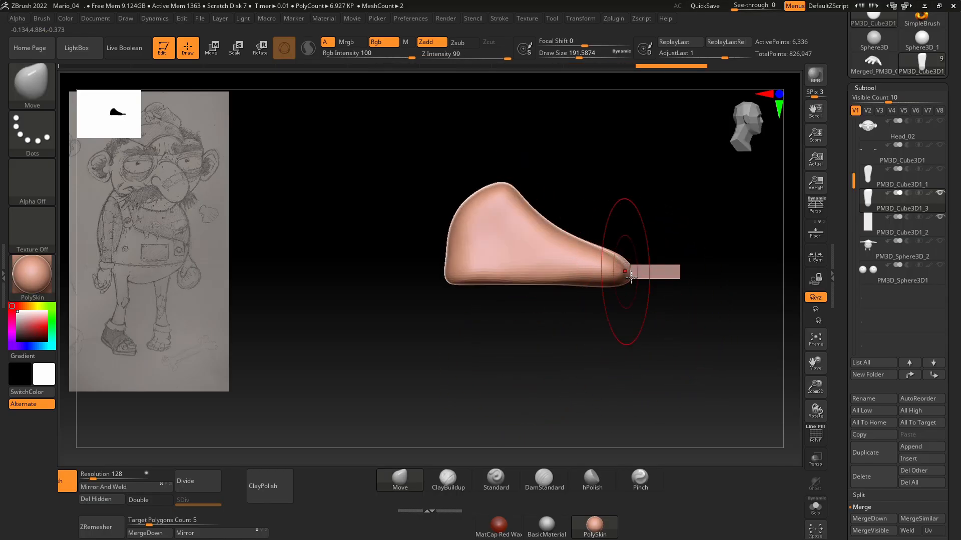
mouse_move(640, 280)
mouse_down()
mouse_move(652, 281)
mouse_move(635, 220)
mouse_up()
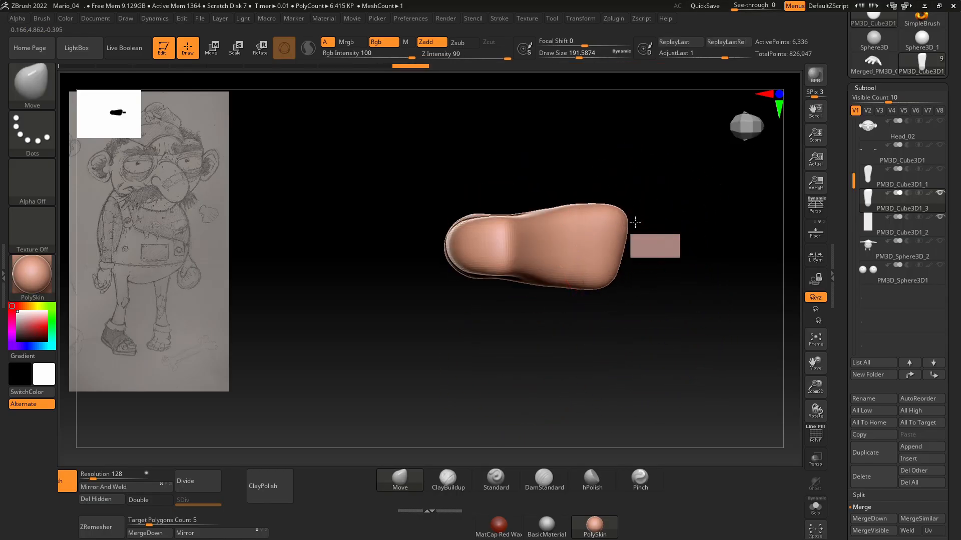
mouse_move(608, 258)
shift+mouse_down()
mouse_move(594, 275)
mouse_move(600, 345)
shift+mouse_up()
key(space)
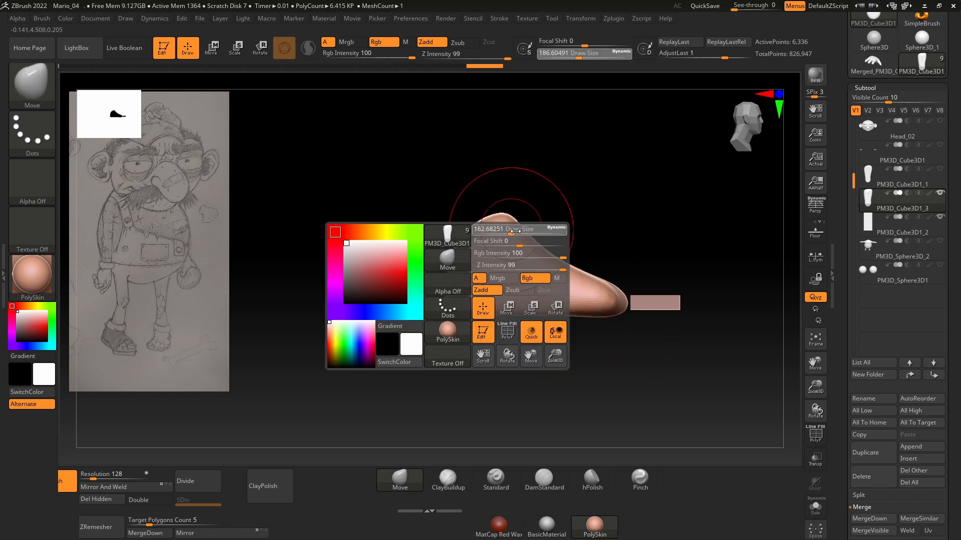
drag(517, 229, 509, 229)
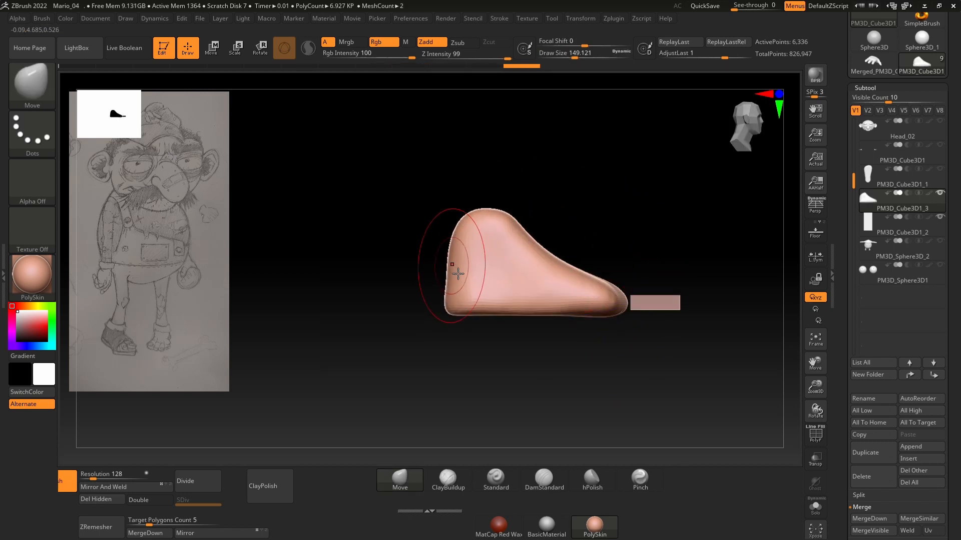
drag(462, 261, 466, 261)
- Refine the ankle's sides and upper contour with the Move brush at a draw size of about 124
mouse_move(466, 370)
mouse_down()
mouse_move(497, 438)
mouse_move(514, 435)
mouse_up()
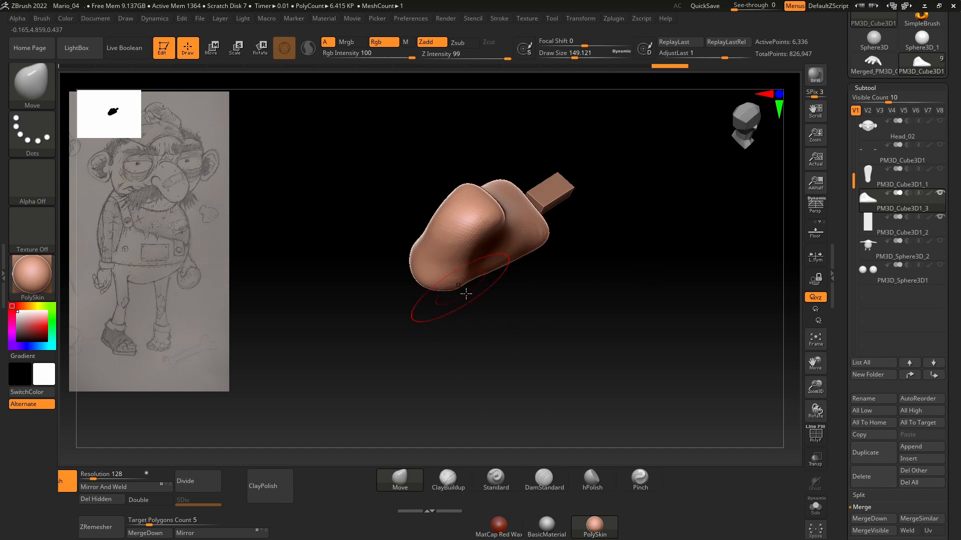
key(space)
mouse_move(487, 288)
mouse_down()
mouse_move(516, 338)
mouse_move(506, 420)
mouse_move(510, 321)
mouse_up()
drag(503, 369, 520, 336)
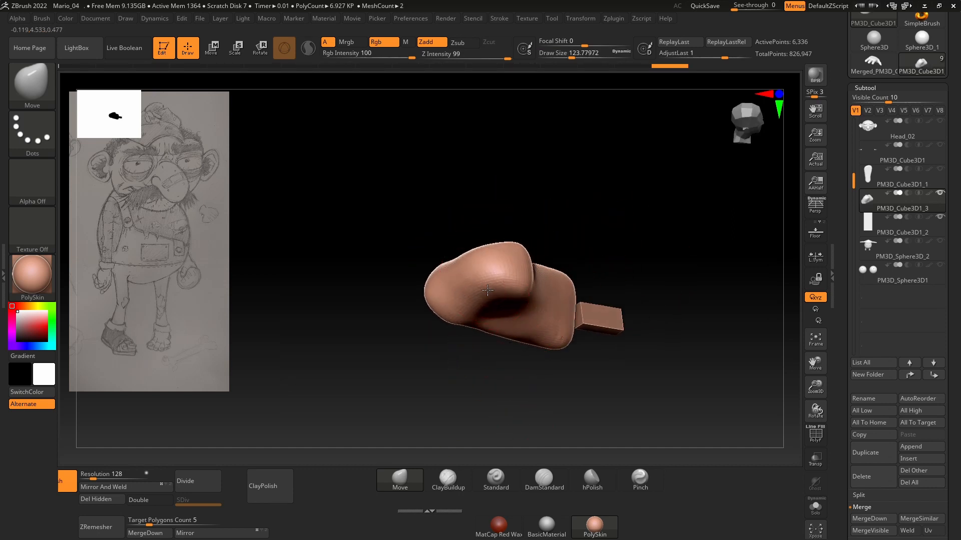
drag(487, 290, 553, 270)
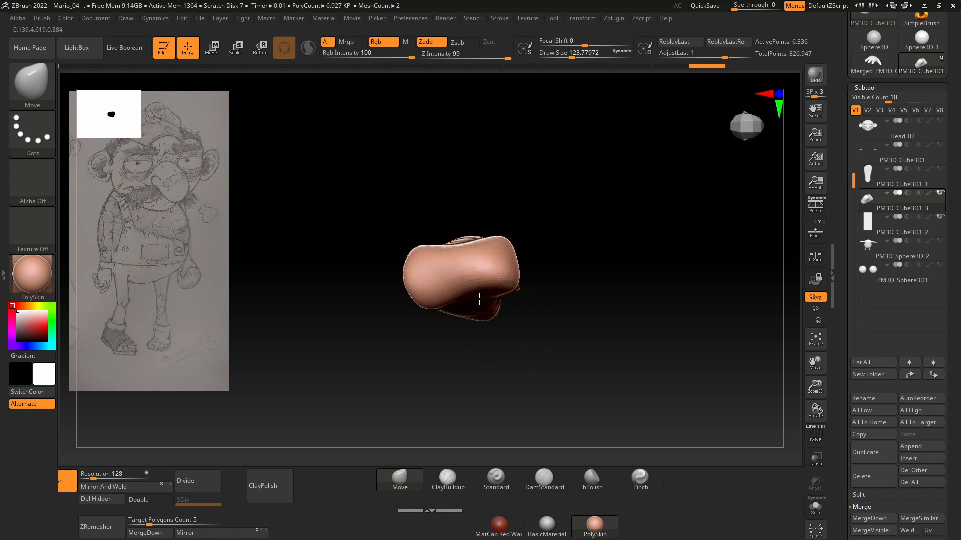
drag(479, 299, 587, 283)
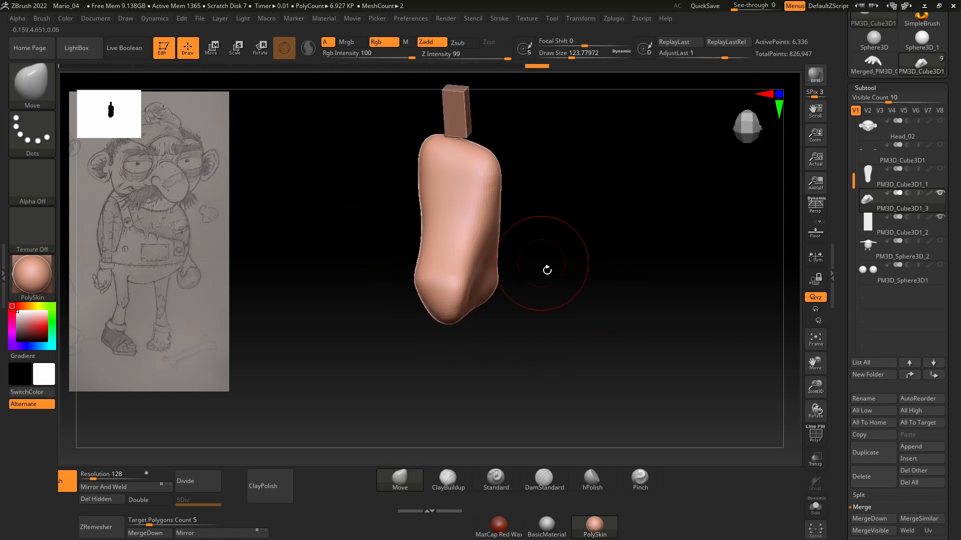
- Push the ankle's sides and instep inward to form a concave bend, and smooth the reshaped areas
mouse_move(482, 261)
mouse_down()
mouse_move(485, 251)
mouse_move(480, 273)
mouse_up()
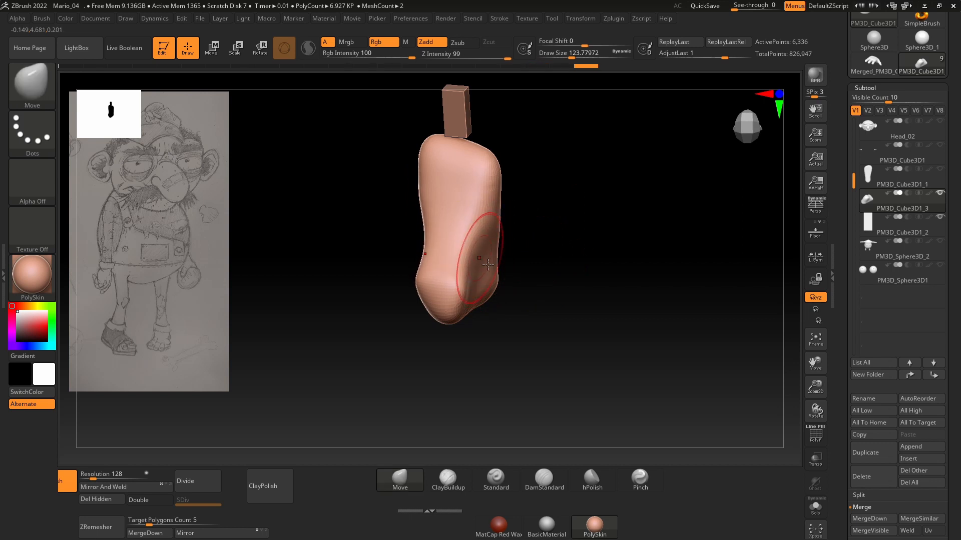
shift+drag(593, 239, 554, 230)
shift+drag(483, 275, 474, 302)
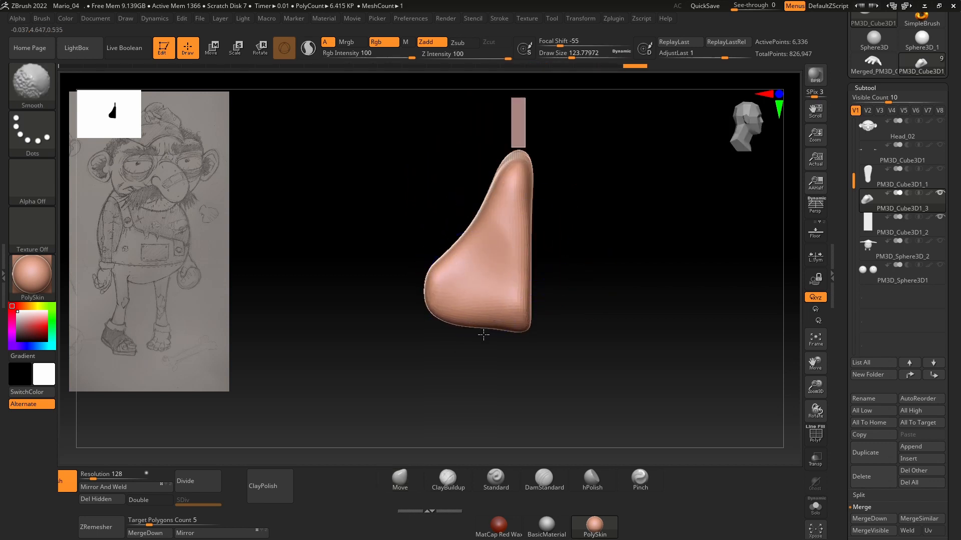
mouse_move(595, 236)
mouse_down()
mouse_move(615, 253)
mouse_move(682, 241)
mouse_up()
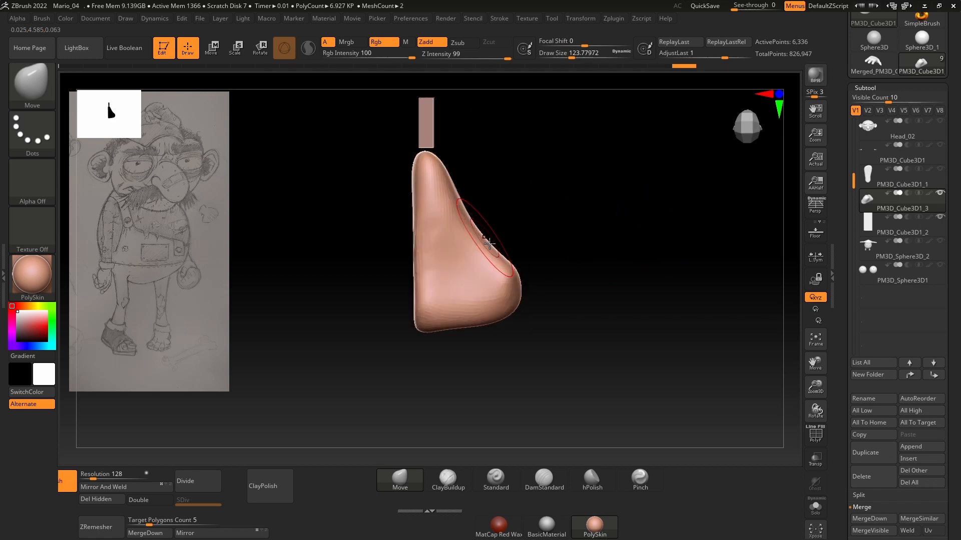
shift+drag(482, 249, 467, 227)
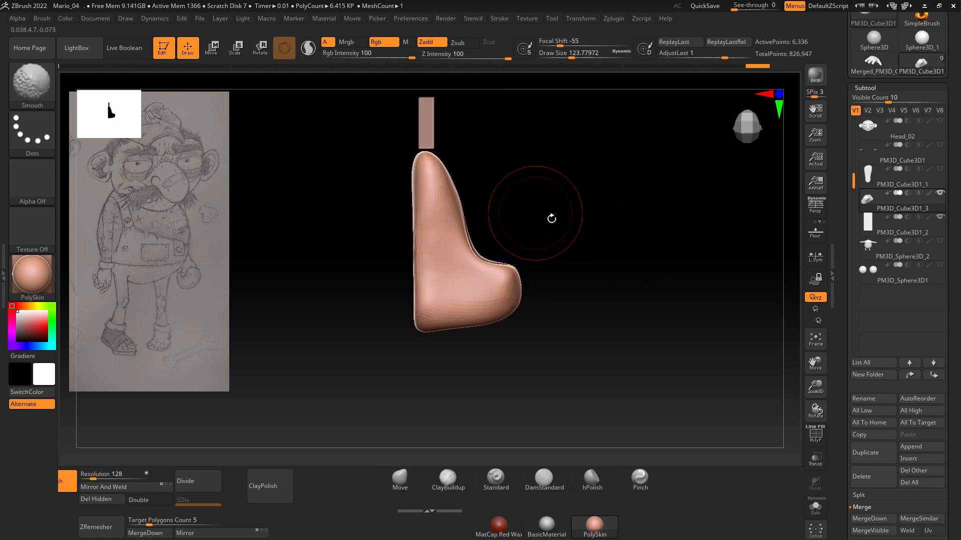
- Lower the instep and pull in the toe end in side view with the Move brush at a draw size of about 124
mouse_move(552, 218)
shift+mouse_down()
mouse_move(592, 265)
mouse_move(558, 273)
shift+mouse_up()
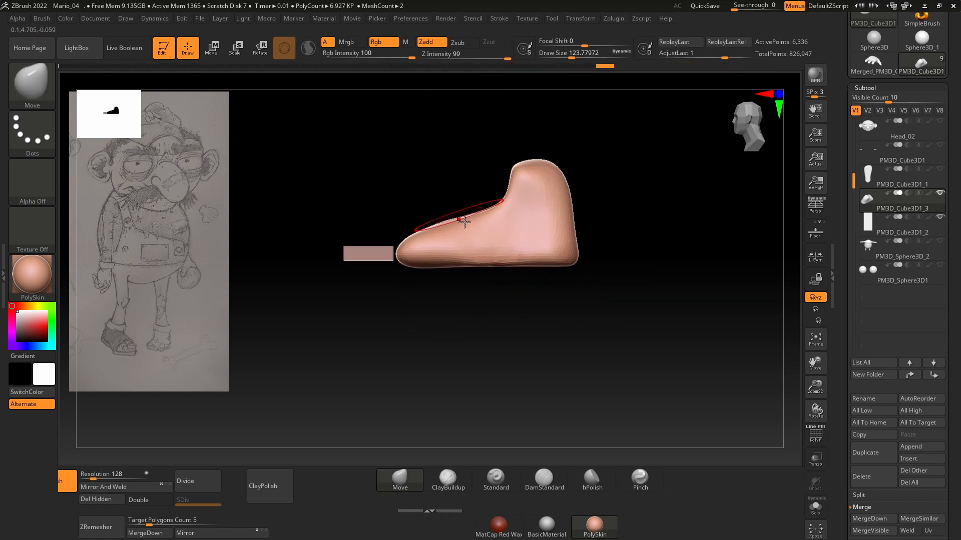
mouse_move(437, 205)
mouse_down()
mouse_move(418, 273)
mouse_move(416, 249)
mouse_up()
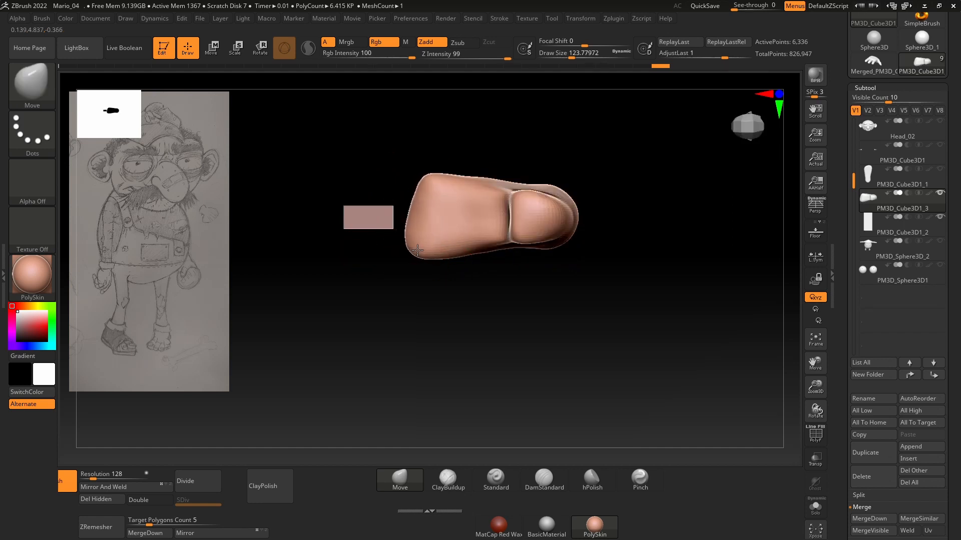
shift+drag(472, 309, 465, 226)
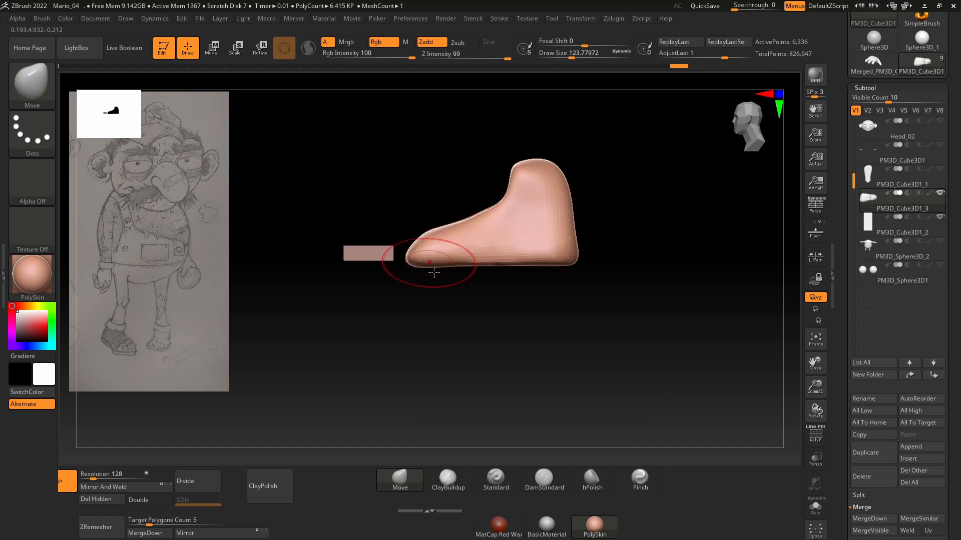
drag(435, 272, 481, 321)
drag(511, 227, 420, 223)
key(shift)
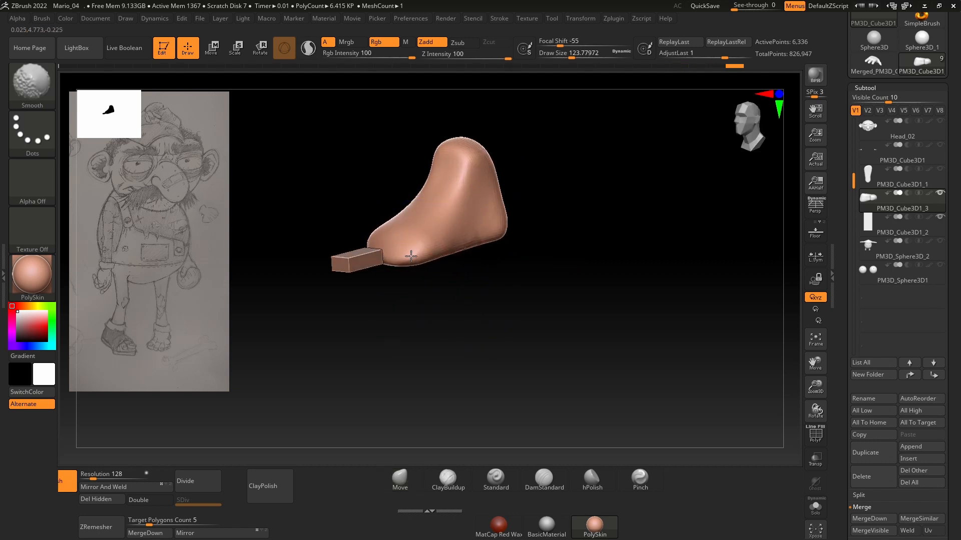
drag(439, 266, 626, 221)
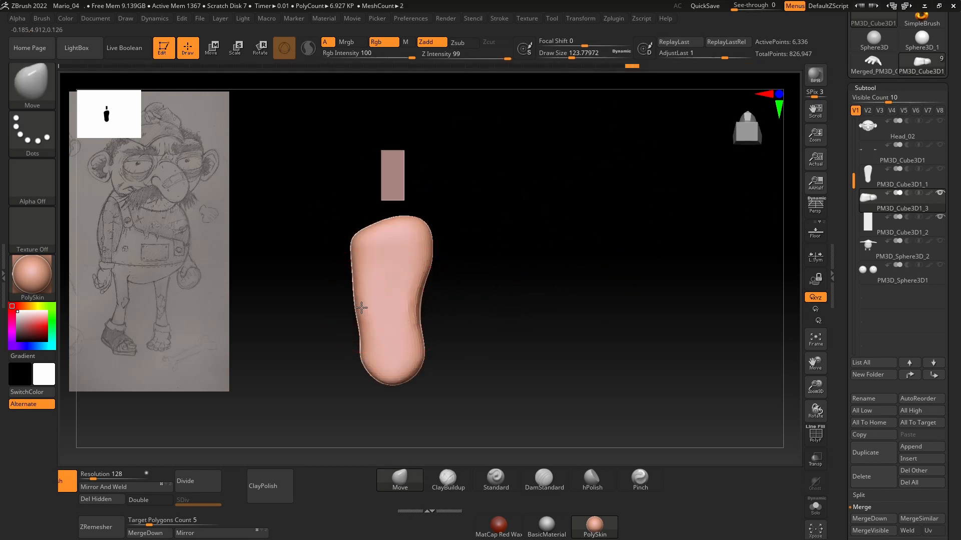
- Narrow the heel's sides in plan view with the Move brush, reducing the draw size to about 80, and smooth the reshaped areas
shift+drag(370, 366, 373, 358)
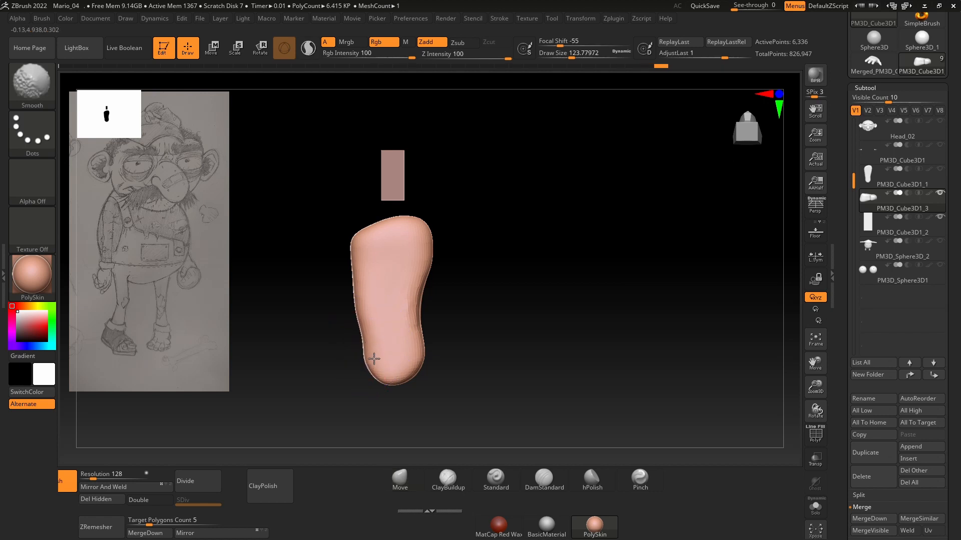
mouse_move(372, 334)
alt+right_down()
mouse_move(399, 287)
mouse_move(417, 351)
alt+right_up()
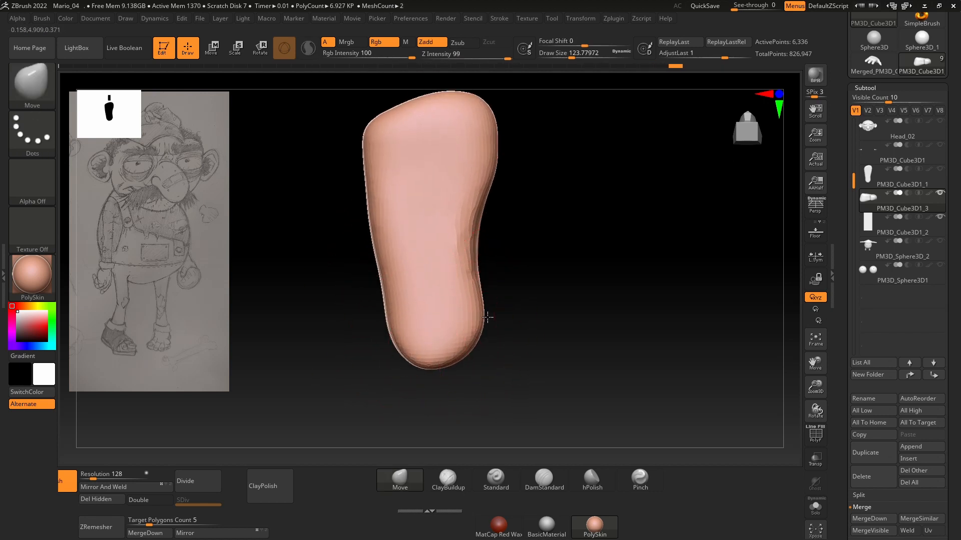
drag(487, 317, 477, 322)
mouse_move(484, 304)
mouse_down()
mouse_move(457, 337)
mouse_move(421, 352)
mouse_move(428, 367)
mouse_up()
key(space)
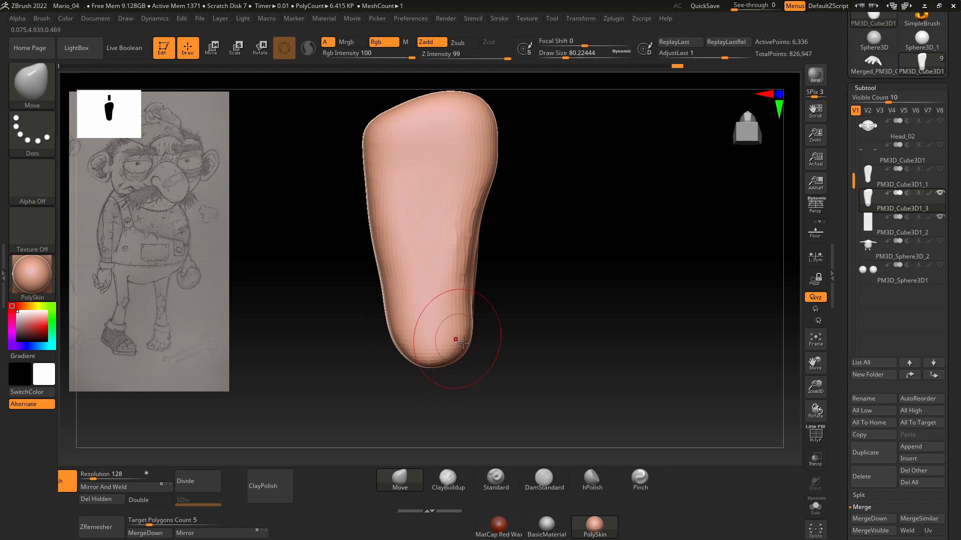
shift+drag(463, 239, 459, 270)
shift+drag(530, 208, 478, 247)
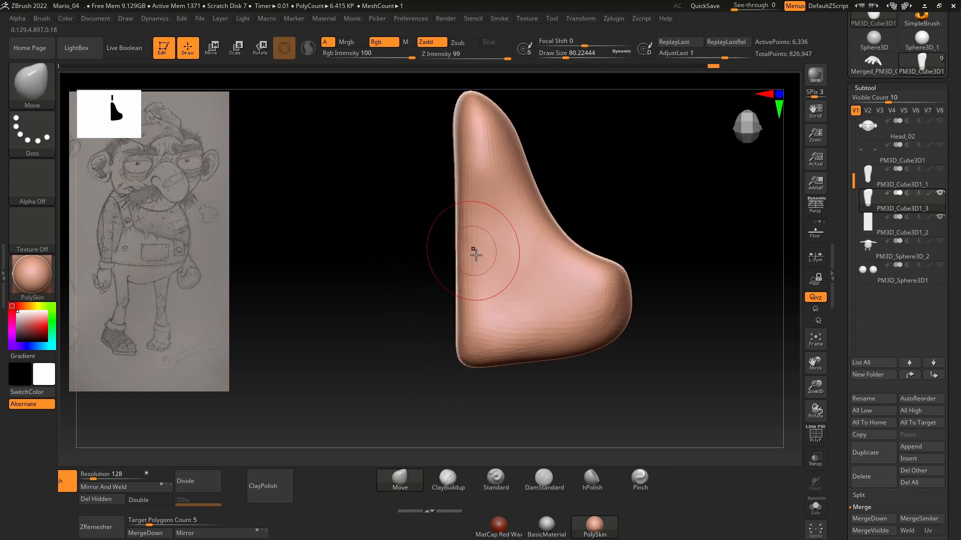
shift+drag(569, 178, 557, 184)
mouse_move(414, 232)
shift+mouse_down()
mouse_move(501, 235)
mouse_move(473, 258)
shift+mouse_up()
drag(560, 259, 515, 317)
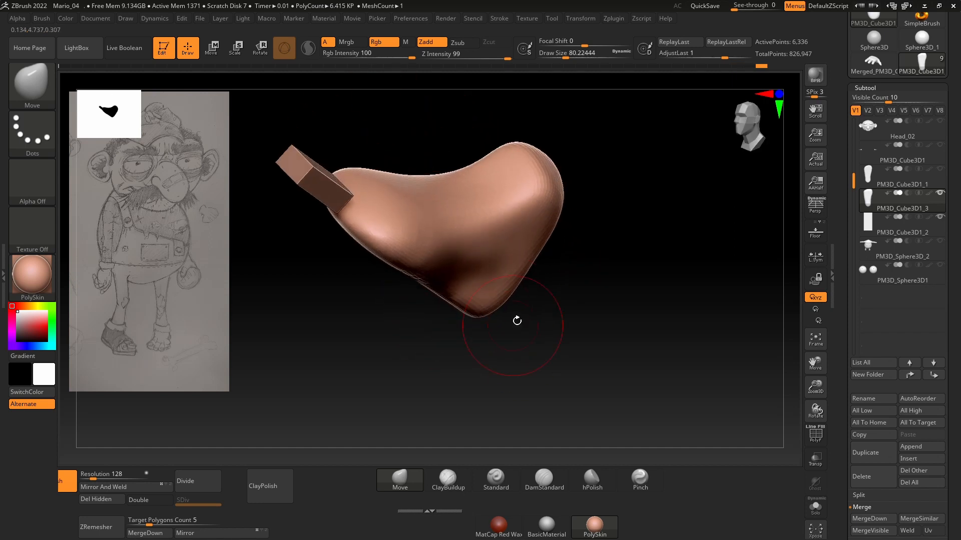
mouse_move(591, 257)
shift+mouse_down()
mouse_move(493, 243)
mouse_move(480, 350)
shift+mouse_up()
- Sculpt vertical ClayBuildup strokes on the side of the ankle at a draw size of about 59
click(450, 480)
mouse_move(534, 202)
mouse_down()
mouse_move(539, 236)
mouse_move(541, 199)
mouse_up()
mouse_move(655, 213)
mouse_down()
mouse_move(597, 210)
mouse_move(596, 194)
mouse_move(595, 220)
mouse_move(586, 185)
mouse_up()
drag(643, 186, 688, 184)
mouse_move(636, 204)
mouse_down()
mouse_move(591, 220)
mouse_move(570, 203)
mouse_up()
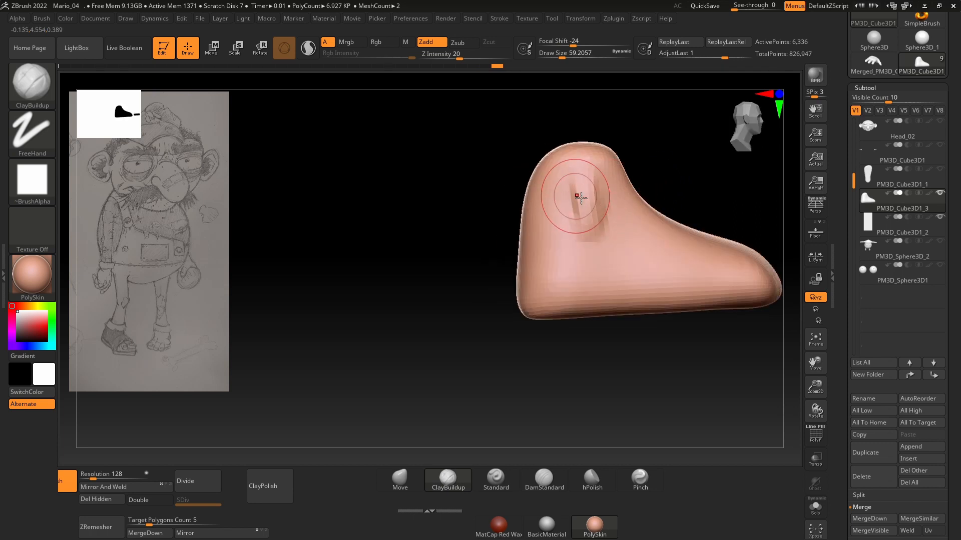
drag(643, 178, 685, 173)
alt+drag(607, 155, 605, 205)
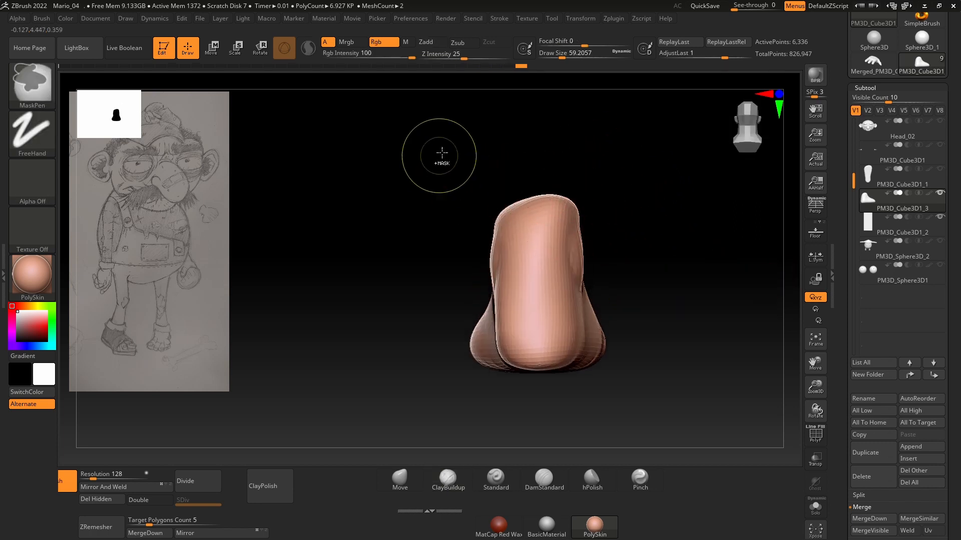
- Mask everything except the ankle's top, raise that top along Y to lengthen the lower leg, and clear the mask
ctrl+drag(433, 131, 602, 238)
mouse_move(661, 229)
ctrl+mouse_down()
mouse_move(445, 150)
mouse_move(665, 231)
ctrl+mouse_up()
ctrl+click(621, 254)
key(w)
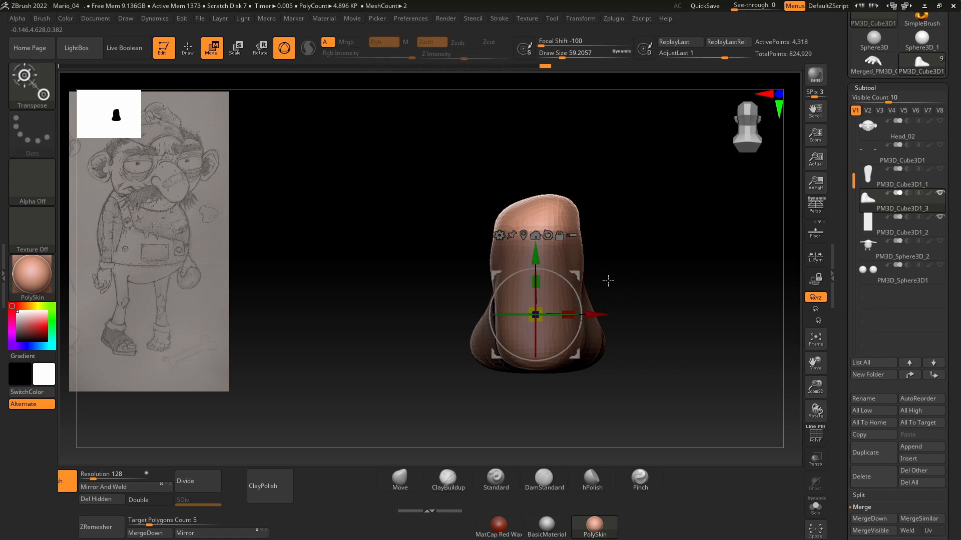
key(q)
key(w)
drag(536, 257, 549, 186)
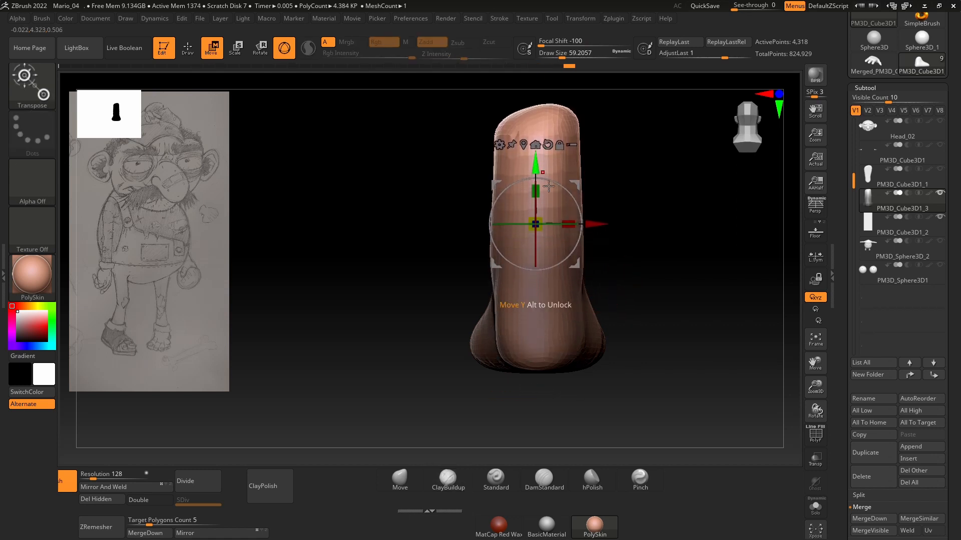
drag(542, 231, 530, 239)
key(q)
mouse_move(626, 213)
ctrl+mouse_down()
mouse_move(683, 217)
mouse_move(575, 207)
mouse_move(635, 216)
ctrl+mouse_up()
key(w)
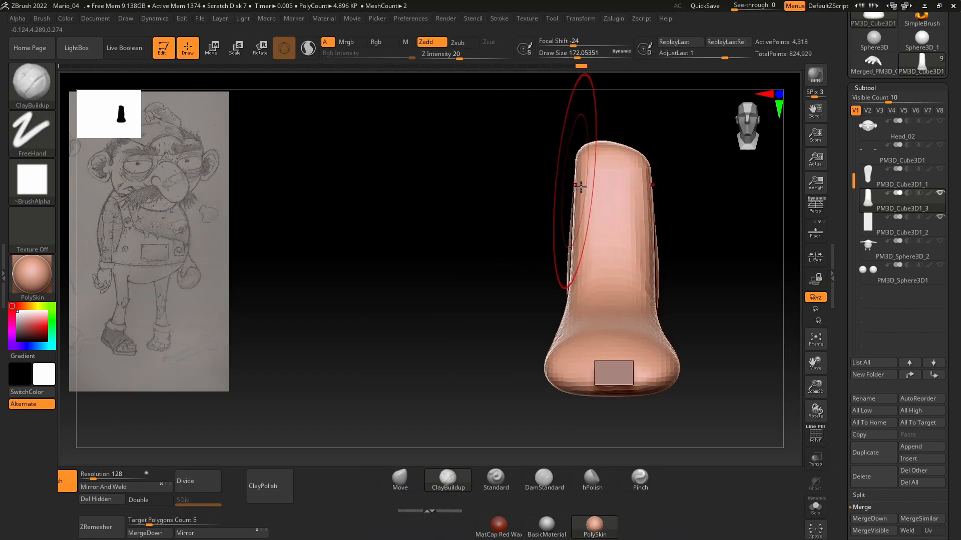
- Adjust the lower leg's top and its front and back contours with the Move brush at a draw size of about 172
click(400, 479)
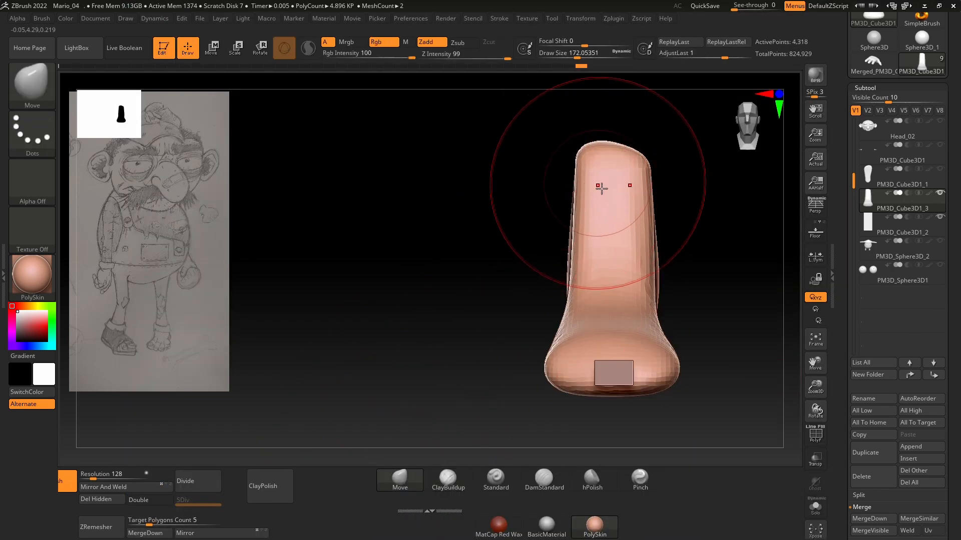
drag(590, 191, 592, 181)
mouse_move(498, 204)
shift+mouse_down()
mouse_move(571, 191)
mouse_move(513, 230)
shift+mouse_up()
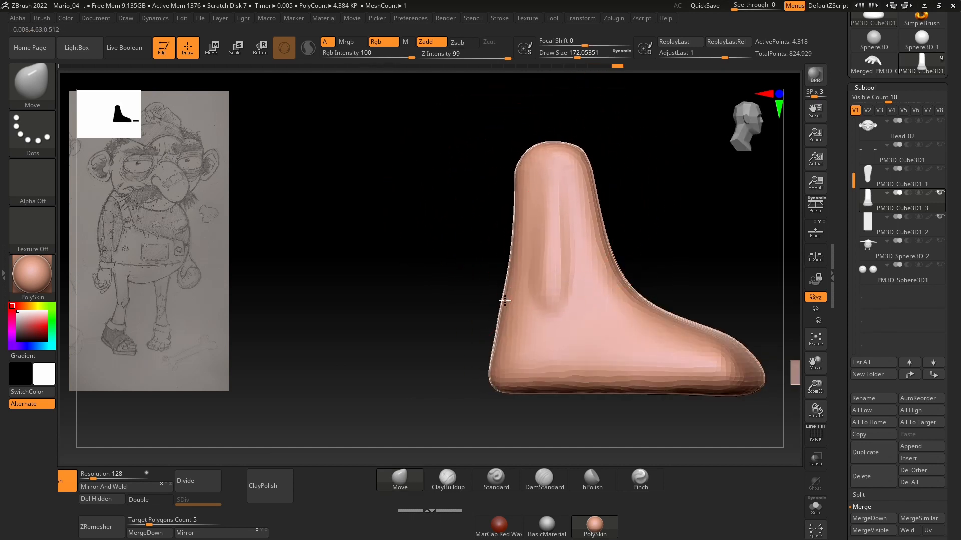
drag(504, 300, 502, 300)
drag(609, 224, 603, 226)
drag(524, 254, 518, 254)
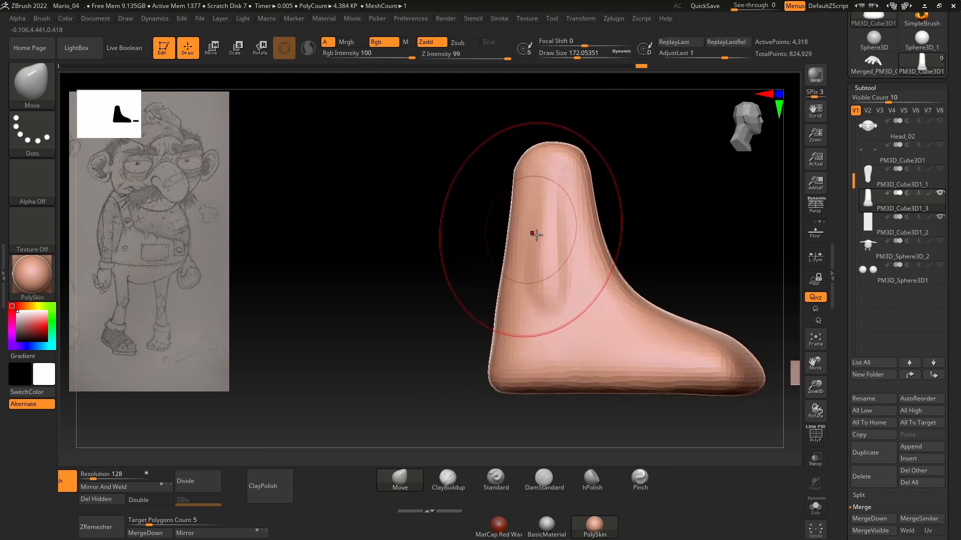
- Refine the front curve between lower leg and instep with the Move brush at a draw size of about 132
mouse_move(472, 276)
mouse_down()
mouse_move(438, 274)
mouse_move(395, 252)
mouse_up()
alt+drag(614, 248, 634, 224)
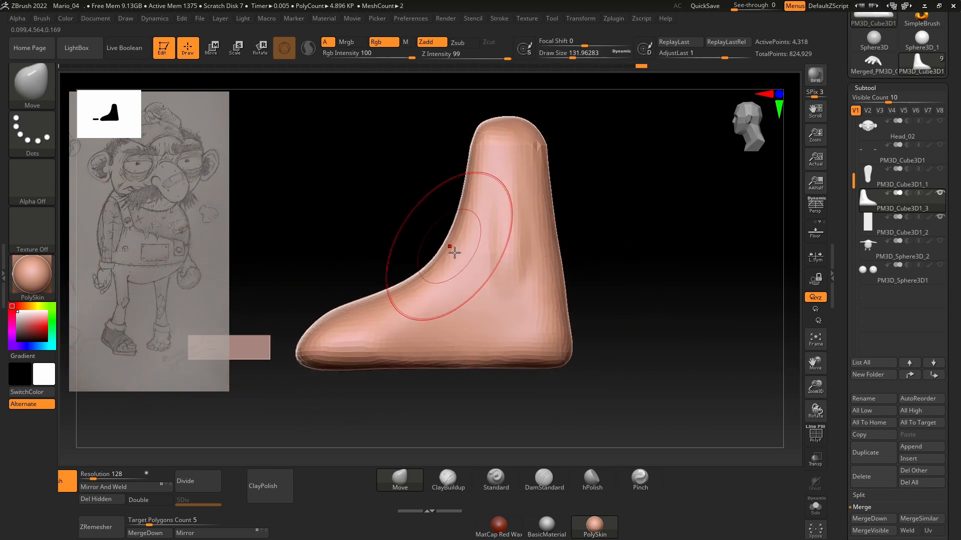
drag(430, 221, 366, 260)
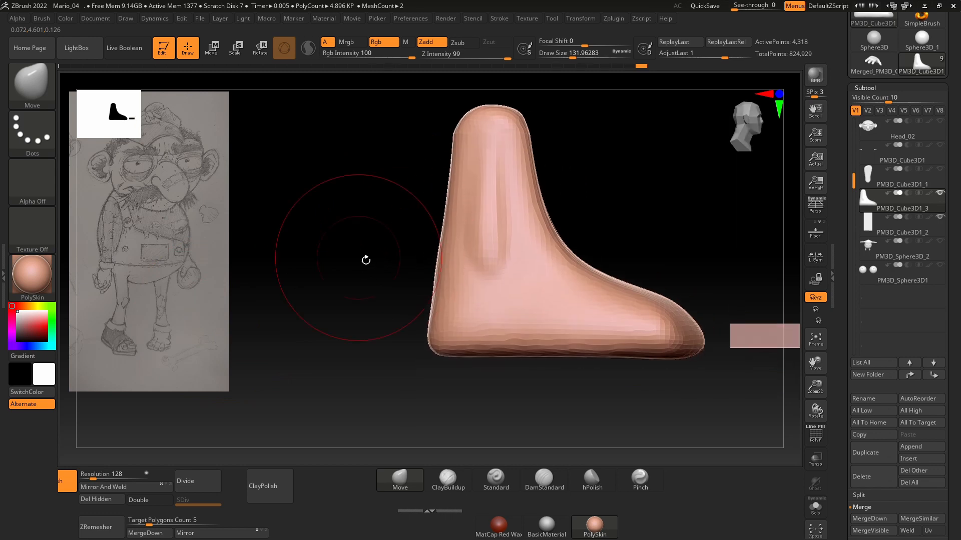
mouse_move(655, 200)
mouse_down()
mouse_move(633, 272)
mouse_move(608, 257)
mouse_up()
- Smooth the front of the ankle and the instep at a draw size of about 77, and remesh the foot
key(space)
shift+drag(562, 188, 583, 226)
drag(603, 190, 626, 150)
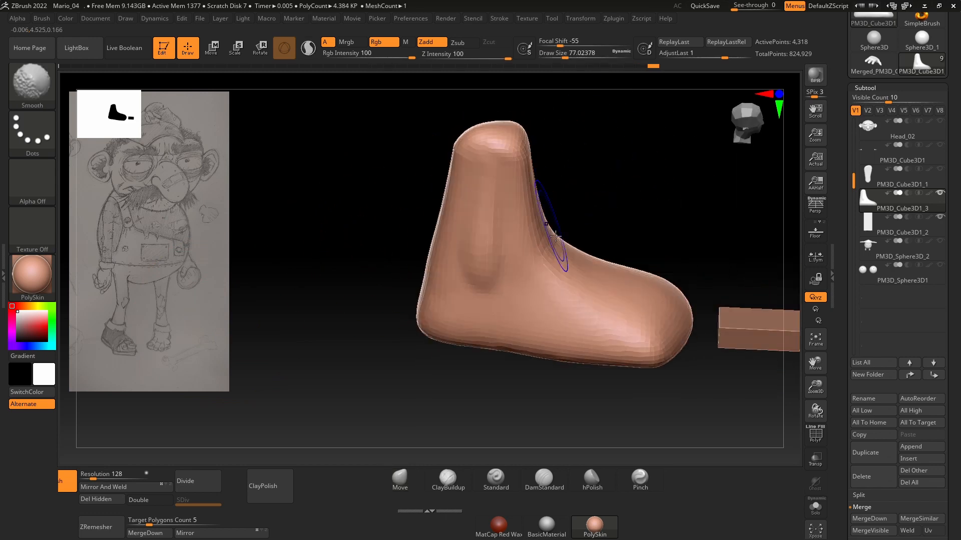
shift+drag(555, 236, 629, 288)
shift+drag(645, 225, 624, 206)
alt+drag(559, 194, 409, 193)
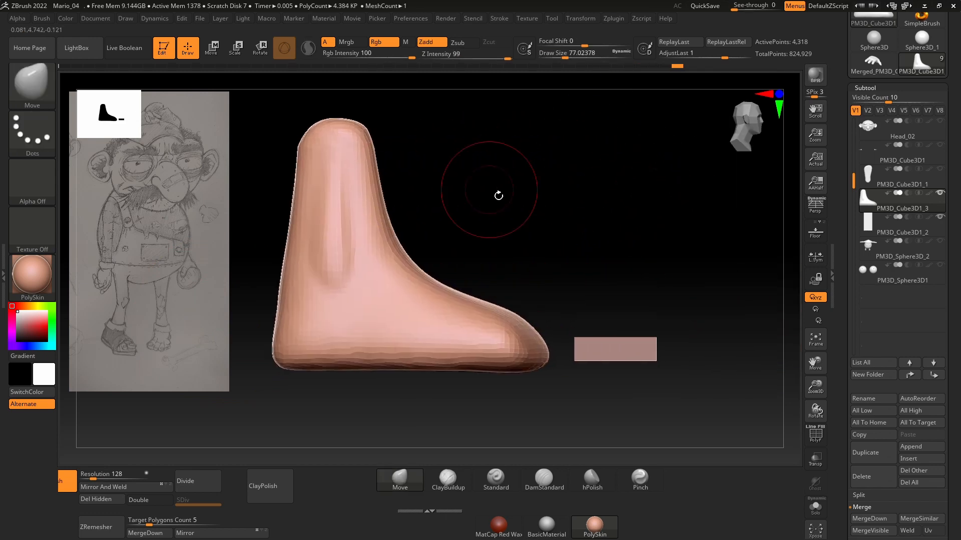
mouse_move(562, 256)
mouse_down()
mouse_move(523, 238)
mouse_move(618, 239)
mouse_move(624, 277)
mouse_move(622, 176)
mouse_move(622, 278)
mouse_up()
mouse_move(425, 336)
shift+mouse_down()
mouse_move(535, 334)
mouse_move(620, 243)
mouse_move(676, 264)
shift+mouse_up()
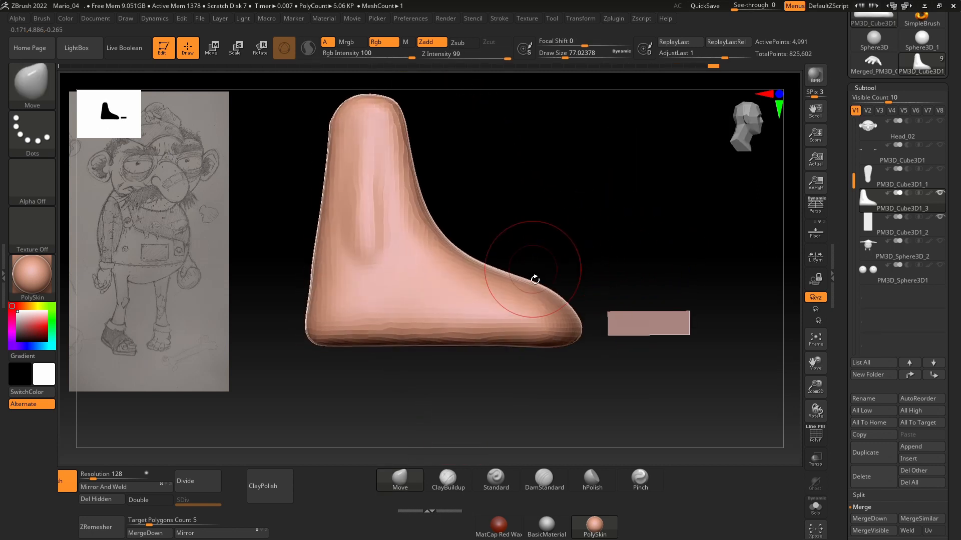
- Deepen the instep curve with the Move brush at a draw size of about 140, and adjust the heel's back at about 74
key(space)
mouse_move(533, 269)
mouse_down()
mouse_move(543, 269)
mouse_move(465, 262)
mouse_up()
key(space)
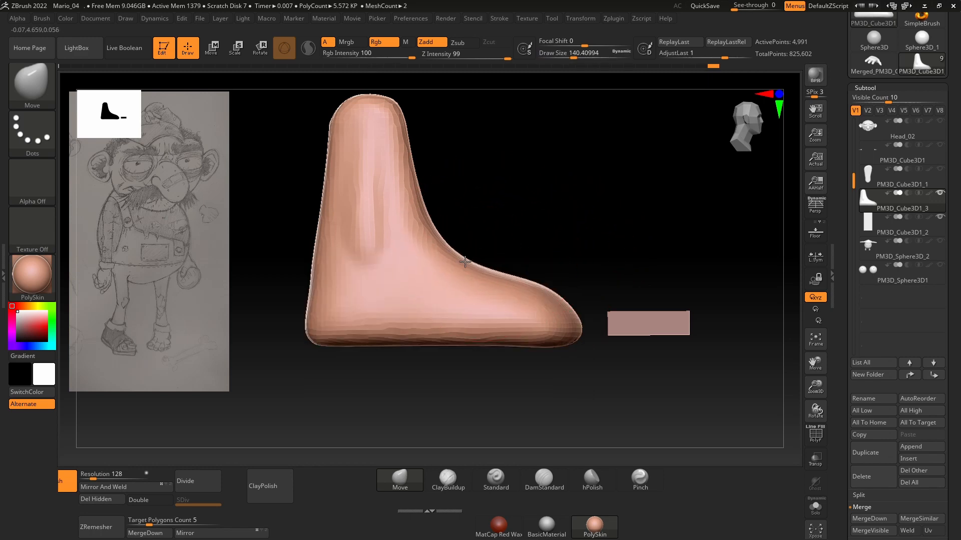
key(space)
drag(331, 279, 322, 274)
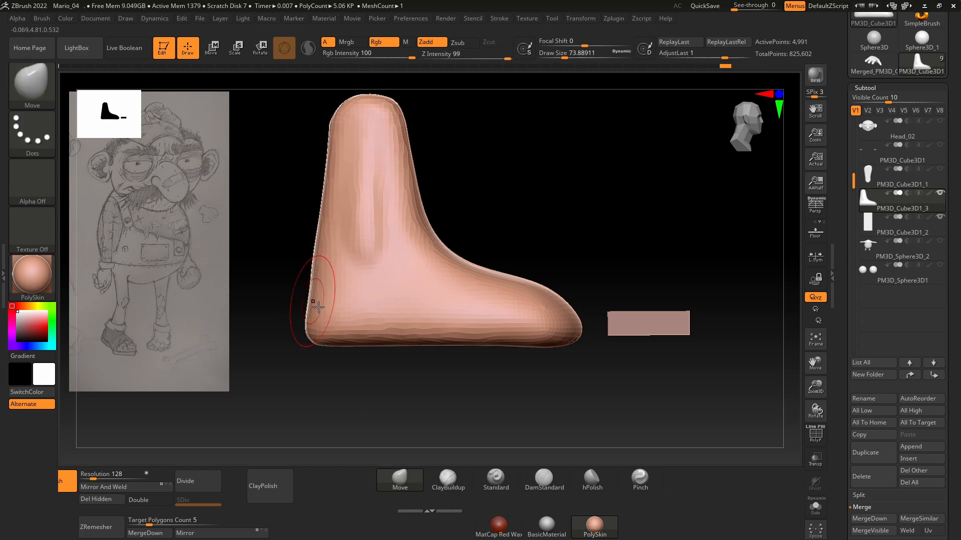
mouse_move(299, 278)
mouse_down()
mouse_move(581, 202)
mouse_move(550, 229)
mouse_move(475, 404)
mouse_move(406, 400)
mouse_up()
- Carve a horizontal crease across the back of the leg just above the heel with DamStandard at a draw size of about 49
click(449, 480)
shift+drag(523, 395, 543, 416)
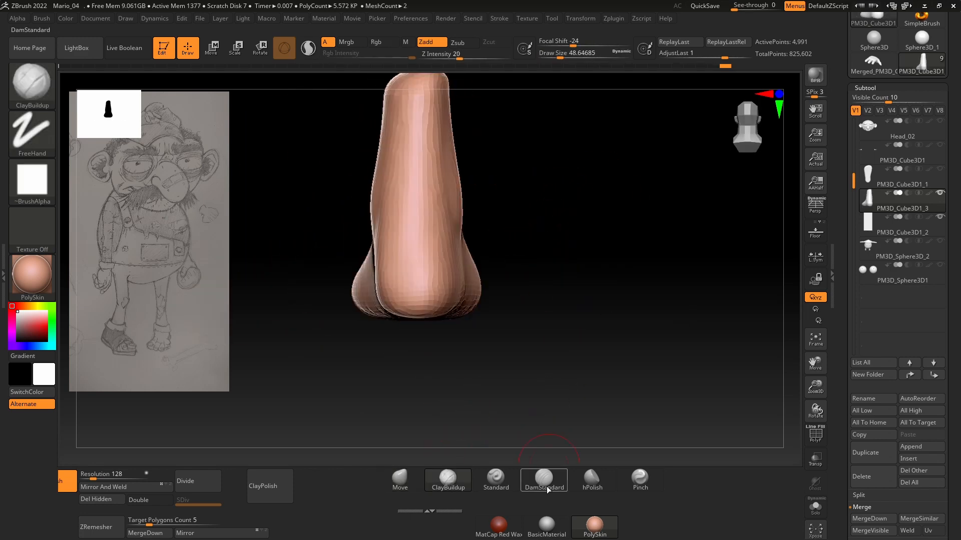
click(546, 487)
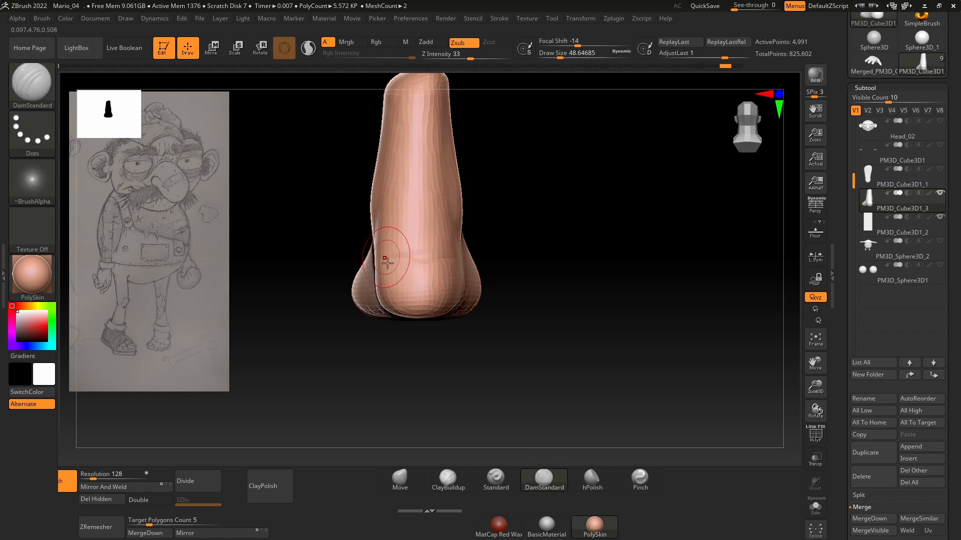
shift+drag(565, 263, 528, 257)
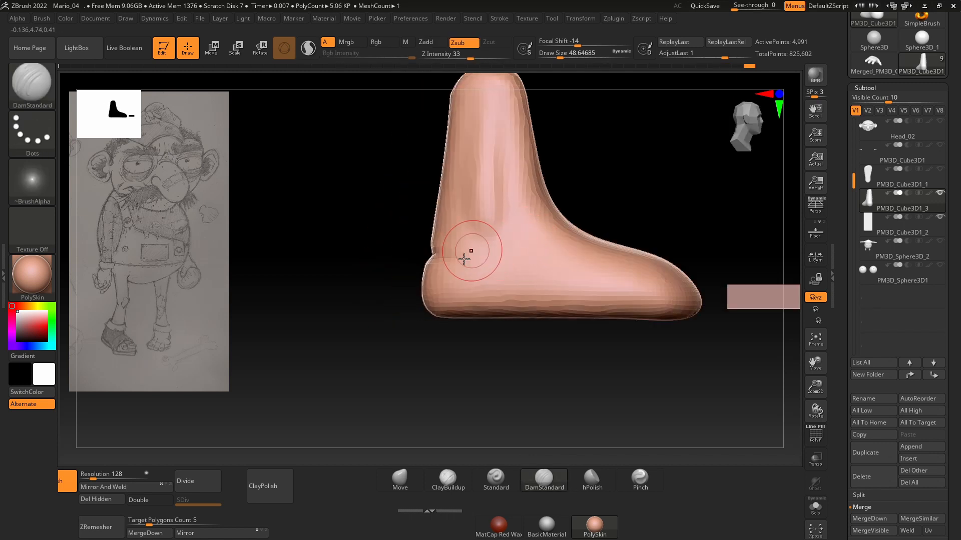
shift+drag(365, 264, 402, 264)
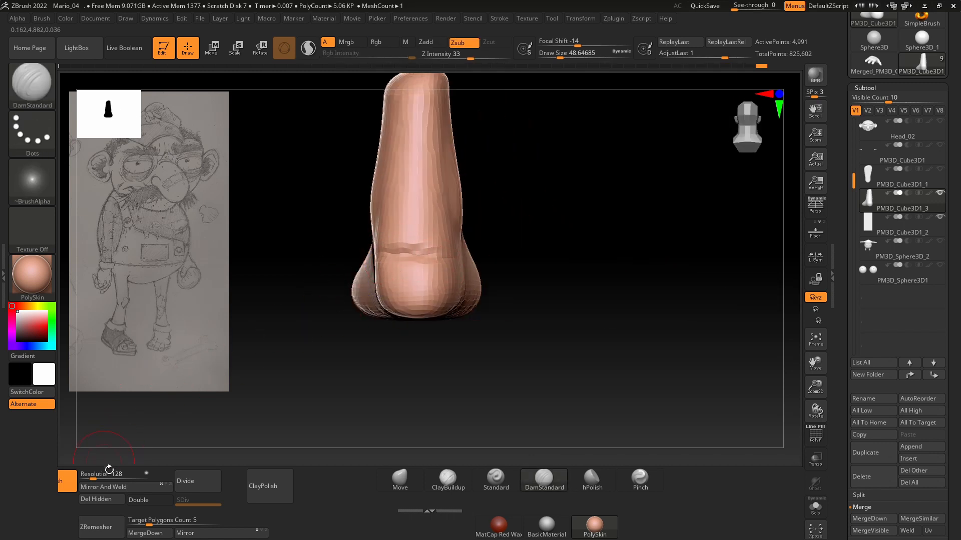
- Remesh the foot at a DynaMesh resolution of 272 and rework the crease above the heel
drag(103, 481, 107, 480)
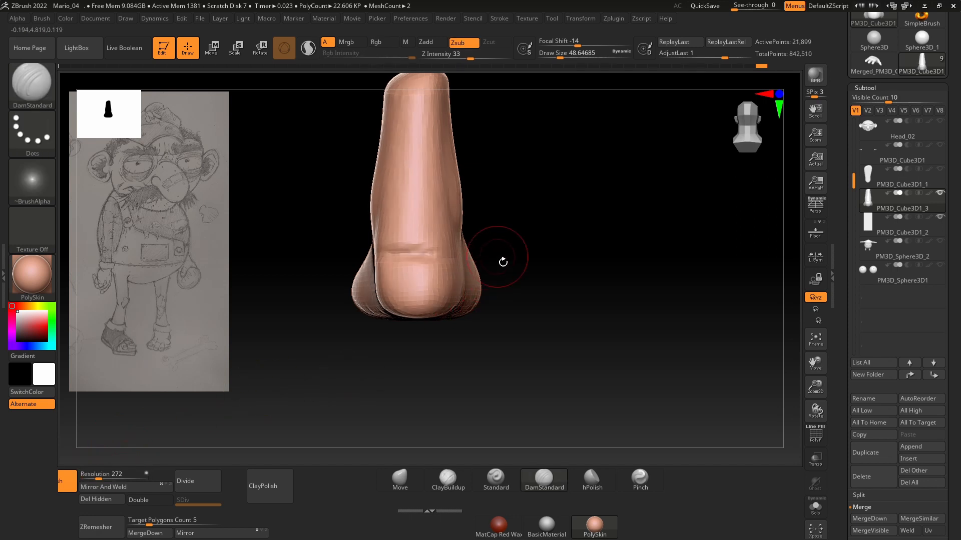
ctrl+drag(499, 261, 402, 261)
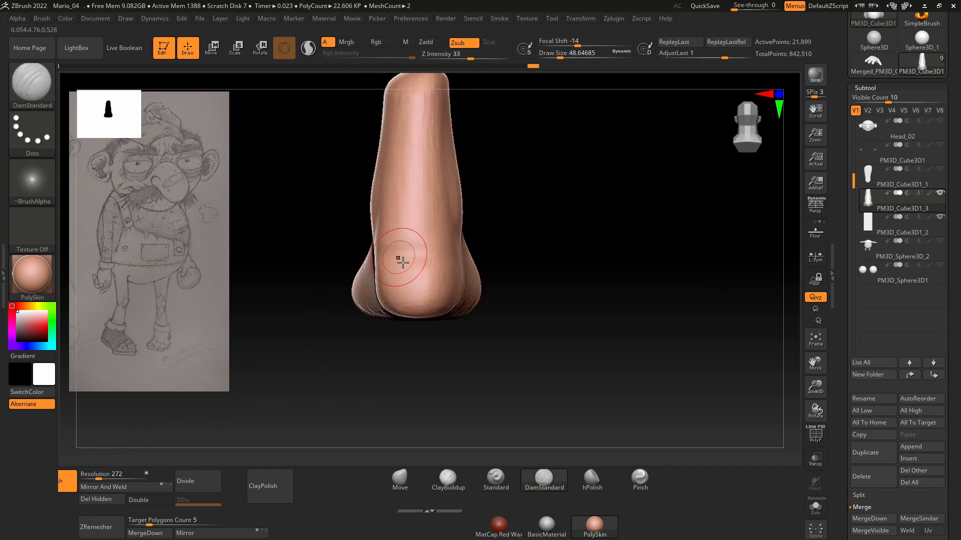
shift+drag(564, 240, 341, 317)
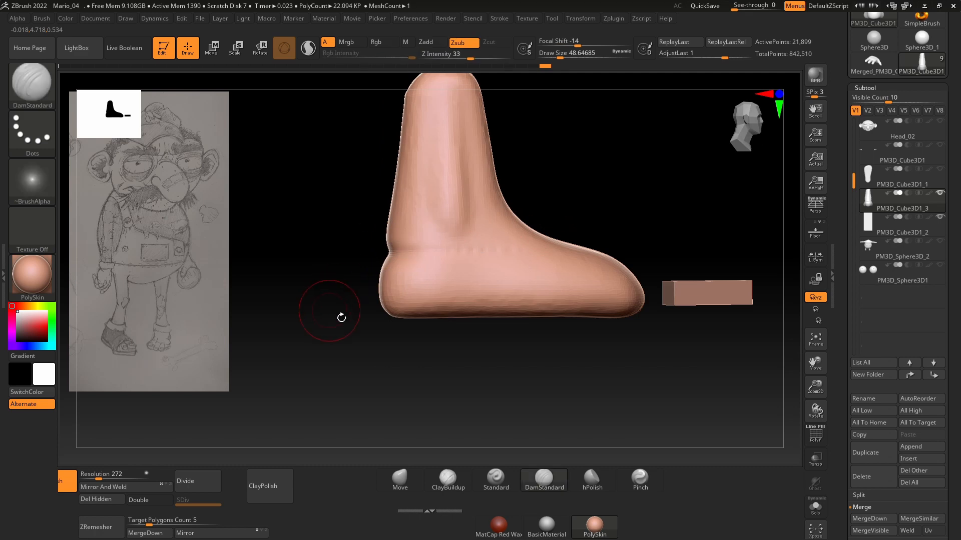
- Pull the heel outward into a rounded bulge below the crease with the Move brush at a draw size of about 74
click(399, 482)
key(space)
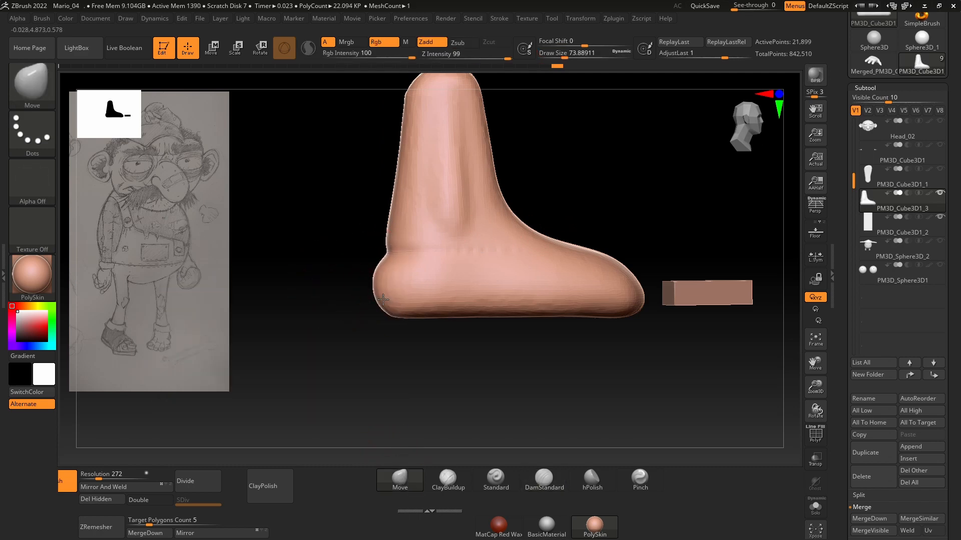
shift+drag(356, 327, 443, 307)
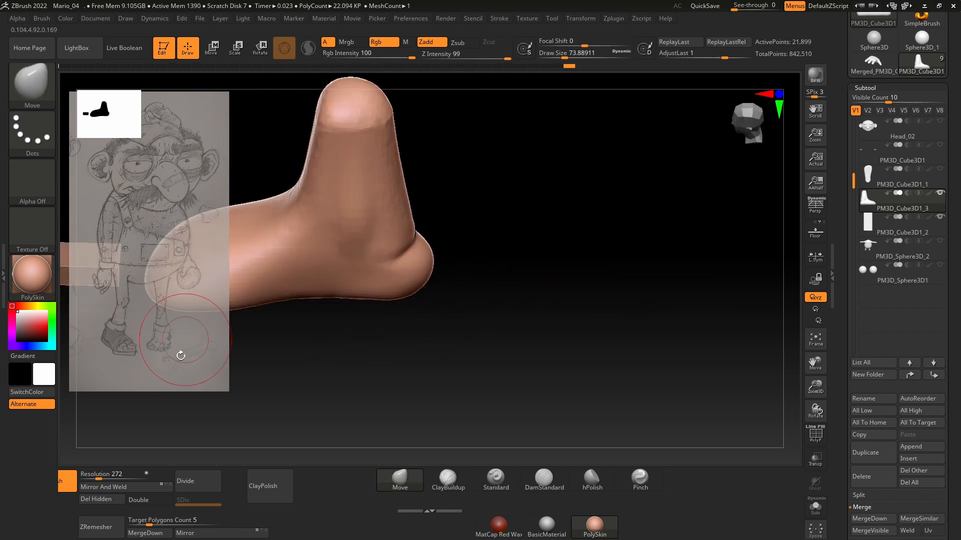
drag(454, 271, 484, 250)
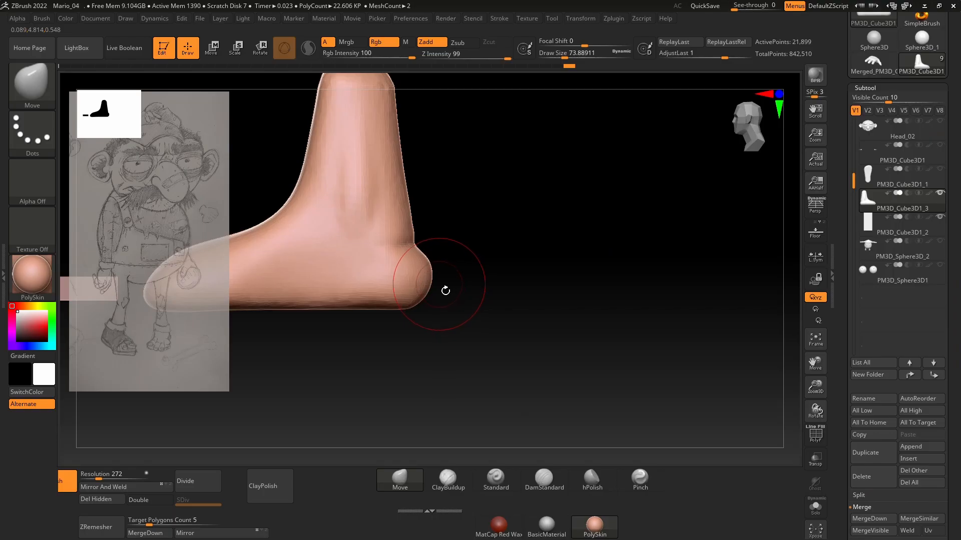
- Build up the heel crease and the ankle bone on the side of the foot with ClayBuildup at a draw size of about 46
mouse_move(474, 264)
mouse_down()
mouse_move(433, 257)
mouse_move(455, 235)
mouse_up()
key(space)
click(447, 481)
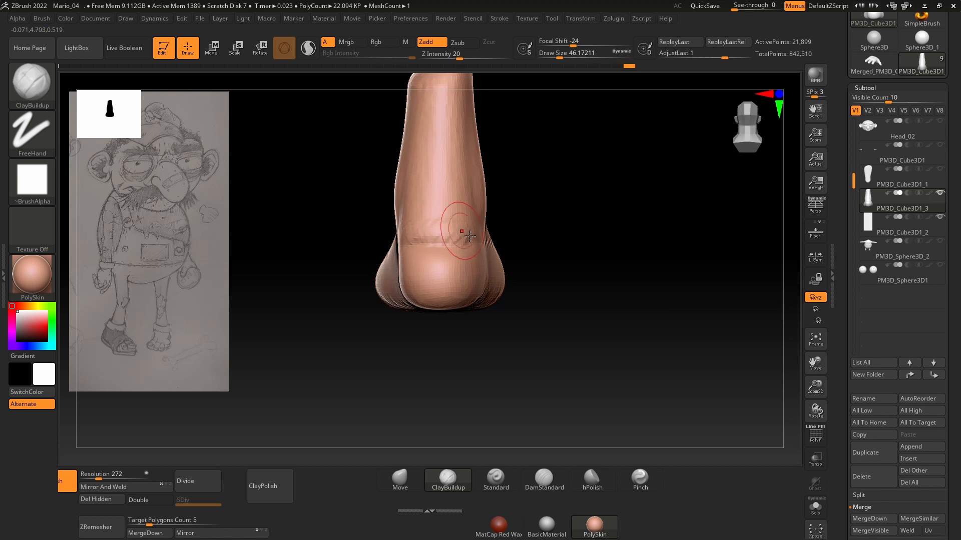
right_drag(424, 223, 374, 309)
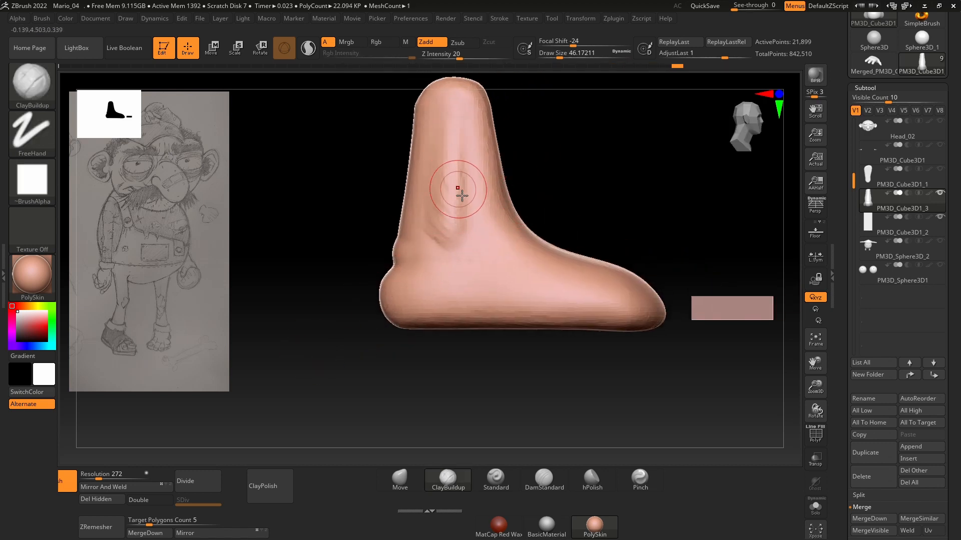
right_drag(462, 195, 521, 186)
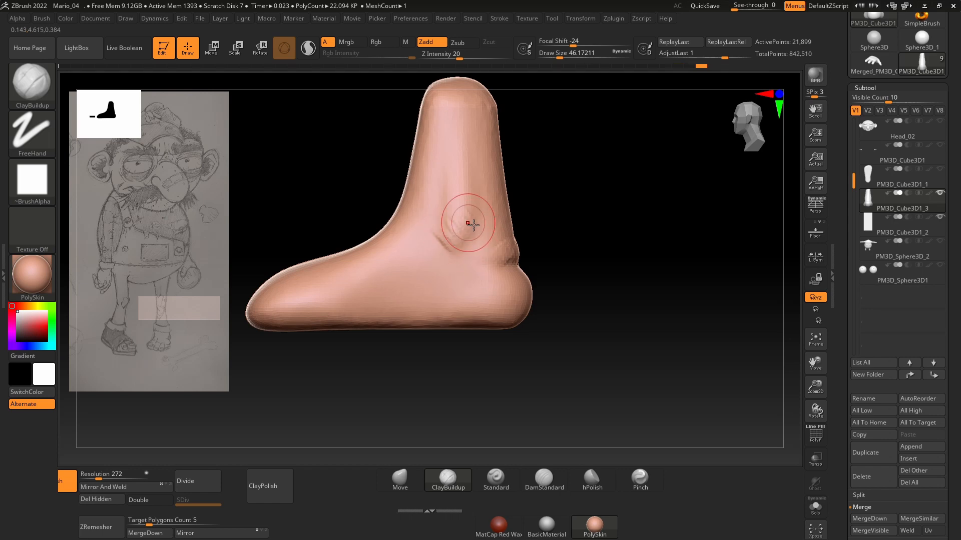
mouse_move(471, 240)
right_down()
mouse_move(635, 174)
mouse_move(623, 162)
right_up()
- Reshape the sole and push in its arch with the Move brush at draw sizes of about 136 and 120
key(space)
drag(609, 186, 611, 187)
mouse_move(619, 230)
alt+right_down()
mouse_move(620, 303)
mouse_move(617, 197)
mouse_move(575, 287)
mouse_move(602, 200)
mouse_move(496, 228)
alt+right_up()
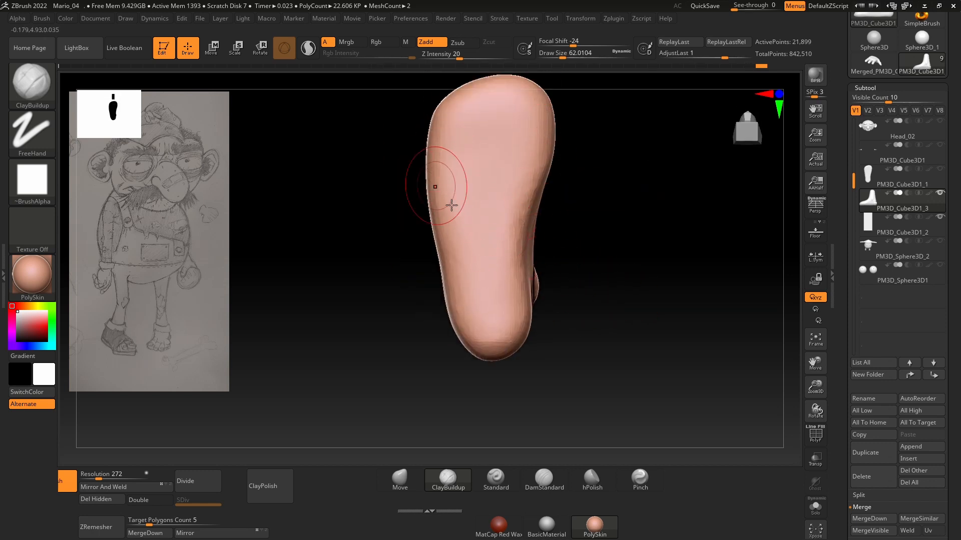
right_drag(451, 206, 599, 277)
key(space)
drag(552, 233, 563, 231)
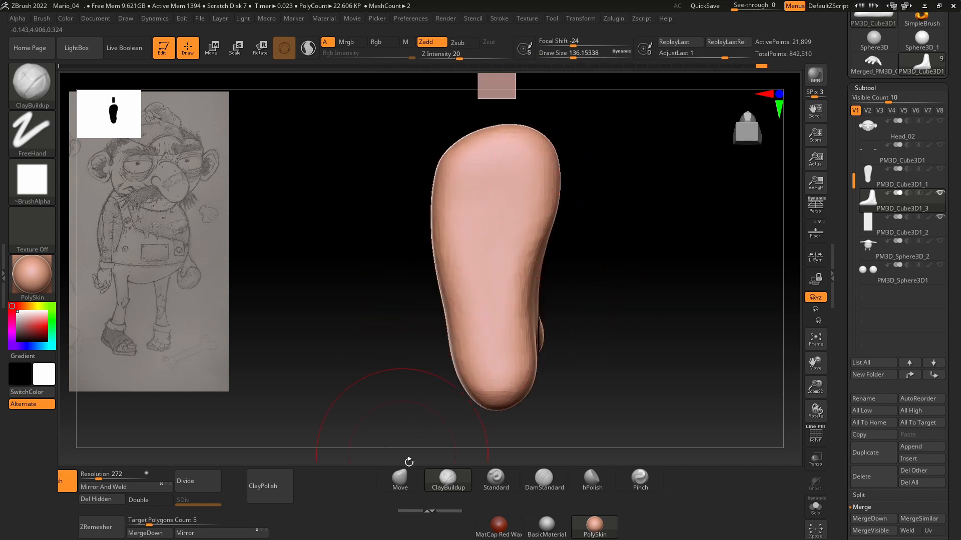
click(402, 476)
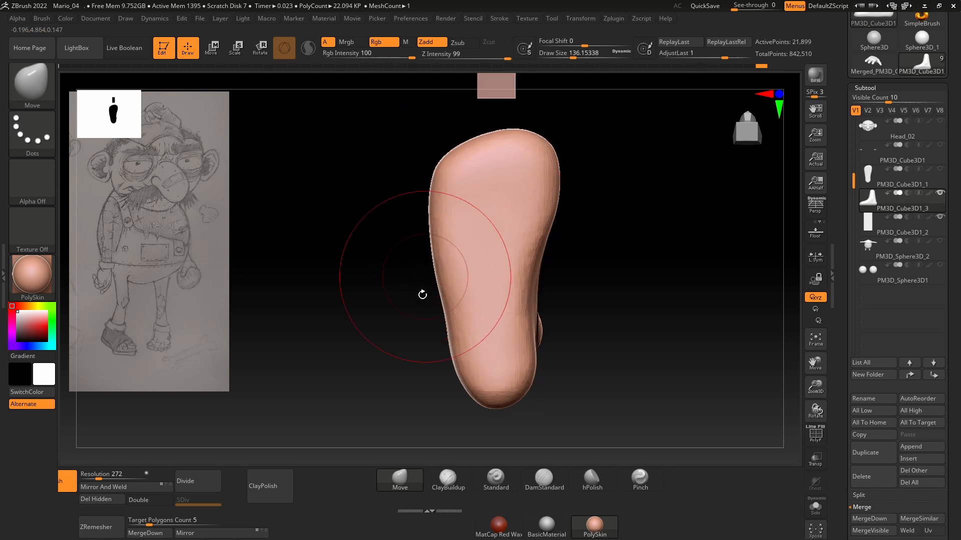
right_drag(422, 295, 583, 275)
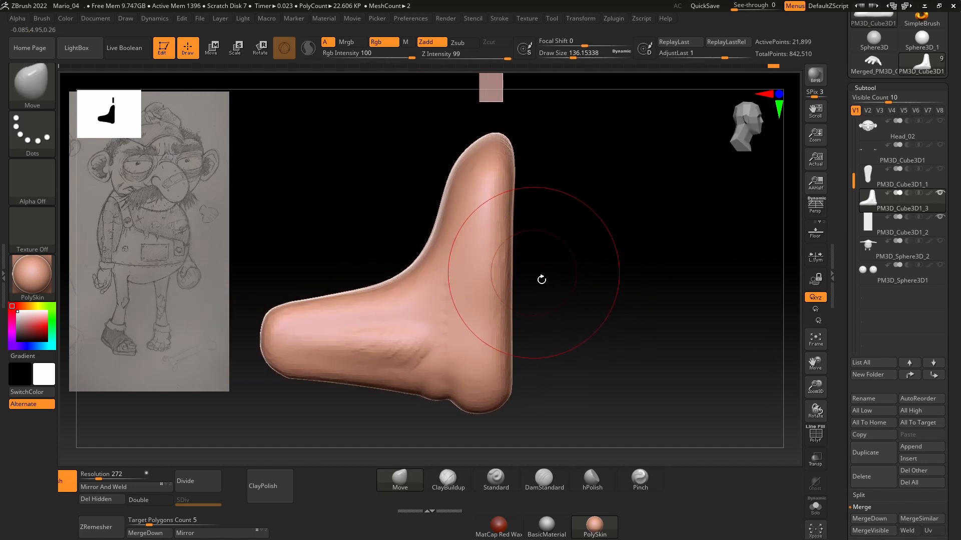
mouse_move(546, 279)
mouse_down()
mouse_move(587, 273)
mouse_move(575, 270)
mouse_move(561, 286)
mouse_move(560, 308)
mouse_up()
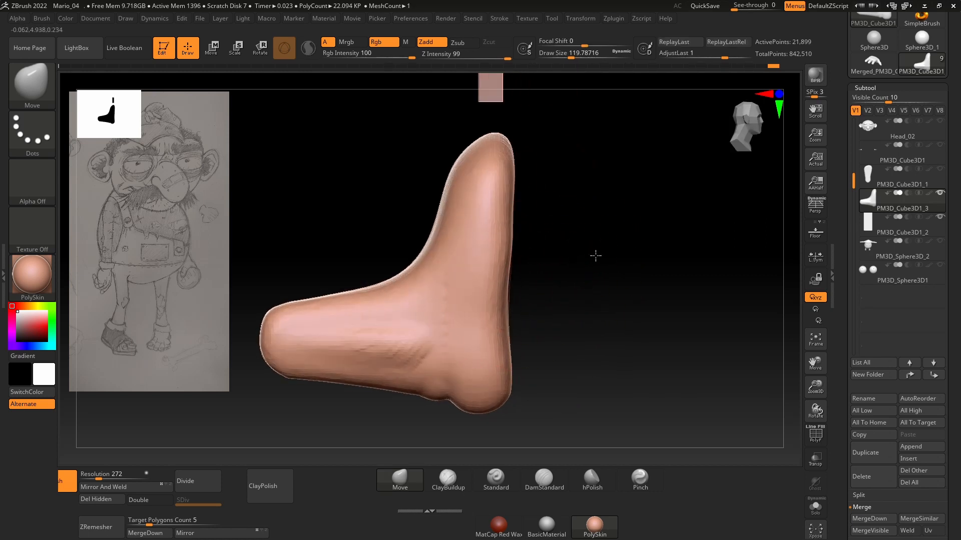
mouse_move(595, 256)
mouse_down()
mouse_move(531, 200)
mouse_move(596, 215)
mouse_move(539, 218)
mouse_move(603, 208)
mouse_move(543, 225)
mouse_up()
- Carve a crease across the sole behind the ball with DamStandard at a draw size of about 120, and smooth it at about 74
click(544, 479)
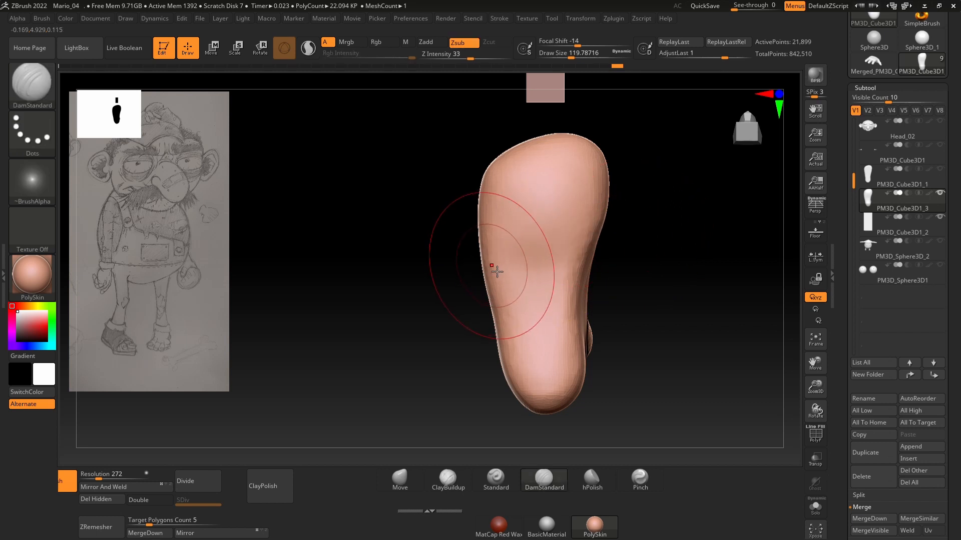
shift+drag(686, 236, 476, 277)
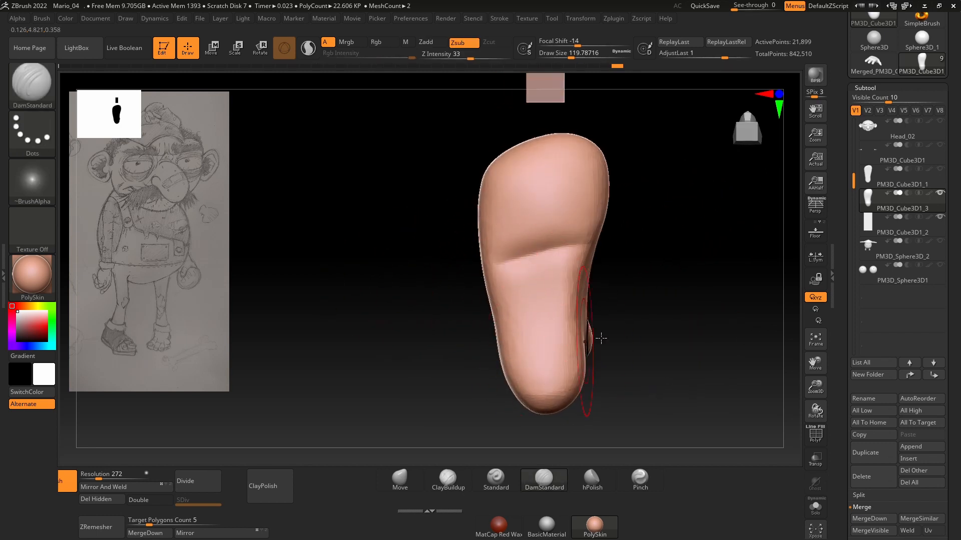
key([)
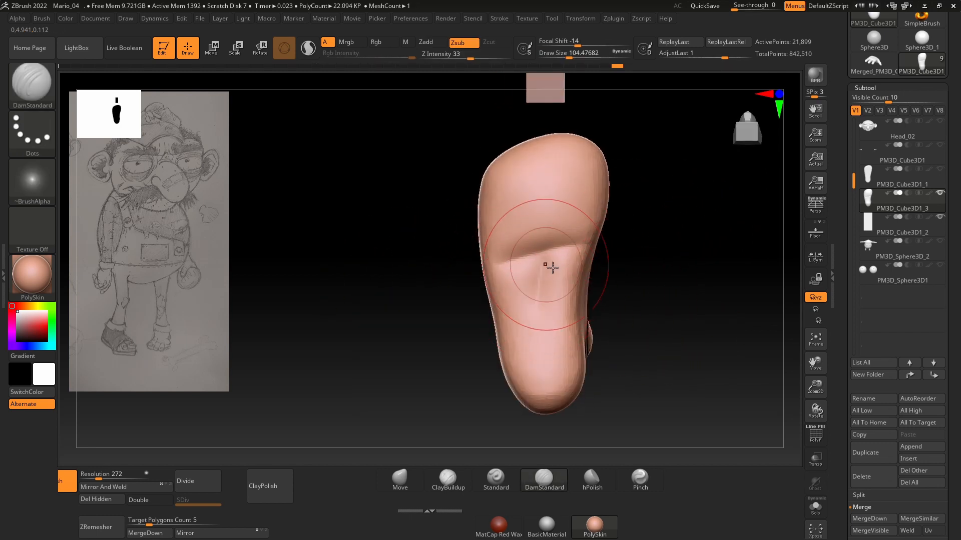
shift+drag(548, 319, 543, 286)
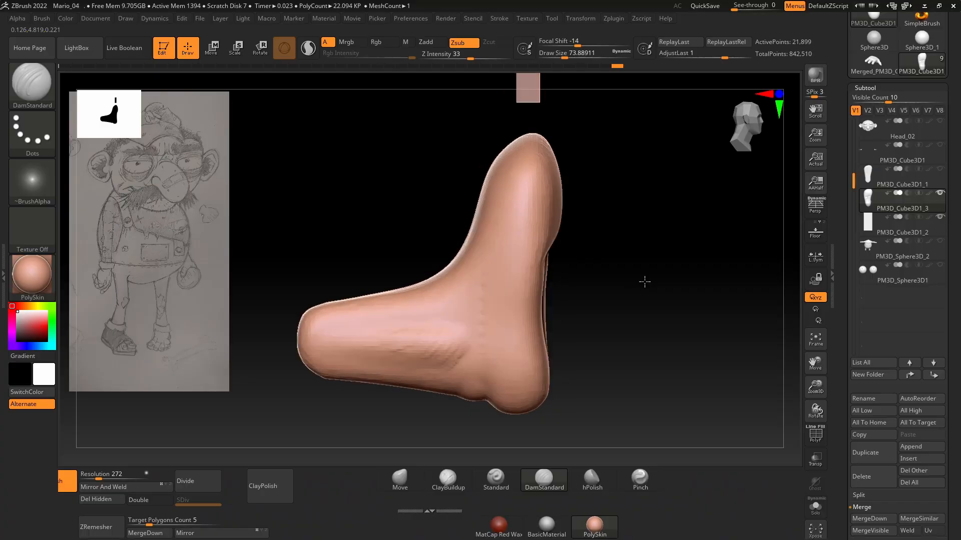
mouse_move(645, 282)
shift+mouse_down()
mouse_move(626, 278)
mouse_move(703, 230)
mouse_move(582, 275)
shift+mouse_up()
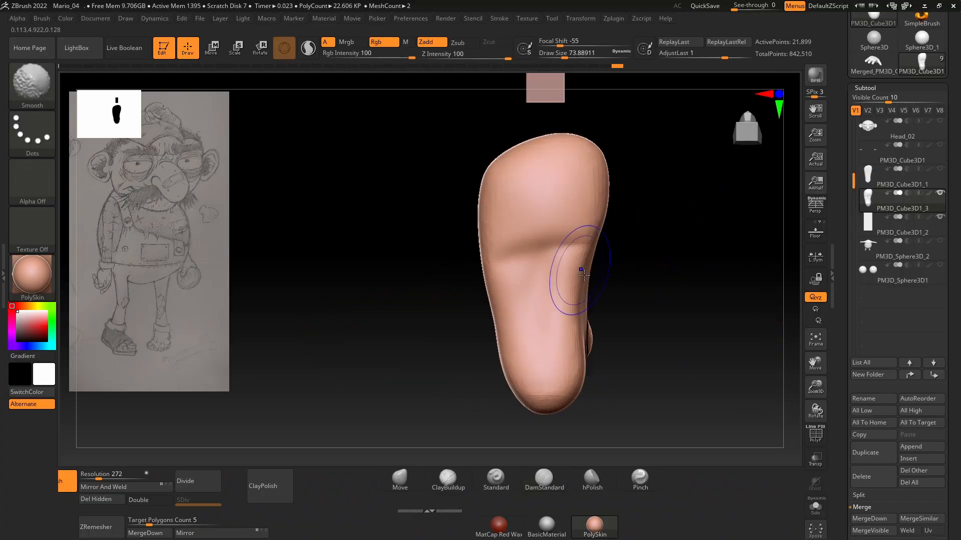
mouse_move(578, 336)
shift+mouse_down()
mouse_move(599, 302)
mouse_move(592, 377)
mouse_move(545, 281)
shift+mouse_up()
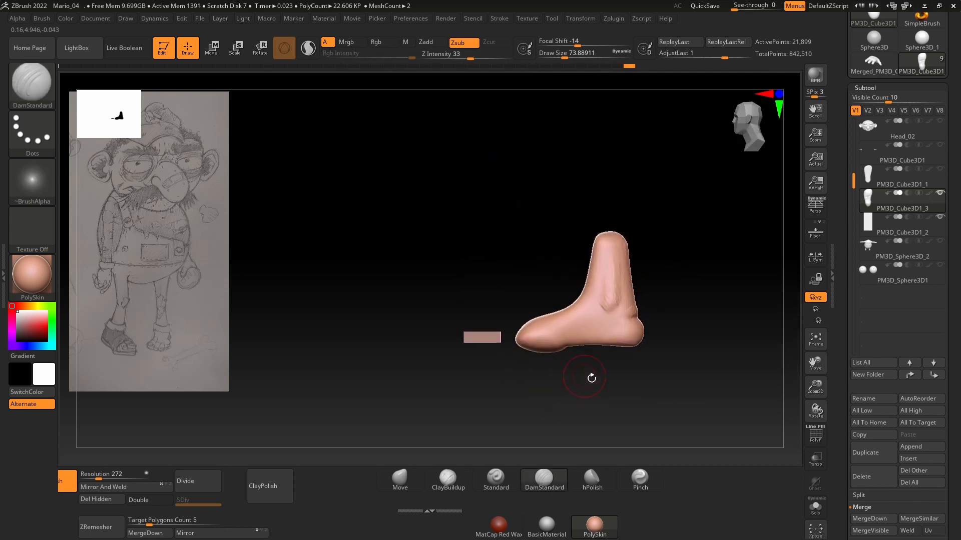
- Choose the Move brush at a draw size of about 145 and mask the upper foot and leg, leaving the sole unmasked
ctrl+right_drag(544, 281, 504, 315)
key(space)
click(502, 290)
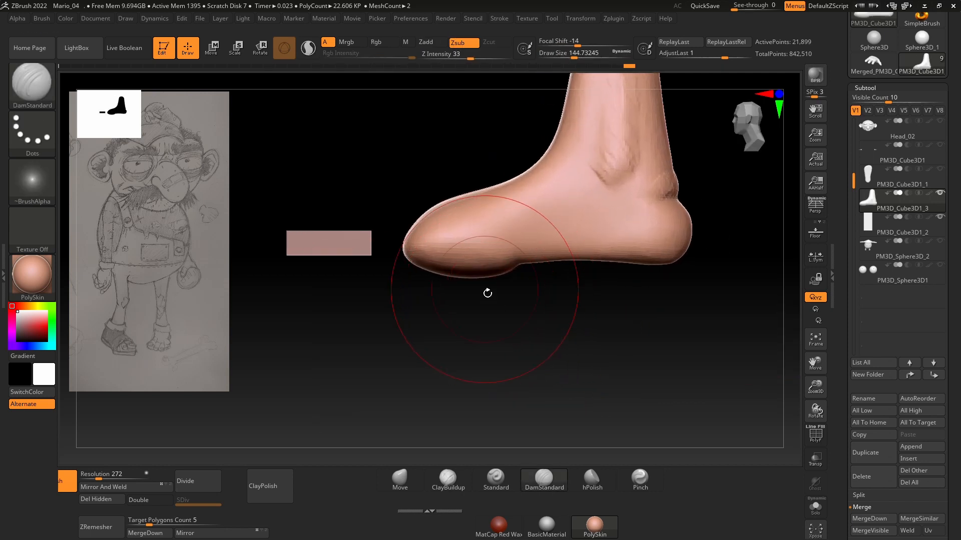
click(416, 473)
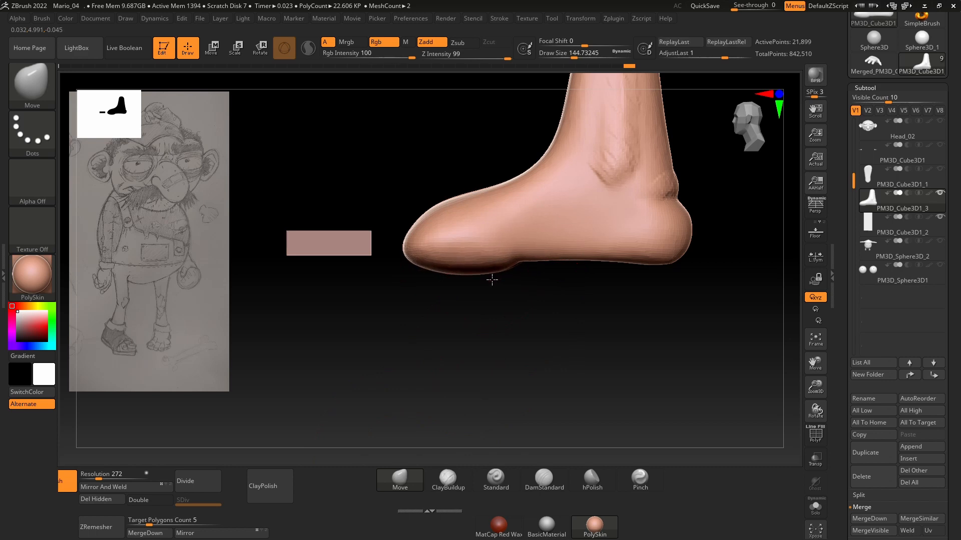
ctrl+drag(708, 308, 367, 248)
ctrl+click(499, 323)
ctrl+click(479, 274)
ctrl+click(480, 274)
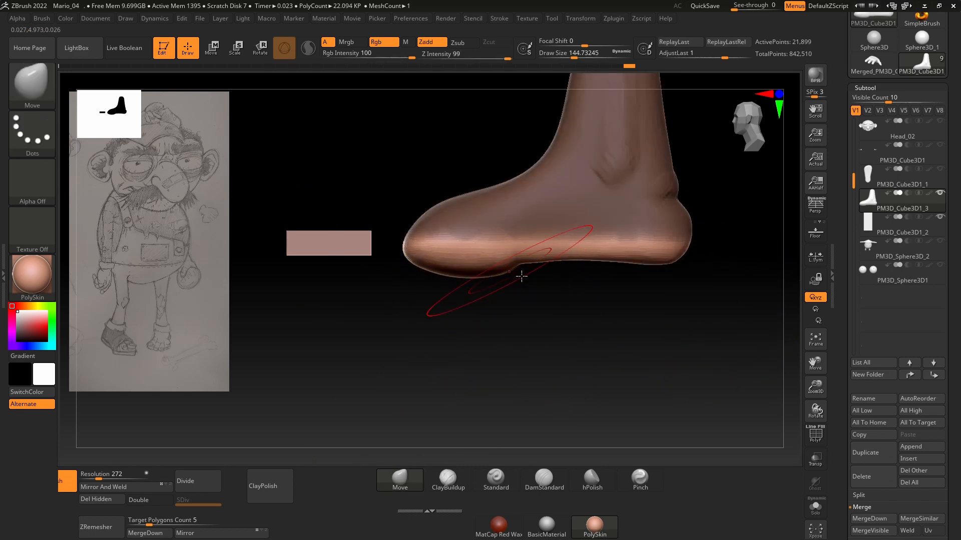
key(e)
alt+right_drag(530, 258, 519, 323)
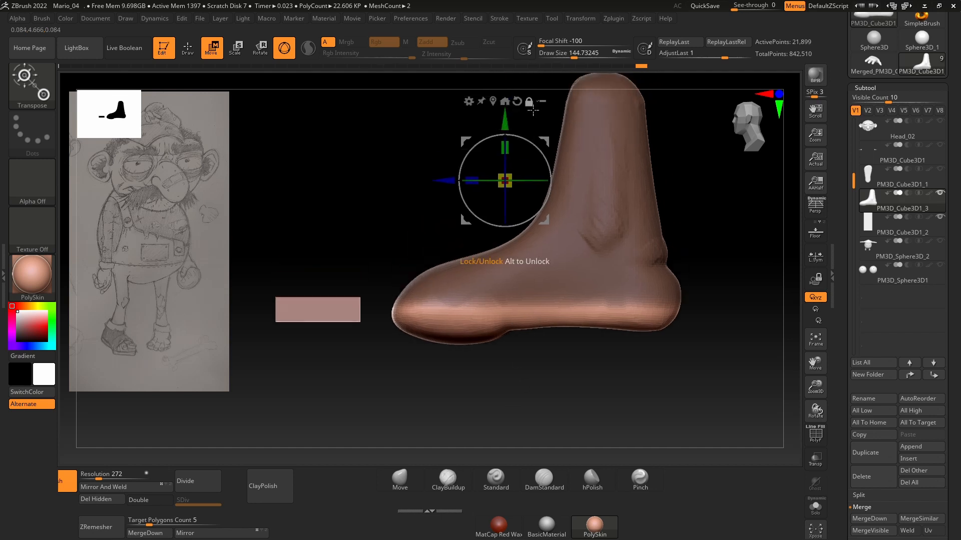
alt+drag(512, 129, 512, 324)
key(ctrl+z)
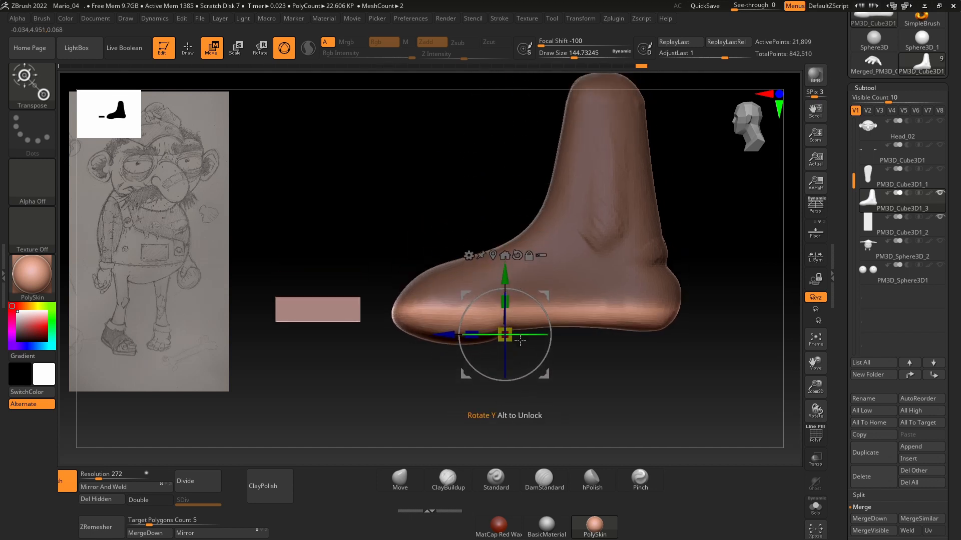
key(q)
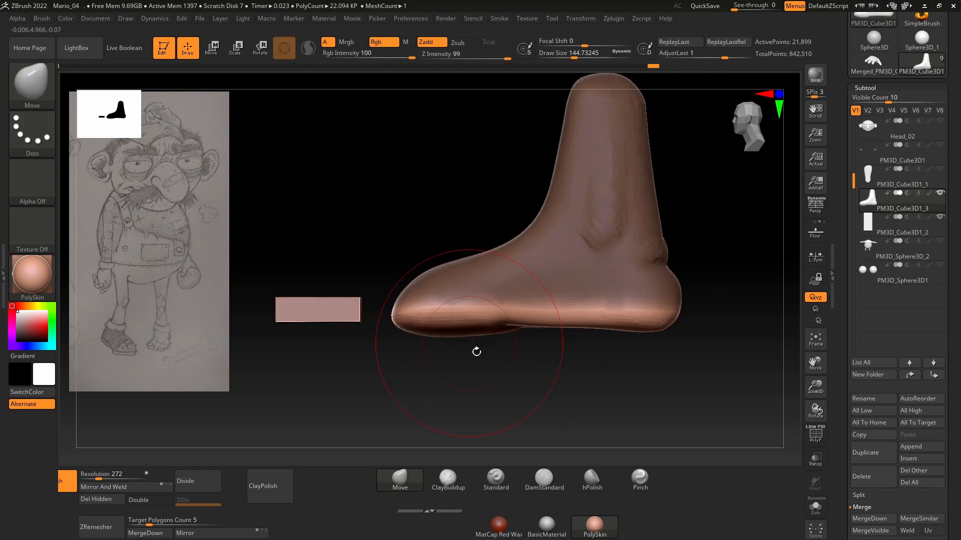
- Flatten the ball of the sole with the Move brush at a draw size of about 145, and adjust the heel's underside at about 74
right_drag(476, 350, 492, 307)
shift+drag(495, 320, 480, 336)
shift+right_drag(474, 332, 479, 344)
key(space)
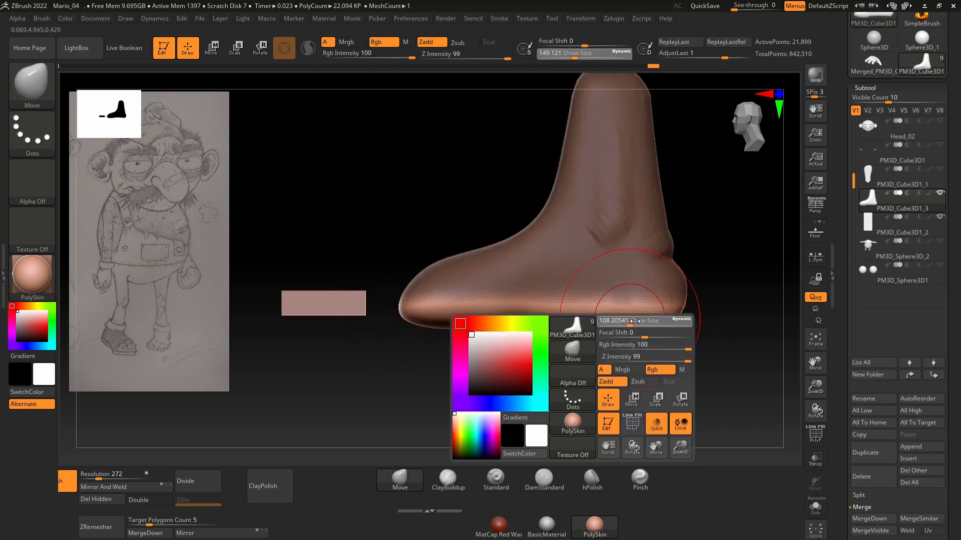
mouse_move(634, 326)
mouse_down()
mouse_move(628, 332)
mouse_move(624, 321)
mouse_up()
key(space)
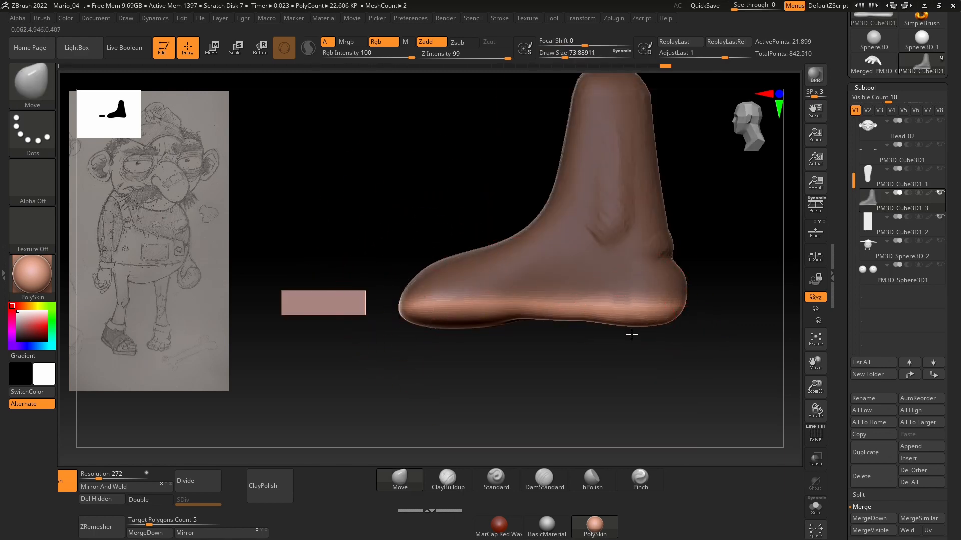
right_drag(621, 332, 551, 199)
- Select the toe block at the front of the foot, resize it and apply Mirror And Weld
alt+click(673, 325)
key(e)
drag(691, 331, 630, 331)
right_drag(649, 295, 656, 260)
mouse_move(656, 260)
ctrl+right_down()
mouse_move(642, 318)
mouse_move(667, 228)
mouse_move(670, 287)
mouse_move(674, 239)
mouse_move(650, 290)
mouse_move(626, 273)
mouse_move(580, 278)
mouse_move(178, 454)
ctrl+right_up()
key(q)
click(146, 490)
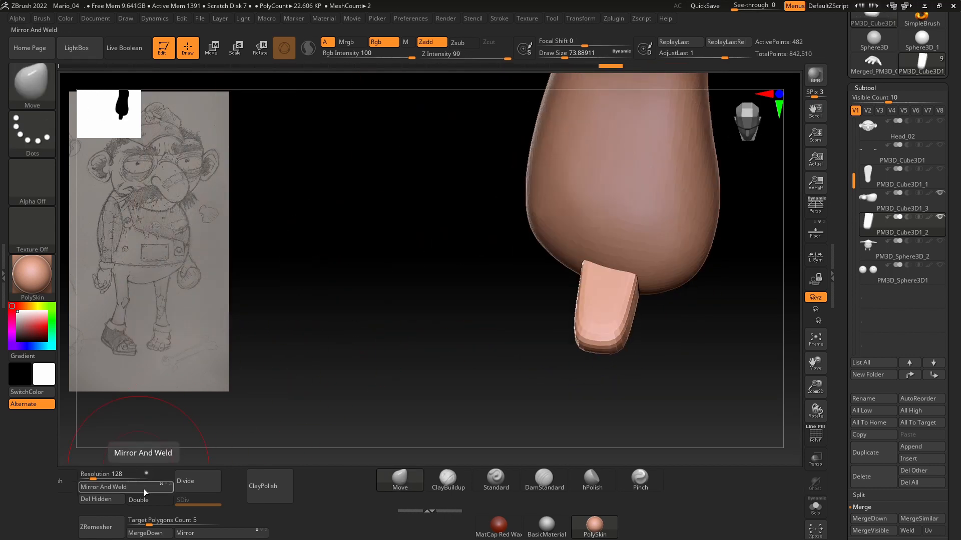
- Reposition the toe block and bend it into a curved toe with the Move brush at draw sizes of about 62 and 56
right_drag(250, 420, 613, 332)
key(w)
mouse_move(515, 330)
mouse_down()
mouse_move(515, 350)
mouse_move(491, 329)
mouse_move(487, 337)
mouse_up()
key(q)
key(space)
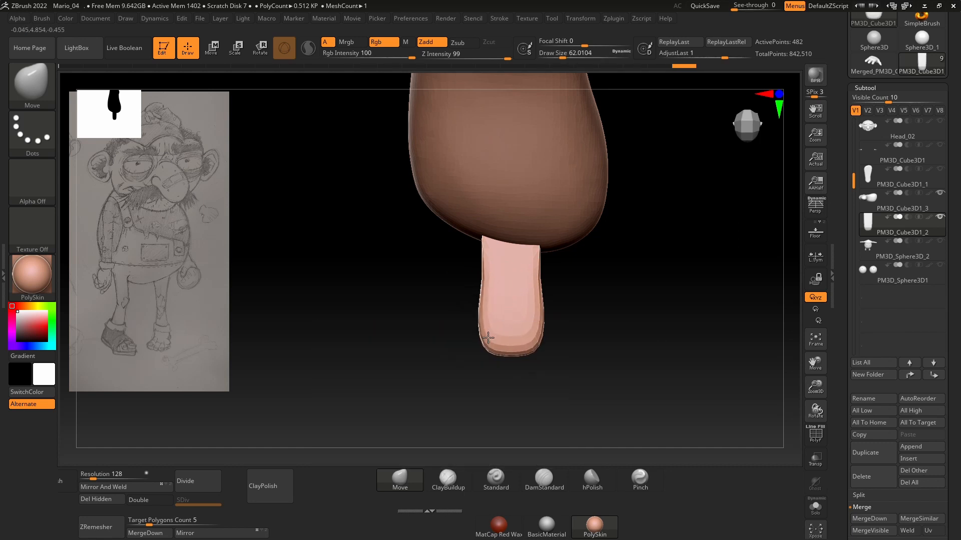
mouse_move(614, 312)
right_down()
mouse_move(591, 293)
mouse_move(509, 397)
mouse_move(525, 268)
mouse_move(514, 355)
mouse_move(518, 320)
right_up()
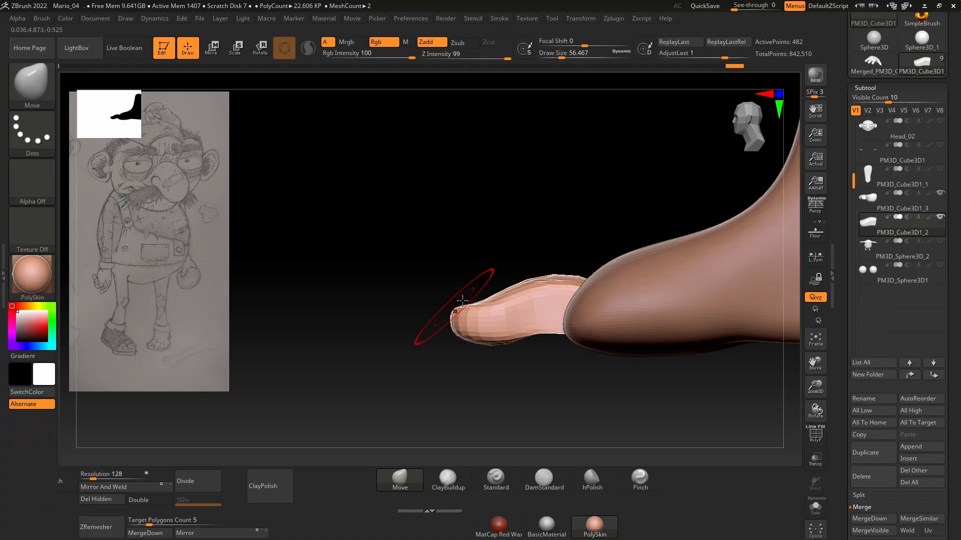
right_drag(463, 300, 490, 306)
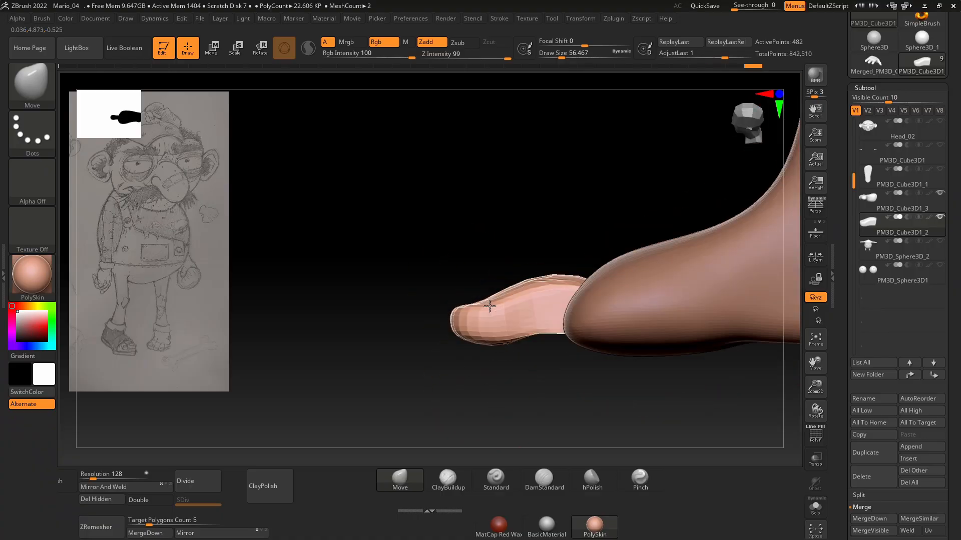
- Remesh the toe at a DynaMesh resolution of 256 and sculpt its nail bed and knuckle with ClayBuildup at a draw size of about 35
drag(102, 480, 104, 479)
click(68, 481)
mouse_move(470, 270)
right_down()
mouse_move(545, 328)
mouse_move(461, 275)
right_up()
key(space)
drag(478, 312, 473, 313)
click(448, 480)
right_drag(487, 225, 510, 313)
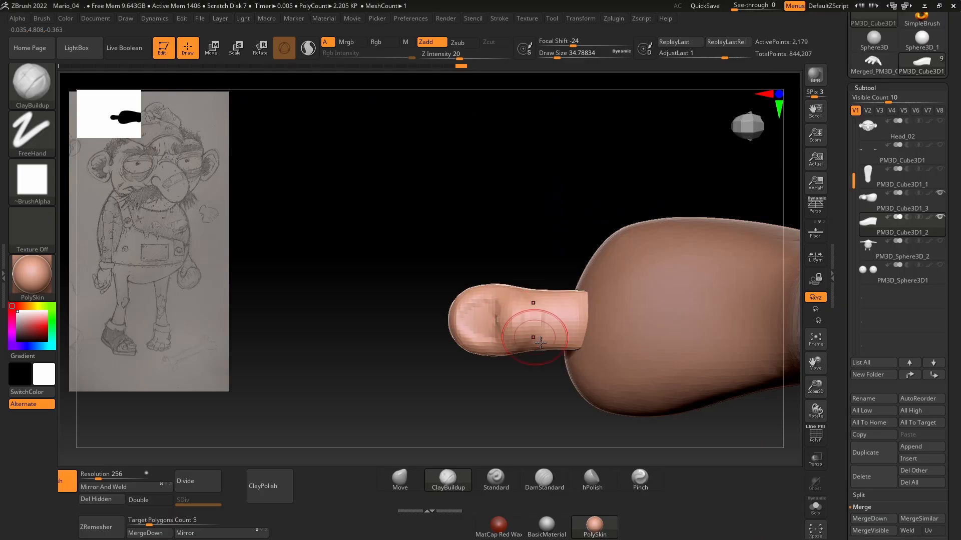
mouse_move(525, 322)
right_down()
mouse_move(504, 289)
mouse_move(575, 365)
mouse_move(520, 345)
mouse_move(502, 356)
right_up()
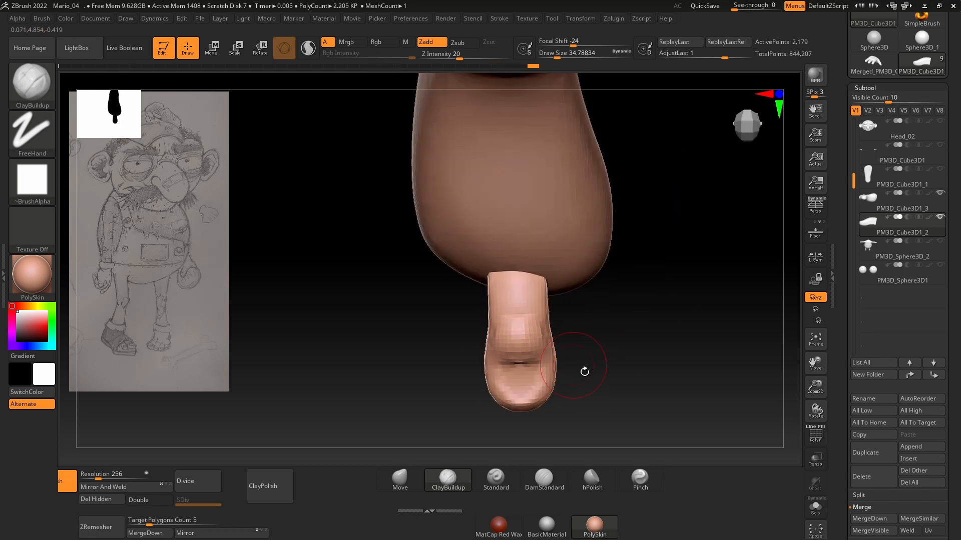
right_drag(585, 372, 544, 323)
right_drag(623, 359, 548, 397)
- Carve the toe's creases with DamStandard and build up the rounded pad underneath with ClayBuildup at a draw size of about 35
key(b)
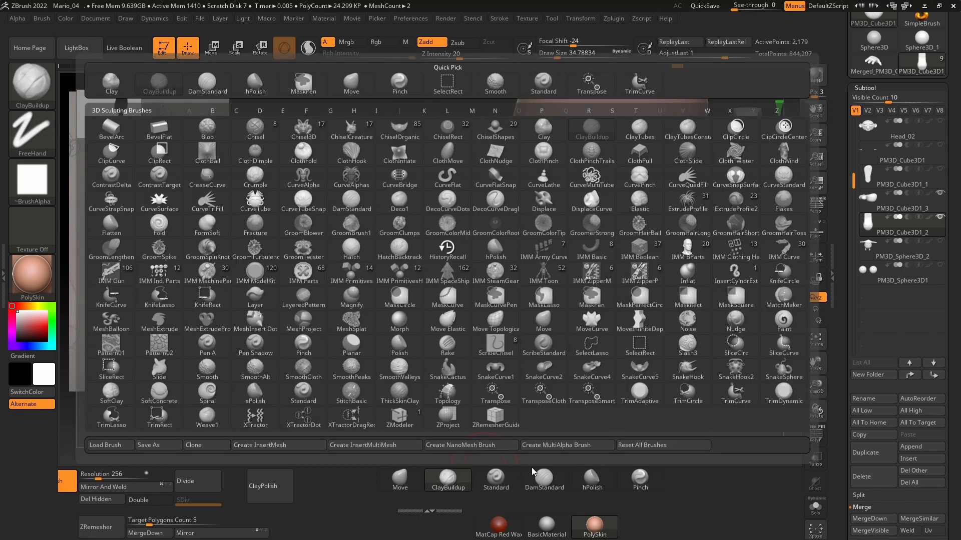
key(d)
key(s)
mouse_move(485, 343)
right_down()
mouse_move(572, 274)
mouse_move(565, 284)
mouse_move(653, 253)
mouse_move(651, 265)
mouse_move(693, 280)
right_up()
key(b)
key(c)
key(b)
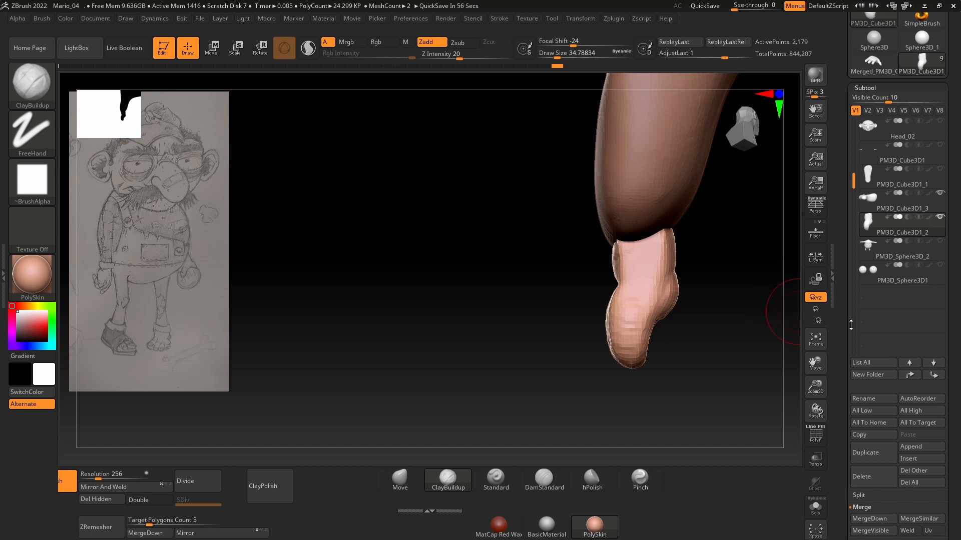
right_drag(448, 256, 764, 325)
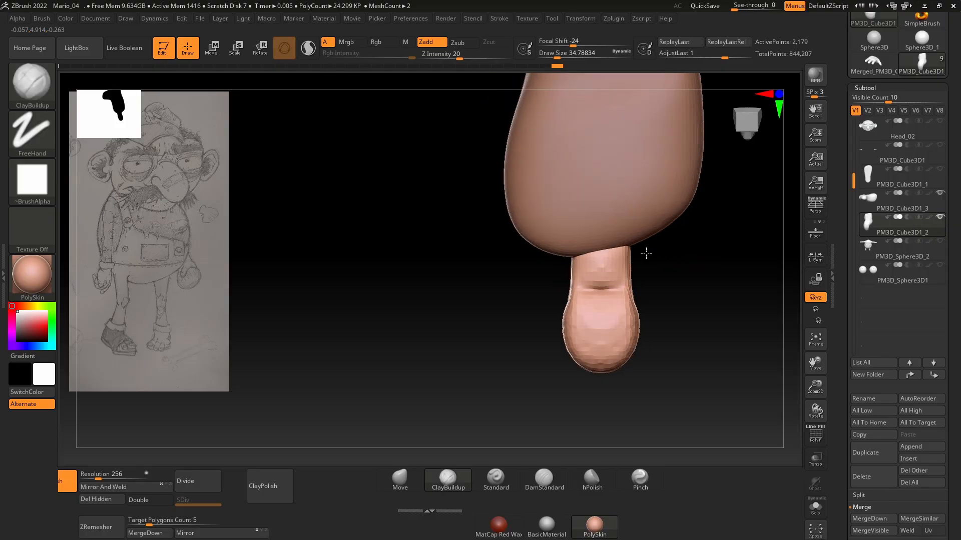
- Build up and smooth the top of the toe between the knuckle and the foot with ClayBuildup at a draw size of about 35
right_drag(643, 253, 585, 280)
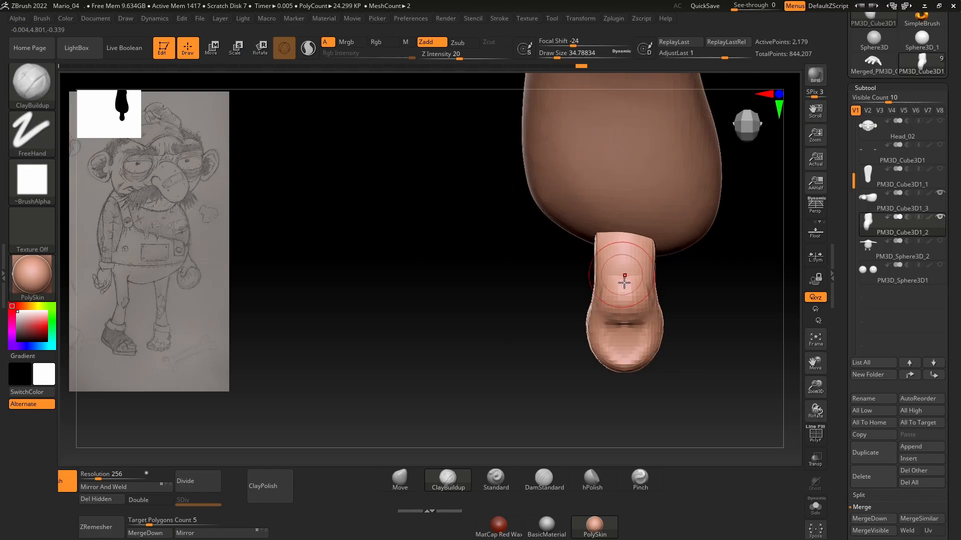
mouse_move(617, 273)
right_down()
mouse_move(549, 286)
mouse_move(629, 273)
right_up()
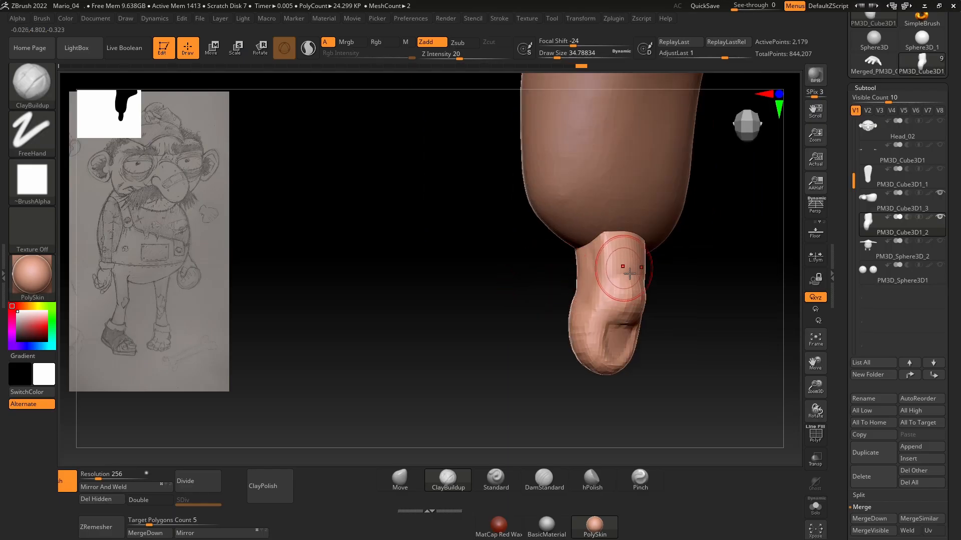
mouse_move(704, 303)
right_down()
mouse_move(667, 302)
mouse_move(690, 307)
mouse_move(686, 294)
mouse_move(699, 292)
right_up()
drag(608, 266, 633, 263)
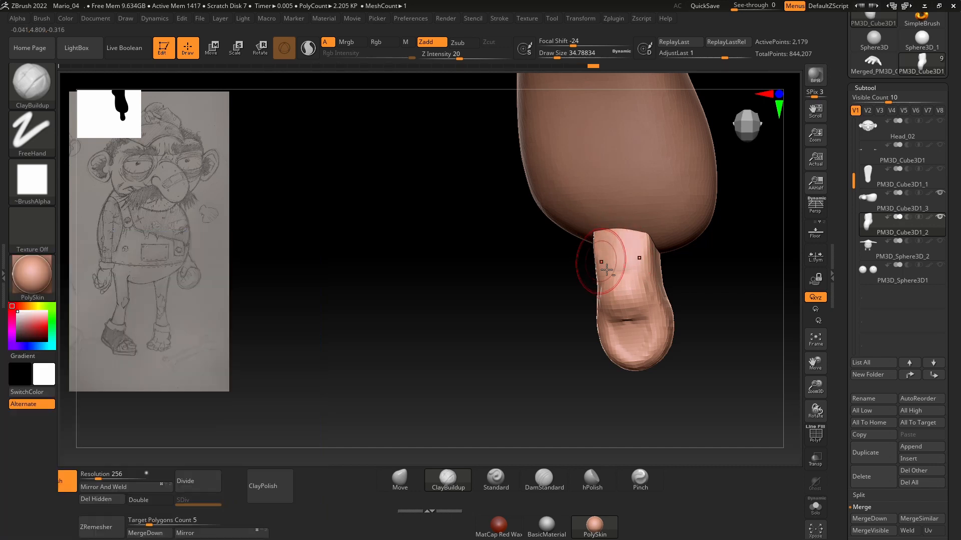
shift+right_drag(637, 259, 656, 276)
mouse_move(599, 256)
right_down()
mouse_move(633, 232)
mouse_move(491, 348)
mouse_move(531, 353)
mouse_move(665, 280)
mouse_move(611, 369)
mouse_move(632, 307)
mouse_move(631, 372)
right_up()
alt+right_drag(634, 285, 635, 313)
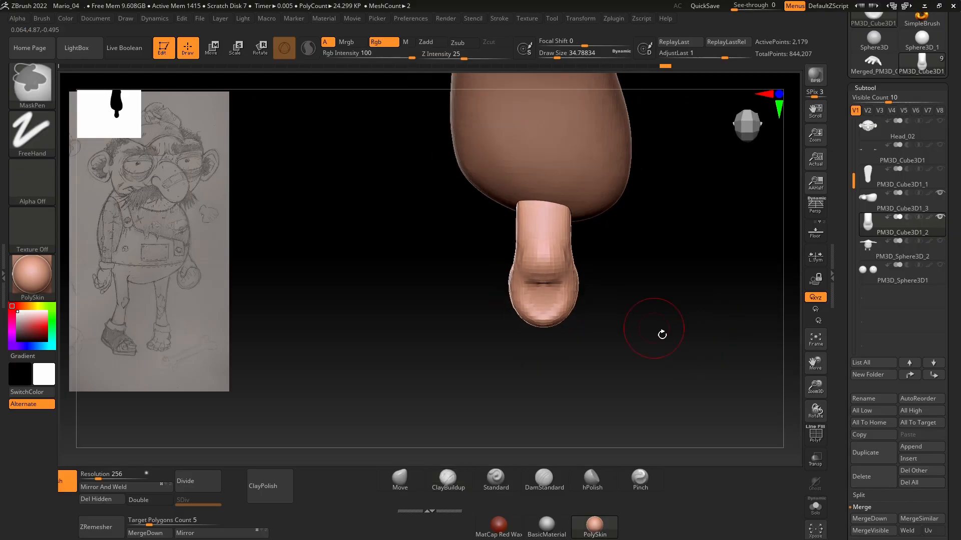
- Shift and turn the toe toward the inner side of the foot, then push it back into the foot with the gizmo
key(w)
drag(508, 259, 558, 261)
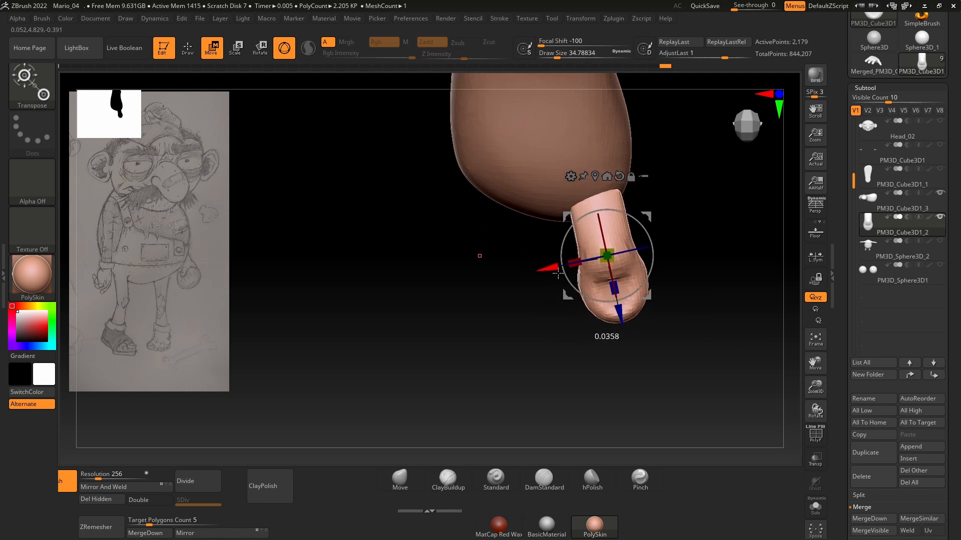
right_drag(695, 302, 622, 326)
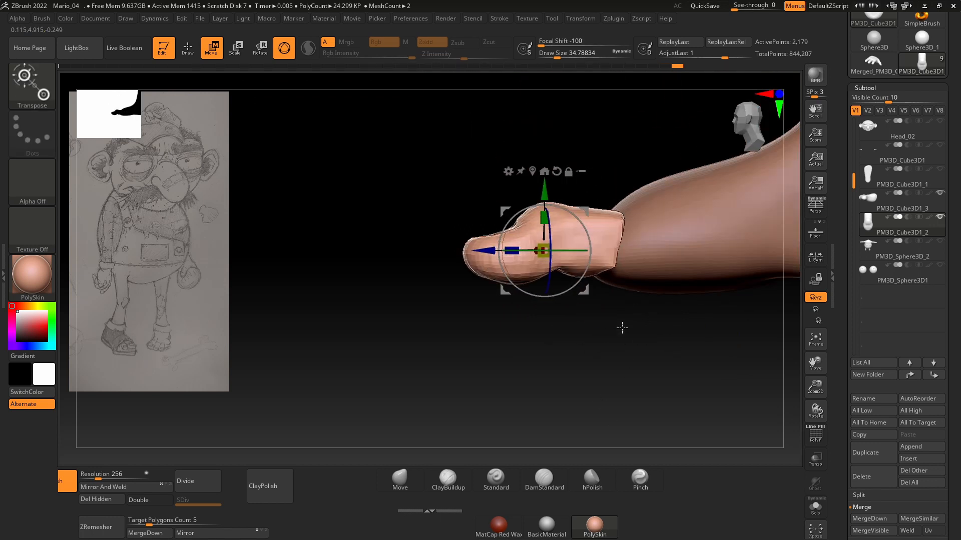
drag(489, 260, 504, 261)
right_drag(665, 356, 643, 310)
key(q)
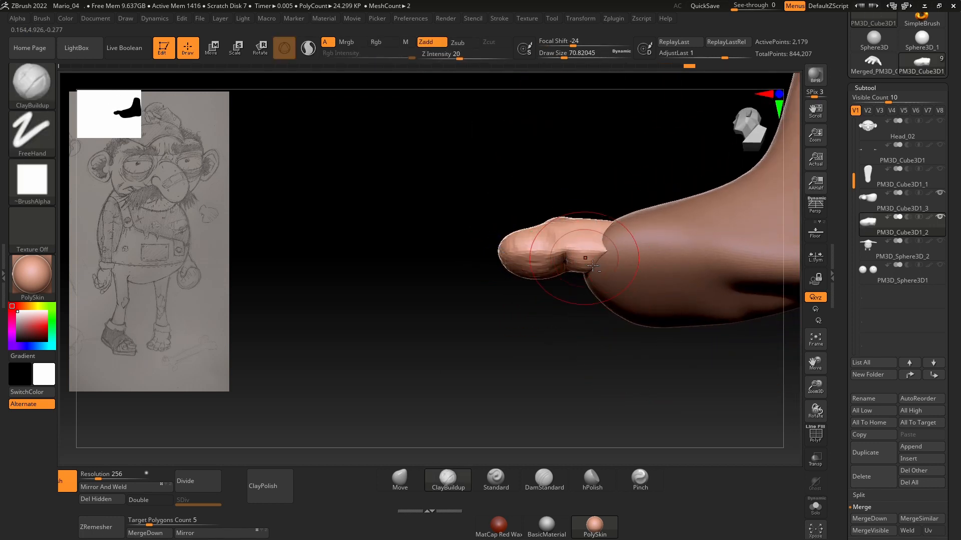
- Adjust the toe's base with the Move brush at a draw size of about 46 and smooth its side
key(b)
key(m)
key(v)
mouse_move(600, 266)
right_down()
mouse_move(620, 285)
mouse_move(617, 313)
right_up()
drag(616, 278, 611, 272)
right_drag(608, 305, 603, 335)
shift+drag(595, 263, 605, 265)
right_drag(586, 331, 573, 376)
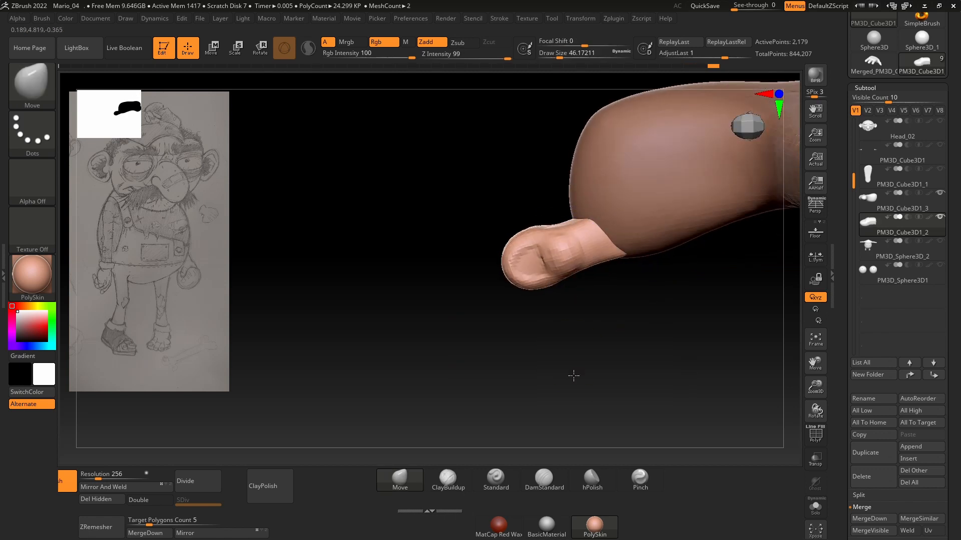
- Remesh the toe at a DynaMesh resolution of 344, smooth it and refine the nail area with the Move brush
ctrl+drag(260, 381, 295, 410)
right_drag(416, 361, 430, 311)
shift+drag(555, 221, 542, 225)
mouse_move(480, 285)
right_down()
mouse_move(598, 245)
mouse_move(513, 305)
mouse_move(515, 340)
mouse_move(484, 357)
right_up()
drag(509, 233, 510, 239)
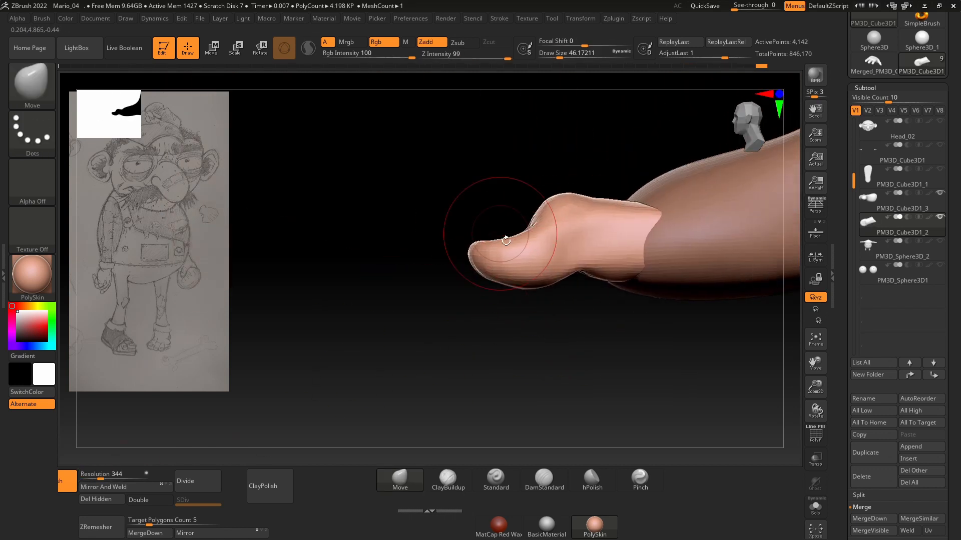
- Stretch the toe's base up and back over the foot with the Move brush at a draw size of about 46
mouse_move(574, 328)
right_down()
mouse_move(606, 221)
mouse_move(603, 238)
right_up()
drag(586, 235, 611, 212)
right_drag(620, 225, 644, 260)
drag(631, 220, 659, 212)
right_drag(658, 235, 668, 270)
drag(643, 223, 663, 235)
right_drag(667, 307, 666, 231)
drag(645, 233, 661, 160)
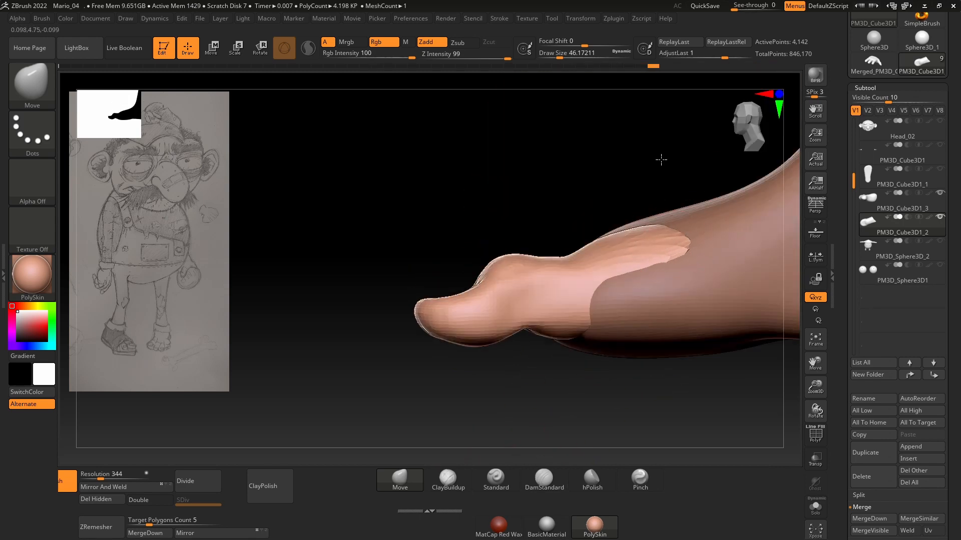
- Refine the contour of the toe's extended base and the toe's upper outline with the Move brush
right_drag(661, 159, 660, 233)
drag(613, 200, 594, 195)
right_drag(595, 195, 620, 150)
drag(655, 218, 677, 230)
right_drag(678, 230, 670, 280)
key(space)
drag(554, 190, 549, 192)
right_drag(598, 303, 603, 241)
drag(626, 210, 632, 225)
right_drag(621, 245, 613, 305)
- Build up the toe's base over the foot with ClayBuildup at a draw size of about 39 and smooth it
click(448, 479)
mouse_move(590, 210)
mouse_down()
mouse_move(607, 225)
mouse_move(651, 230)
mouse_up()
mouse_move(651, 311)
right_down()
mouse_move(644, 254)
mouse_move(493, 189)
mouse_move(591, 241)
right_up()
shift+drag(590, 241, 599, 251)
mouse_move(599, 251)
right_down()
mouse_move(667, 351)
mouse_move(551, 295)
mouse_move(658, 264)
mouse_move(624, 366)
mouse_move(643, 338)
right_up()
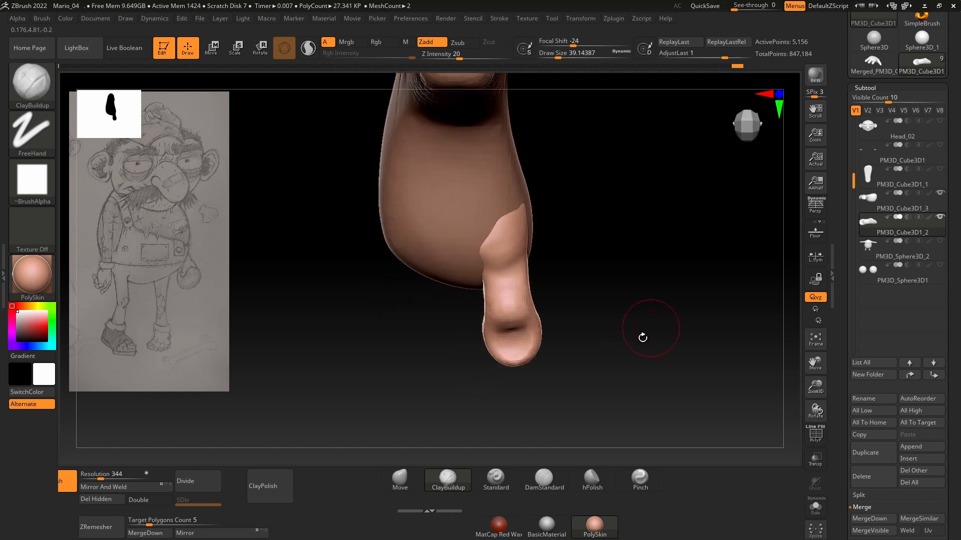
- Duplicate the big toe and place a scaled-down copy beside it as the second toe
click(863, 455)
key(w)
drag(519, 319, 454, 326)
drag(454, 370, 454, 377)
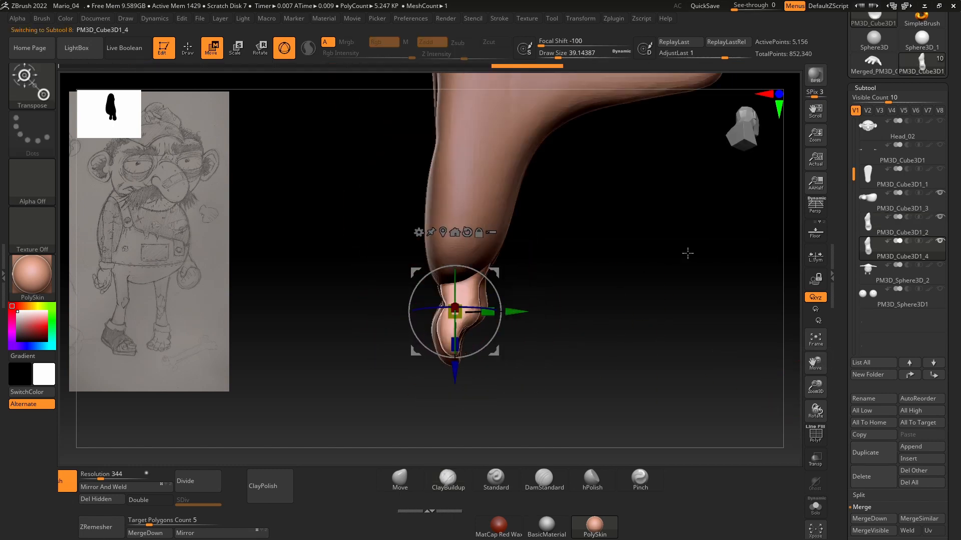
click(492, 284)
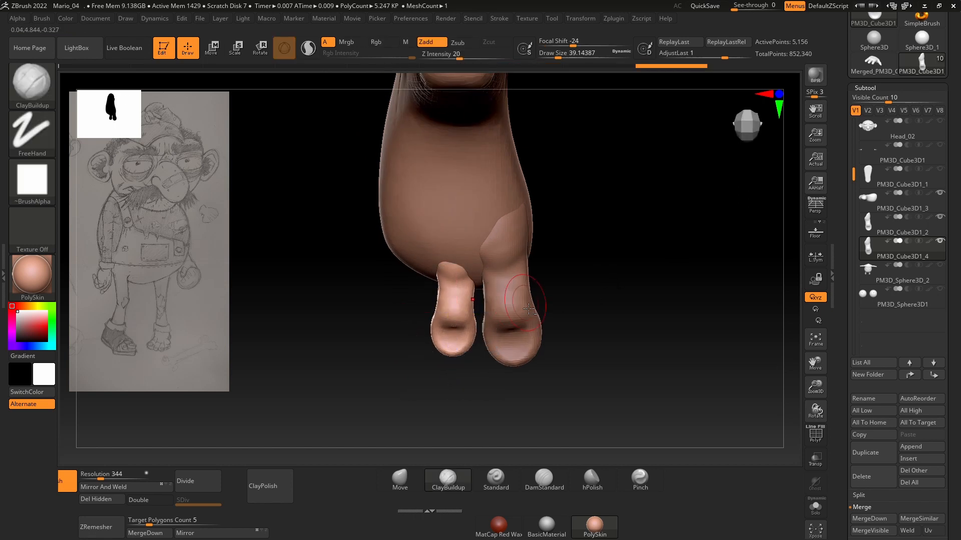
drag(463, 326, 464, 327)
mouse_move(643, 310)
right_down()
mouse_move(646, 214)
mouse_move(540, 220)
mouse_move(644, 384)
mouse_move(631, 410)
right_up()
key(q)
mouse_move(631, 411)
ctrl+right_down()
mouse_move(622, 432)
mouse_move(624, 357)
ctrl+right_up()
- Adjust the second toe's placement against the front of the foot with the gizmo
alt+click(575, 322)
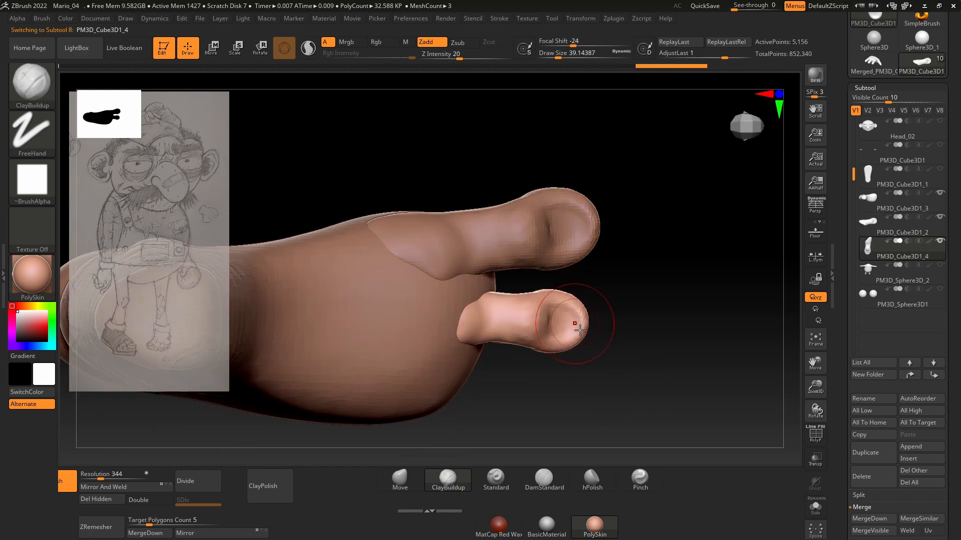
key(w)
drag(524, 377, 524, 369)
mouse_move(599, 319)
mouse_down()
mouse_move(608, 326)
mouse_move(594, 326)
mouse_up()
key(q)
- Duplicate the second toe and place a smaller copy beside it as the third toe, rotated about 9° outward
mouse_move(671, 345)
right_down()
mouse_move(675, 232)
mouse_move(554, 272)
mouse_move(680, 268)
mouse_move(710, 307)
right_up()
key(w)
key(q)
key(ctrl+shift+d)
key(w)
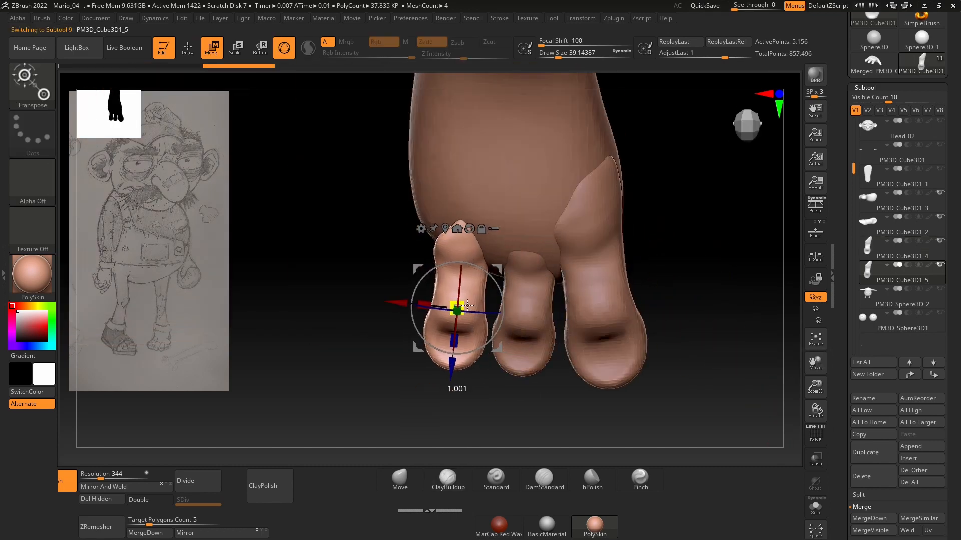
drag(467, 305, 457, 369)
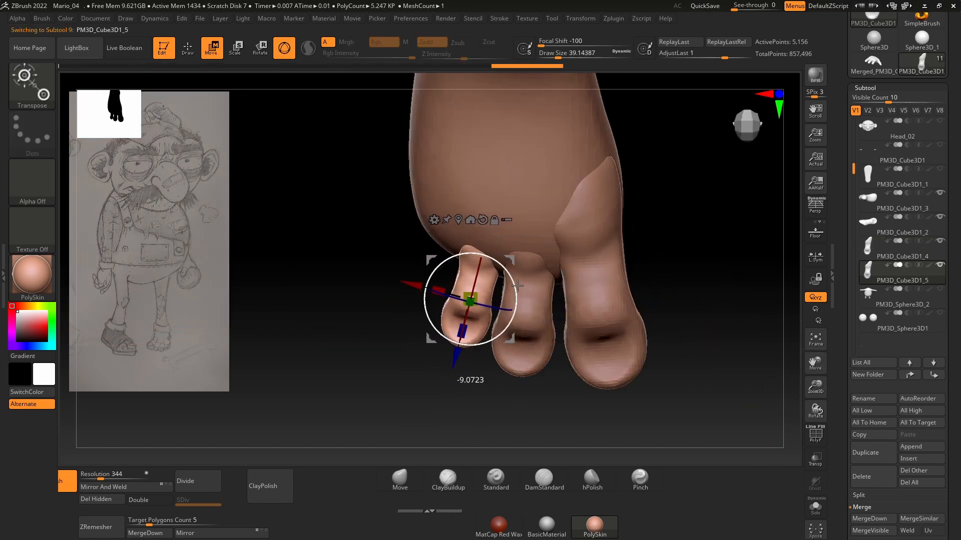
key(e)
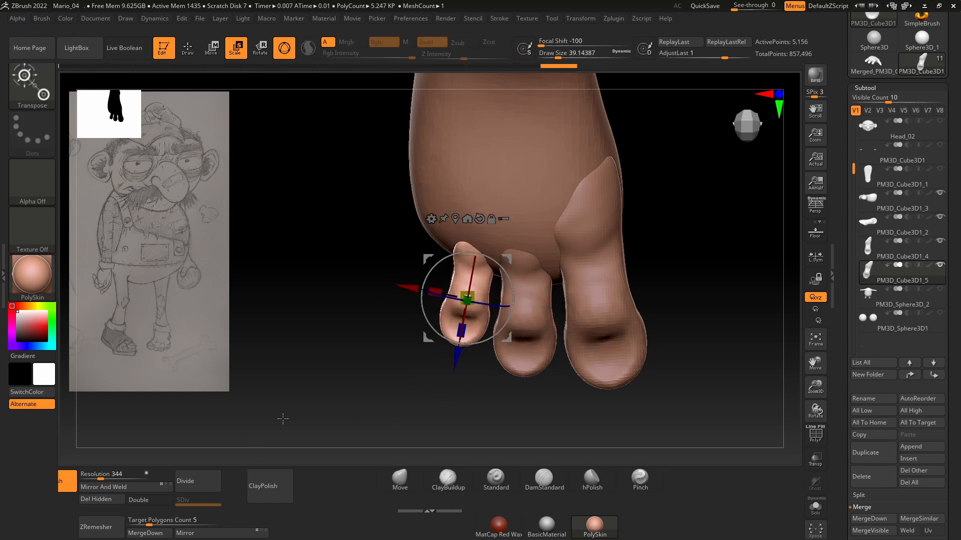
key(q)
drag(660, 235, 686, 170)
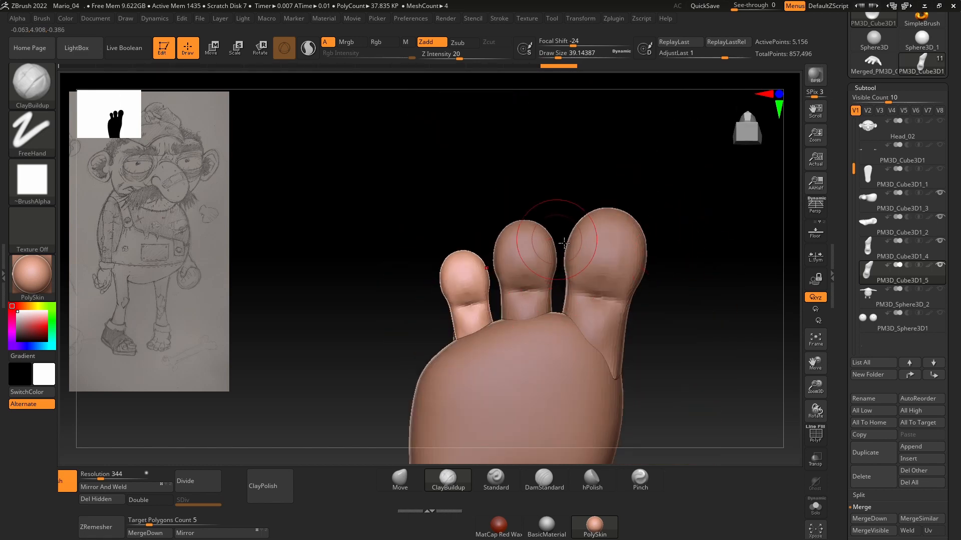
mouse_move(661, 251)
shift+mouse_down()
mouse_move(682, 281)
mouse_move(729, 266)
mouse_move(693, 285)
shift+mouse_up()
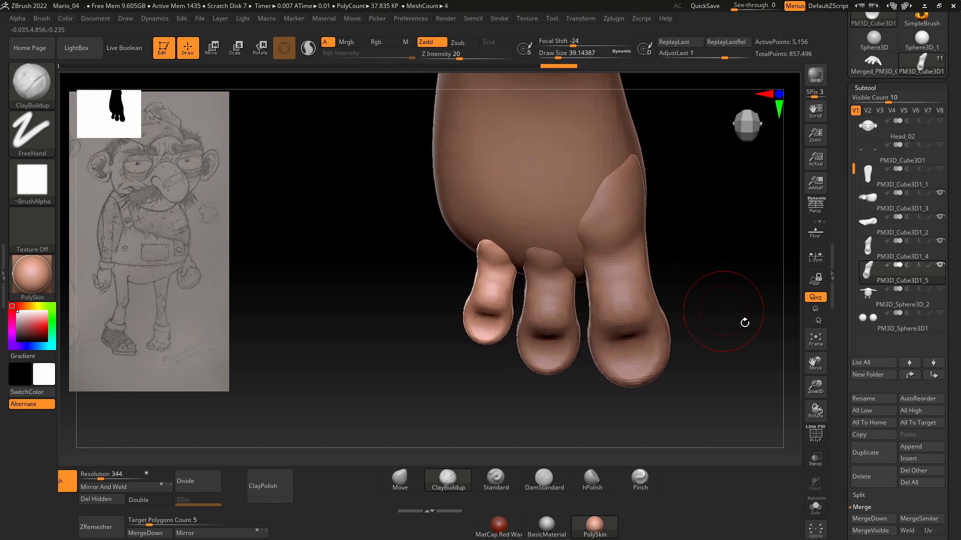
- Duplicate the third toe and place a smaller copy at the foot's outer edge, rotated about 10° outward
click(866, 453)
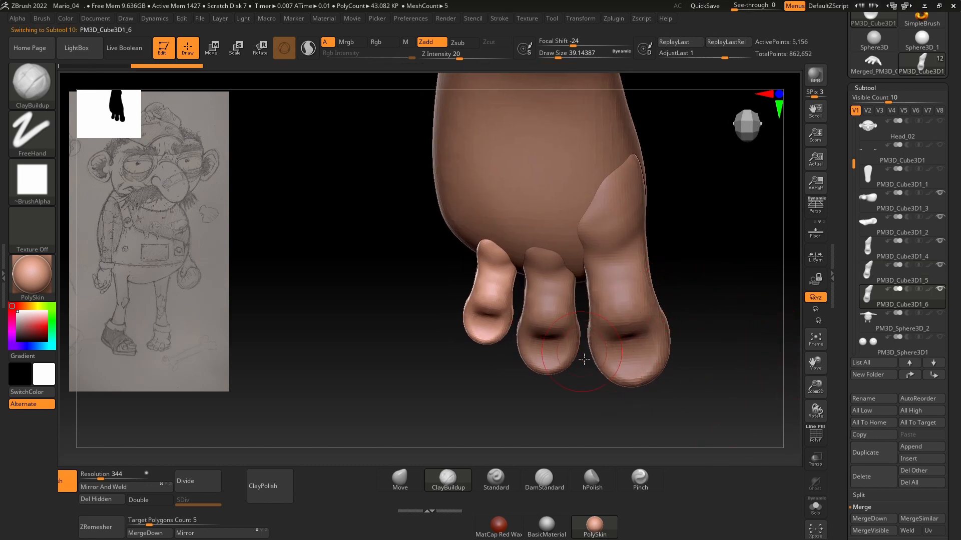
key(w)
drag(439, 286, 392, 277)
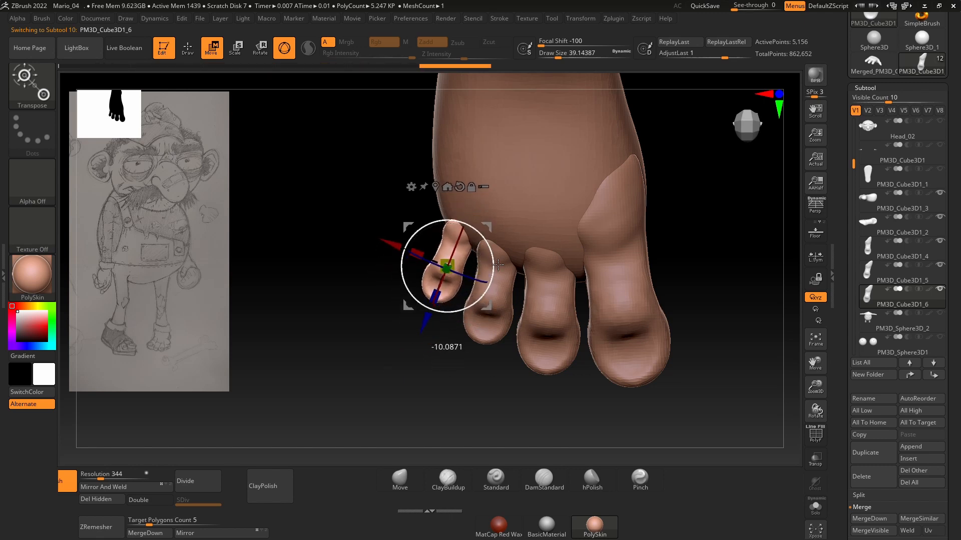
drag(422, 400, 558, 328)
key(q)
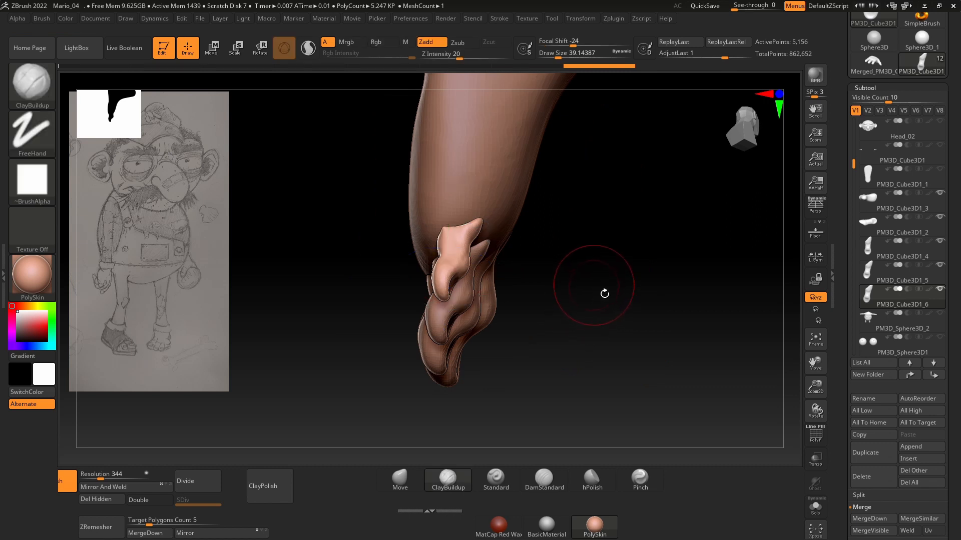
mouse_move(600, 292)
shift+mouse_down()
mouse_move(616, 289)
mouse_move(613, 355)
mouse_move(505, 325)
shift+mouse_up()
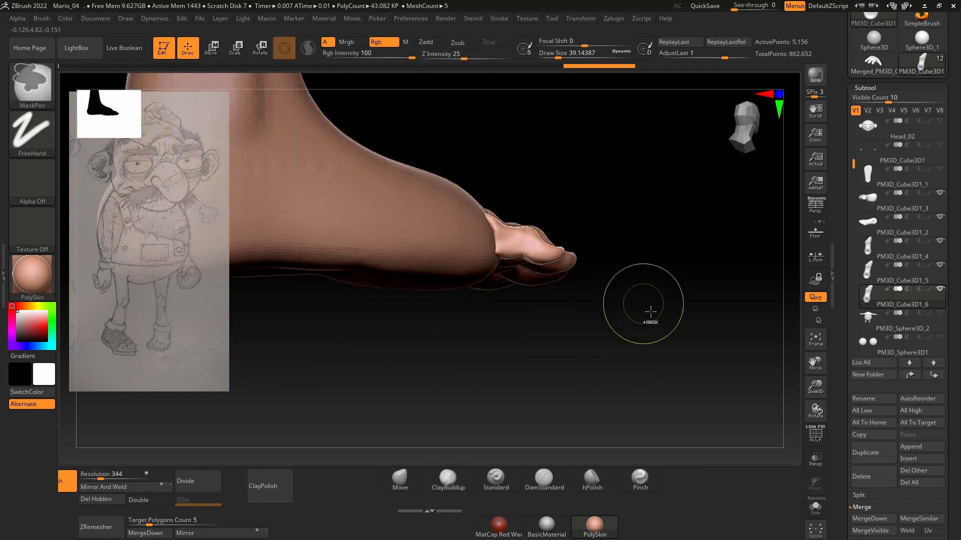
- Mask the smallest toe's base to adjust its tip, then shape the toe with the Move brush at about 31 and select the third toe
ctrl+drag(523, 190, 523, 191)
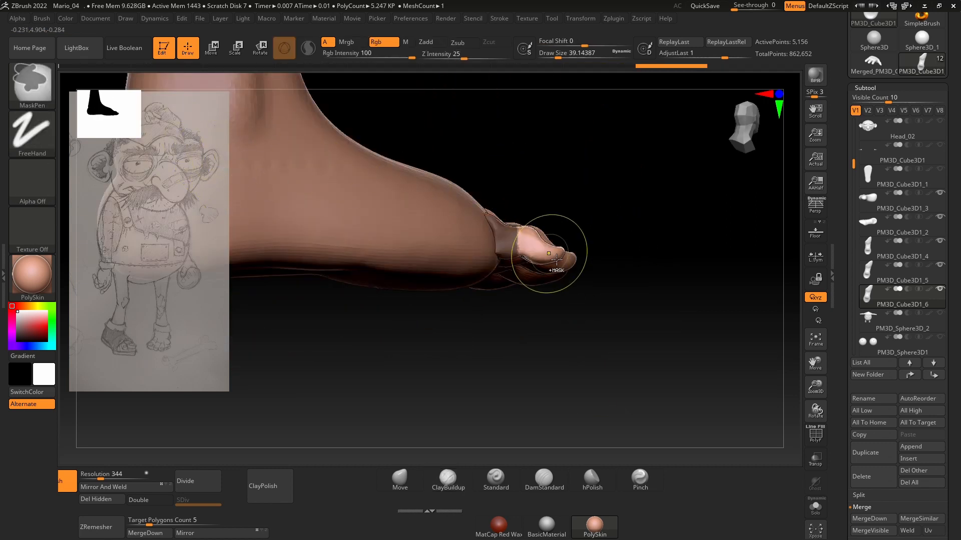
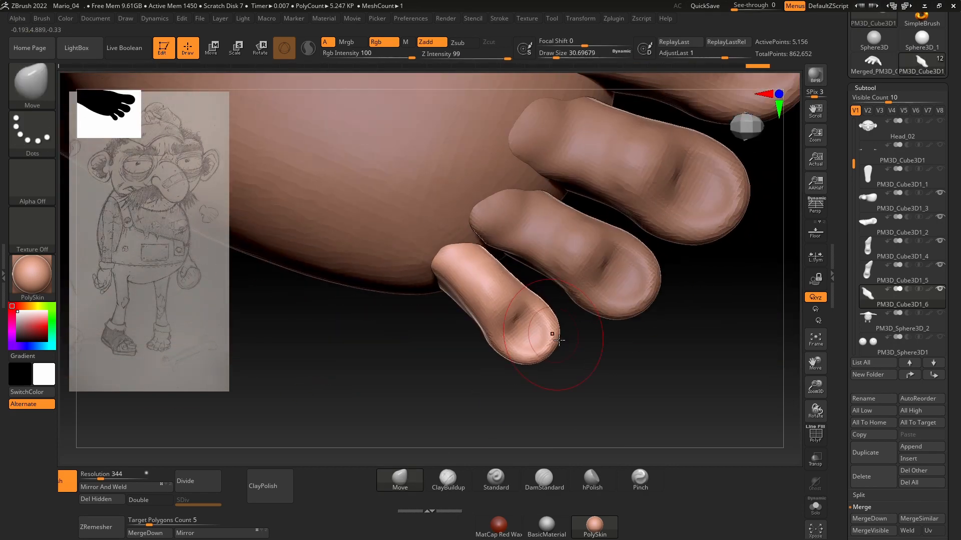
mouse_move(559, 340)
mouse_down()
mouse_move(576, 383)
mouse_move(611, 292)
mouse_up()
alt+click(613, 307)
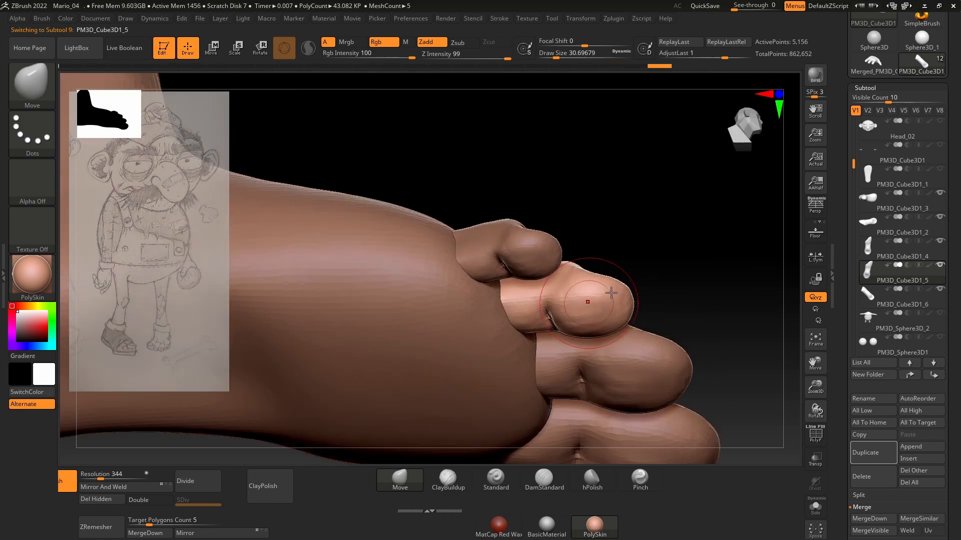
drag(651, 250, 631, 296)
- Reshape the second toe with the Move brush at a draw size of about 46
alt+click(591, 234)
alt+drag(669, 352, 666, 290)
key(space)
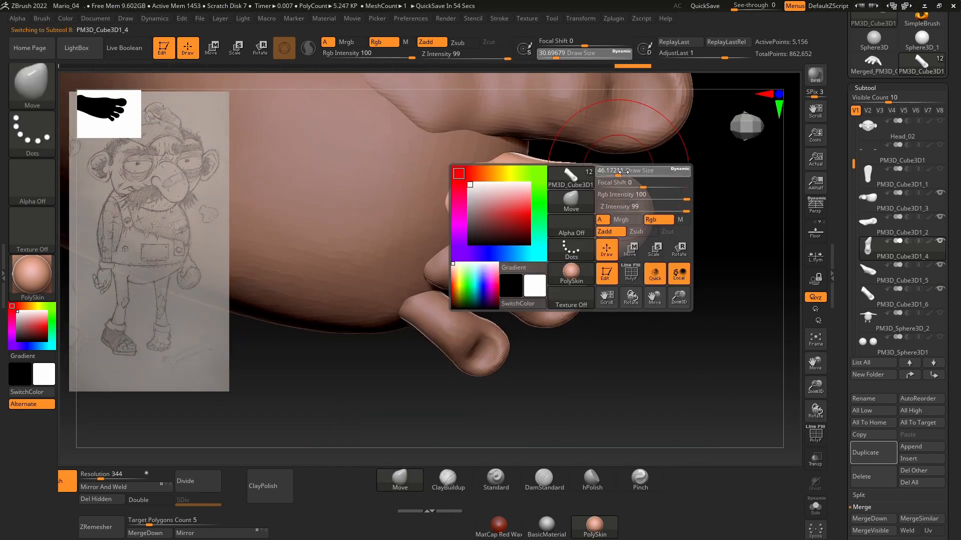
drag(631, 173, 643, 173)
mouse_move(640, 228)
mouse_down()
mouse_move(654, 237)
mouse_move(648, 225)
mouse_up()
drag(693, 281, 688, 170)
drag(690, 301, 601, 330)
- Lower the third and smallest toes with the gizmo to align them with the other toes
key(w)
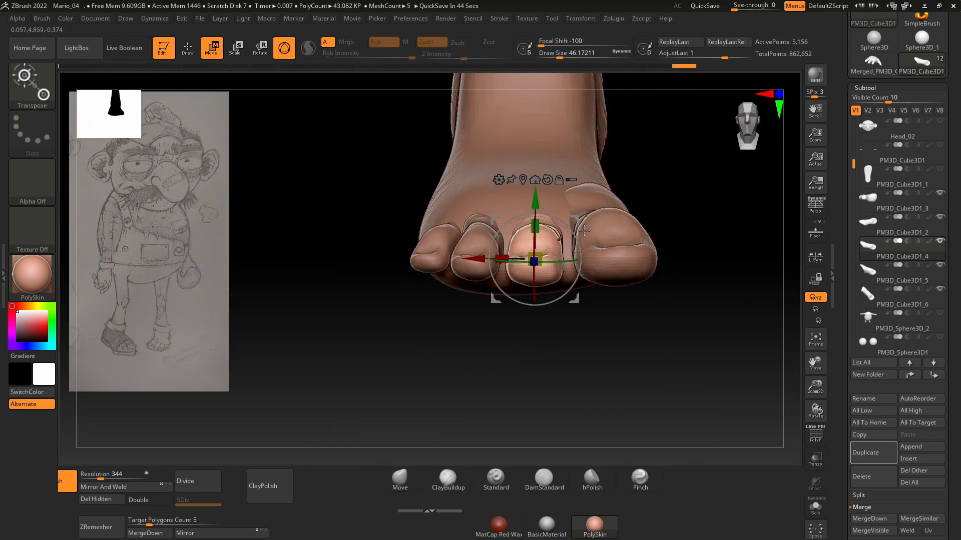
alt+click(486, 244)
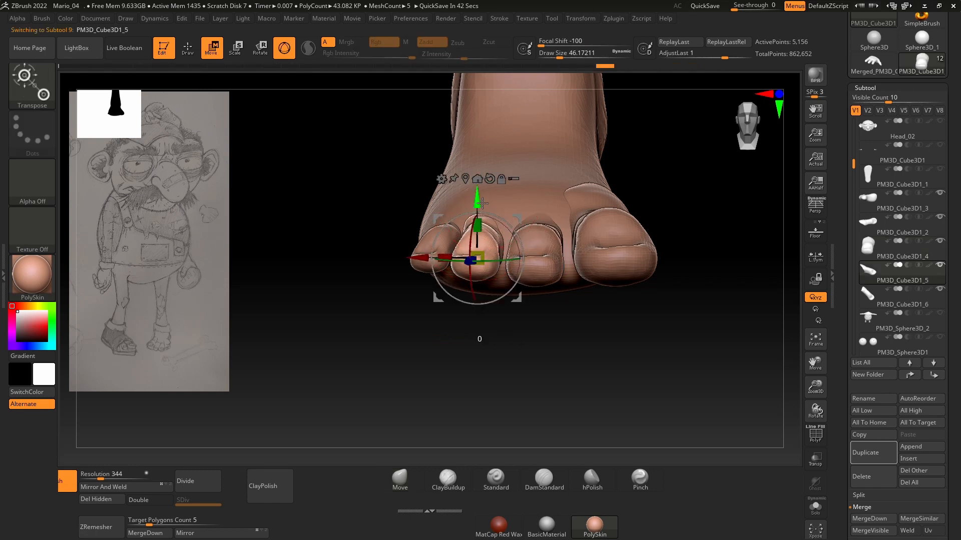
alt+click(438, 235)
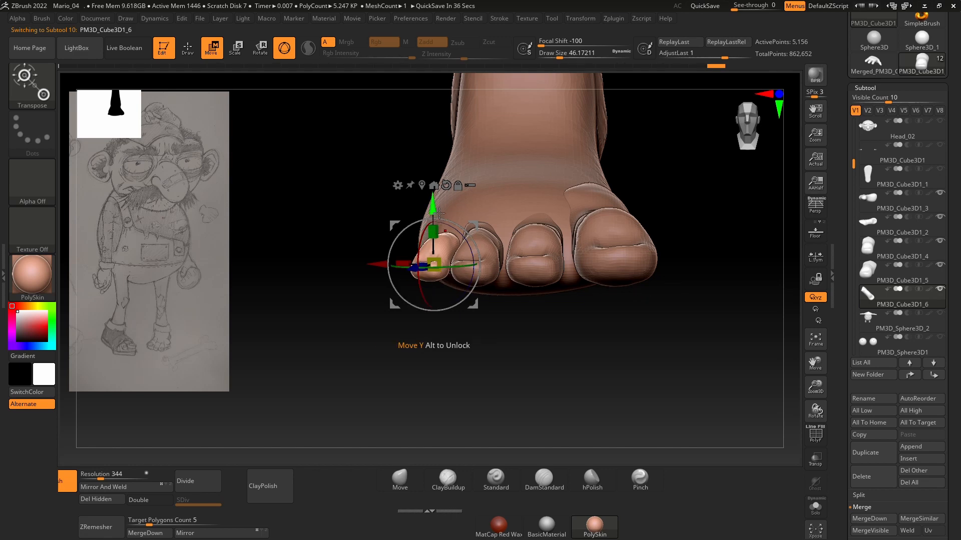
drag(439, 213, 441, 215)
key(q)
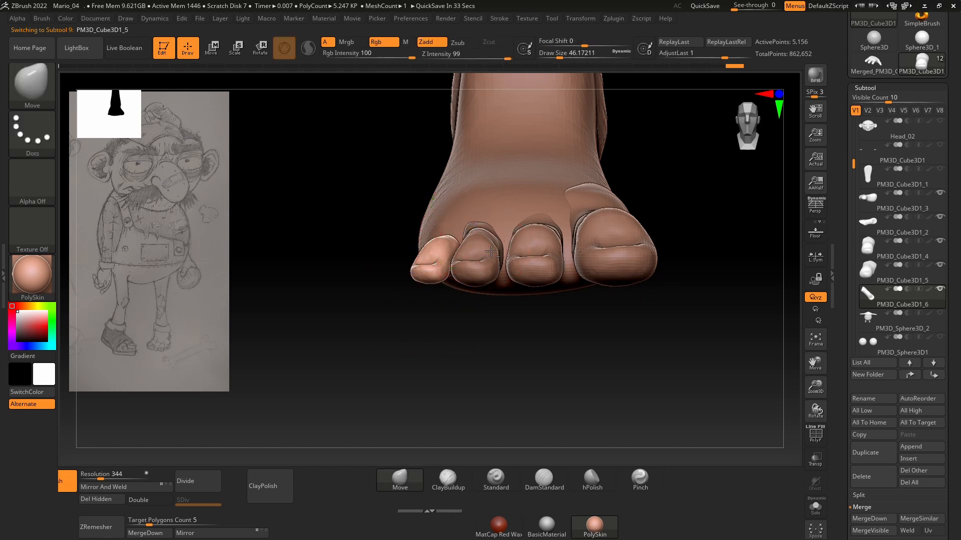
alt+click(492, 252)
key(w)
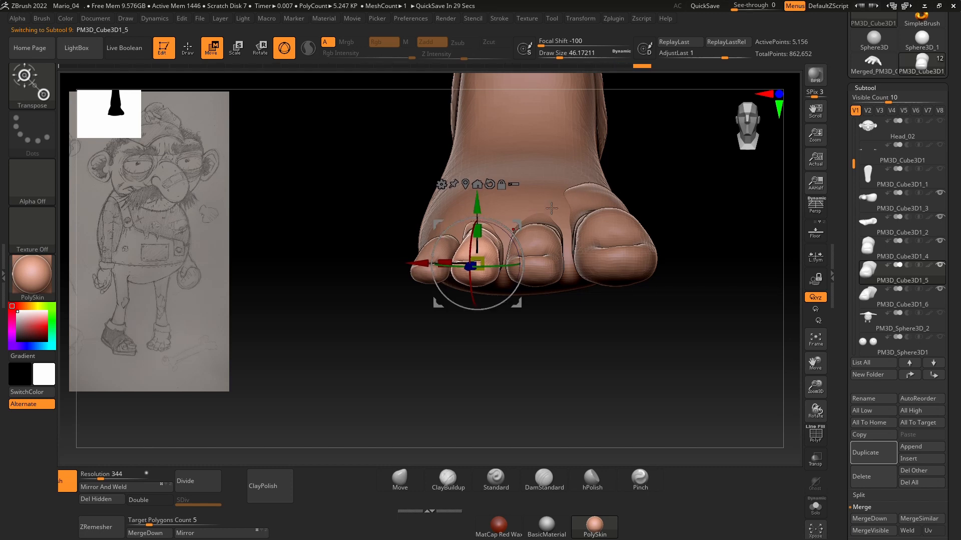
key(q)
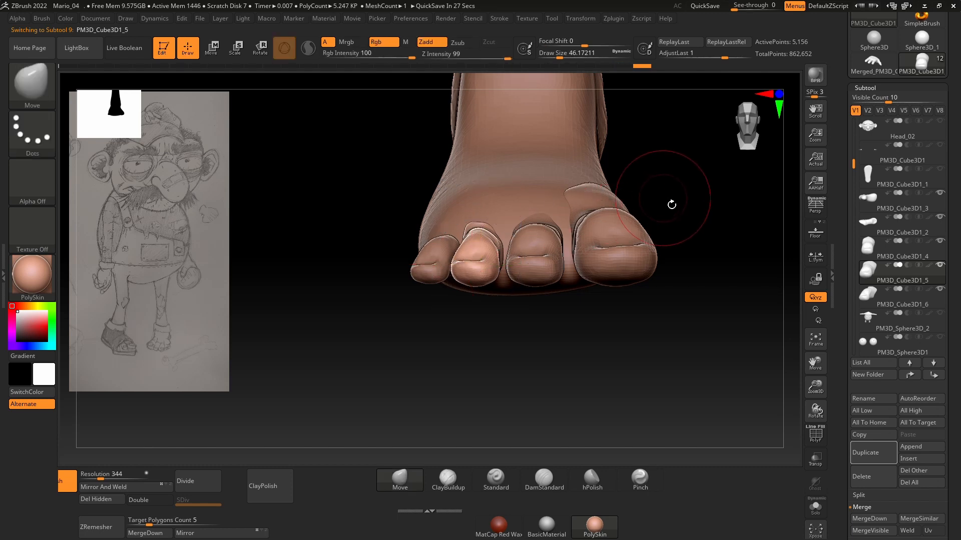
- Select the big toe and examine the arrangement of all the toes from the front and from above
drag(671, 206, 562, 226)
drag(568, 371, 660, 369)
alt+click(560, 323)
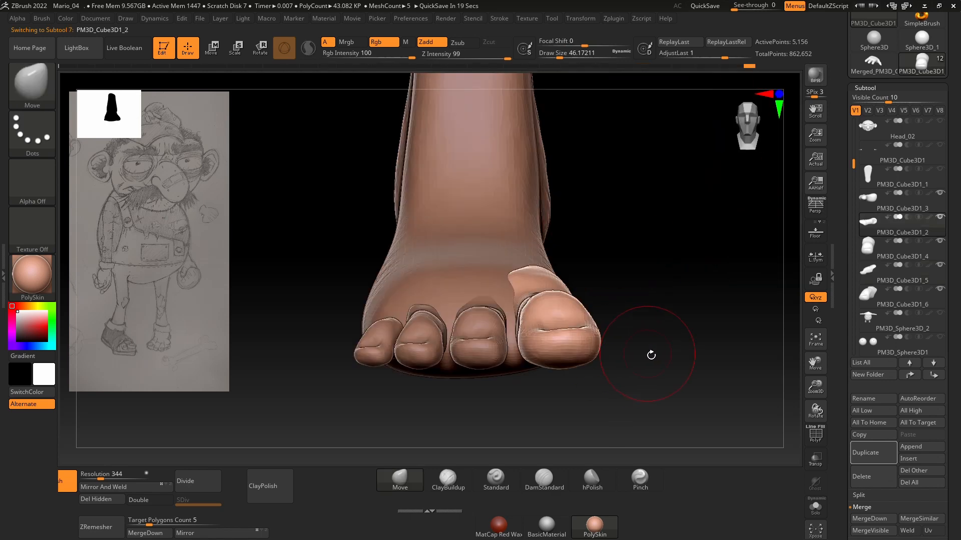
drag(678, 241, 695, 376)
ctrl+right_drag(551, 293, 619, 269)
shift+drag(618, 268, 675, 216)
ctrl+right_drag(674, 214, 571, 295)
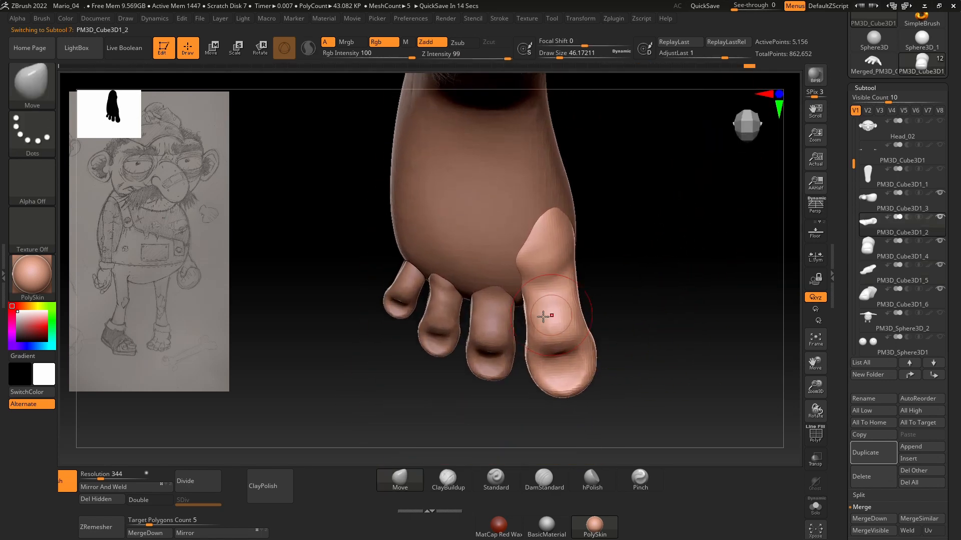
- Pull the base of the toe beside the big toe into a long taper over the foot with the Move brush at about 37
alt+click(495, 302)
key(space)
drag(499, 291, 497, 291)
drag(658, 236, 667, 229)
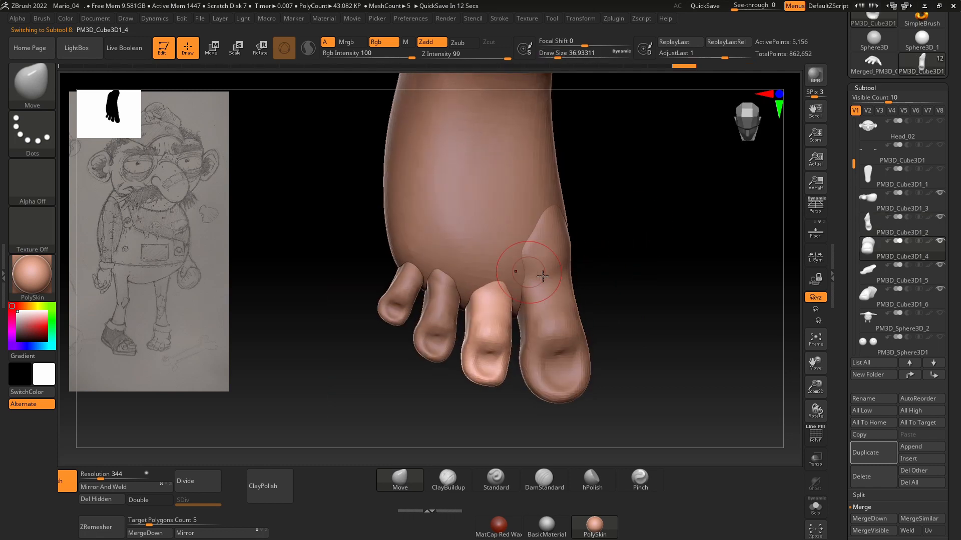
right_drag(515, 272, 525, 279)
drag(510, 273, 516, 268)
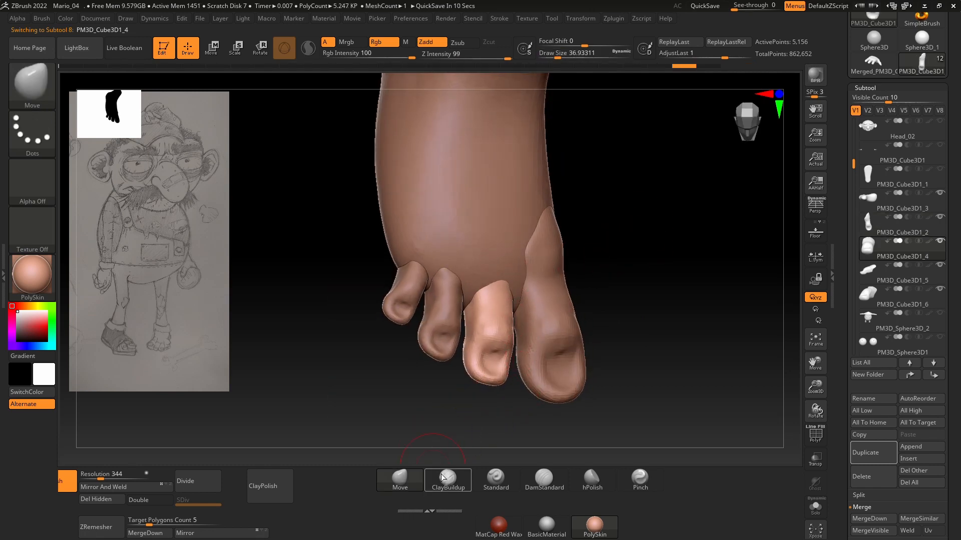
click(401, 480)
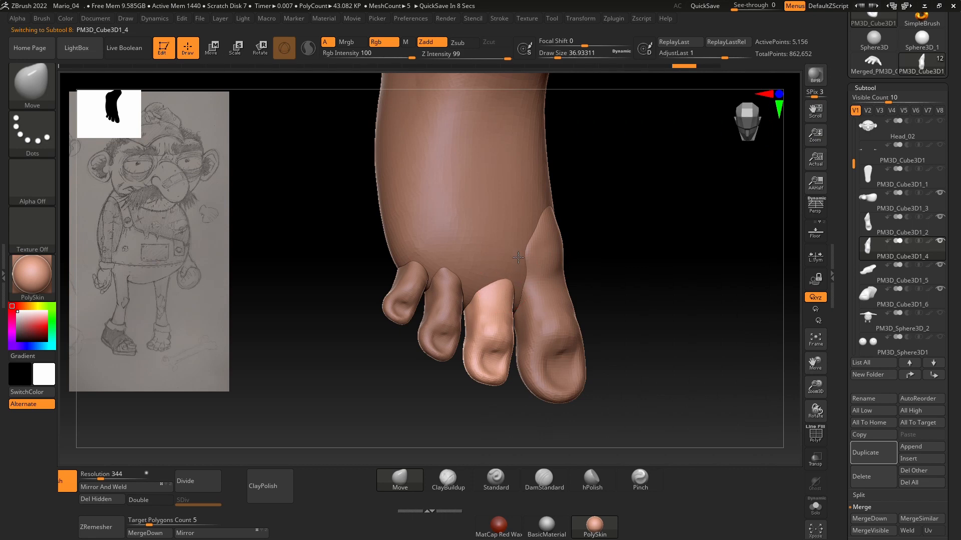
mouse_move(517, 257)
right_down()
mouse_move(638, 236)
mouse_move(516, 285)
right_up()
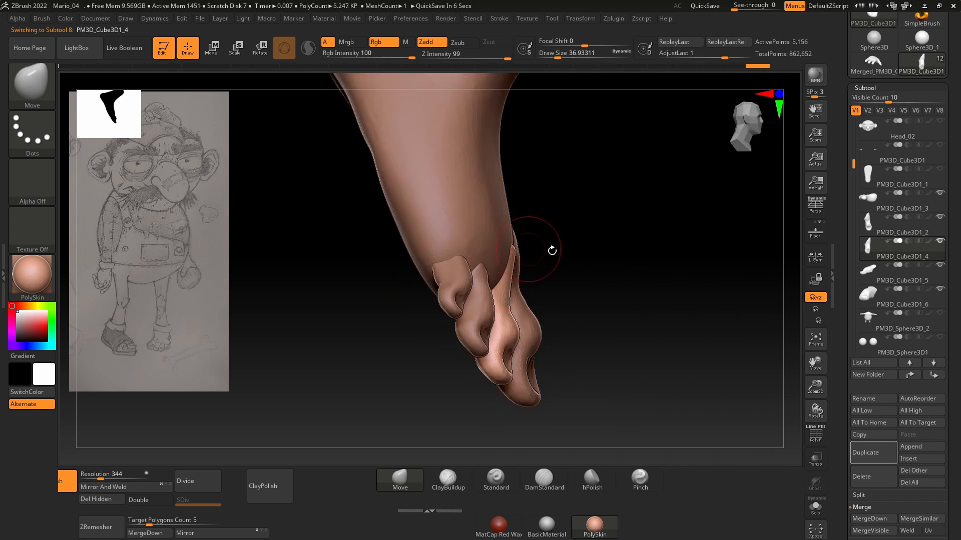
mouse_move(552, 251)
right_down()
mouse_move(536, 251)
mouse_move(628, 214)
mouse_move(574, 245)
right_up()
mouse_move(508, 247)
right_down()
mouse_move(671, 220)
mouse_move(518, 264)
right_up()
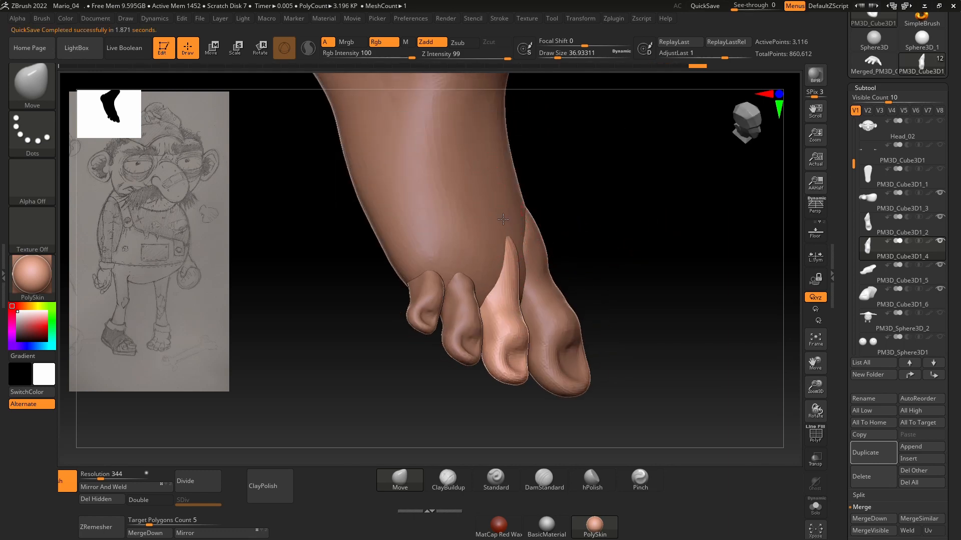
mouse_move(507, 216)
right_down()
mouse_move(586, 216)
mouse_move(505, 211)
right_up()
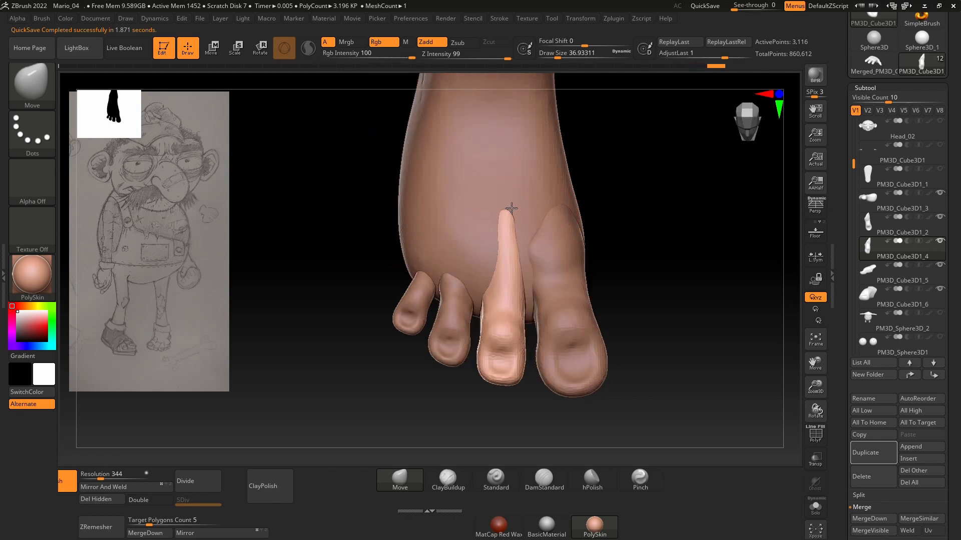
right_drag(607, 213, 572, 213)
- Select the third toe and stretch its base into a point over the top of the foot
alt+click(450, 294)
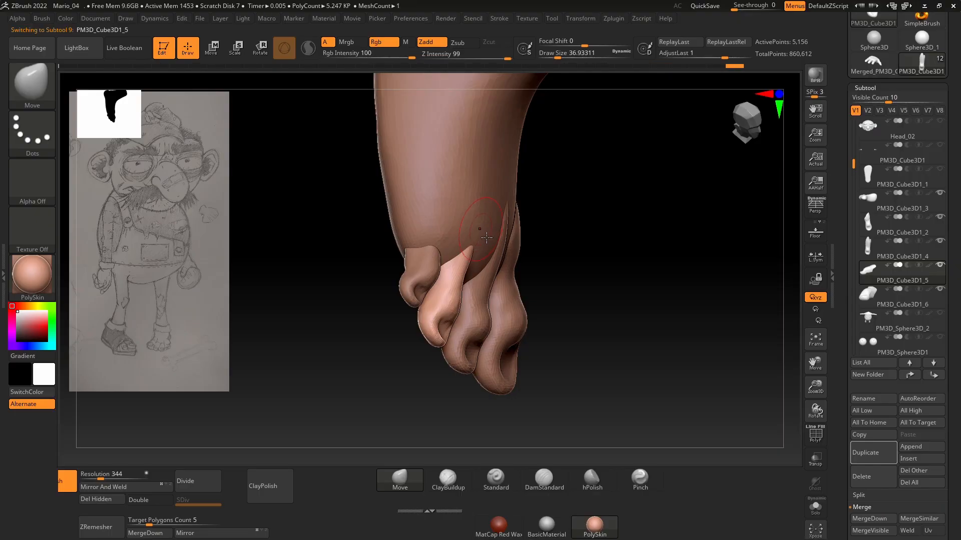
drag(562, 236, 507, 236)
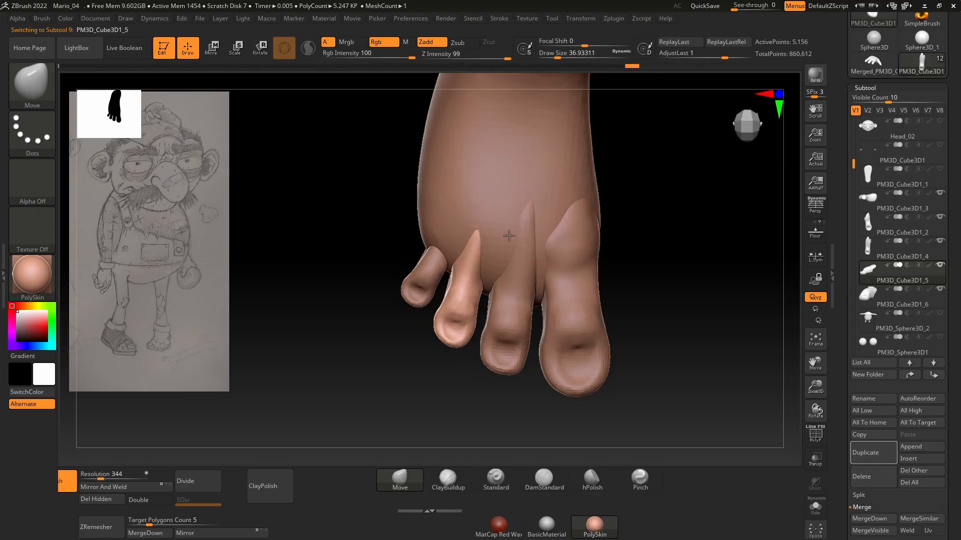
alt+click(501, 236)
- Pull the smallest toe's base into a point over the foot and remesh the toe with DynaMesh at resolution 552
alt+click(434, 272)
drag(365, 255, 449, 252)
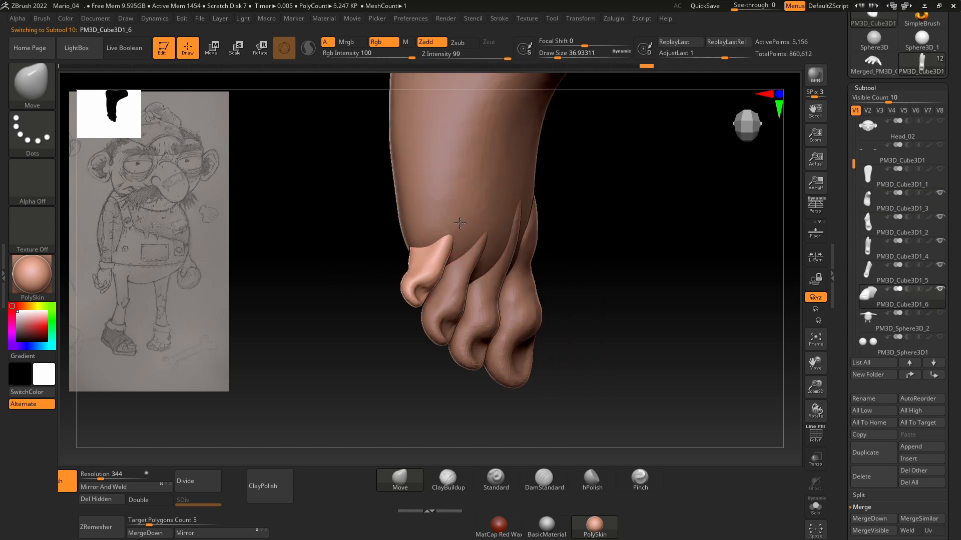
drag(612, 209, 471, 239)
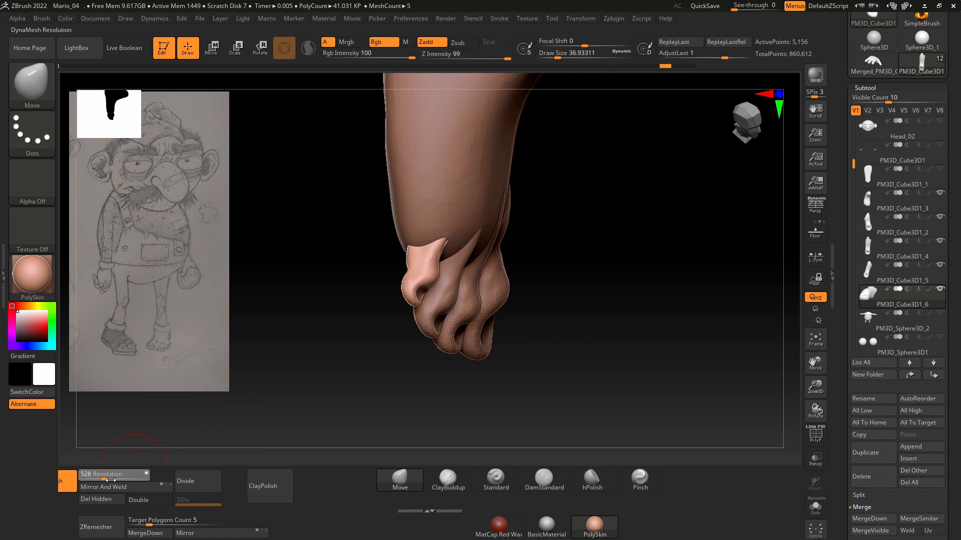
drag(110, 481, 112, 480)
ctrl+drag(272, 382, 281, 393)
- Smooth the smallest toe's pointed base and refine its shape where it meets the foot
drag(547, 195, 620, 195)
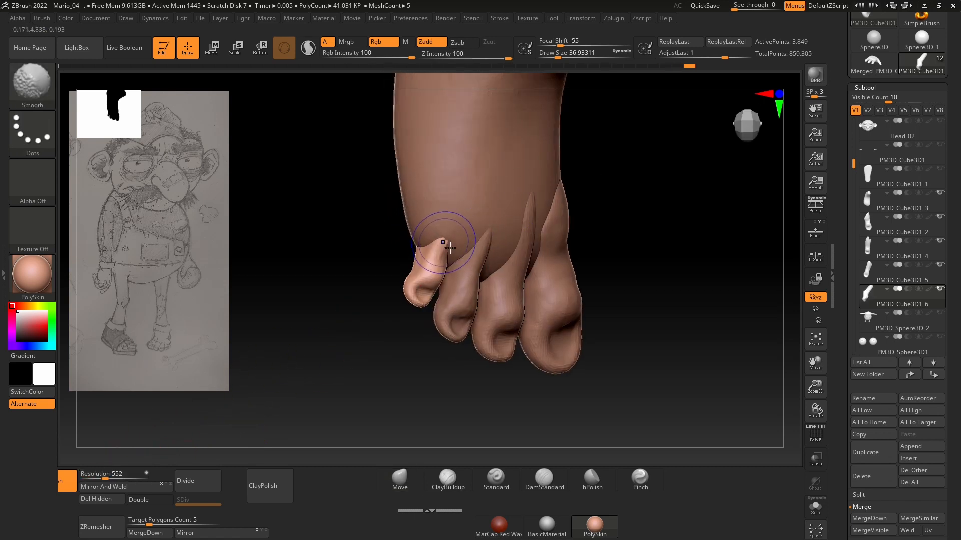
mouse_move(450, 248)
shift+mouse_down()
mouse_move(448, 256)
mouse_move(459, 230)
shift+mouse_up()
mouse_move(393, 257)
mouse_down()
mouse_move(418, 224)
mouse_move(453, 235)
mouse_up()
mouse_move(418, 238)
mouse_down()
mouse_move(399, 277)
mouse_move(425, 256)
mouse_up()
- Select the foot and build up tendon ridges running back from the toes with ClayBuildup at a draw size of about 37
alt+click(511, 220)
drag(629, 215, 608, 198)
click(452, 483)
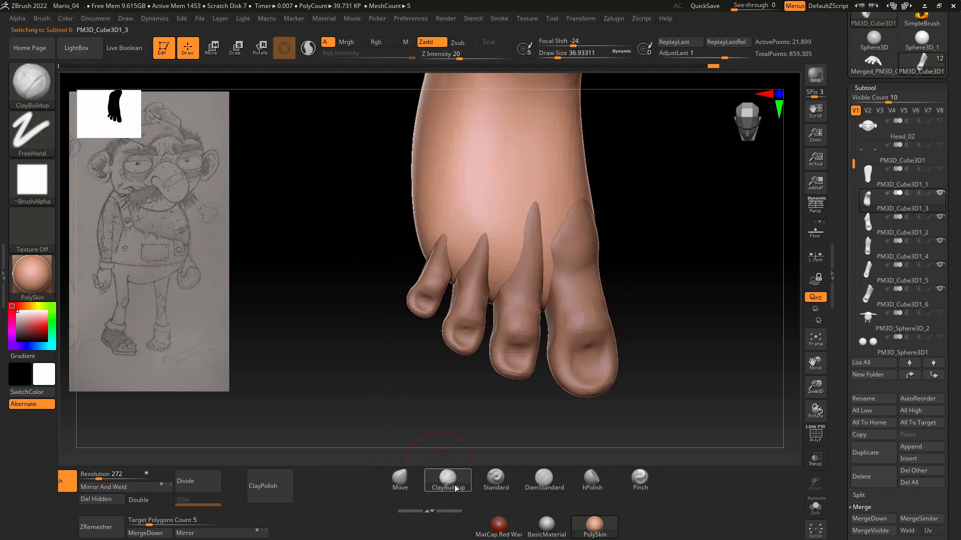
drag(354, 281, 362, 285)
right_drag(471, 238, 515, 225)
alt+drag(476, 220, 472, 247)
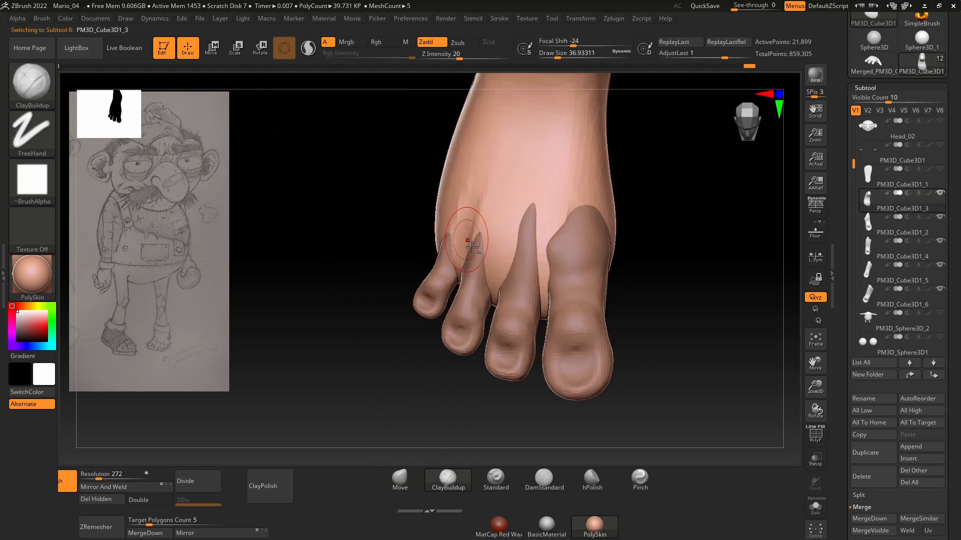
mouse_move(554, 186)
right_down()
mouse_move(675, 151)
mouse_move(484, 228)
mouse_move(556, 206)
right_up()
drag(562, 251, 582, 215)
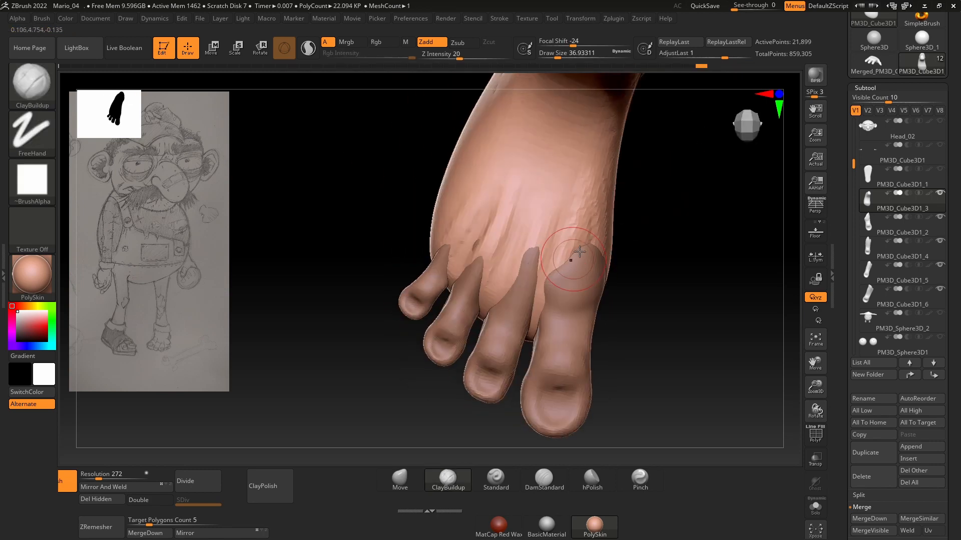
drag(579, 252, 596, 190)
mouse_move(598, 183)
right_down()
mouse_move(570, 233)
mouse_move(586, 192)
right_up()
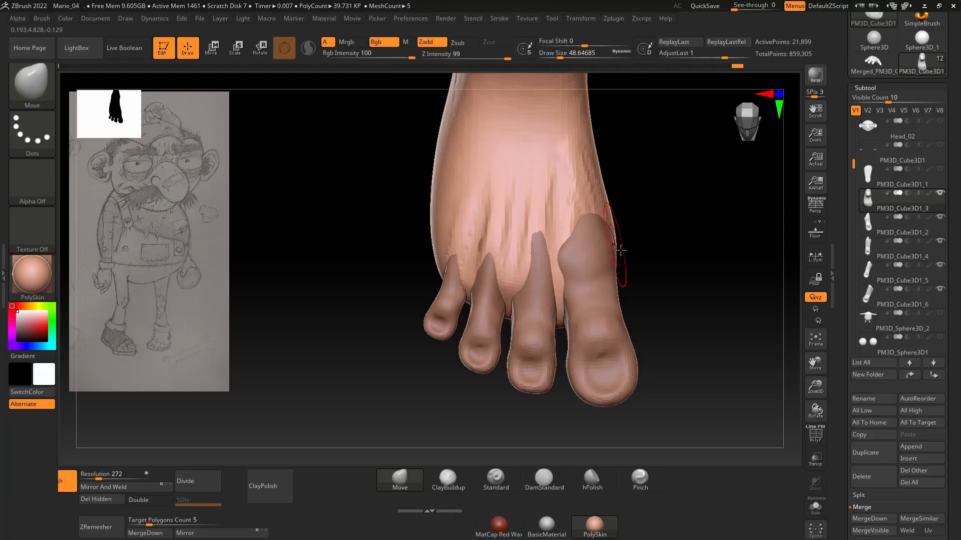
- Blend the toe bases into the foot by building up the surface between and behind them with ClayBuildup at about 39
key(b)
key(space)
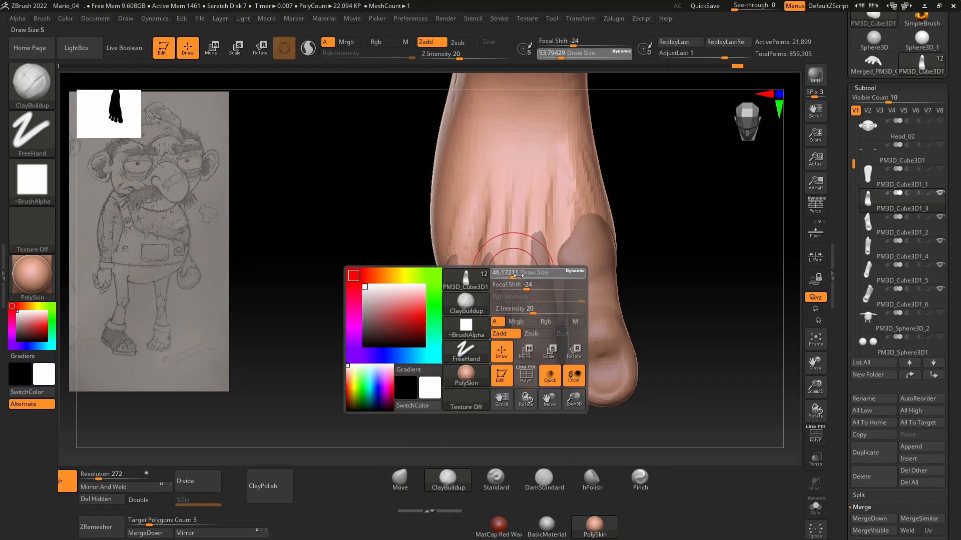
drag(516, 273, 510, 273)
drag(510, 273, 519, 313)
drag(472, 292, 473, 302)
right_drag(473, 302, 493, 281)
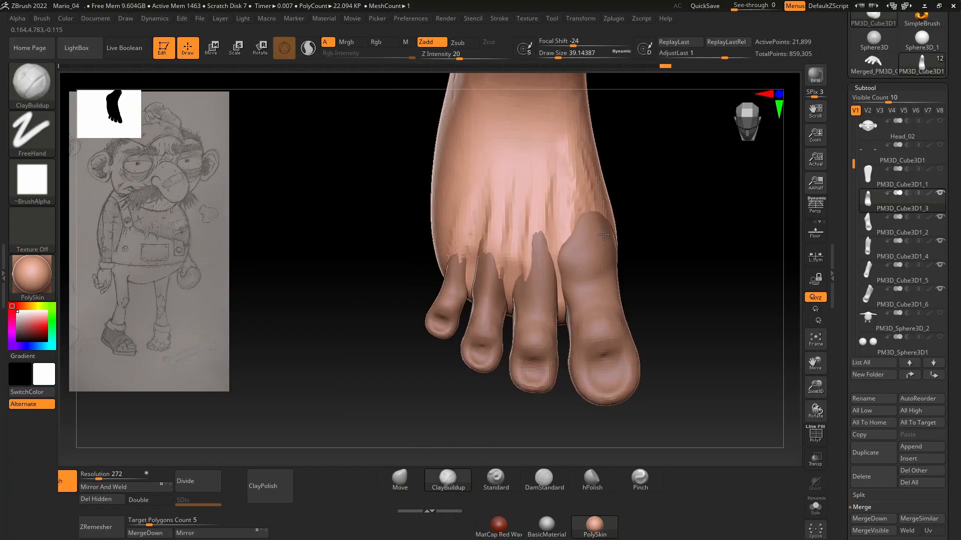
mouse_move(665, 234)
right_down()
mouse_move(549, 287)
mouse_move(560, 309)
mouse_move(563, 215)
right_up()
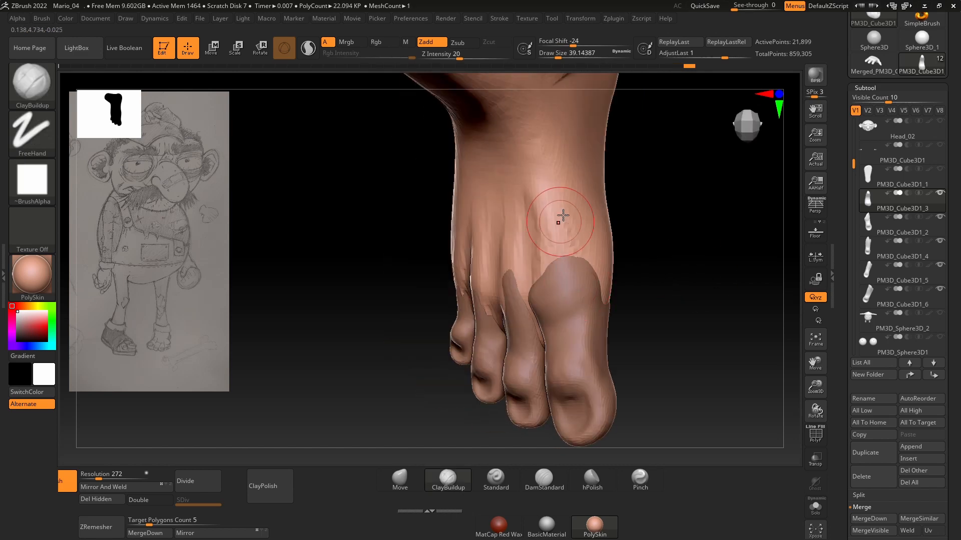
right_drag(650, 309, 562, 294)
right_drag(555, 215, 522, 188)
mouse_move(663, 228)
right_down()
mouse_move(587, 242)
mouse_move(686, 268)
mouse_move(581, 259)
mouse_move(622, 311)
mouse_move(659, 291)
right_up()
- Reshape the sides of the foot with the Move brush at draw sizes of about 104 and 74
key(b)
key(m)
key(v)
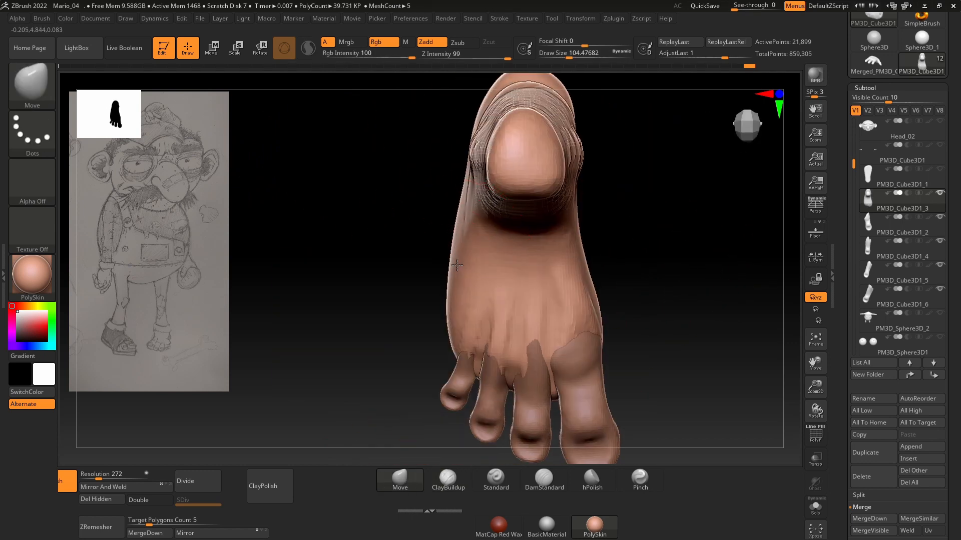
right_drag(463, 299, 536, 270)
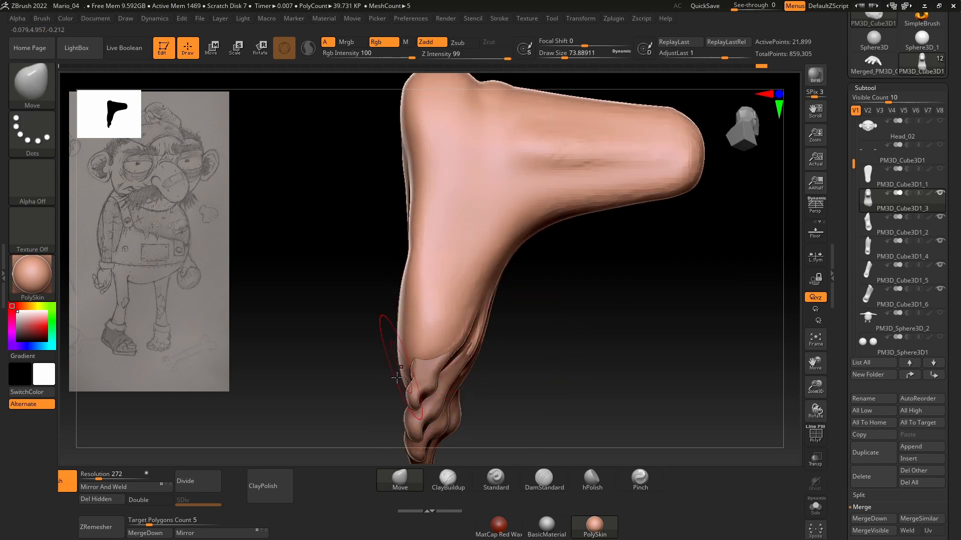
mouse_move(398, 375)
right_down()
mouse_move(569, 332)
mouse_move(493, 342)
right_up()
- Build up the inner side of the foot behind the big toe with ClayBuildup
key(b)
key(c)
key(b)
mouse_move(557, 319)
mouse_down()
mouse_move(476, 333)
mouse_move(541, 319)
mouse_up()
alt+click(450, 334)
alt+click(511, 306)
right_drag(710, 280, 668, 265)
- Smooth the inner side of the foot at a draw size of about 65 and select the DamStandard brush
mouse_move(468, 318)
right_down()
mouse_move(667, 272)
mouse_move(718, 247)
mouse_move(504, 298)
mouse_move(437, 263)
mouse_move(461, 287)
mouse_move(437, 285)
mouse_move(536, 357)
mouse_move(464, 336)
right_up()
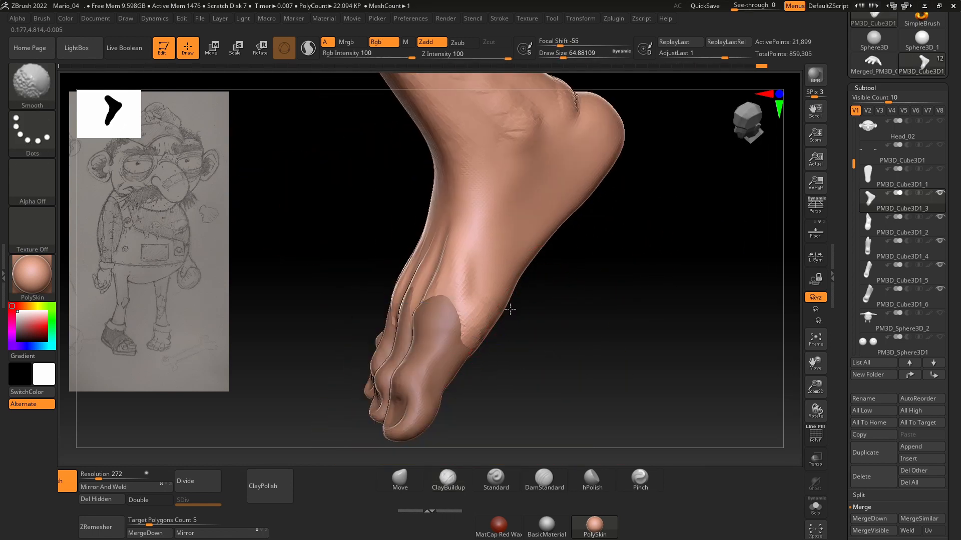
shift+right_drag(510, 311, 572, 307)
key(b)
key(d)
key(s)
mouse_move(494, 307)
shift+right_down()
mouse_move(628, 270)
mouse_move(592, 264)
mouse_move(594, 165)
mouse_move(594, 316)
mouse_move(713, 242)
mouse_move(678, 205)
mouse_move(628, 194)
mouse_move(643, 246)
mouse_move(409, 322)
shift+right_up()
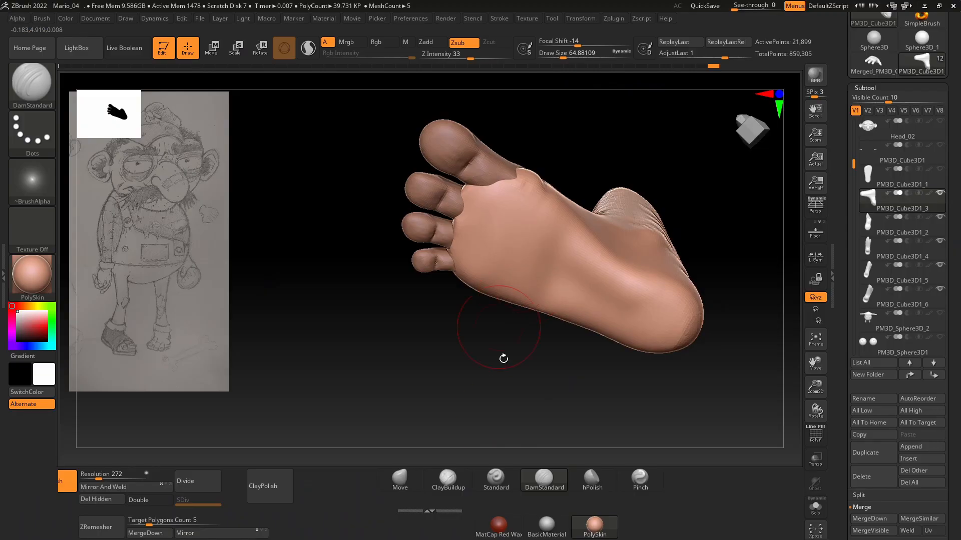
- Reshape the outline of the sole and the ball of the foot with the Move brush at about 97
click(405, 489)
right_drag(454, 407, 497, 359)
key(space)
drag(507, 162, 500, 164)
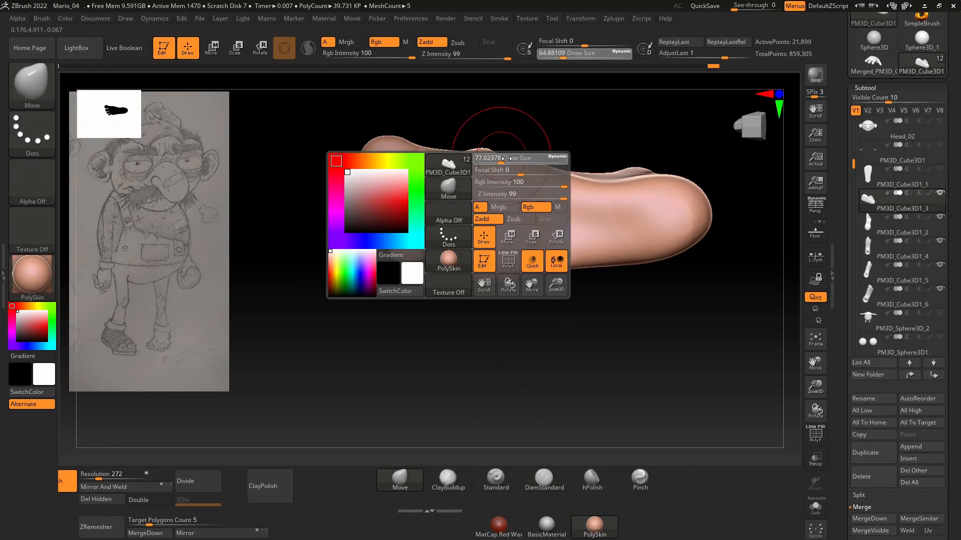
alt+drag(497, 366, 498, 406)
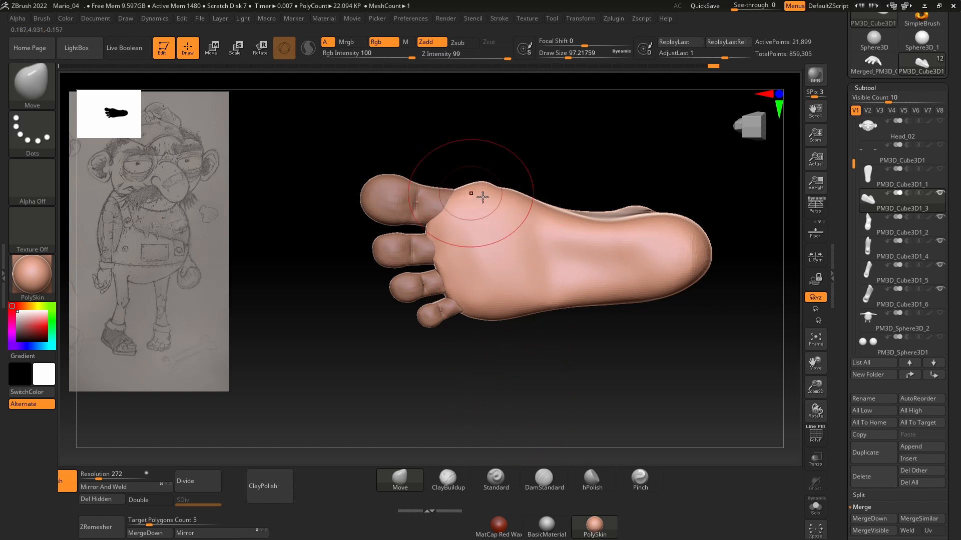
right_drag(524, 204, 654, 311)
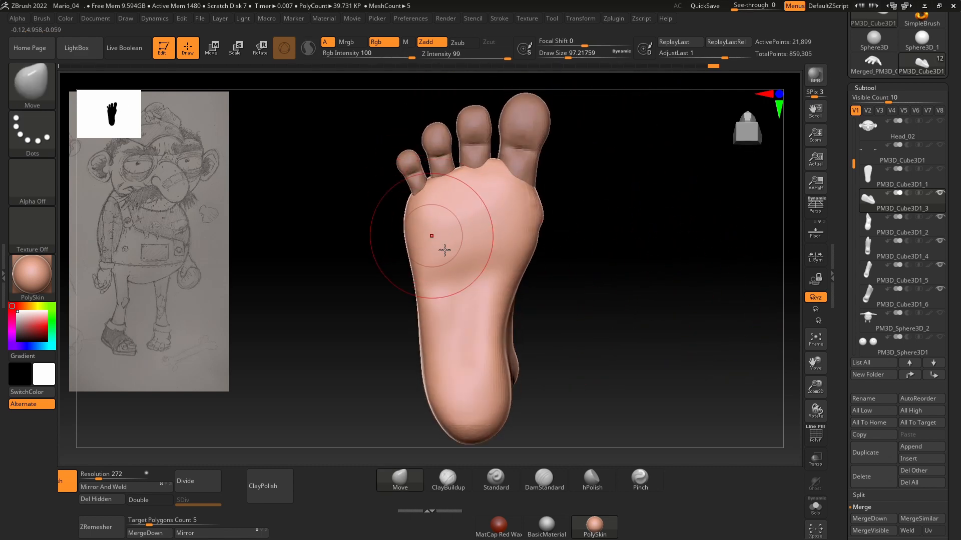
mouse_move(599, 264)
right_down()
mouse_move(624, 390)
mouse_move(661, 275)
mouse_move(627, 283)
mouse_move(648, 243)
mouse_move(650, 250)
mouse_move(602, 277)
right_up()
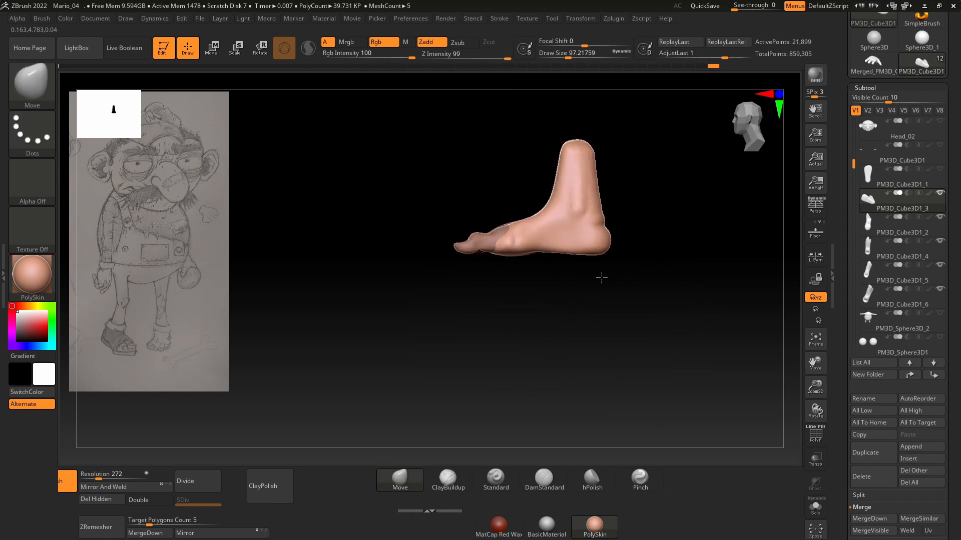
- Examine the foot's side profile with the body temporarily shown and review the foot and toe subtools
click(940, 314)
mouse_move(674, 268)
shift+right_down()
mouse_move(549, 300)
mouse_move(652, 297)
mouse_move(682, 290)
mouse_move(520, 281)
mouse_move(583, 301)
mouse_move(689, 302)
mouse_move(684, 279)
mouse_move(635, 298)
mouse_move(629, 336)
shift+right_up()
click(939, 316)
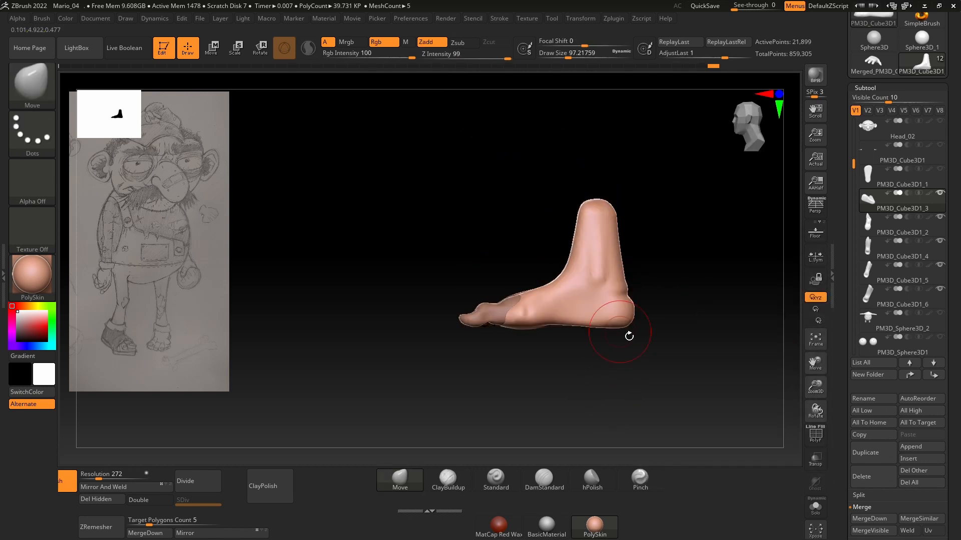
drag(855, 172, 854, 184)
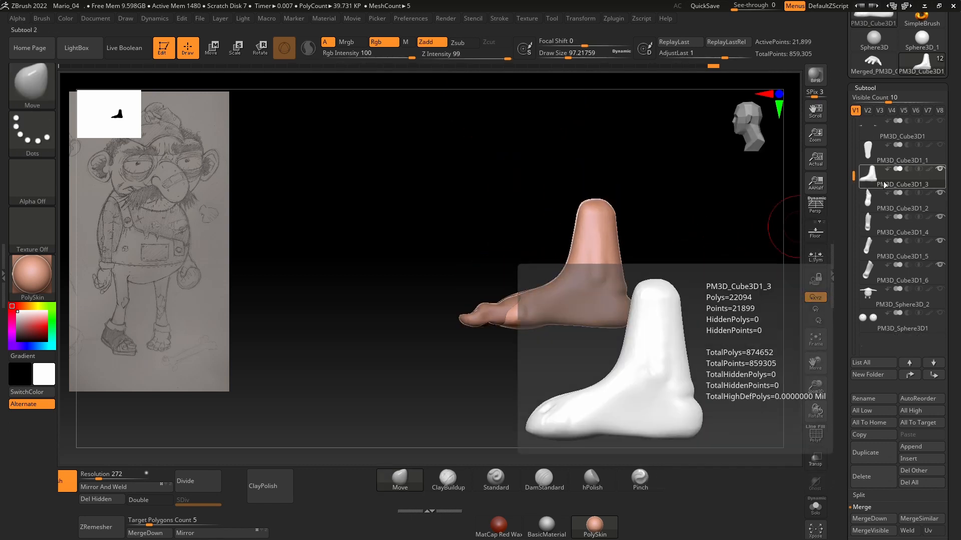
mouse_move(876, 268)
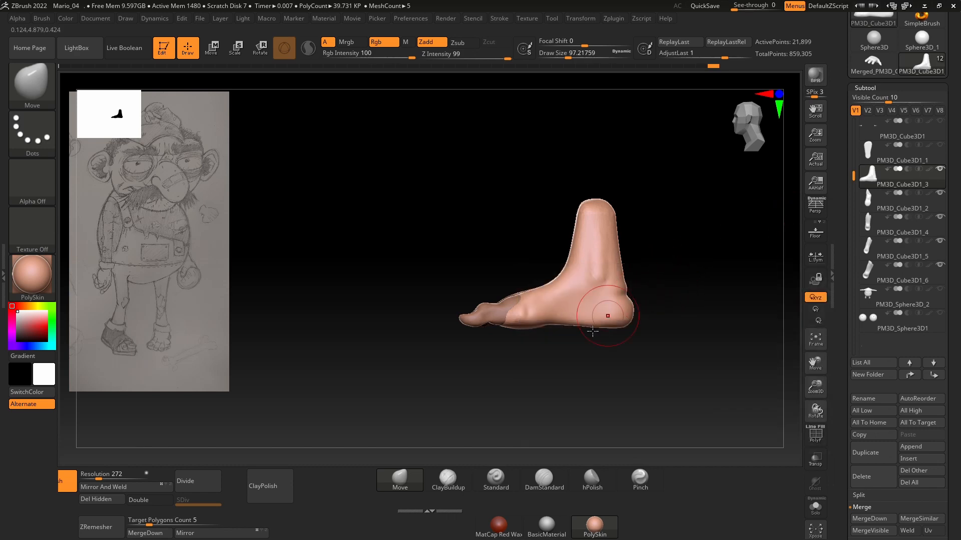
- Smooth the lower leg, ankle and heel from both sides at a draw size of about 65
drag(296, 320, 368, 383)
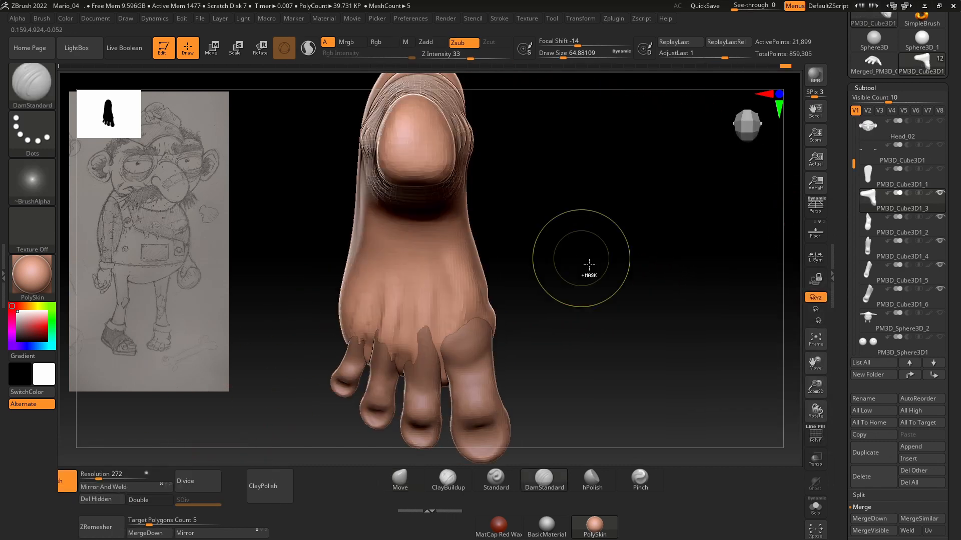
mouse_move(588, 268)
mouse_down()
mouse_move(596, 217)
mouse_move(599, 253)
mouse_move(560, 255)
mouse_up()
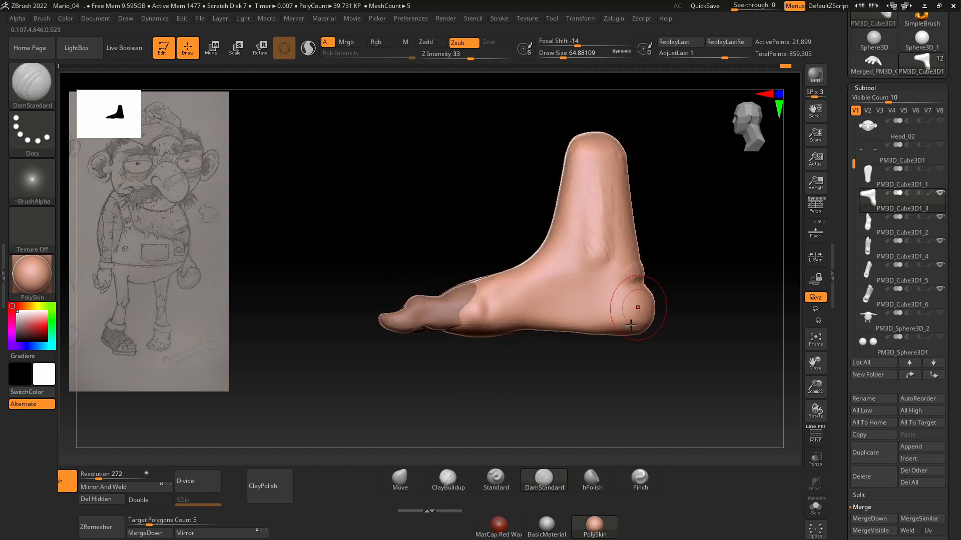
shift+drag(633, 351, 584, 309)
shift+drag(580, 235, 604, 218)
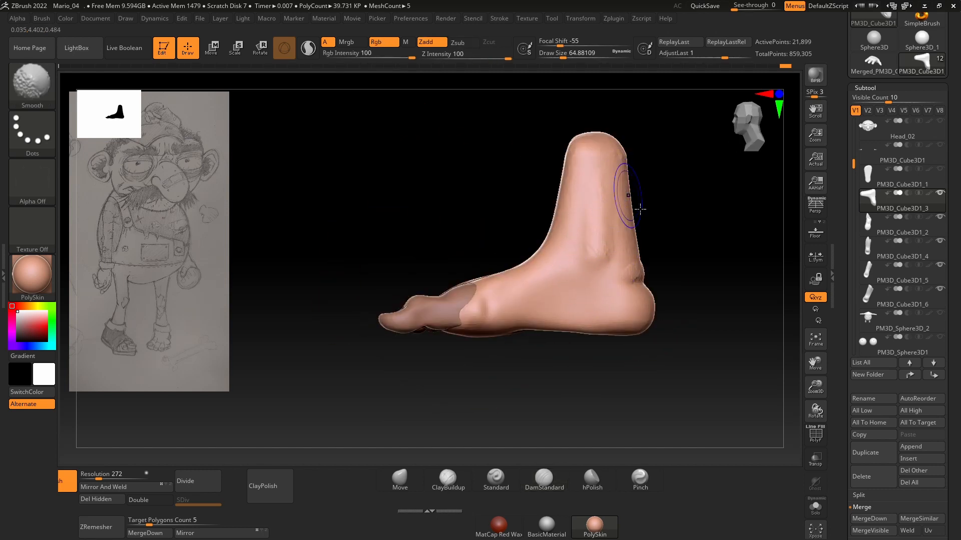
mouse_move(637, 281)
shift+mouse_down()
mouse_move(660, 214)
mouse_move(618, 246)
mouse_move(452, 238)
shift+mouse_up()
mouse_move(572, 220)
shift+mouse_down()
mouse_move(595, 168)
mouse_move(600, 229)
shift+mouse_up()
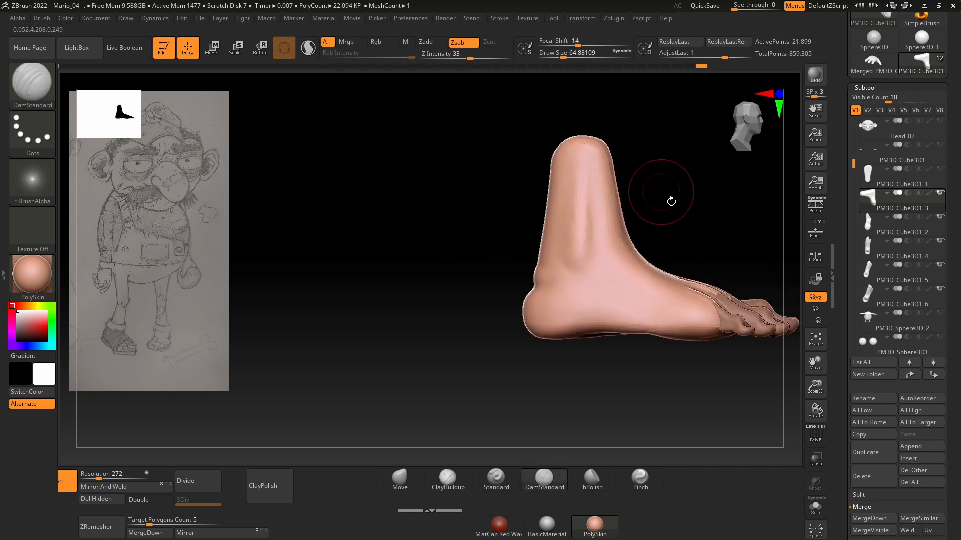
mouse_move(671, 201)
shift+mouse_down()
mouse_move(637, 220)
mouse_move(703, 298)
mouse_move(669, 255)
mouse_move(671, 333)
shift+mouse_up()
mouse_move(461, 300)
shift+mouse_down()
mouse_move(409, 322)
mouse_move(496, 242)
mouse_move(525, 358)
mouse_move(476, 346)
mouse_move(681, 287)
mouse_move(688, 348)
mouse_move(629, 309)
mouse_move(658, 339)
mouse_move(650, 333)
shift+mouse_up()
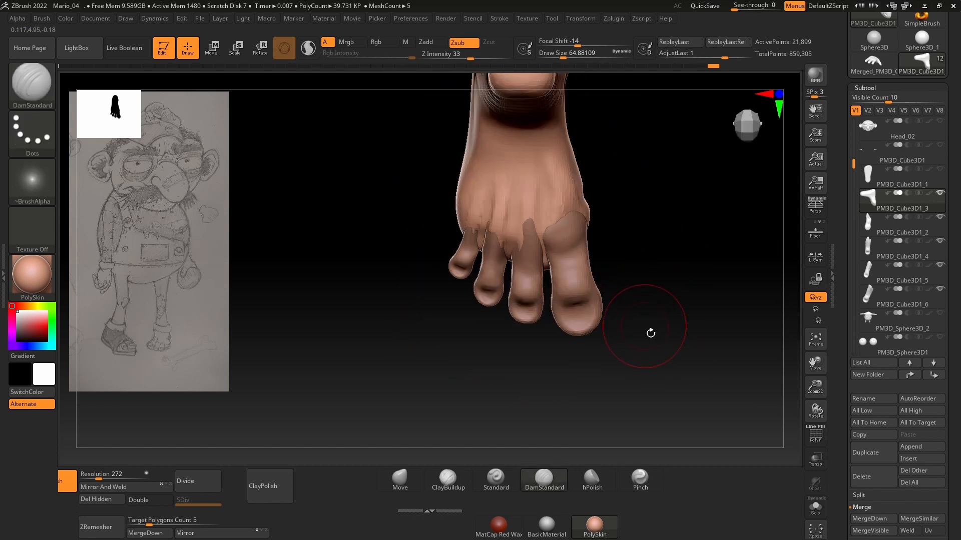
- Reshape the inner edge of the sole near the ball of the foot with the Move brush at a draw size of about 97
drag(697, 313, 548, 394)
click(404, 492)
drag(475, 420, 498, 359)
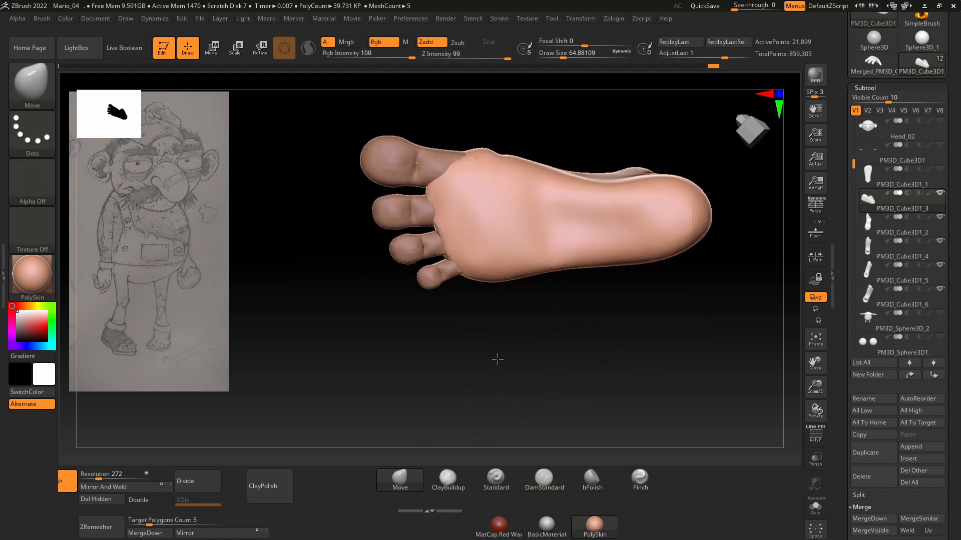
key(space)
drag(505, 162, 512, 165)
alt+drag(511, 374, 515, 412)
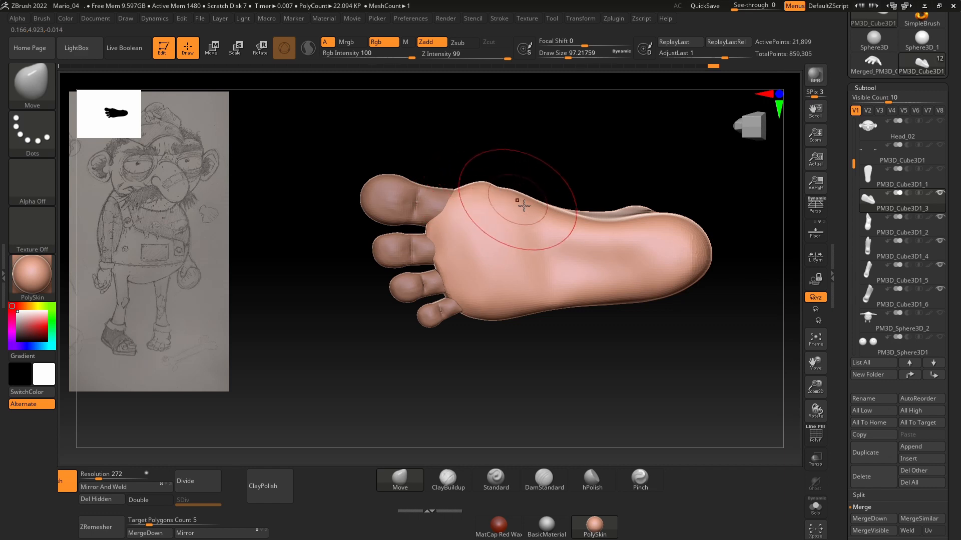
mouse_move(540, 333)
mouse_down()
mouse_move(553, 322)
mouse_move(551, 293)
mouse_move(558, 328)
mouse_move(588, 307)
mouse_move(596, 150)
mouse_move(724, 322)
mouse_move(693, 285)
mouse_move(650, 281)
mouse_up()
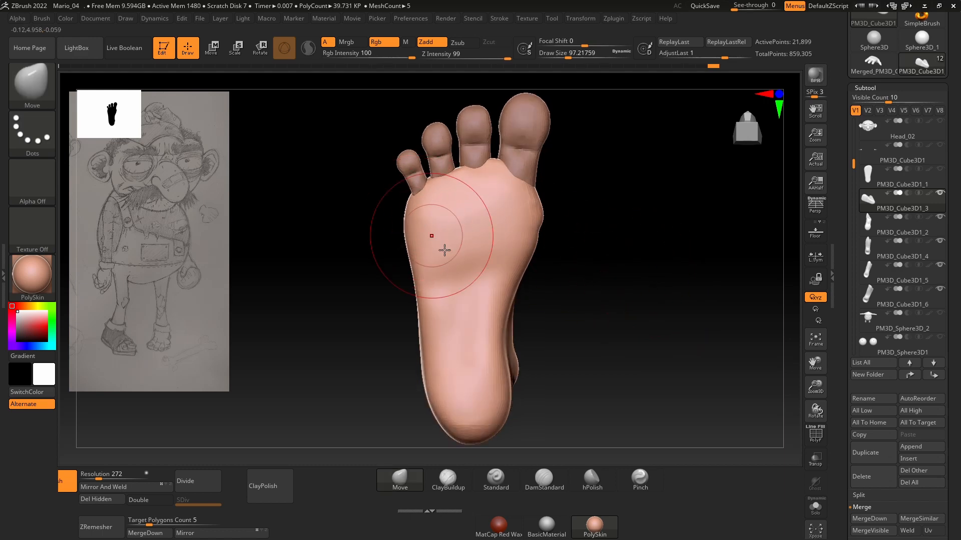
drag(623, 233, 626, 419)
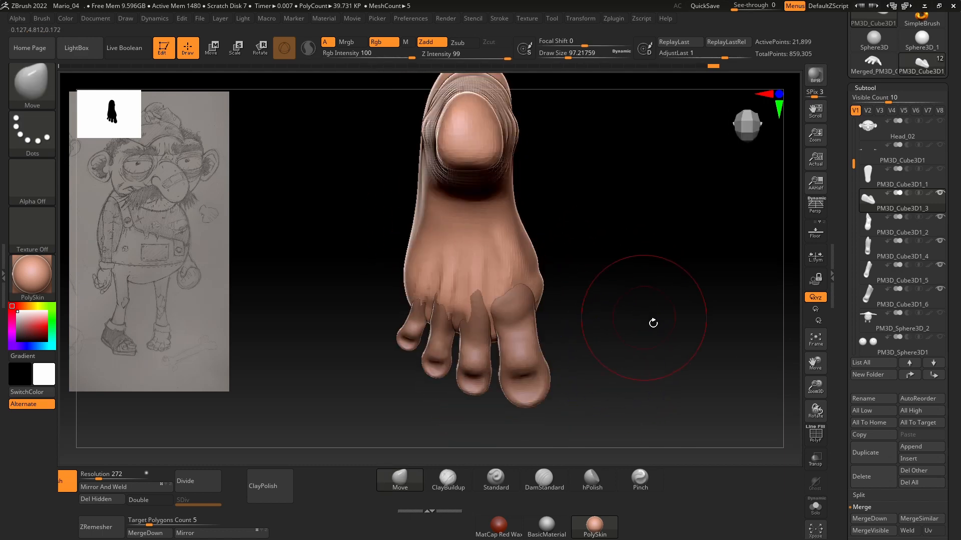
- Compare the foot's side profile with the body by temporarily showing the body subtool
mouse_move(652, 265)
ctrl+right_down()
mouse_move(518, 244)
mouse_move(655, 285)
mouse_move(654, 275)
mouse_move(636, 293)
ctrl+right_up()
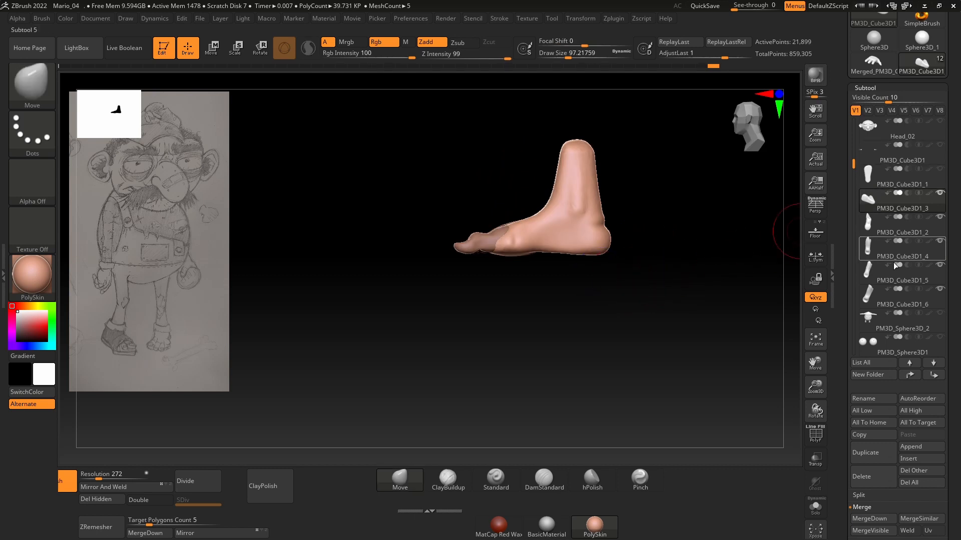
click(940, 314)
ctrl+right_drag(683, 263, 605, 413)
click(940, 313)
right_drag(701, 300, 609, 336)
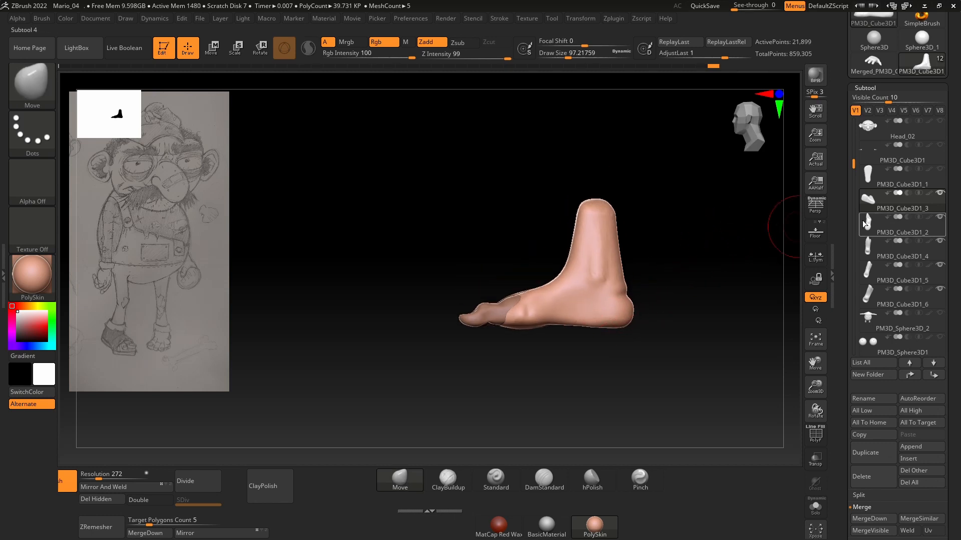
- Merge the four toe subtools down into the foot subtool PM3D_Cube3D1_3
drag(855, 167, 854, 175)
mouse_move(874, 279)
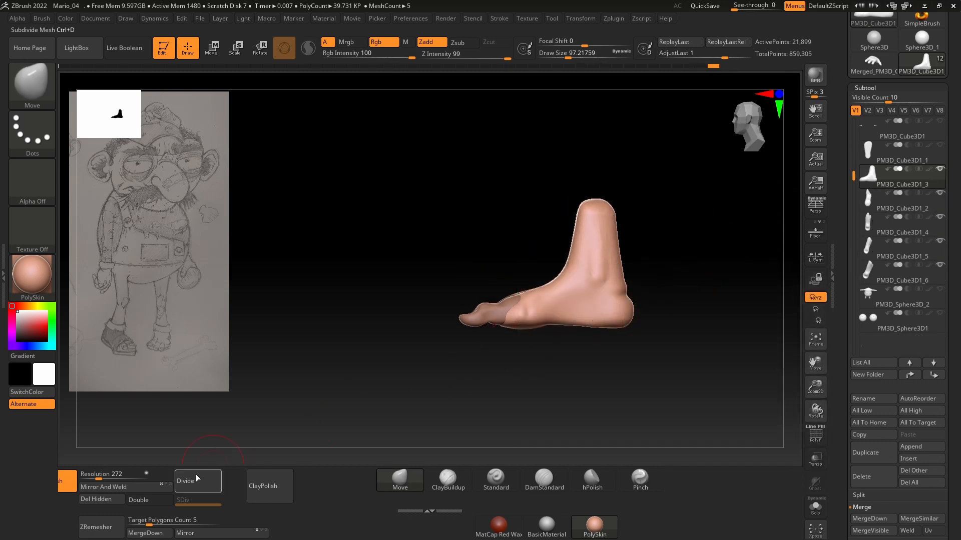
right_drag(264, 357, 334, 392)
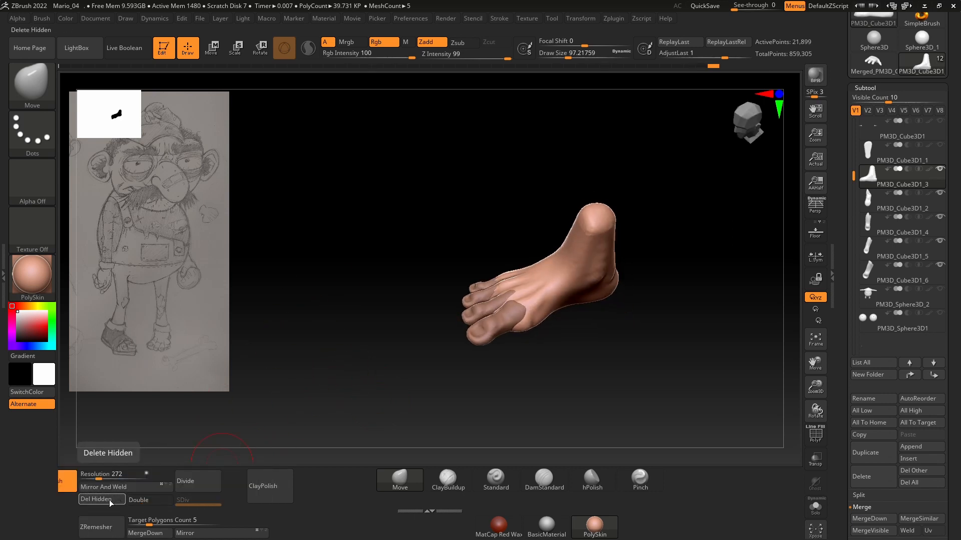
click(157, 533)
click(112, 528)
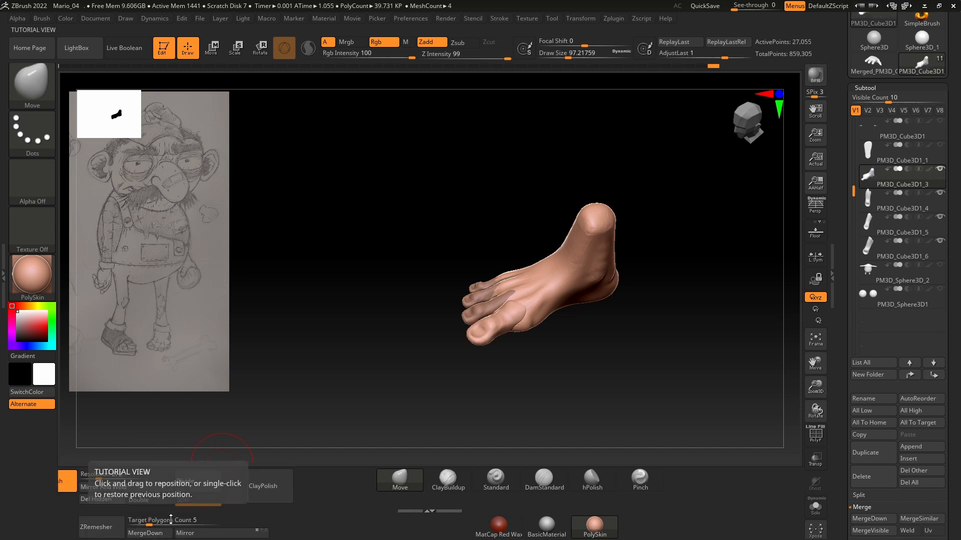
click(150, 533)
click(112, 527)
click(170, 535)
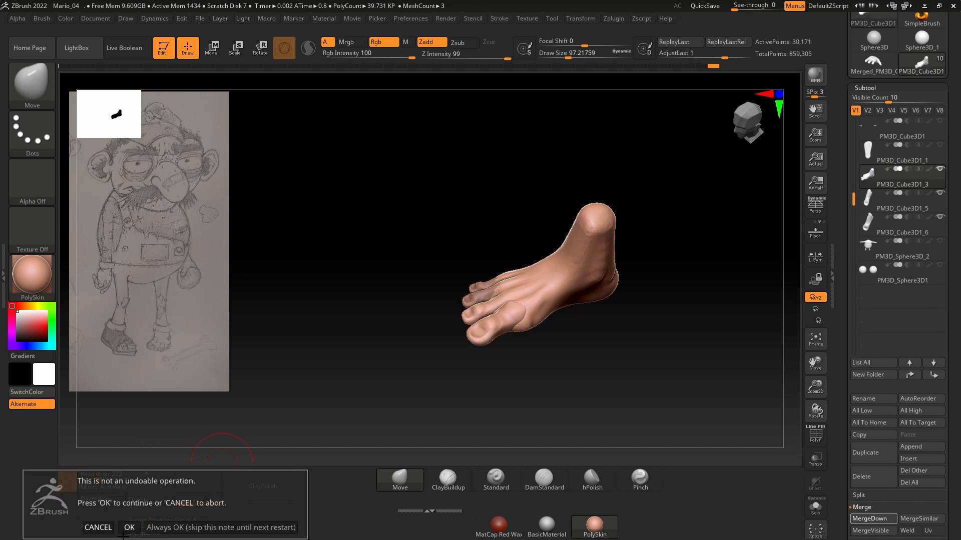
click(120, 528)
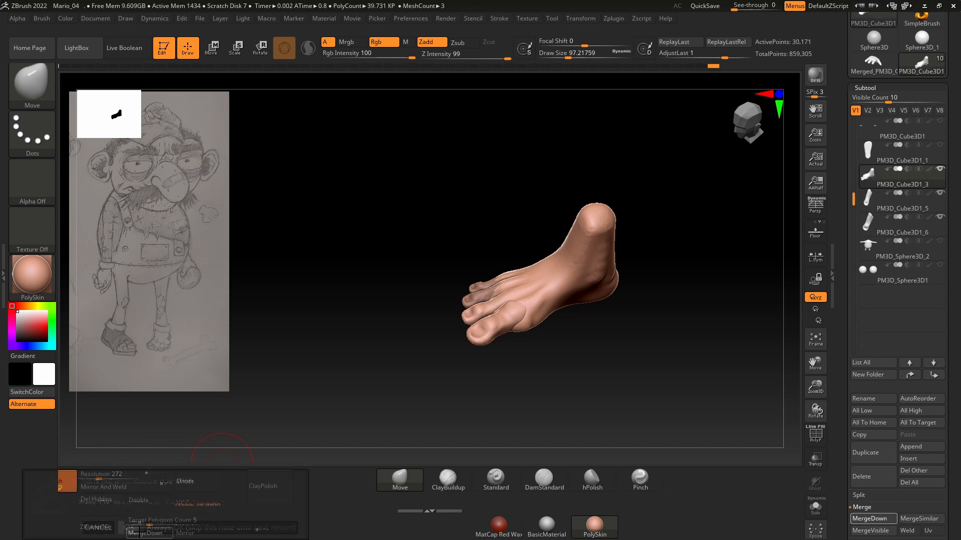
click(150, 534)
click(120, 527)
- Remesh the merged foot with DynaMesh at a resolution of 488
drag(323, 330, 340, 373)
ctrl+right_drag(345, 378, 353, 434)
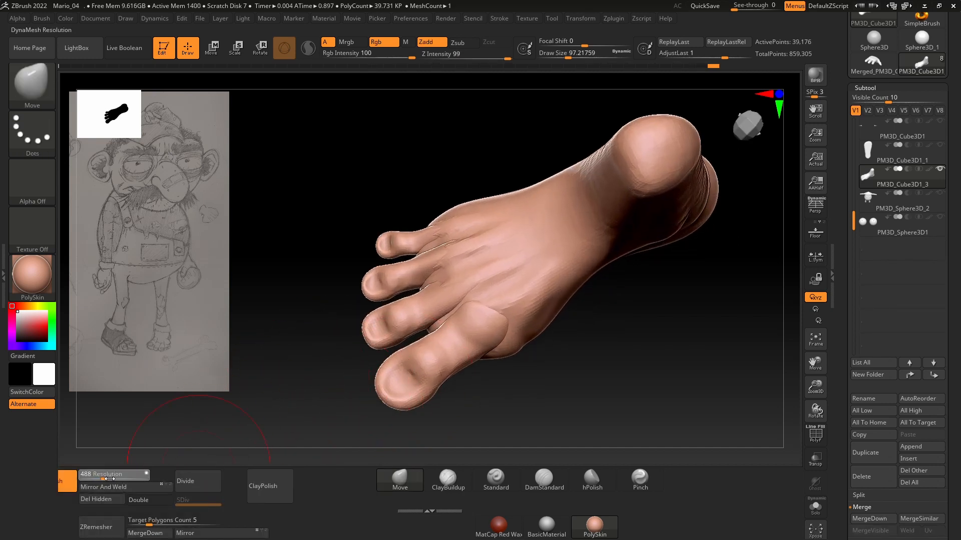
mouse_move(611, 342)
ctrl+mouse_down()
mouse_move(631, 365)
mouse_move(619, 360)
mouse_move(623, 366)
mouse_move(625, 329)
mouse_move(654, 367)
ctrl+mouse_up()
key(ctrl+z)
- Smooth the seams where the toes join the top of the foot at a draw size of 28.75
key(space)
drag(617, 328, 605, 328)
ctrl+right_drag(606, 329, 600, 358)
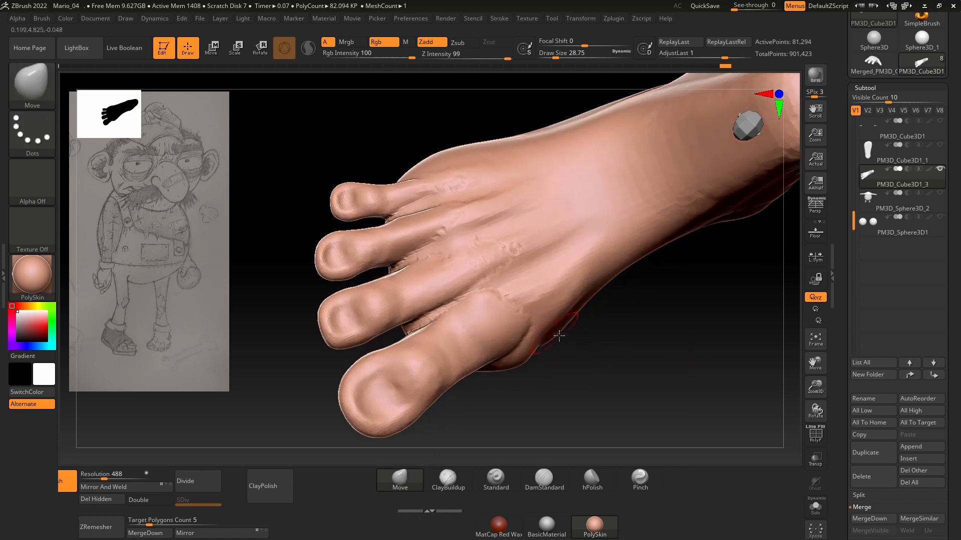
key(shift)
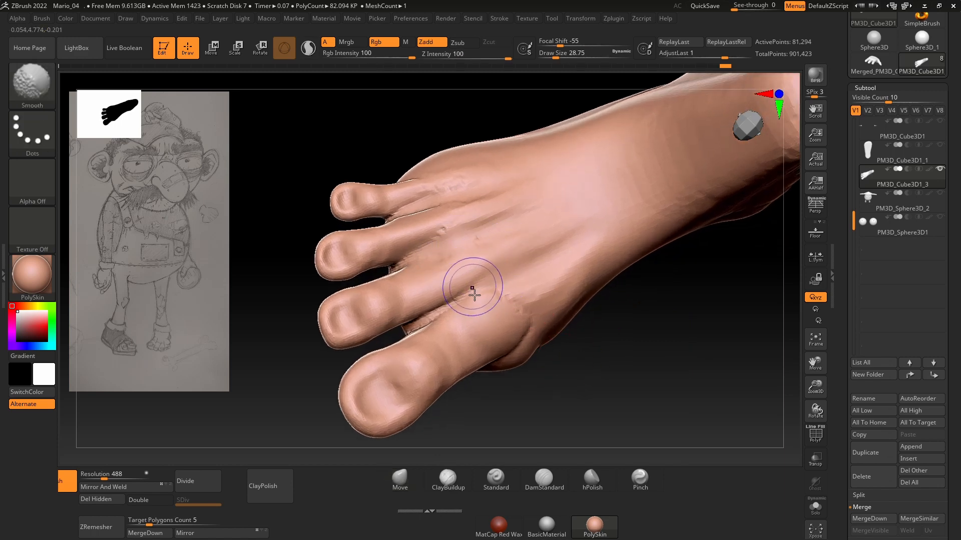
shift+drag(412, 335, 430, 314)
drag(314, 198, 319, 223)
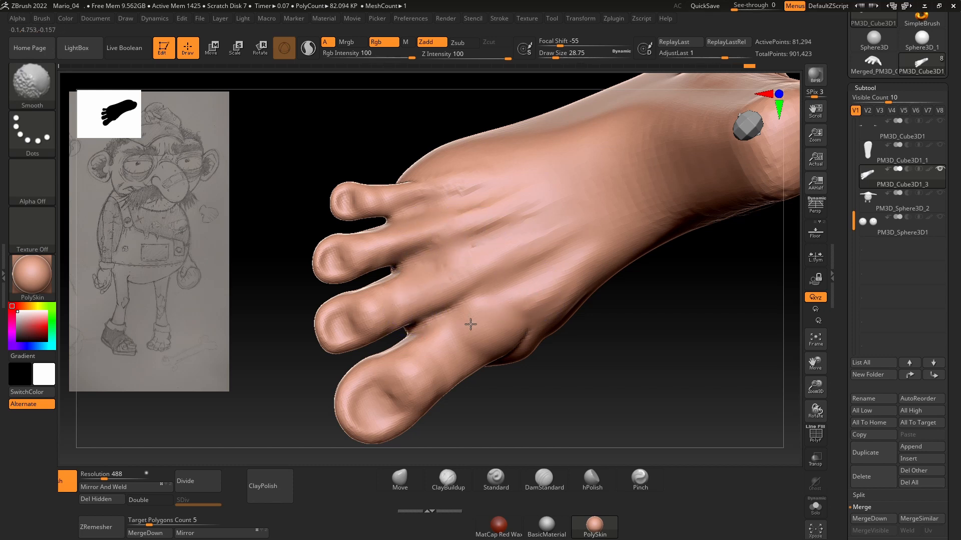
right_drag(471, 324, 540, 347)
right_drag(518, 388, 564, 343)
- Smooth the joins between the toes and the sole, including around the little toe
drag(454, 269, 436, 135)
drag(451, 234, 468, 115)
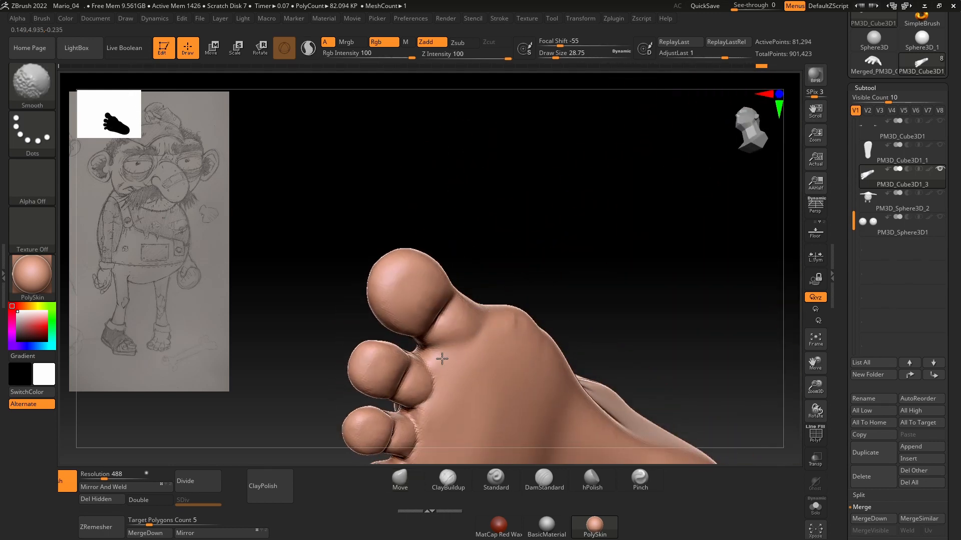
drag(559, 235, 570, 145)
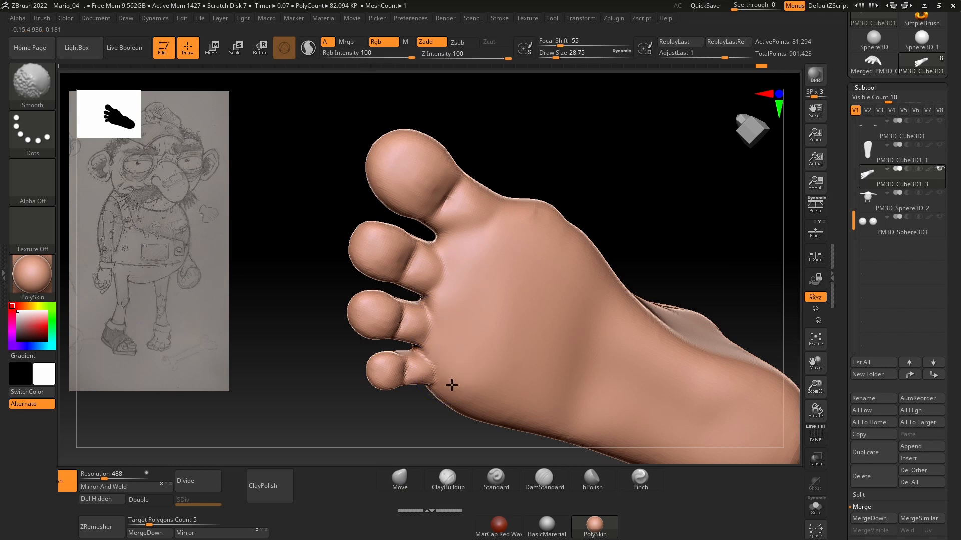
drag(265, 251, 418, 245)
mouse_move(555, 271)
mouse_down()
mouse_move(559, 284)
mouse_move(652, 220)
mouse_move(556, 238)
mouse_move(639, 195)
mouse_move(621, 225)
mouse_move(579, 247)
mouse_move(658, 245)
mouse_move(566, 269)
mouse_move(557, 246)
mouse_up()
alt+right_drag(556, 246, 555, 175)
ctrl+right_drag(555, 175, 500, 225)
right_click(410, 385)
mouse_move(430, 393)
right_down()
mouse_move(485, 361)
mouse_move(485, 349)
right_up()
key(shift)
shift+drag(462, 286, 465, 292)
- Build up the side of the foot behind the little toe with ClayBuildup at about 20 and smooth it
drag(486, 388, 497, 427)
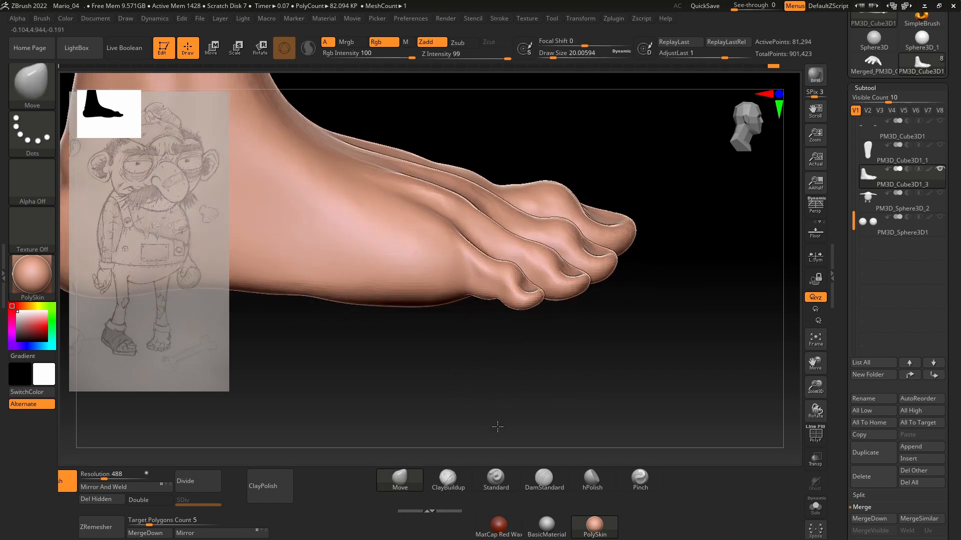
click(447, 481)
drag(442, 379, 447, 403)
drag(467, 281, 449, 296)
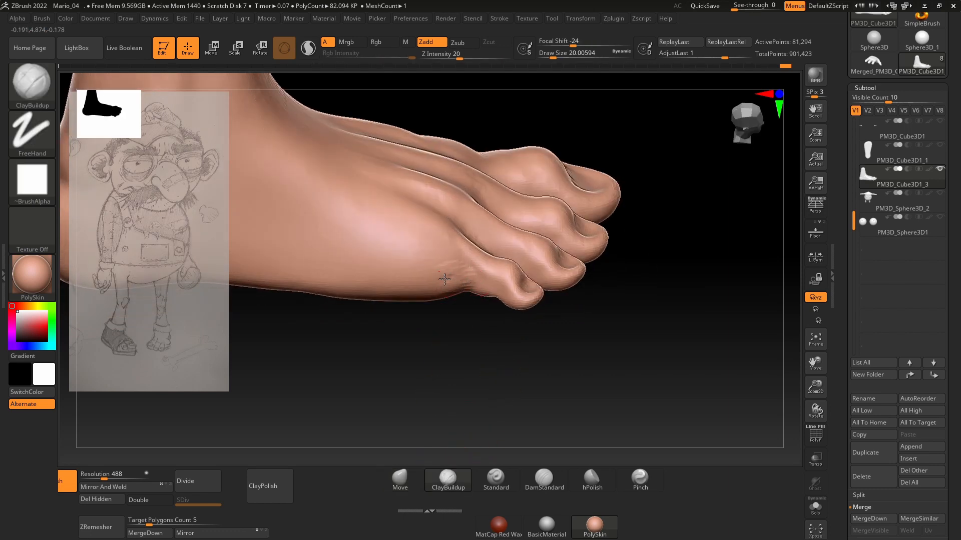
key(shift)
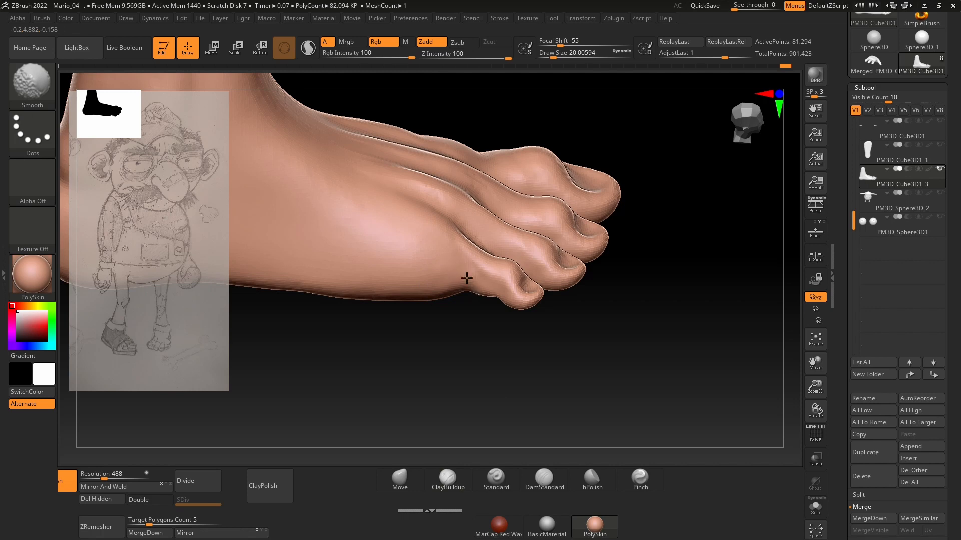
shift+drag(467, 278, 466, 290)
- Show the body, eyes and head subtools together with the foot
drag(491, 364, 512, 316)
mouse_move(611, 217)
mouse_down()
mouse_move(598, 328)
mouse_move(604, 314)
mouse_move(500, 328)
mouse_move(599, 304)
mouse_up()
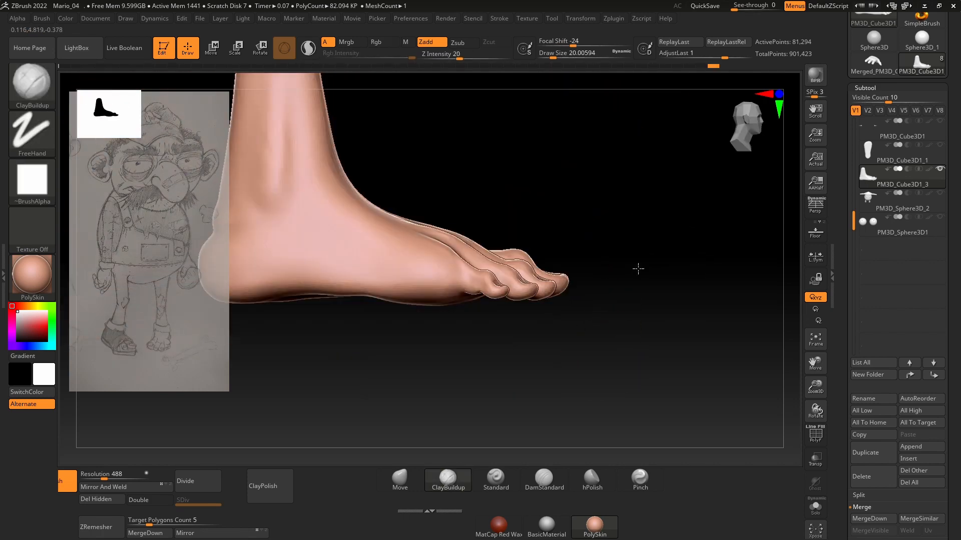
mouse_move(638, 269)
mouse_down()
mouse_move(661, 350)
mouse_move(661, 399)
mouse_move(564, 285)
mouse_move(632, 209)
mouse_move(646, 343)
mouse_move(665, 193)
mouse_move(635, 223)
mouse_move(598, 227)
mouse_move(493, 208)
mouse_move(599, 222)
mouse_move(515, 193)
mouse_move(616, 146)
mouse_move(410, 212)
mouse_move(564, 272)
mouse_up()
alt+drag(669, 247, 721, 354)
click(939, 194)
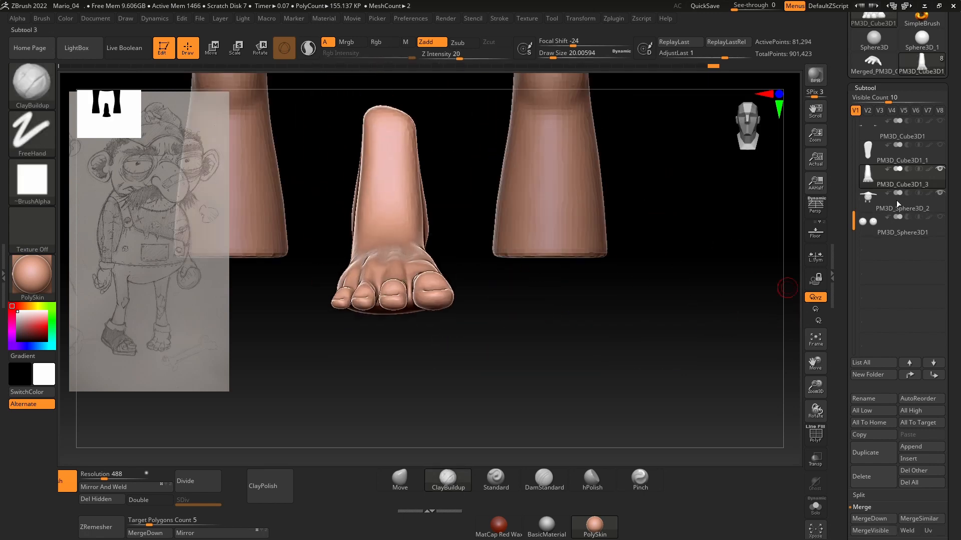
ctrl+right_drag(669, 295, 577, 352)
shift+right_drag(631, 384, 626, 257)
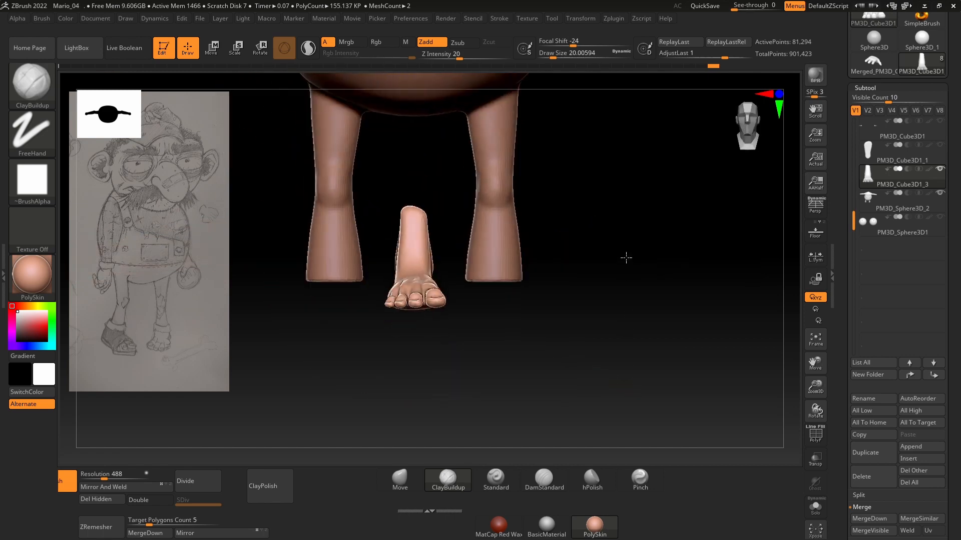
alt+right_drag(614, 291, 664, 293)
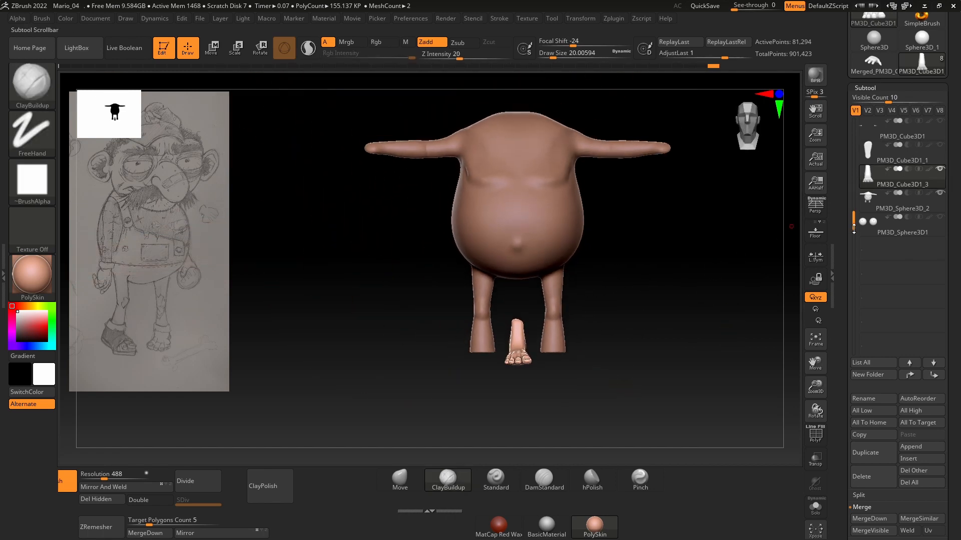
drag(860, 199, 873, 181)
click(942, 226)
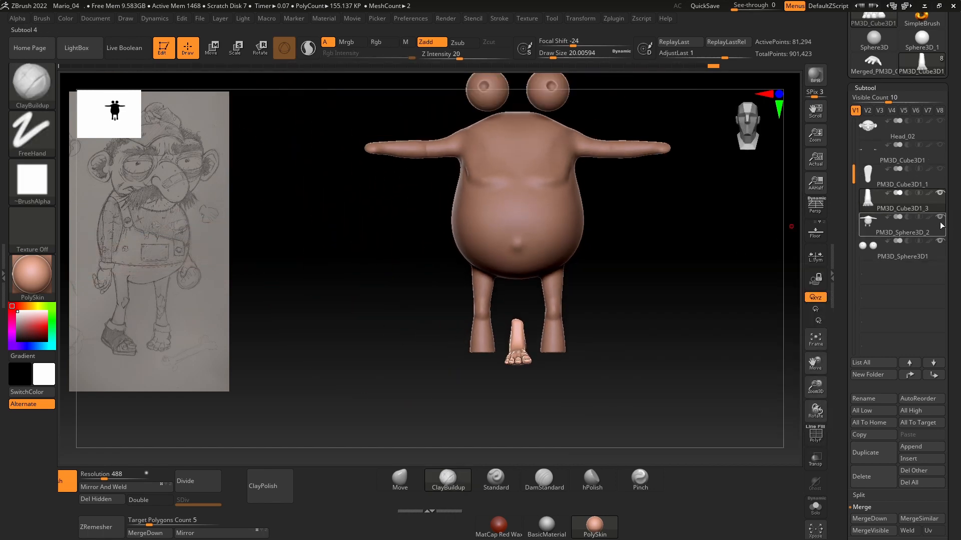
click(937, 126)
drag(667, 251, 585, 378)
- Move the foot sideways beneath the character's right leg and fine-tune its front-to-back position
key(w)
shift+right_drag(633, 370, 664, 395)
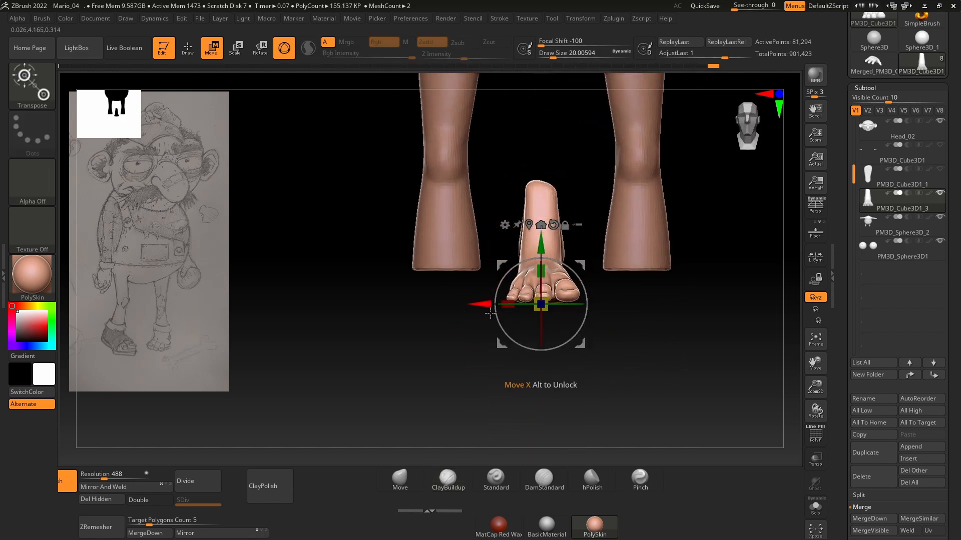
drag(490, 313, 389, 306)
drag(500, 380, 560, 280)
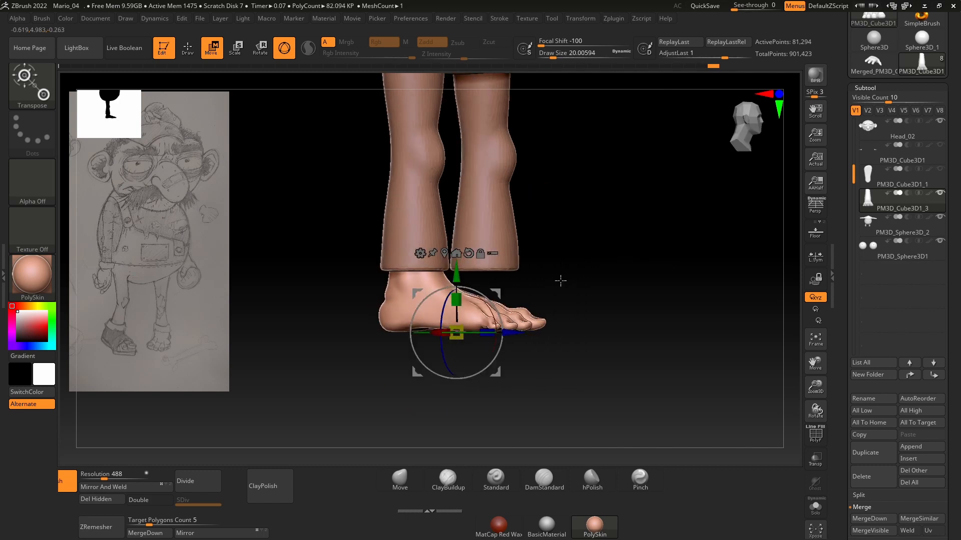
mouse_move(561, 280)
shift+right_down()
mouse_move(568, 281)
mouse_move(573, 205)
mouse_move(584, 208)
mouse_move(440, 206)
mouse_move(465, 305)
mouse_move(480, 315)
shift+right_up()
key(q)
mouse_move(618, 320)
shift+right_down()
mouse_move(608, 346)
mouse_move(623, 321)
mouse_move(628, 378)
mouse_move(635, 306)
shift+right_up()
key(w)
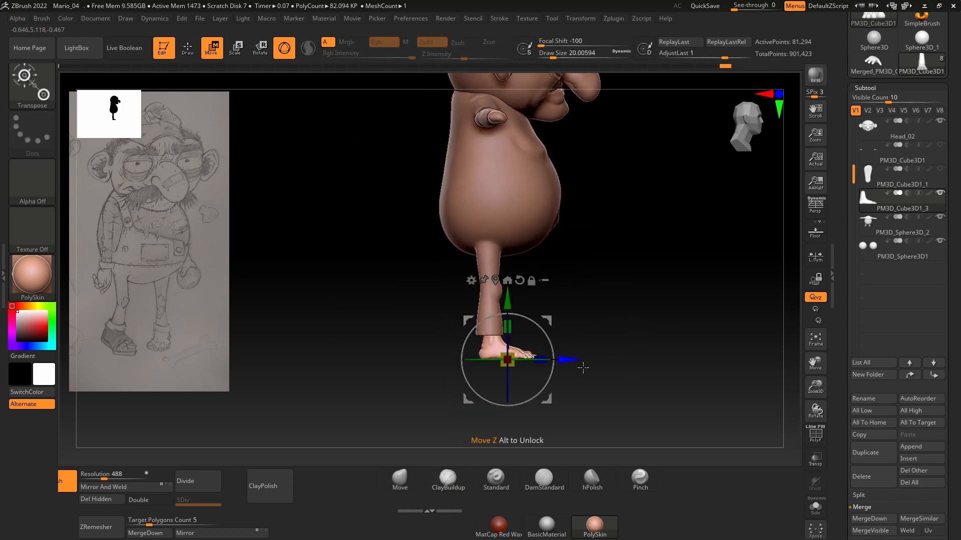
drag(583, 367, 584, 370)
key(q)
right_drag(653, 335, 614, 346)
mouse_move(674, 354)
shift+right_down()
mouse_move(628, 371)
mouse_move(679, 381)
mouse_move(609, 348)
mouse_move(637, 346)
mouse_move(650, 352)
mouse_move(607, 348)
mouse_move(629, 360)
mouse_move(633, 403)
mouse_move(663, 284)
mouse_move(654, 240)
mouse_move(639, 321)
shift+right_up()
key(ctrl+z)
- Mirror the foot to the other leg with Mirror And Weld
right_drag(702, 192, 653, 342)
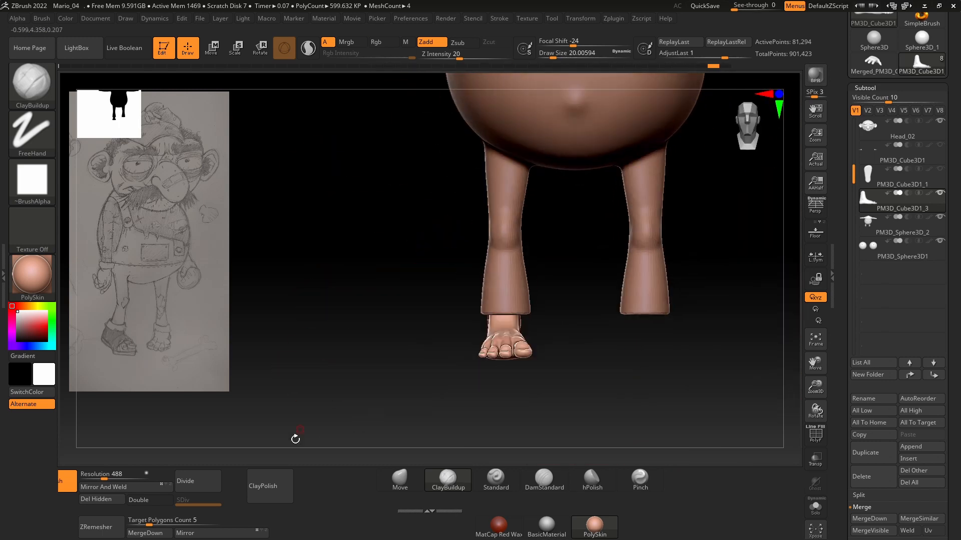
click(154, 487)
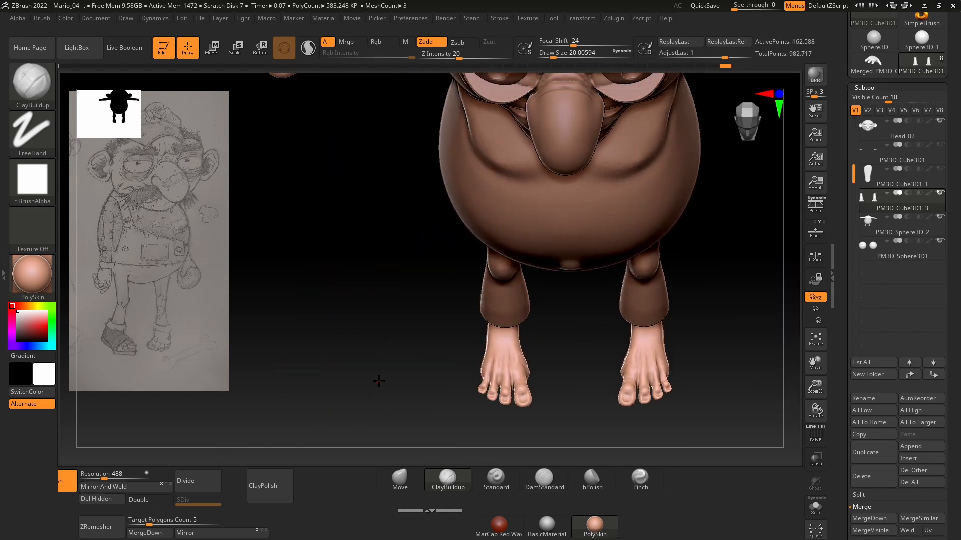
mouse_move(560, 296)
right_down()
mouse_move(699, 307)
mouse_move(665, 318)
mouse_move(571, 327)
mouse_move(726, 267)
right_up()
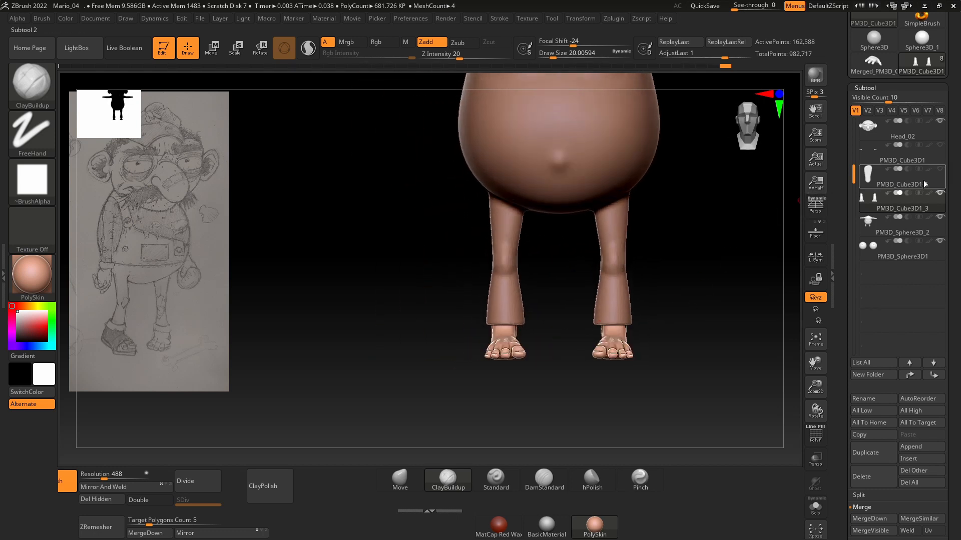
- Show the rough shoe subtool PM3D_Cube3D1_1 and lower it to the level of the feet
click(940, 170)
right_drag(690, 282, 251, 366)
alt+click(497, 333)
key(w)
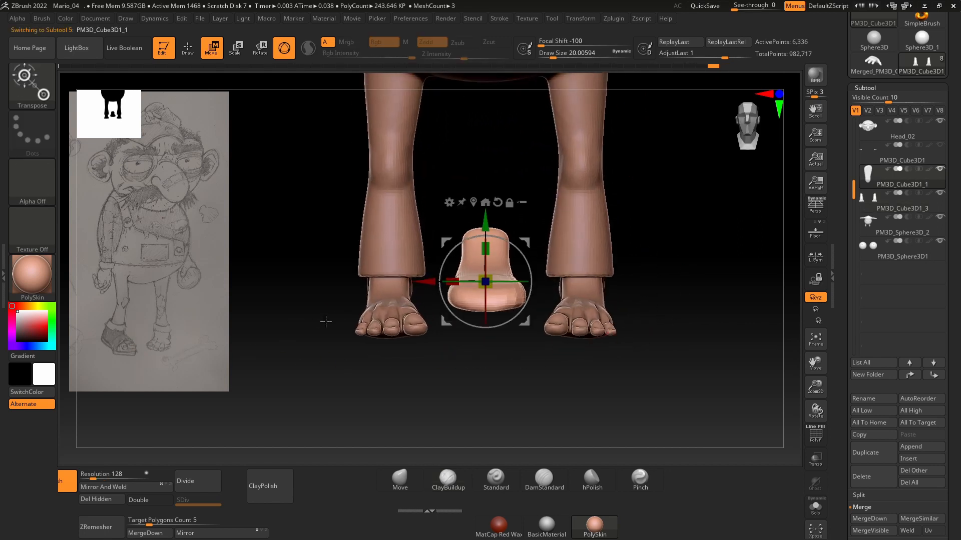
drag(501, 227, 501, 261)
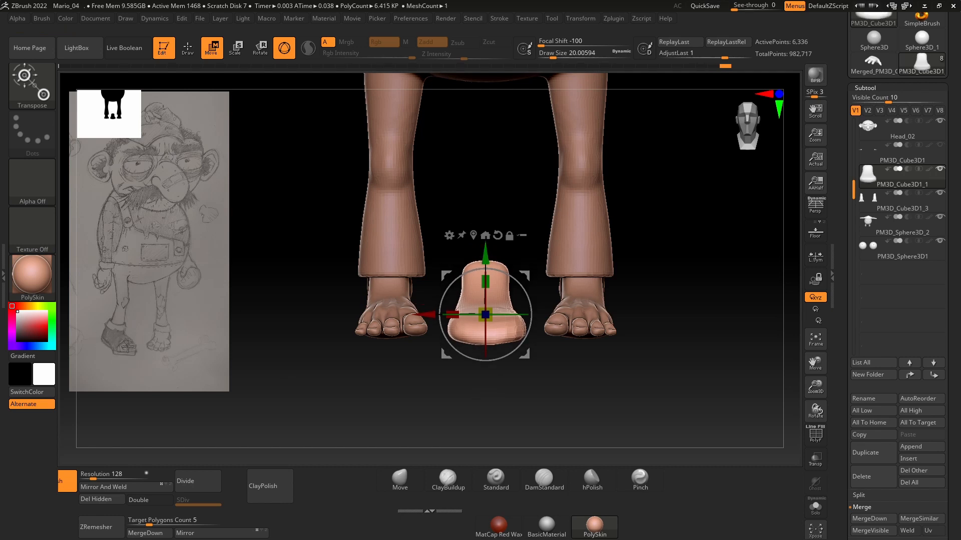
- Reshape the back and ankle of the shoe with the Move brush in side view to follow the foot
right_drag(142, 345, 614, 273)
key(space)
key(q)
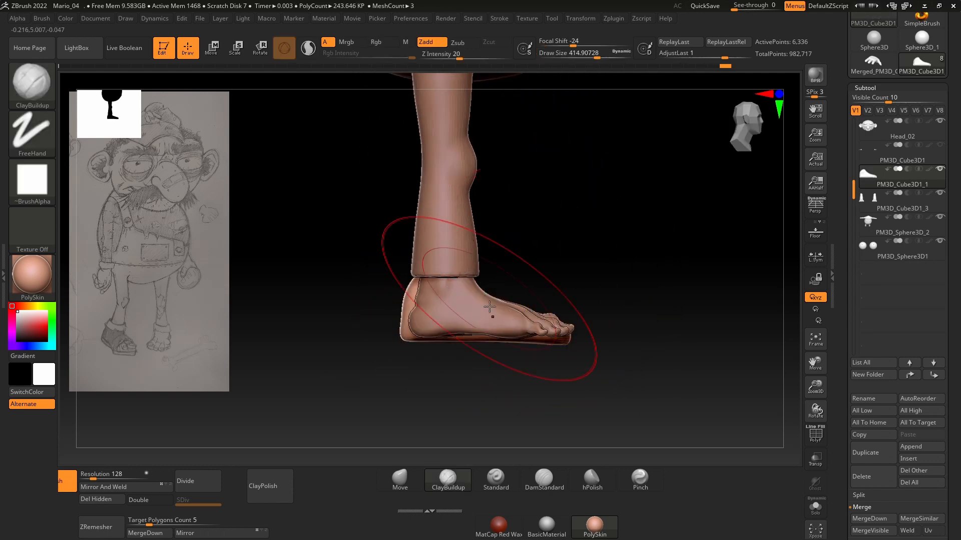
key(s)
drag(460, 309, 448, 309)
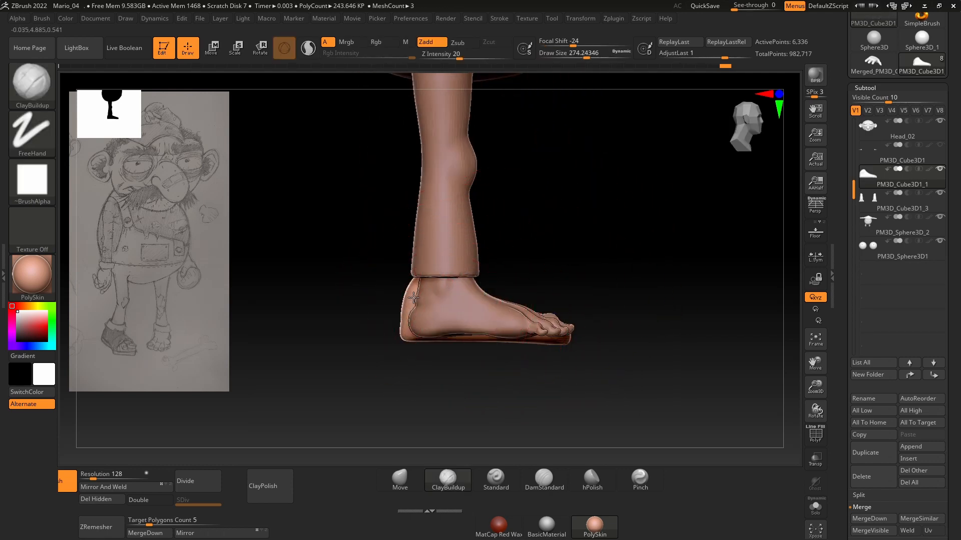
click(403, 478)
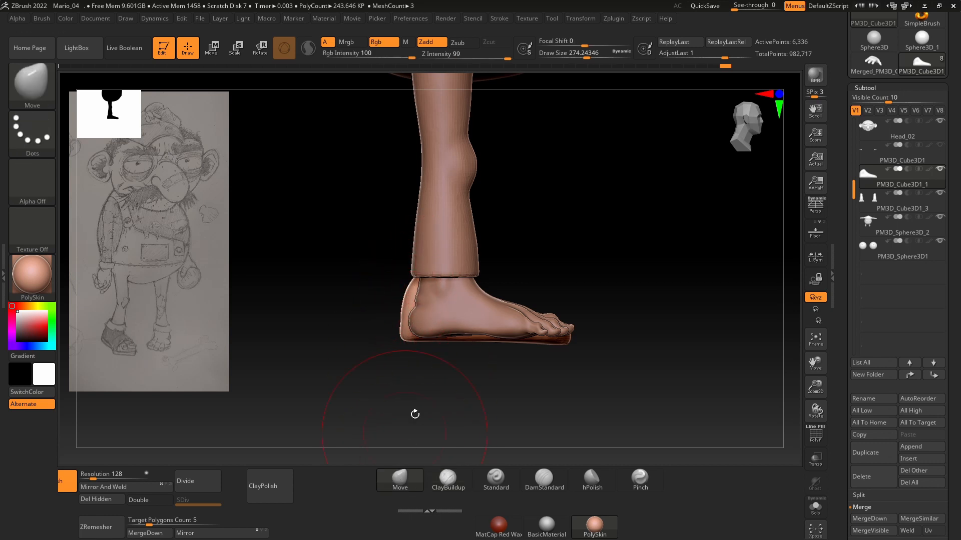
mouse_move(415, 295)
mouse_down()
mouse_move(405, 286)
mouse_move(417, 282)
mouse_up()
key(space)
drag(553, 260, 431, 262)
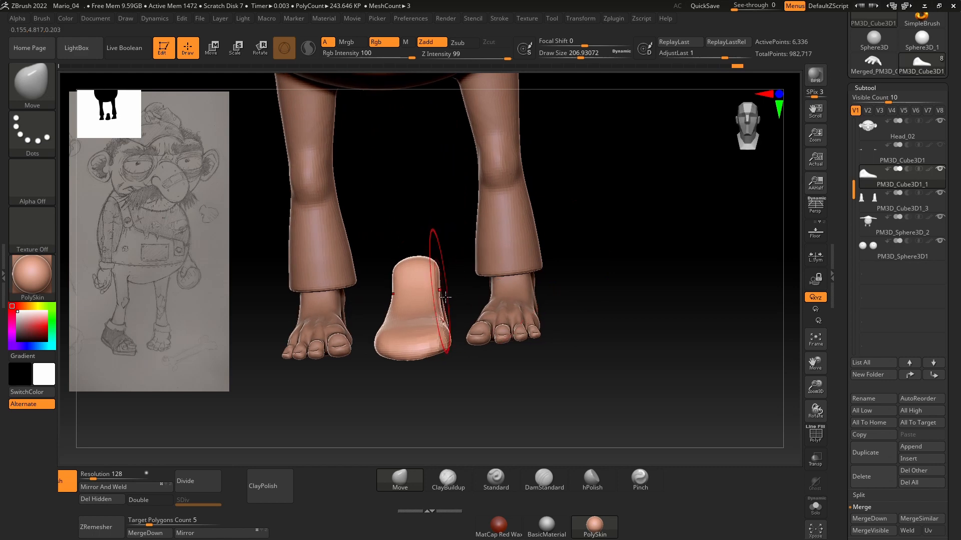
- Move the shoe sideways from the centre onto the foot beneath the character's right leg
drag(571, 280, 665, 247)
drag(624, 300, 641, 159)
key(w)
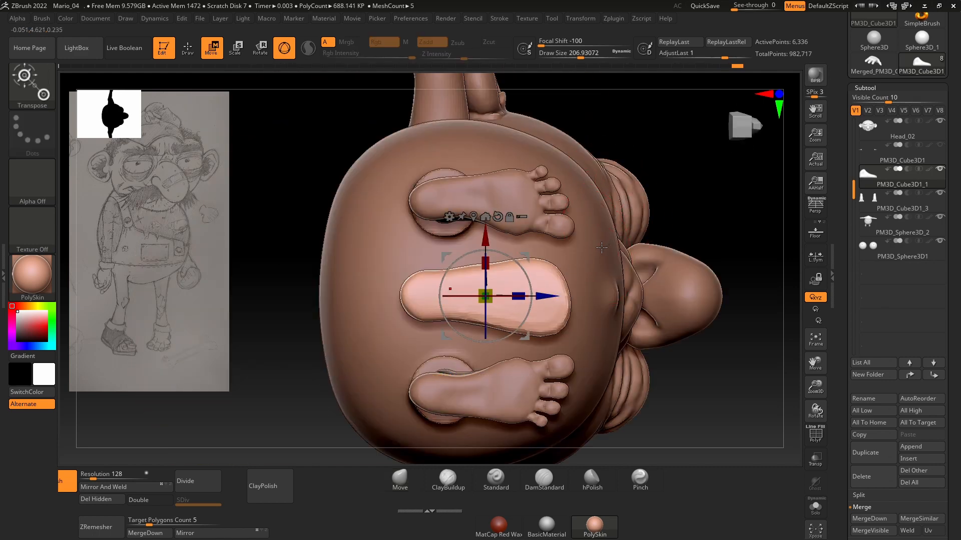
drag(496, 241, 490, 150)
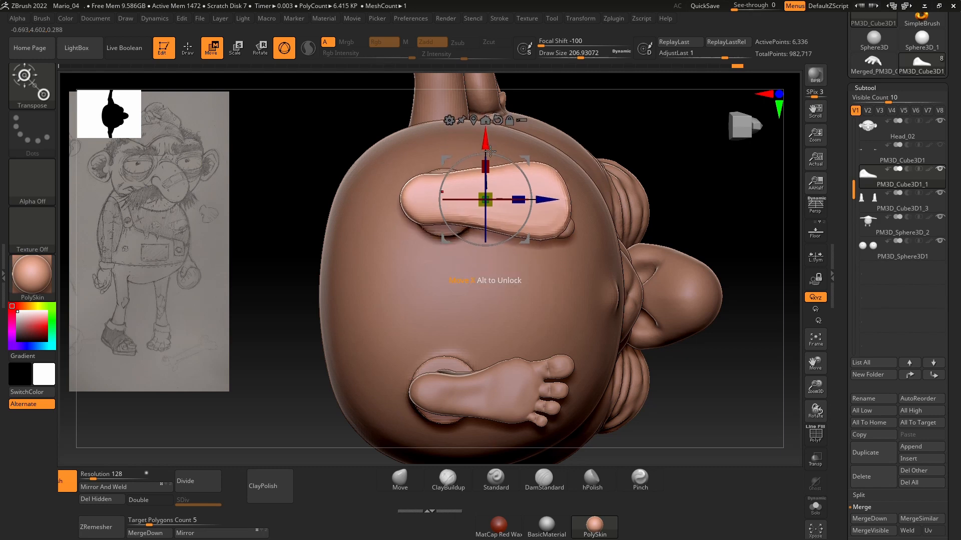
- Turn on ghost transparency and hide the head, body and eyes subtools around the shoe
click(816, 456)
alt+right_drag(712, 185, 716, 354)
click(815, 485)
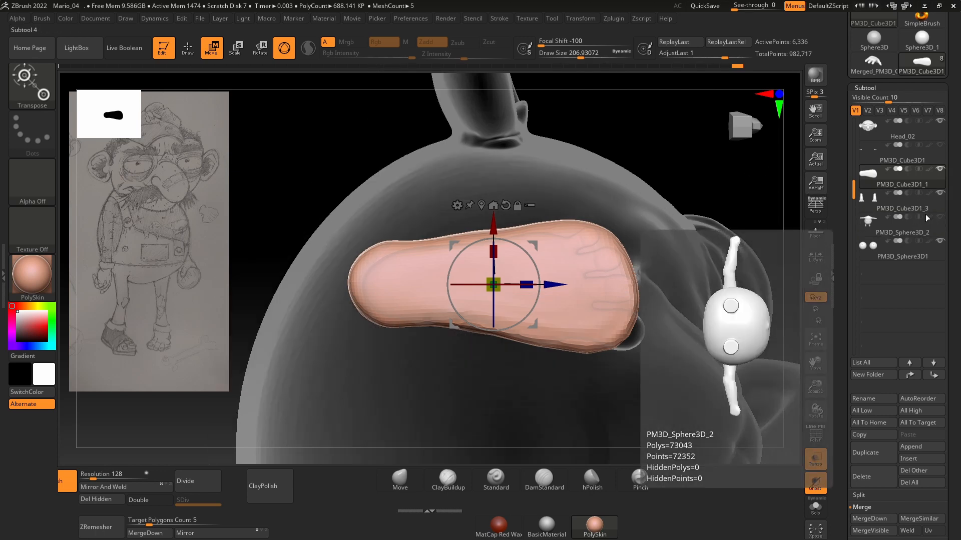
click(940, 120)
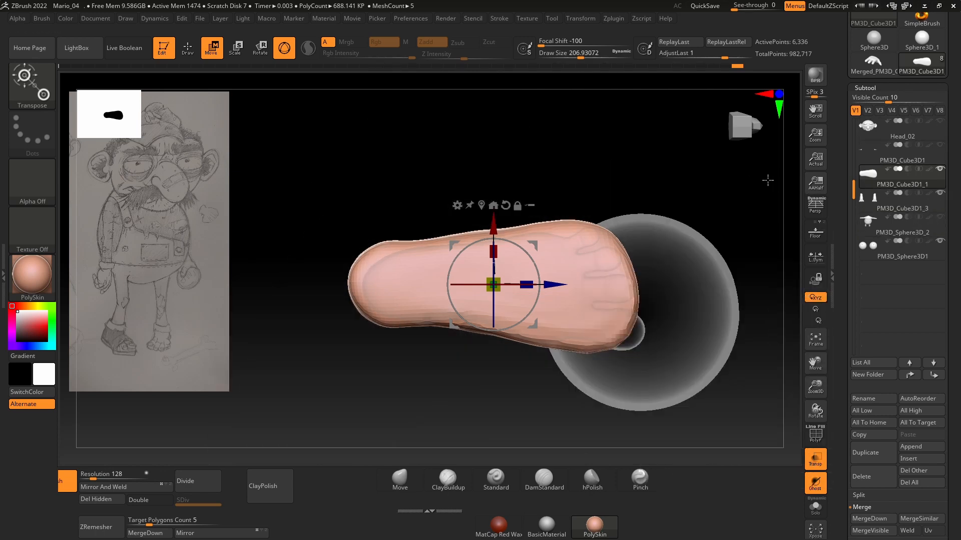
click(942, 242)
- Reshape the shoe's outline from below with the Move brush so it surrounds the heel and toes of the foot
key(q)
drag(534, 330, 530, 342)
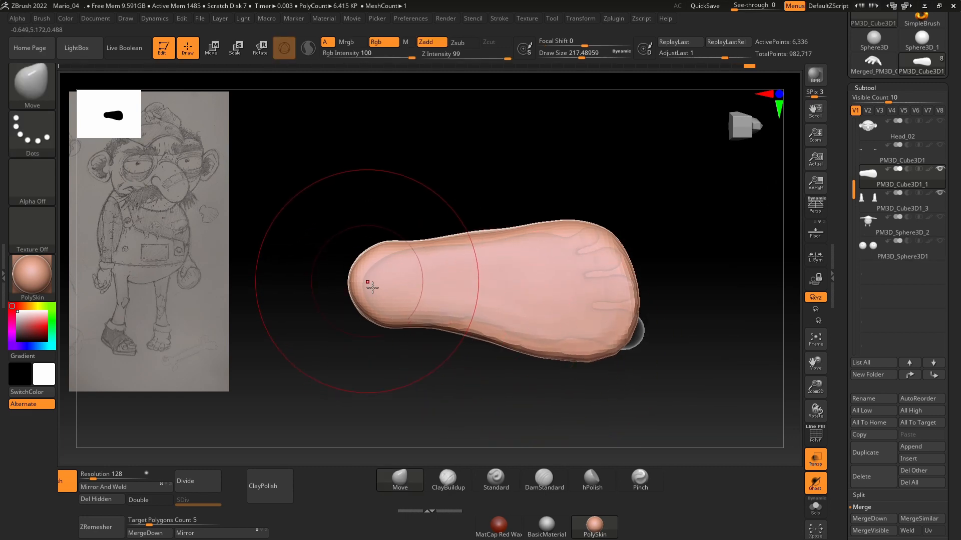
drag(372, 288, 376, 296)
shift+drag(403, 253, 598, 231)
drag(635, 285, 664, 326)
drag(632, 259, 639, 261)
key(s)
drag(643, 315, 633, 316)
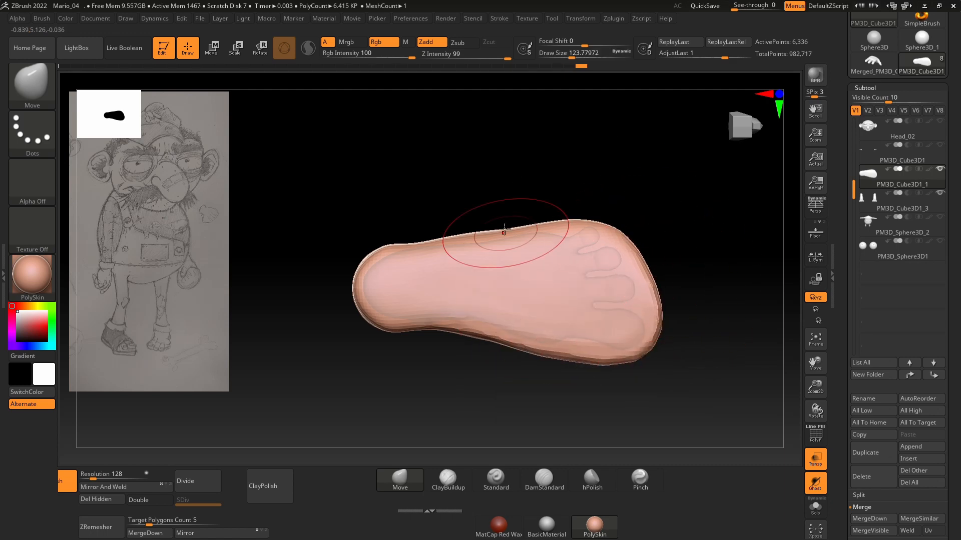
- Adjust the side of the sole and widen the shoe's ankle and instep around the foot with the Move brush
drag(447, 329, 446, 337)
mouse_move(480, 395)
mouse_down()
mouse_move(501, 431)
mouse_move(480, 415)
mouse_up()
key(s)
drag(383, 208, 393, 215)
mouse_move(546, 175)
mouse_down()
mouse_move(526, 188)
mouse_move(545, 175)
mouse_up()
drag(401, 215, 402, 164)
drag(393, 207, 378, 202)
drag(517, 276, 498, 242)
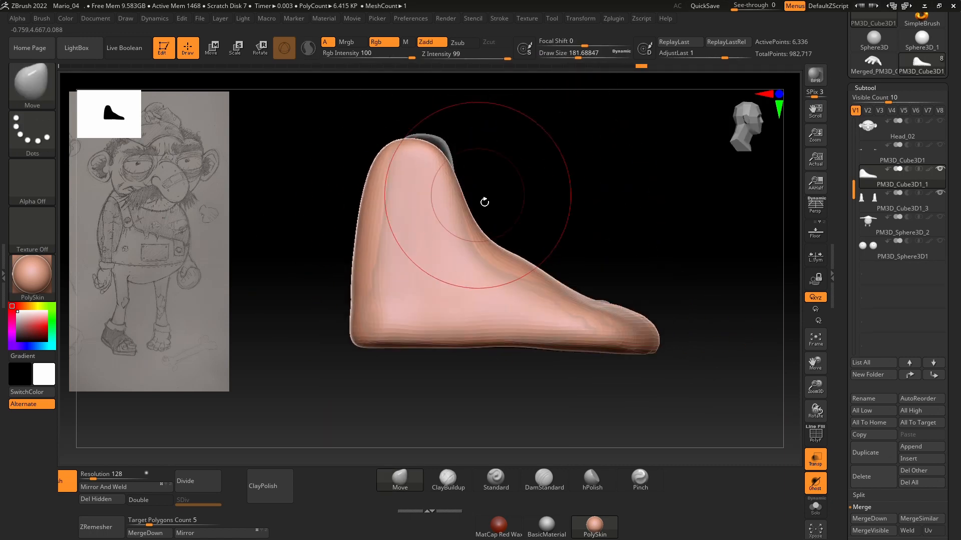
drag(463, 200, 480, 196)
- Mask the lower edge of the shoe and raise the top of its toe into a rounded cap
drag(615, 313, 620, 293)
key(ctrl+z)
ctrl+drag(710, 385, 250, 325)
drag(603, 304, 613, 287)
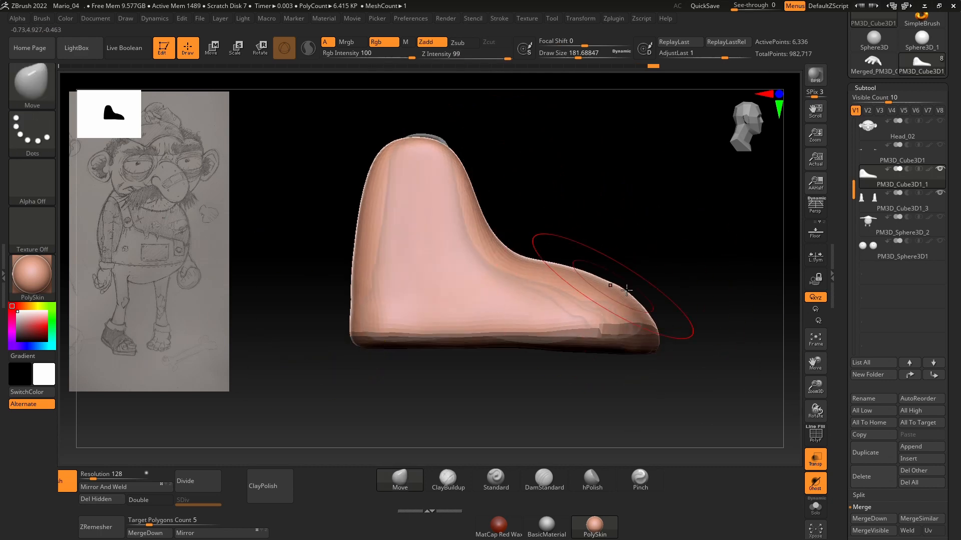
drag(674, 240, 698, 210)
- Turn off transparency and trim the shoe's underside flat with TrimCurve
click(815, 459)
mouse_move(710, 271)
mouse_down()
mouse_move(629, 267)
mouse_move(682, 253)
mouse_up()
key(ctrl+shift)
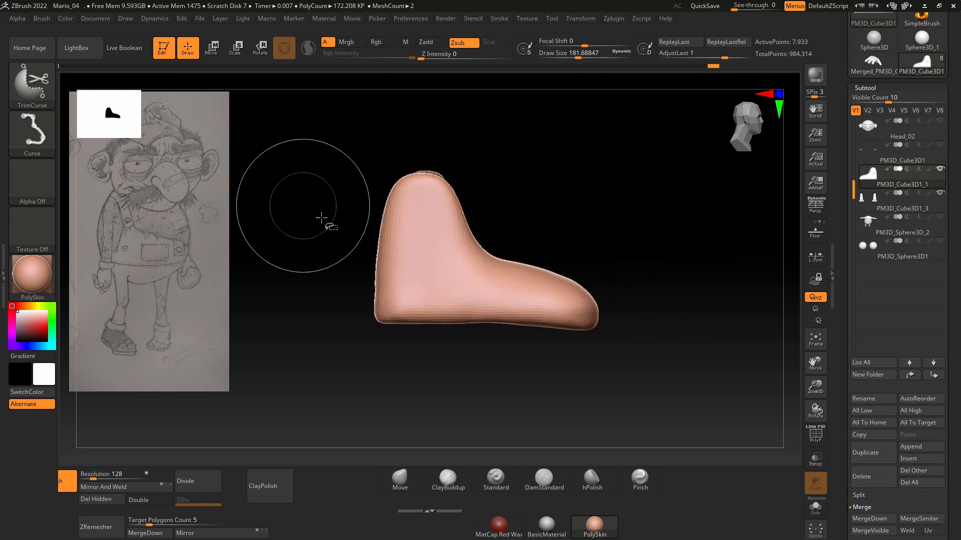
ctrl+shift+drag(350, 323, 351, 323)
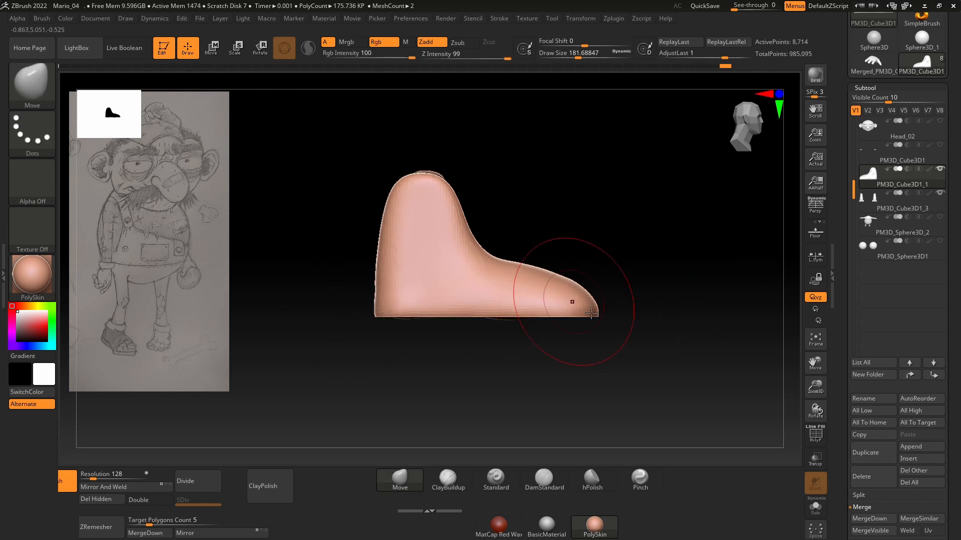
- Mask everything except the shoe's bottom edge and move that edge down by about 0.08
ctrl+drag(641, 347, 312, 308)
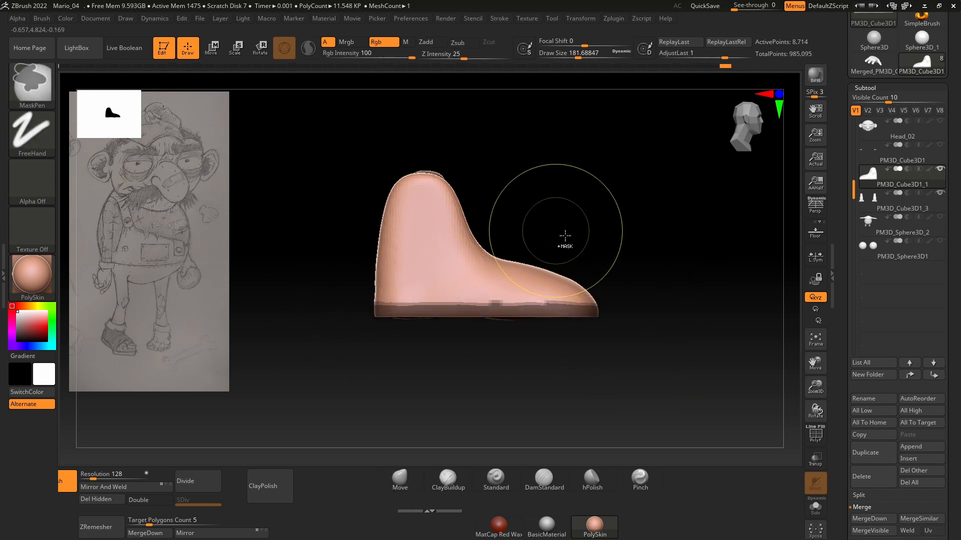
ctrl+click(519, 323)
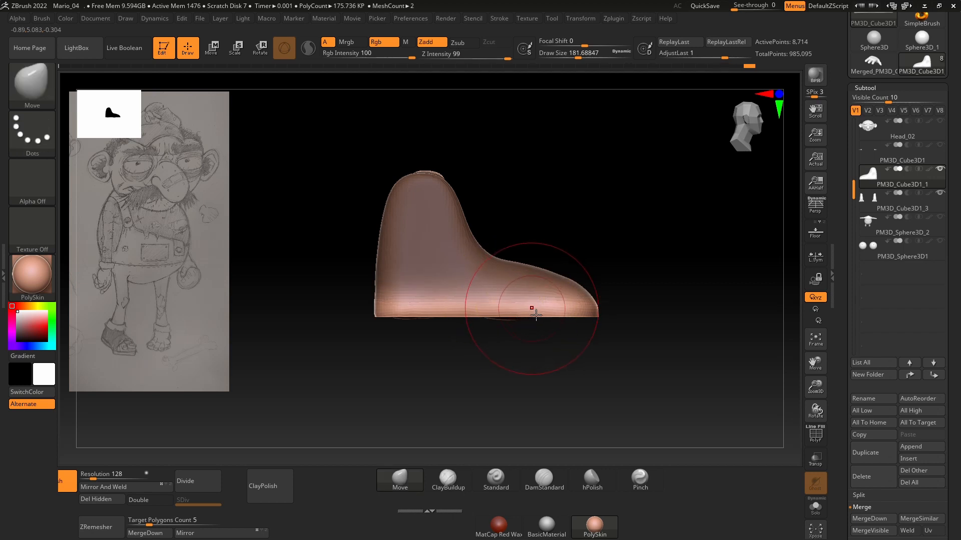
key(w)
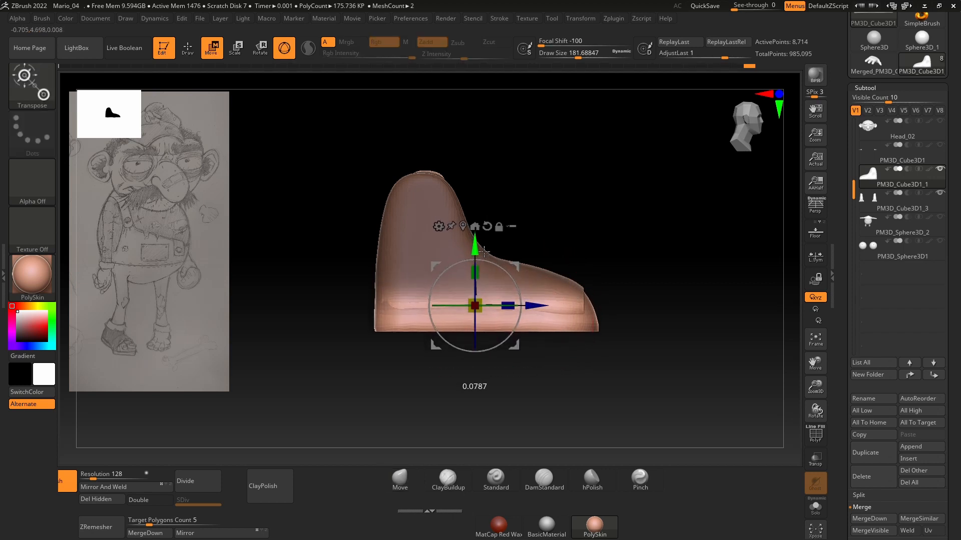
shift+drag(599, 247, 590, 244)
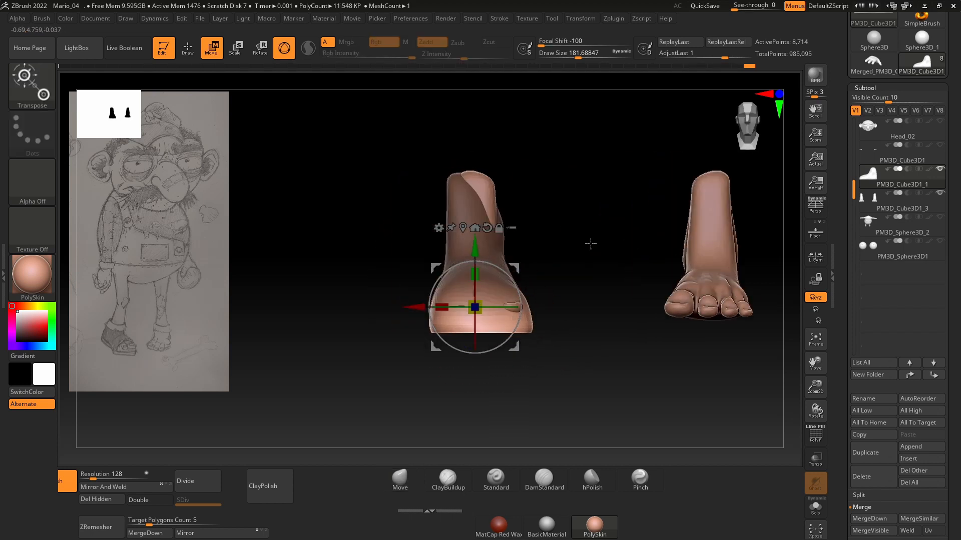
- Pull the shoe's ankle and instep over the protruding foot with the Move brush and smooth the surface
key(q)
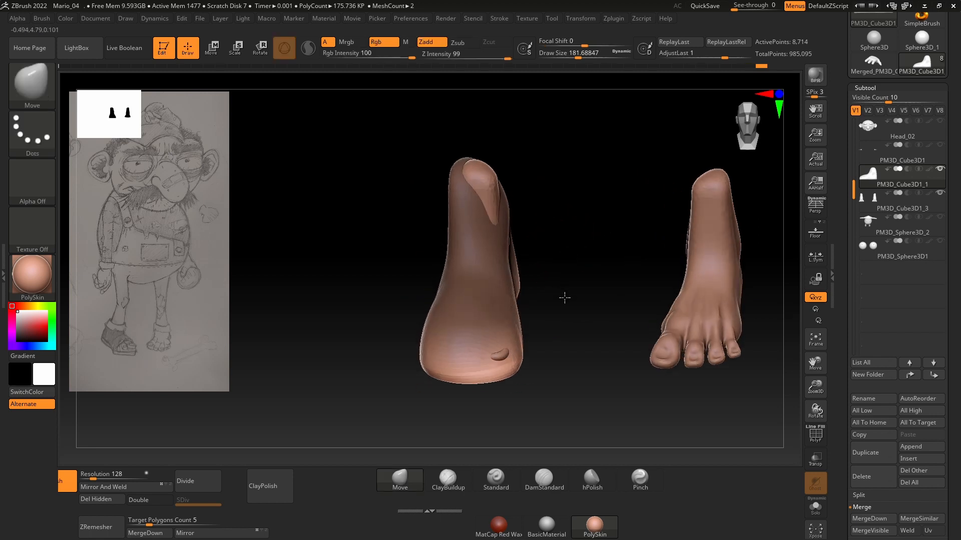
mouse_move(564, 296)
mouse_down()
mouse_move(560, 377)
mouse_move(558, 283)
mouse_move(519, 338)
mouse_move(583, 268)
mouse_move(574, 243)
mouse_up()
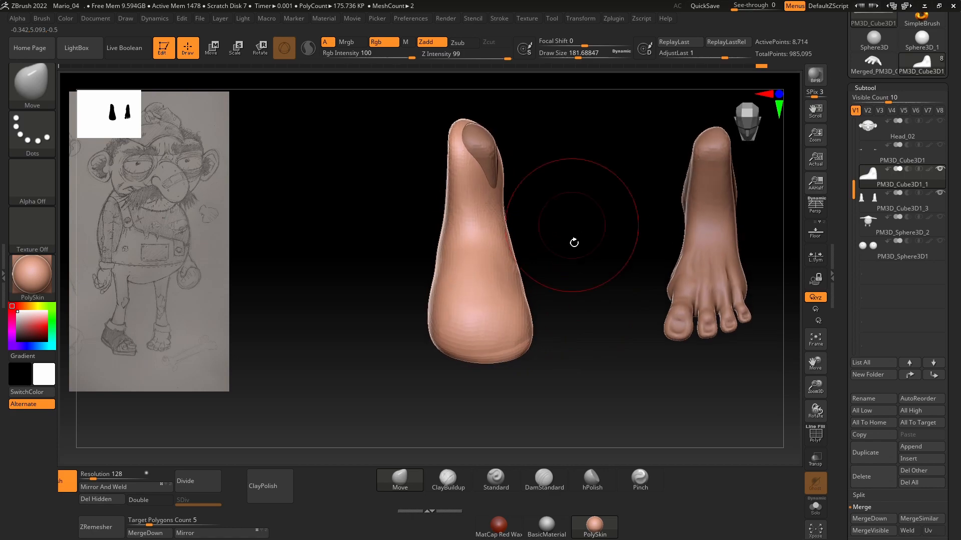
drag(558, 322, 574, 275)
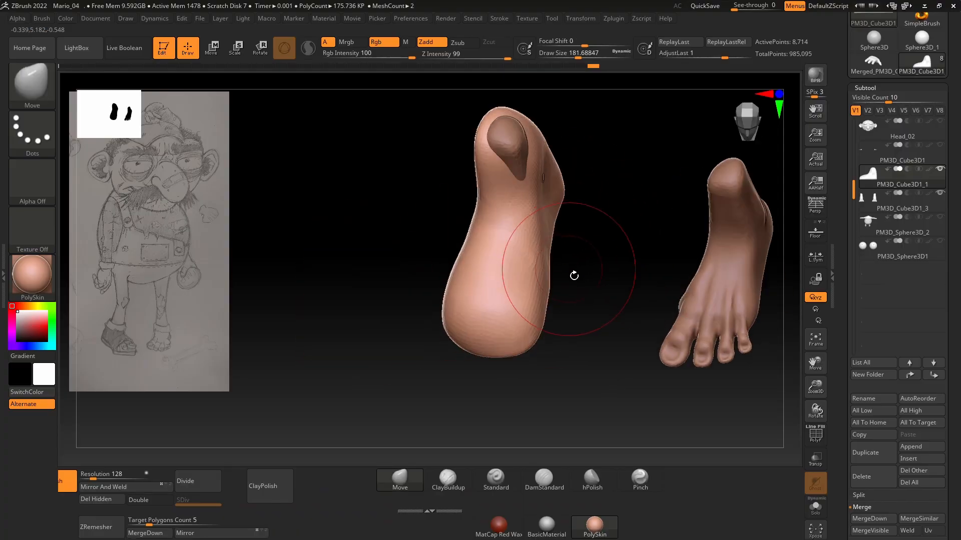
mouse_move(583, 150)
mouse_down()
mouse_move(596, 139)
mouse_move(603, 95)
mouse_up()
drag(536, 194, 538, 180)
drag(585, 210, 596, 270)
mouse_move(563, 206)
shift+mouse_down()
mouse_move(563, 232)
mouse_move(607, 229)
mouse_move(598, 212)
mouse_move(626, 235)
shift+mouse_up()
shift+drag(523, 283, 521, 298)
mouse_move(635, 295)
mouse_down()
mouse_move(608, 272)
mouse_move(620, 254)
mouse_up()
mouse_move(548, 215)
mouse_down()
mouse_move(646, 200)
mouse_move(629, 189)
mouse_move(660, 210)
mouse_move(693, 210)
mouse_up()
- Show the body subtool and trim the top of the shoe straight across near the trouser cuff
click(940, 217)
ctrl+shift+drag(355, 231, 567, 232)
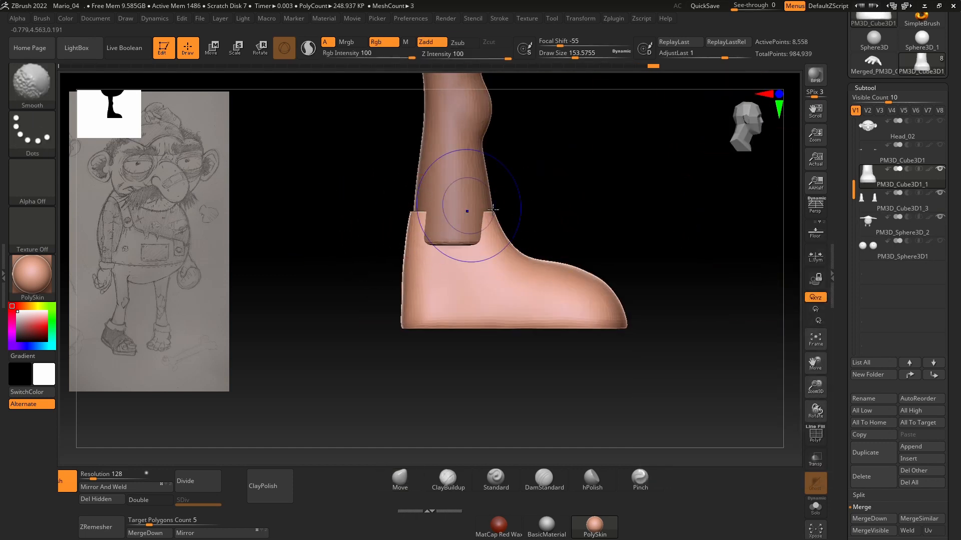
mouse_move(398, 224)
mouse_down()
mouse_move(406, 231)
mouse_move(440, 215)
mouse_move(490, 232)
mouse_move(489, 224)
mouse_move(501, 245)
mouse_move(620, 206)
mouse_move(442, 242)
mouse_move(580, 228)
mouse_move(619, 208)
mouse_up()
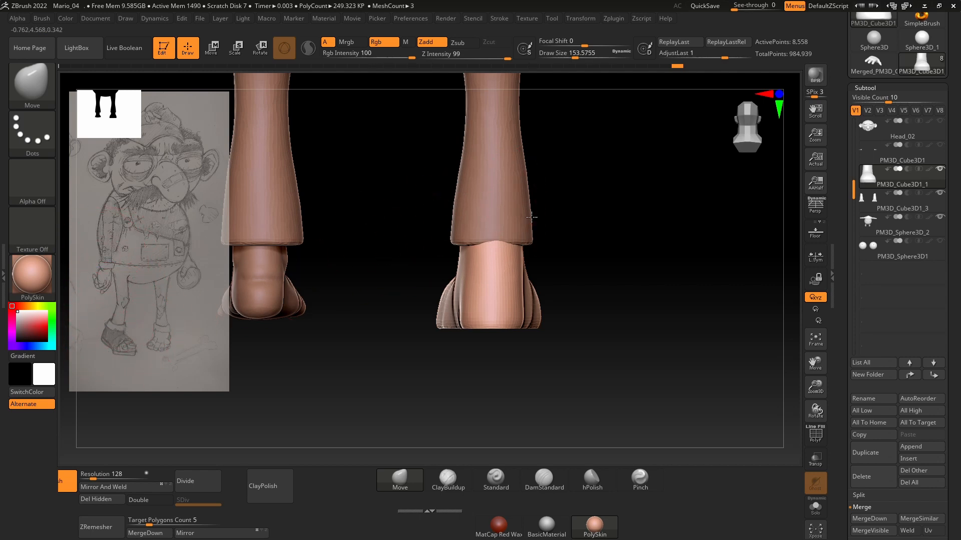
- Adjust the tip of the shoe's toe in side view with a large Move brush
mouse_move(594, 218)
mouse_down()
mouse_move(550, 240)
mouse_move(615, 284)
mouse_move(657, 288)
mouse_move(725, 436)
mouse_up()
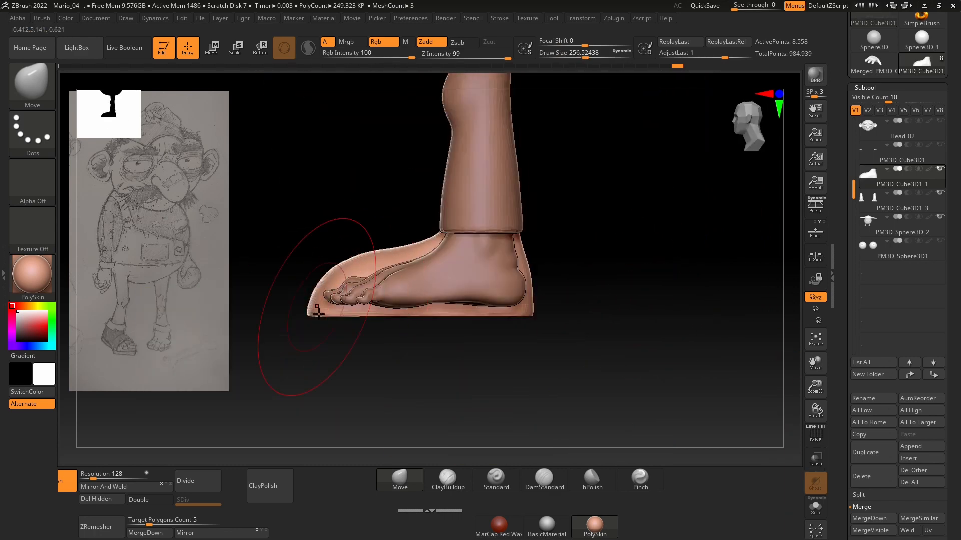
mouse_move(322, 307)
mouse_down()
mouse_move(341, 320)
mouse_move(323, 304)
mouse_up()
key(space)
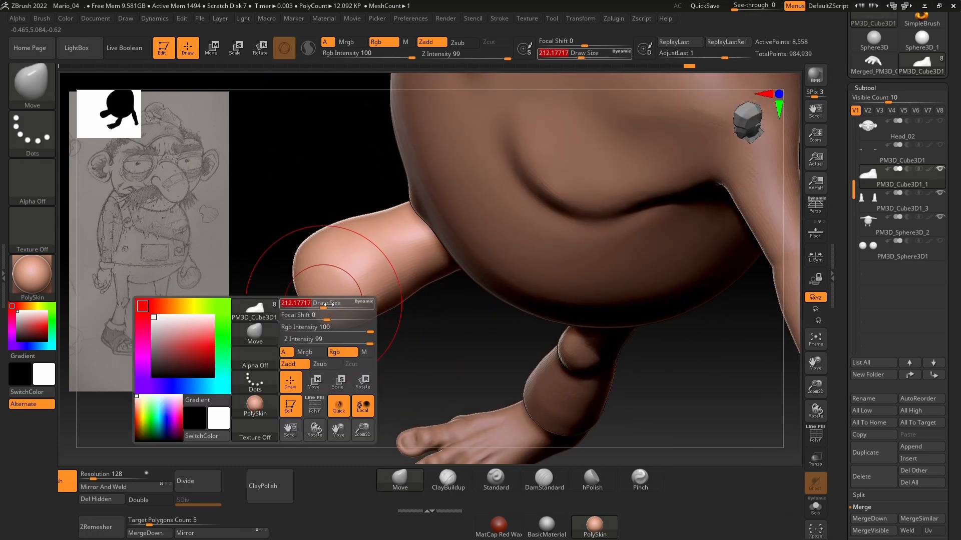
drag(323, 195, 397, 187)
- Turn on transparency and reshape the front and side outline of the shoe's toe from above
click(817, 457)
mouse_move(540, 350)
mouse_down()
mouse_move(493, 220)
mouse_move(530, 221)
mouse_up()
click(815, 508)
drag(424, 232, 440, 241)
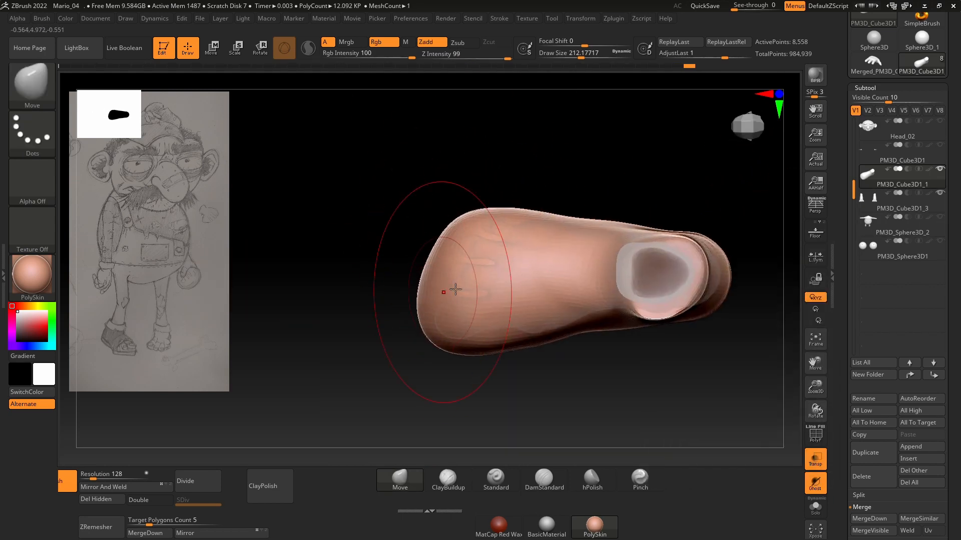
drag(519, 356, 517, 345)
- Trim the shoe's sole flat again with a straight TrimCurve cut along its underside
mouse_move(538, 388)
mouse_down()
mouse_move(626, 217)
mouse_move(706, 242)
mouse_move(673, 212)
mouse_up()
ctrl+shift+drag(523, 409, 524, 110)
mouse_move(597, 187)
mouse_down()
mouse_move(651, 189)
mouse_move(596, 190)
mouse_up()
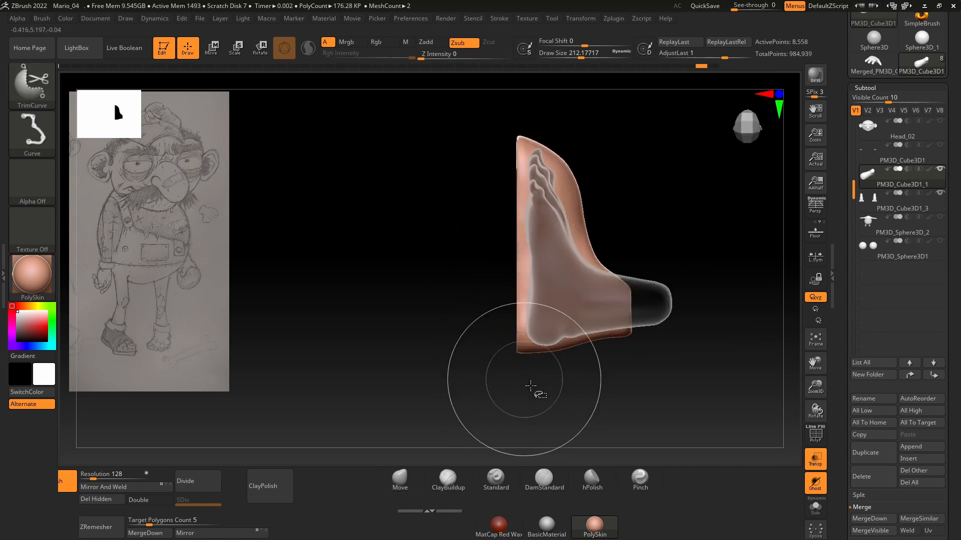
ctrl+shift+drag(524, 395, 523, 122)
- Refine the upper heel and the top of the toe in side view with the Move brush
mouse_move(622, 187)
mouse_down()
mouse_move(557, 304)
mouse_move(639, 264)
mouse_move(410, 275)
mouse_up()
key(s)
drag(421, 216, 419, 216)
drag(423, 221, 418, 220)
key(s)
drag(568, 221, 562, 240)
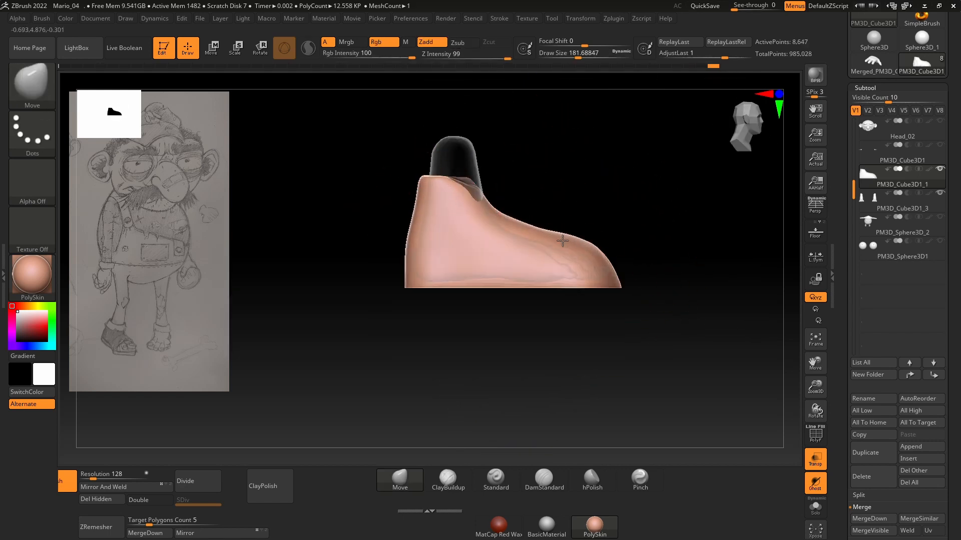
- Fine-tune the shape of the shoe's toe from several angles with a smaller Move brush
mouse_move(611, 219)
mouse_down()
mouse_move(630, 231)
mouse_move(759, 418)
mouse_move(651, 410)
mouse_up()
mouse_move(635, 243)
mouse_down()
mouse_move(613, 251)
mouse_move(626, 270)
mouse_up()
drag(701, 250, 700, 345)
key(s)
drag(660, 293, 657, 292)
drag(629, 260, 623, 261)
shift+drag(700, 325, 701, 250)
- Turn off transparency, build up the toe cap with ClayBuildup, and return to the Move brush
click(815, 459)
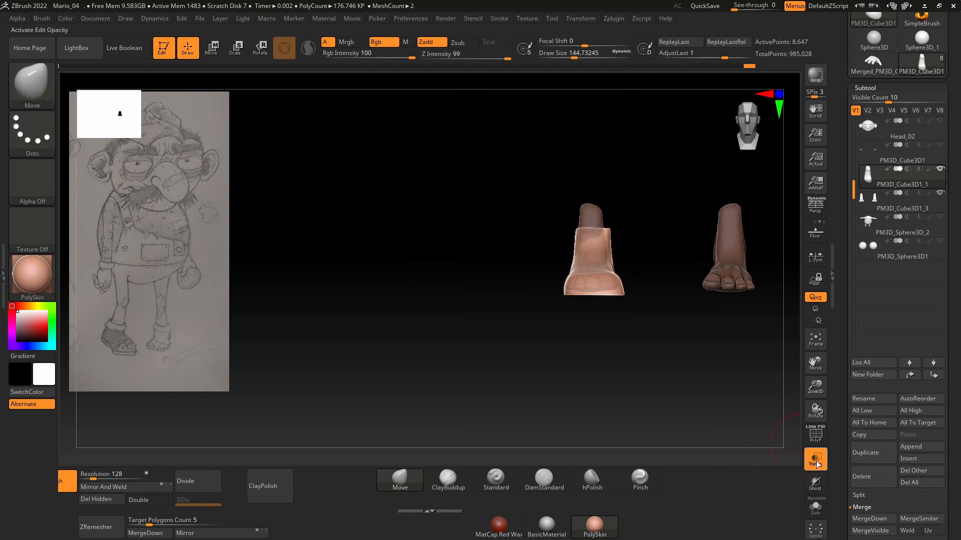
click(448, 480)
mouse_move(620, 320)
mouse_down()
mouse_move(650, 388)
mouse_move(696, 425)
mouse_up()
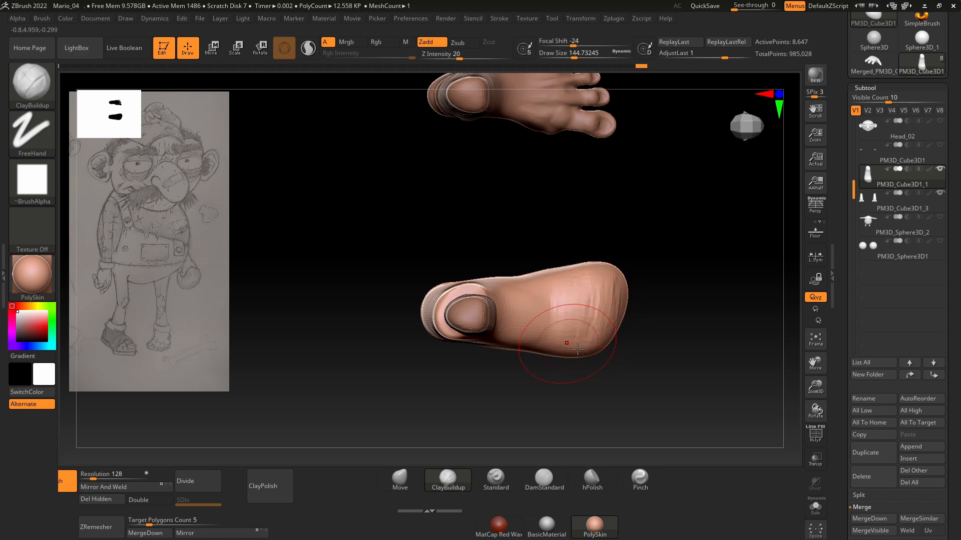
key(b)
key(m)
key(v)
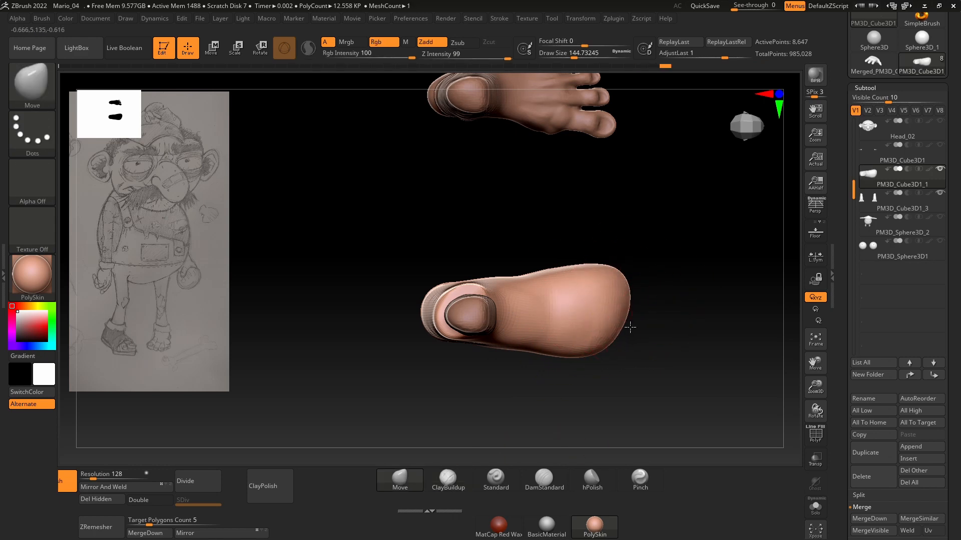
- Show the body subtool again and check how the shoe fits beneath the trouser leg from front and side
drag(674, 366, 686, 463)
click(939, 217)
shift+drag(720, 320, 666, 338)
click(940, 169)
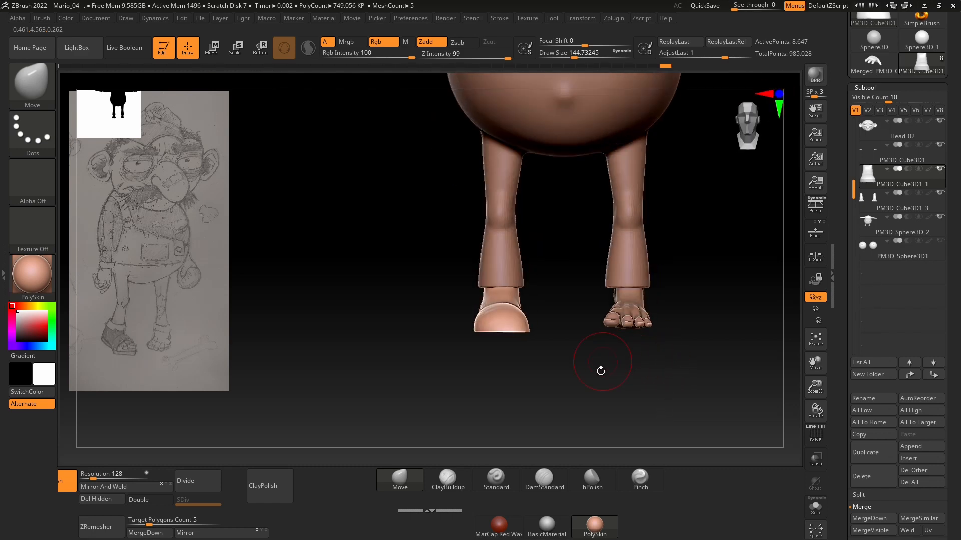
shift+drag(526, 403, 640, 391)
ctrl+right_drag(640, 390, 628, 464)
alt+drag(619, 340, 639, 297)
drag(815, 400, 815, 419)
alt+drag(629, 366, 665, 381)
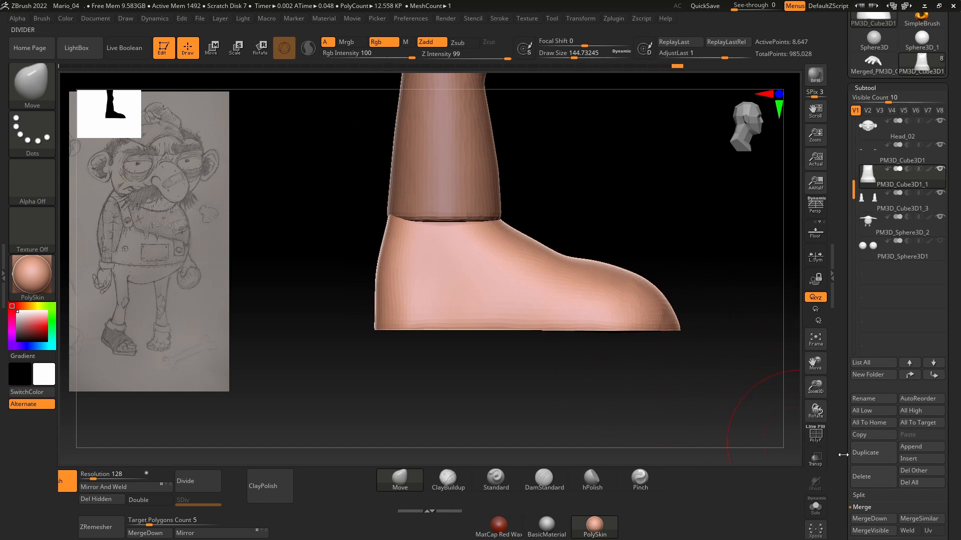
- Duplicate the shoe subtool, isolate the copy, and trim off everything above the sole with TrimCurve before showing the other subtools again
click(858, 454)
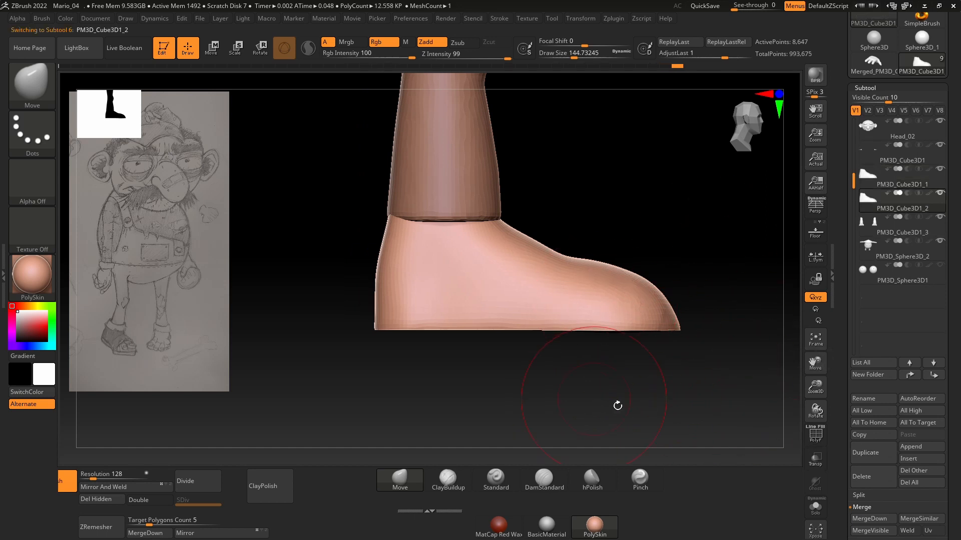
click(818, 510)
key(ctrl+shift)
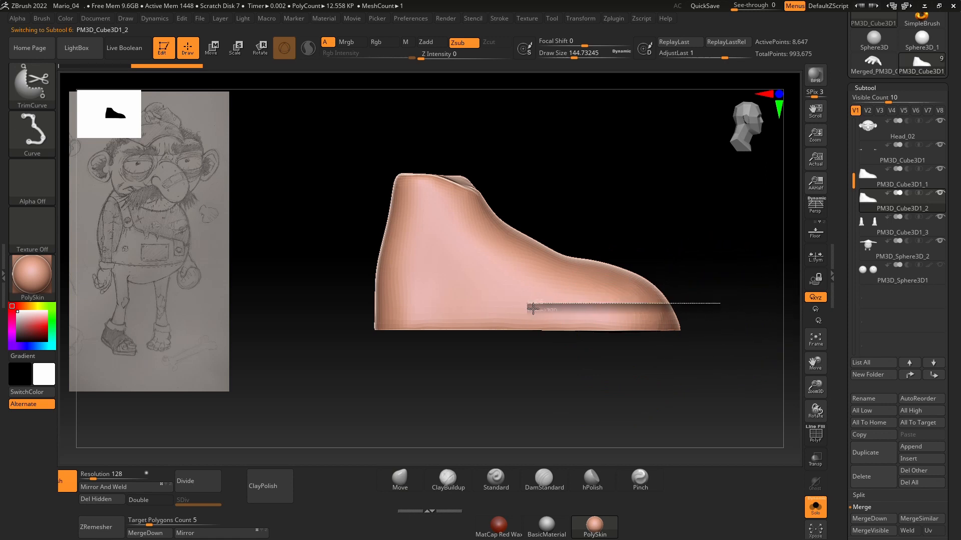
ctrl+shift+drag(533, 308, 531, 309)
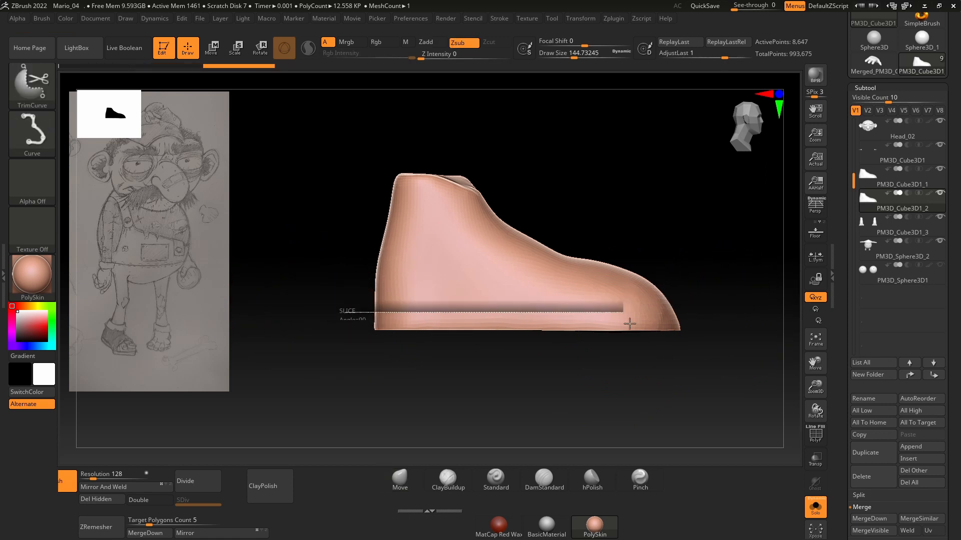
ctrl+shift+drag(758, 327, 757, 328)
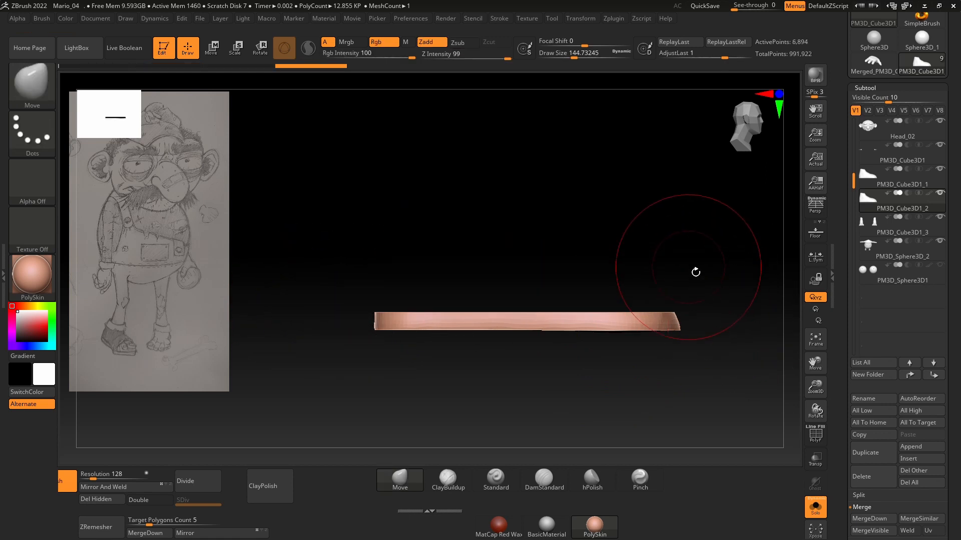
mouse_move(698, 273)
mouse_down()
mouse_move(687, 328)
mouse_move(698, 270)
mouse_up()
click(811, 502)
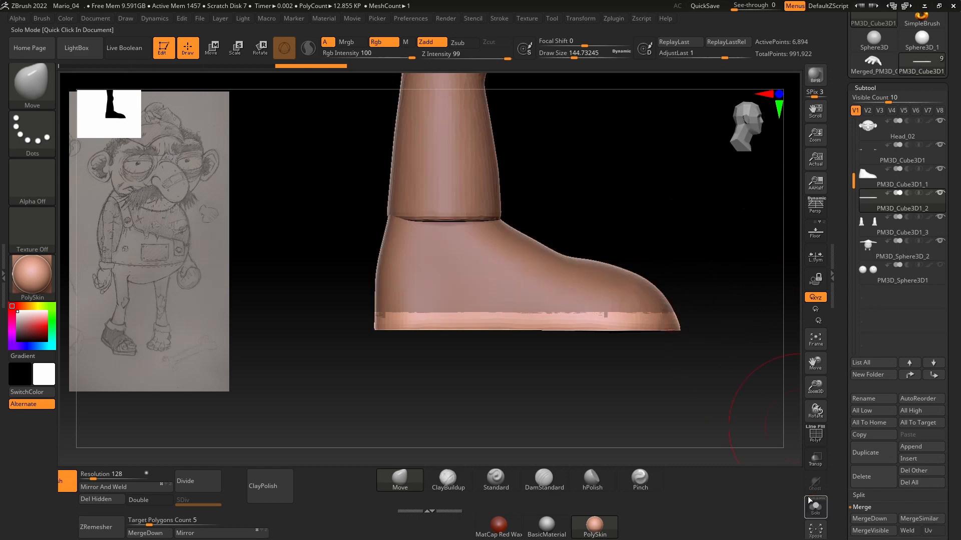
- Enlarge the sole so it protrudes around the shoe's outline, and trim its underside flat with TrimCurve
drag(748, 304, 725, 317)
key(e)
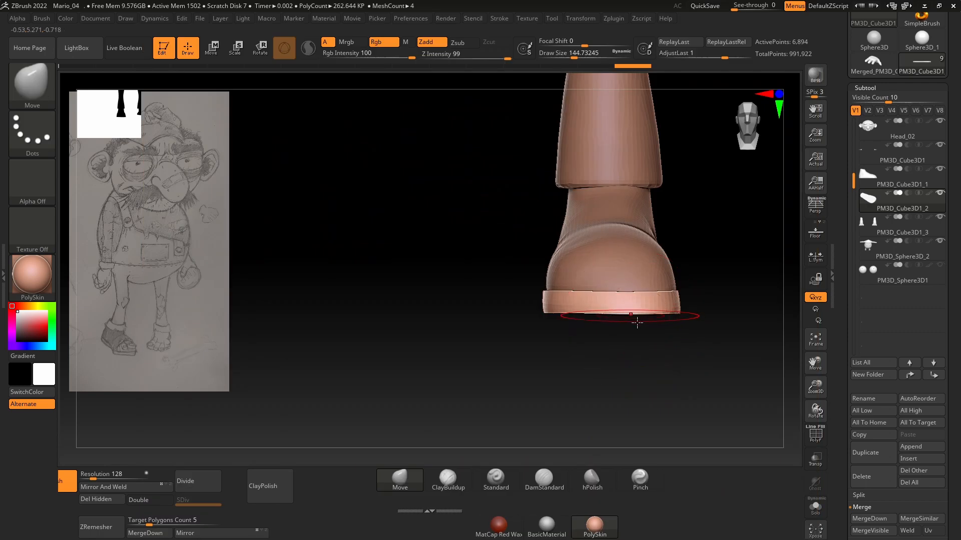
key(ctrl+shift)
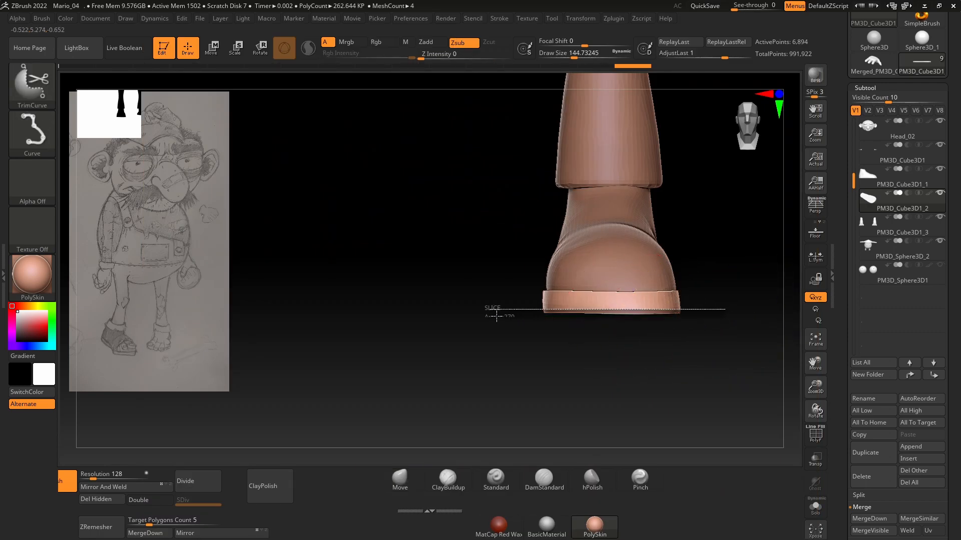
drag(496, 316, 499, 317)
mouse_move(516, 368)
mouse_down()
mouse_move(628, 368)
mouse_move(551, 373)
mouse_move(641, 349)
mouse_move(615, 407)
mouse_move(591, 401)
mouse_move(611, 379)
mouse_move(595, 355)
mouse_move(575, 407)
mouse_up()
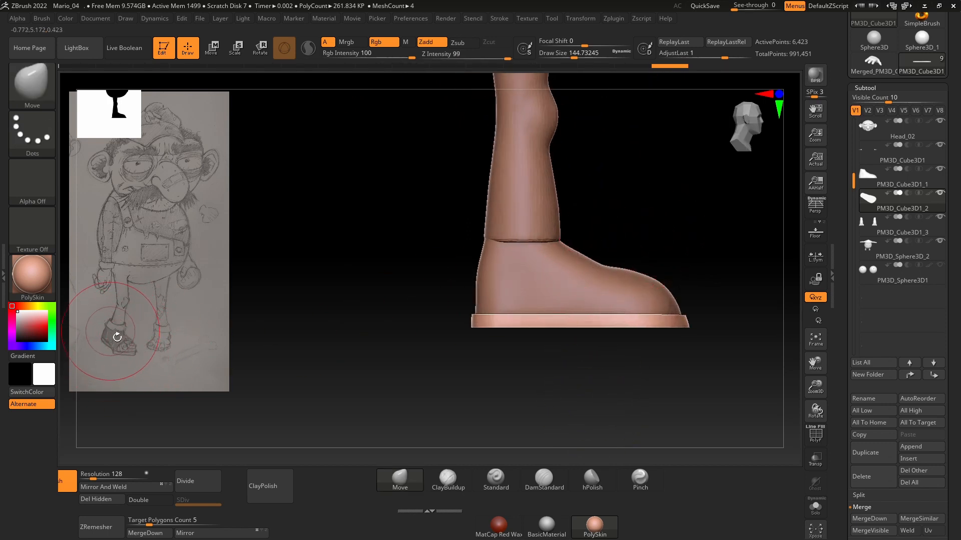
- Compare the shoe and sole with the sketch, select the shoe, and reduce the Move brush's draw size to about 62
drag(210, 351, 426, 422)
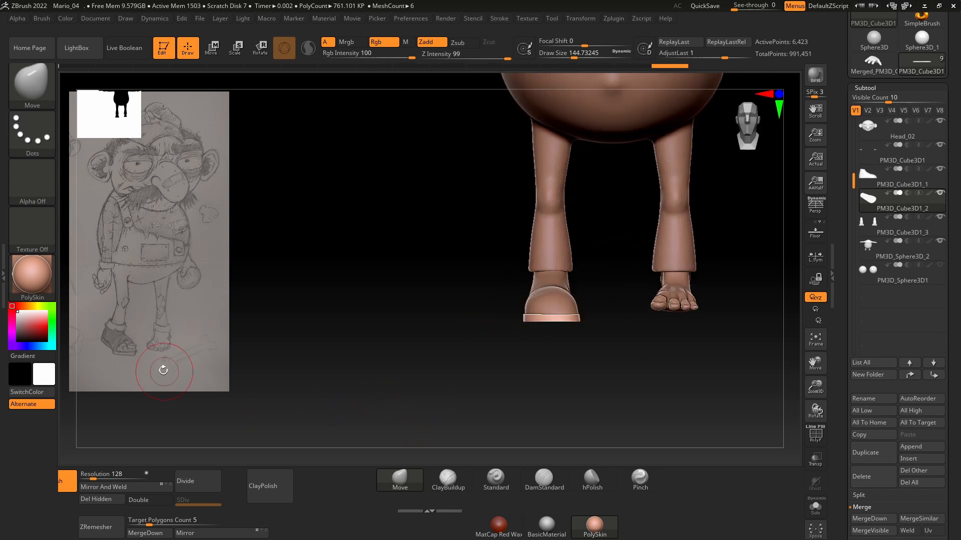
mouse_move(406, 345)
mouse_down()
mouse_move(467, 343)
mouse_move(482, 364)
mouse_up()
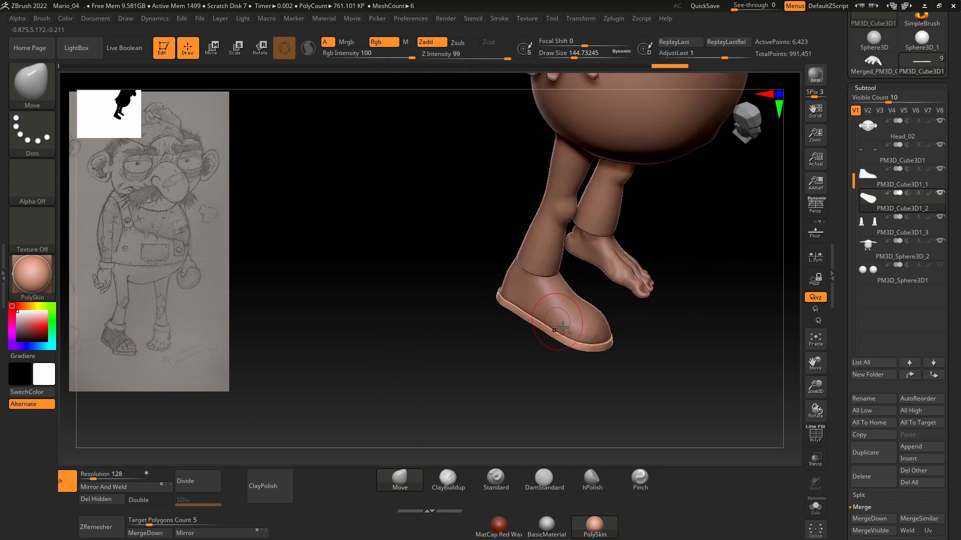
alt+click(584, 321)
alt+drag(667, 317, 654, 453)
key(space)
drag(577, 305, 566, 305)
ctrl+drag(551, 270, 553, 295)
- Check the whole character from the side and front, select the Head_02 subtool, and locate it in the subtool list
ctrl+drag(698, 354, 688, 288)
alt+right_drag(632, 231, 541, 284)
alt+right_drag(668, 286, 619, 253)
right_drag(710, 279, 607, 359)
right_drag(556, 326, 611, 309)
alt+click(520, 221)
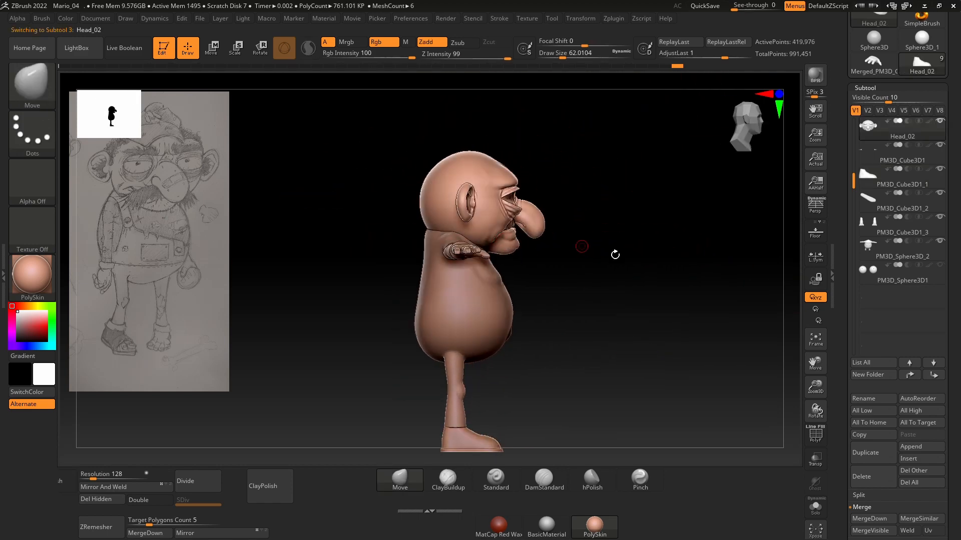
right_drag(695, 261, 510, 196)
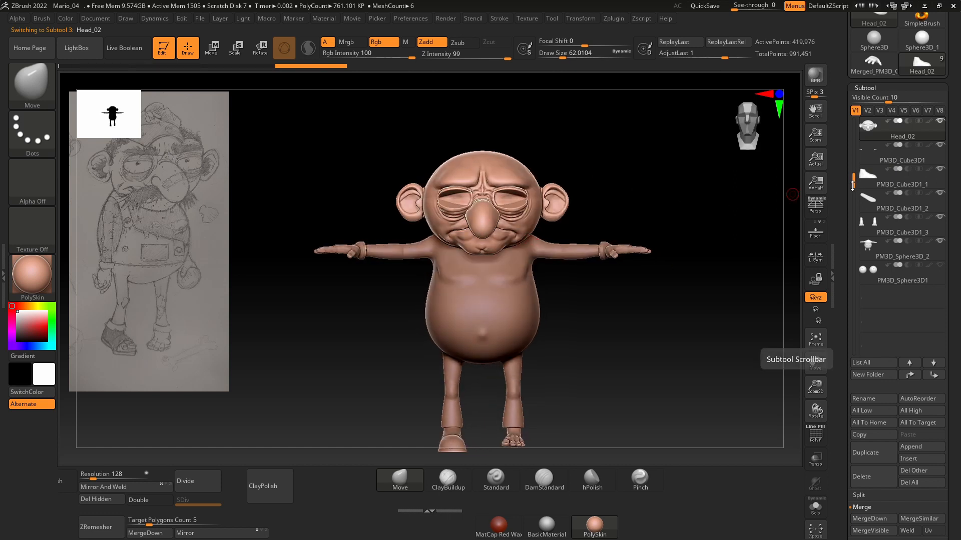
drag(853, 184, 856, 122)
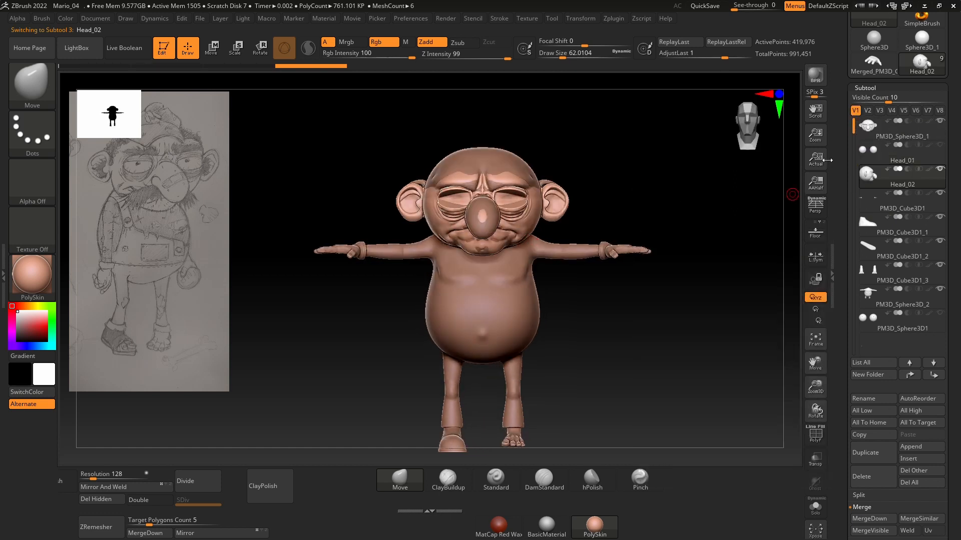